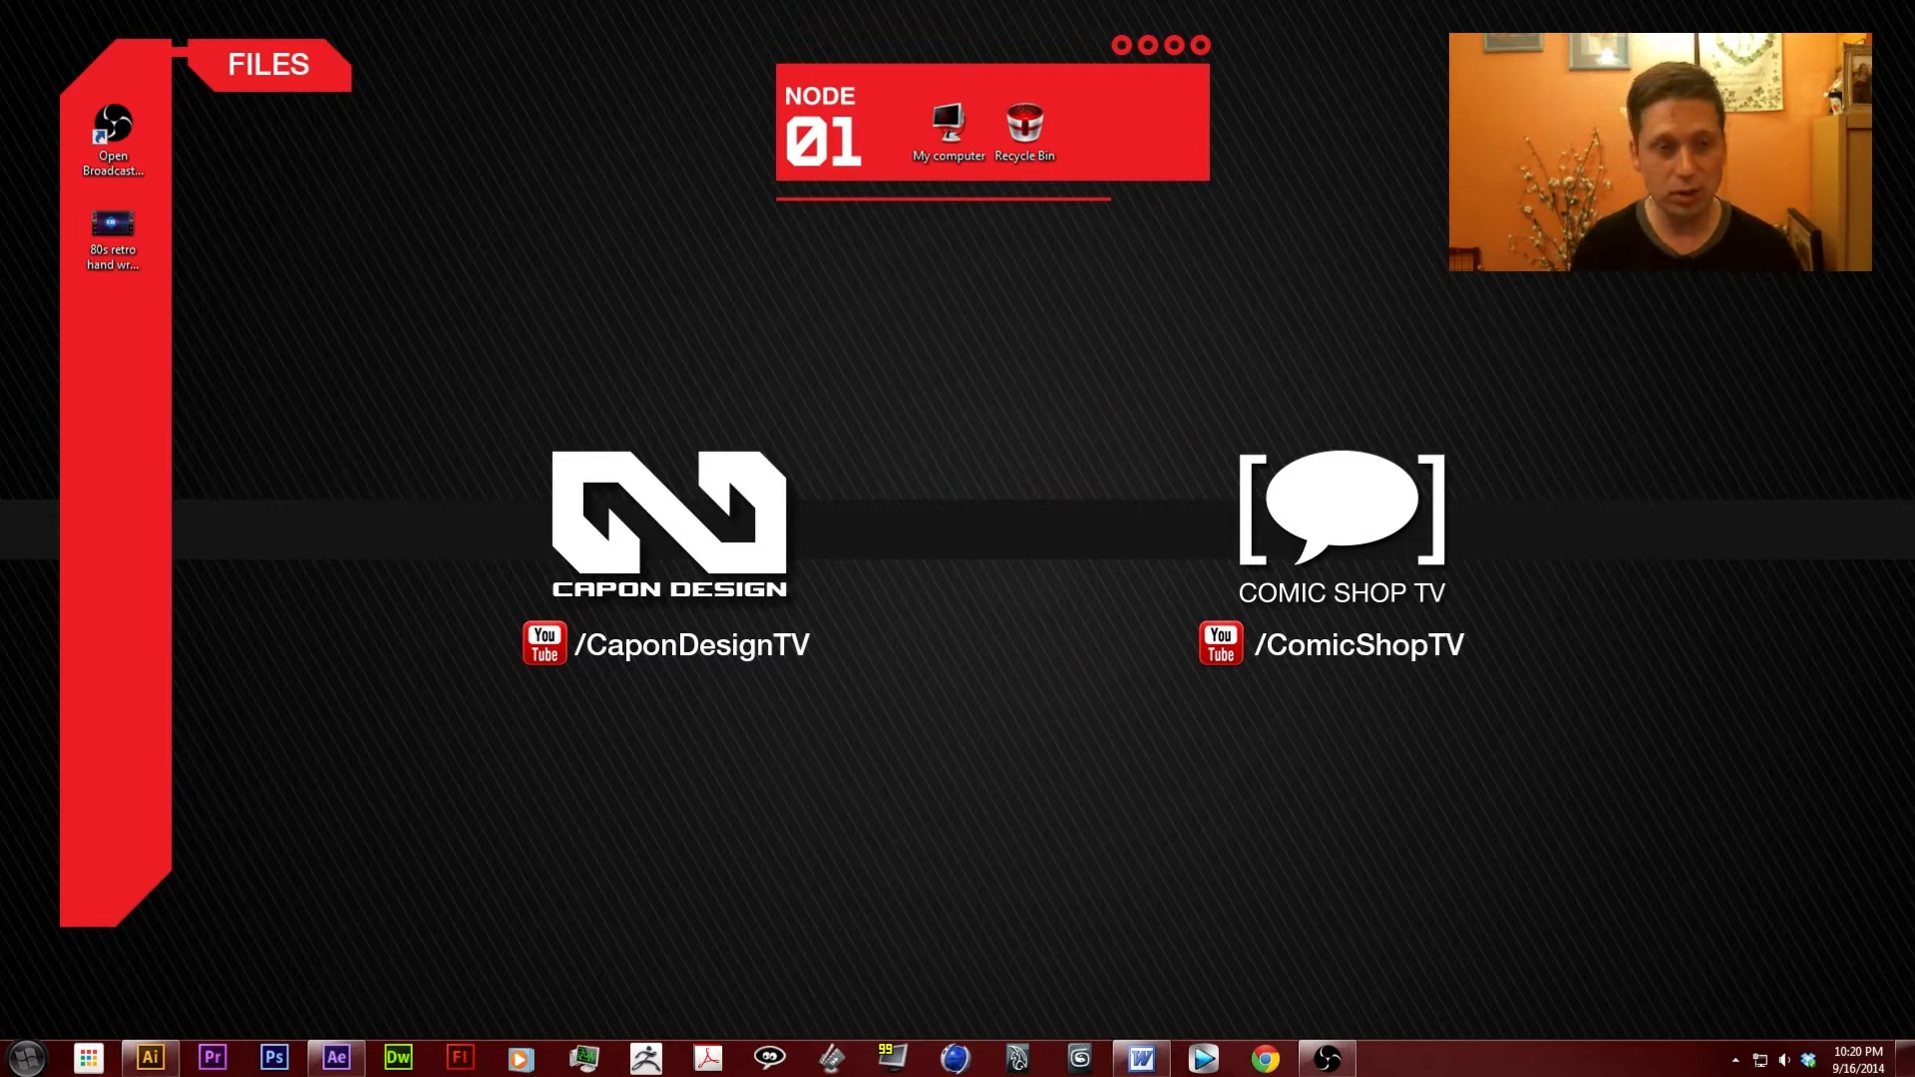
# Switch to After Effects, collapse the Solids folder, and create a project folder named past.
pyautogui.click(120, 224)
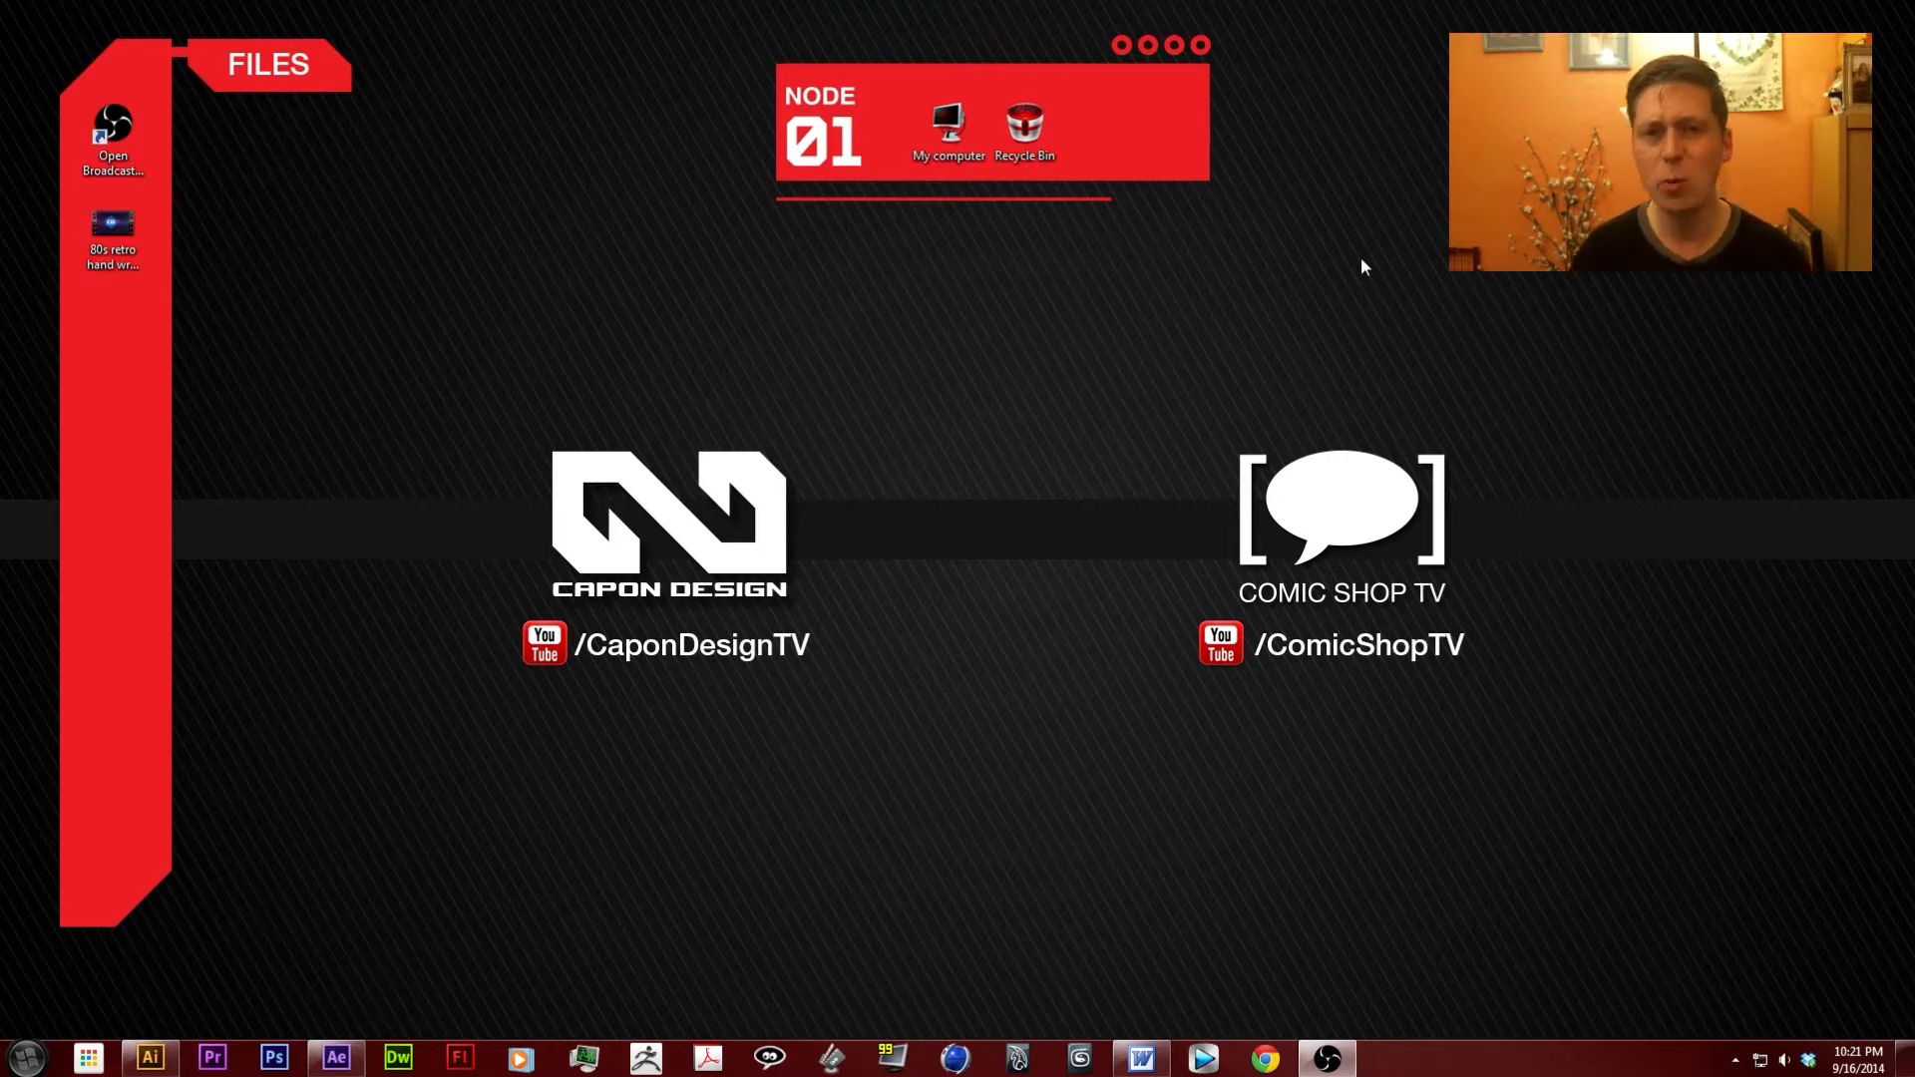
pyautogui.click(336, 1057)
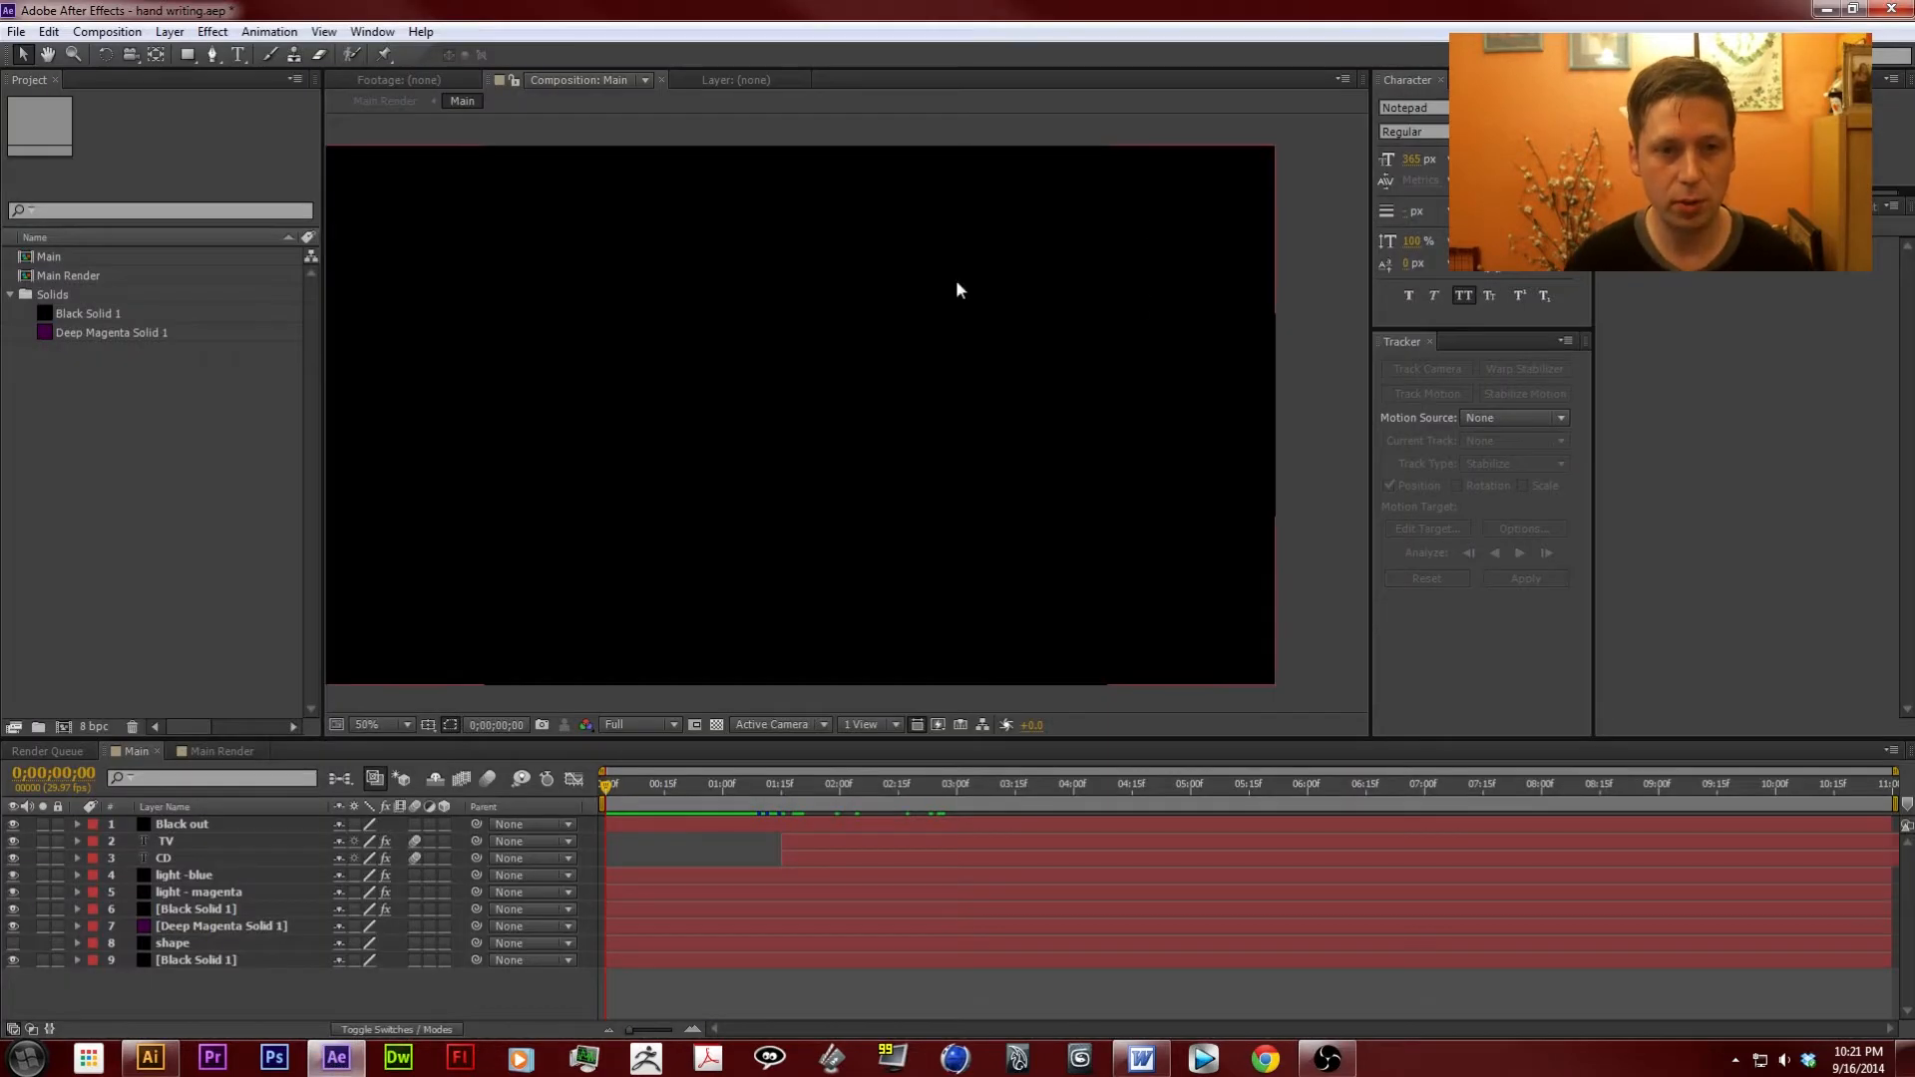
pyautogui.click(195, 497)
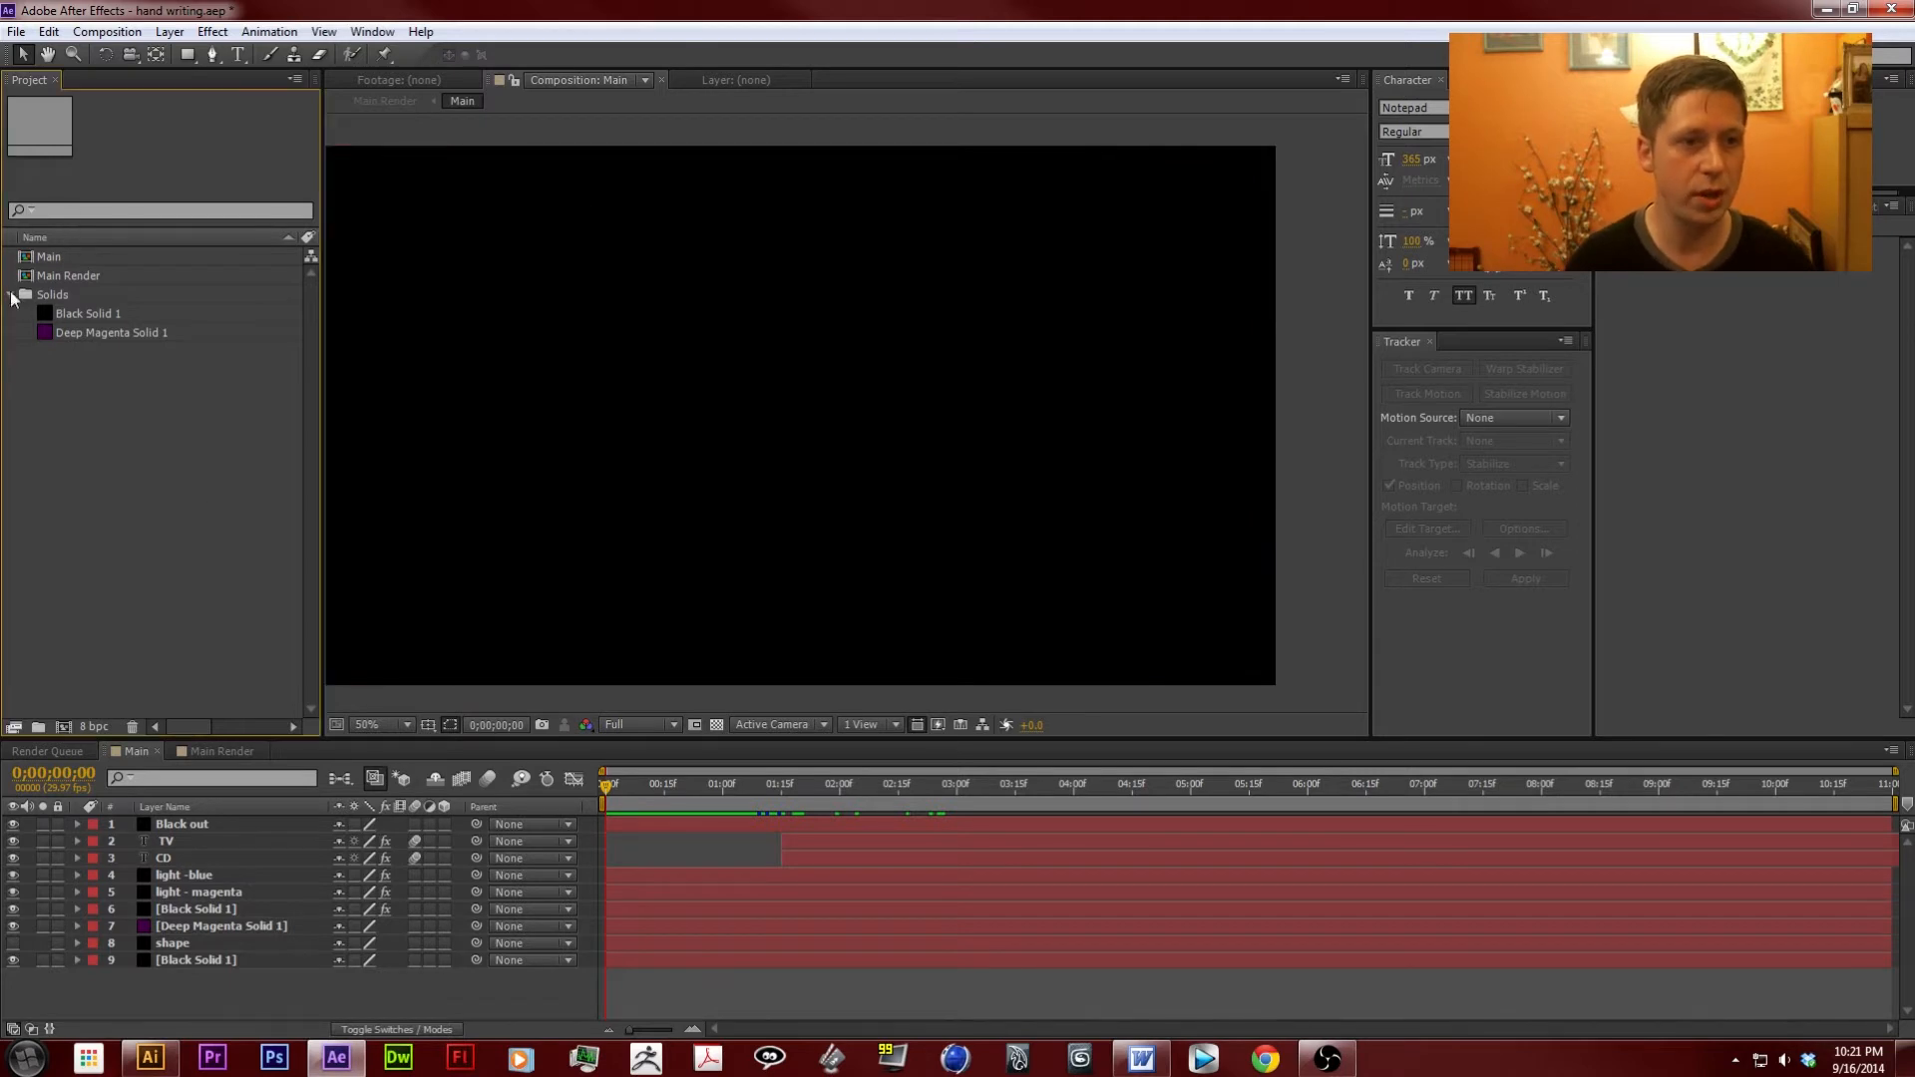
pyautogui.click(11, 295)
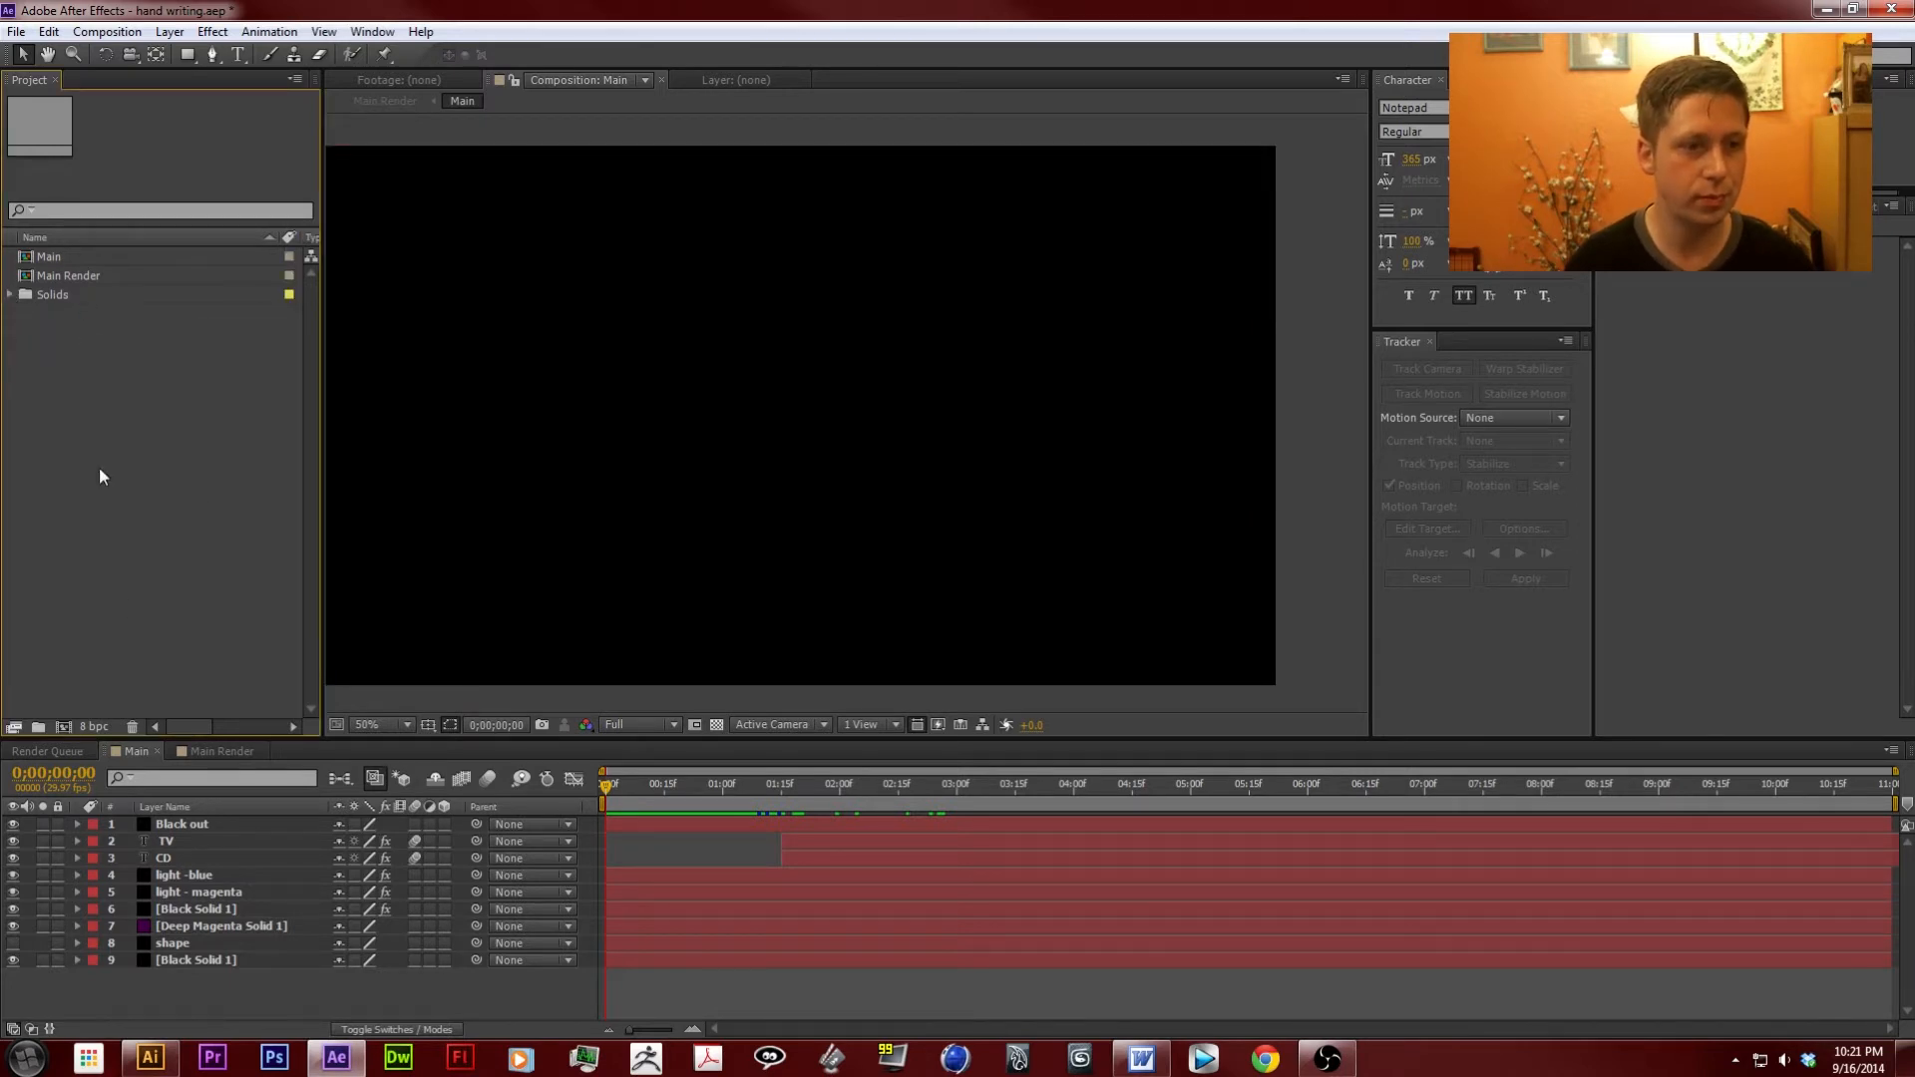
pyautogui.click(38, 726)
pyautogui.write('past')
pyautogui.press('Return')
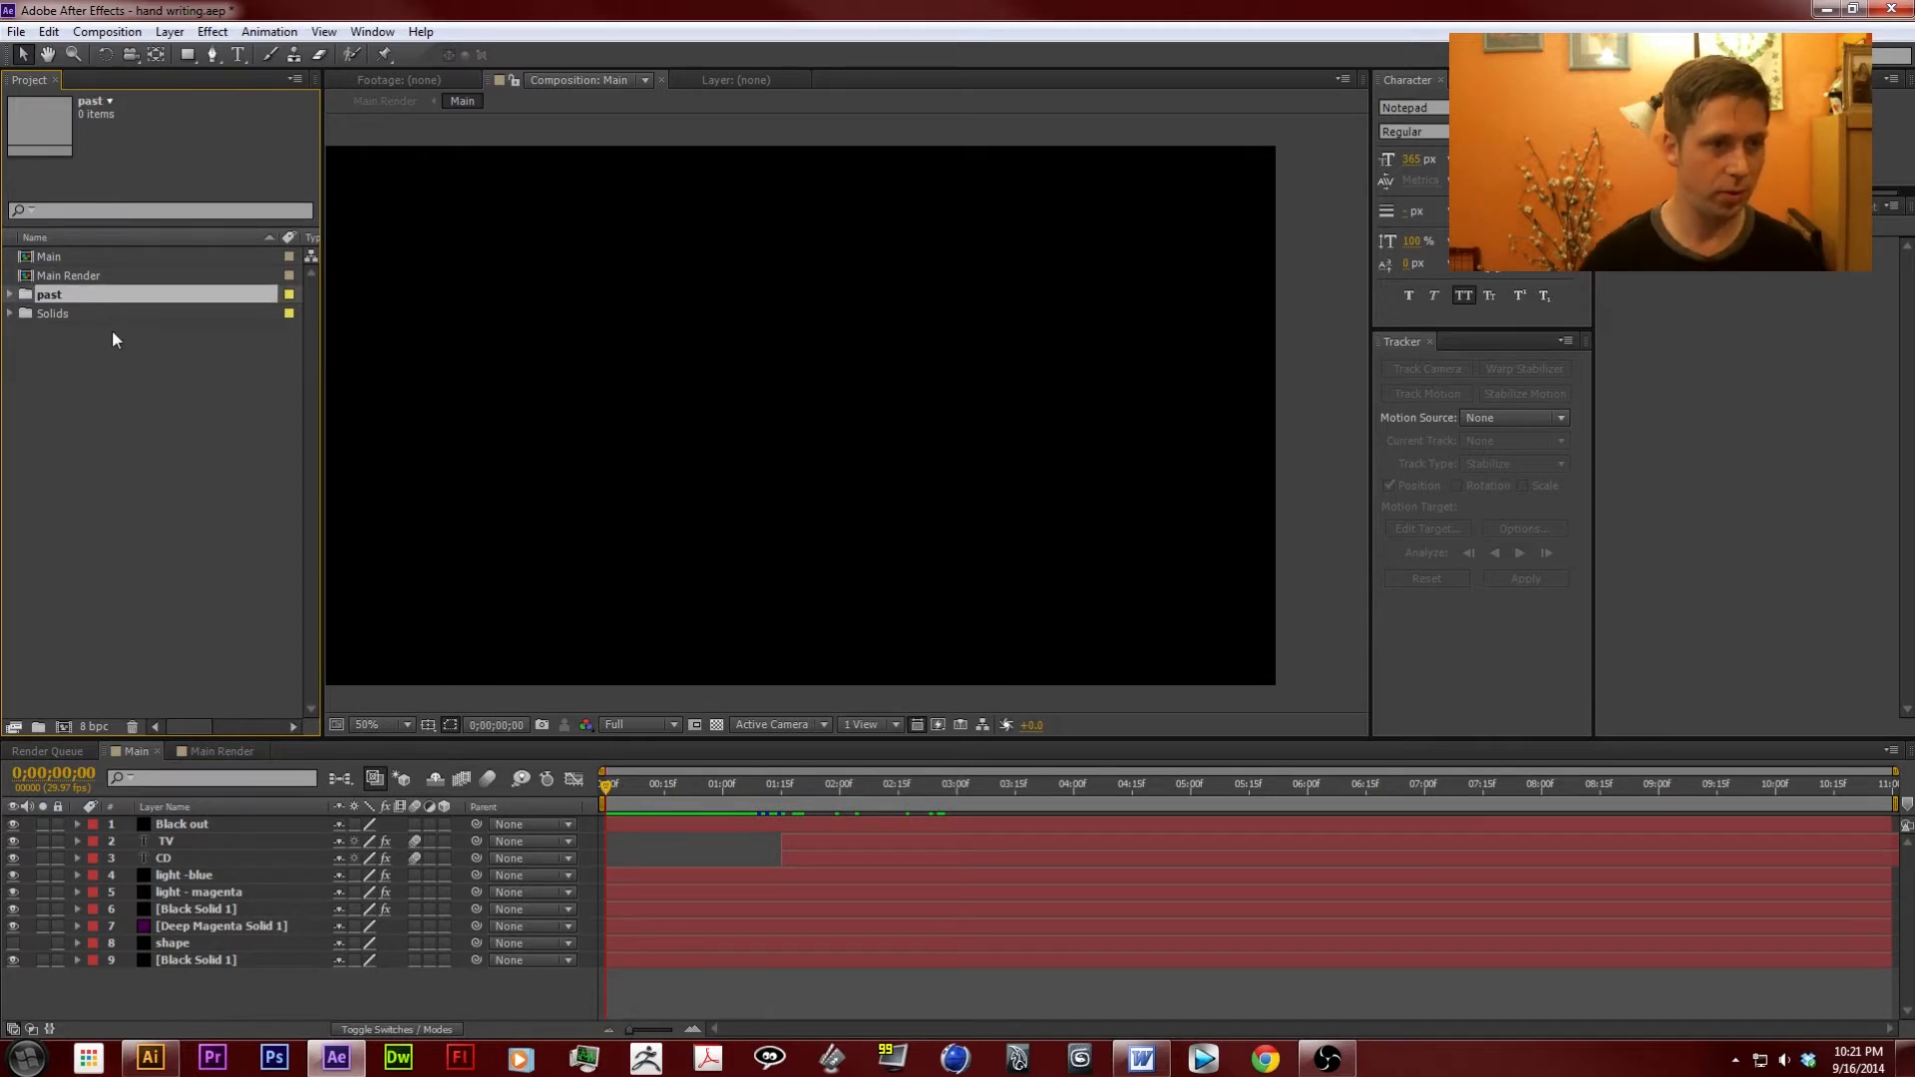
# Move the Solids folder and the Main and Main Render compositions into the past folder.
pyautogui.moveTo(112, 317); pyautogui.dragTo(98, 299)
pyautogui.click(86, 275)
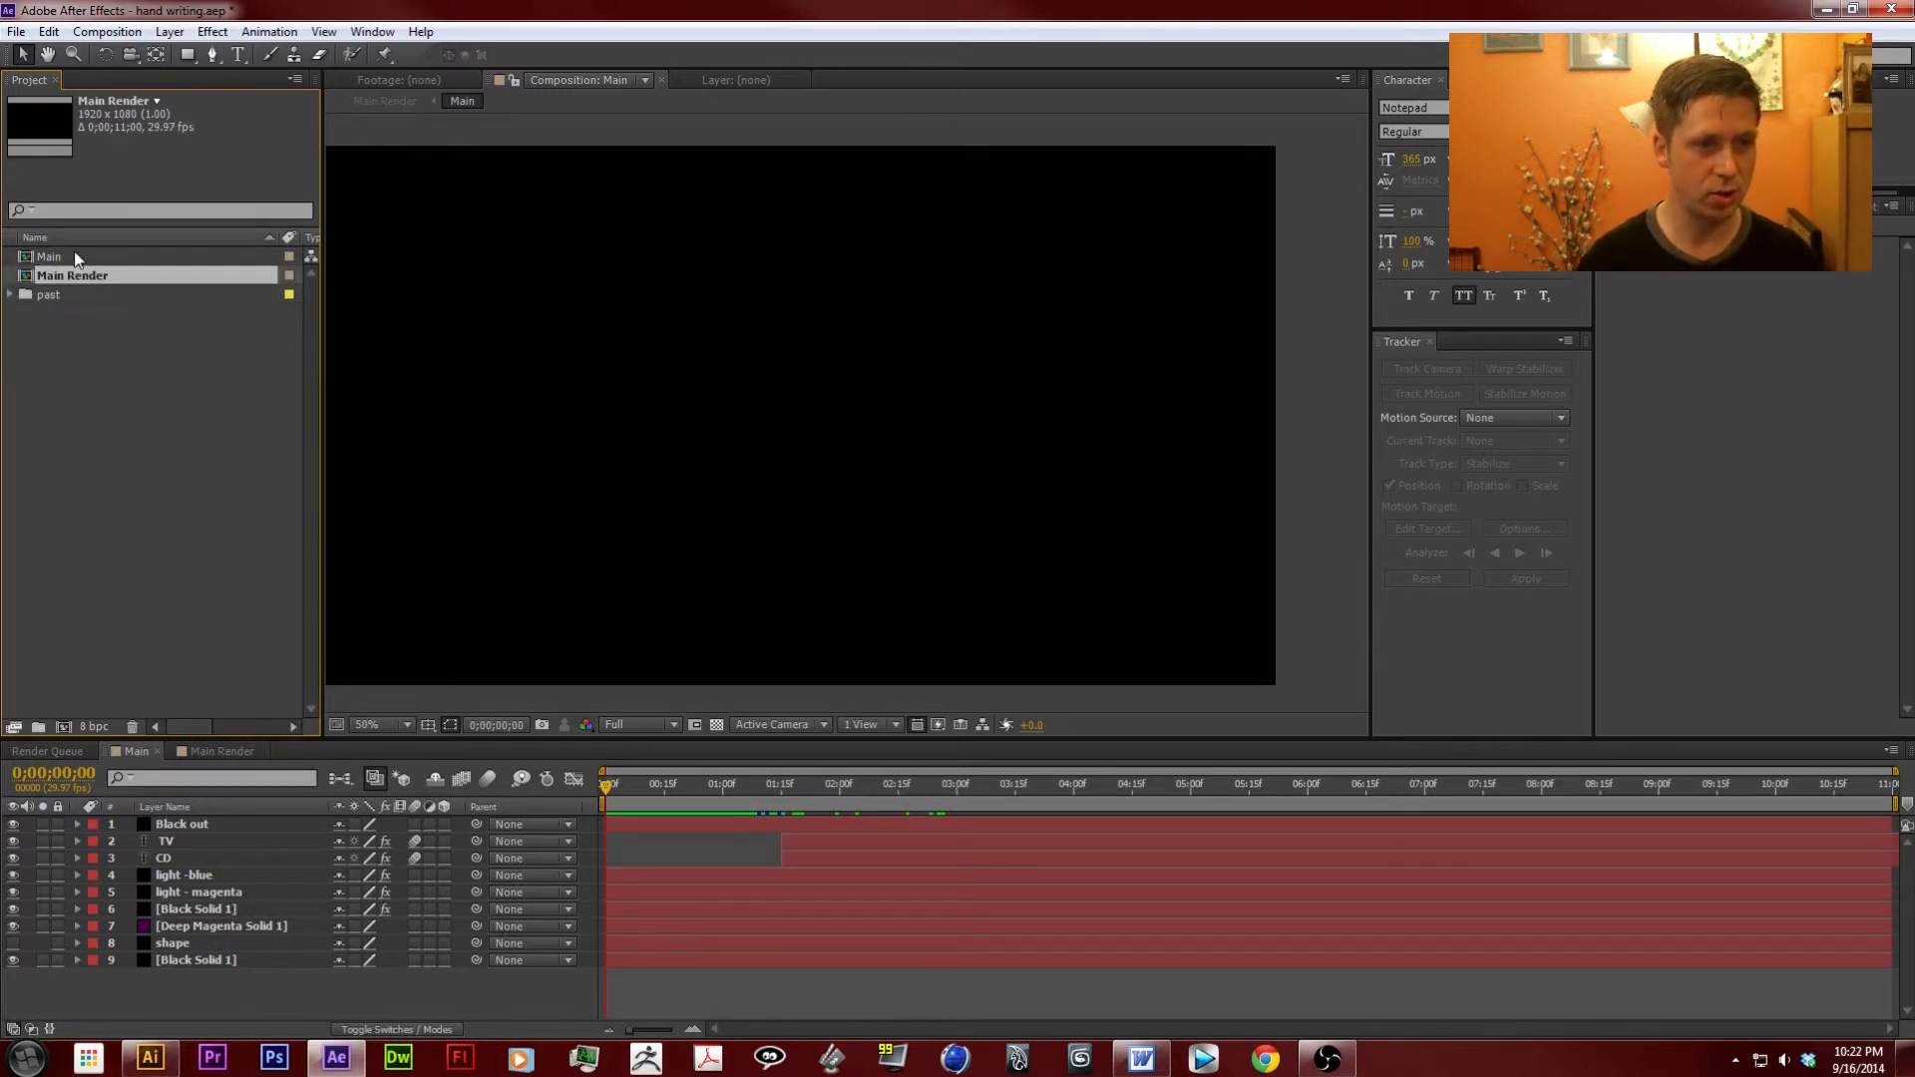
pyautogui.keyDown('ctrl'); pyautogui.click(68, 259); pyautogui.keyUp('ctrl')
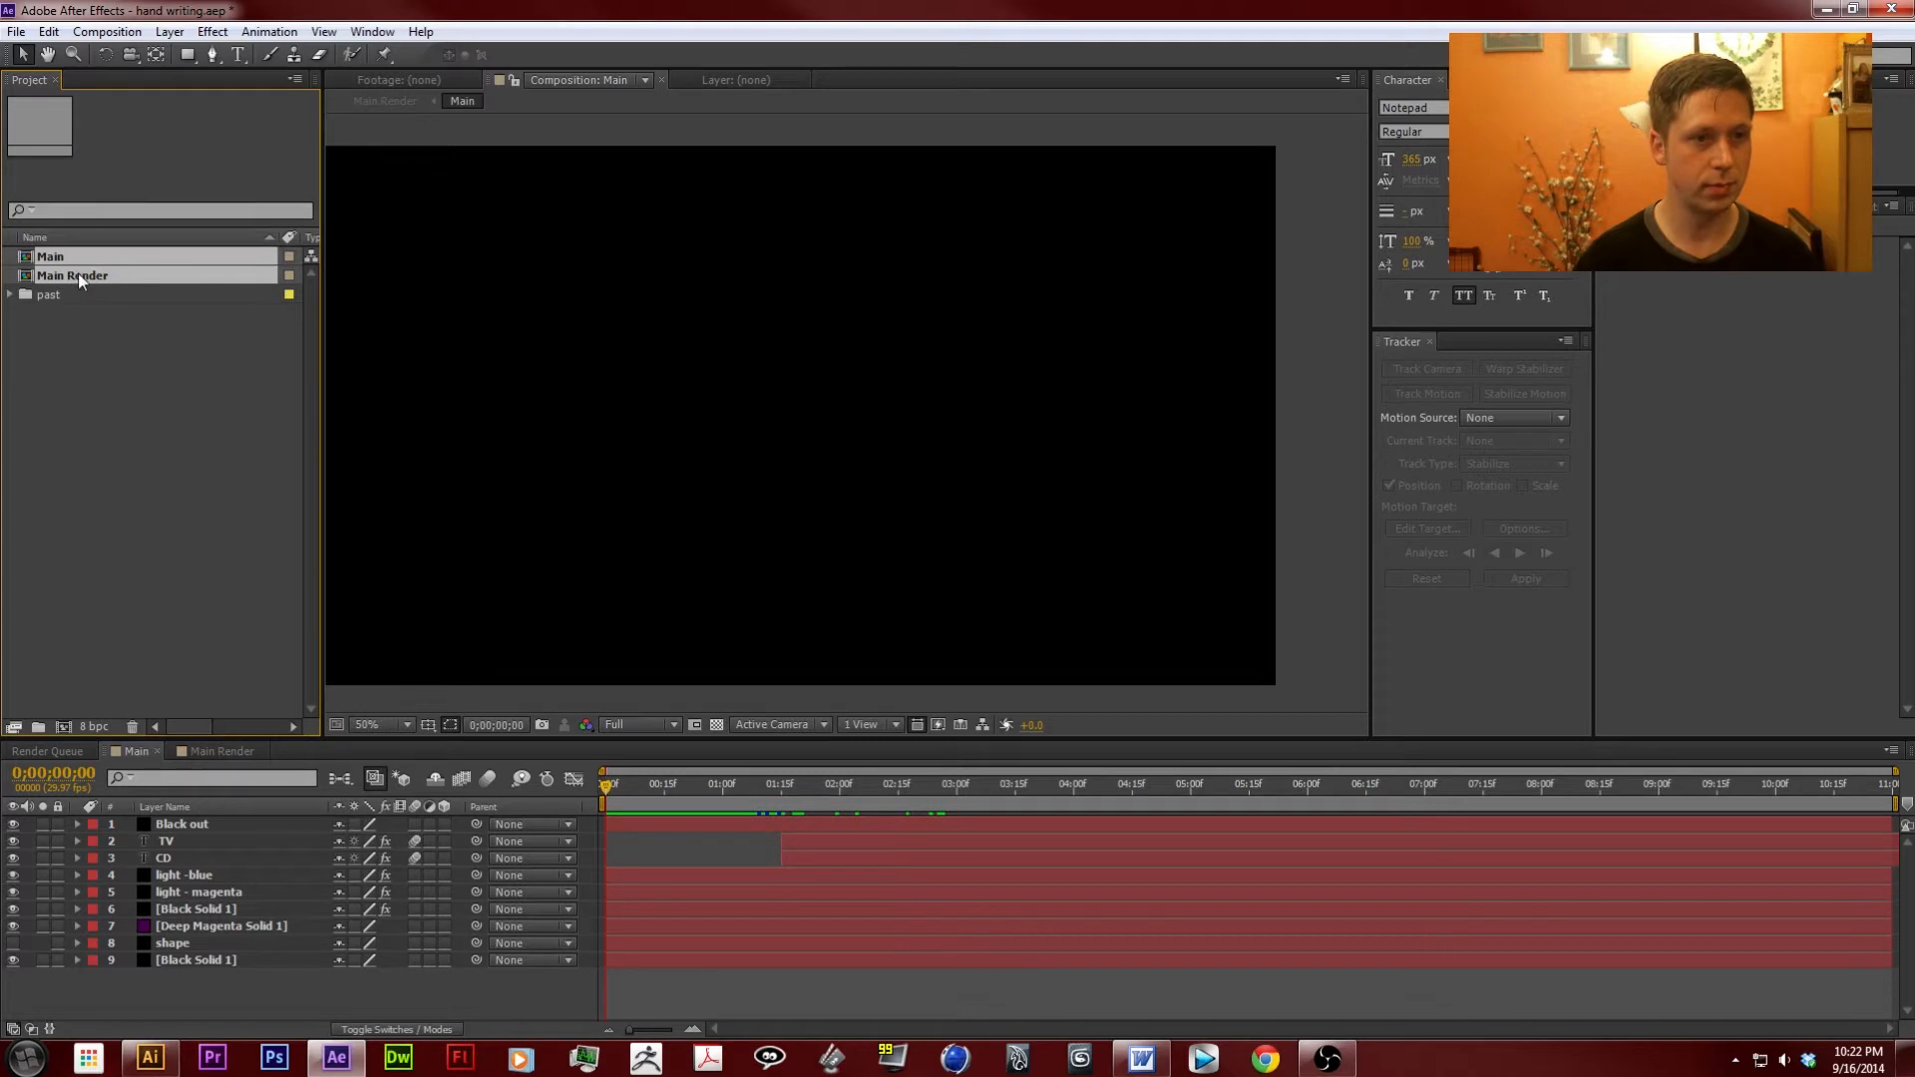
pyautogui.moveTo(78, 273); pyautogui.dragTo(86, 297)
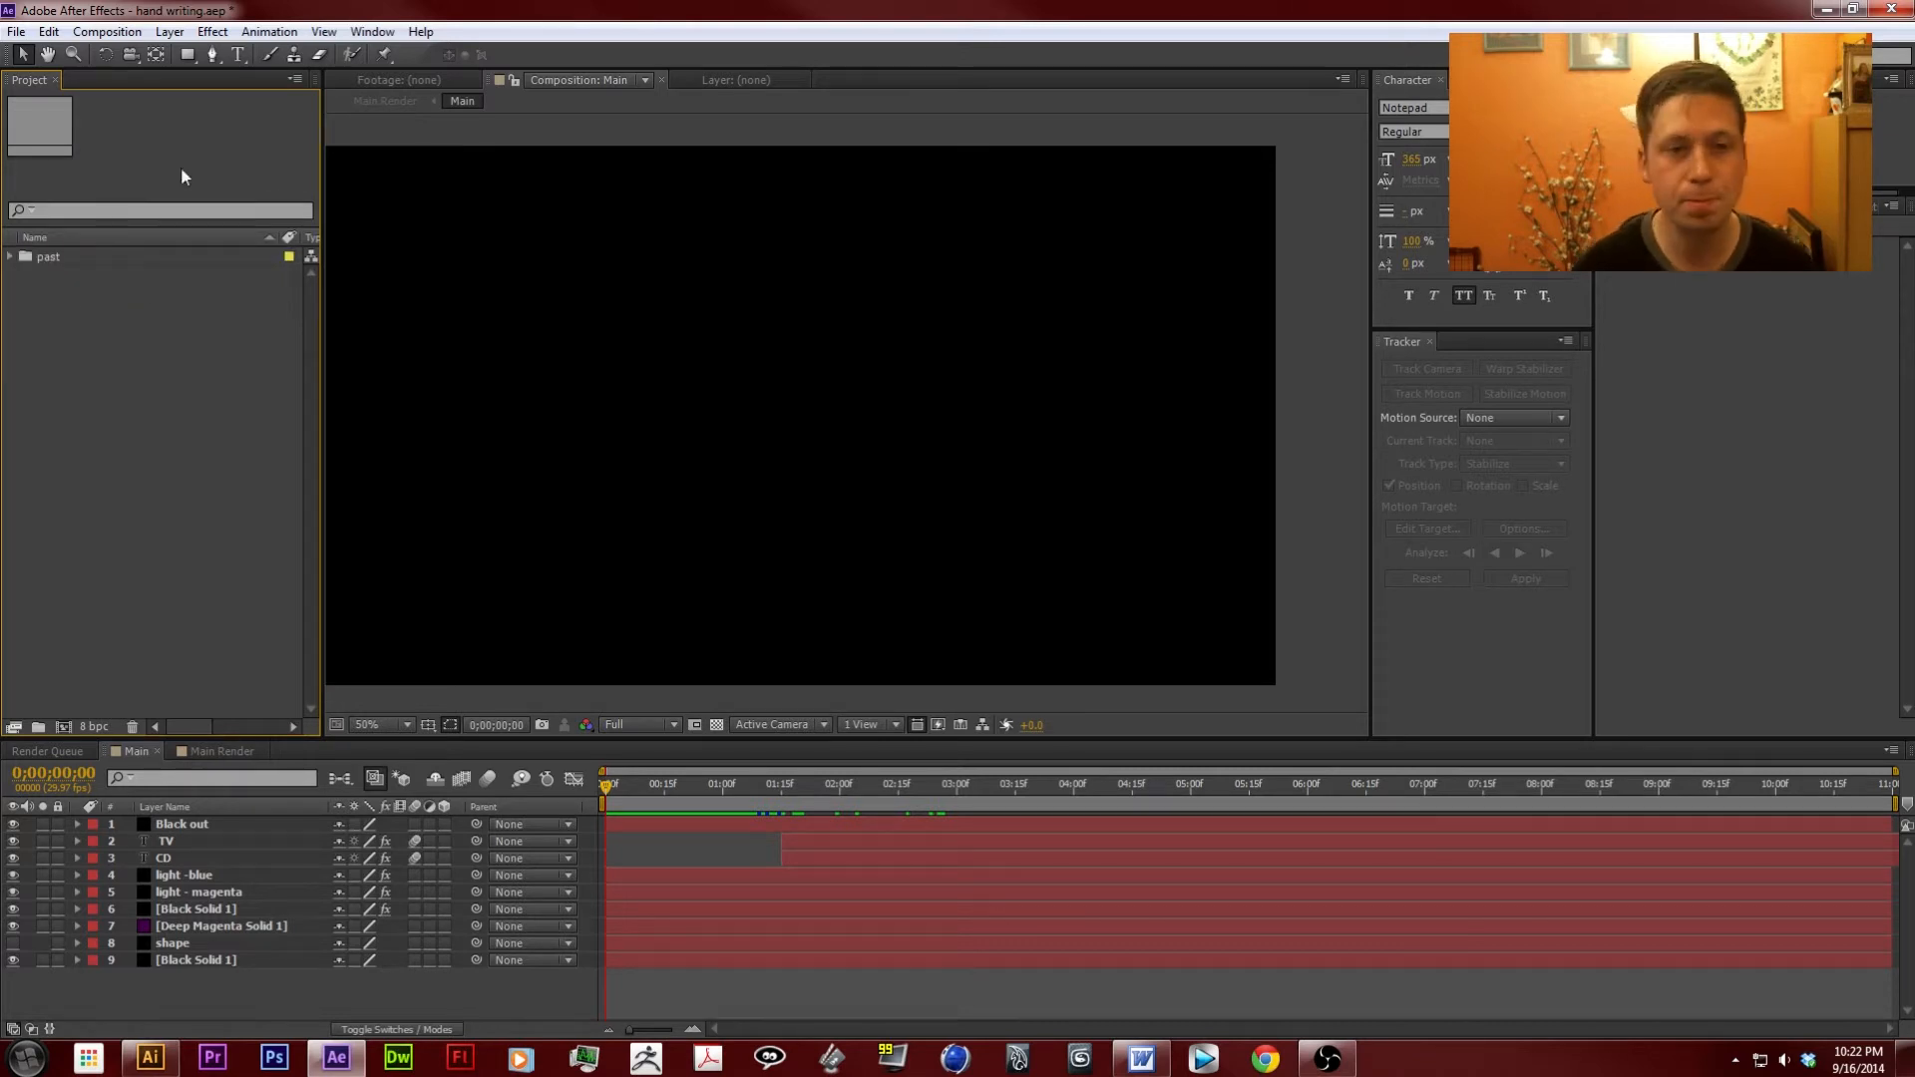
# Create a new HDTV 1080 29.97 composition with a duration of 0;00;06;00.
pyautogui.click(128, 32)
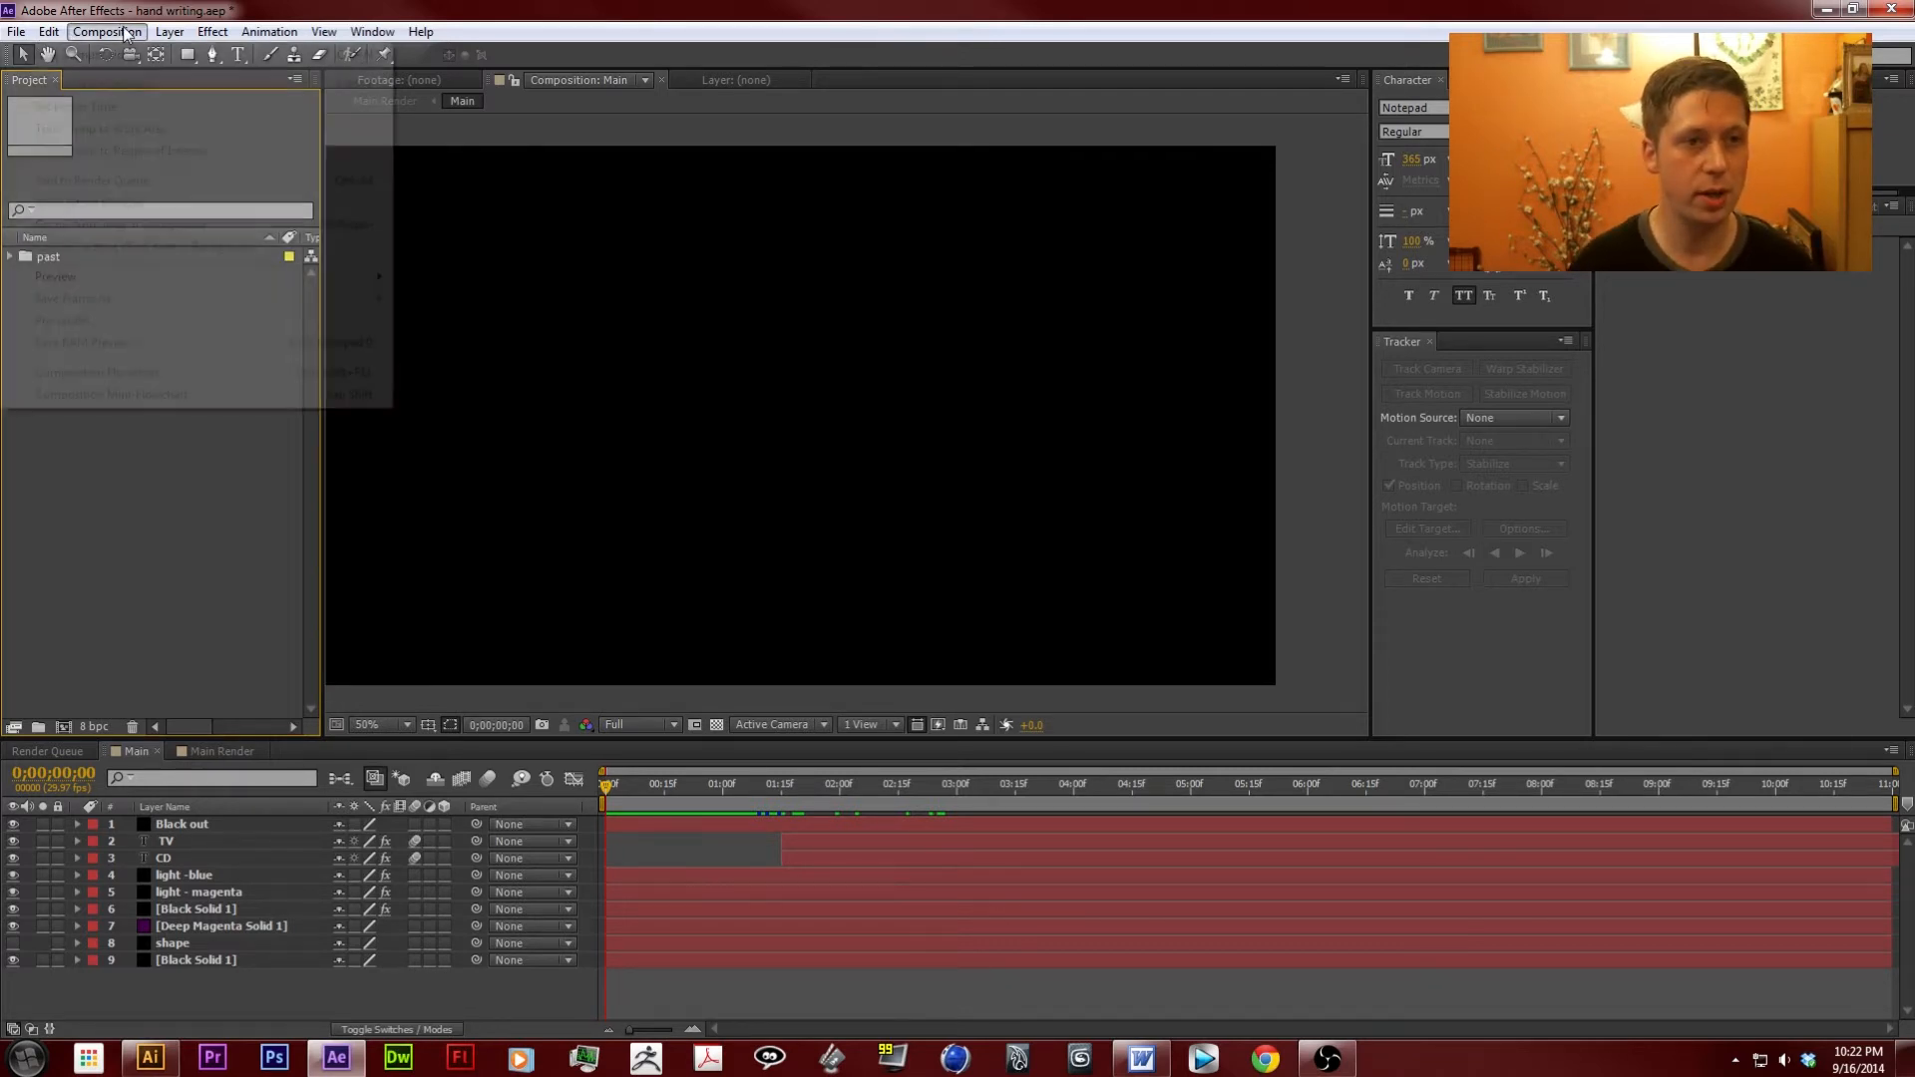
pyautogui.click(127, 55)
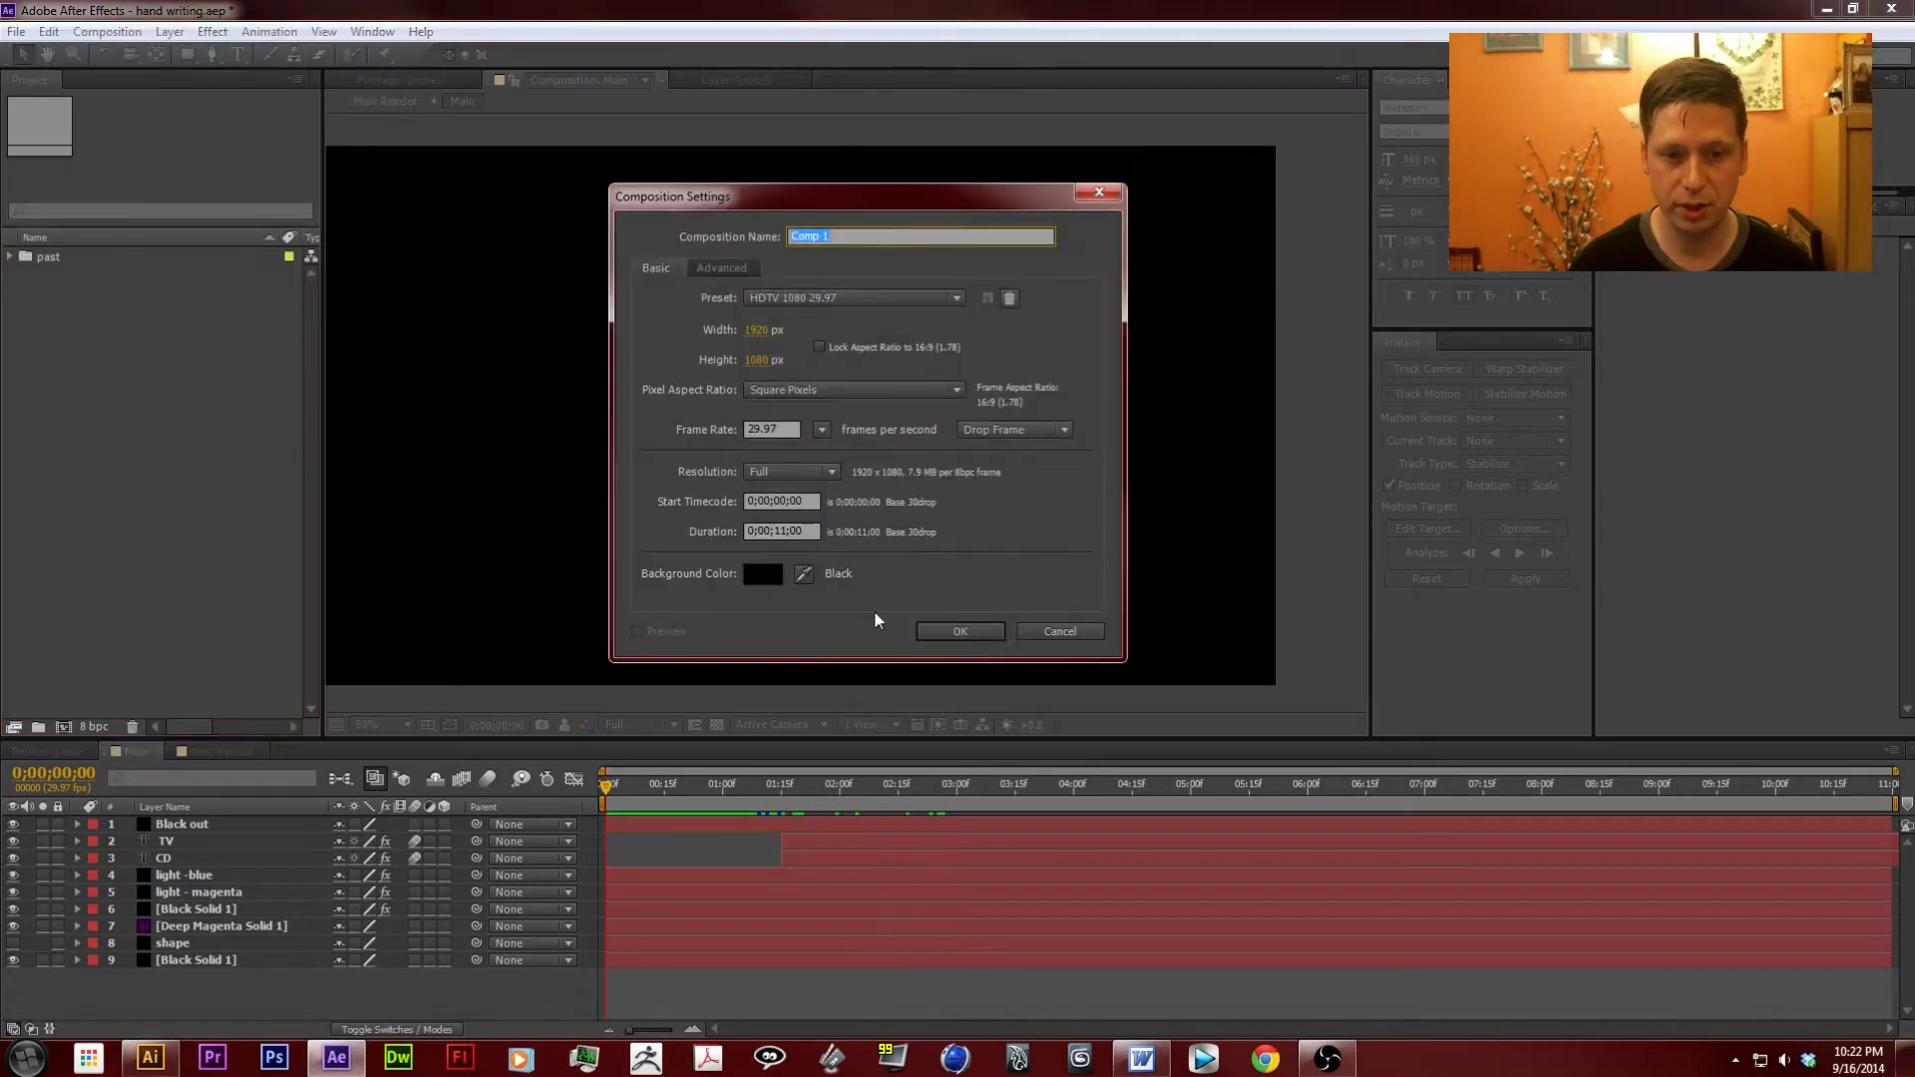
pyautogui.click(786, 529)
pyautogui.press('BackSpace')
pyautogui.press('BackSpace')
pyautogui.write('6')
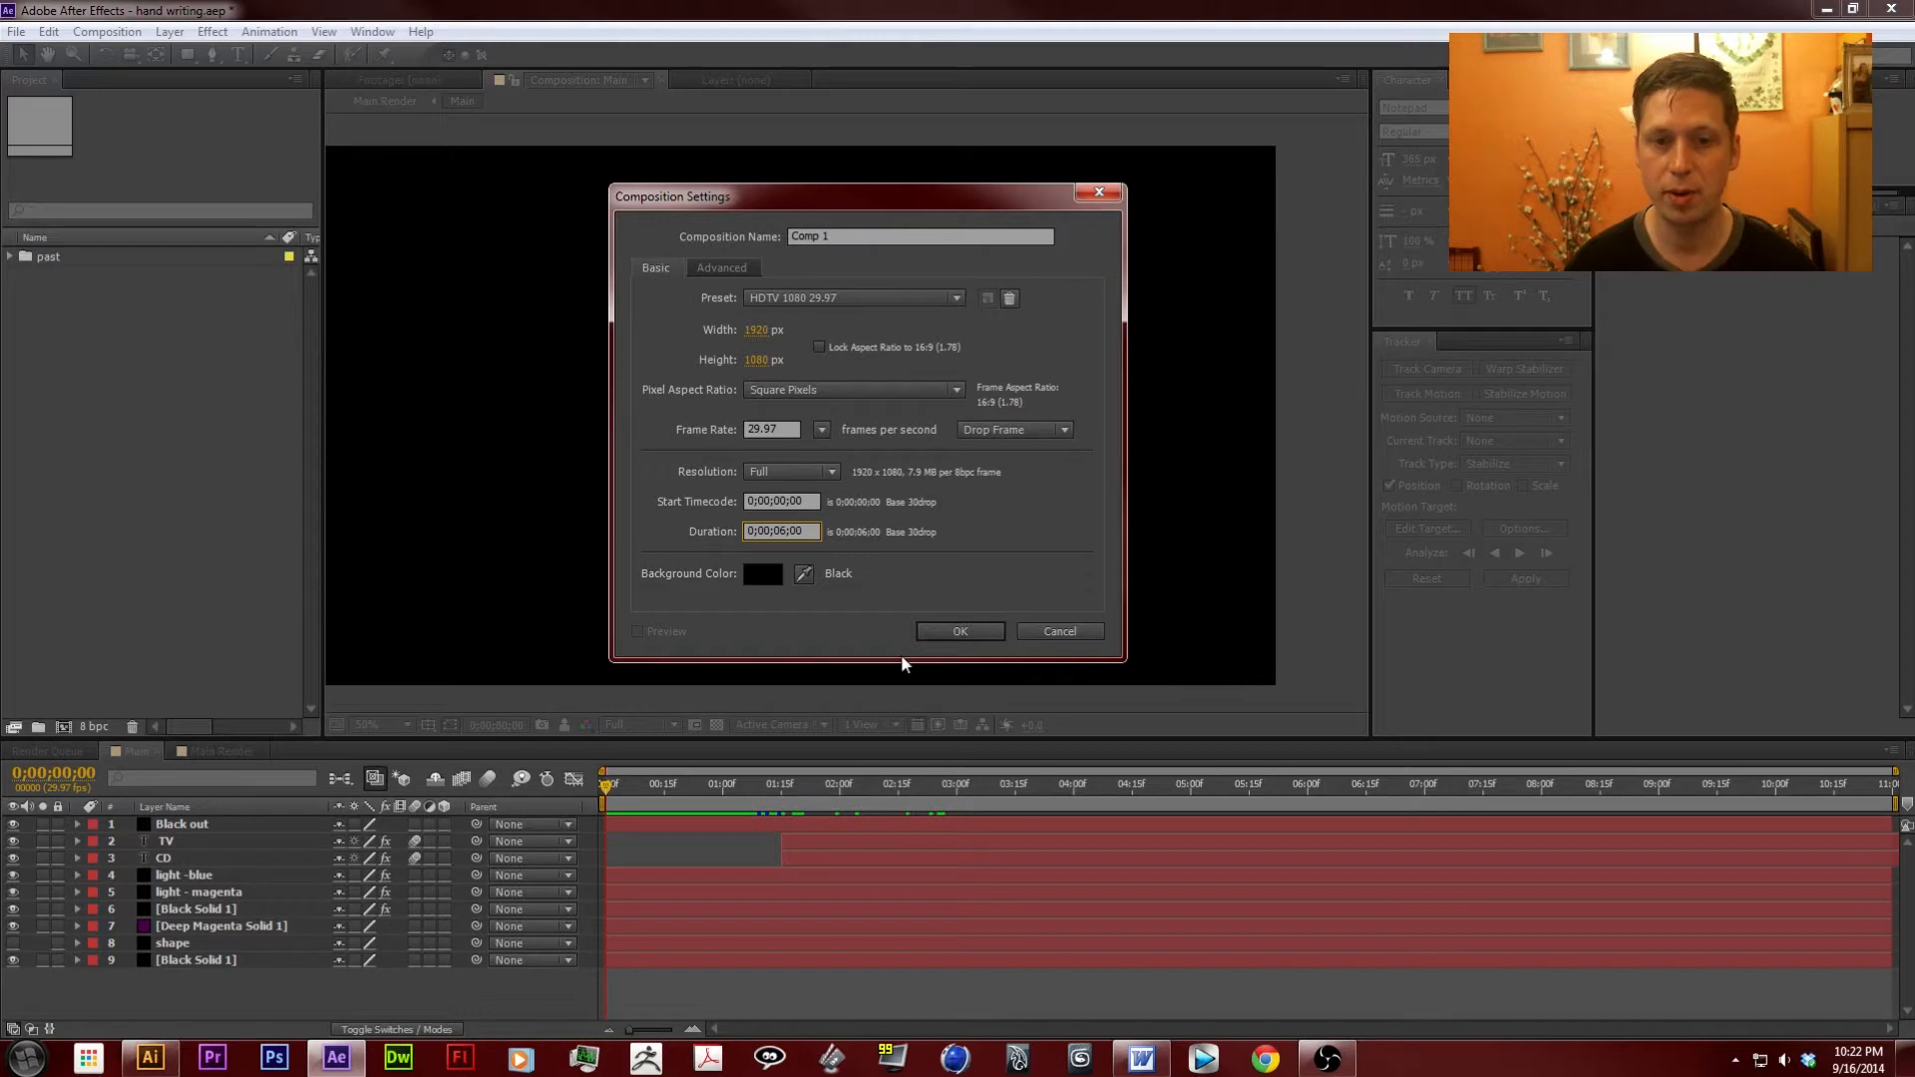
pyautogui.click(952, 633)
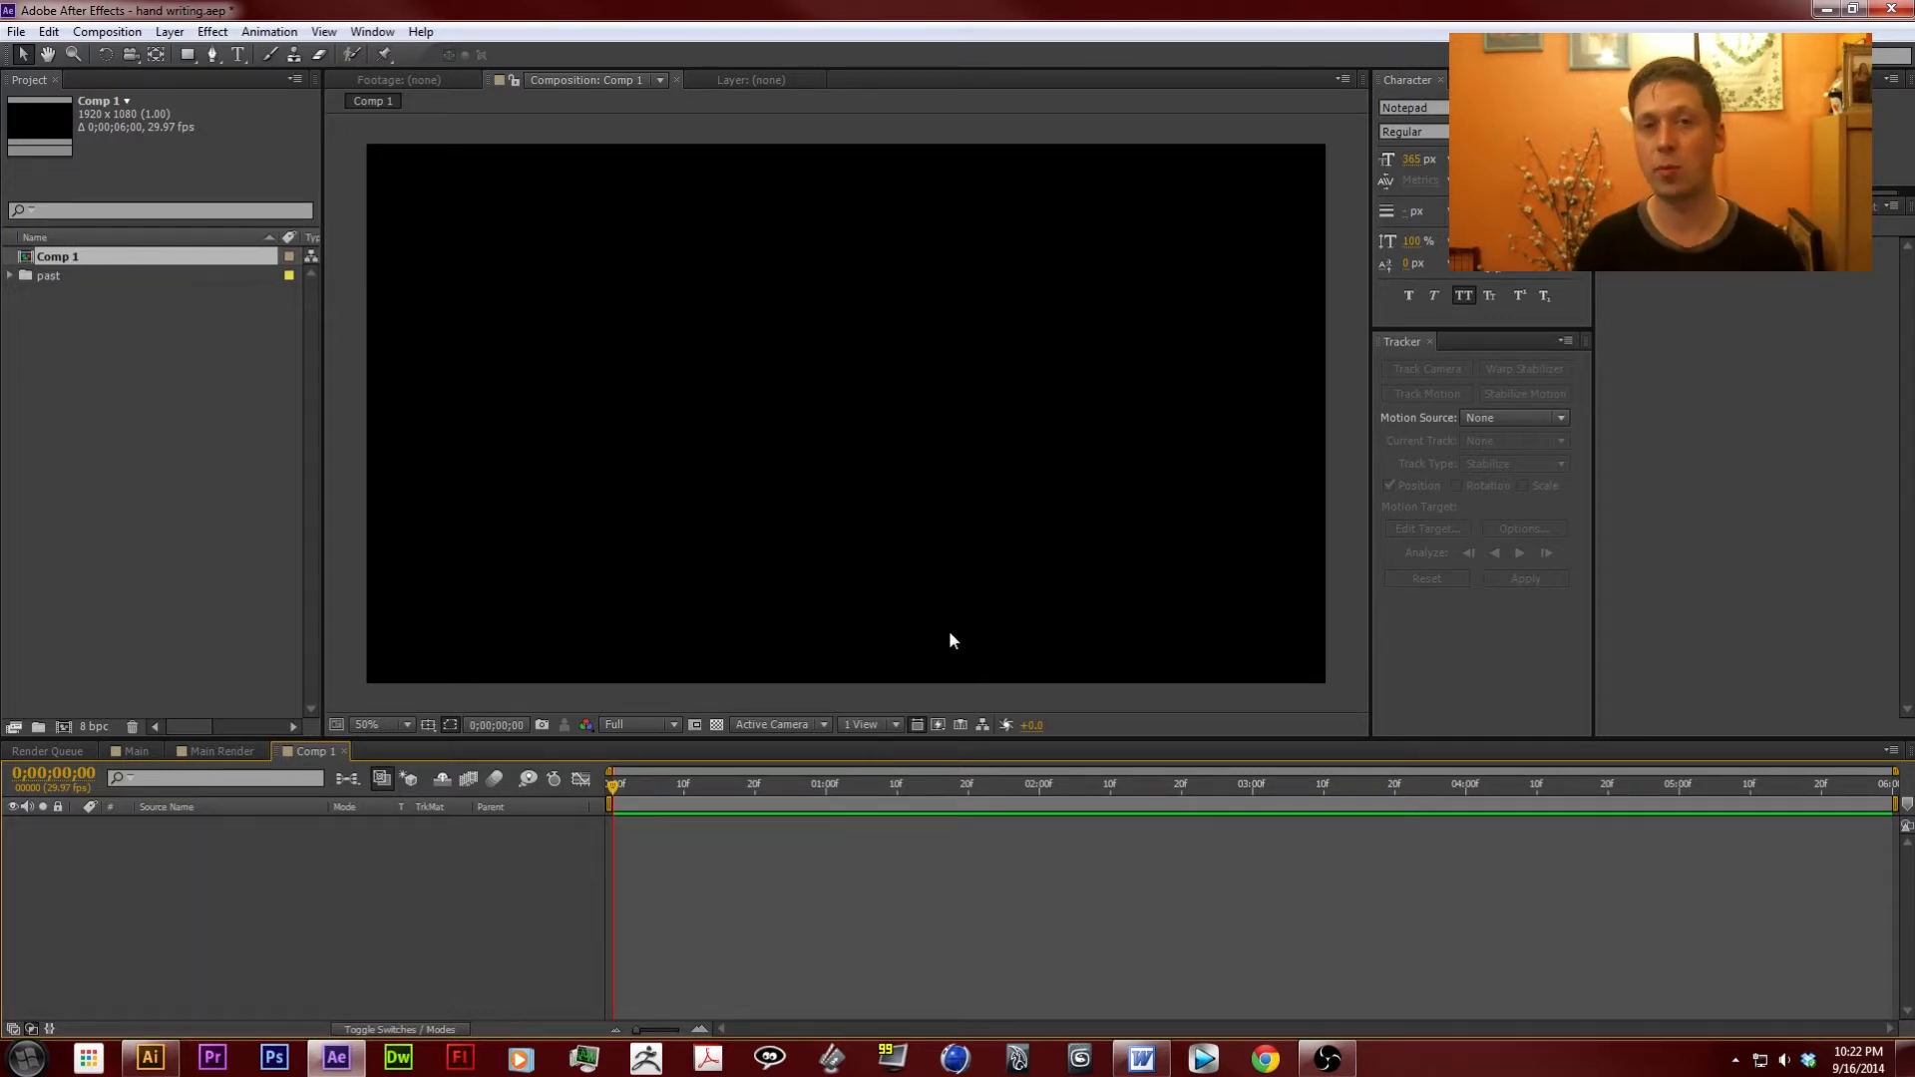
# Add a black solid layer at full composition size to Comp 1.
pyautogui.click(167, 32)
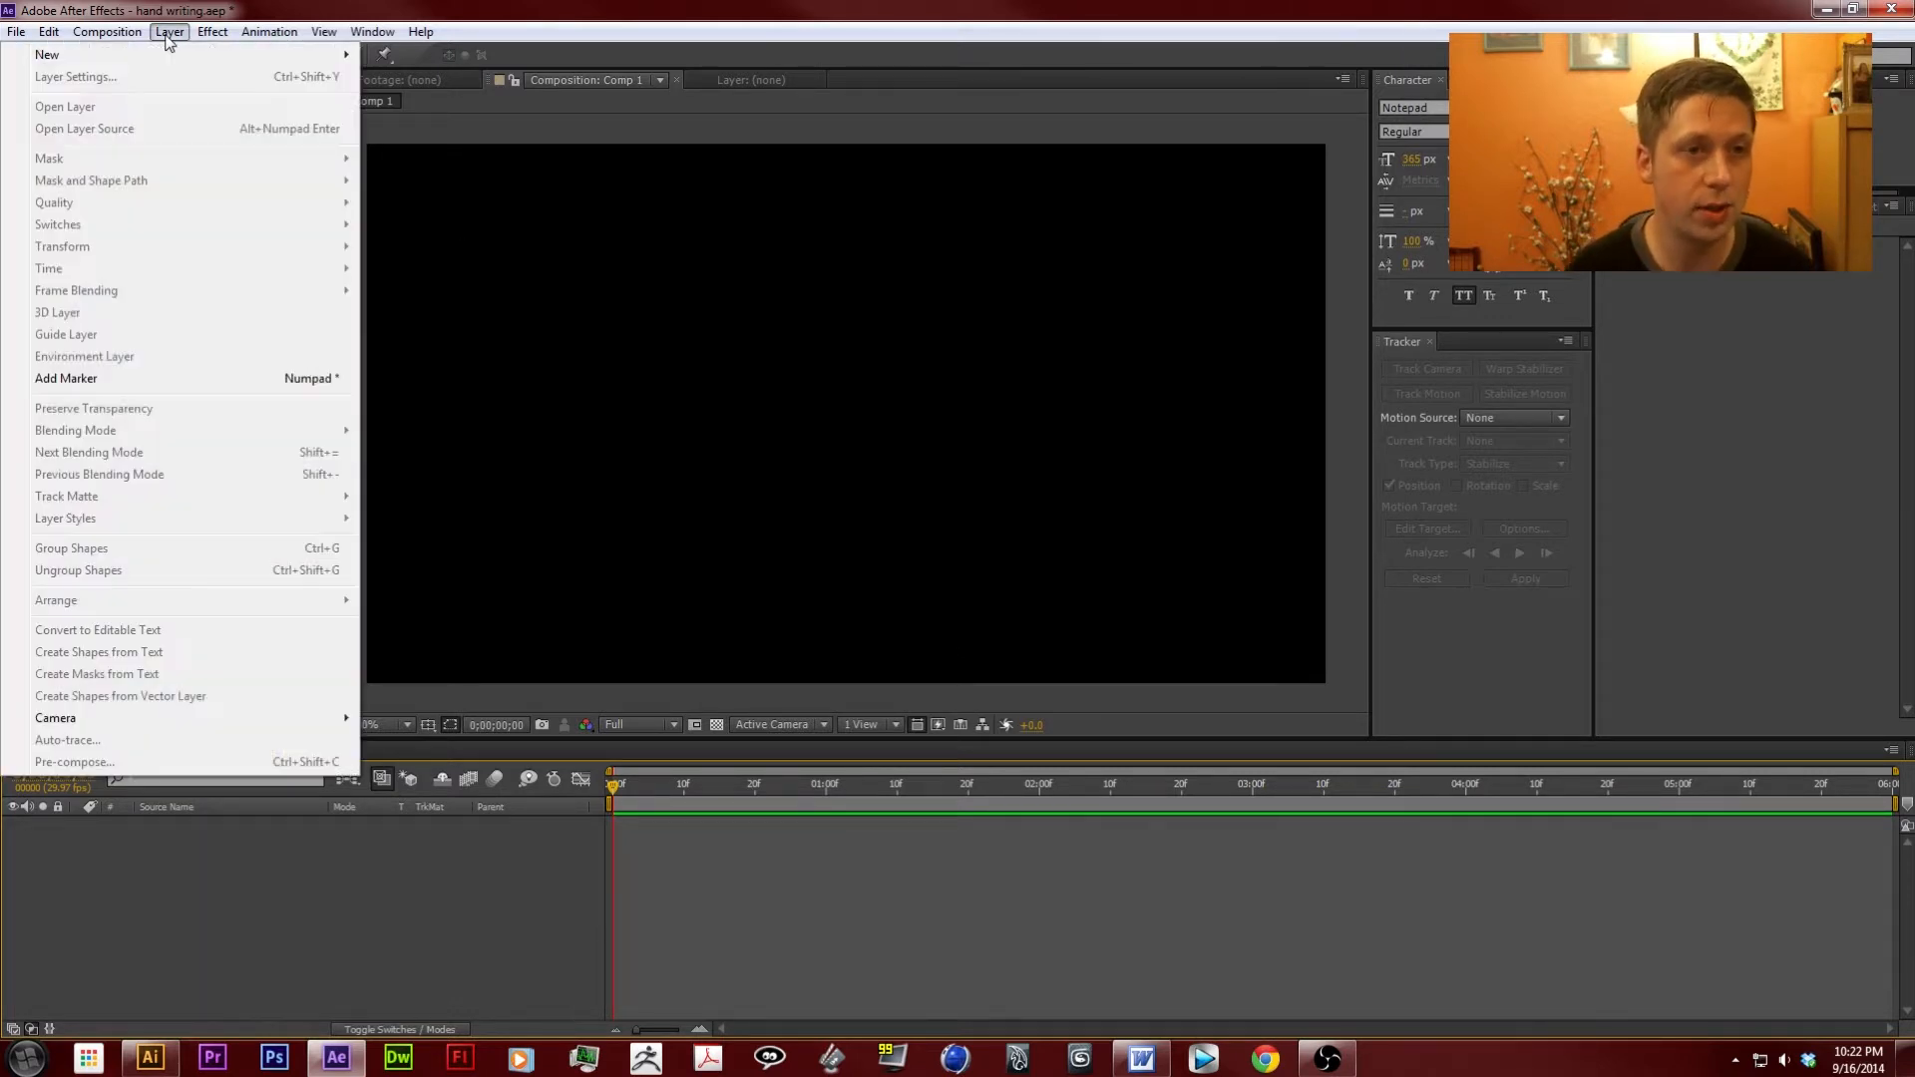
pyautogui.moveTo(188, 55)
pyautogui.click(495, 76)
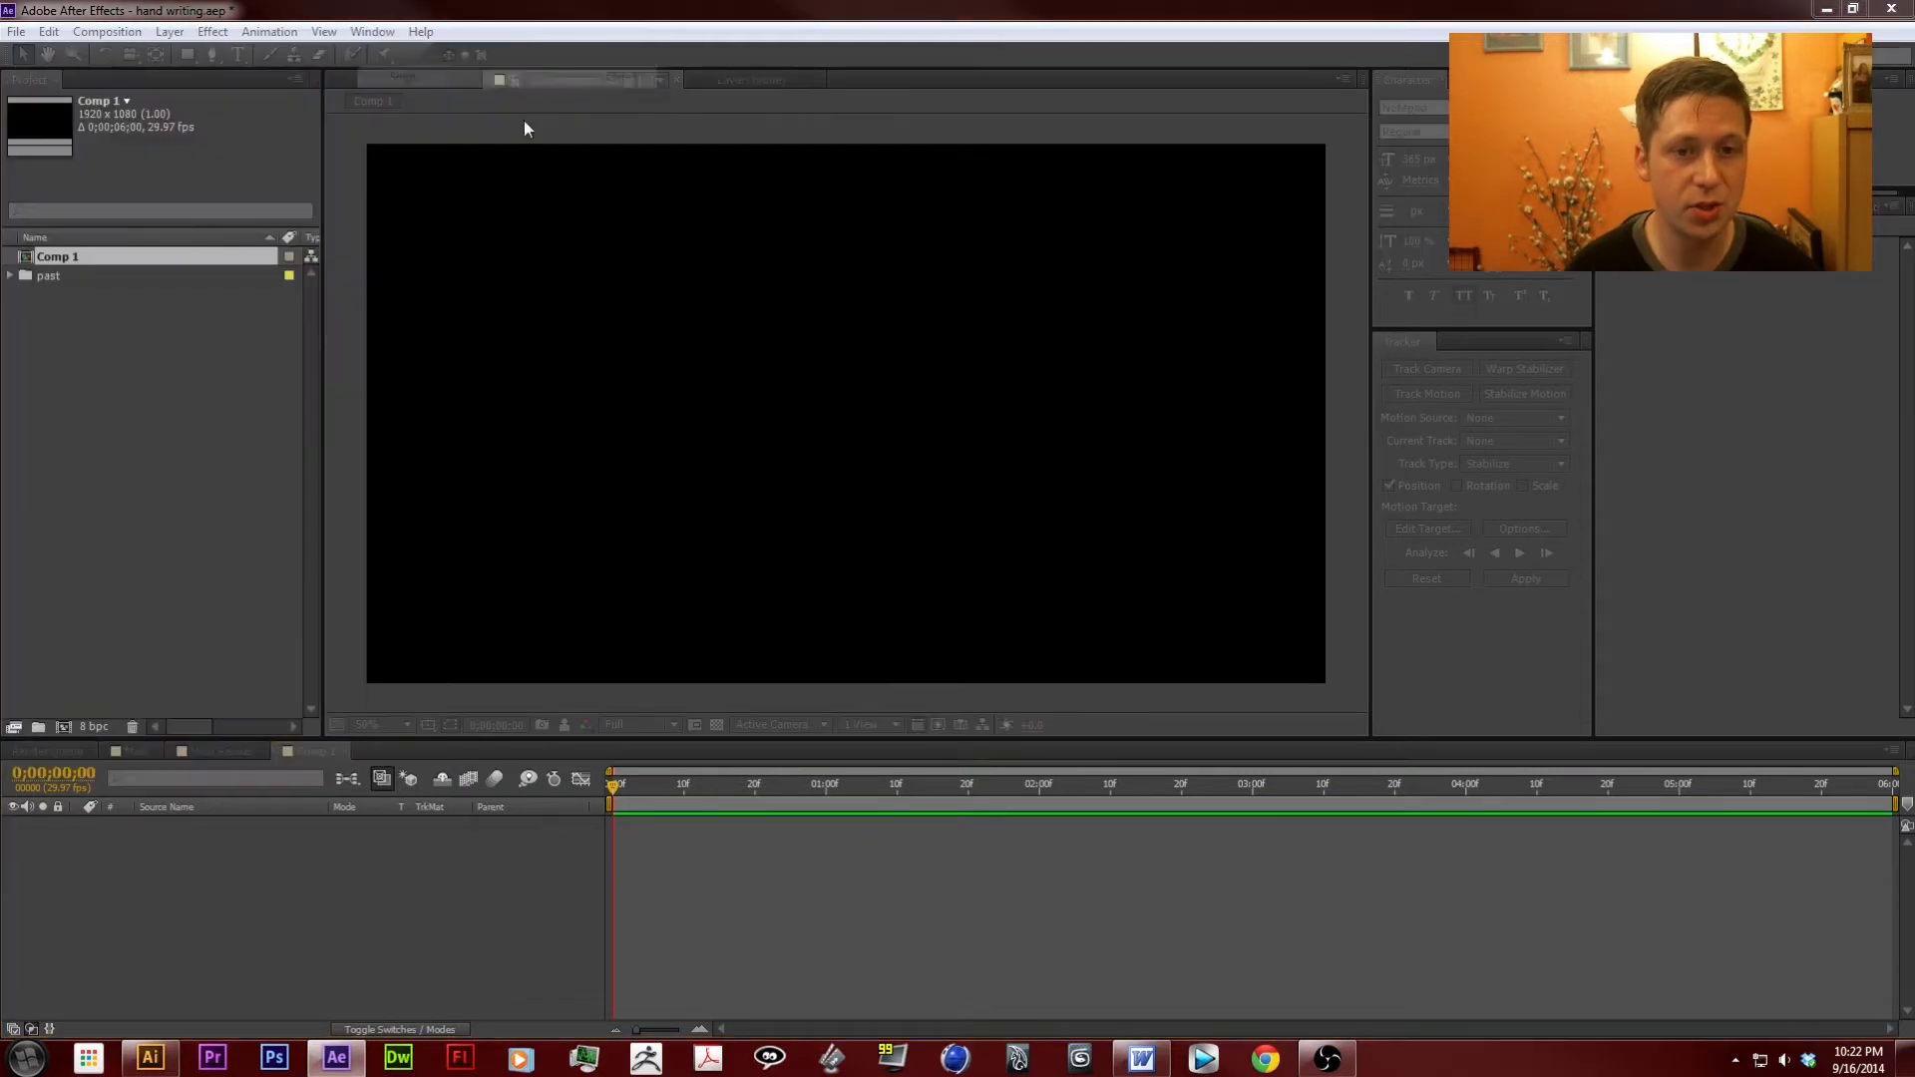
pyautogui.click(881, 630)
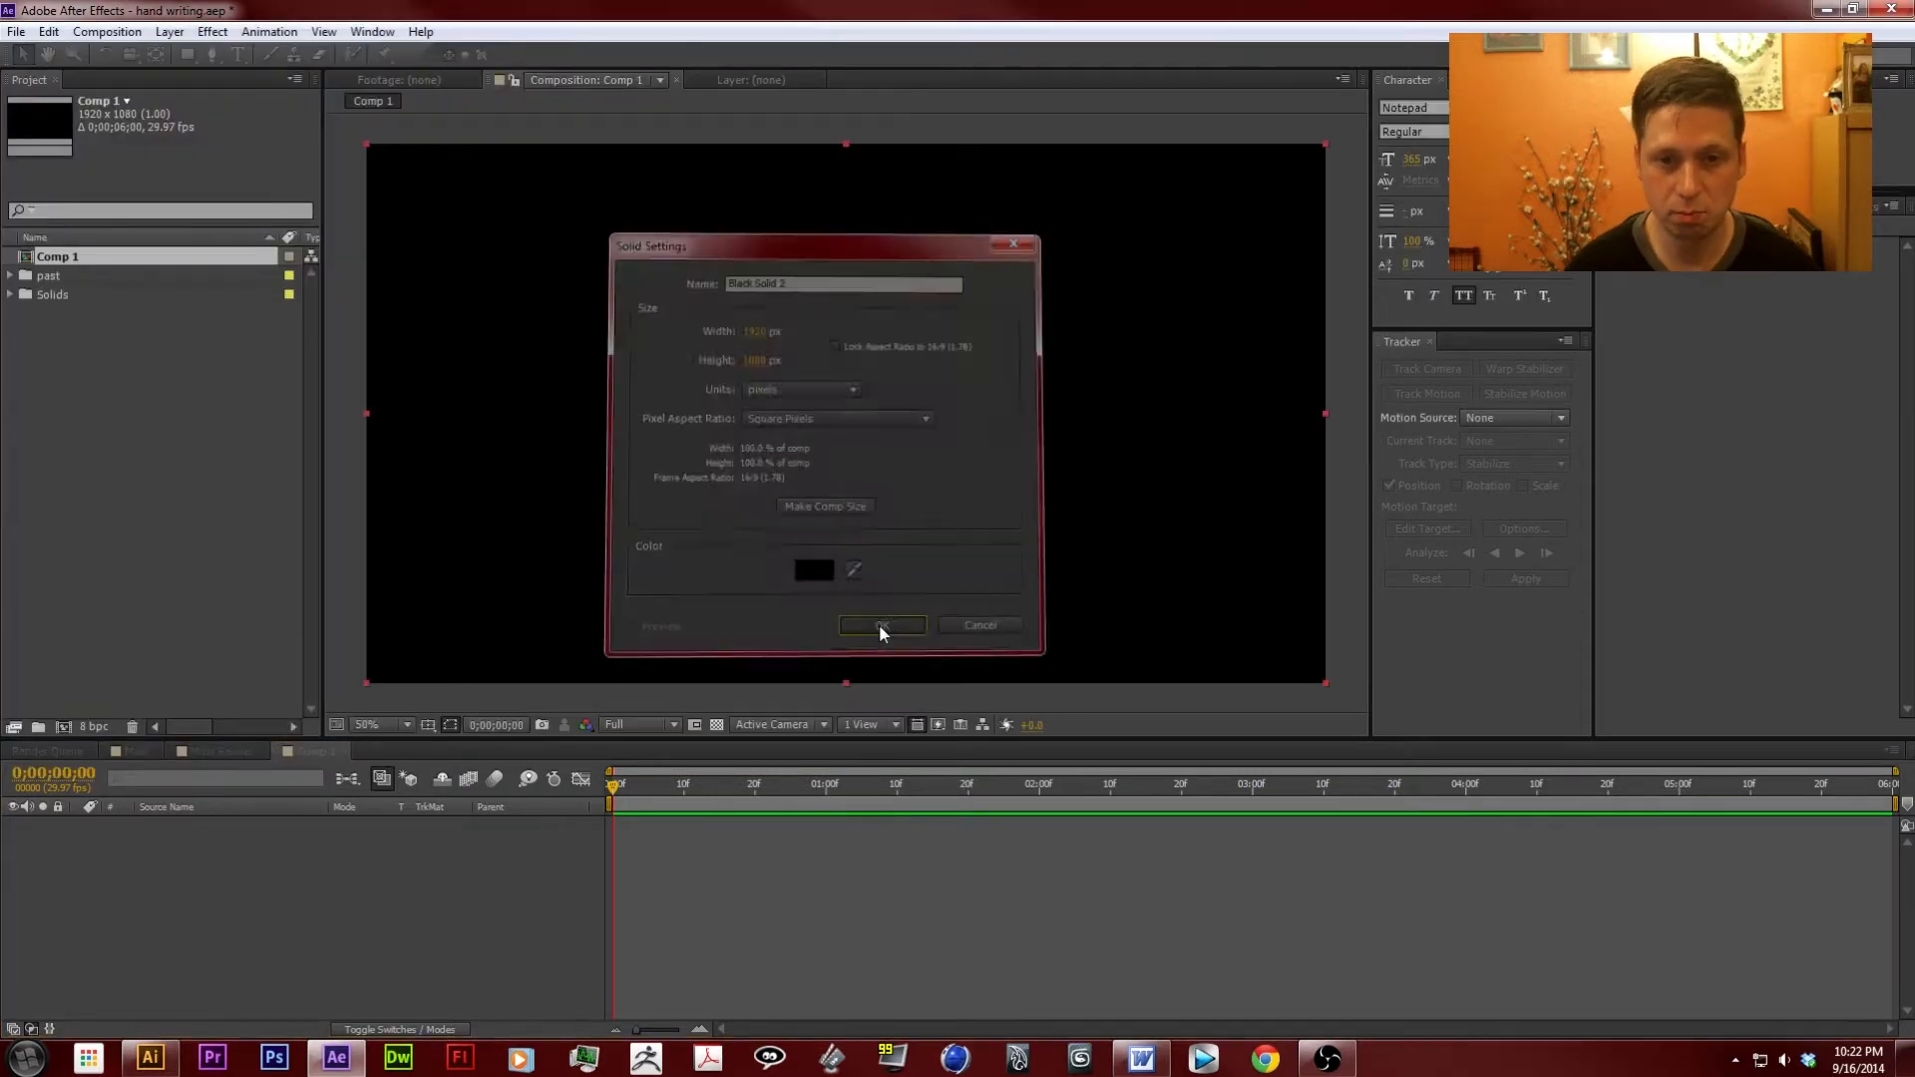
# Apply the Video Copilot Optical Flares effect to the black solid.
pyautogui.click(1908, 202)
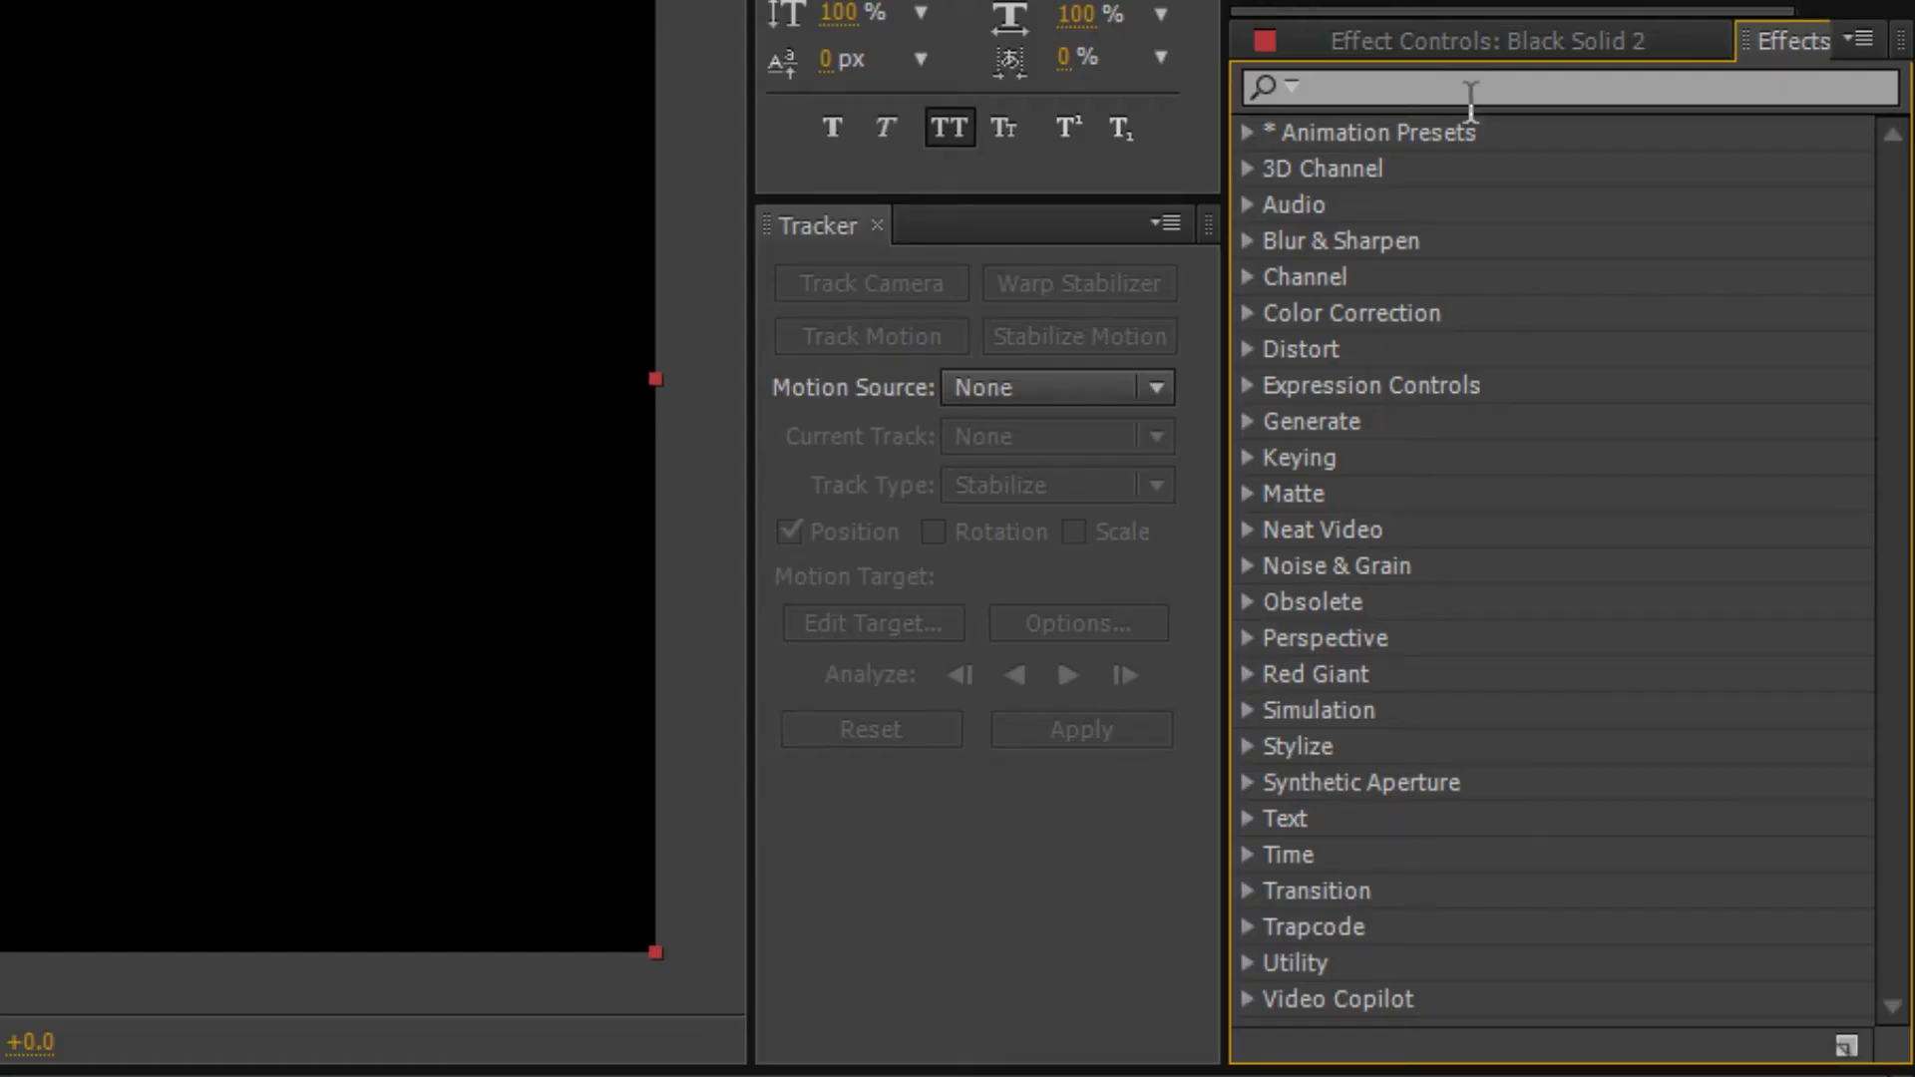
pyautogui.click(1248, 1003)
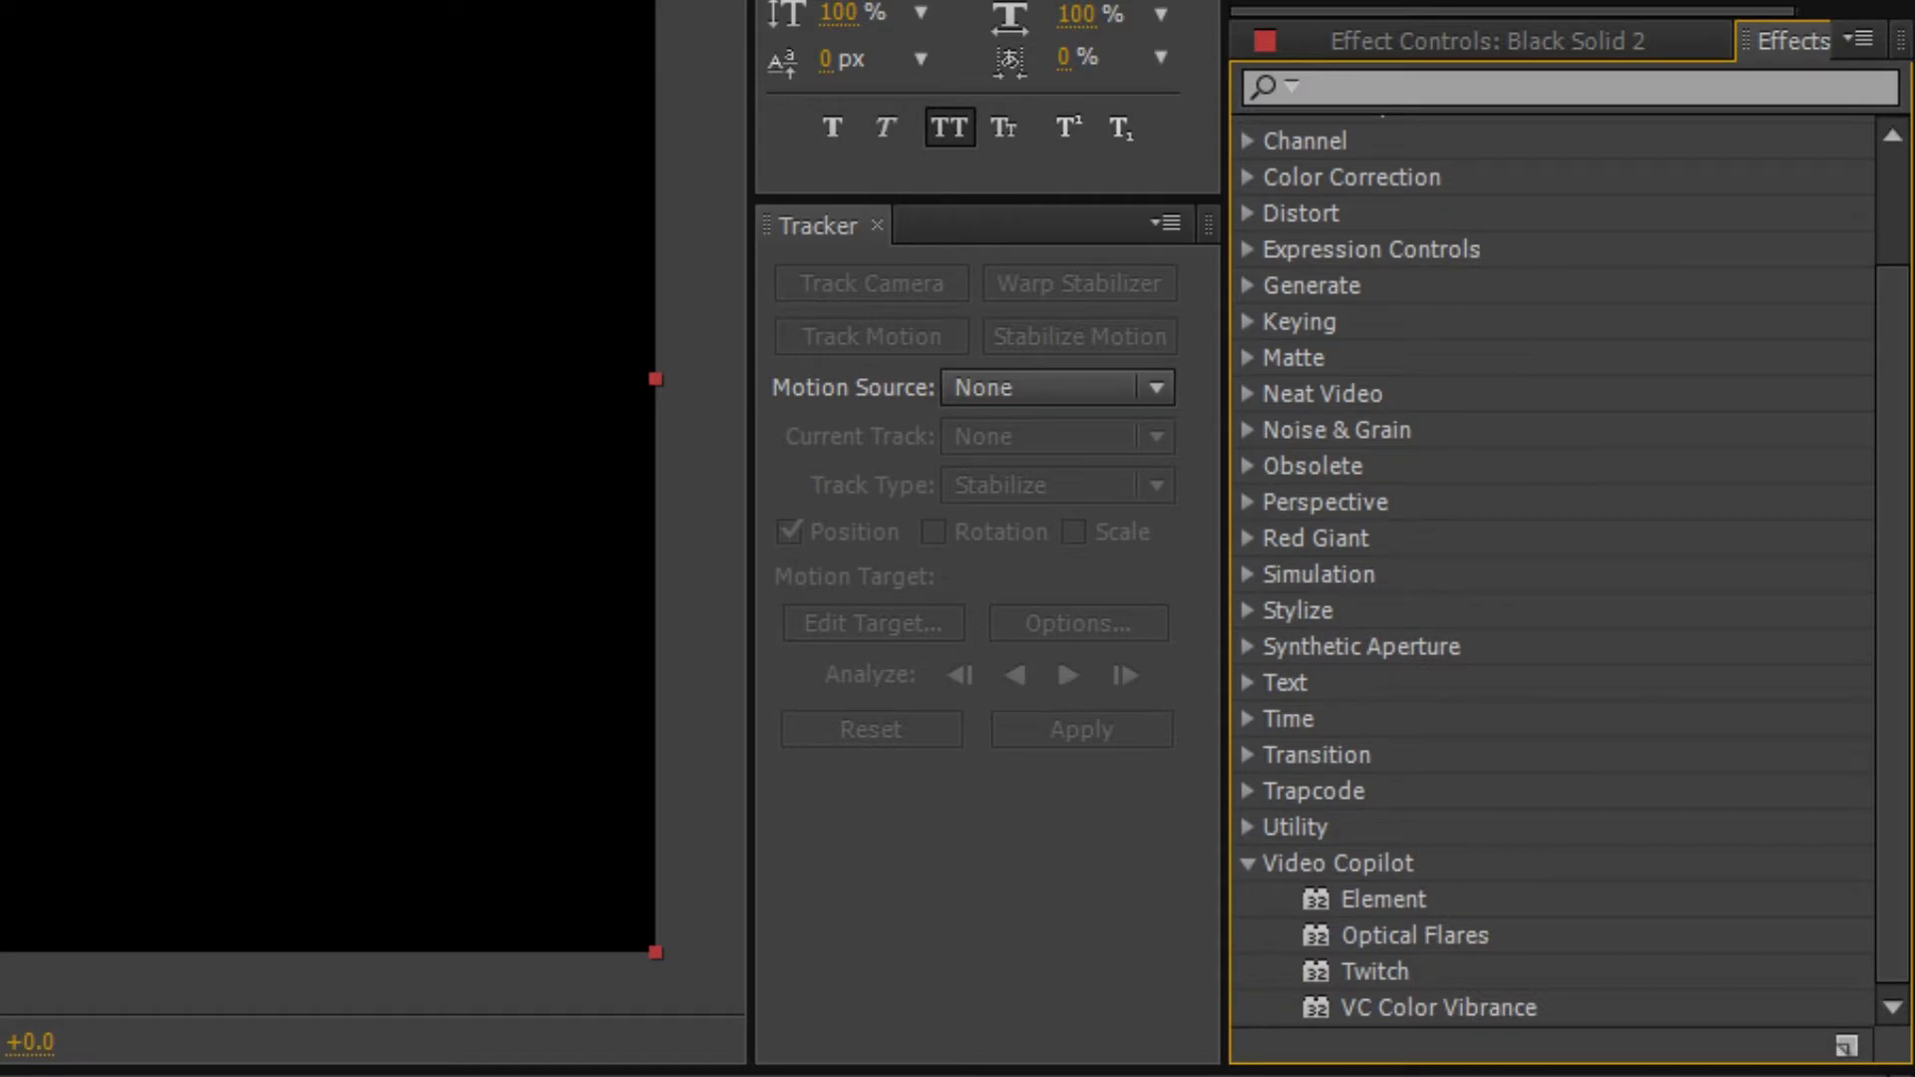
pyautogui.click(1415, 899)
pyautogui.click(1466, 935)
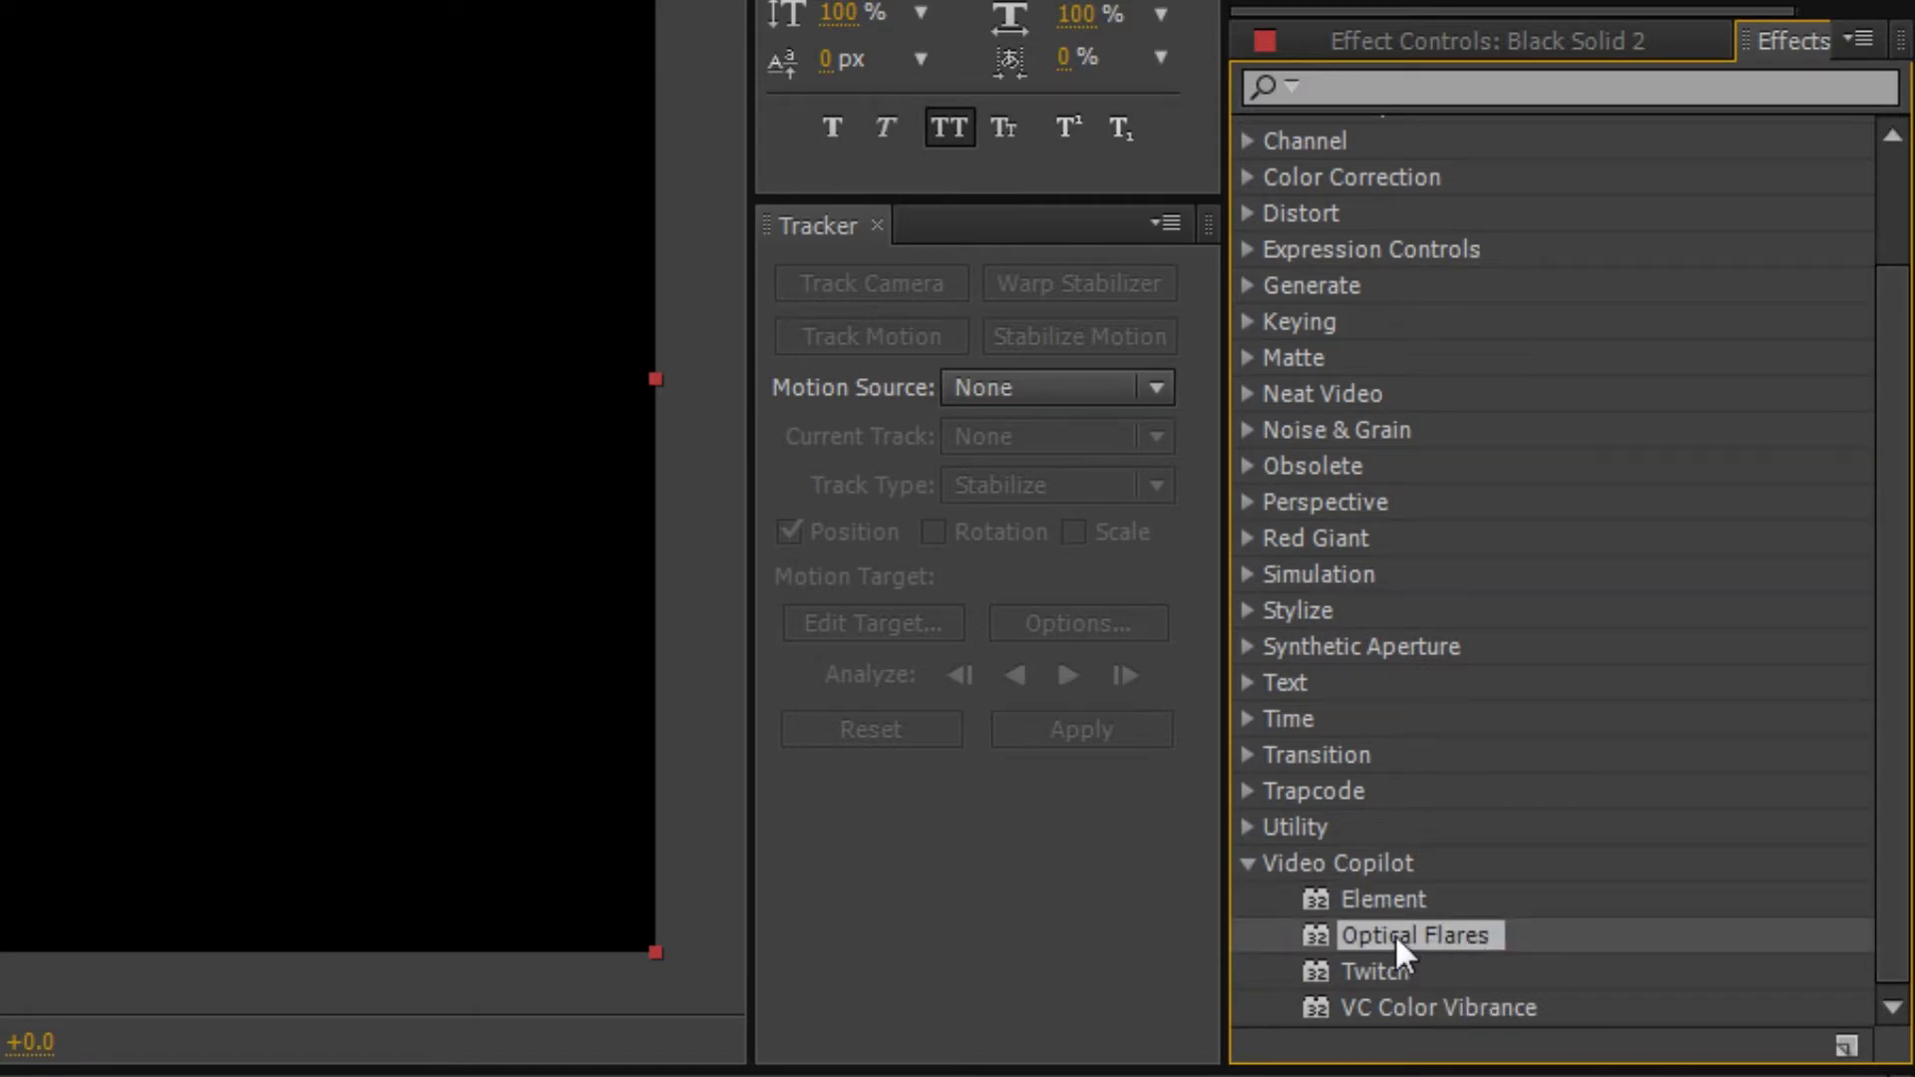
pyautogui.moveTo(1394, 935); pyautogui.dragTo(506, 726)
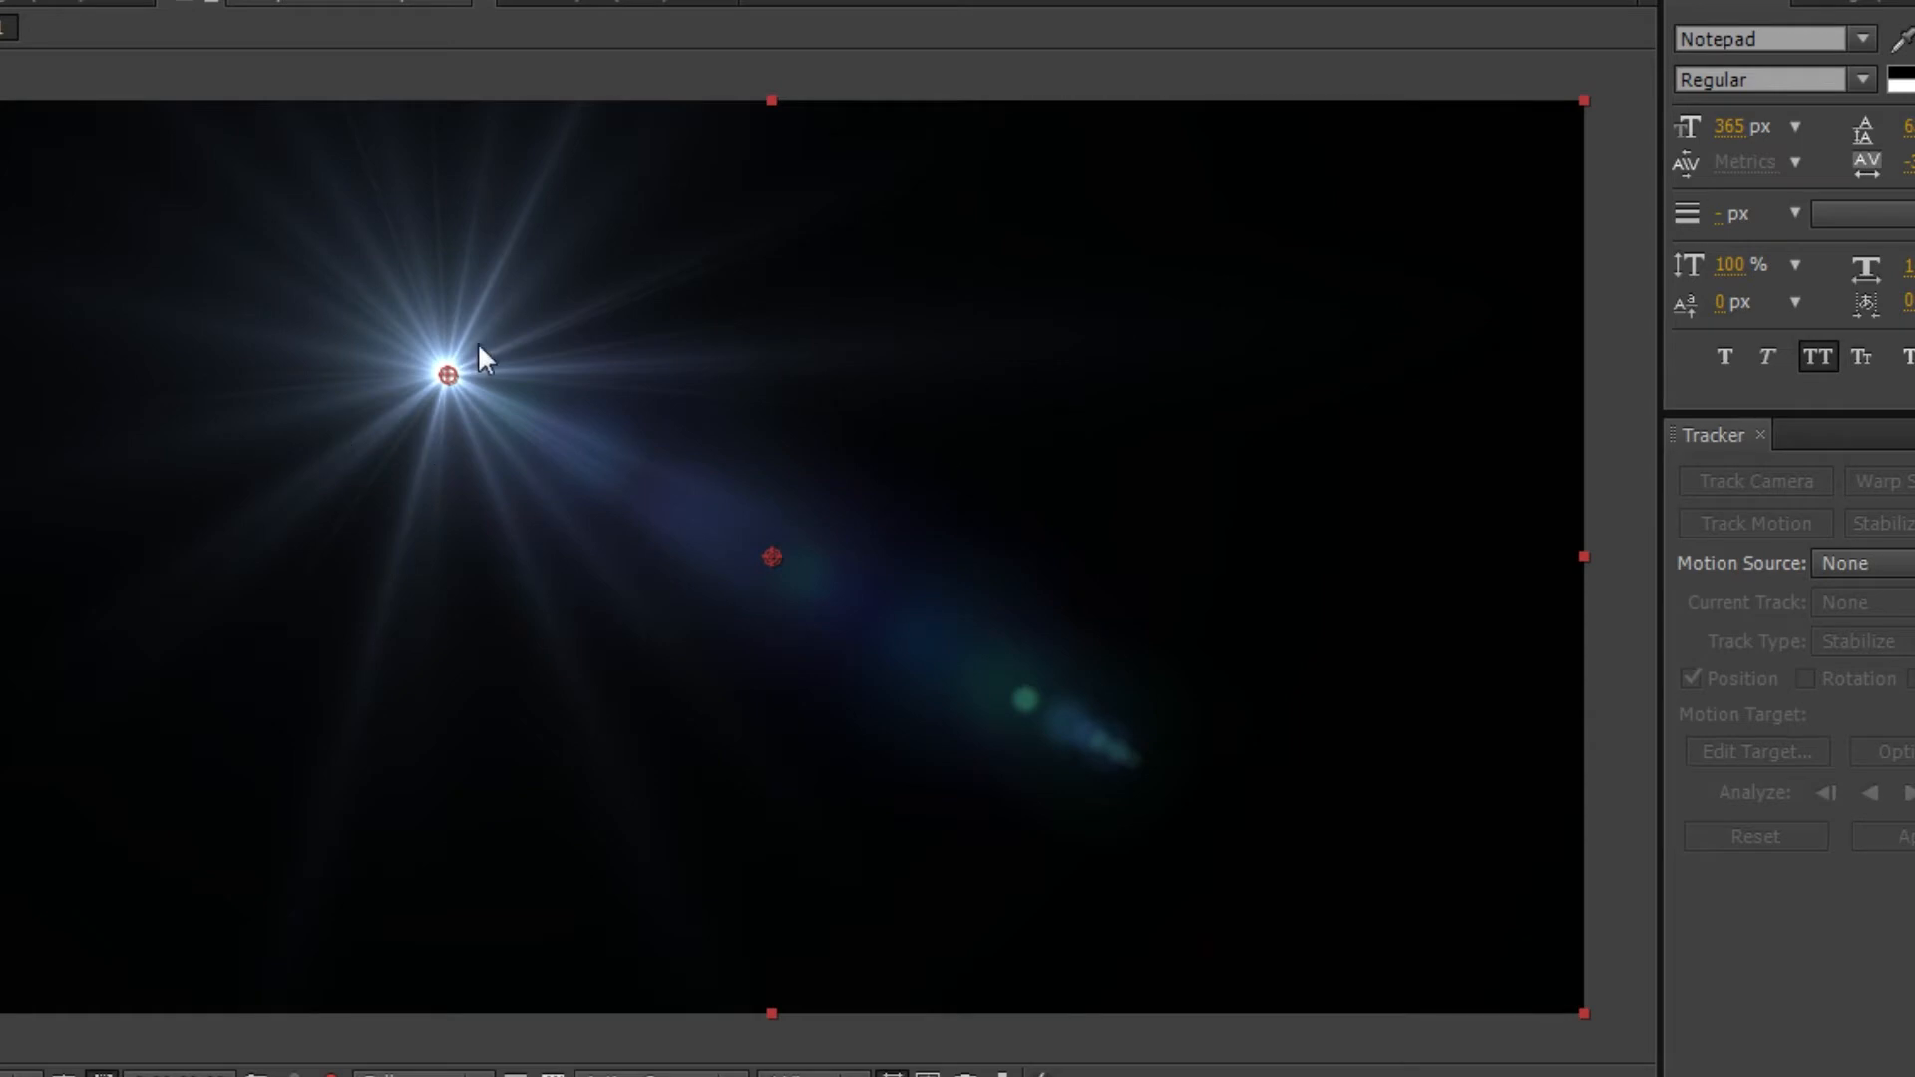
# Try repositioning the flare, moving its light source to about 820, 370 and its center to about 680, 448.
pyautogui.moveTo(447, 375); pyautogui.dragTo(654, 410)
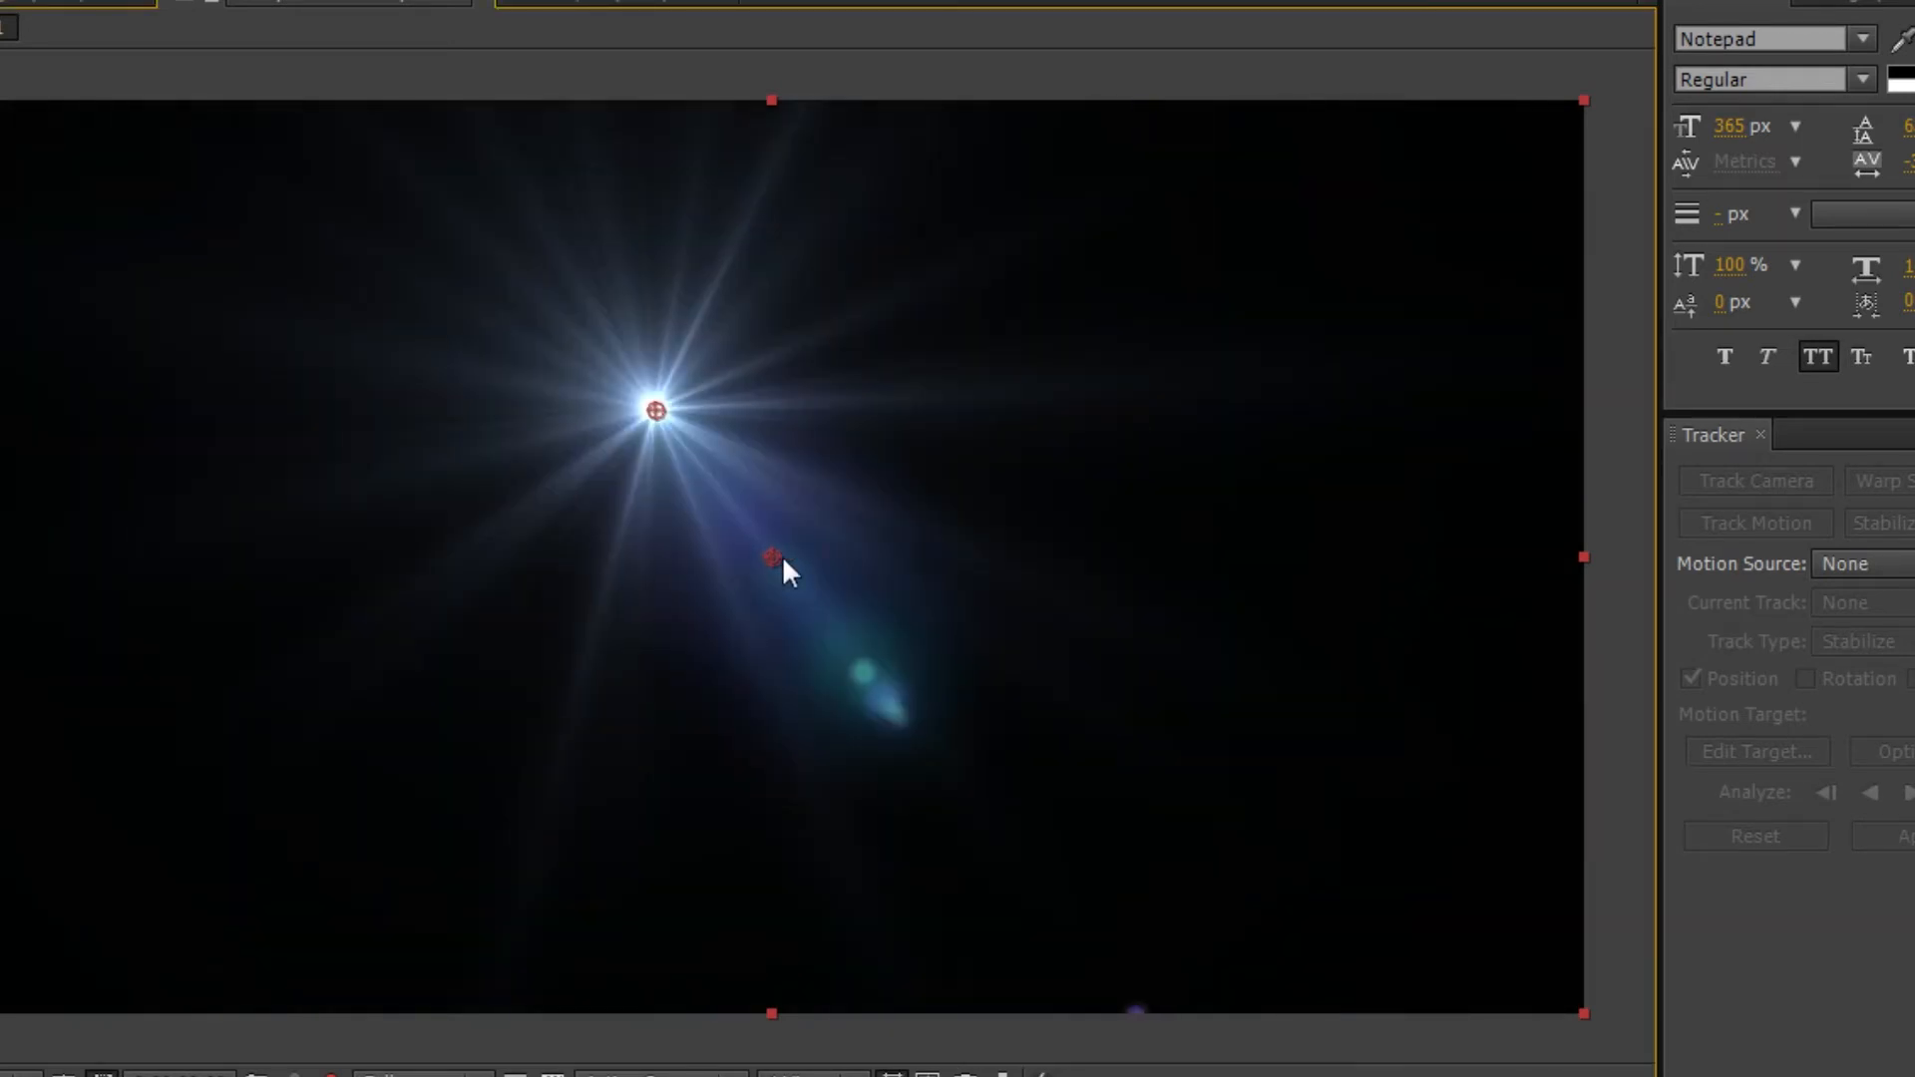
pyautogui.moveTo(978, 464); pyautogui.dragTo(549, 480)
pyautogui.moveTo(656, 409)
pyautogui.mouseDown()
pyautogui.moveTo(691, 570)
pyautogui.moveTo(815, 563)
pyautogui.moveTo(427, 297)
pyautogui.moveTo(641, 668)
pyautogui.moveTo(676, 461)
pyautogui.moveTo(653, 413)
pyautogui.mouseUp()
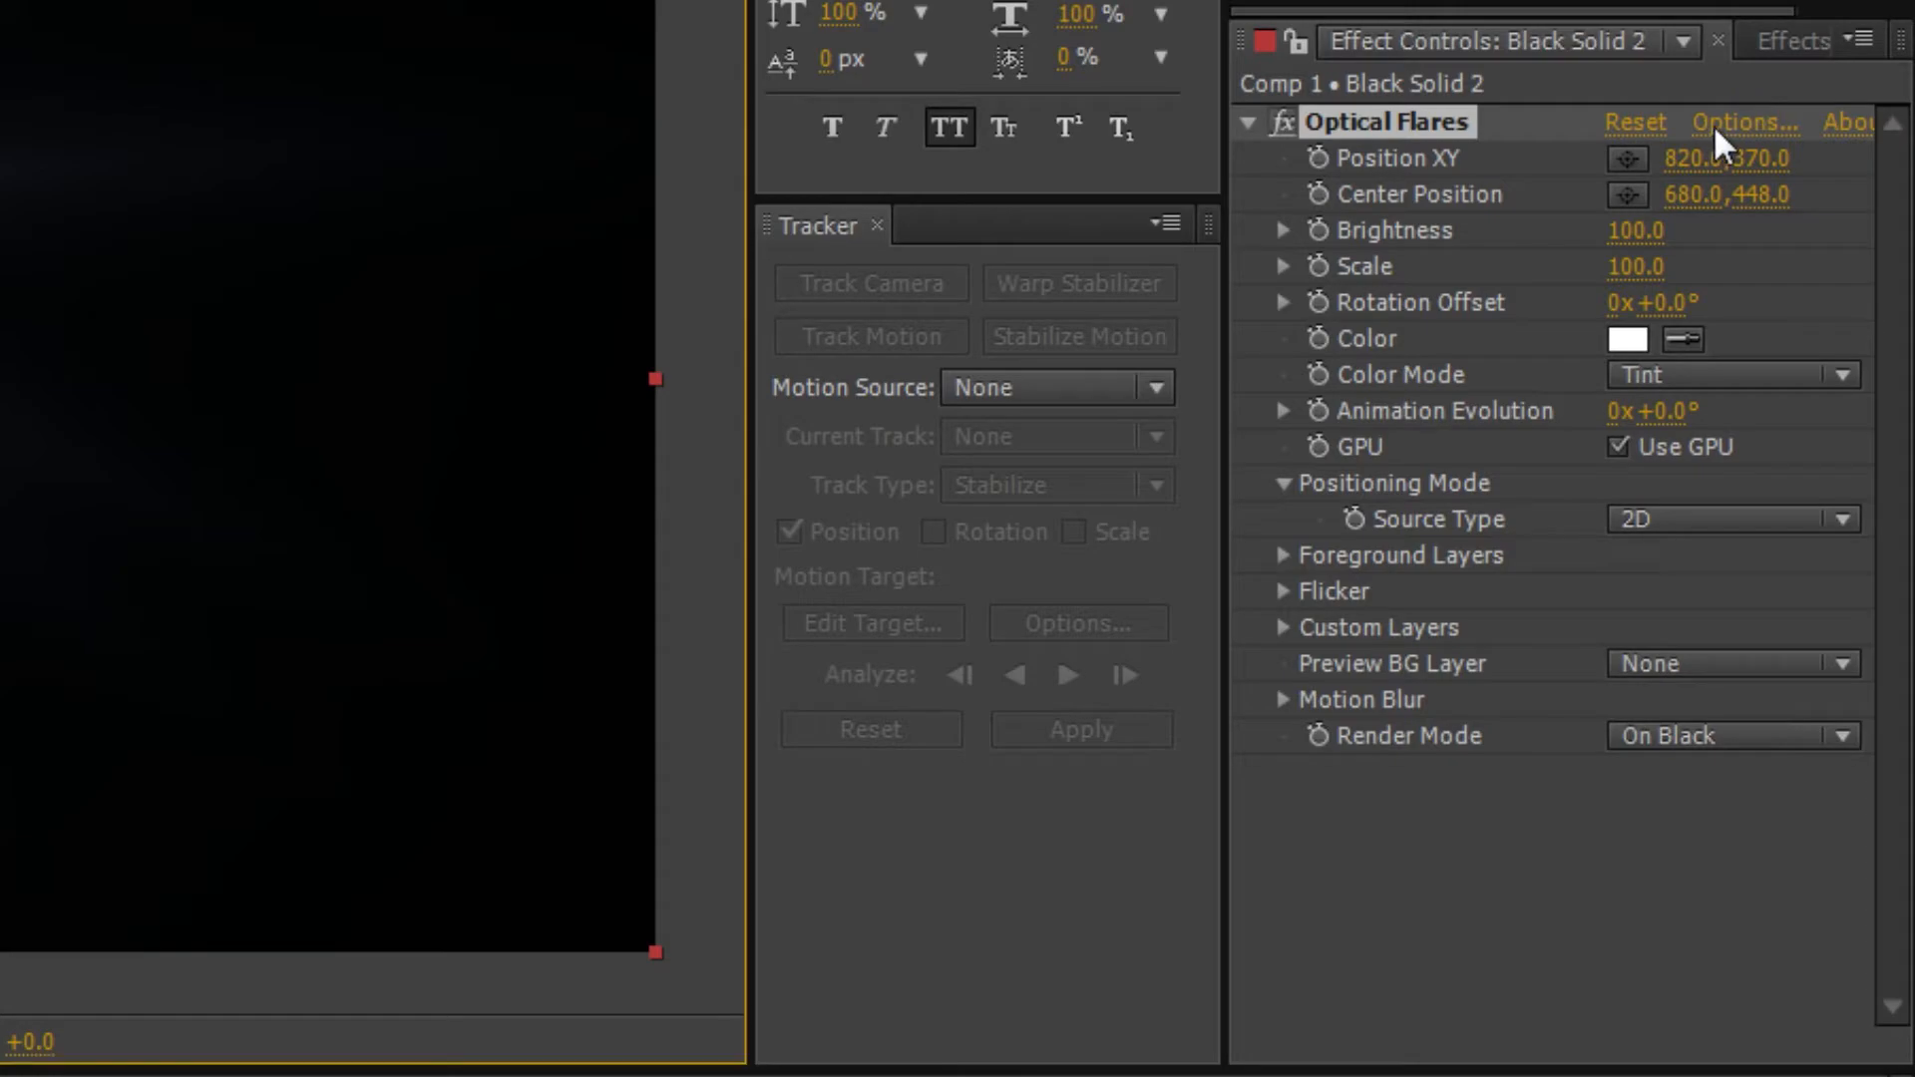
# Load the Golden Sun preset from the Motion Graphics collection in the Optical Flares options and apply it.
pyautogui.click(1714, 124)
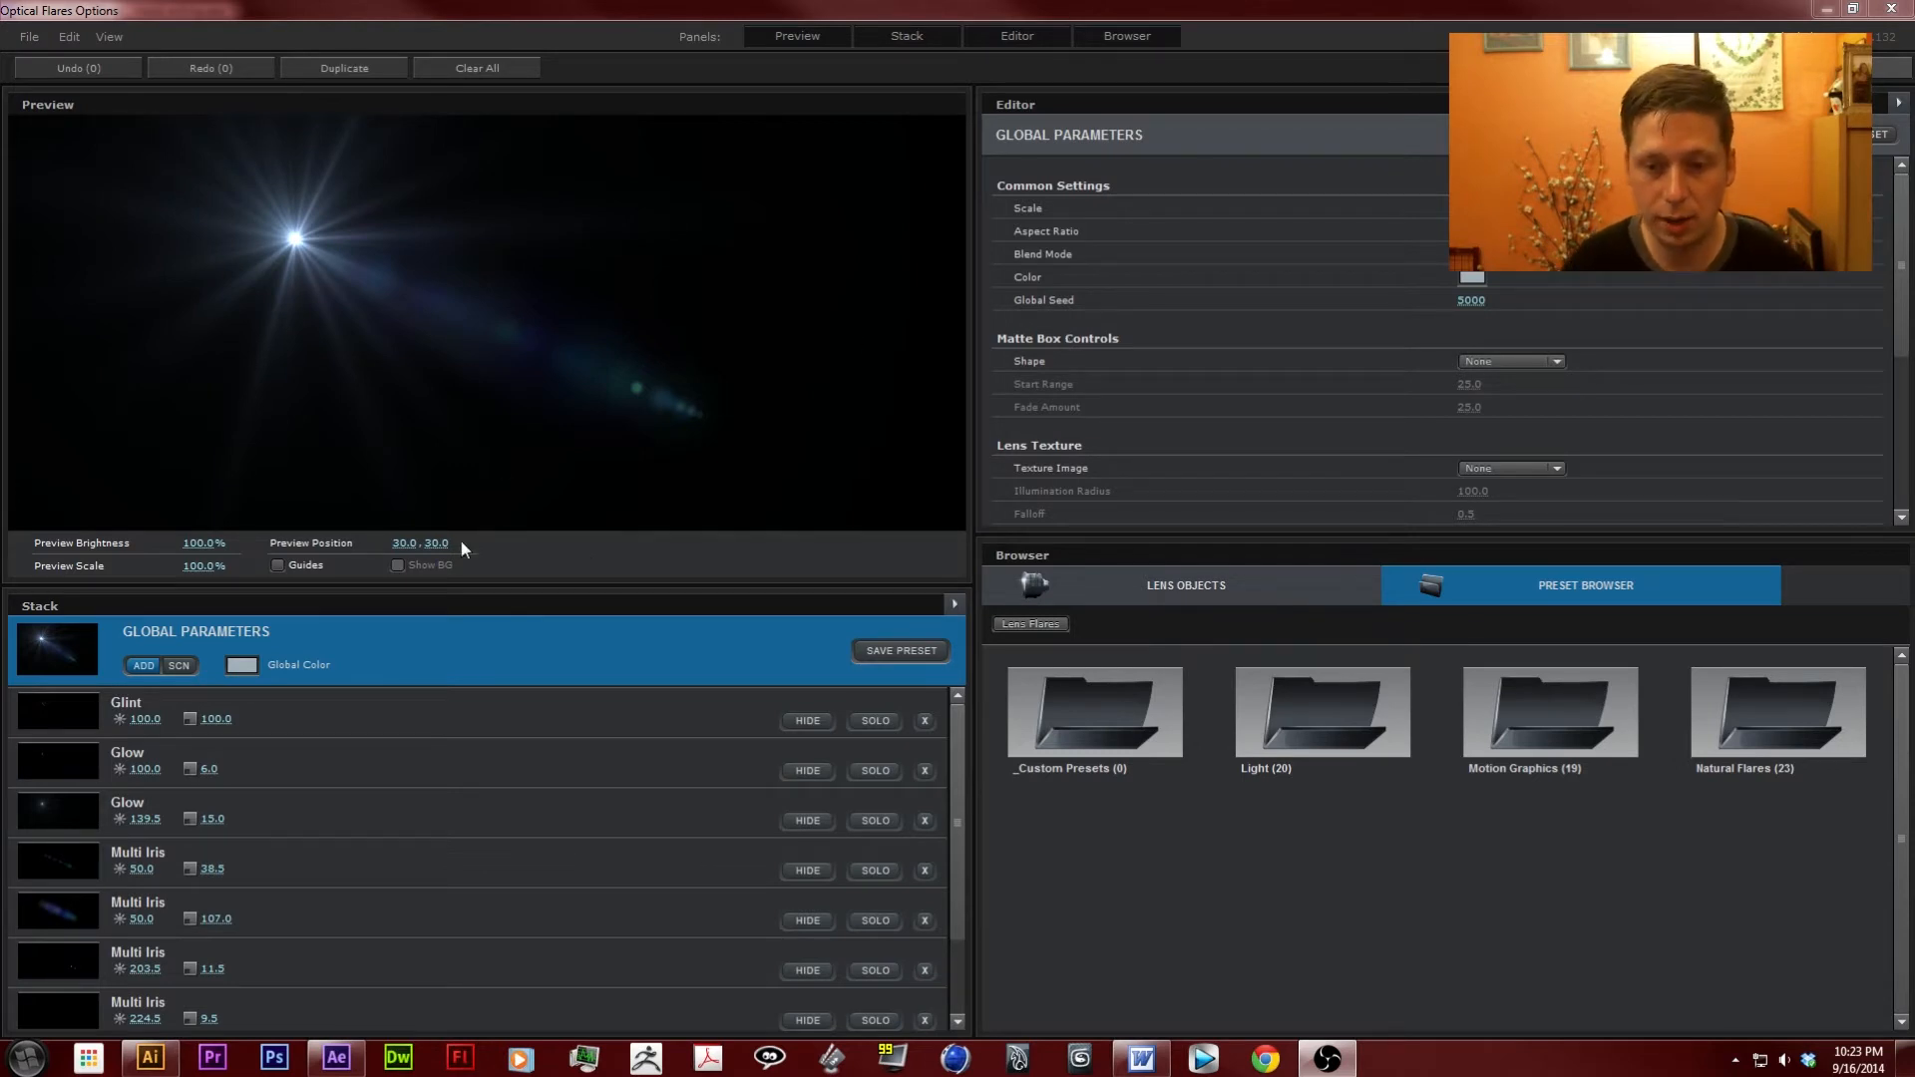
pyautogui.click(1570, 710)
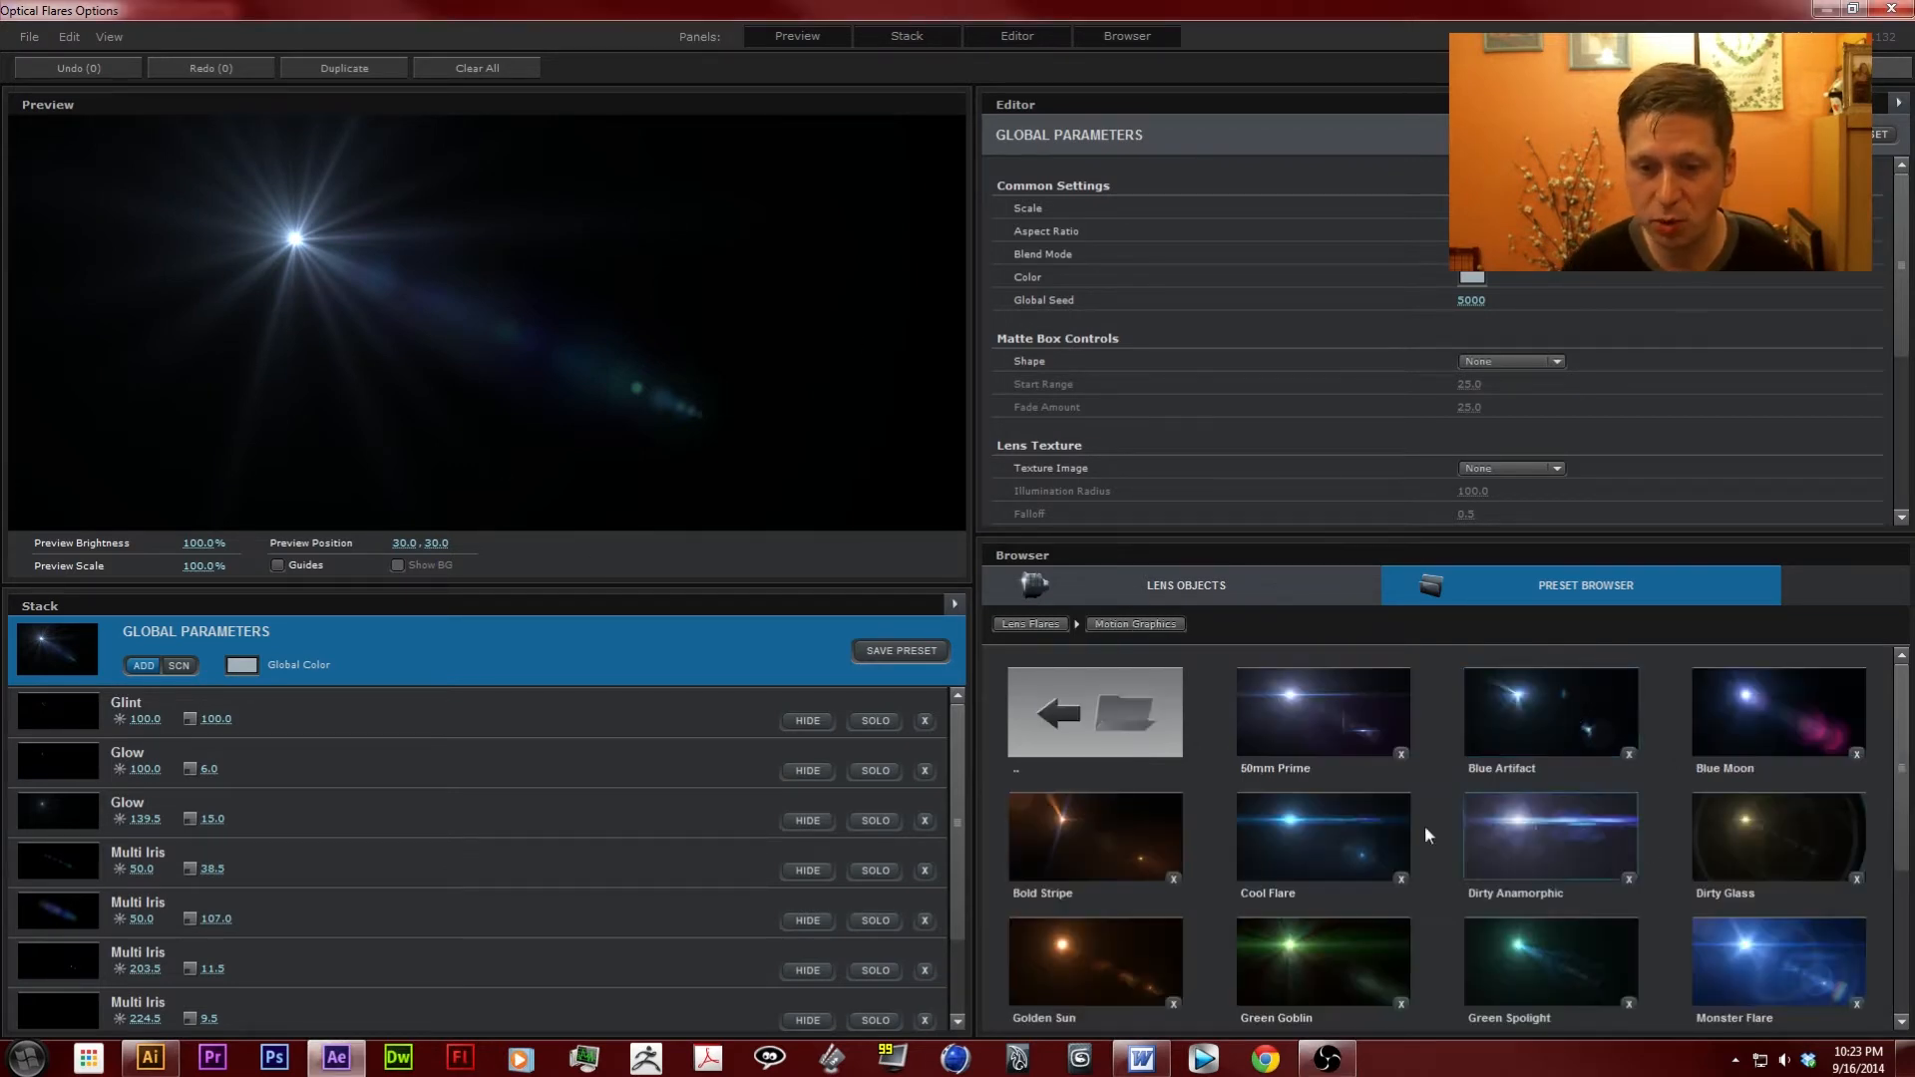
pyautogui.click(1103, 965)
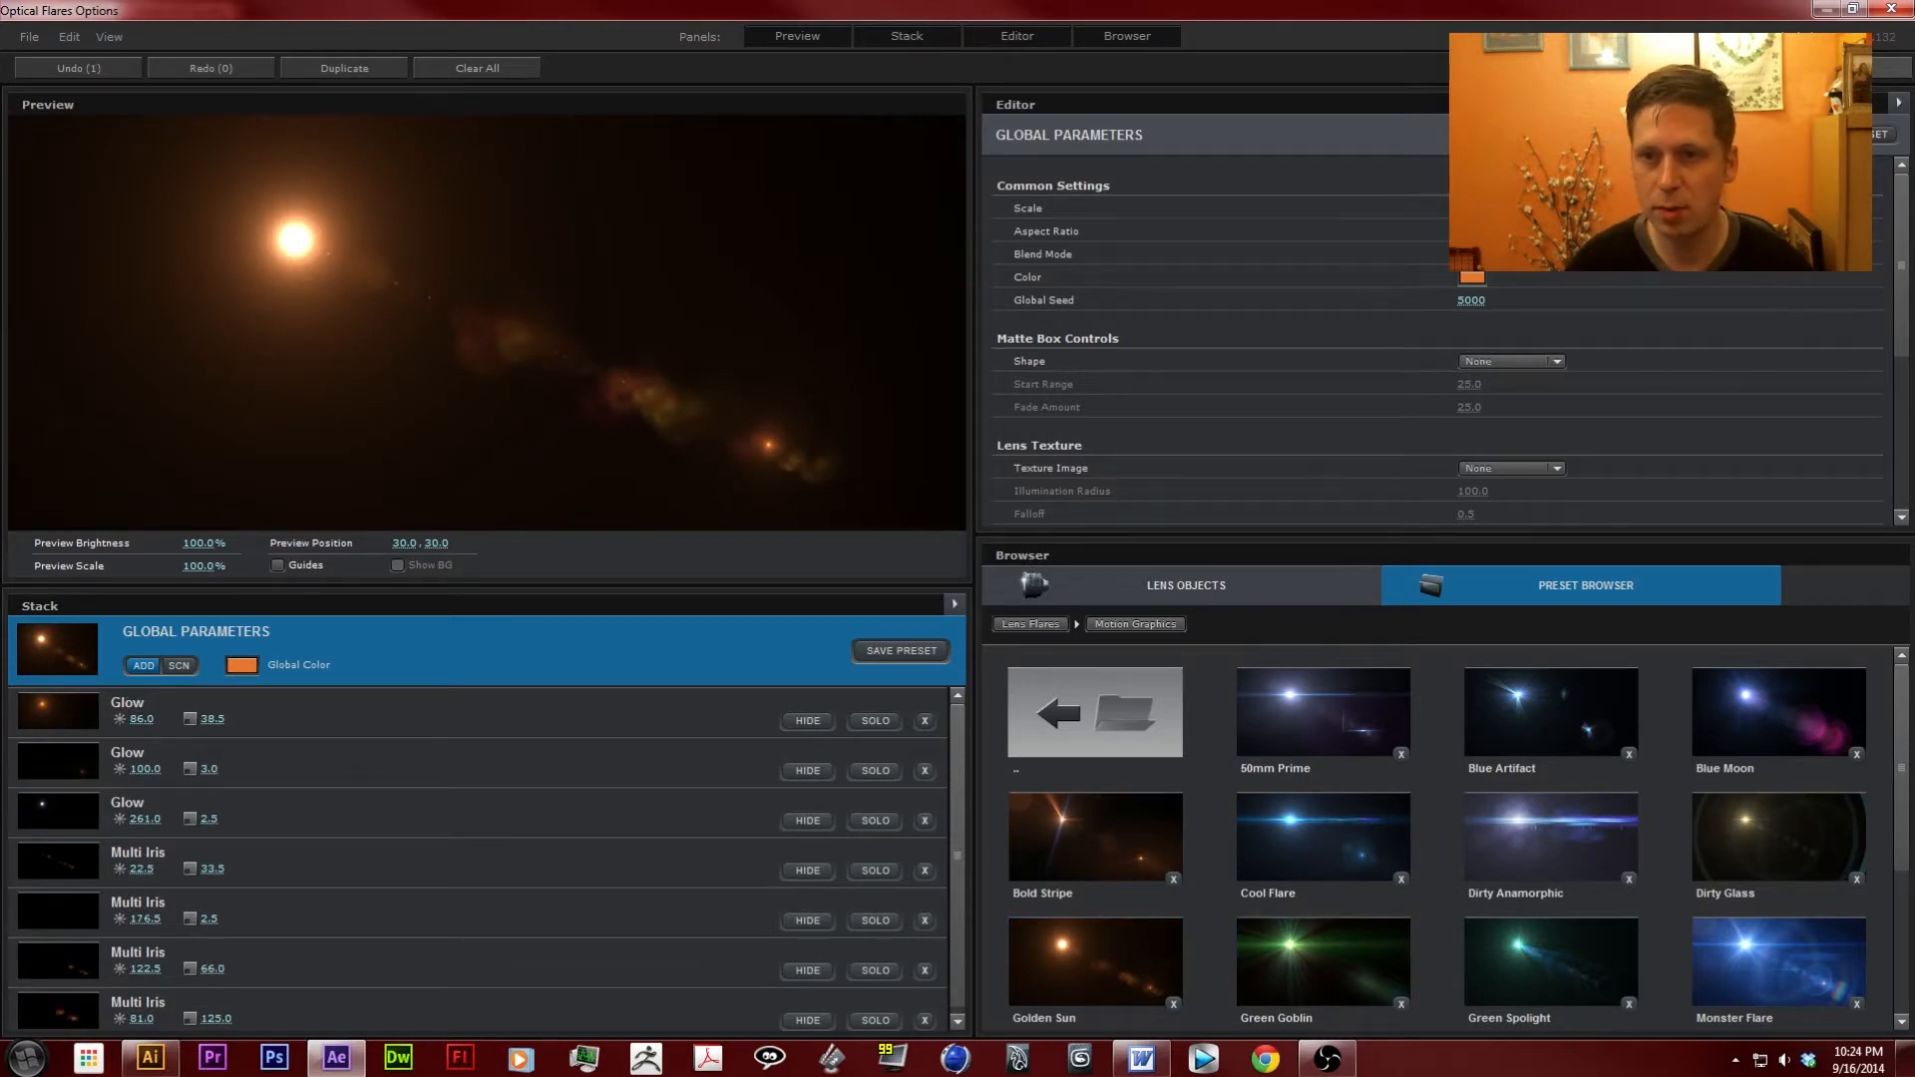
pyautogui.click(1882, 47)
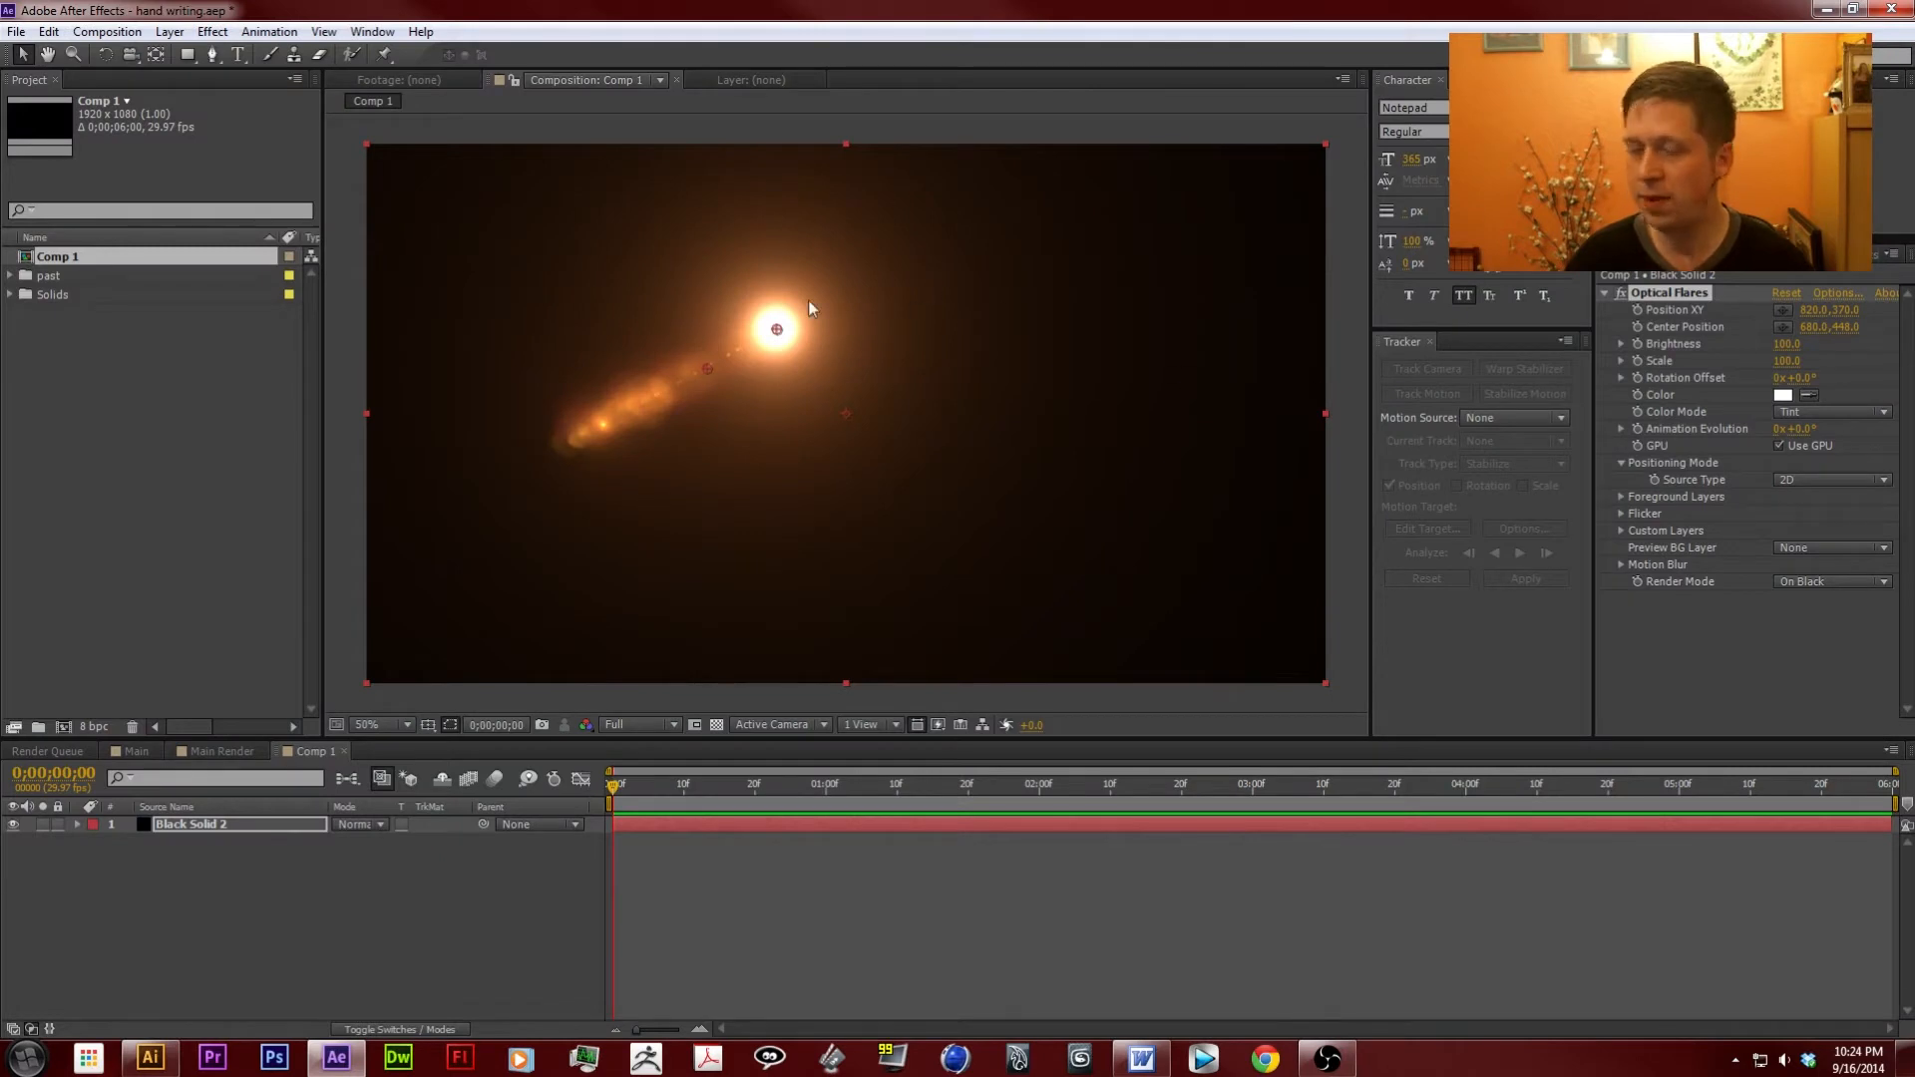
# Place the flare just outside the frame's left edge at about -100, 534, centered at about 956, 544, and tint it magenta DE00FF.
pyautogui.moveTo(732, 330); pyautogui.dragTo(354, 410)
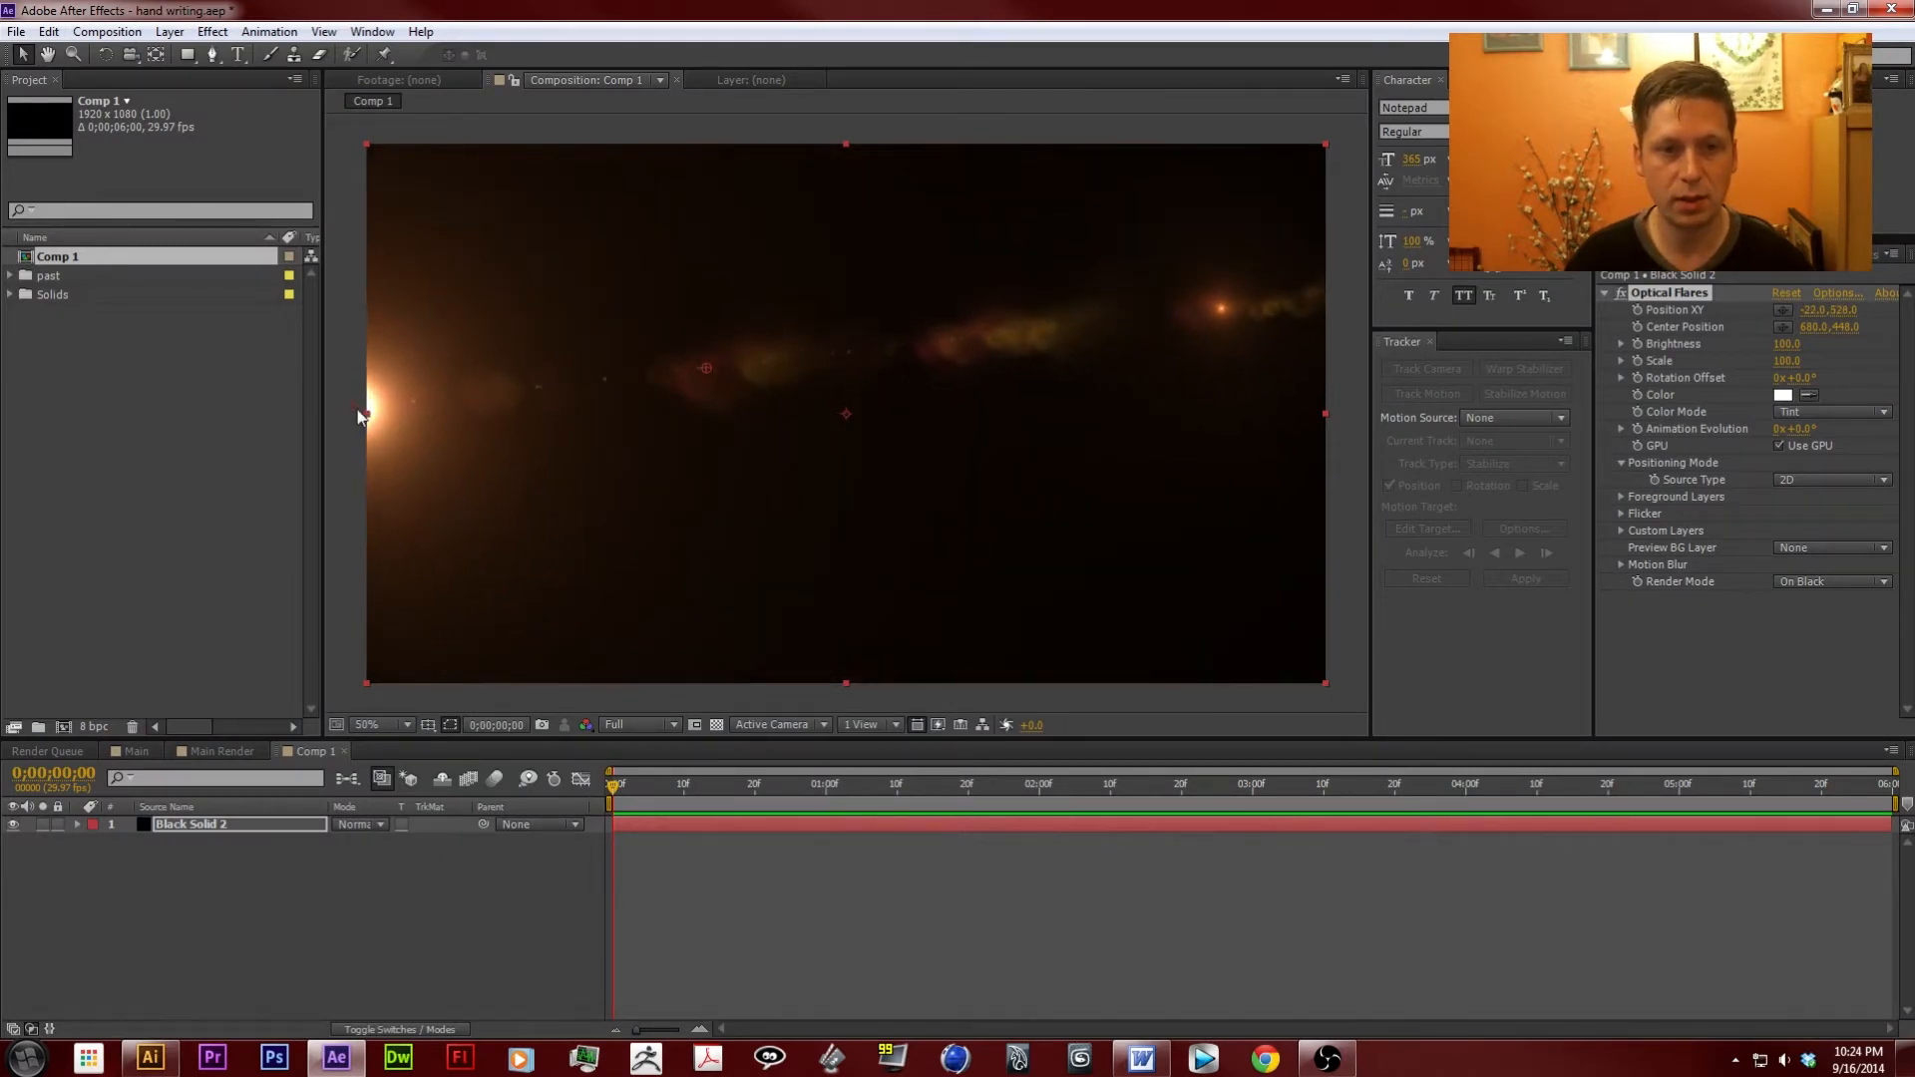
pyautogui.moveTo(705, 369); pyautogui.dragTo(844, 415)
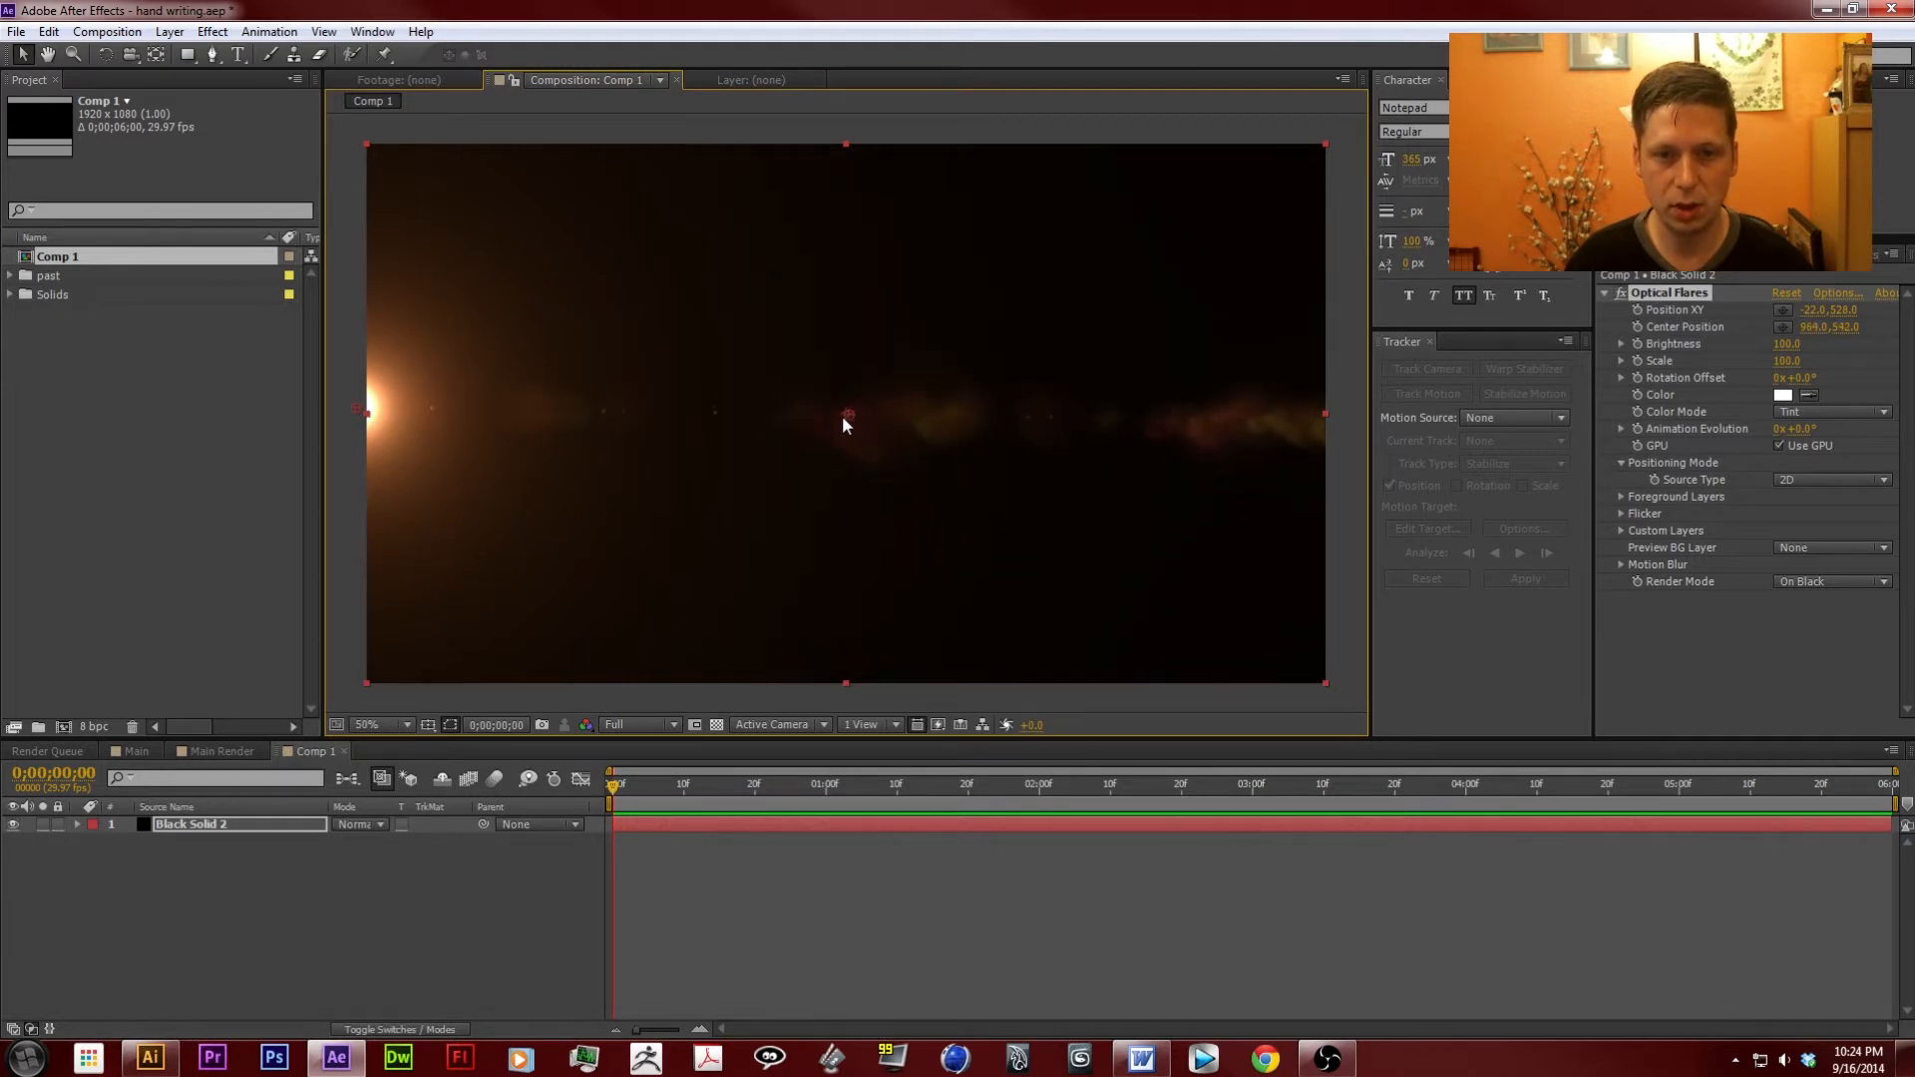
pyautogui.click(1783, 396)
pyautogui.moveTo(1558, 374); pyautogui.dragTo(1605, 280)
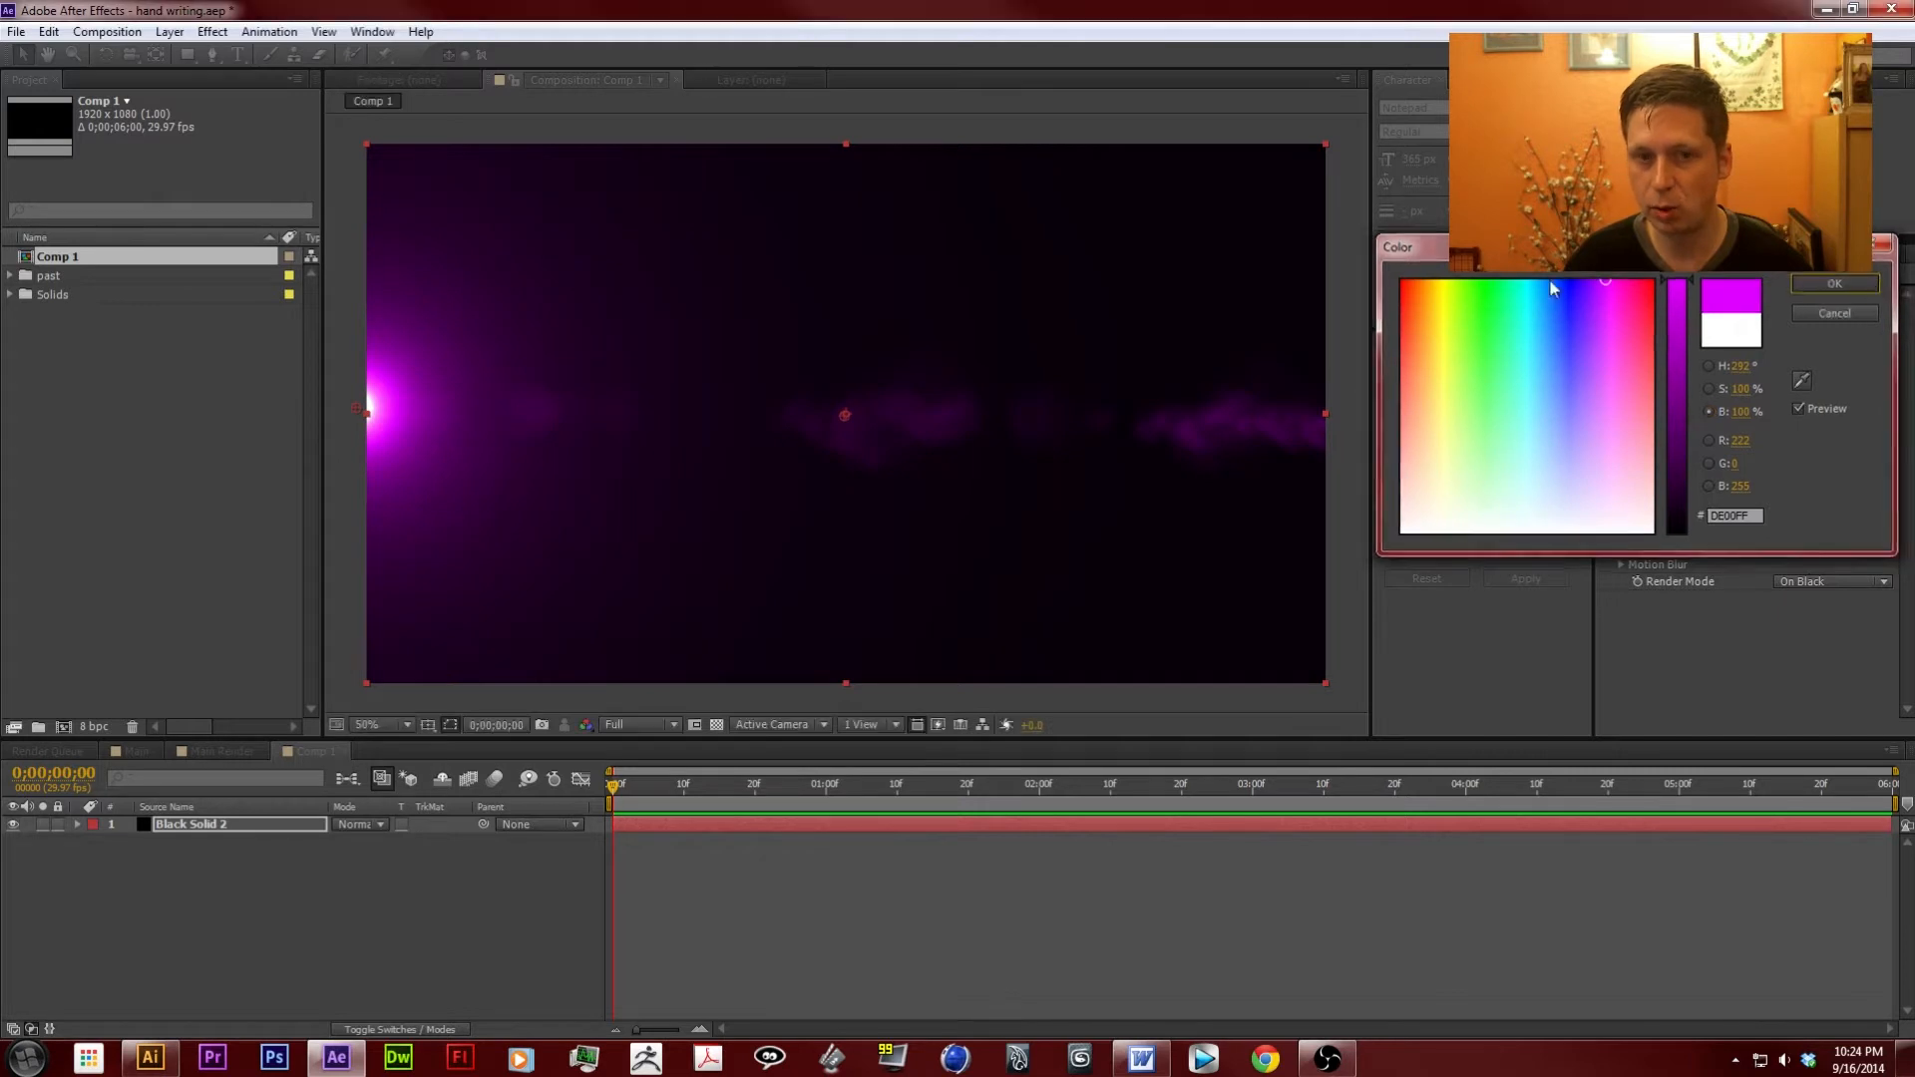
pyautogui.press('Return')
pyautogui.moveTo(359, 416); pyautogui.dragTo(315, 411)
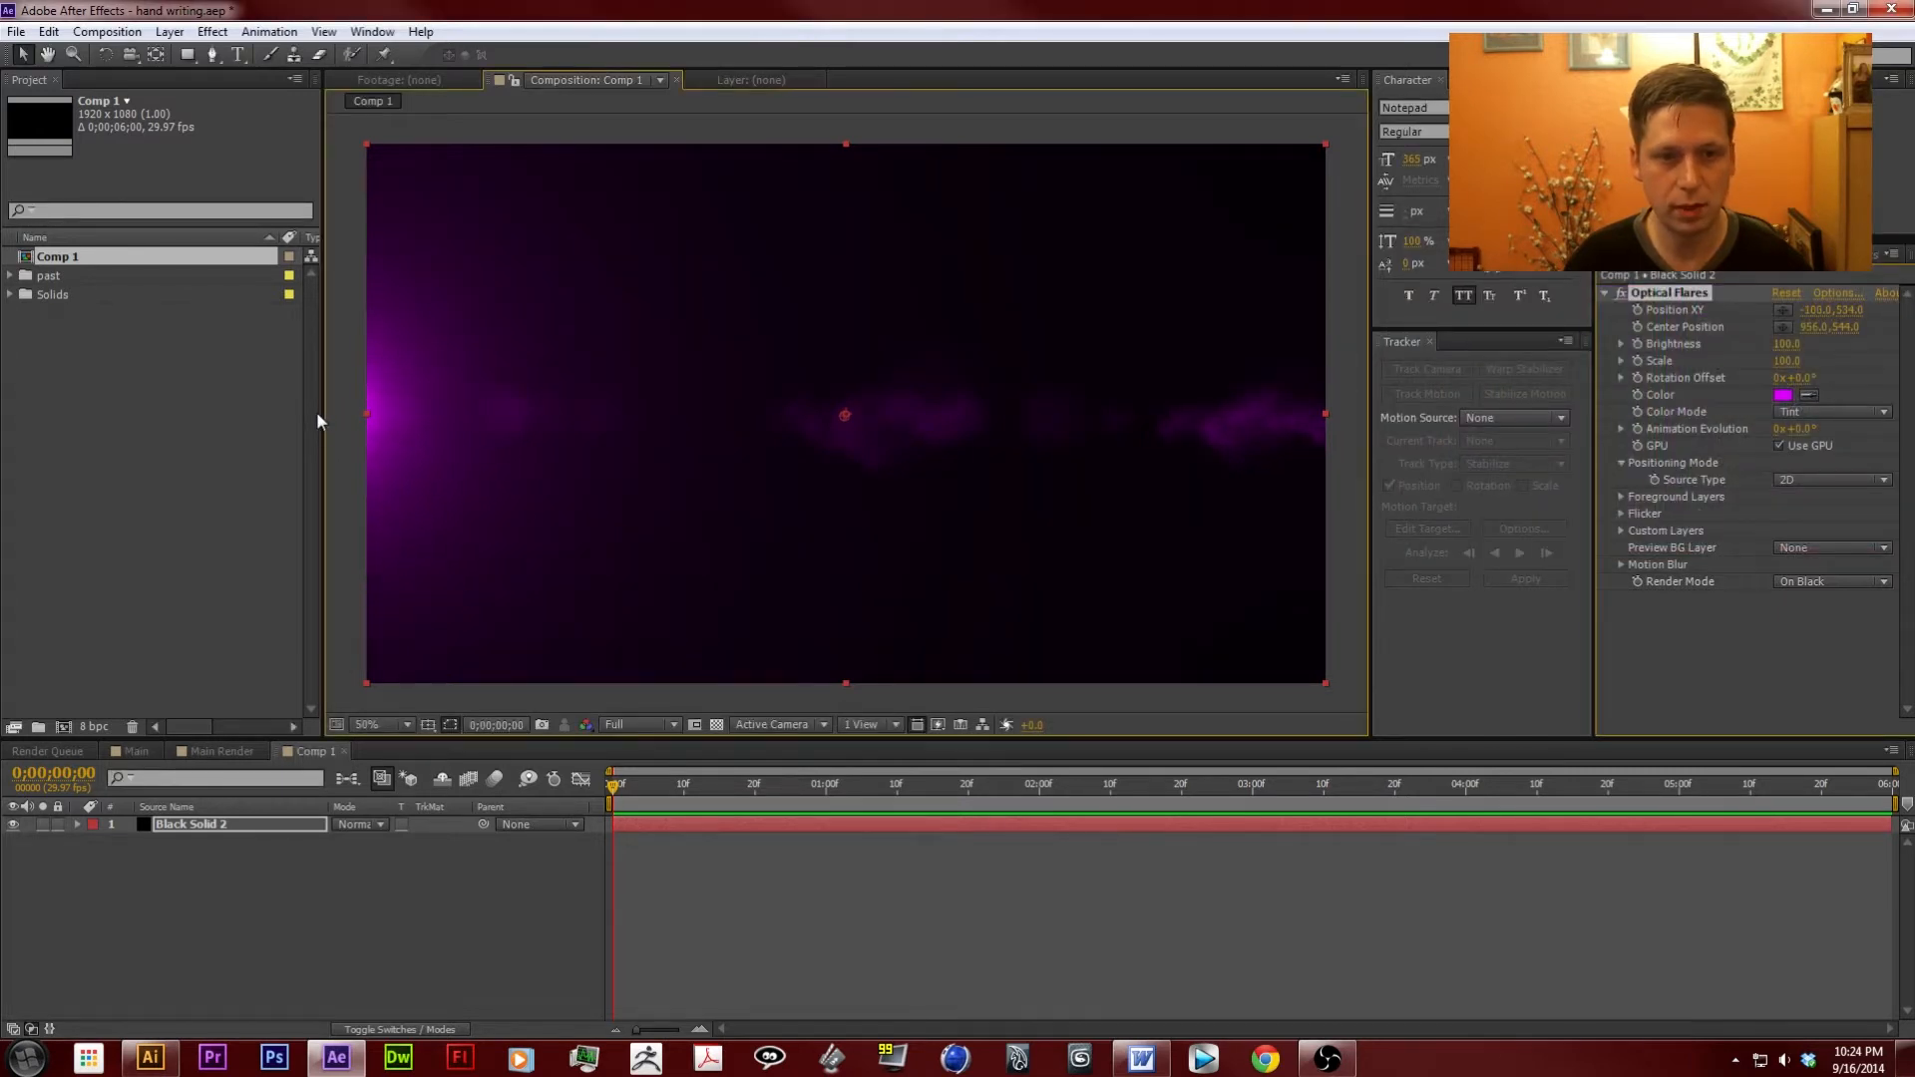
# Rename the black solid layer to "color light- magenta" and duplicate it.
pyautogui.click(215, 960)
pyautogui.click(212, 824)
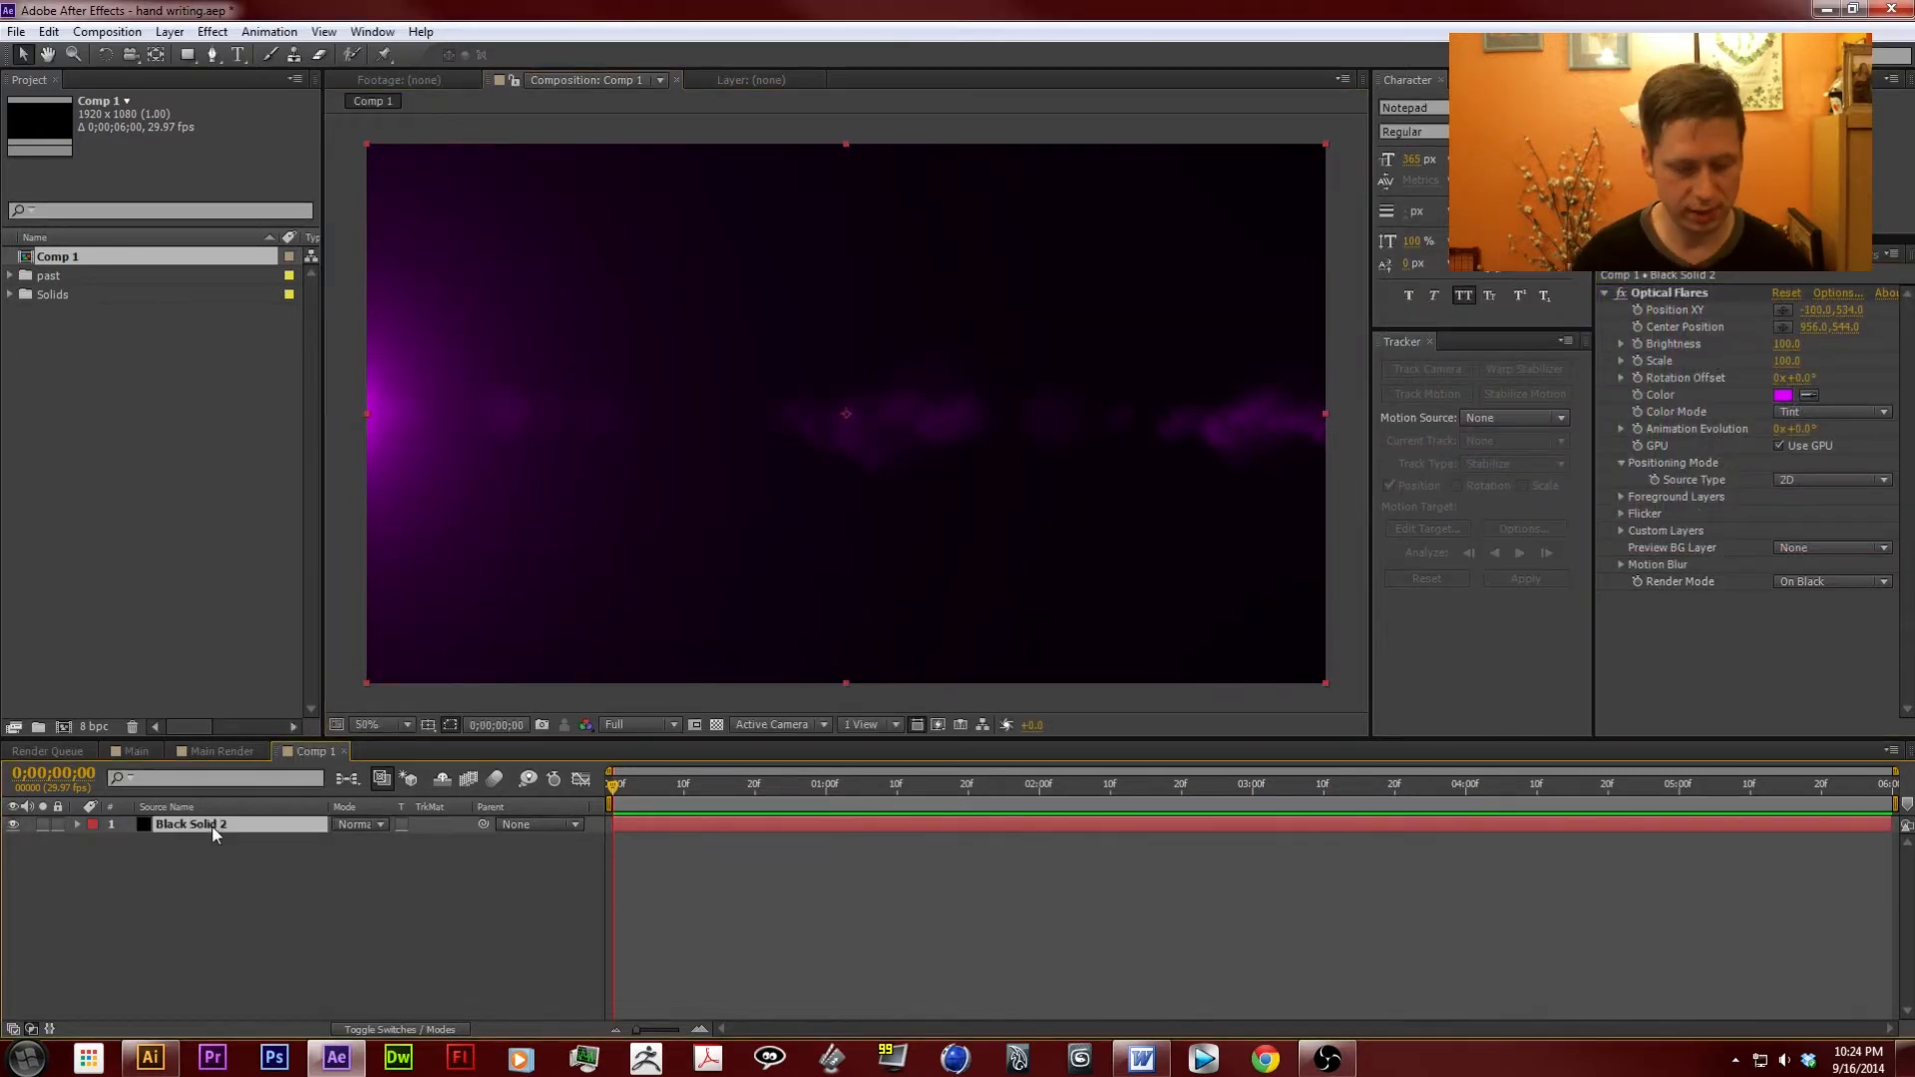
pyautogui.press('Return')
pyautogui.write('col')
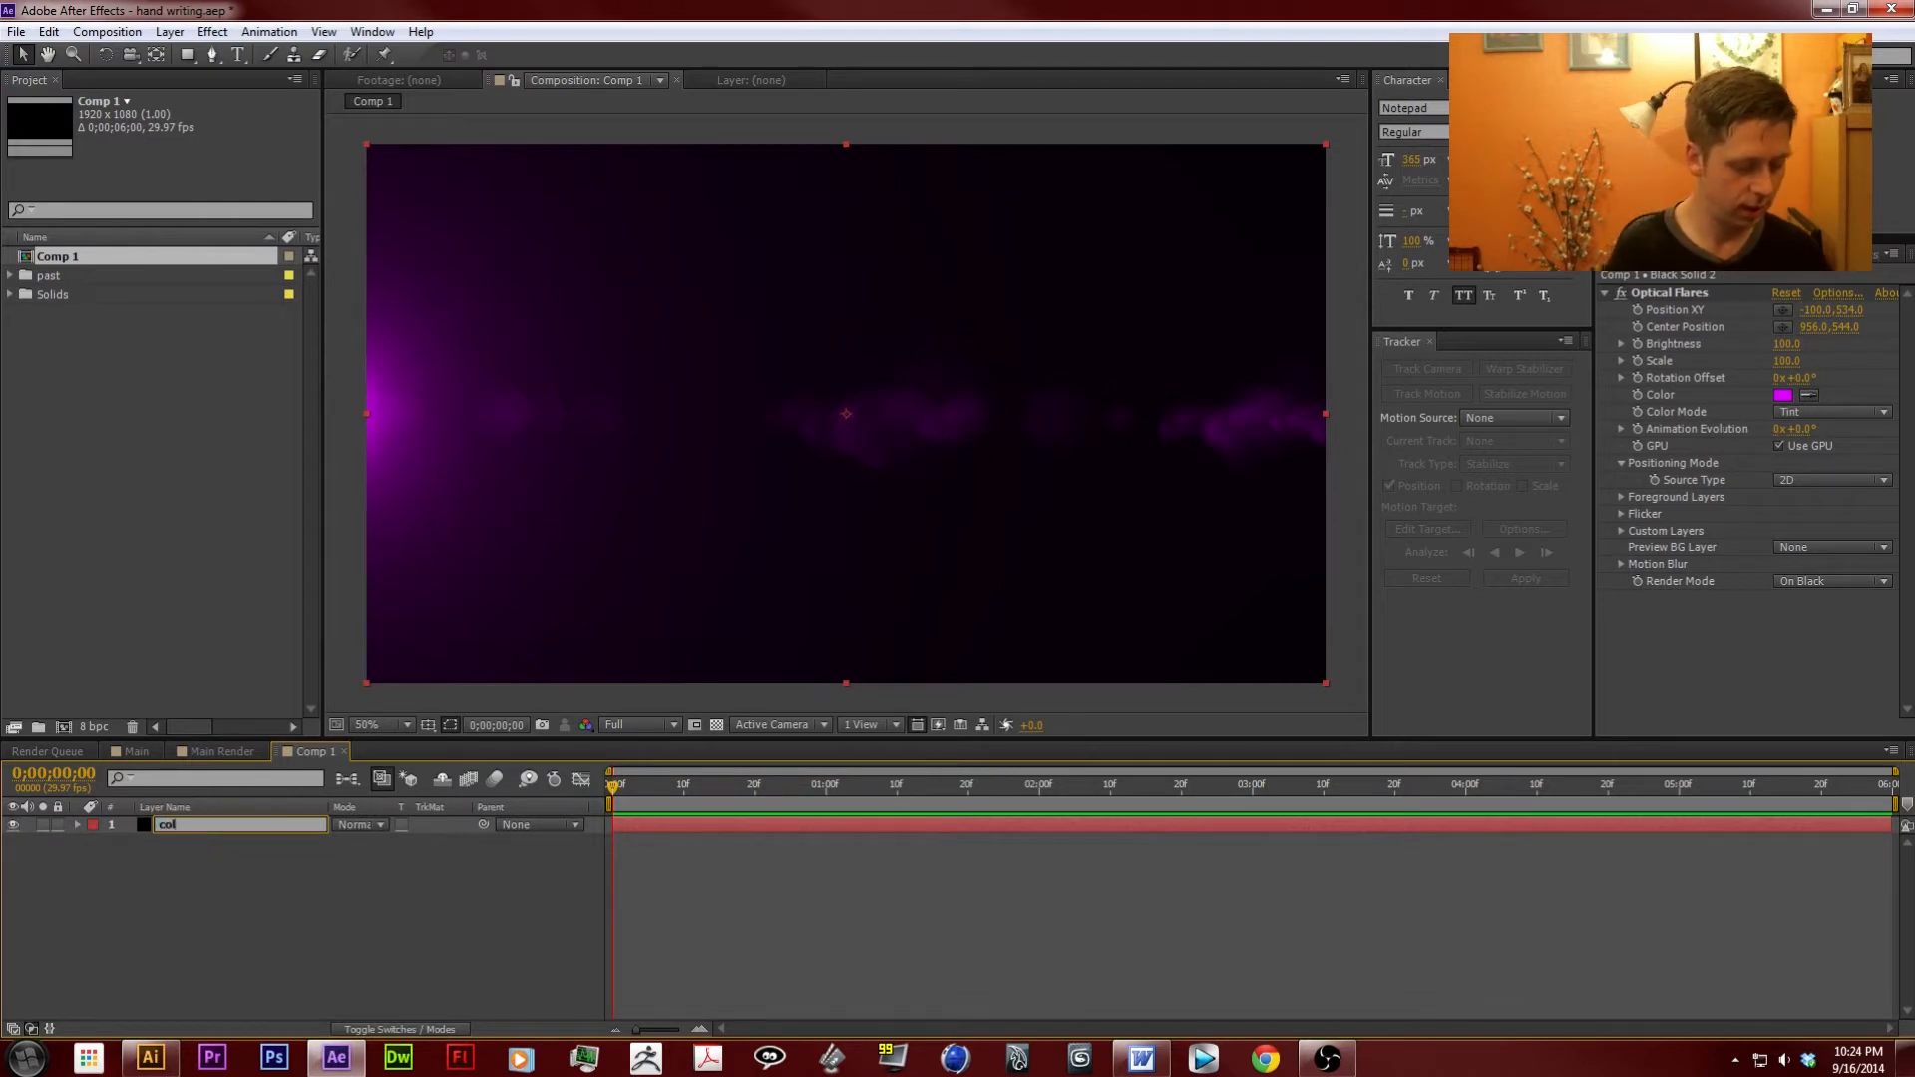
pyautogui.write('or ligh')
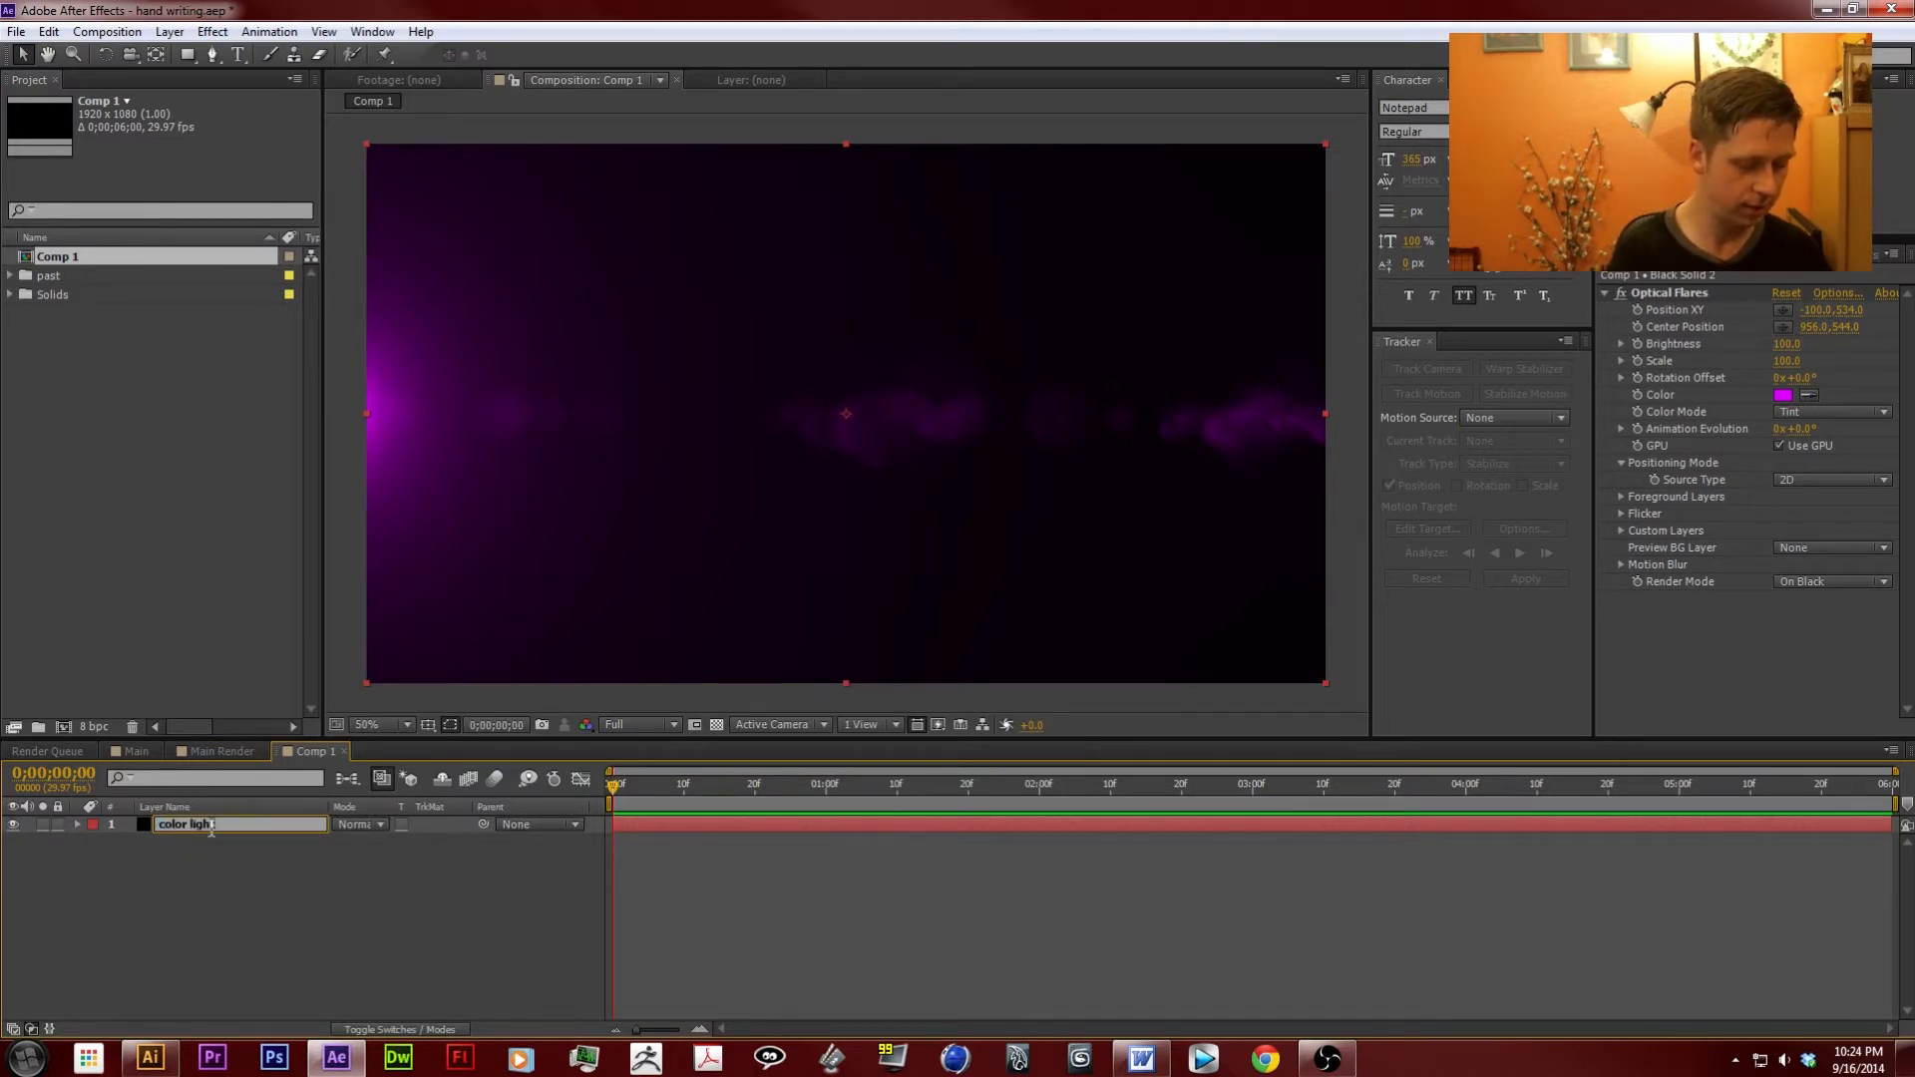
pyautogui.write('t magenta')
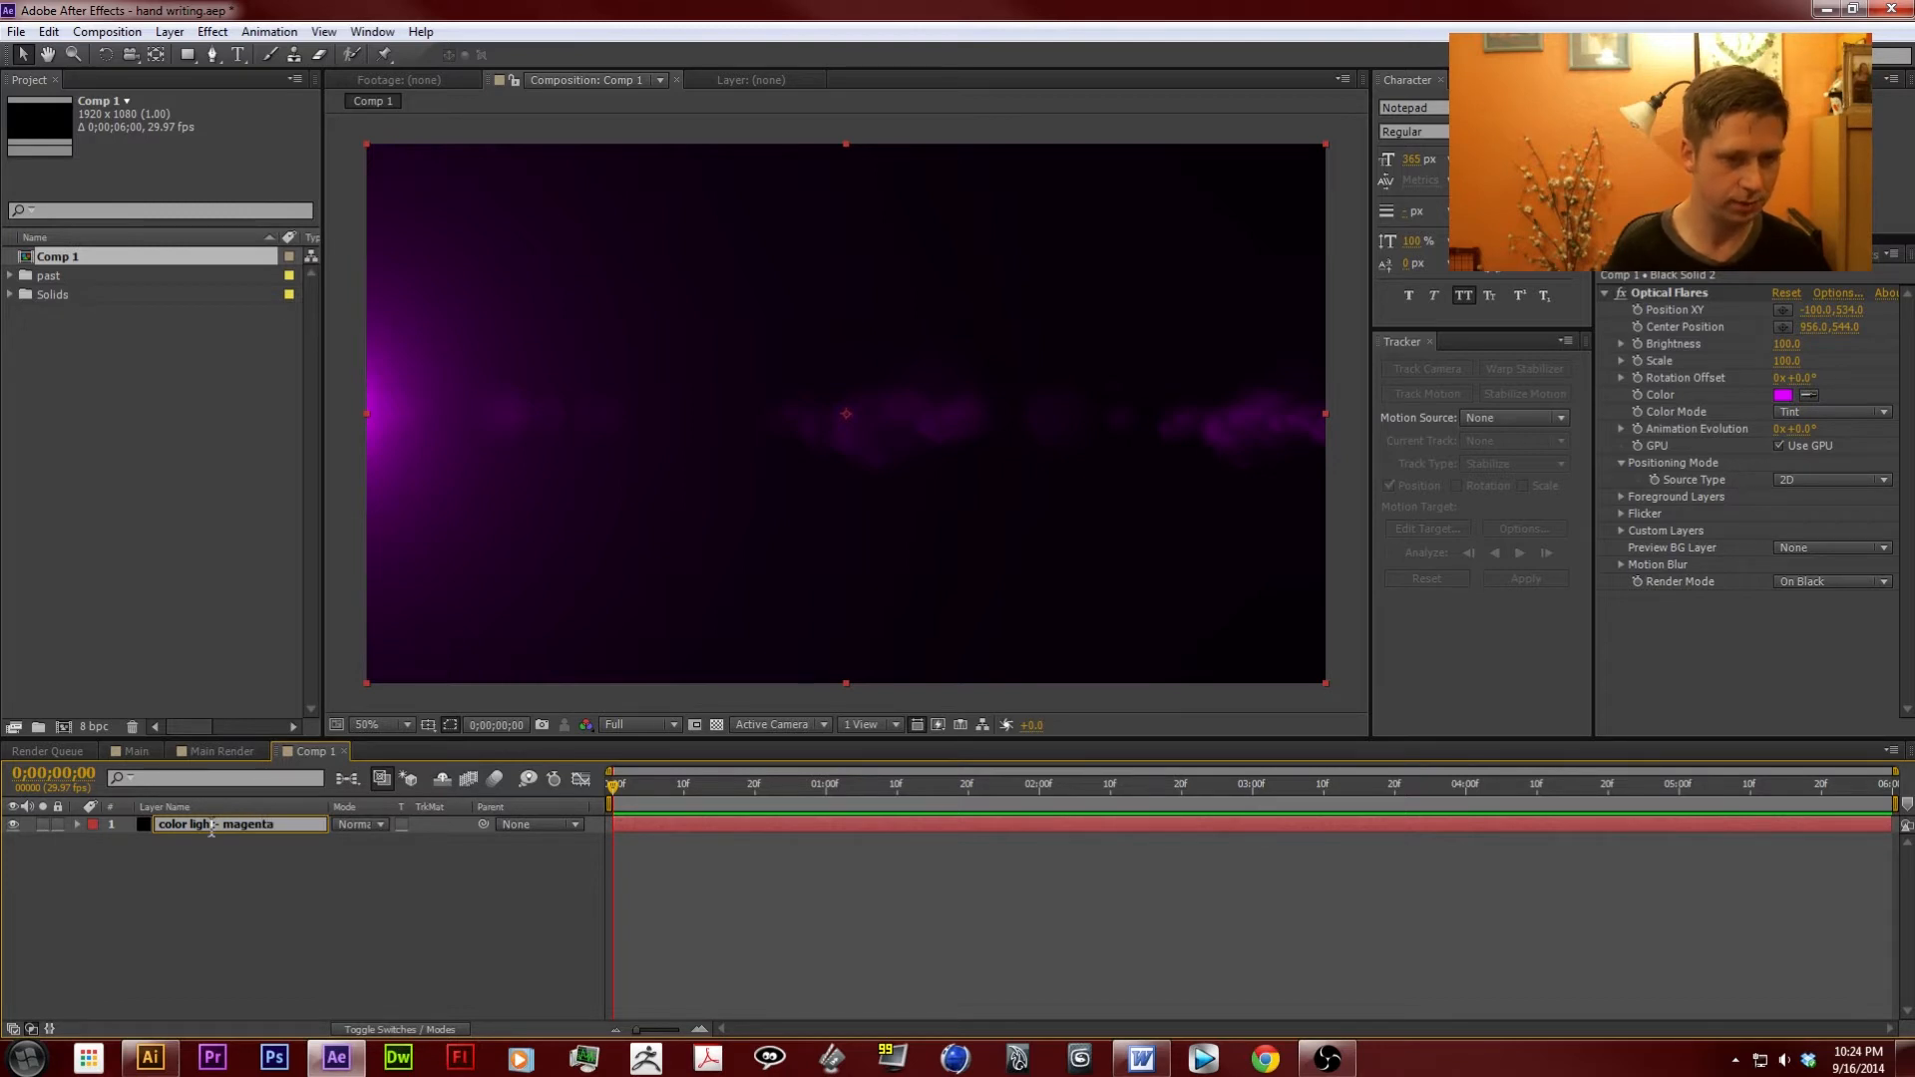
pyautogui.press('Return')
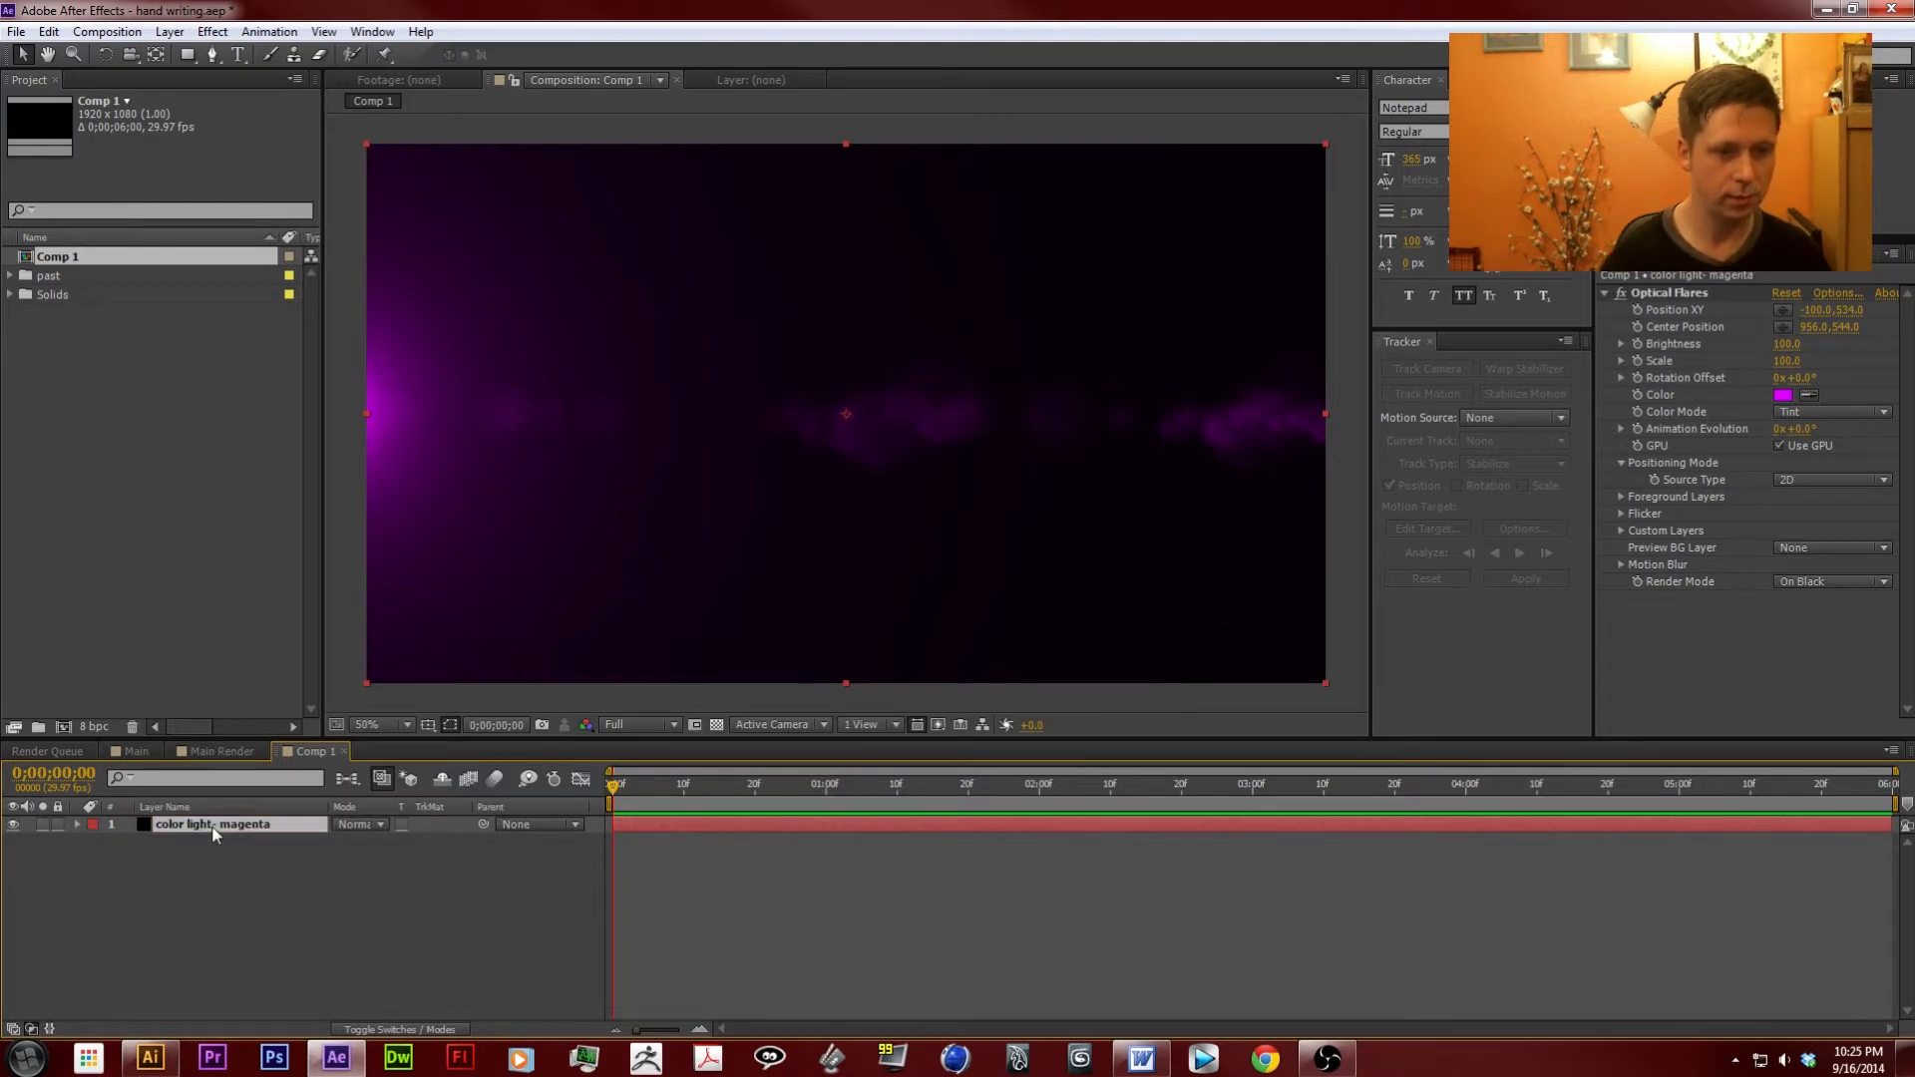
pyautogui.hotkey('ctrl', 'd')
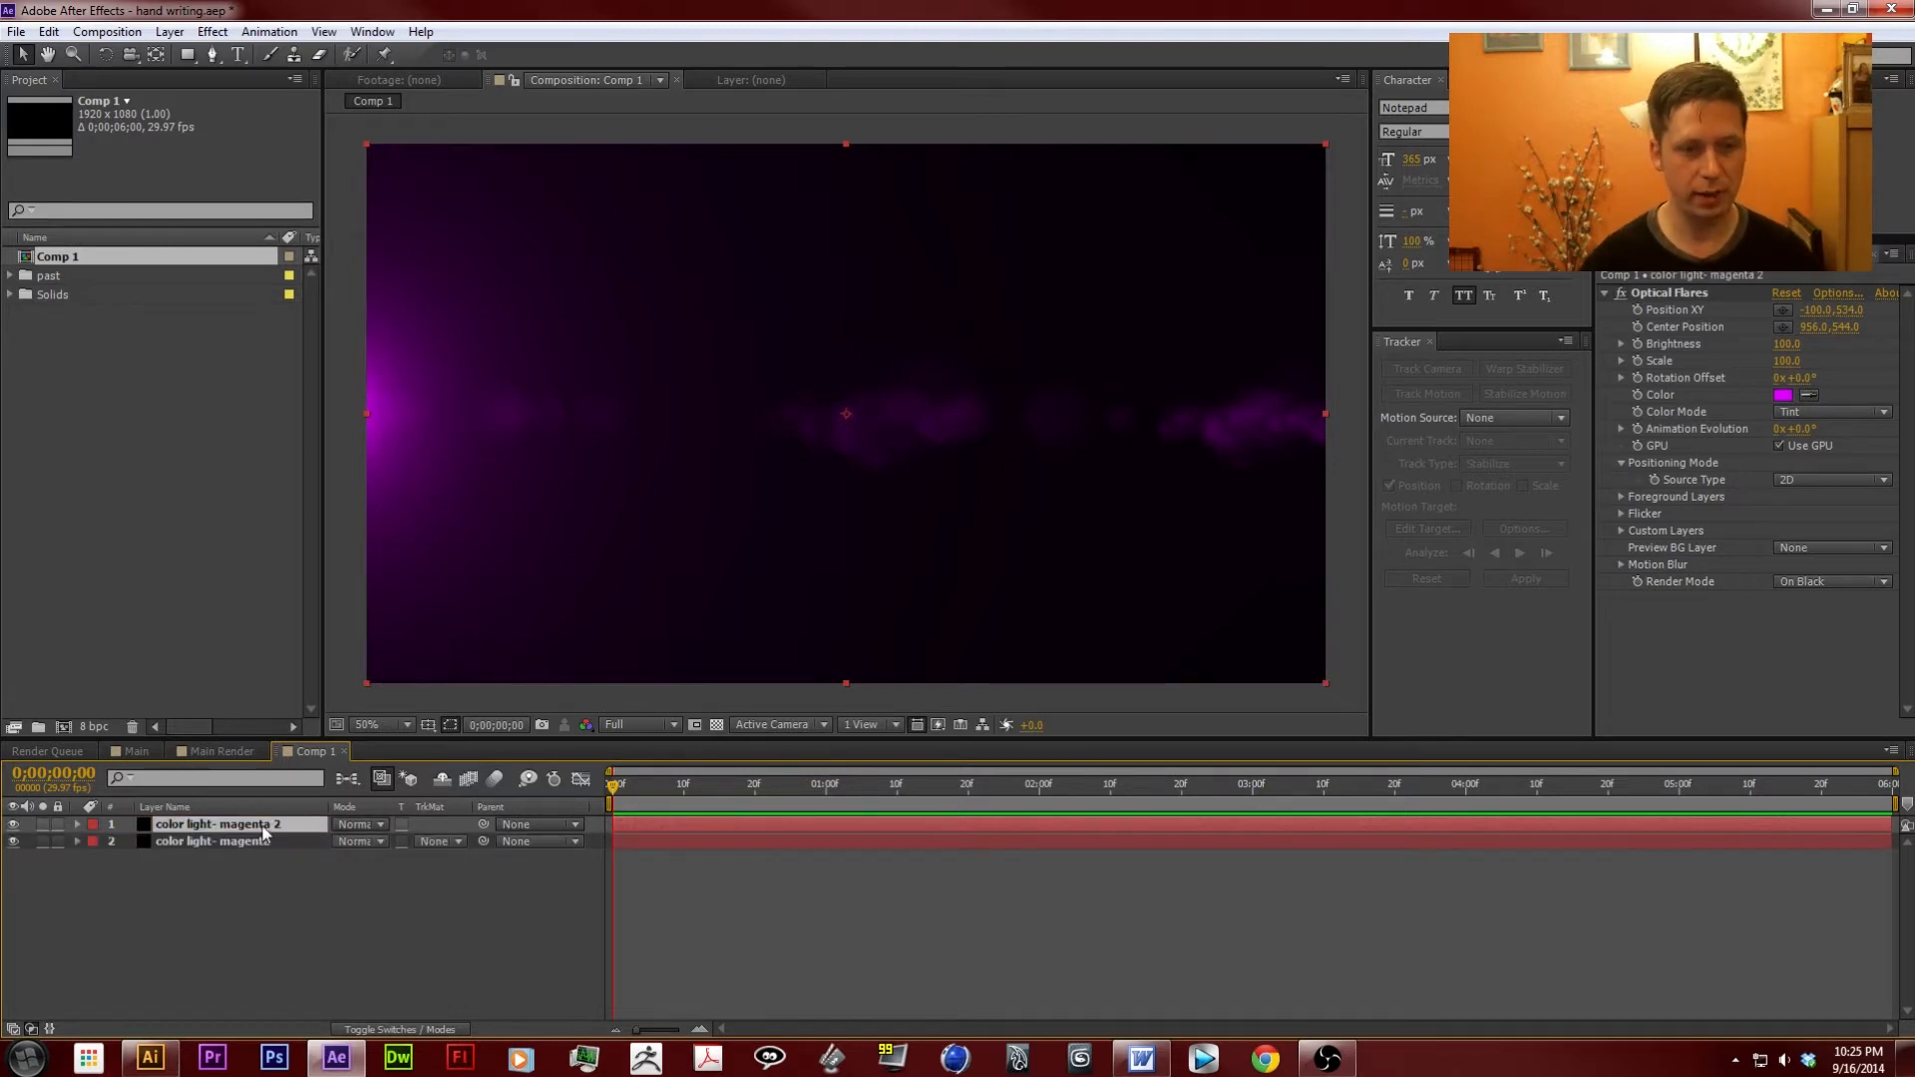
# Rename the duplicated light layer to "color light- Blue".
pyautogui.press('Return')
pyautogui.press('BackSpace')
pyautogui.press('BackSpace')
pyautogui.press('BackSpace')
pyautogui.press('BackSpace')
pyautogui.press('BackSpace')
pyautogui.press('BackSpace')
pyautogui.press('BackSpace')
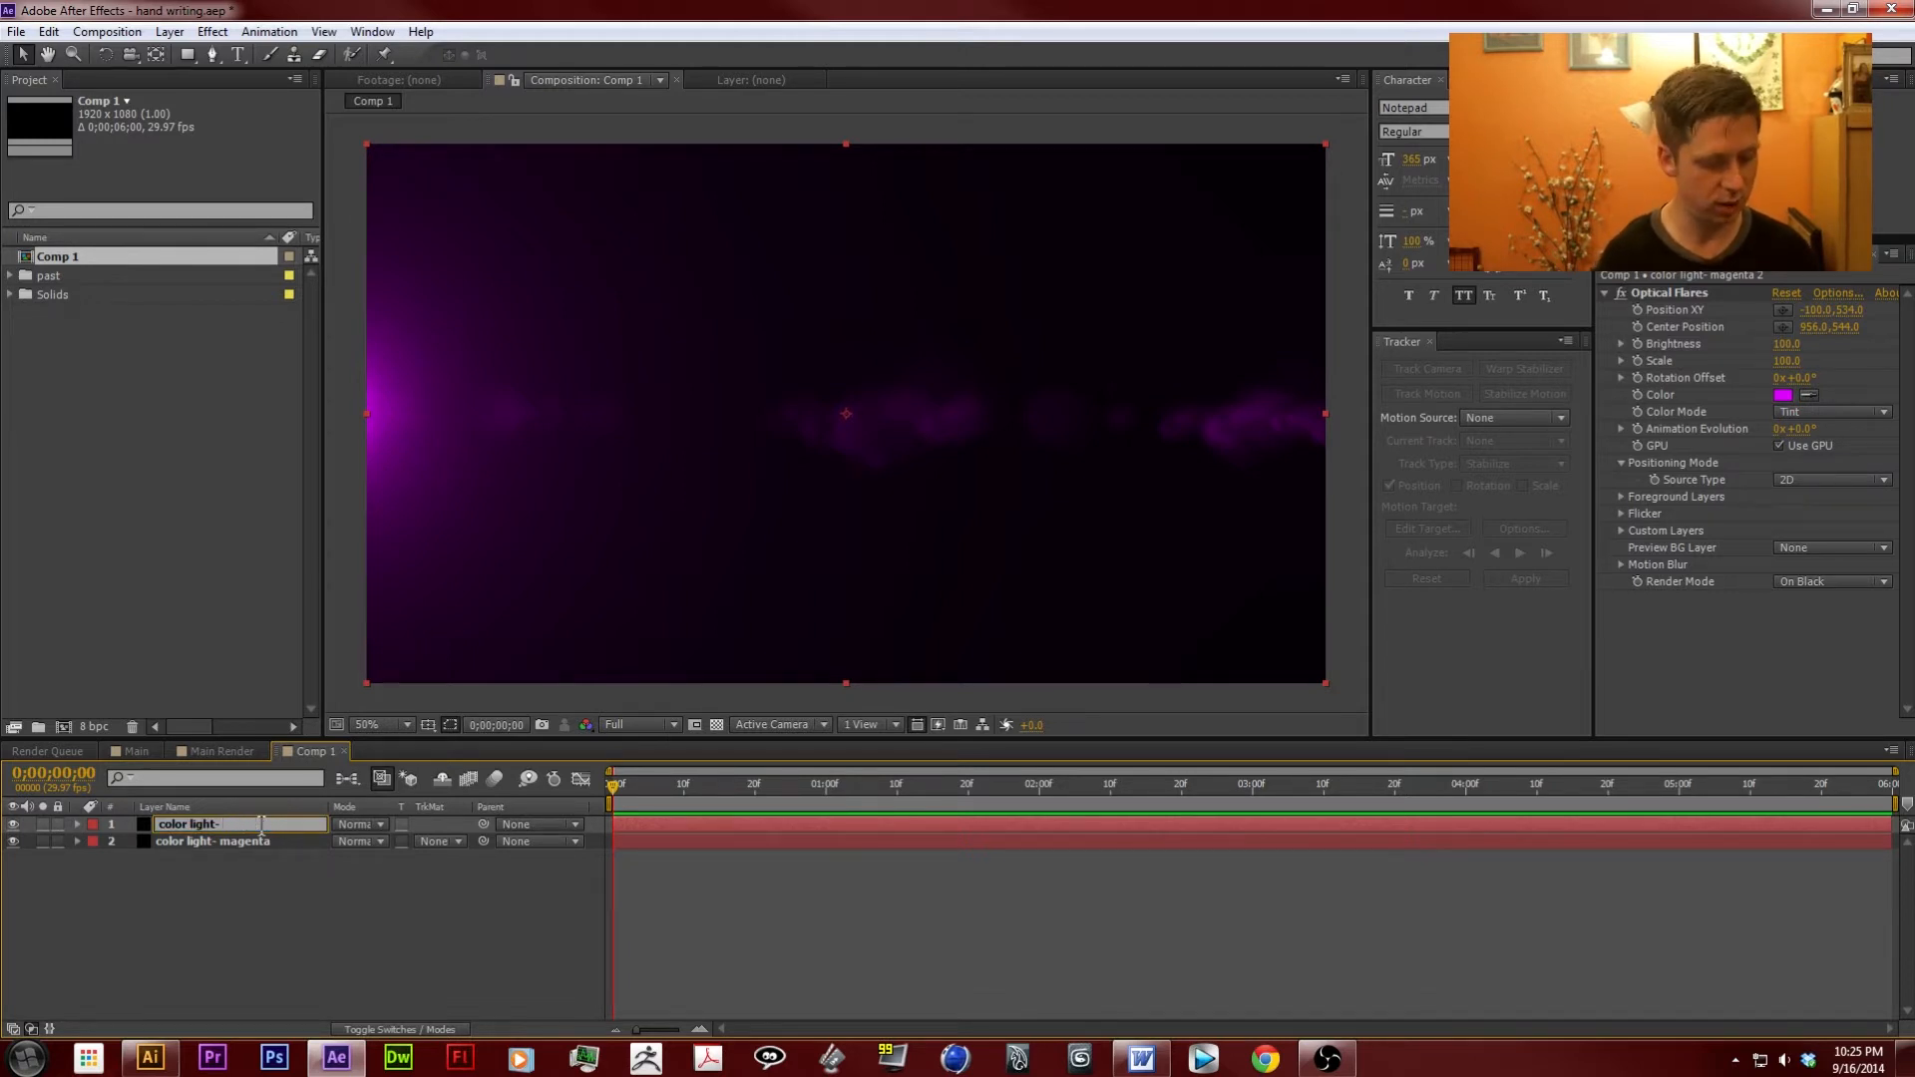
pyautogui.write('Blue')
pyautogui.press('Return')
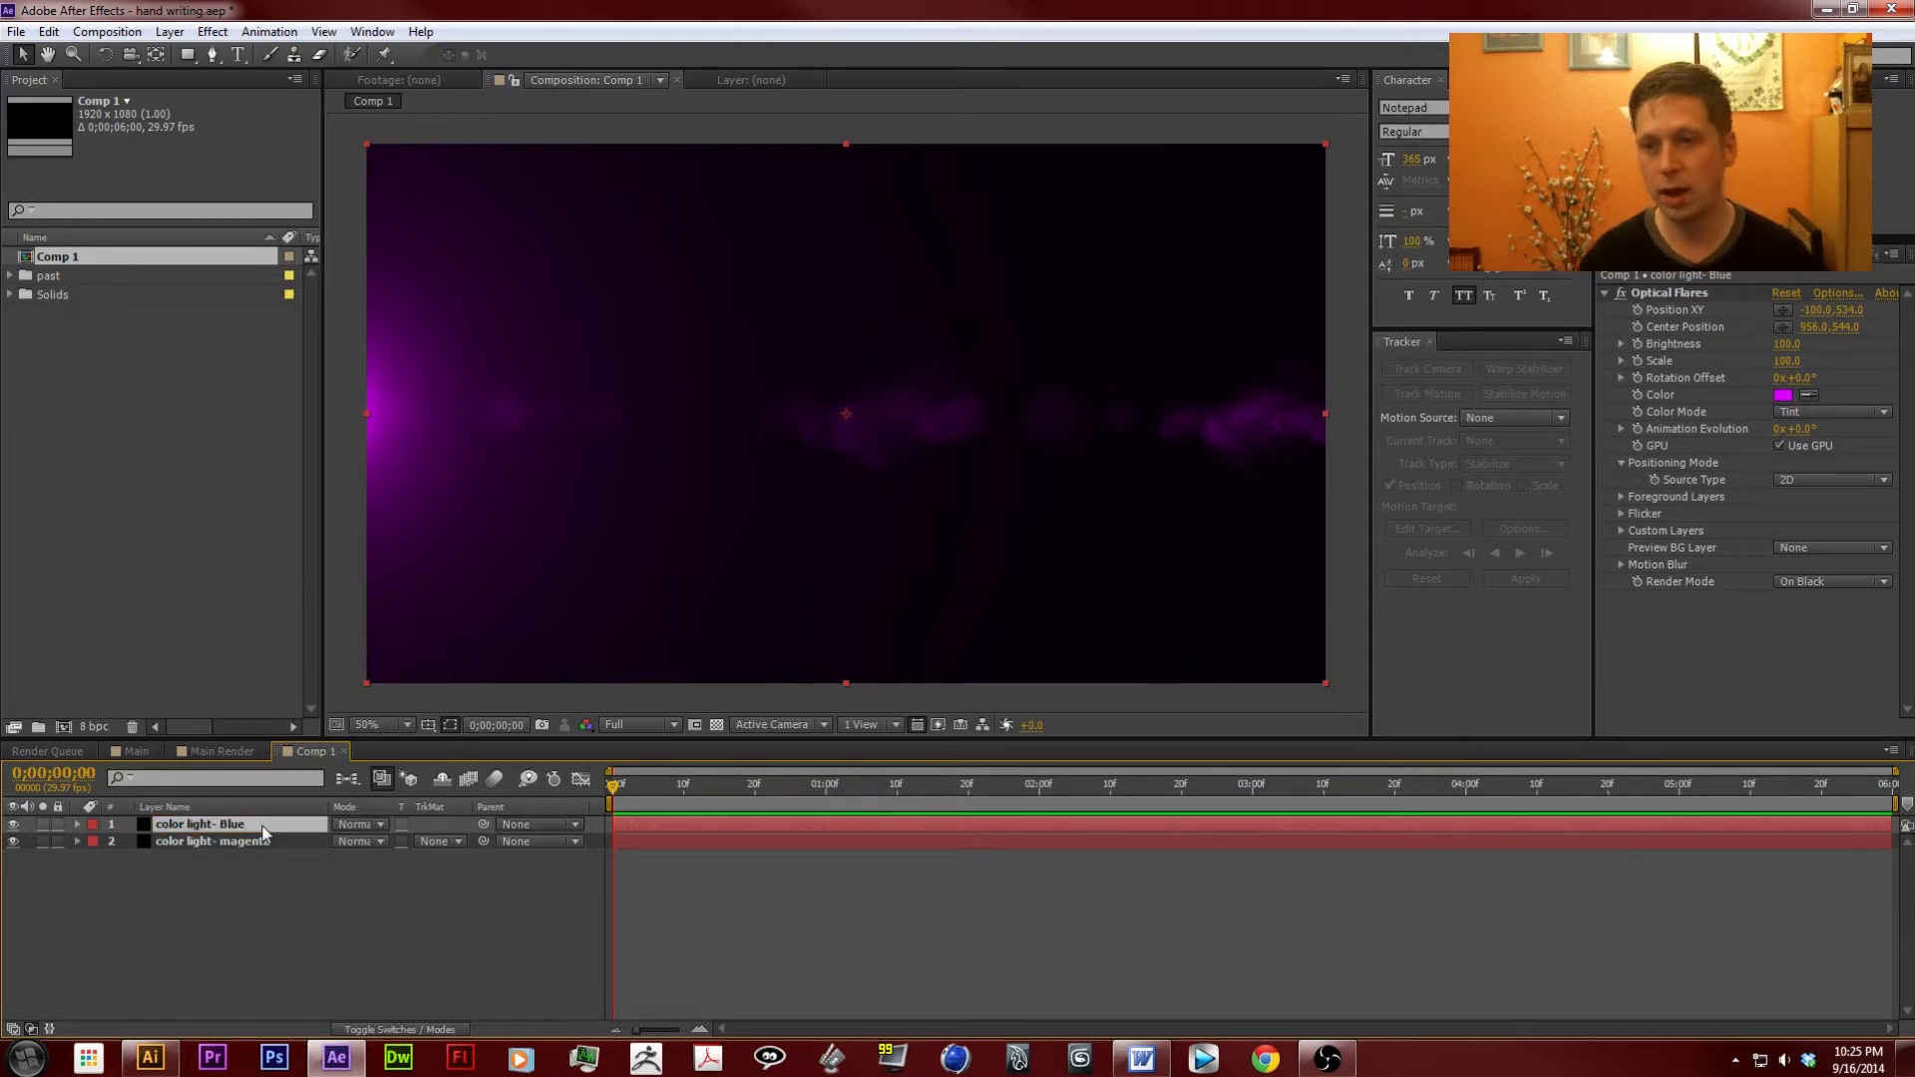
# Tint the flare on the "color light- Blue" layer a bright blue, about 00B4FF.
pyautogui.click(1782, 395)
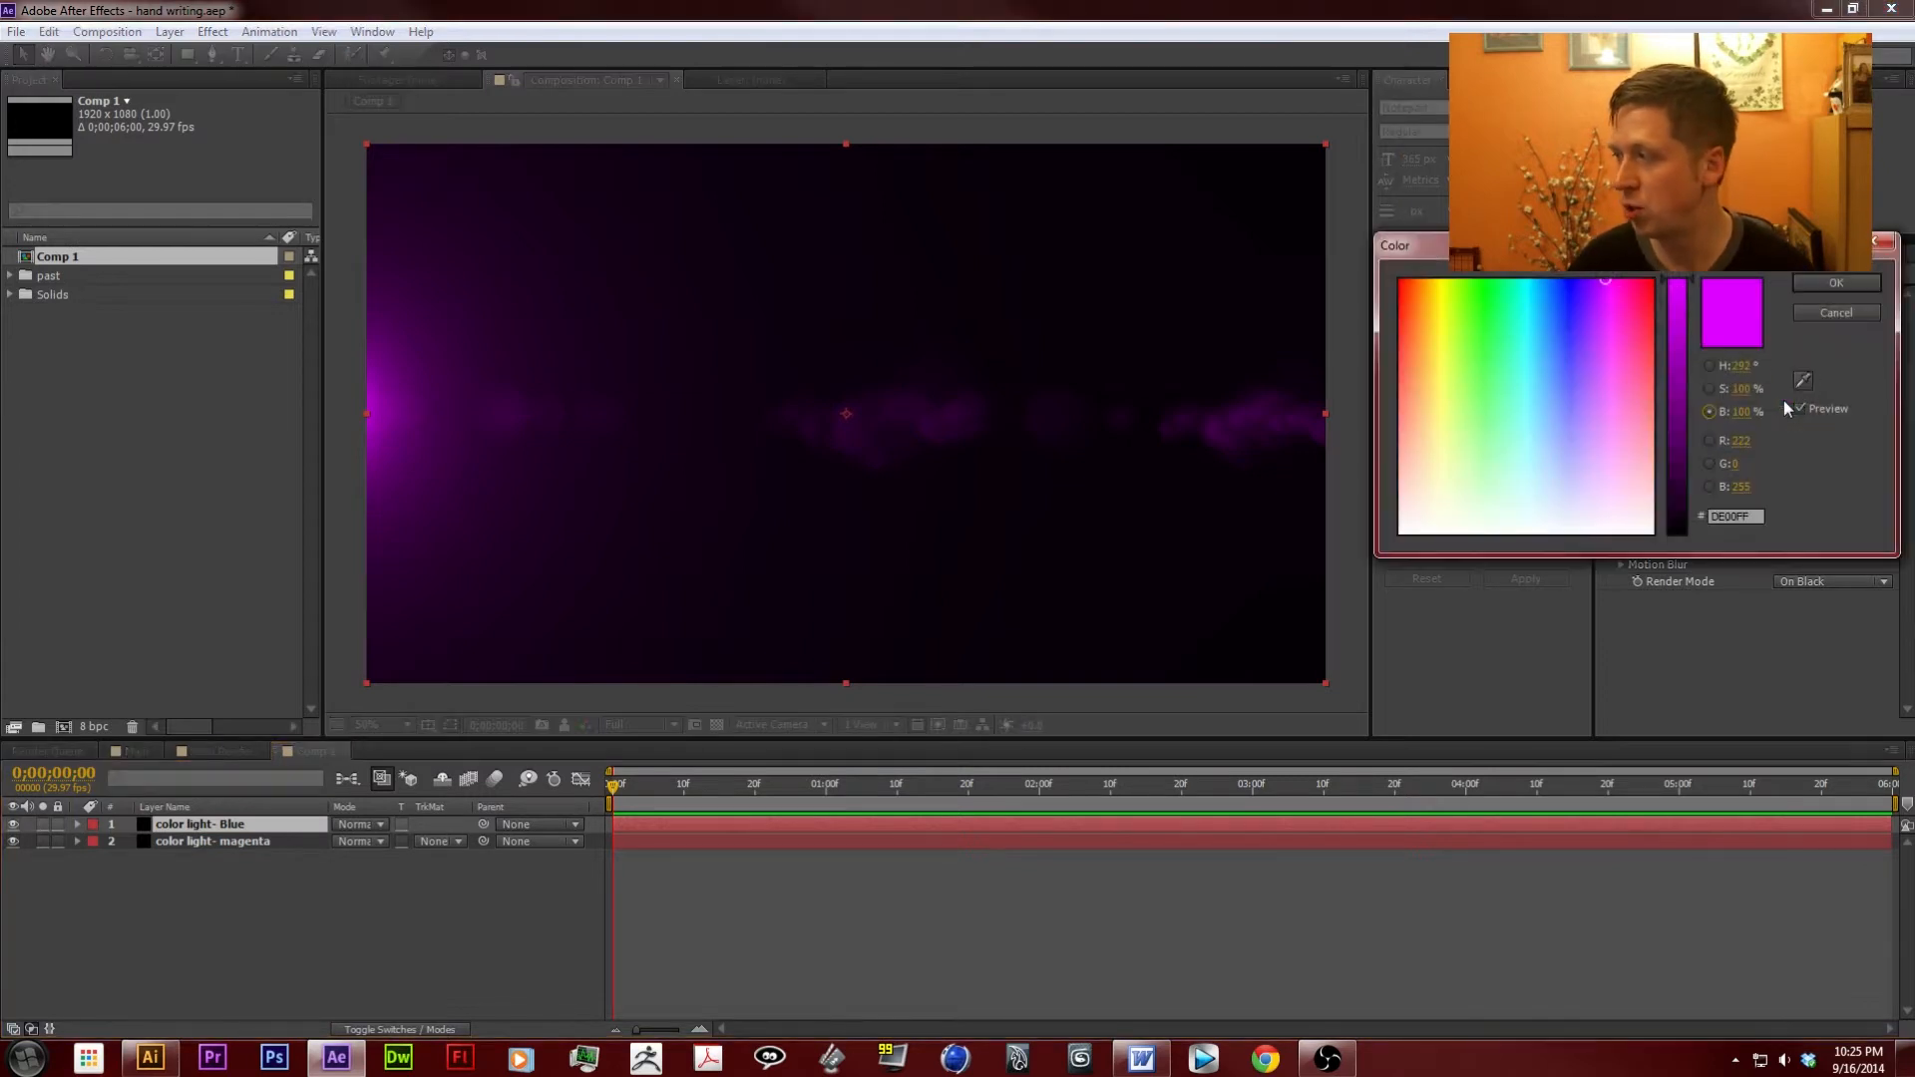
pyautogui.click(1544, 279)
pyautogui.moveTo(1535, 273); pyautogui.dragTo(1538, 276)
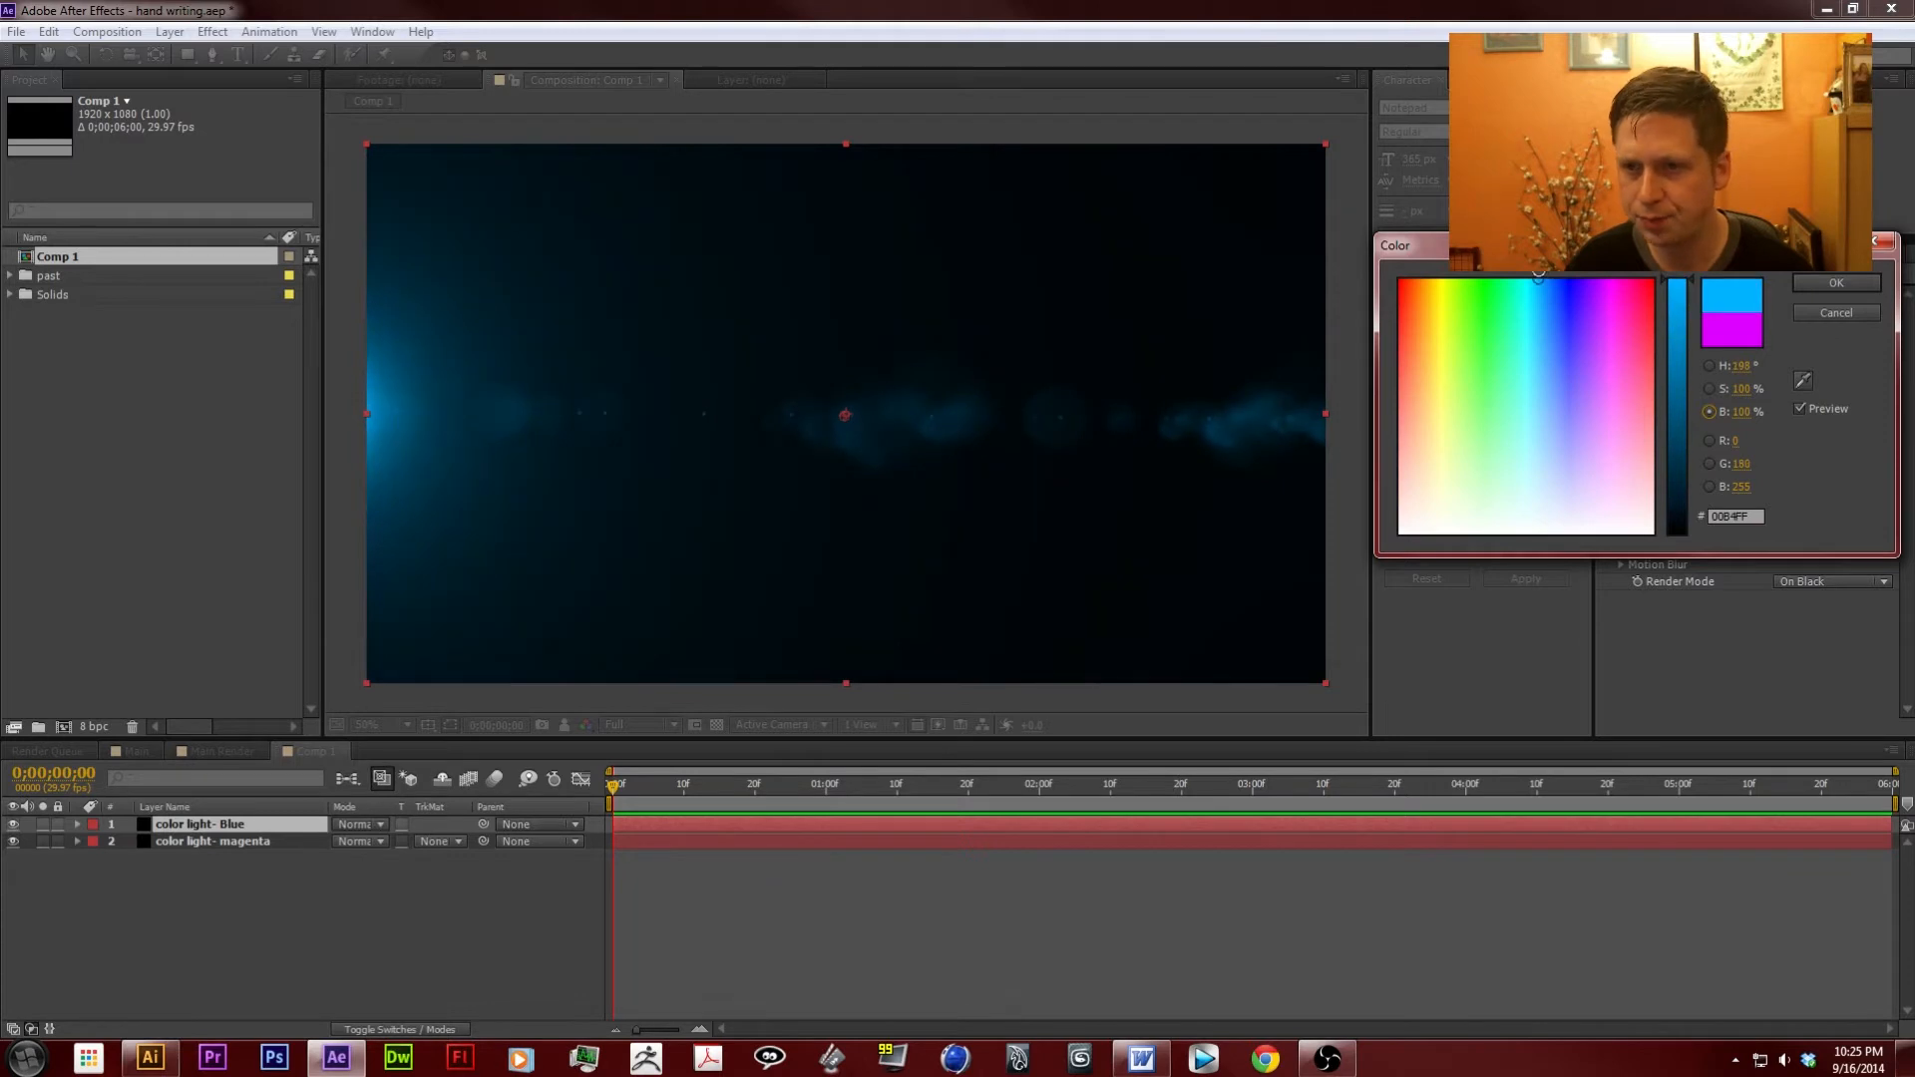
pyautogui.click(1835, 284)
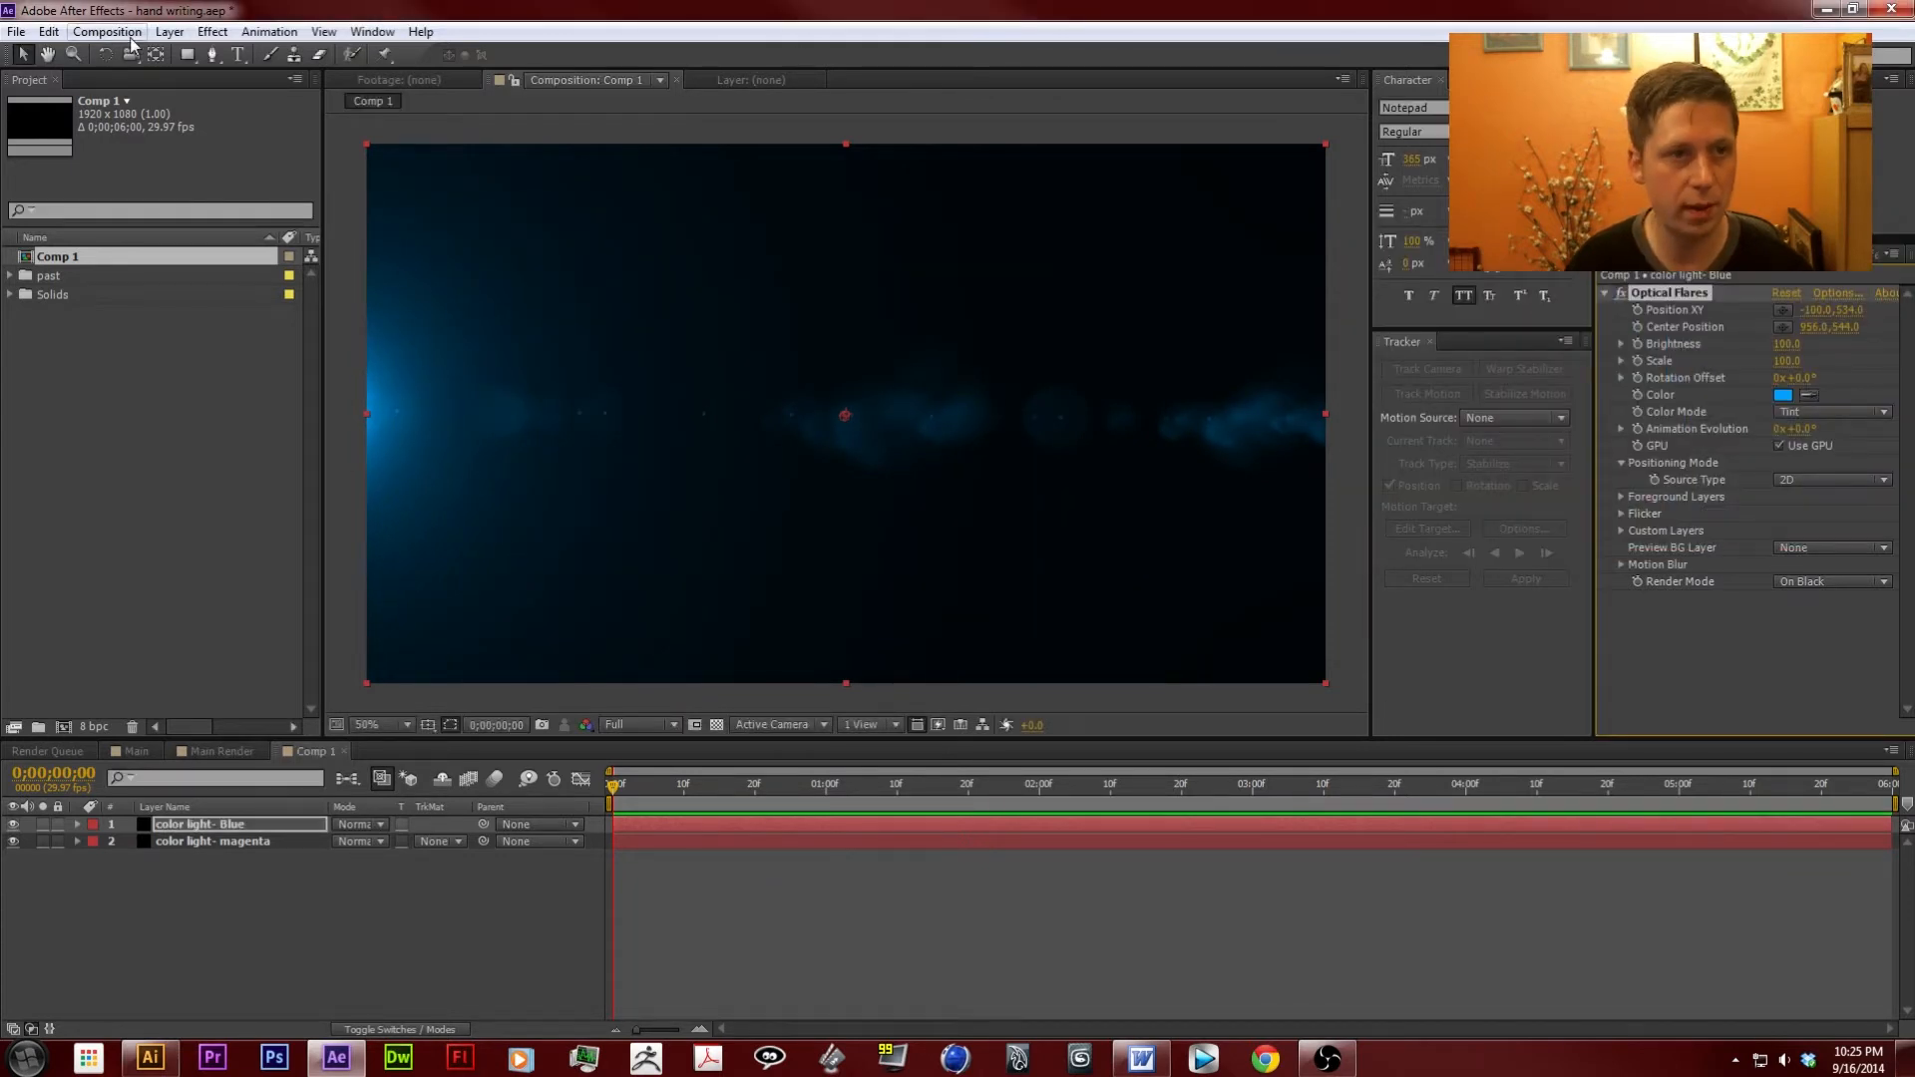
# Move the blue flare's light source just outside the frame's right edge, at about 1985, 534.
pyautogui.click(198, 824)
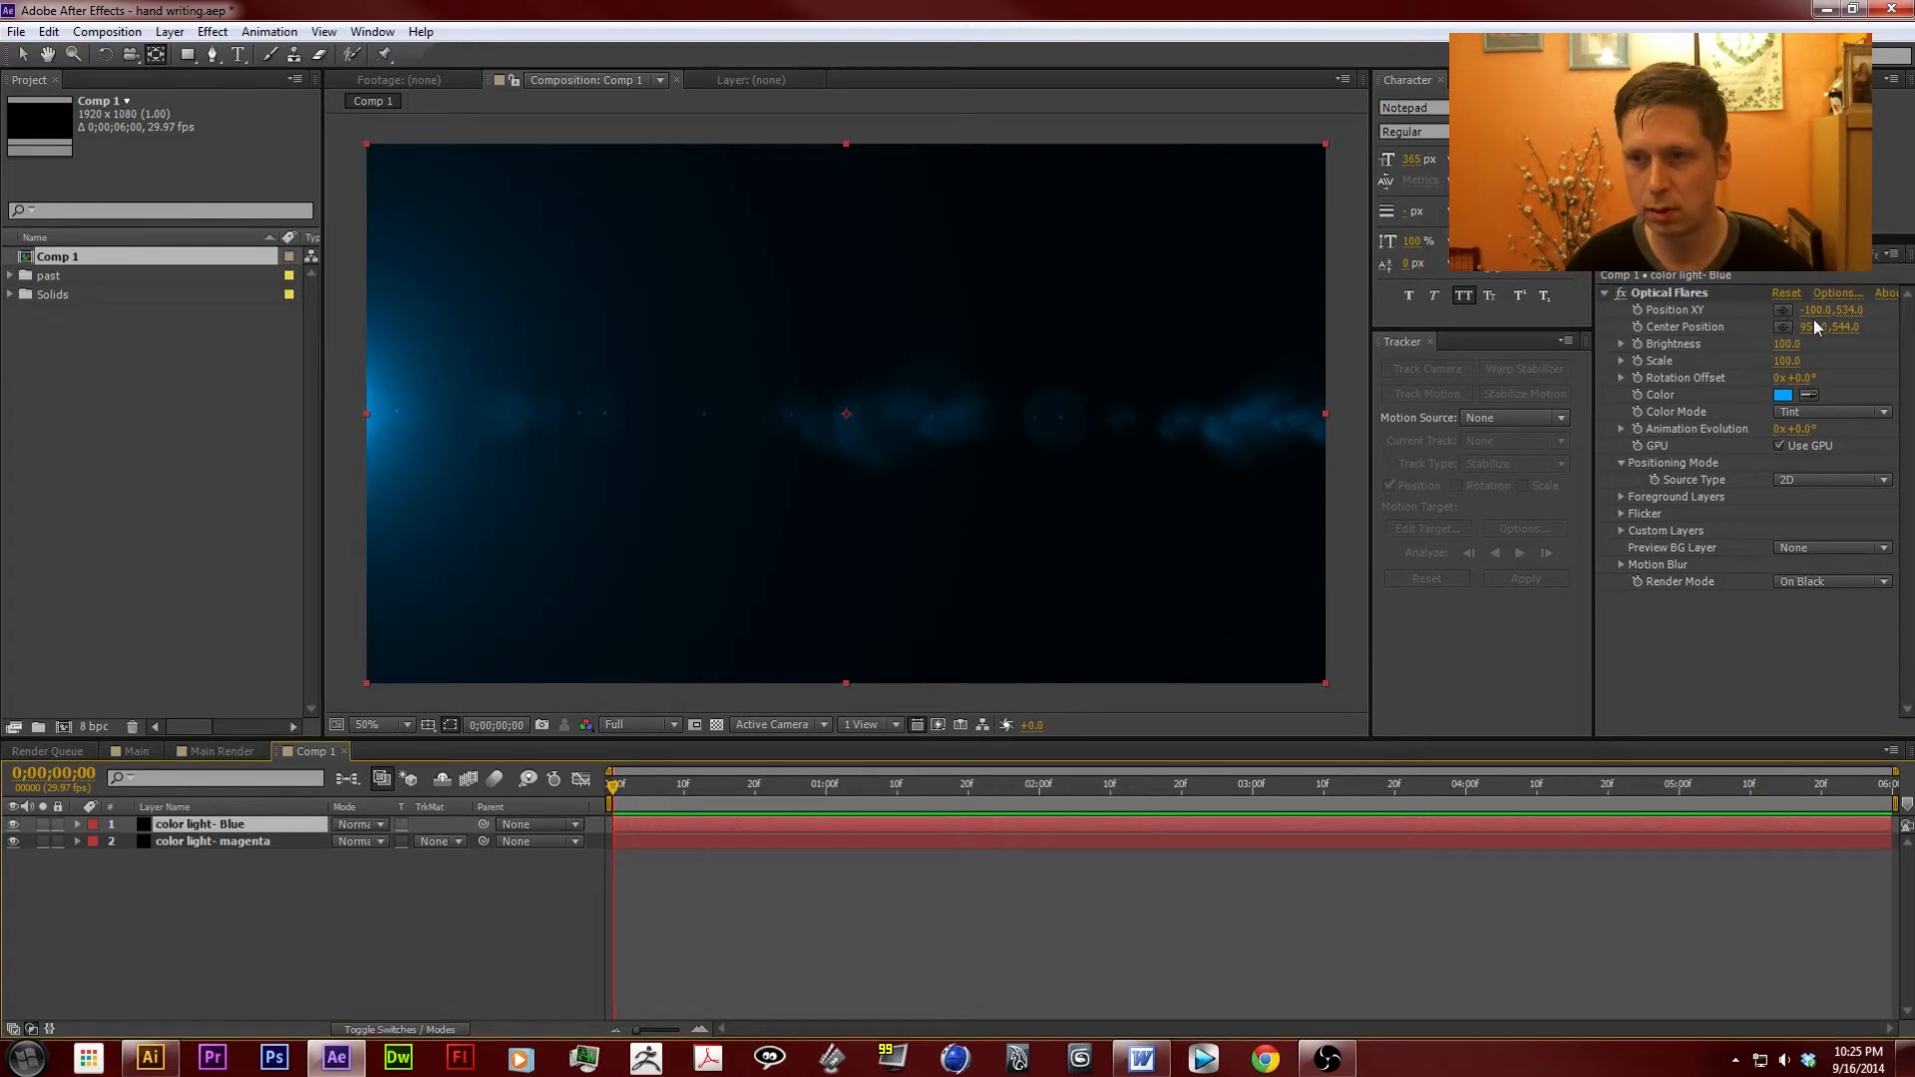
pyautogui.moveTo(1817, 310); pyautogui.dragTo(1914, 310)
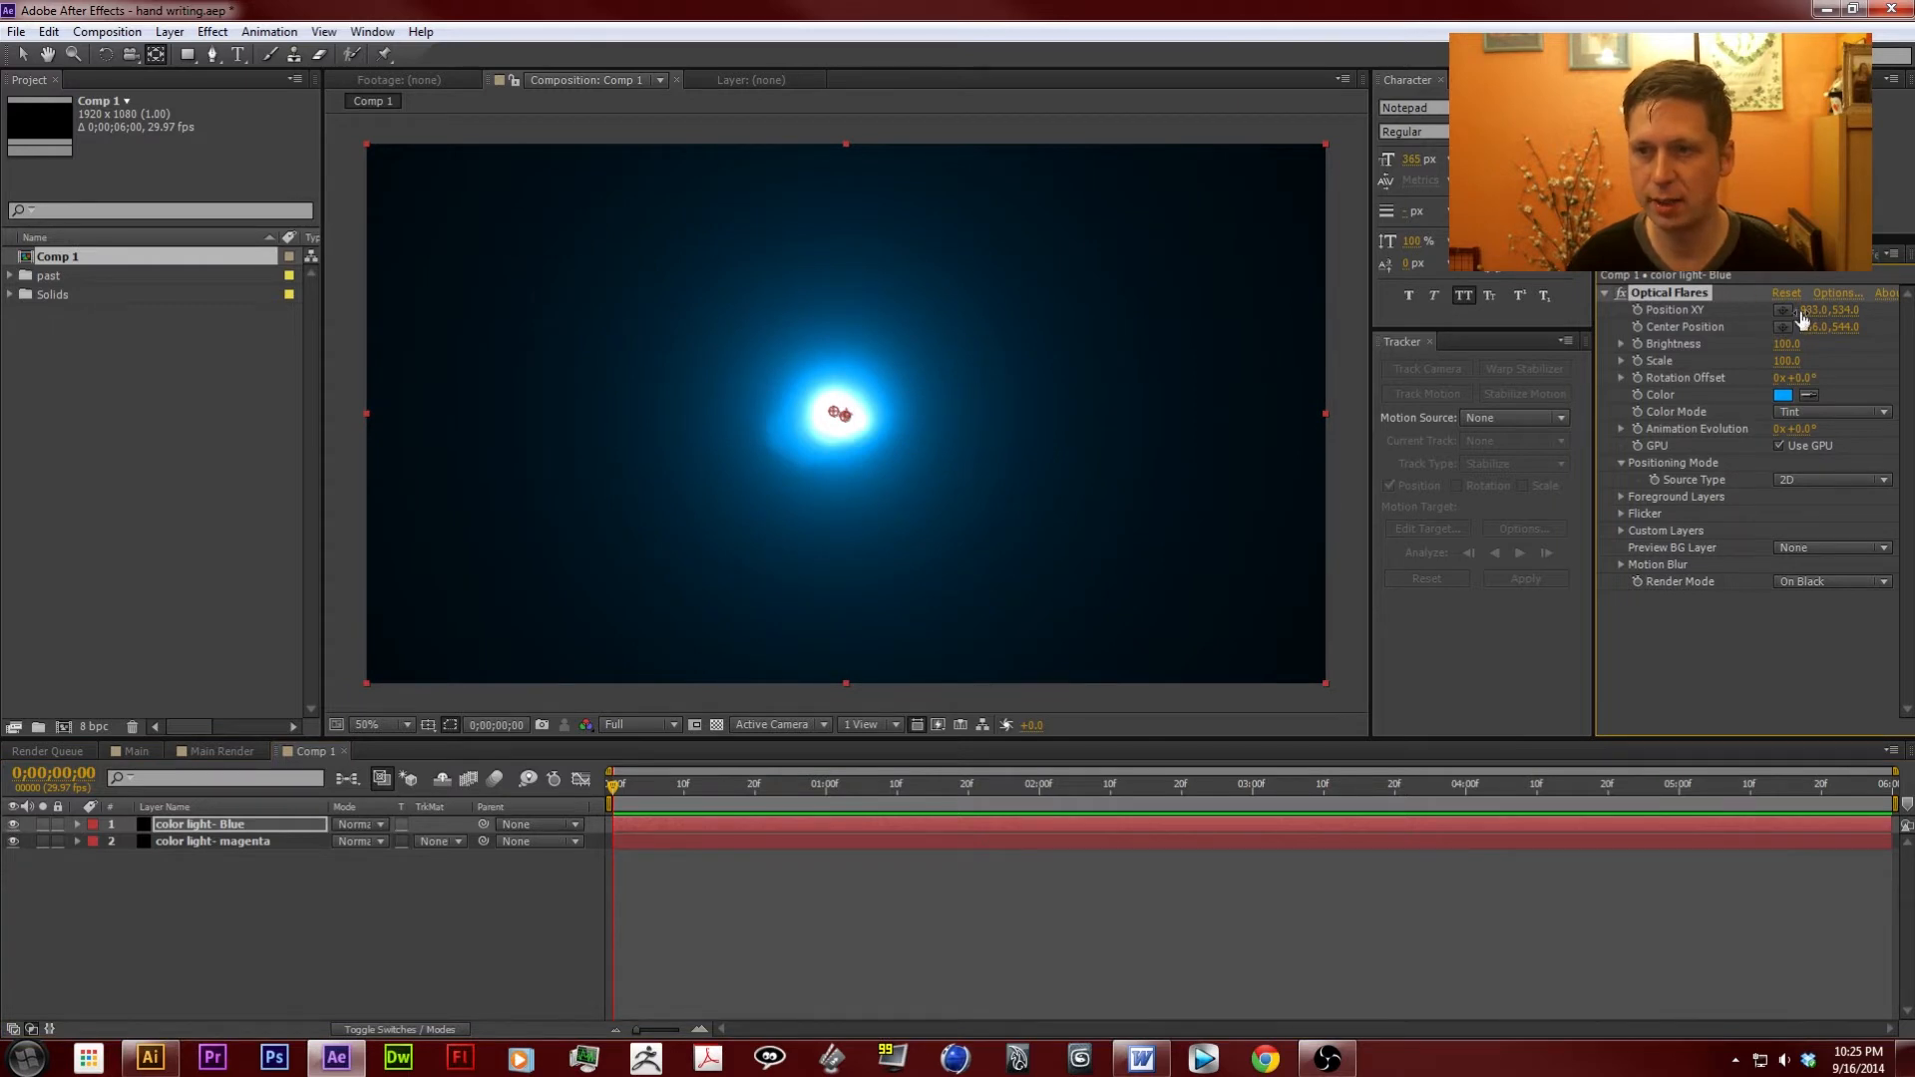
pyautogui.moveTo(1820, 310); pyautogui.dragTo(1914, 310)
# Set the blending mode of both color light layers to Screen and deselect them.
pyautogui.click(265, 841)
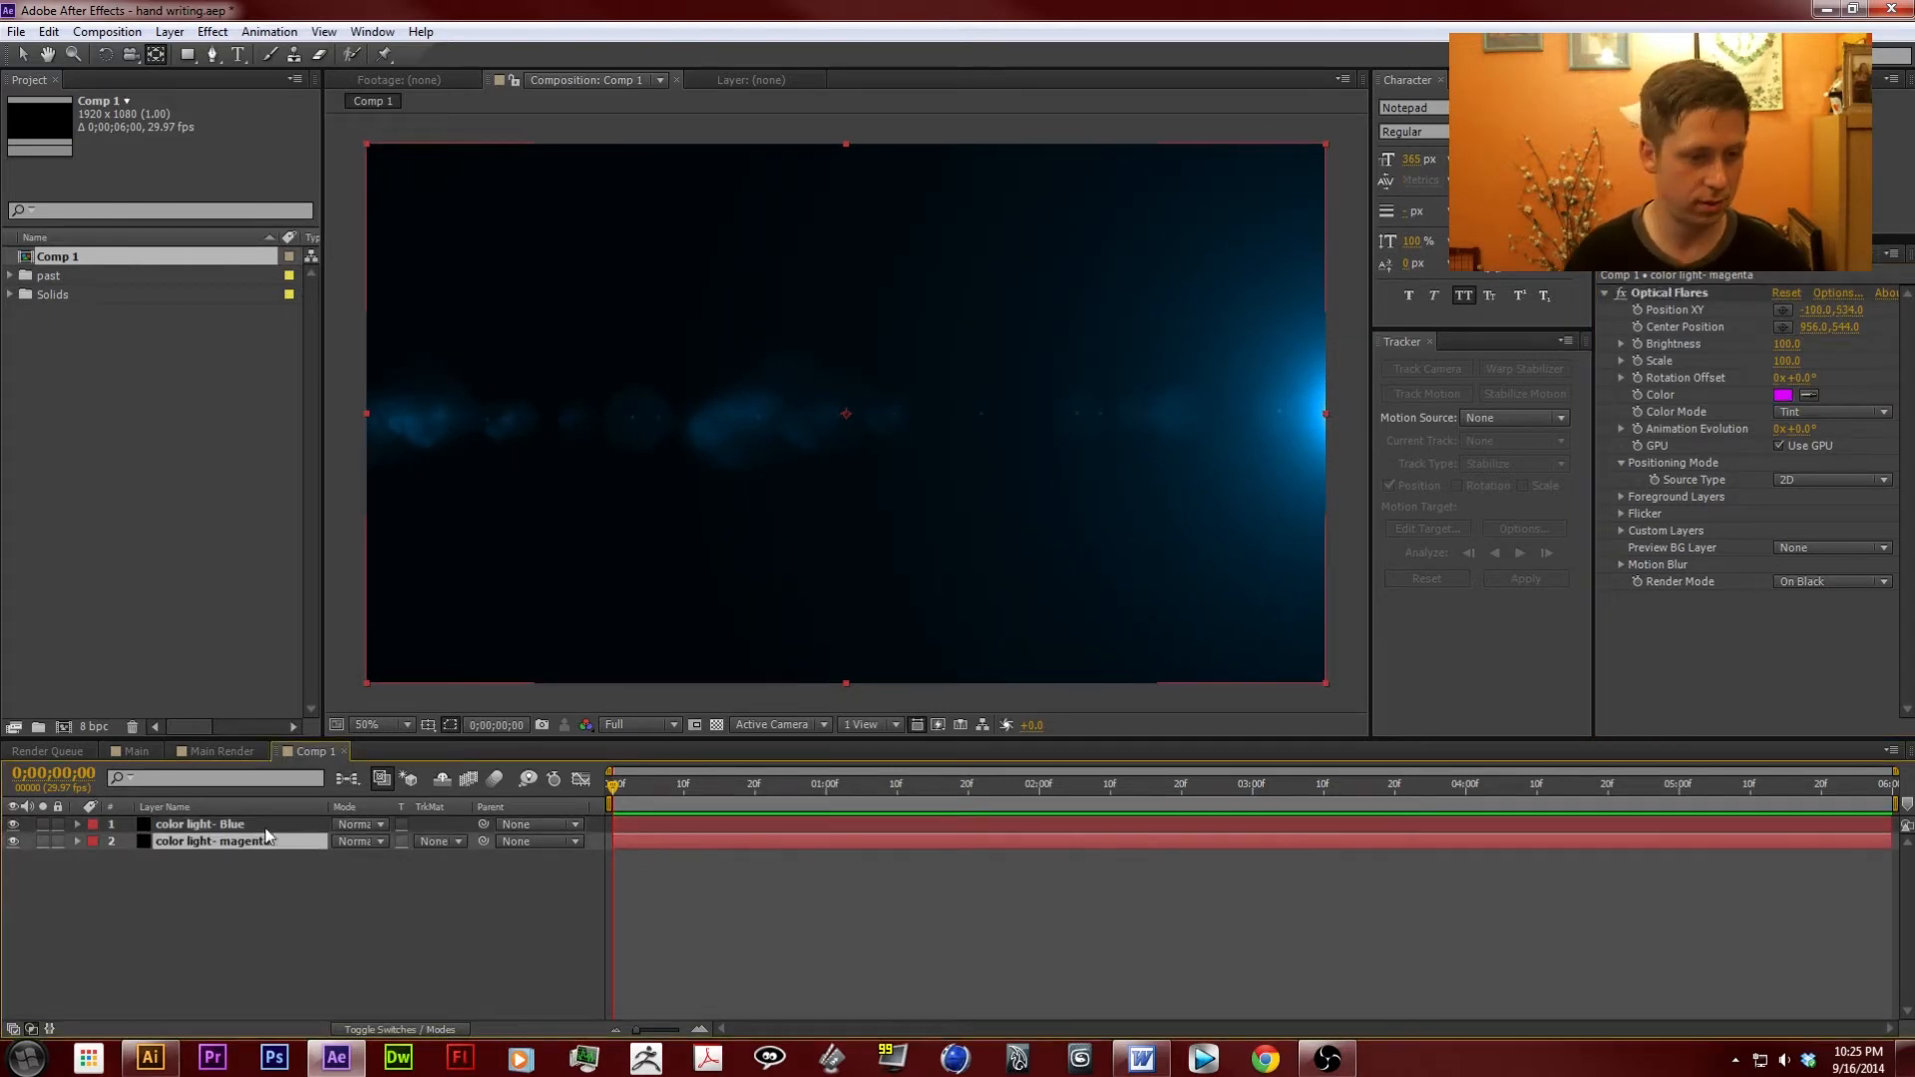
pyautogui.click(377, 840)
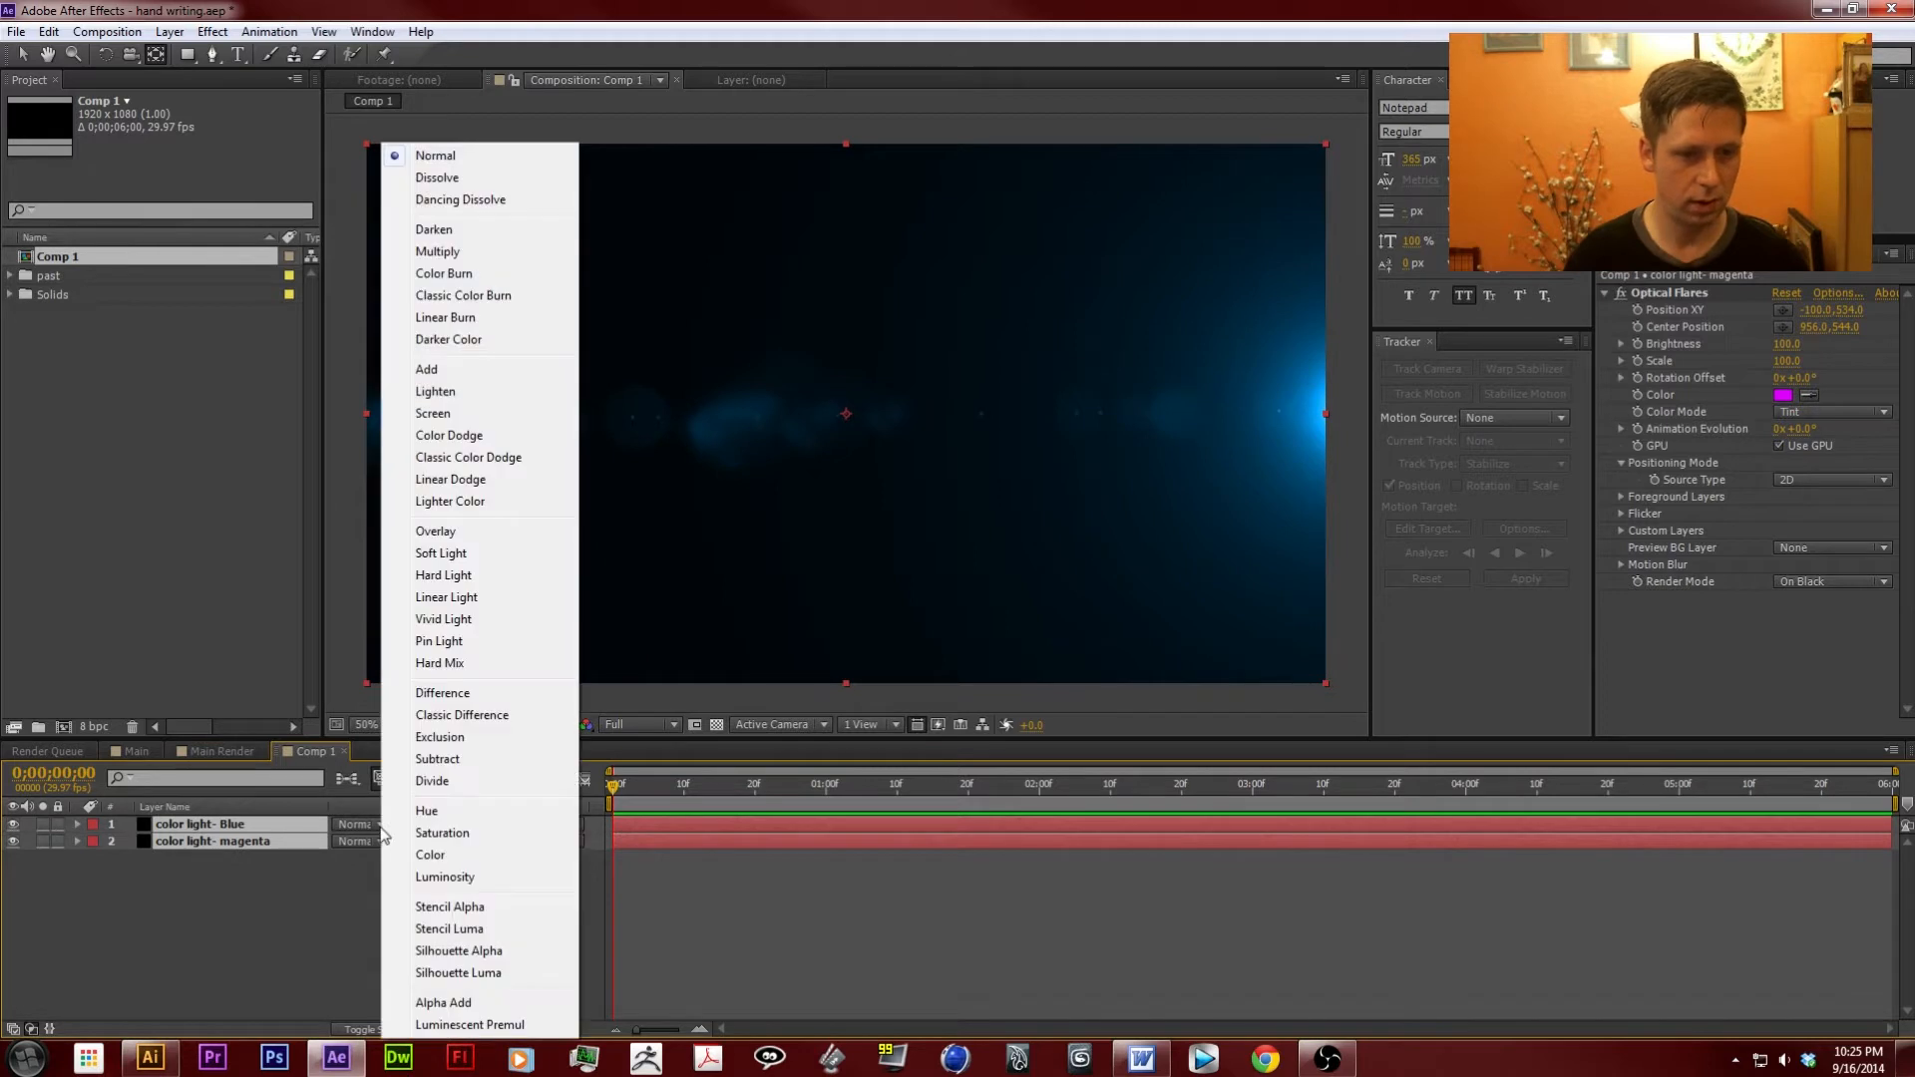
pyautogui.click(435, 413)
pyautogui.click(22, 54)
pyautogui.click(1339, 417)
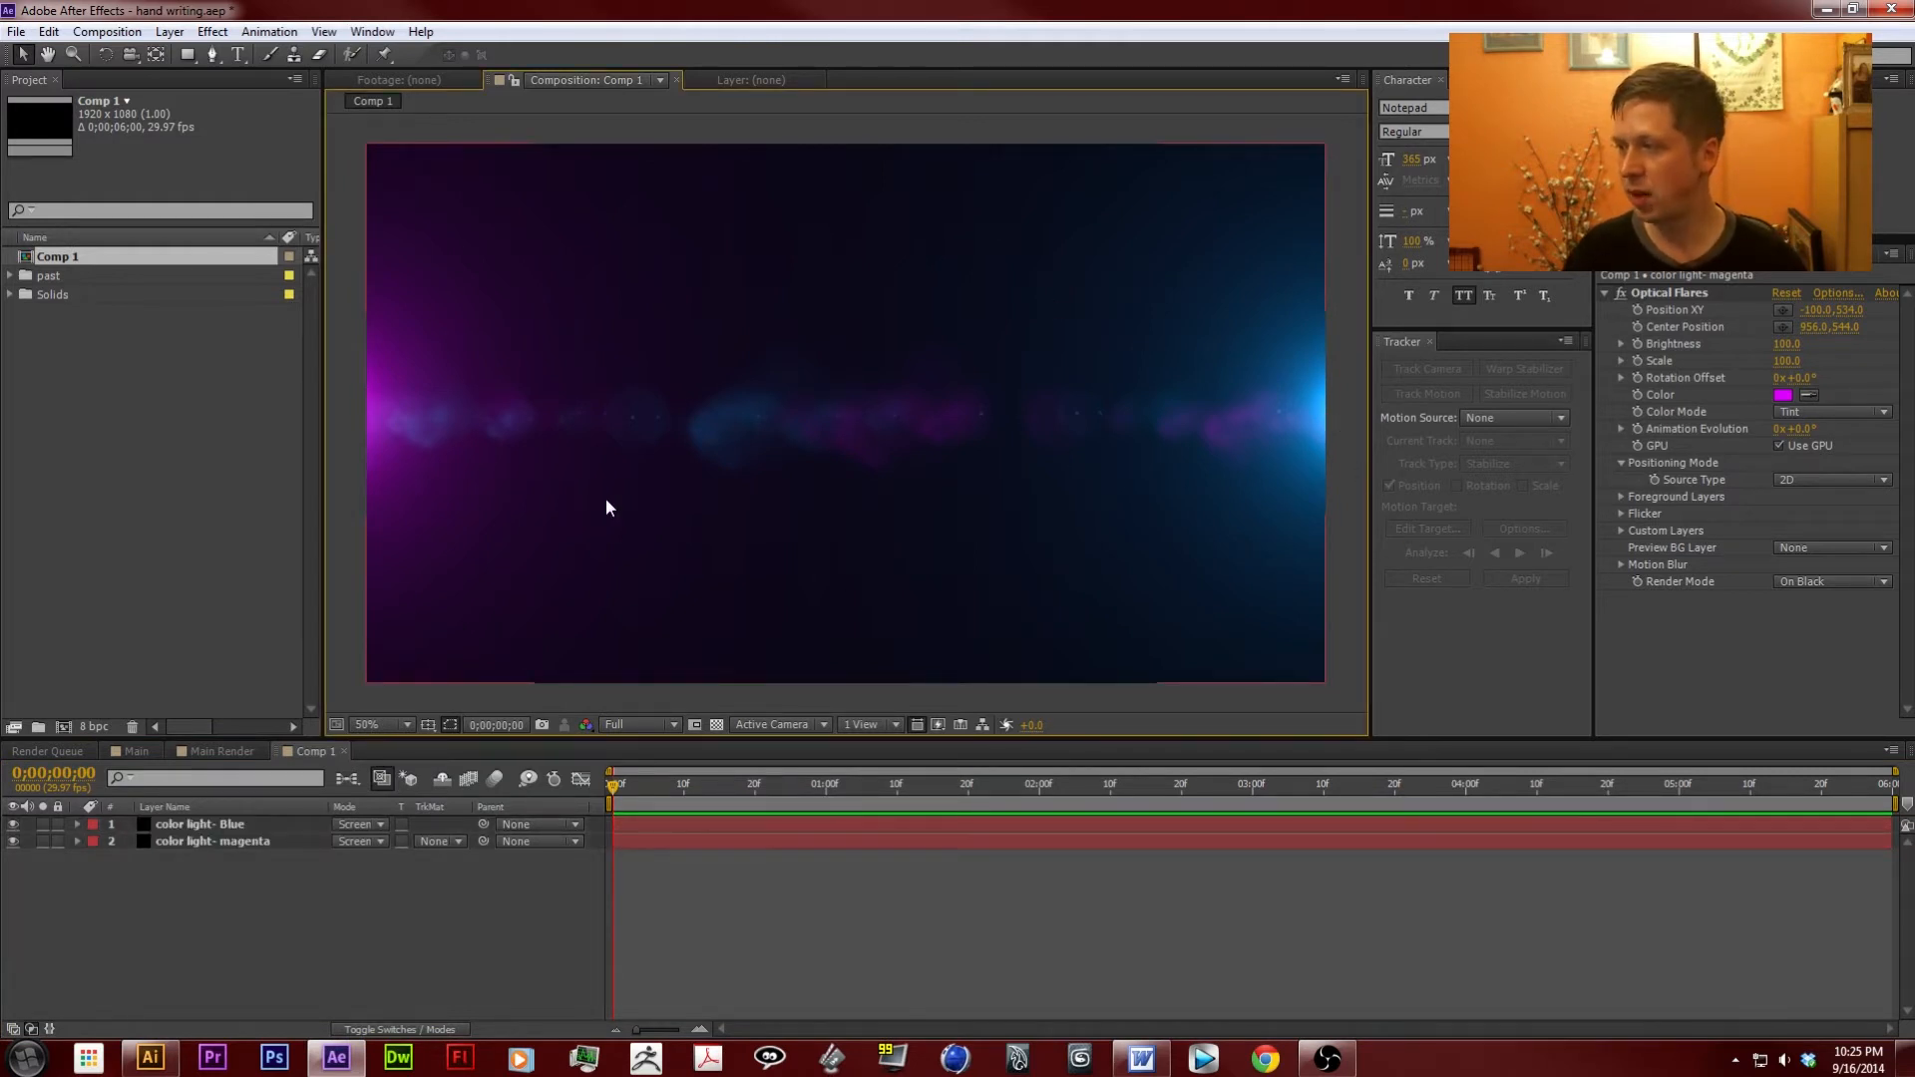
# Create a 1920 x 1080 solid in dark magenta 430042 and place it beneath both light layers.
pyautogui.click(170, 33)
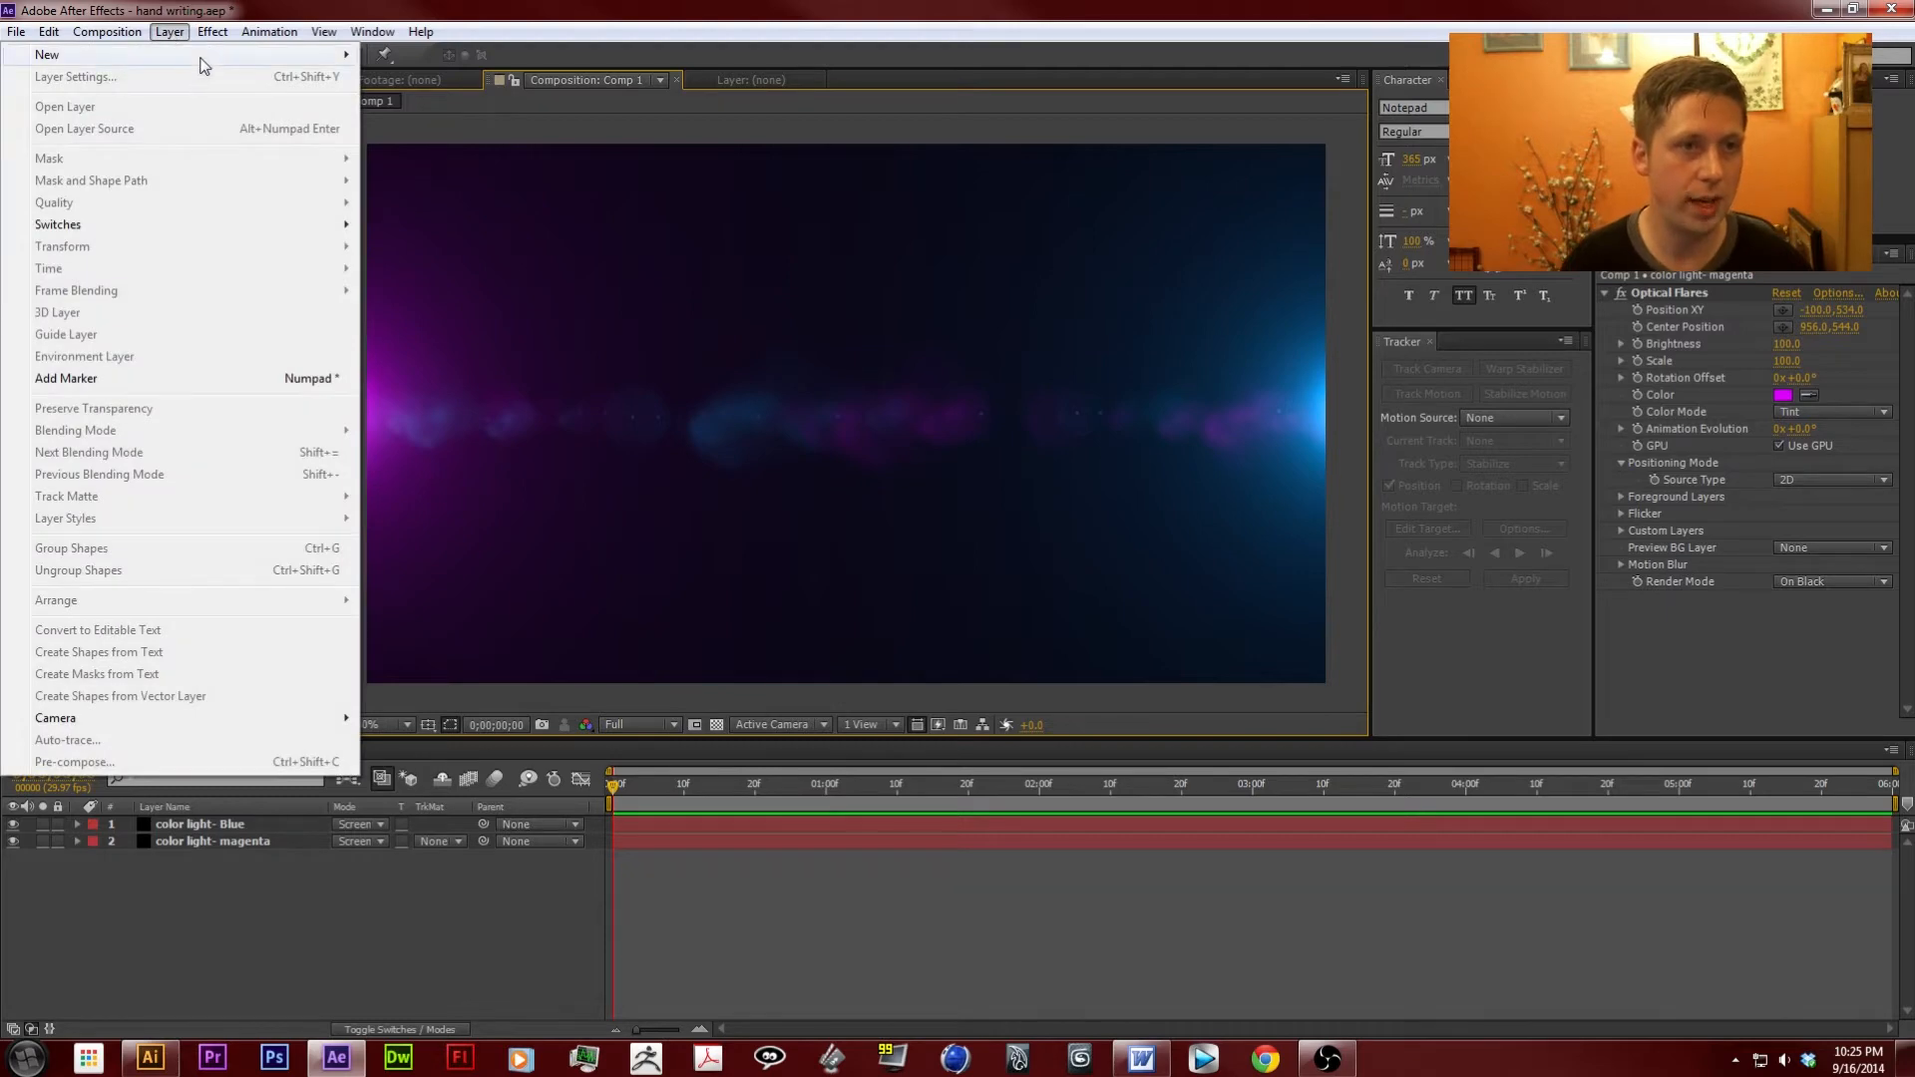
pyautogui.moveTo(149, 55)
pyautogui.click(465, 76)
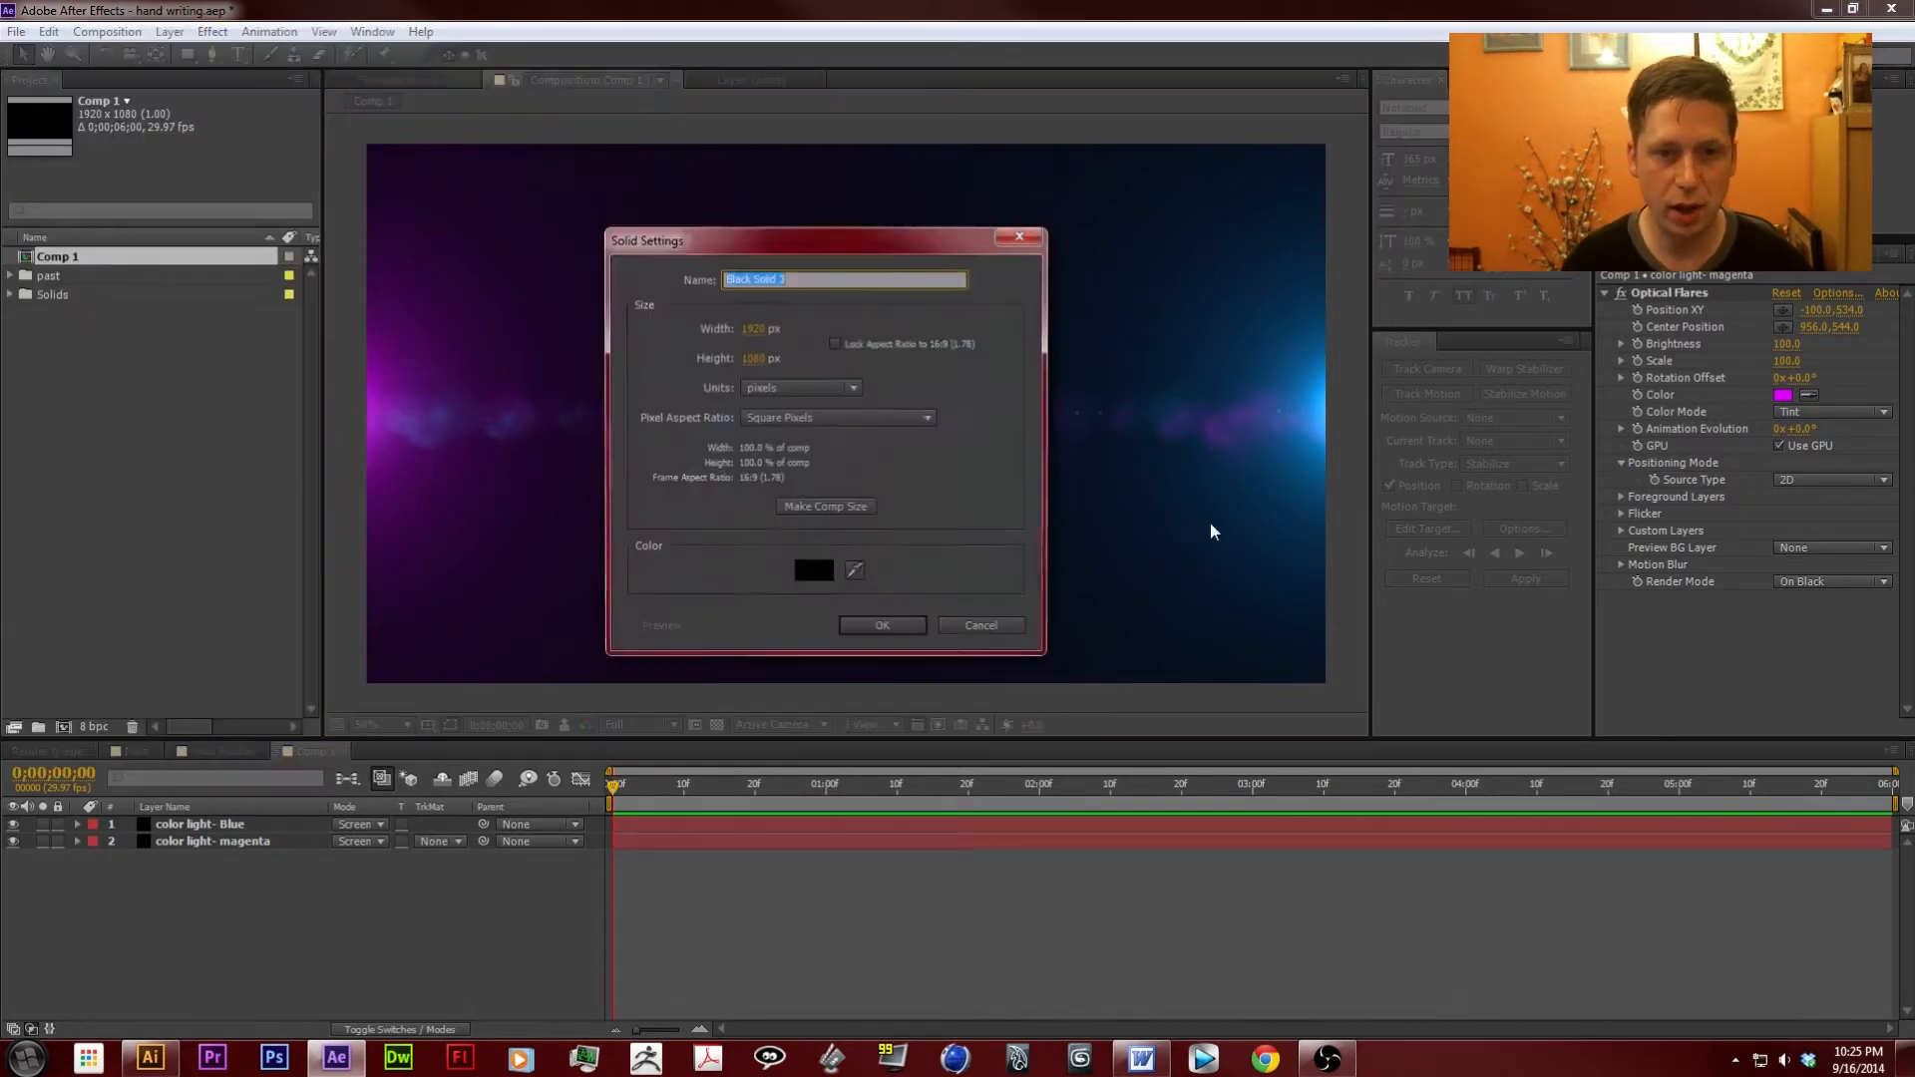
pyautogui.click(812, 570)
pyautogui.moveTo(1679, 396); pyautogui.dragTo(1678, 381)
pyautogui.moveTo(1602, 315); pyautogui.dragTo(1612, 273)
pyautogui.moveTo(1682, 386); pyautogui.dragTo(1672, 465)
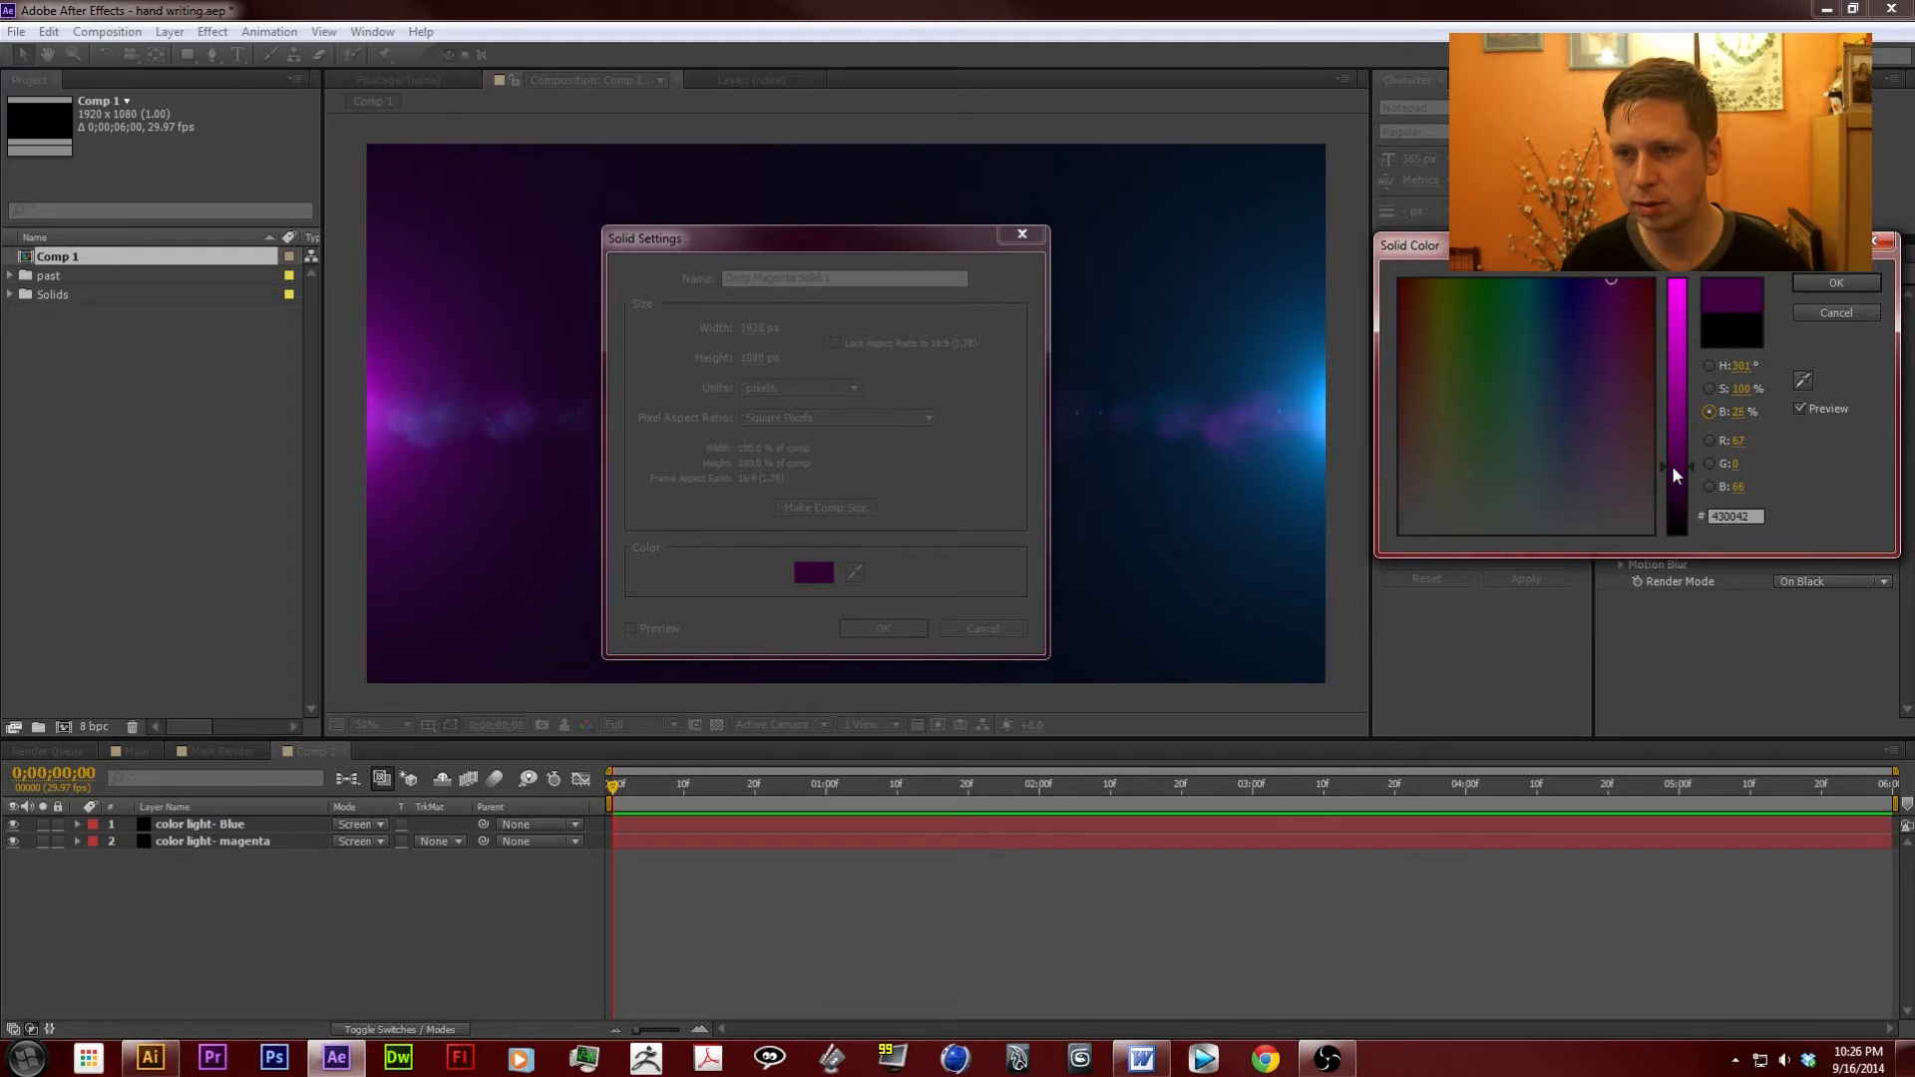
pyautogui.click(1833, 285)
pyautogui.click(883, 627)
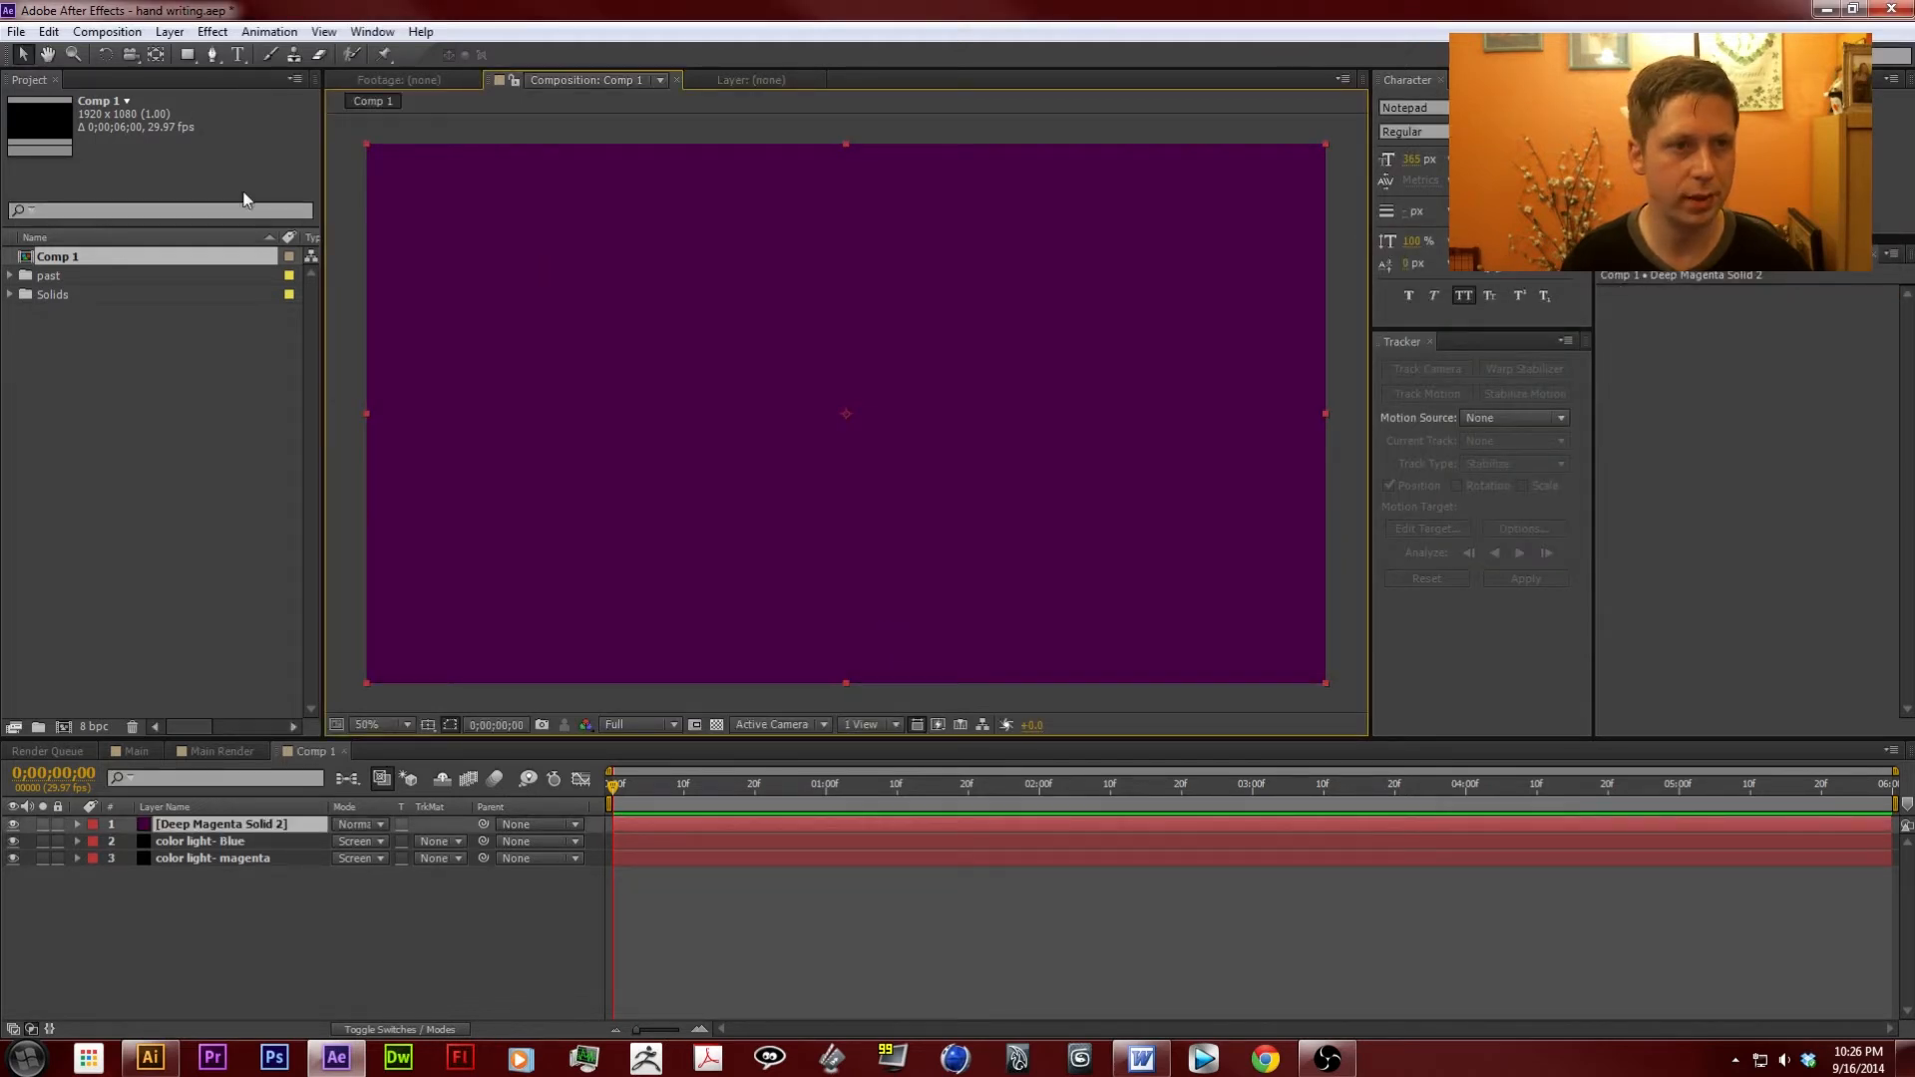
pyautogui.moveTo(230, 828); pyautogui.dragTo(224, 894)
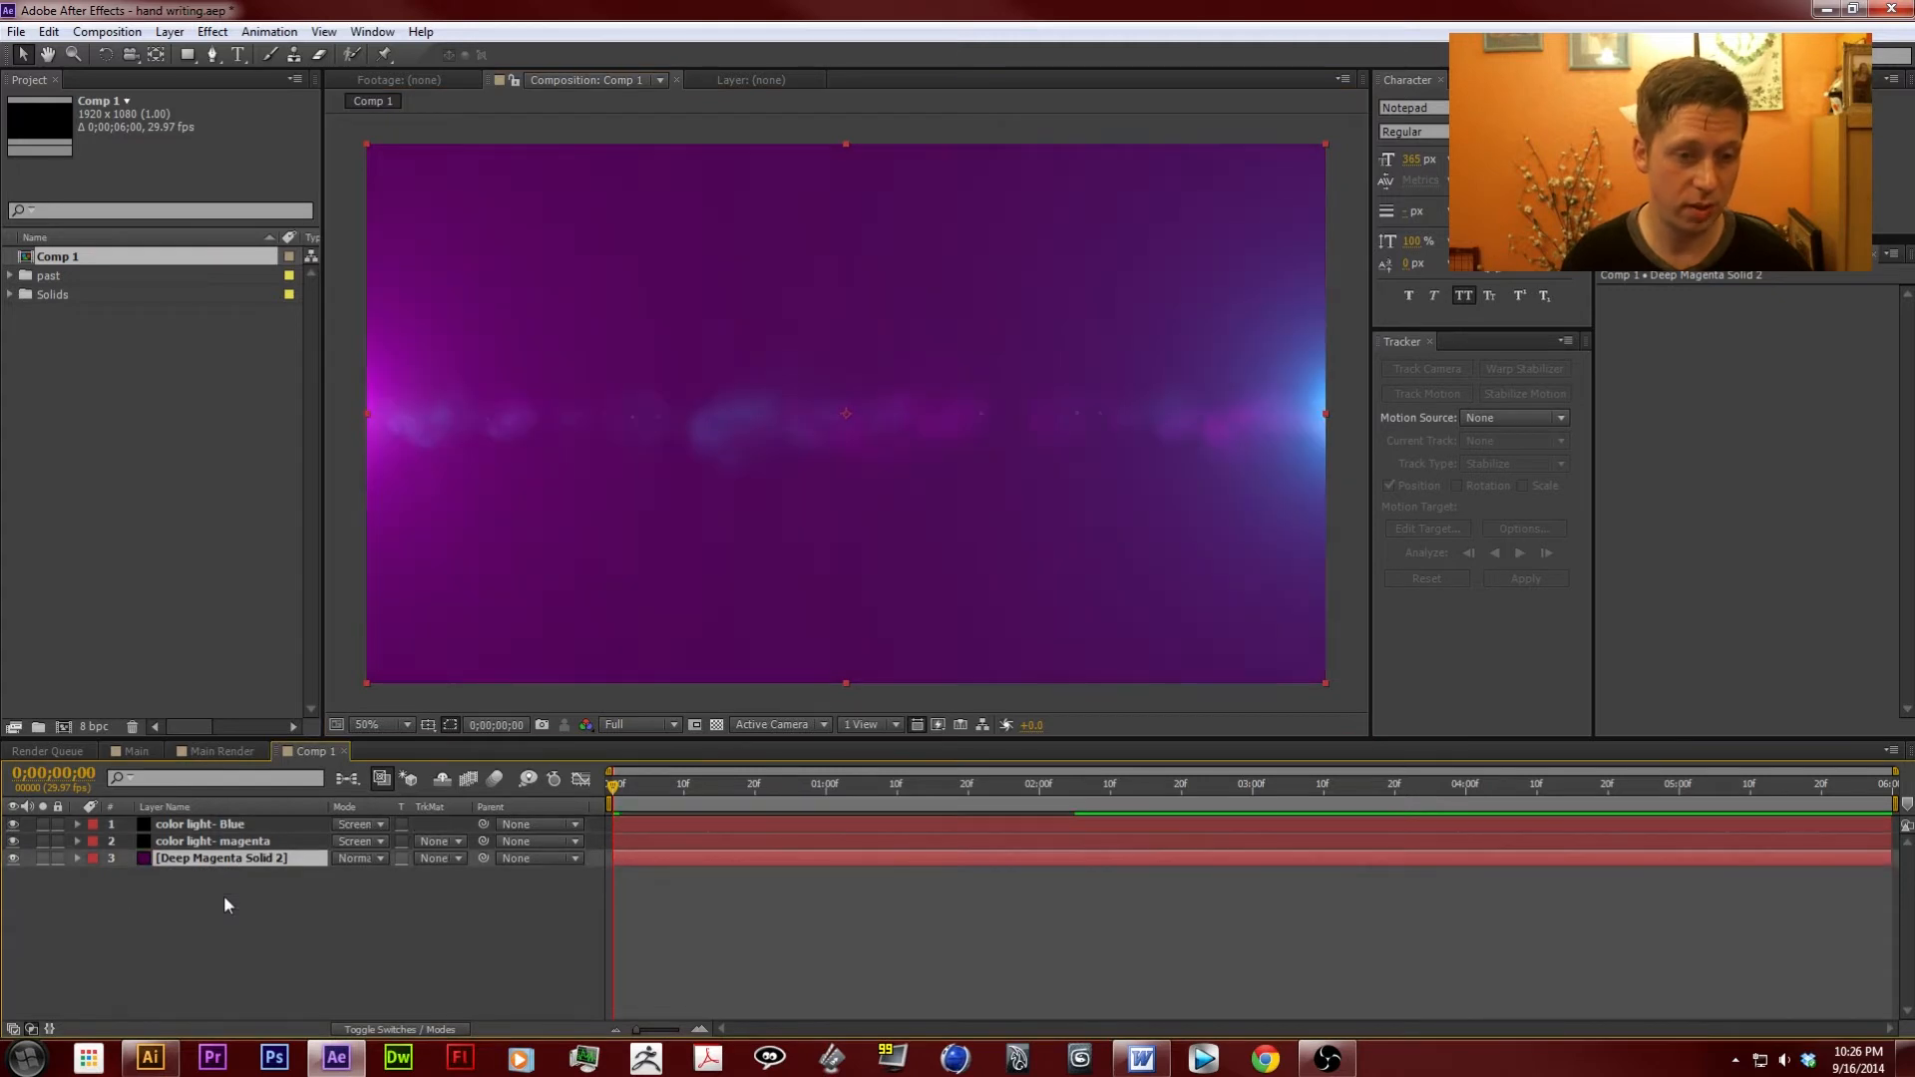
# Draw an elliptical mask on the deep magenta solid that nearly fills the frame.
pyautogui.click(182, 57)
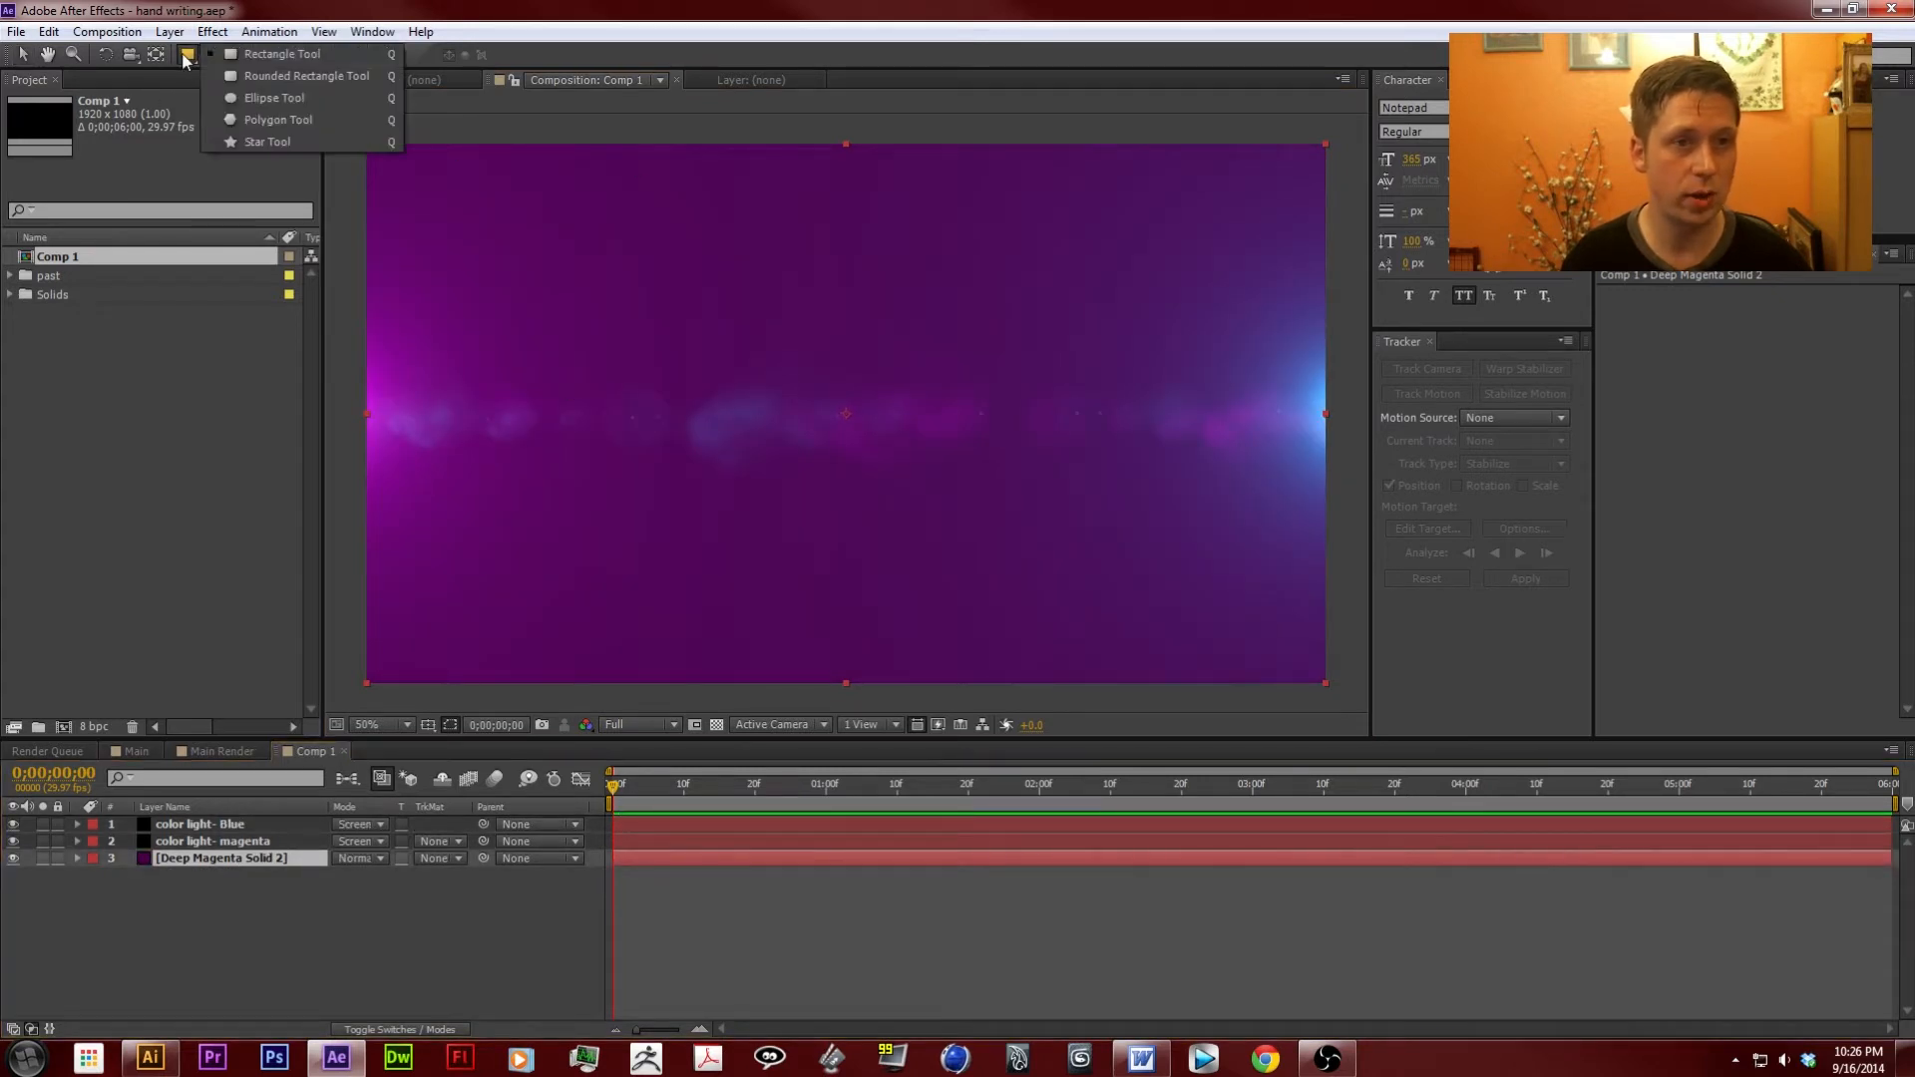
pyautogui.click(279, 98)
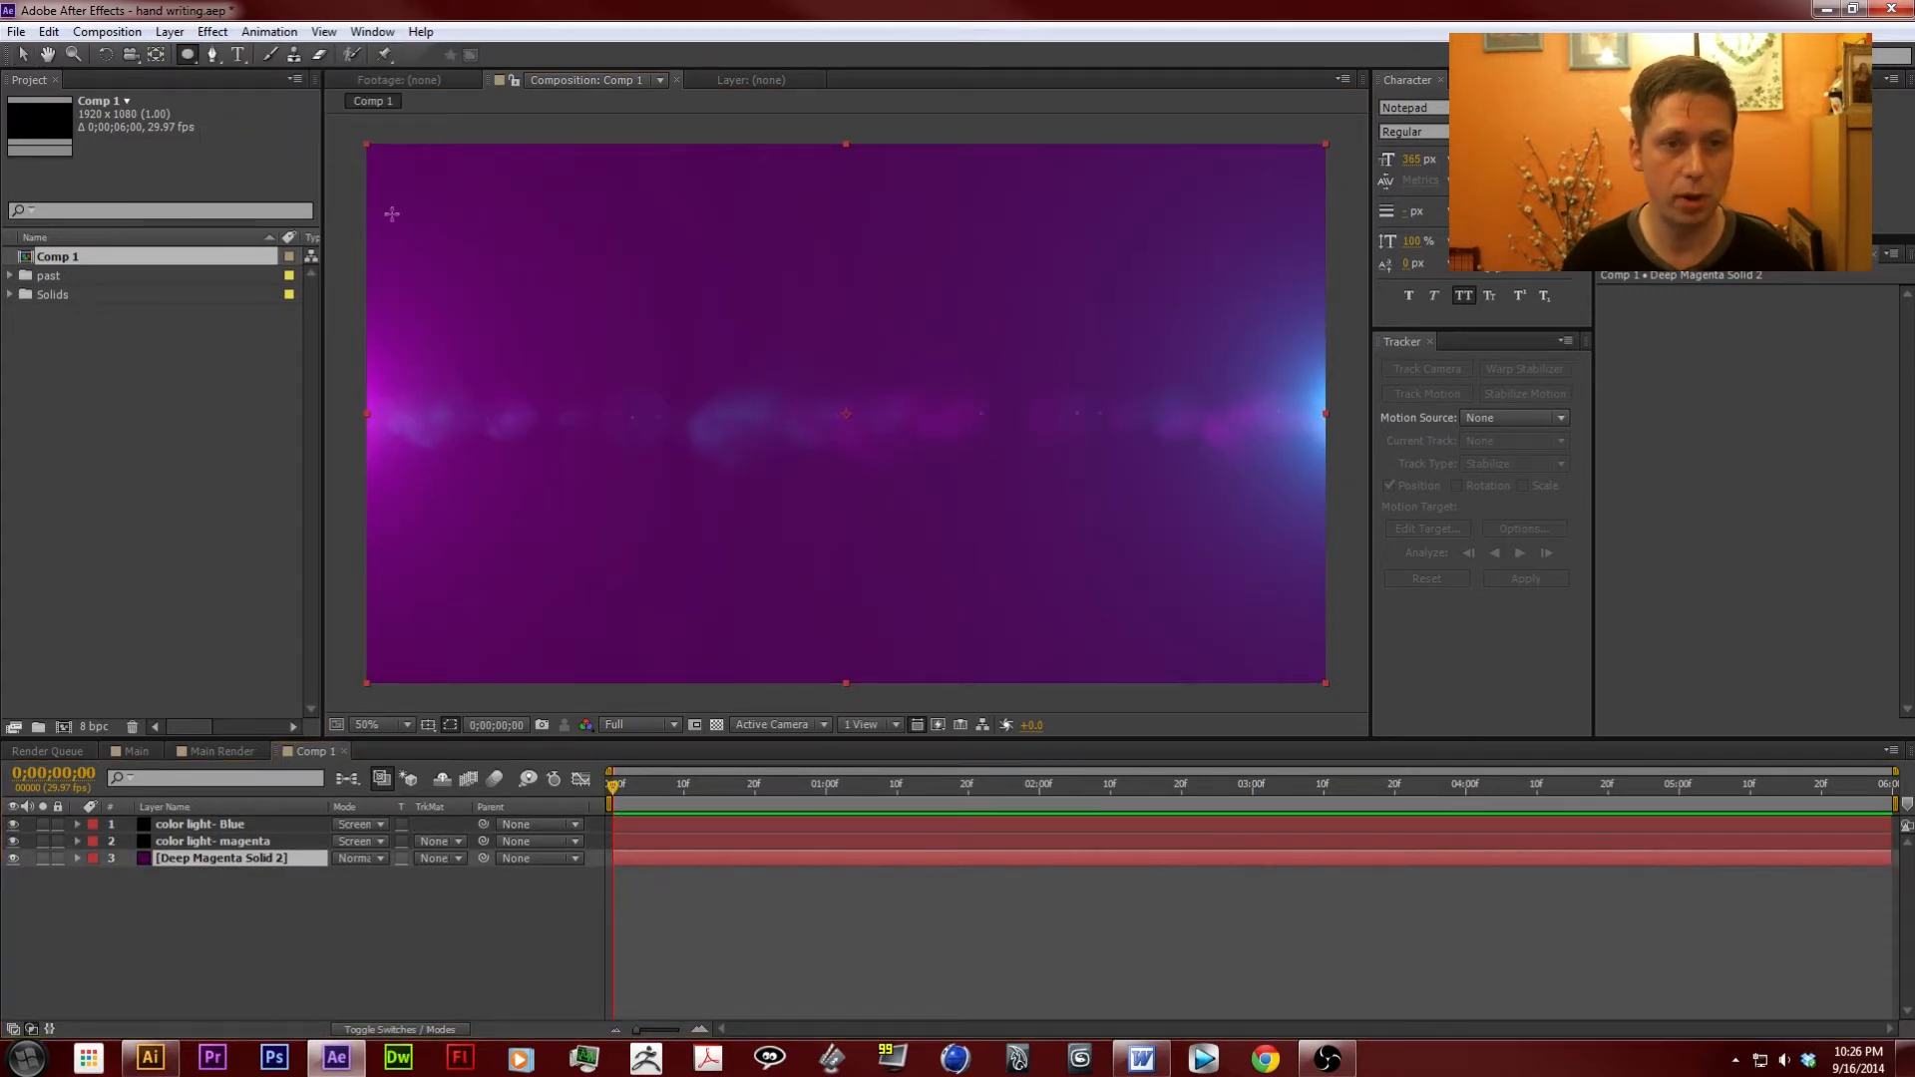
pyautogui.moveTo(391, 212)
pyautogui.mouseDown()
pyautogui.moveTo(598, 355)
pyautogui.moveTo(813, 414)
pyautogui.mouseUp()
pyautogui.moveTo(946, 449)
pyautogui.mouseDown()
pyautogui.moveTo(1205, 624)
pyautogui.moveTo(1163, 552)
pyautogui.moveTo(1319, 668)
pyautogui.mouseUp()
pyautogui.click(22, 54)
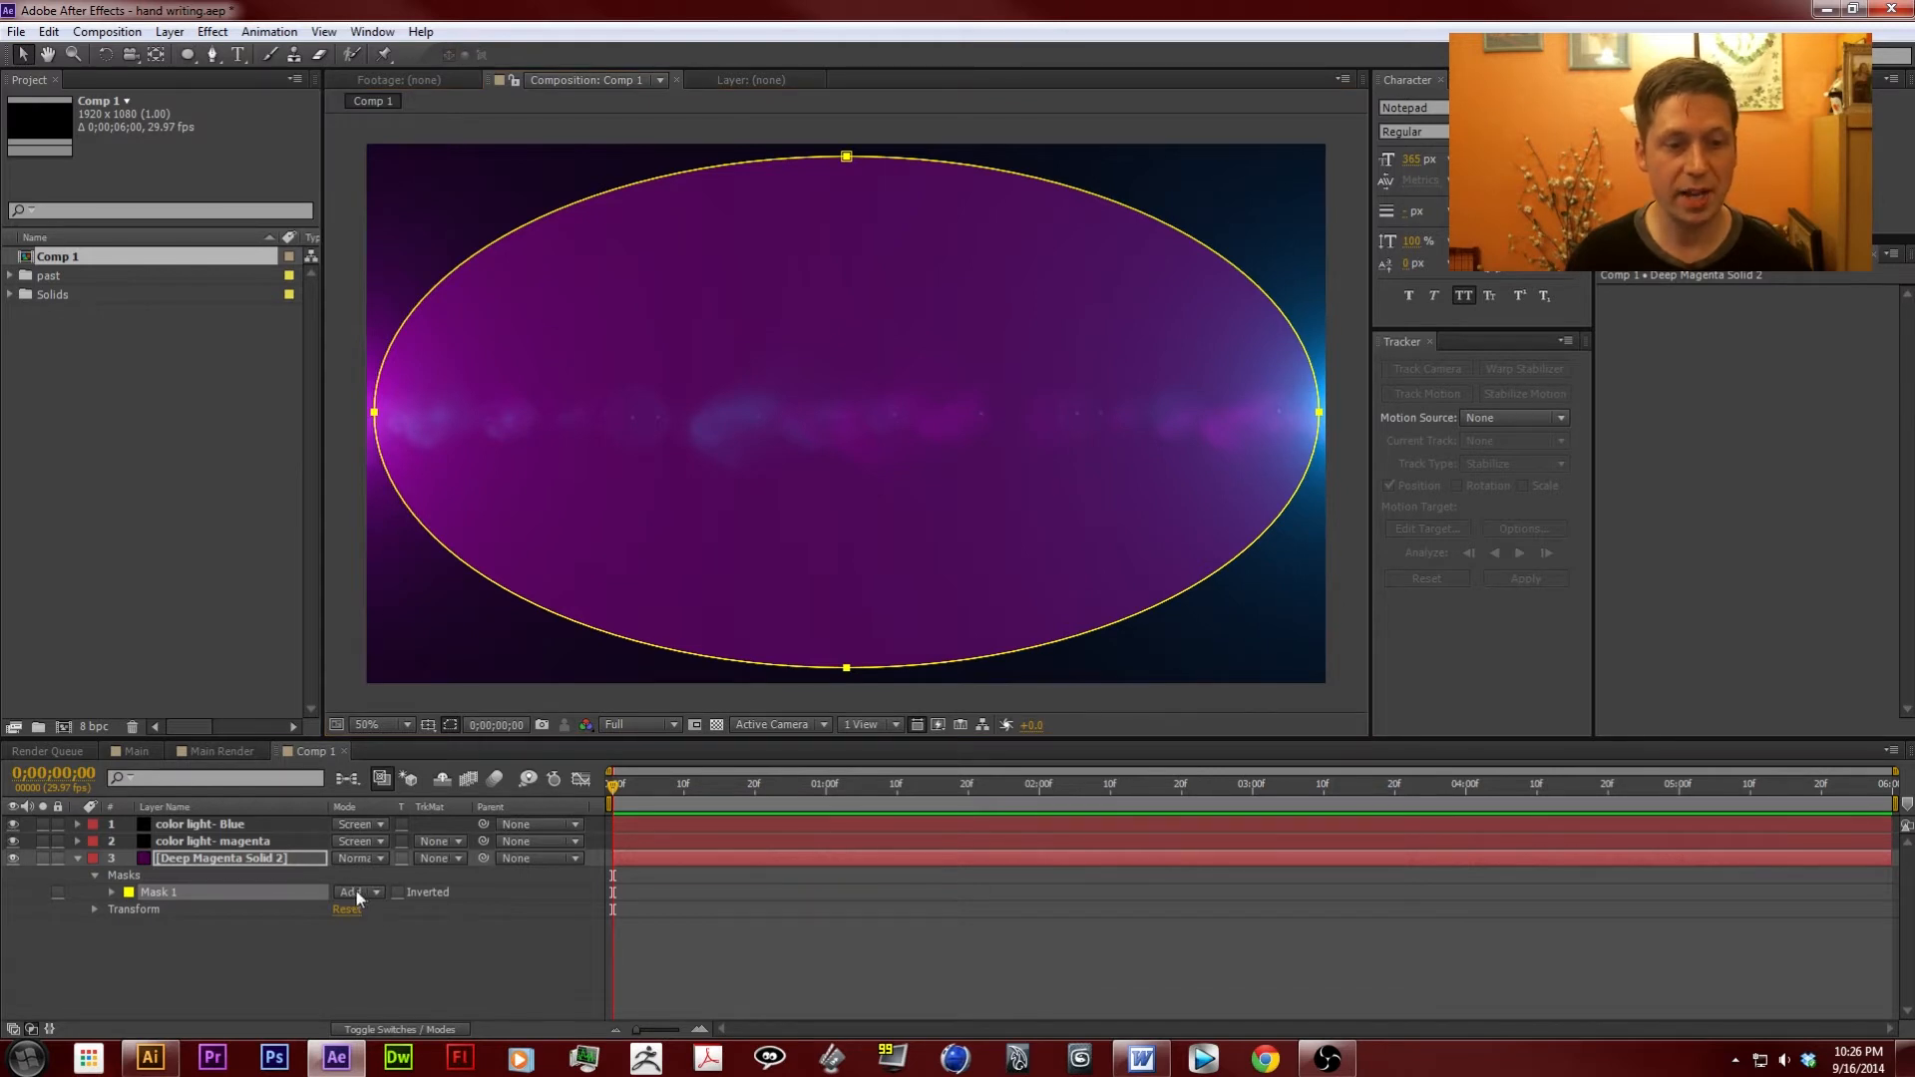
# Set the solid's ellipse mask to Subtract and feather it by 1000 pixels.
pyautogui.click(357, 893)
pyautogui.click(389, 783)
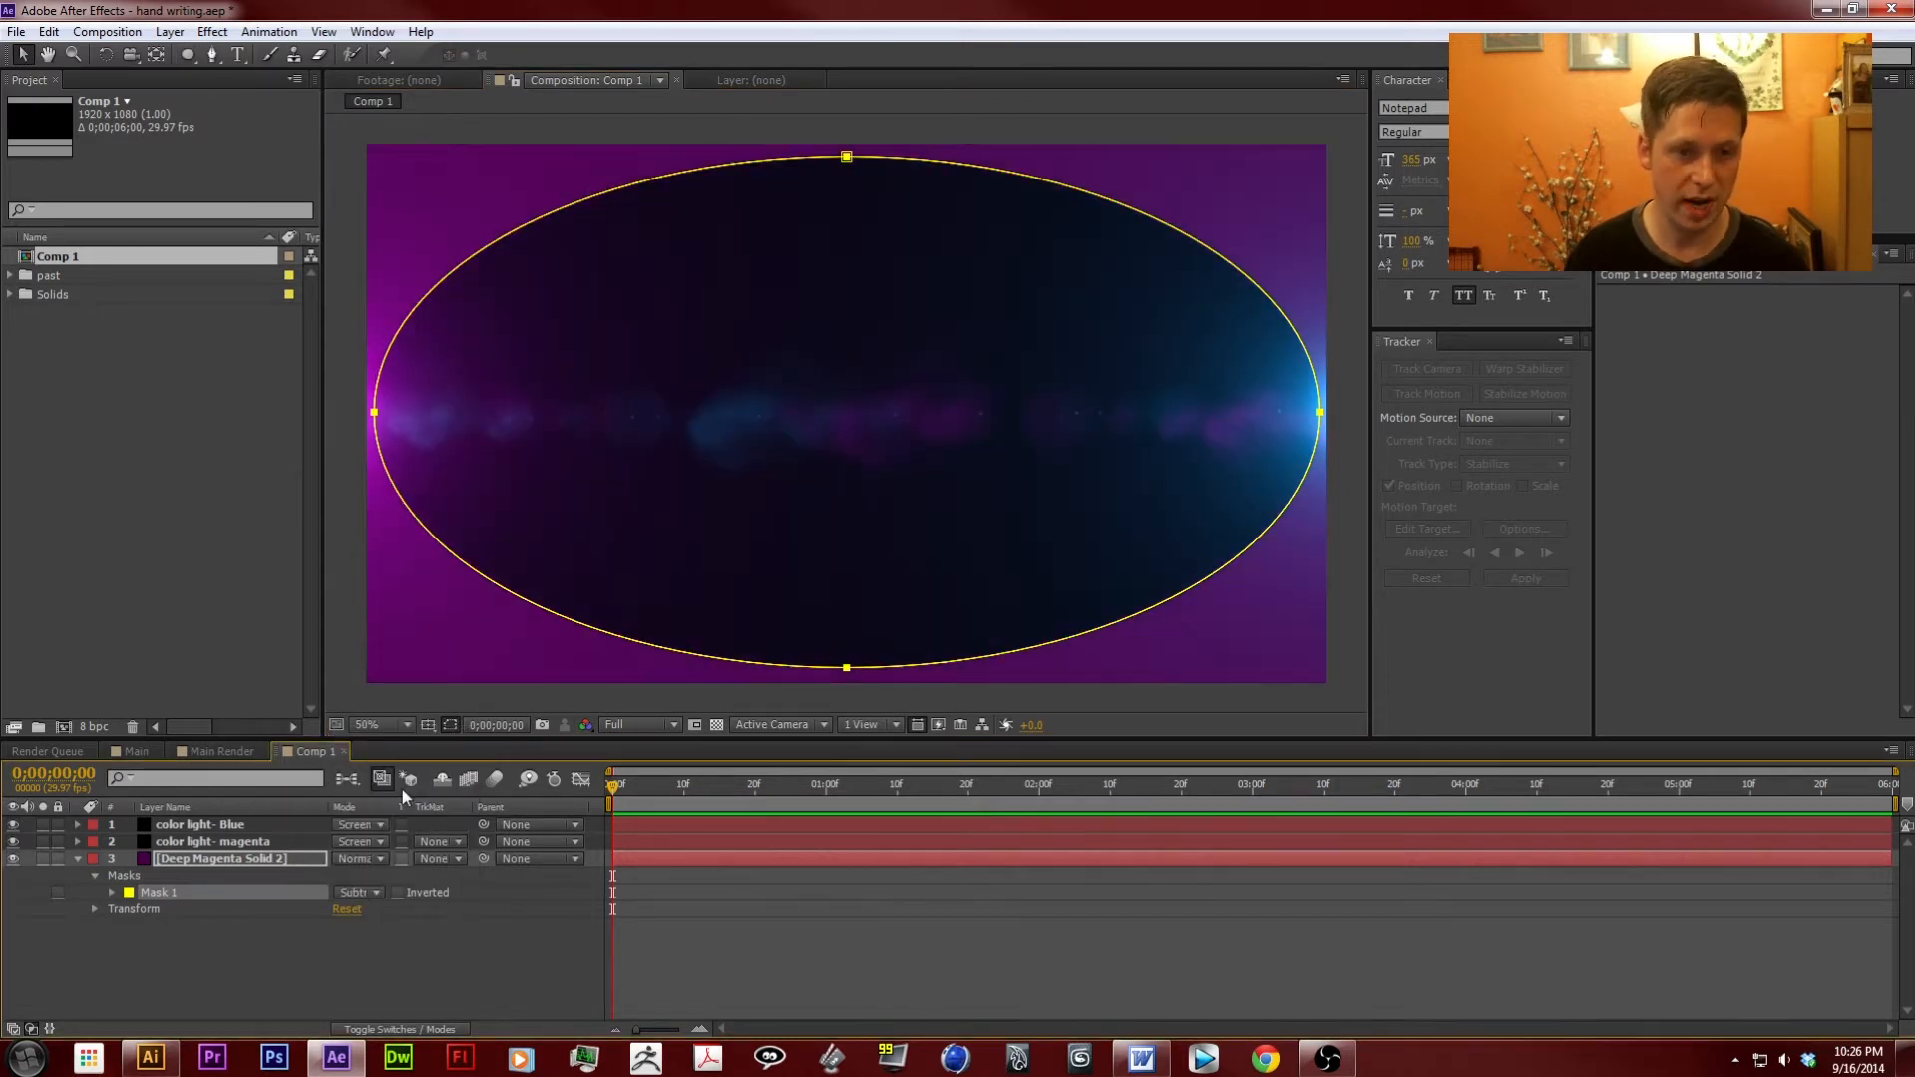
pyautogui.click(112, 893)
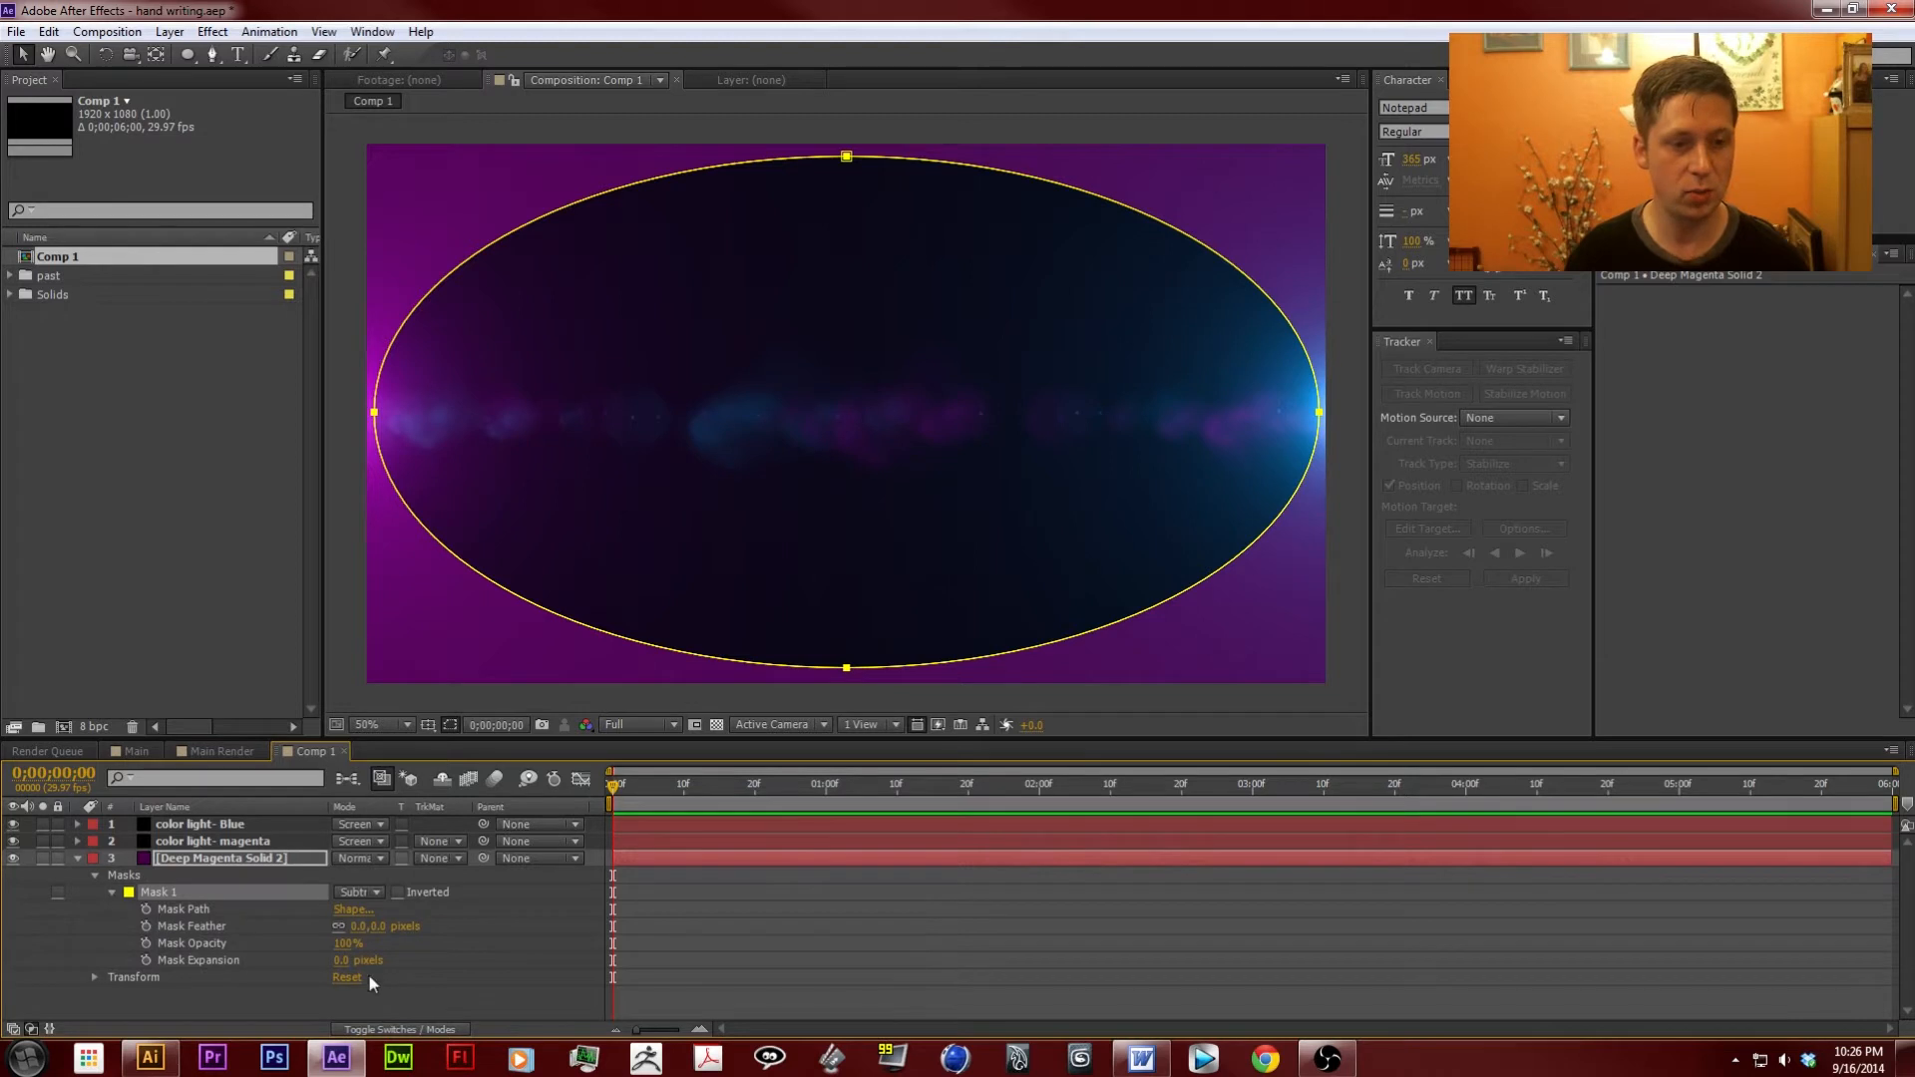
pyautogui.moveTo(351, 934); pyautogui.dragTo(1011, 917)
pyautogui.moveTo(1302, 917); pyautogui.dragTo(1426, 918)
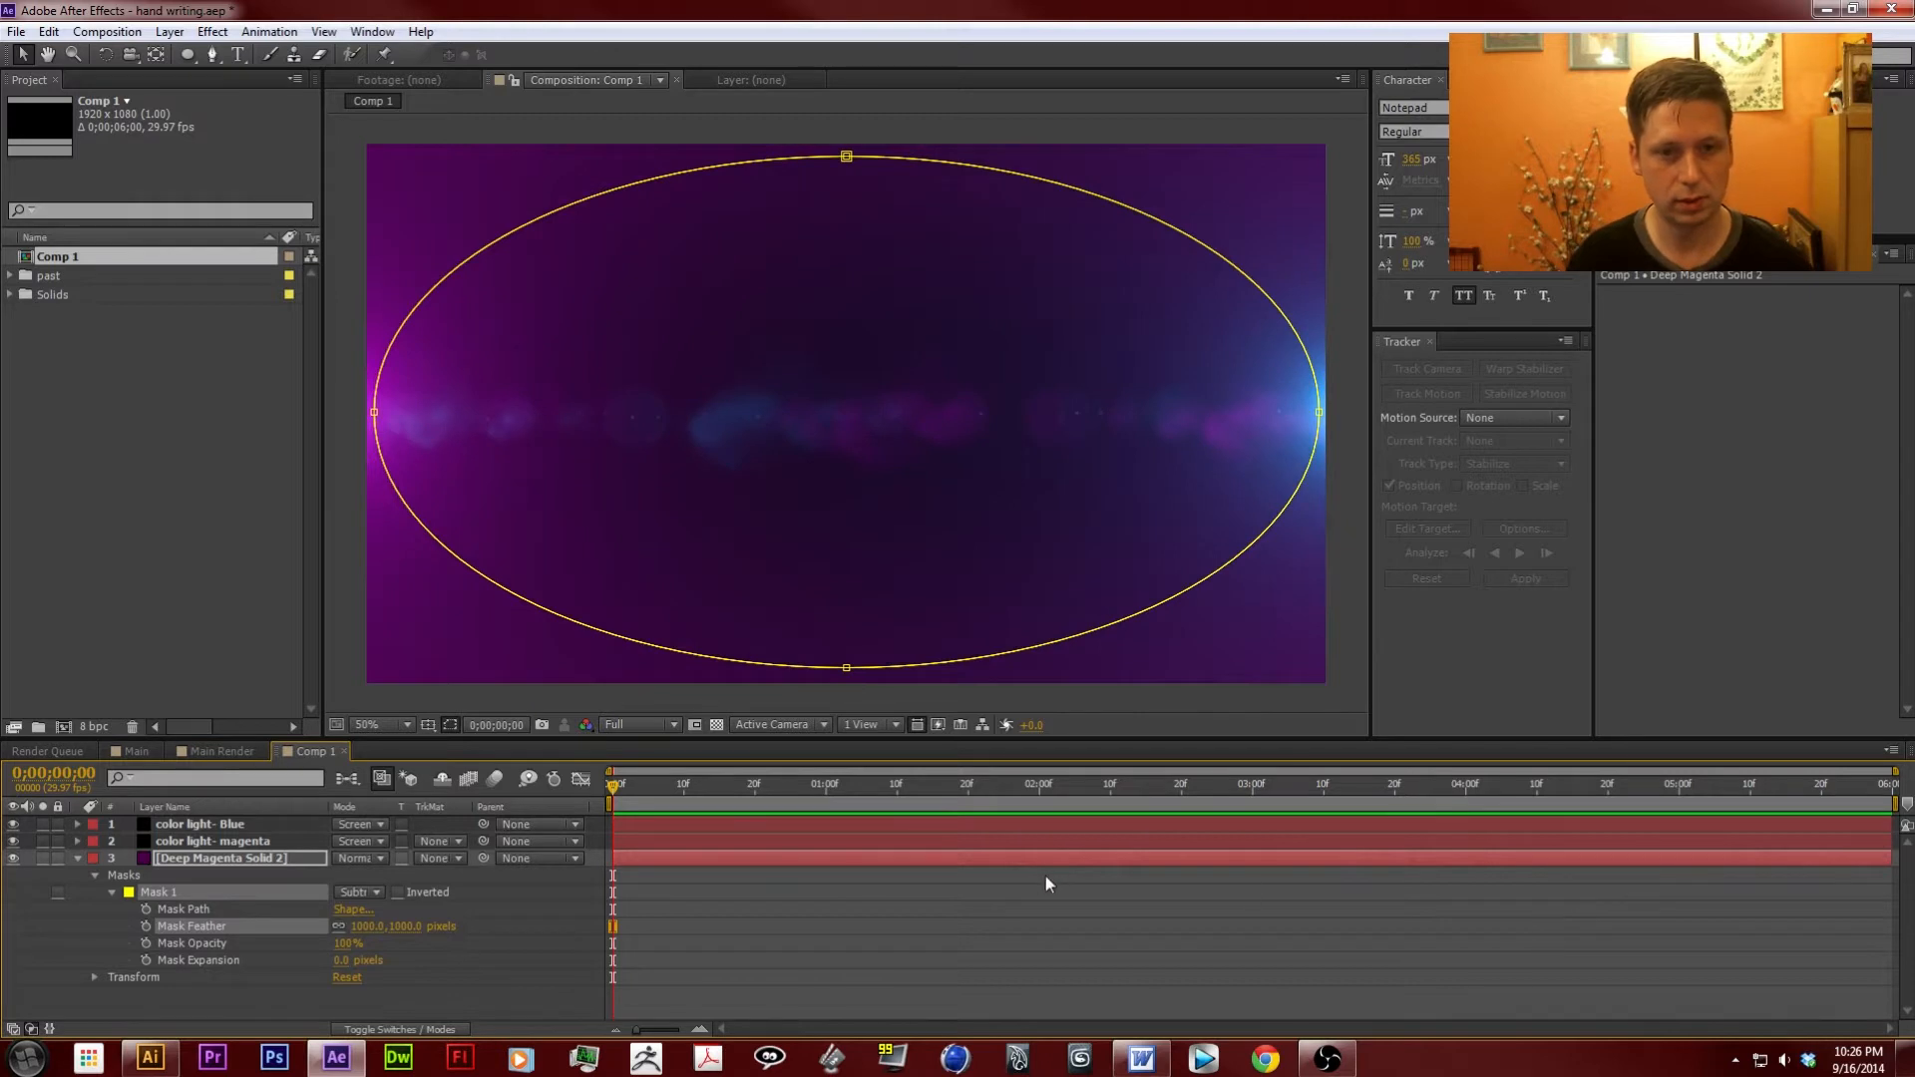
# Lower the deep magenta solid's opacity to 33% and collapse the layer's properties.
pyautogui.click(94, 977)
pyautogui.moveTo(344, 1015)
pyautogui.mouseDown()
pyautogui.moveTo(319, 1016)
pyautogui.moveTo(334, 997)
pyautogui.mouseUp()
pyautogui.click(1332, 696)
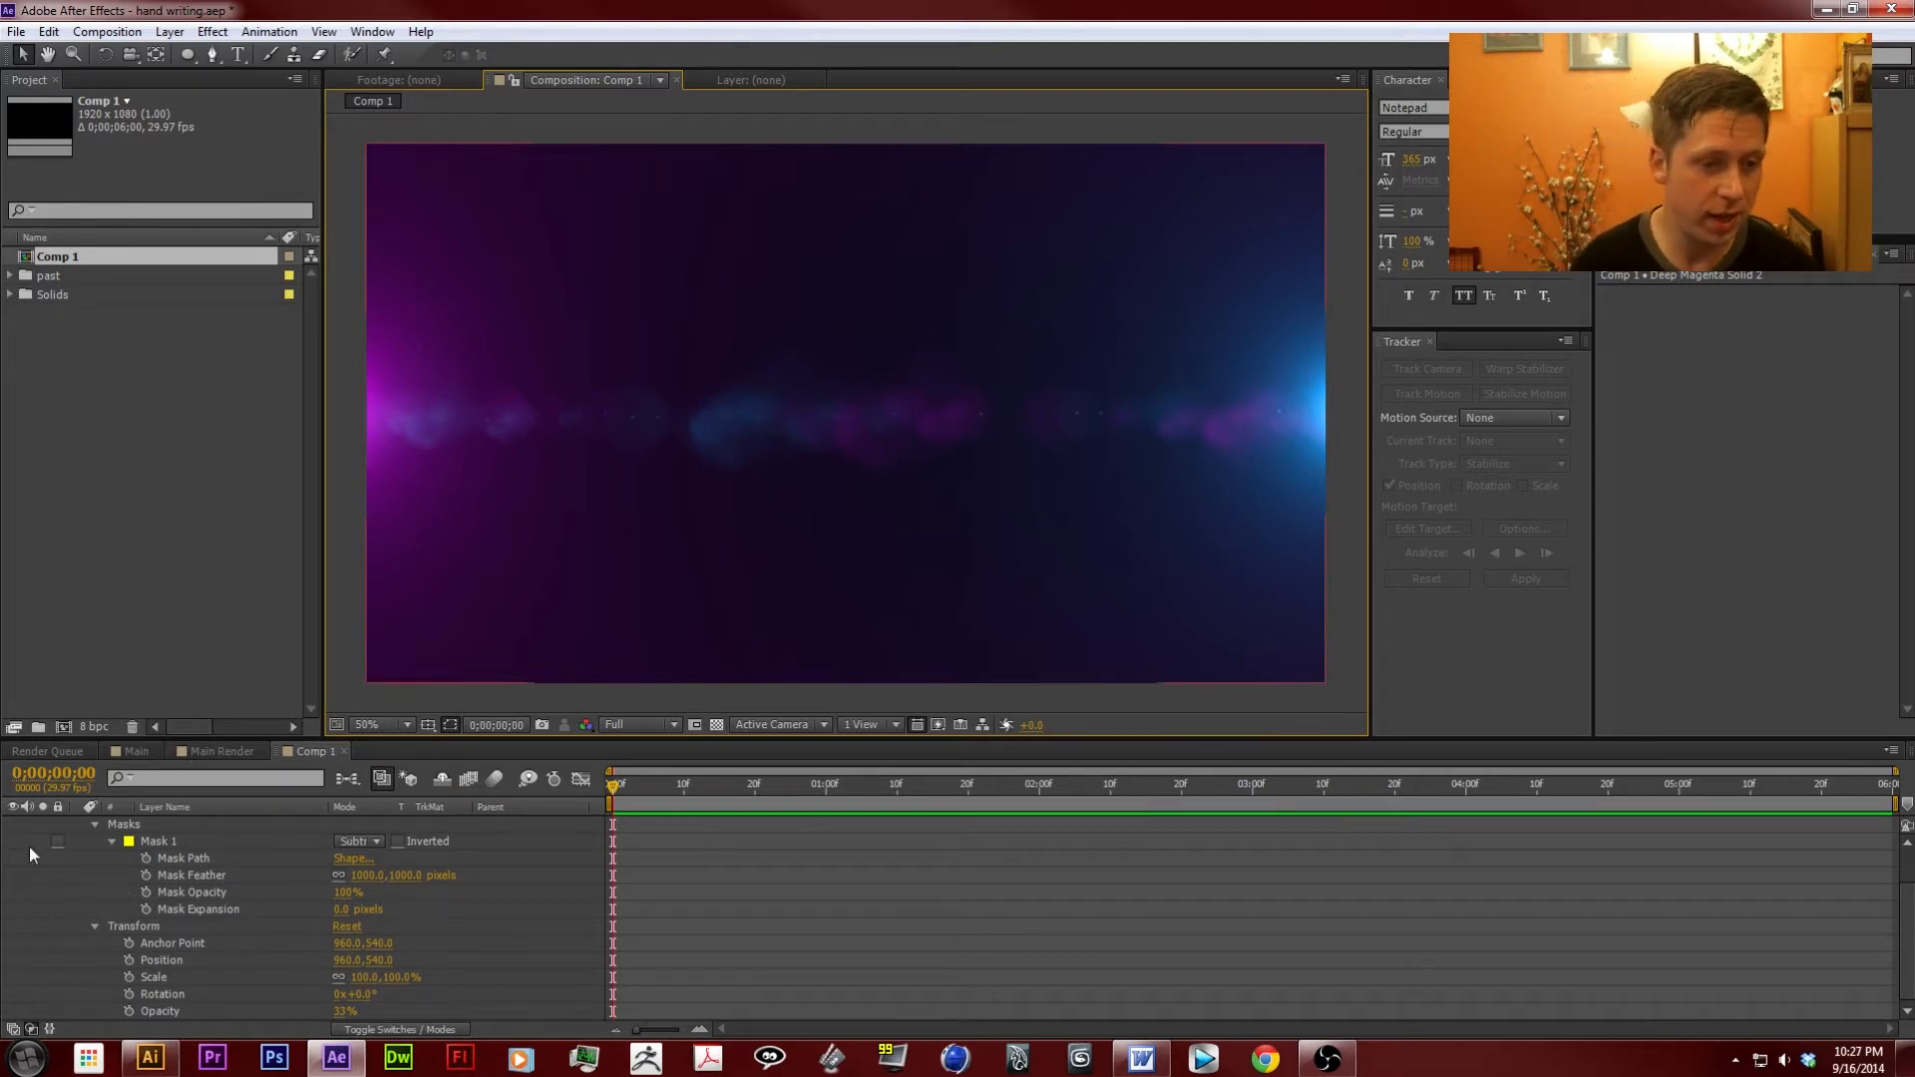
pyautogui.click(95, 825)
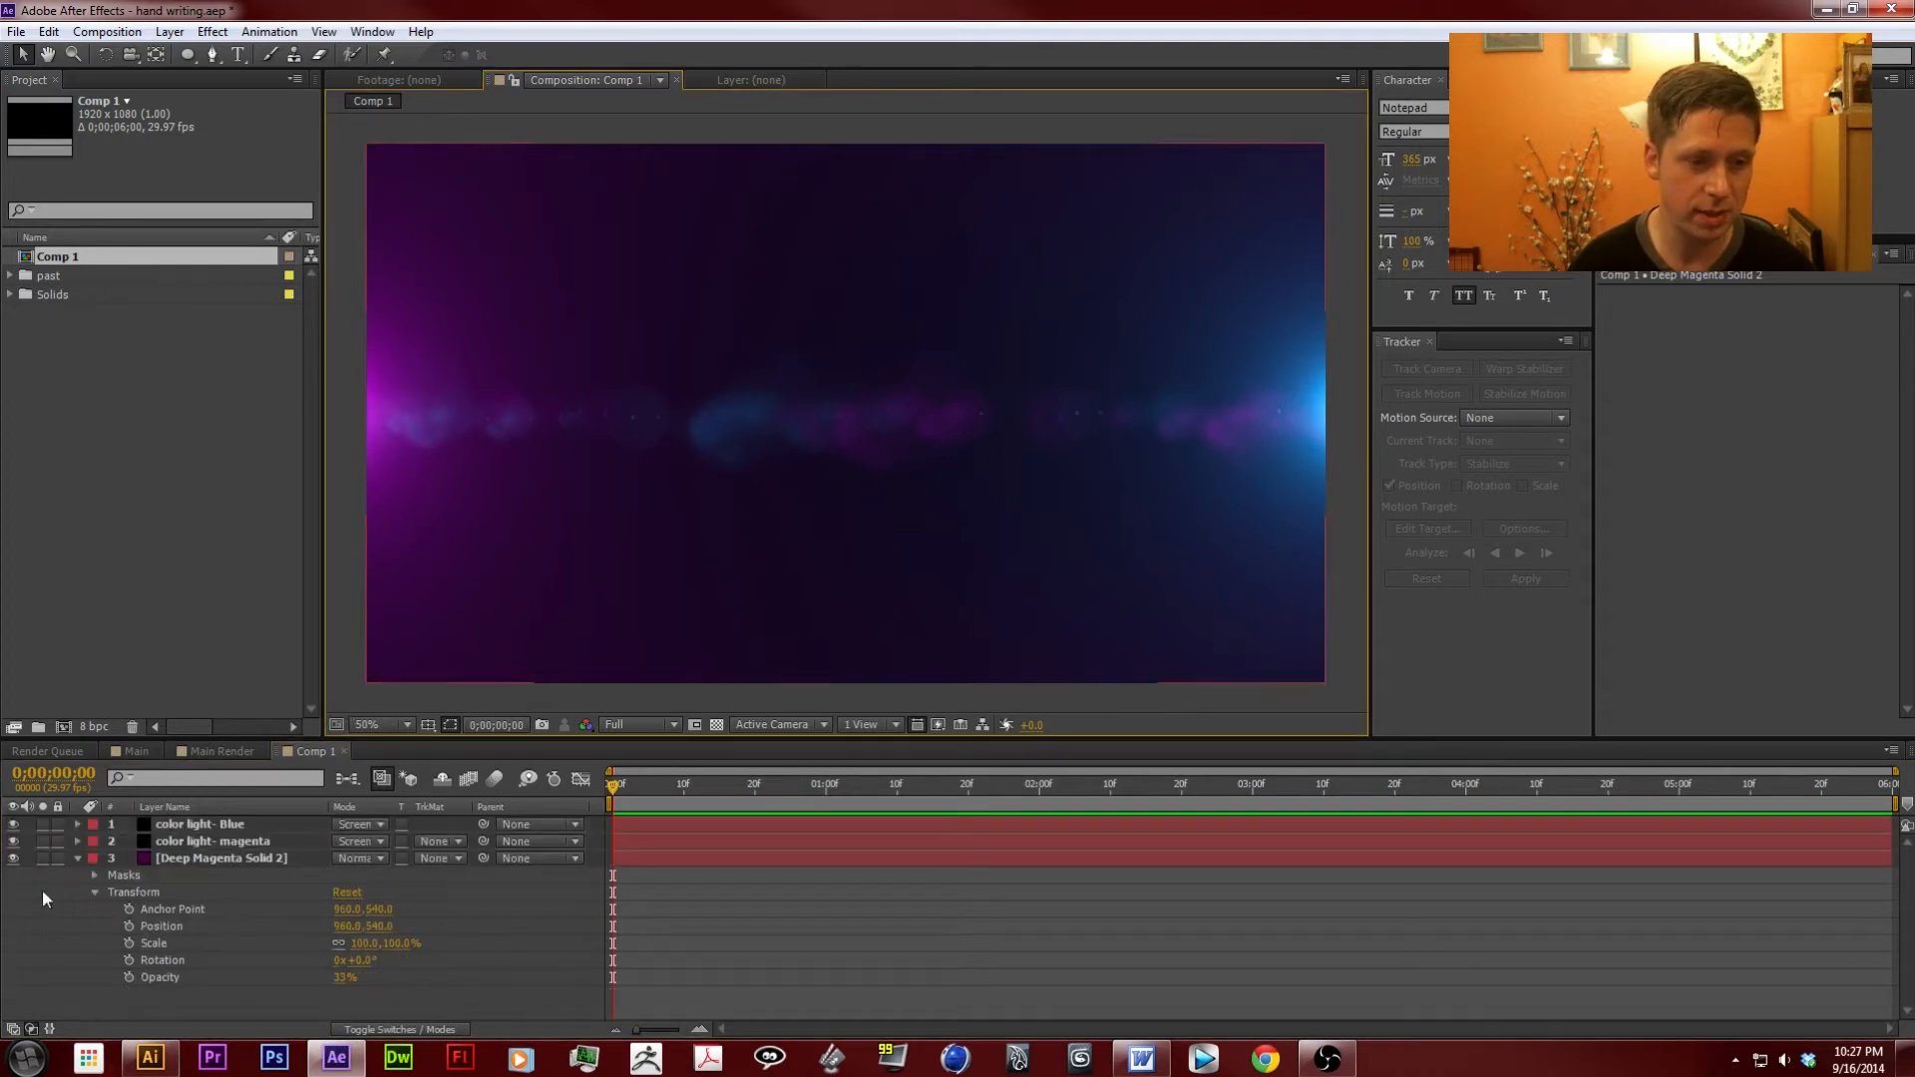
pyautogui.click(78, 858)
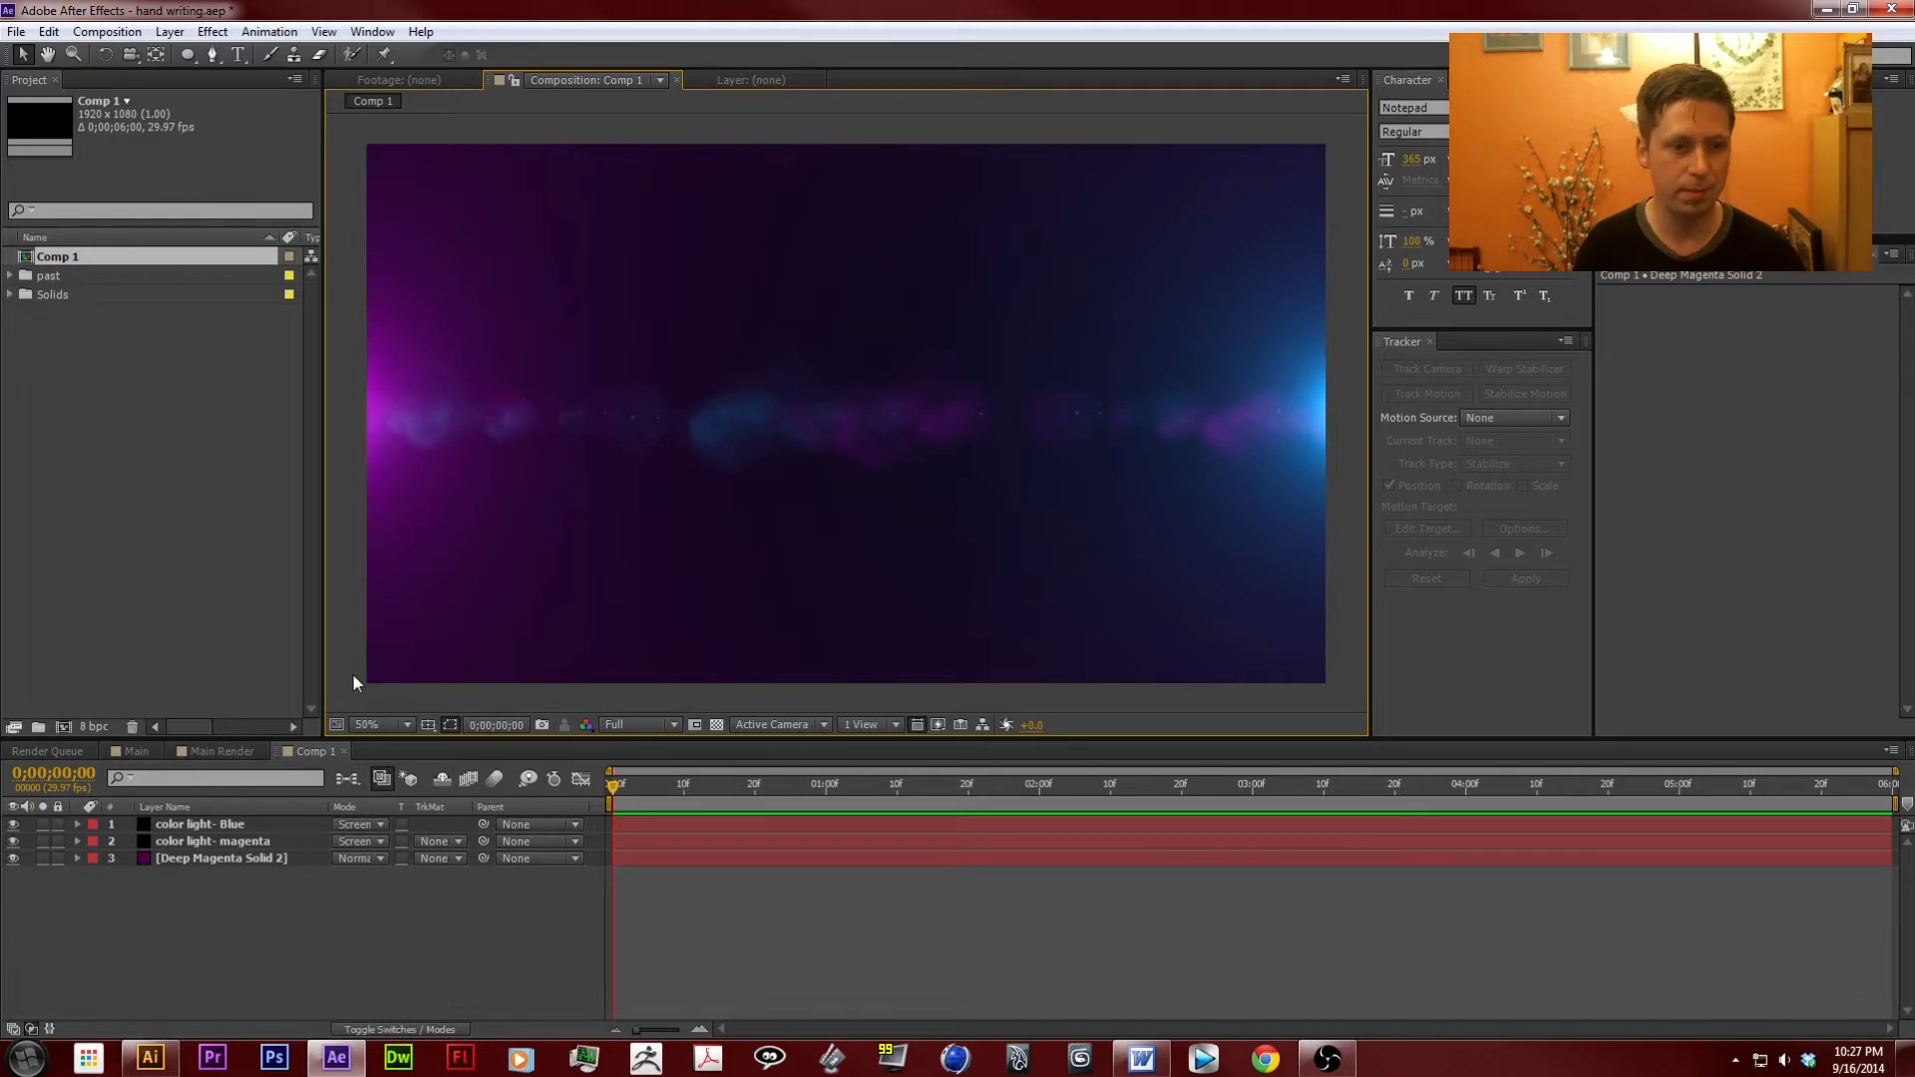
# Give the blue light's flare a smooth flicker with speed 30 and amount 35.
pyautogui.click(217, 829)
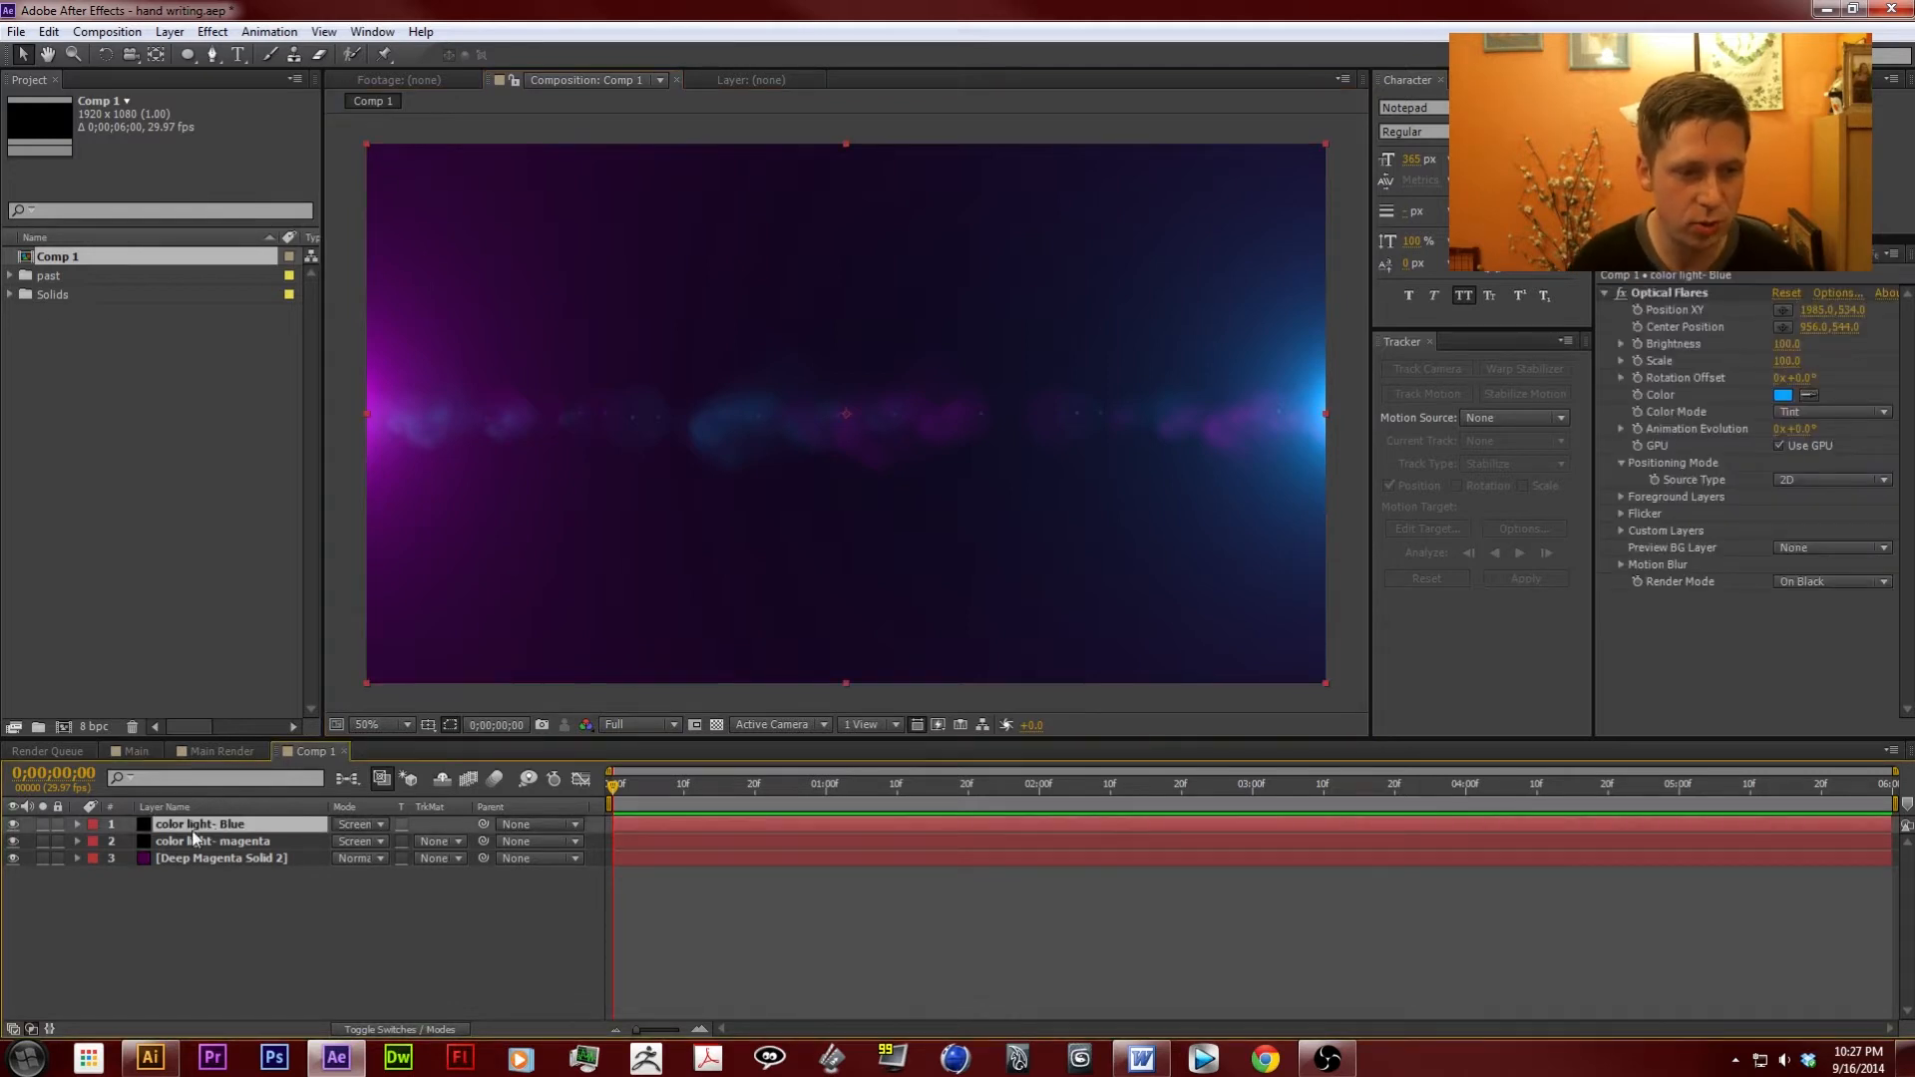
pyautogui.click(1622, 513)
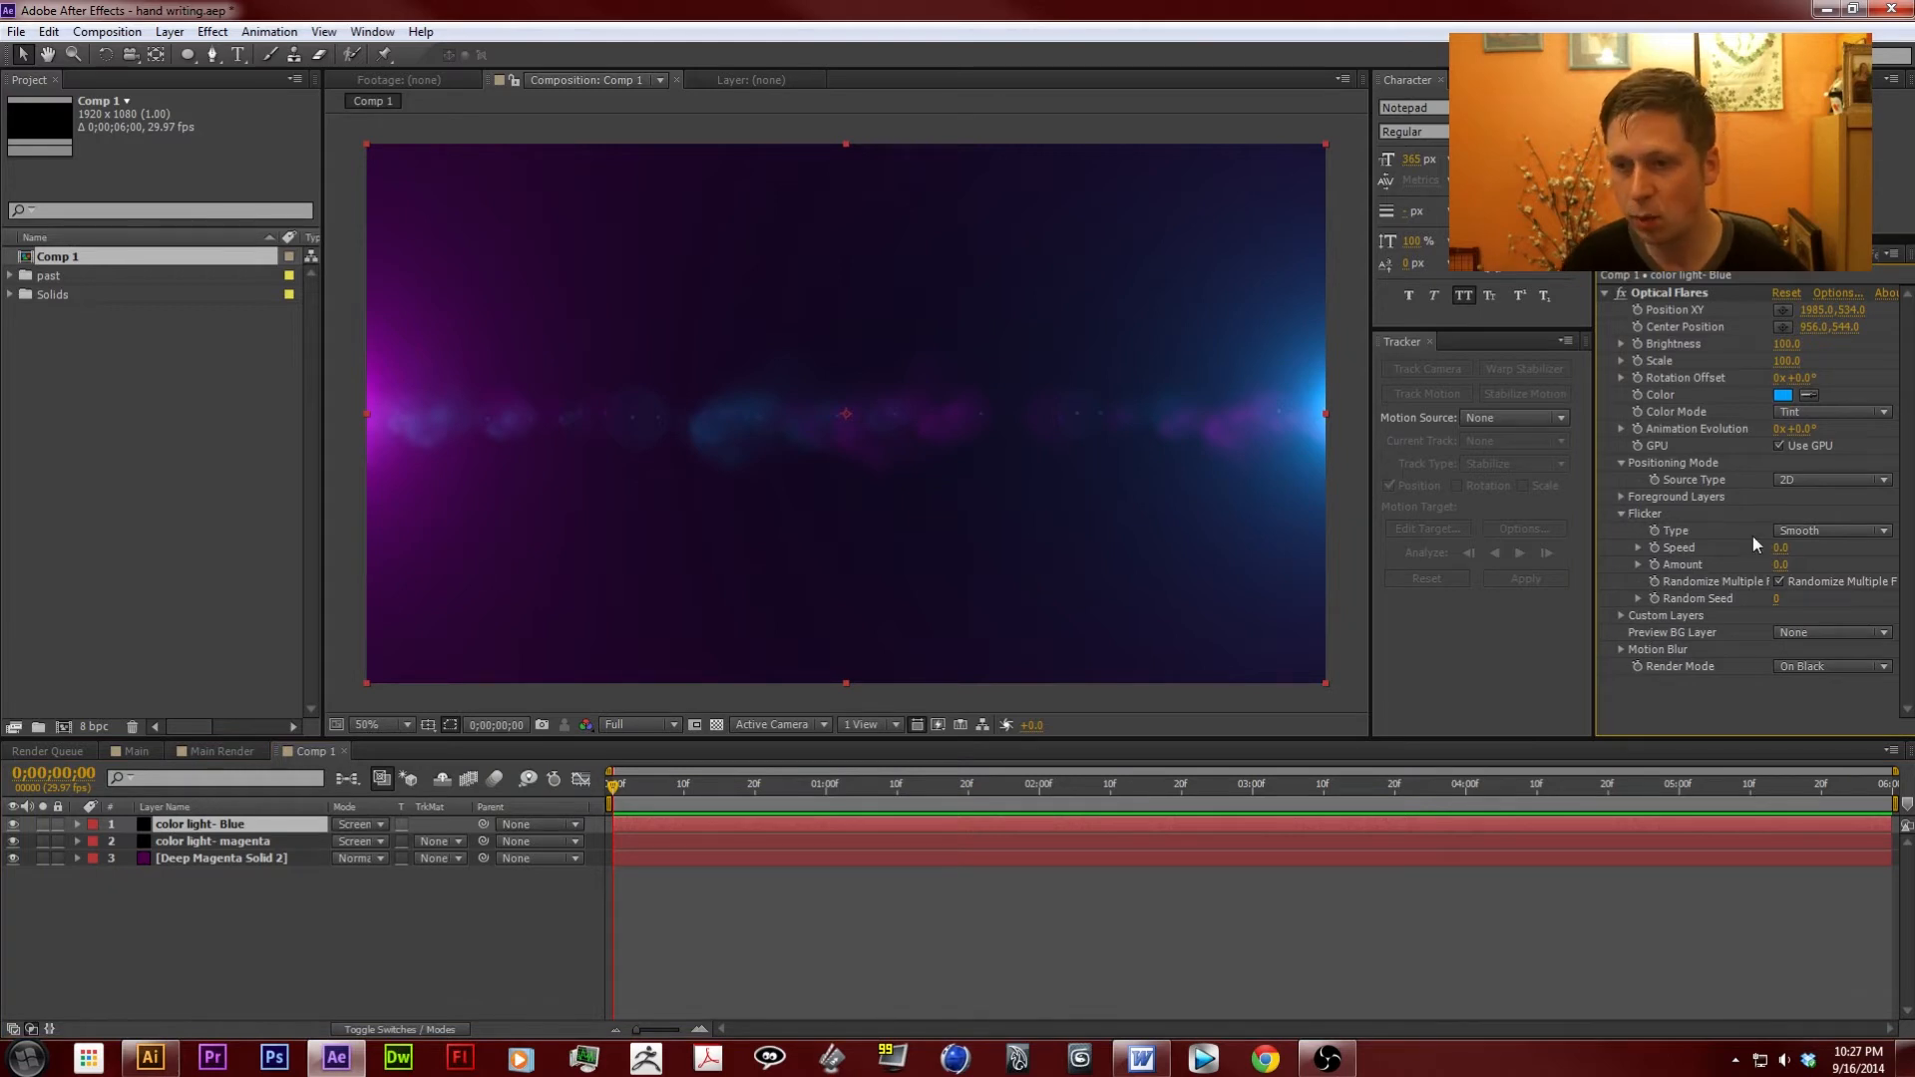
pyautogui.click(1779, 549)
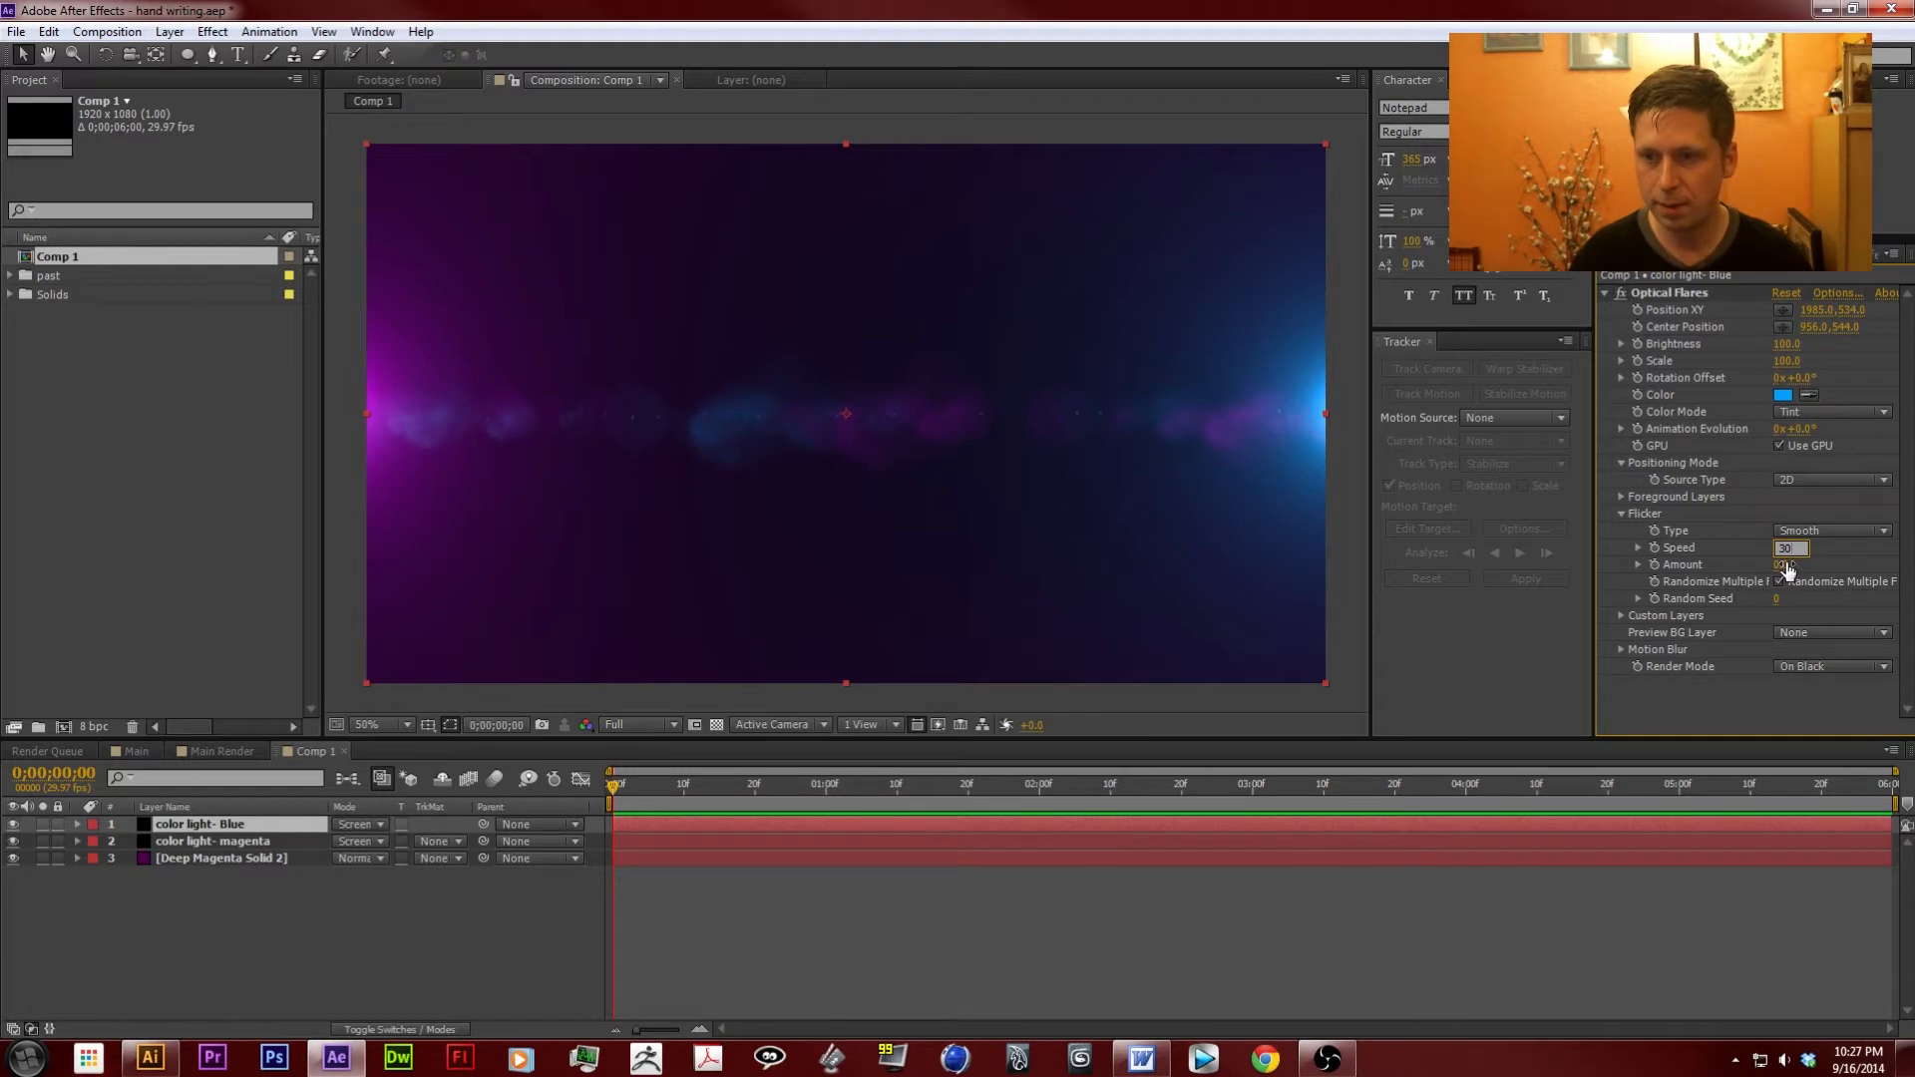
pyautogui.click(1793, 562)
pyautogui.write('25')
pyautogui.press('Return')
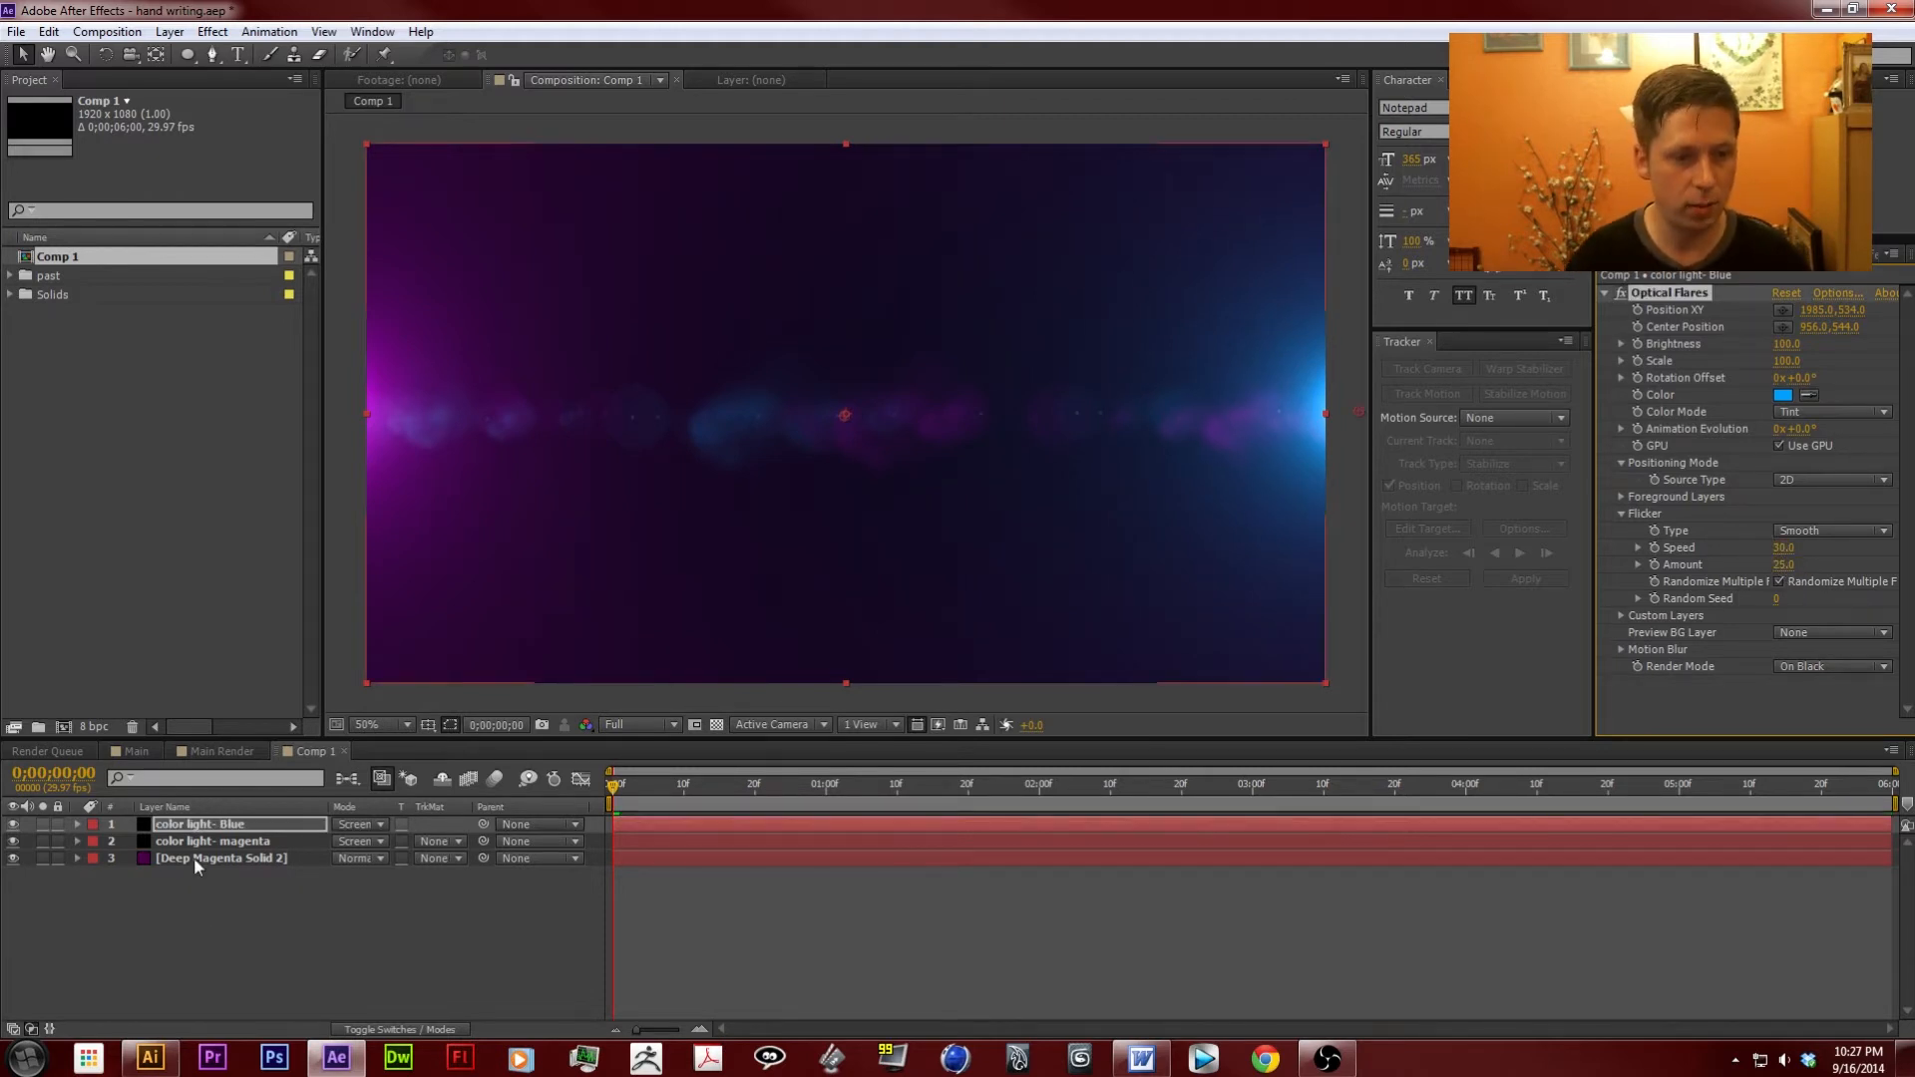
# Give the magenta light's flare a smooth flicker with speed 25 and amount 30, and deselect the layer.
pyautogui.click(197, 845)
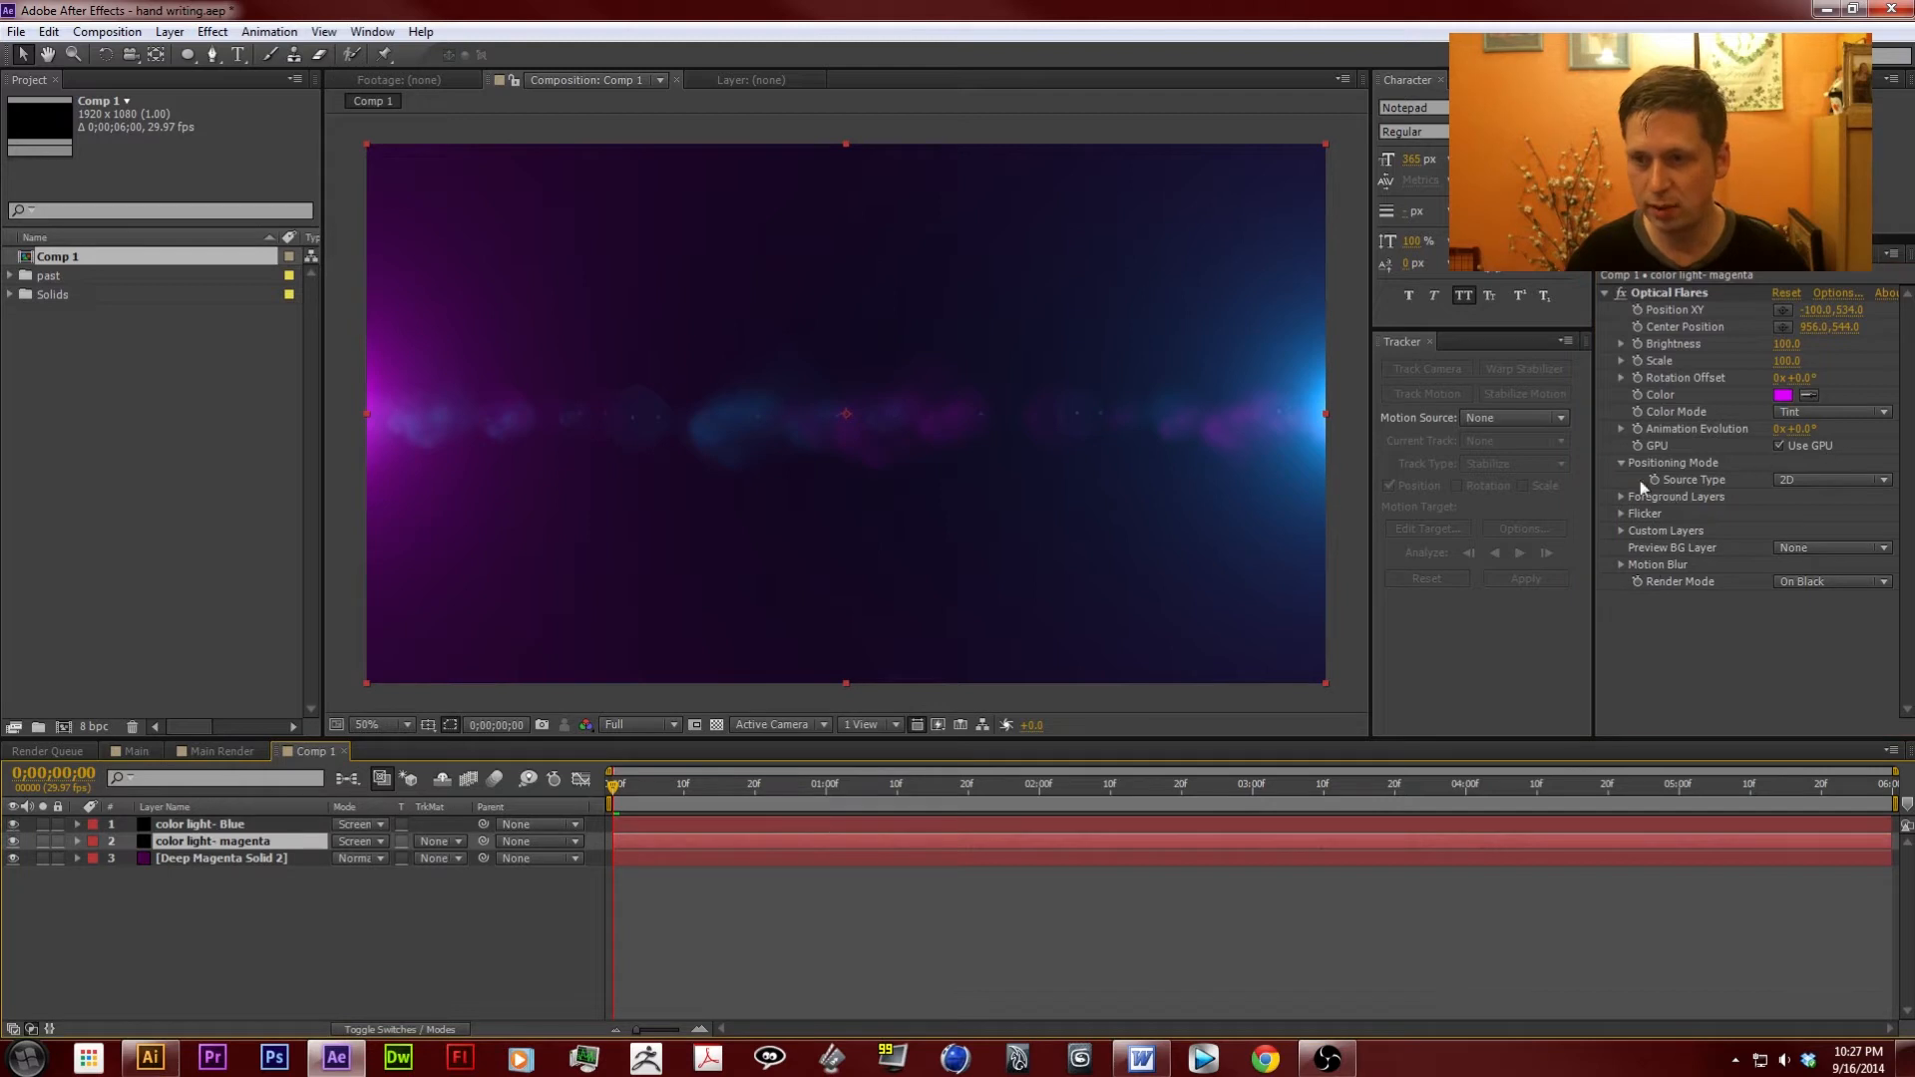
pyautogui.click(1621, 514)
pyautogui.click(1781, 548)
pyautogui.write('25')
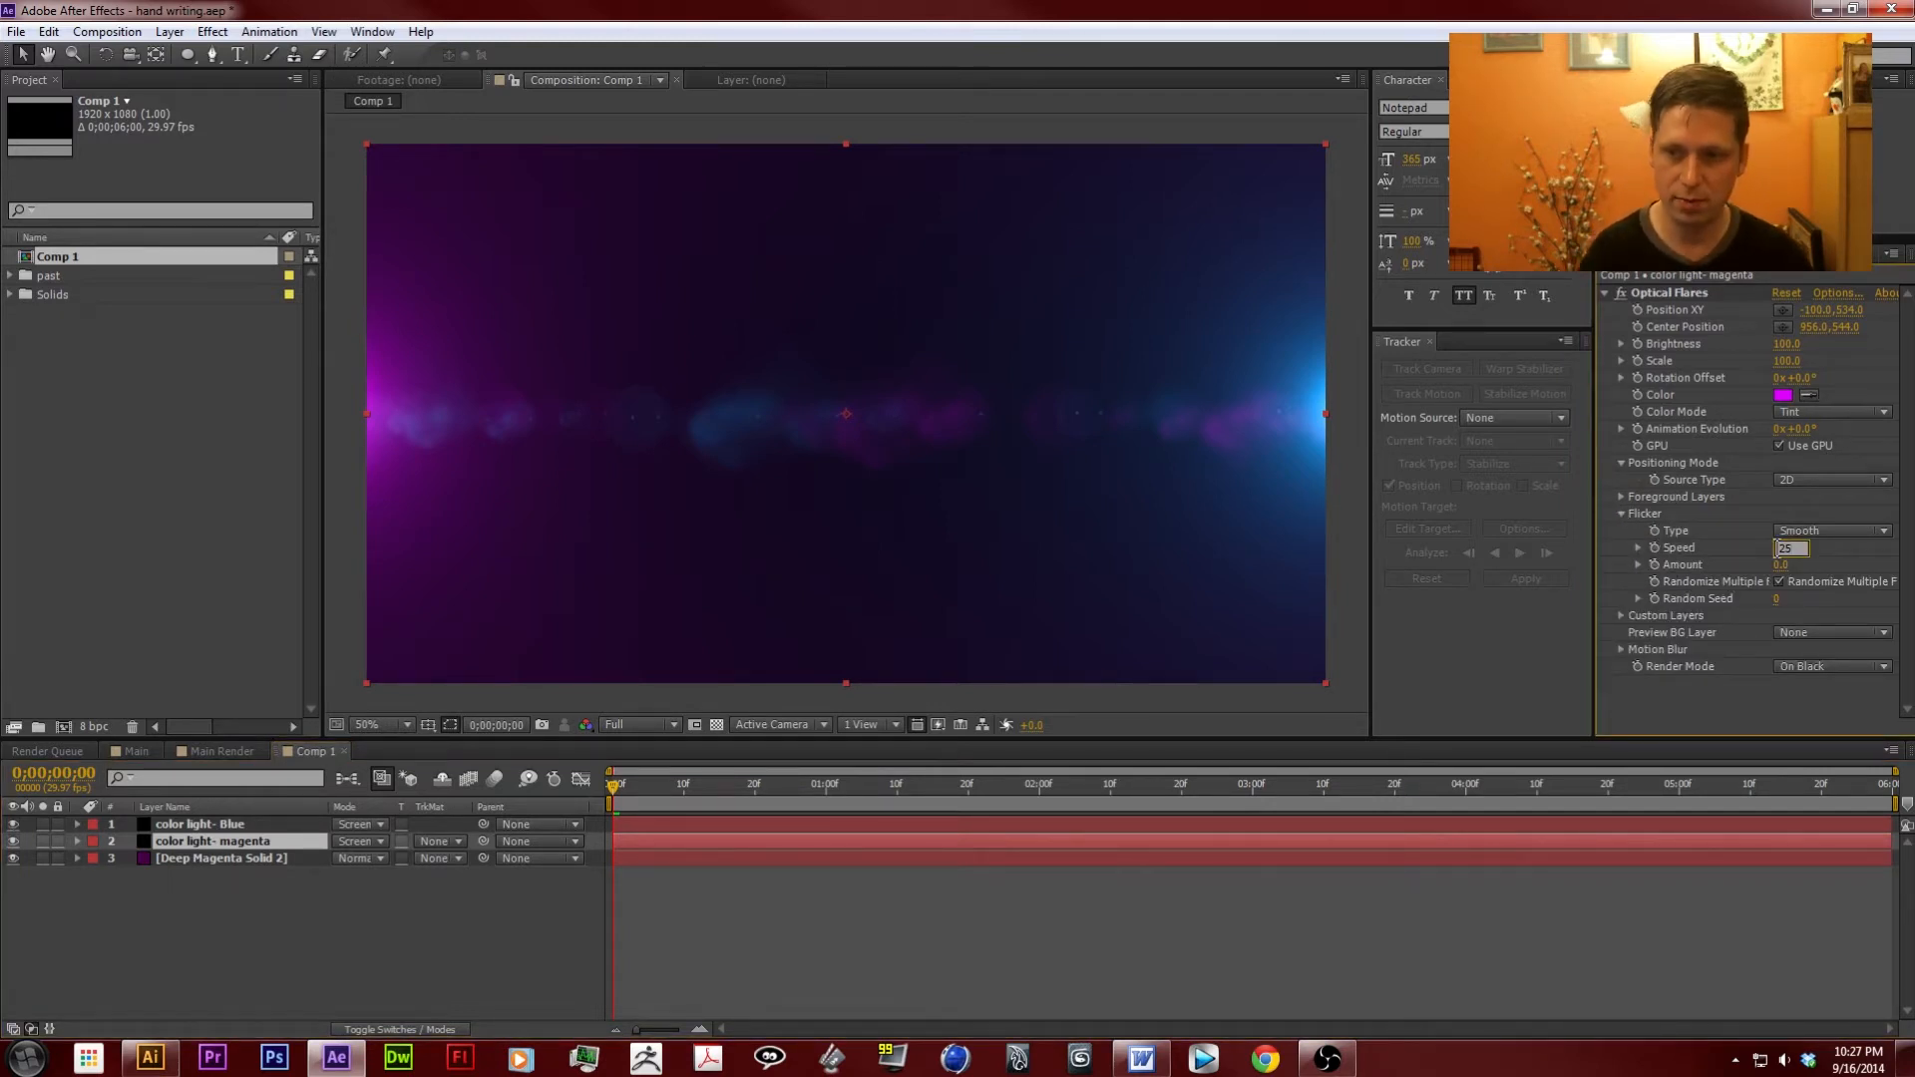
pyautogui.press('Return')
pyautogui.click(1780, 564)
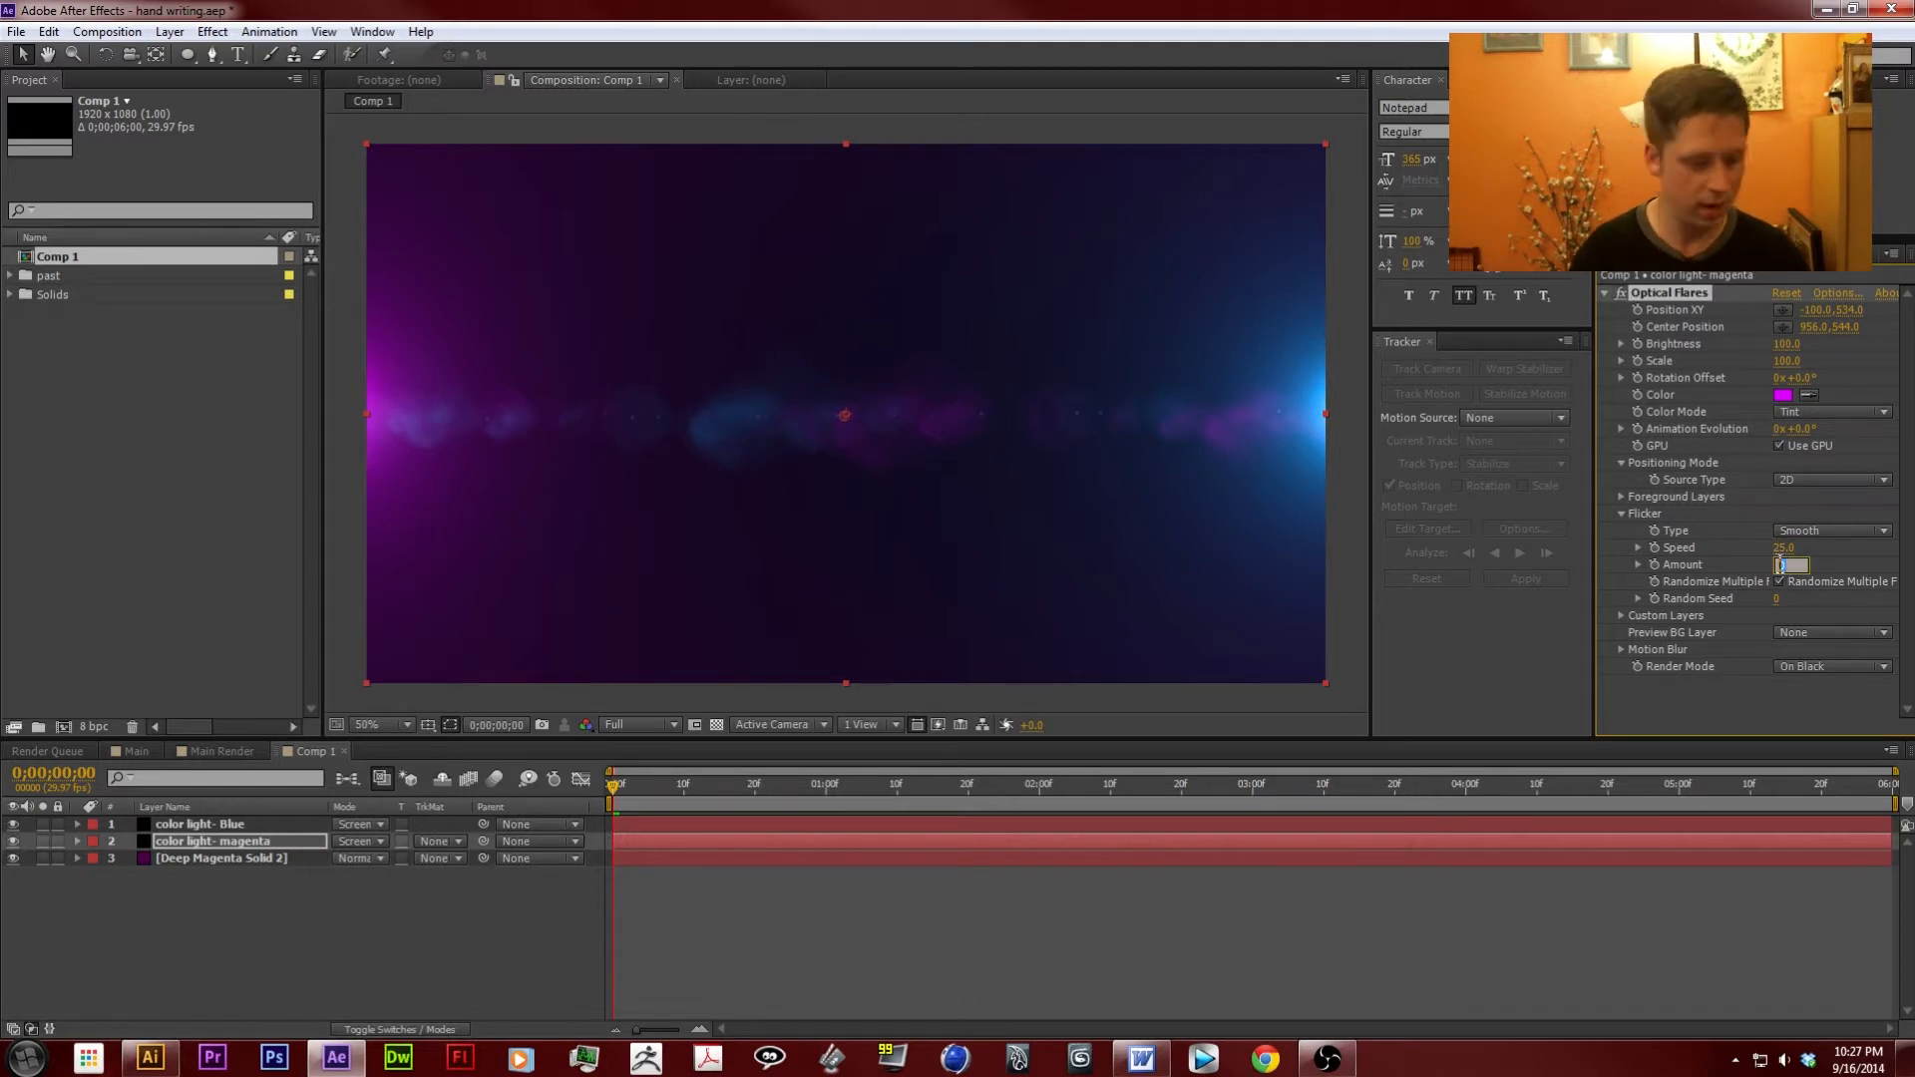
pyautogui.write('30')
pyautogui.press('Return')
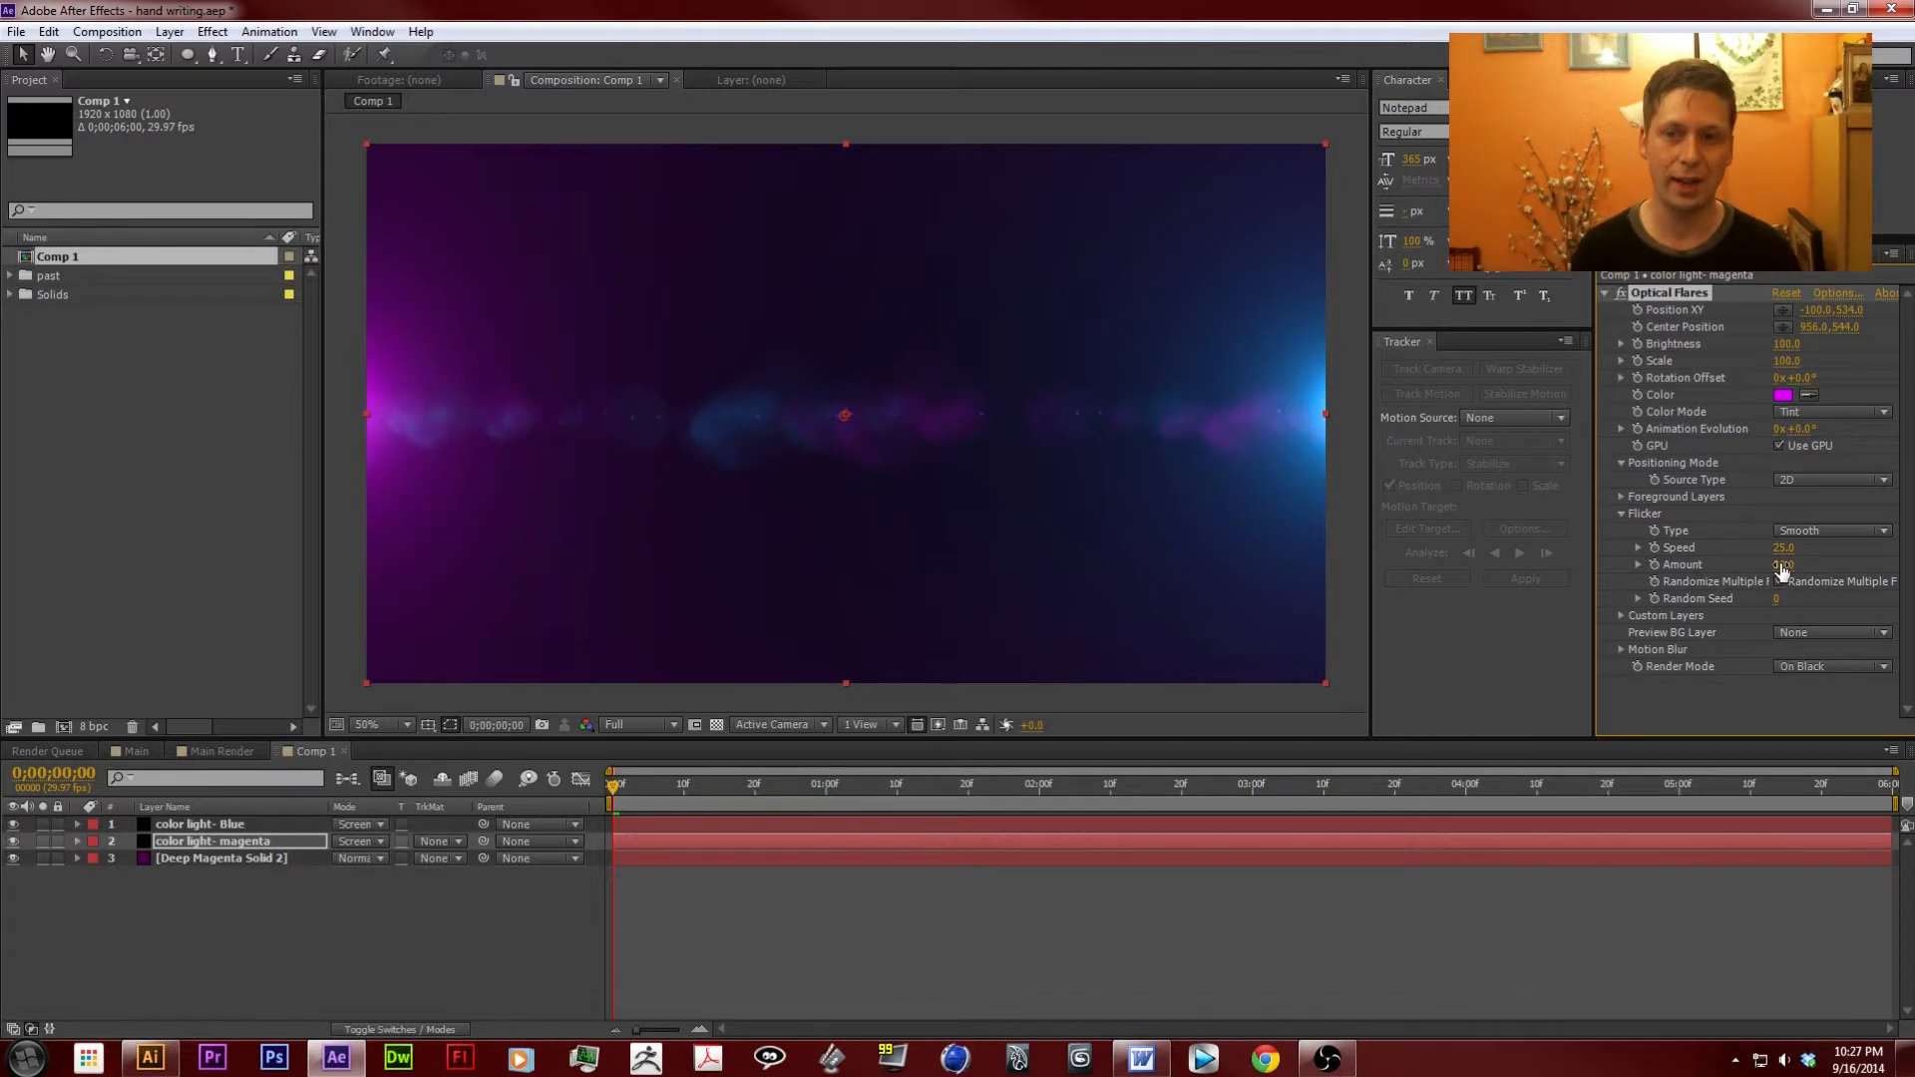
pyautogui.click(1349, 148)
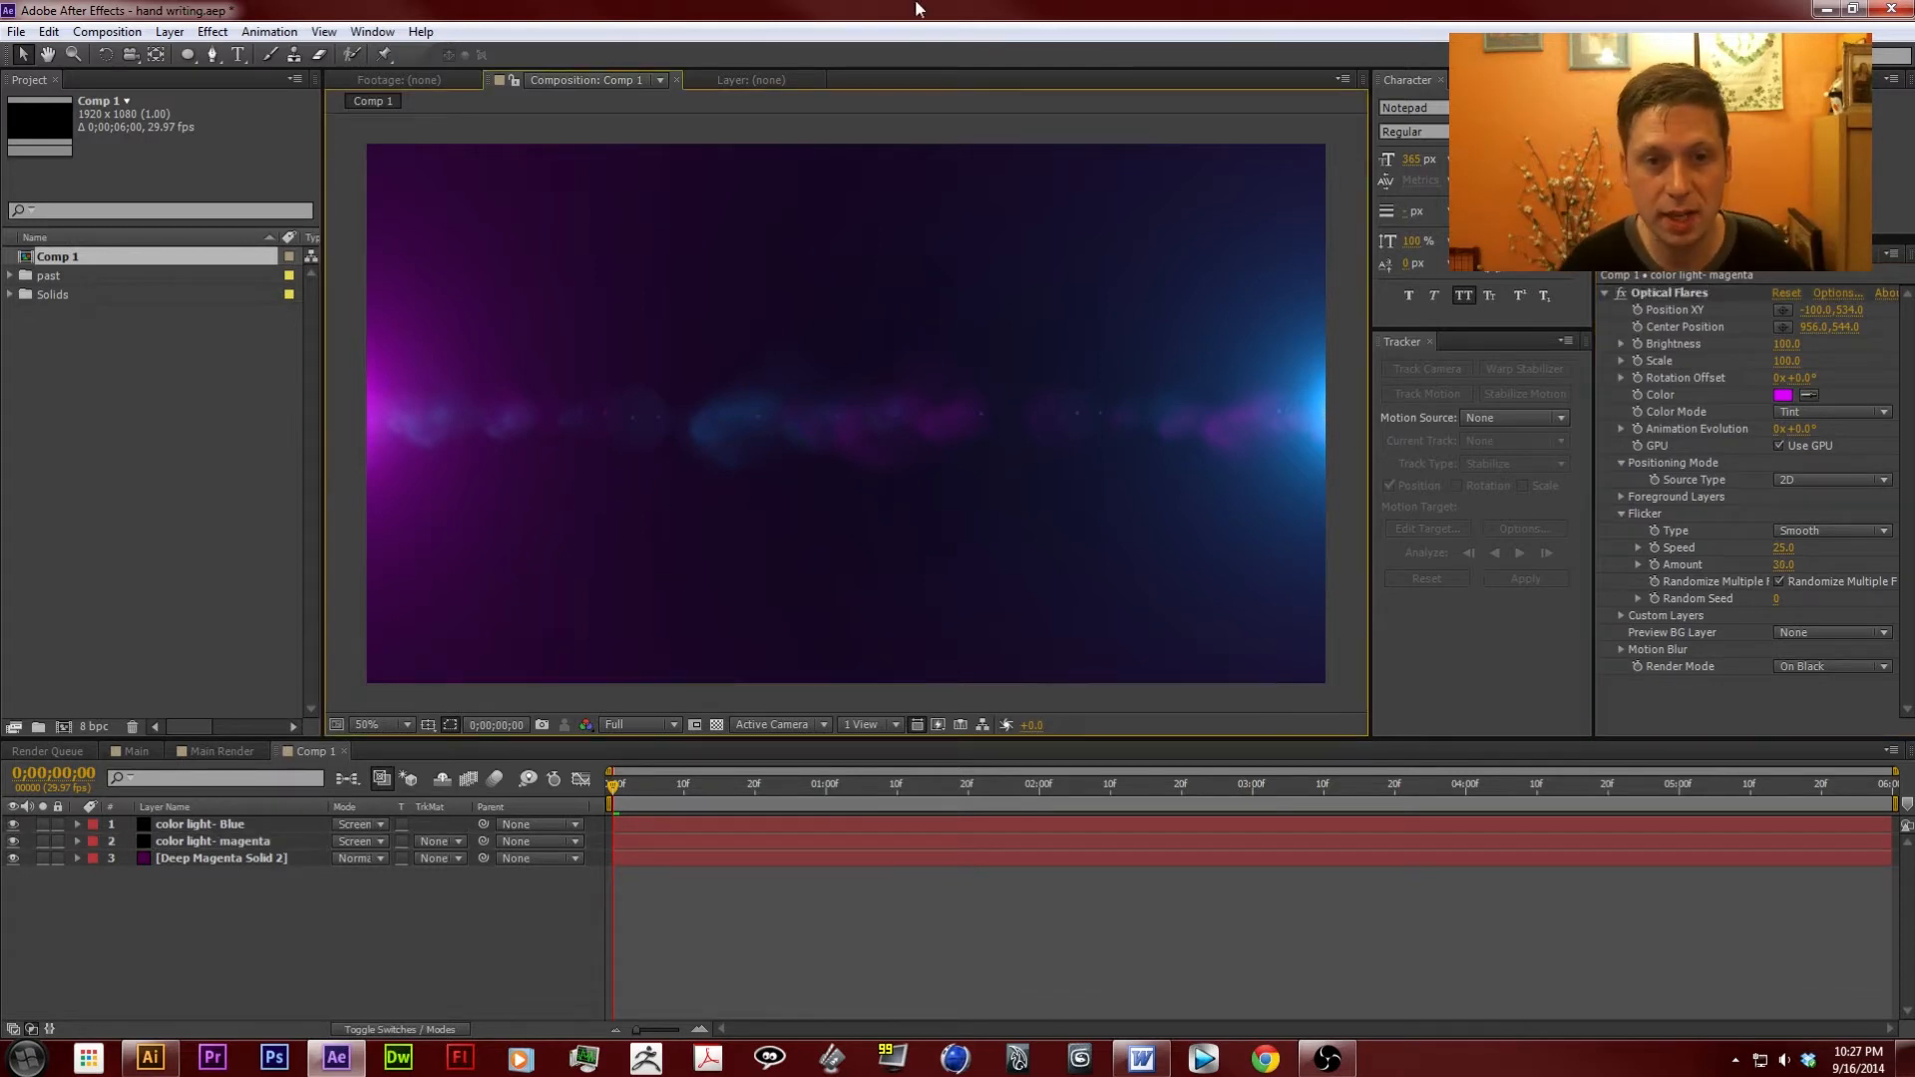
# Create a black solid layer at 1920 × 1080 px.
pyautogui.click(170, 32)
pyautogui.moveTo(168, 56)
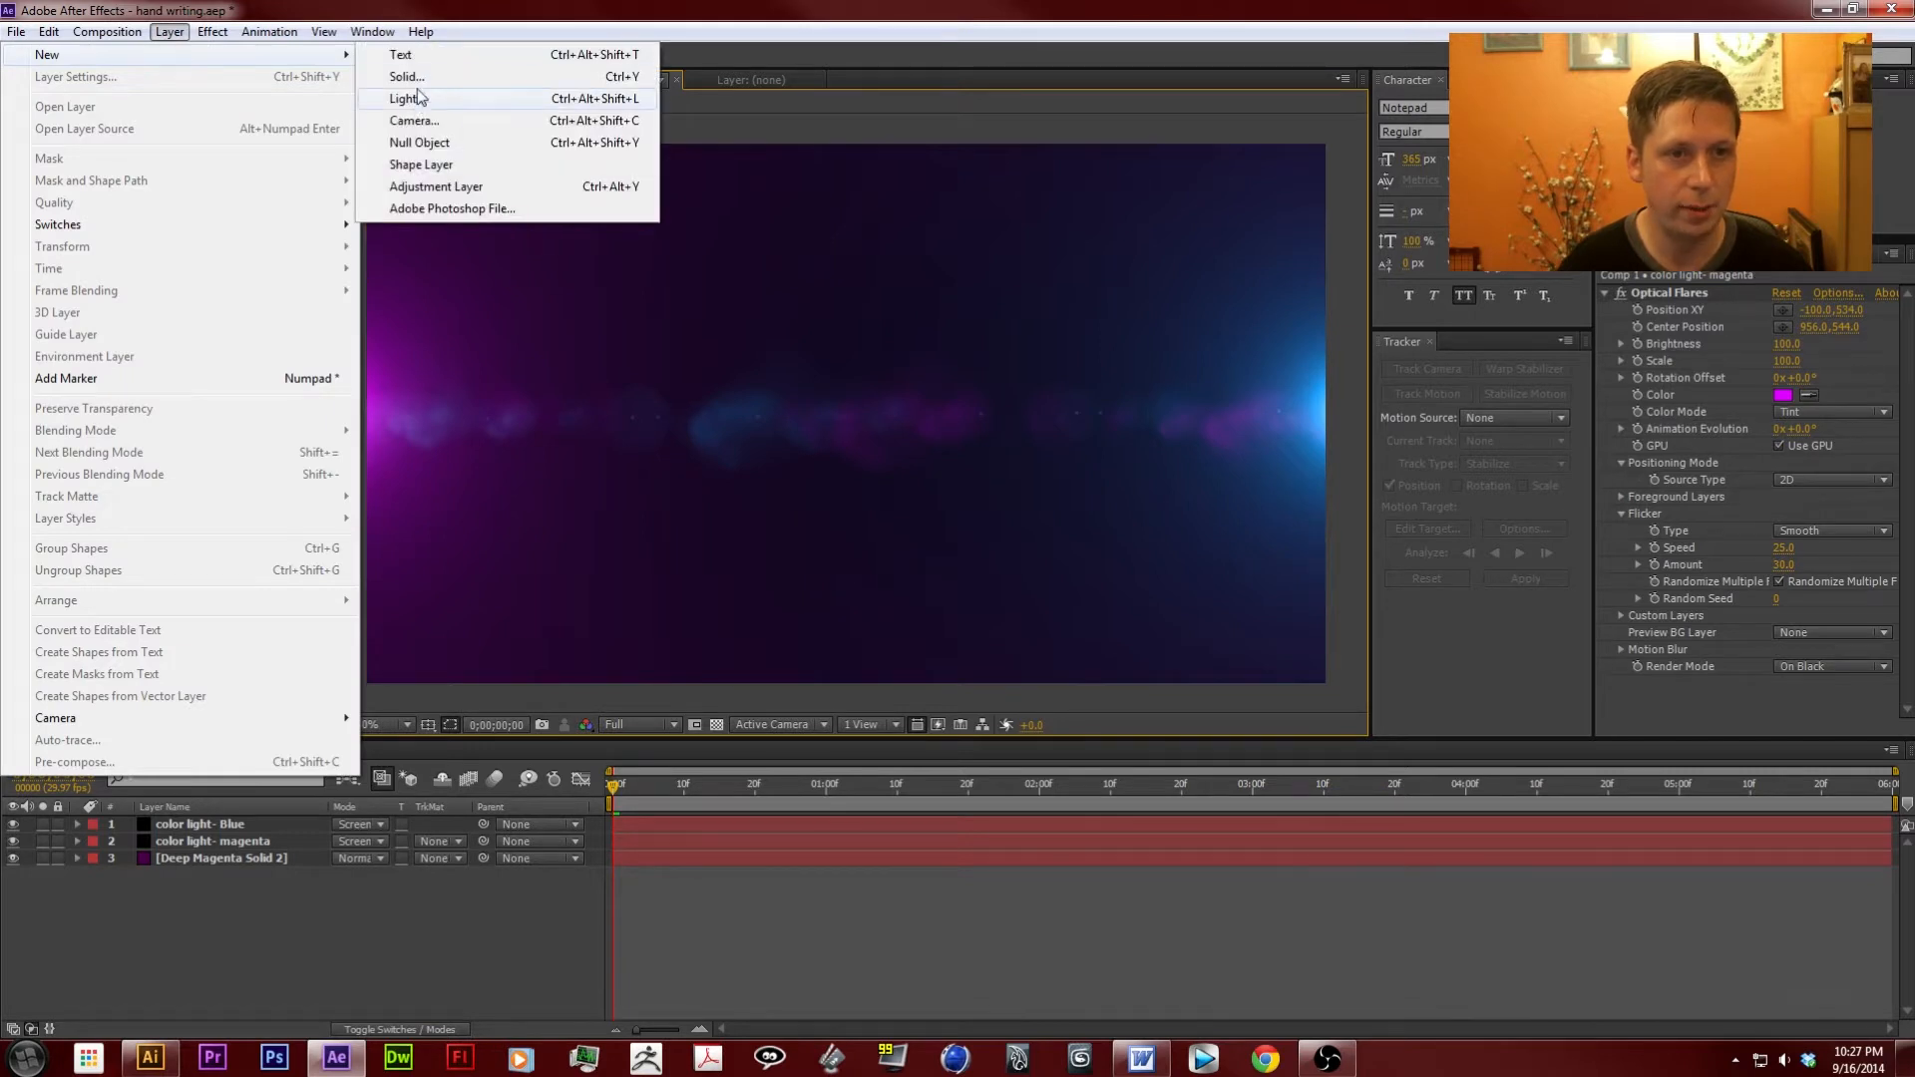
pyautogui.click(407, 76)
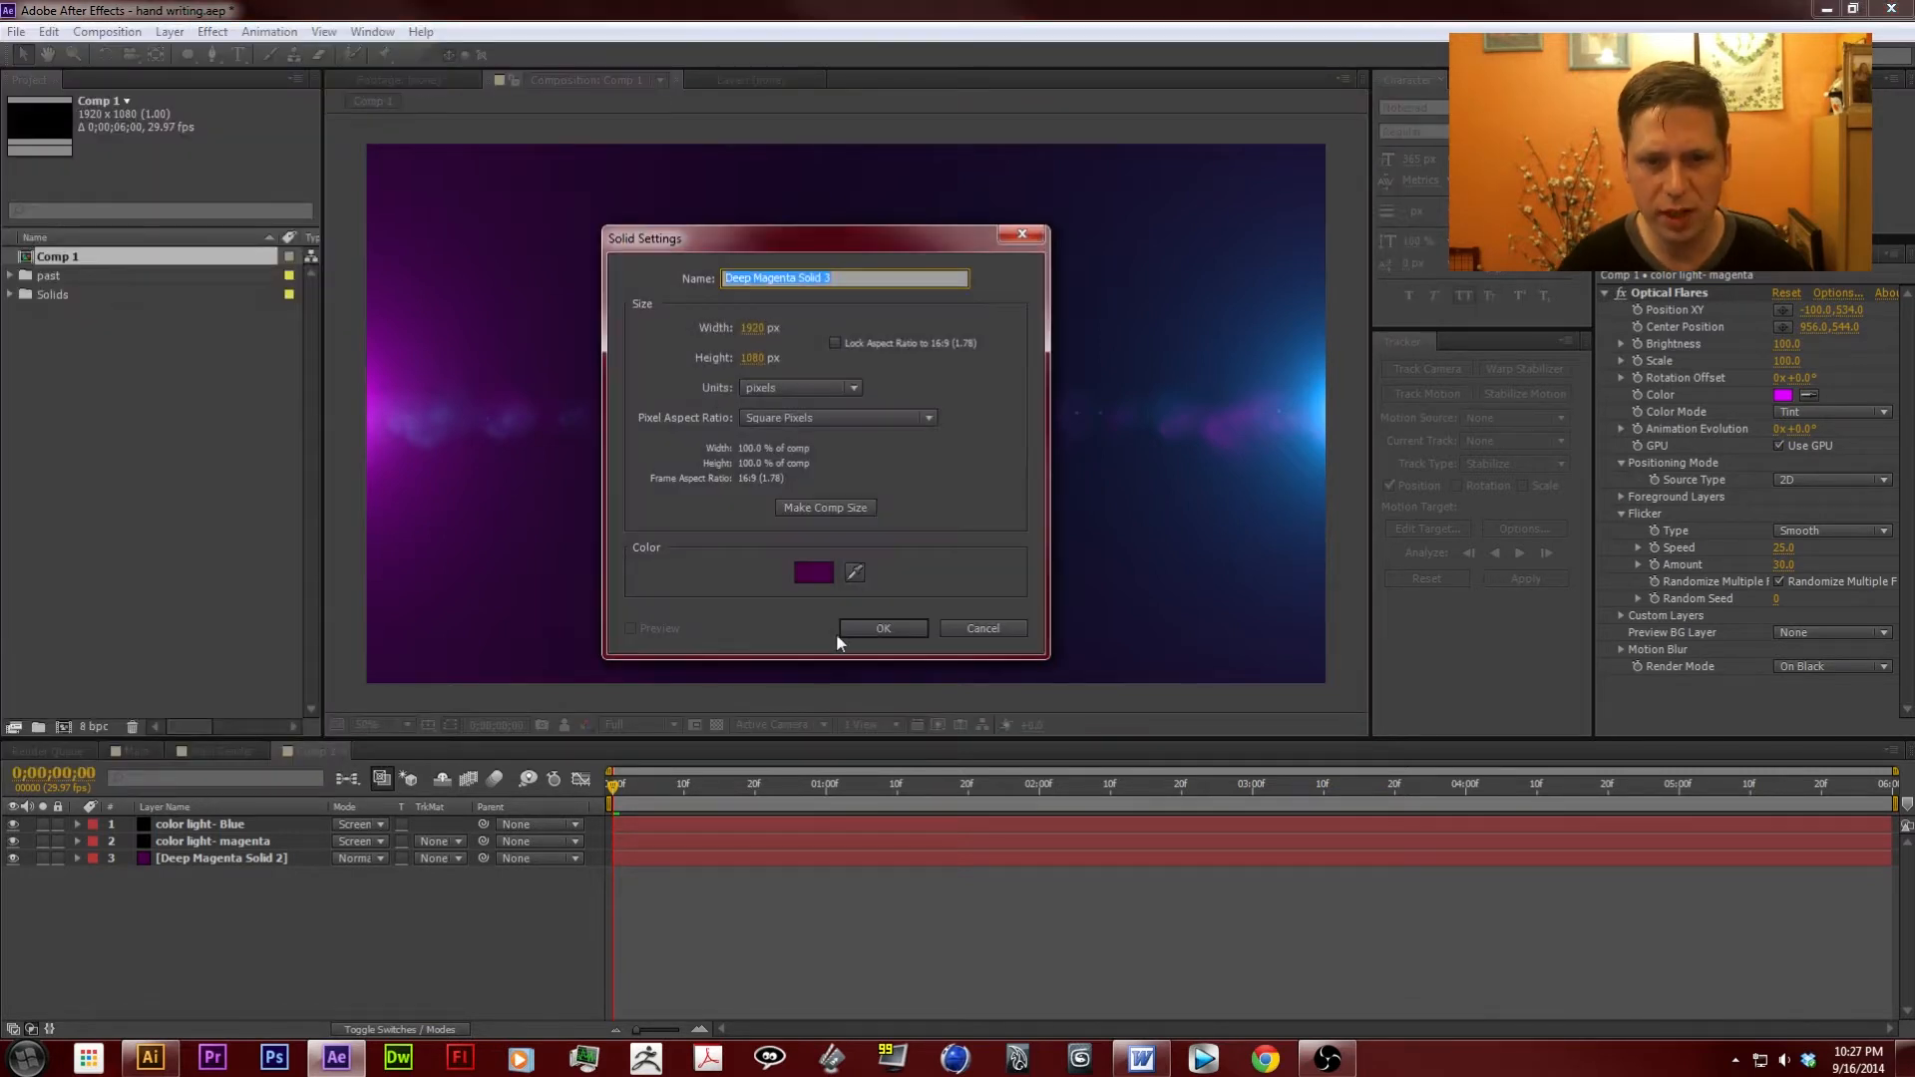
pyautogui.click(814, 572)
pyautogui.moveTo(1693, 388); pyautogui.dragTo(1665, 603)
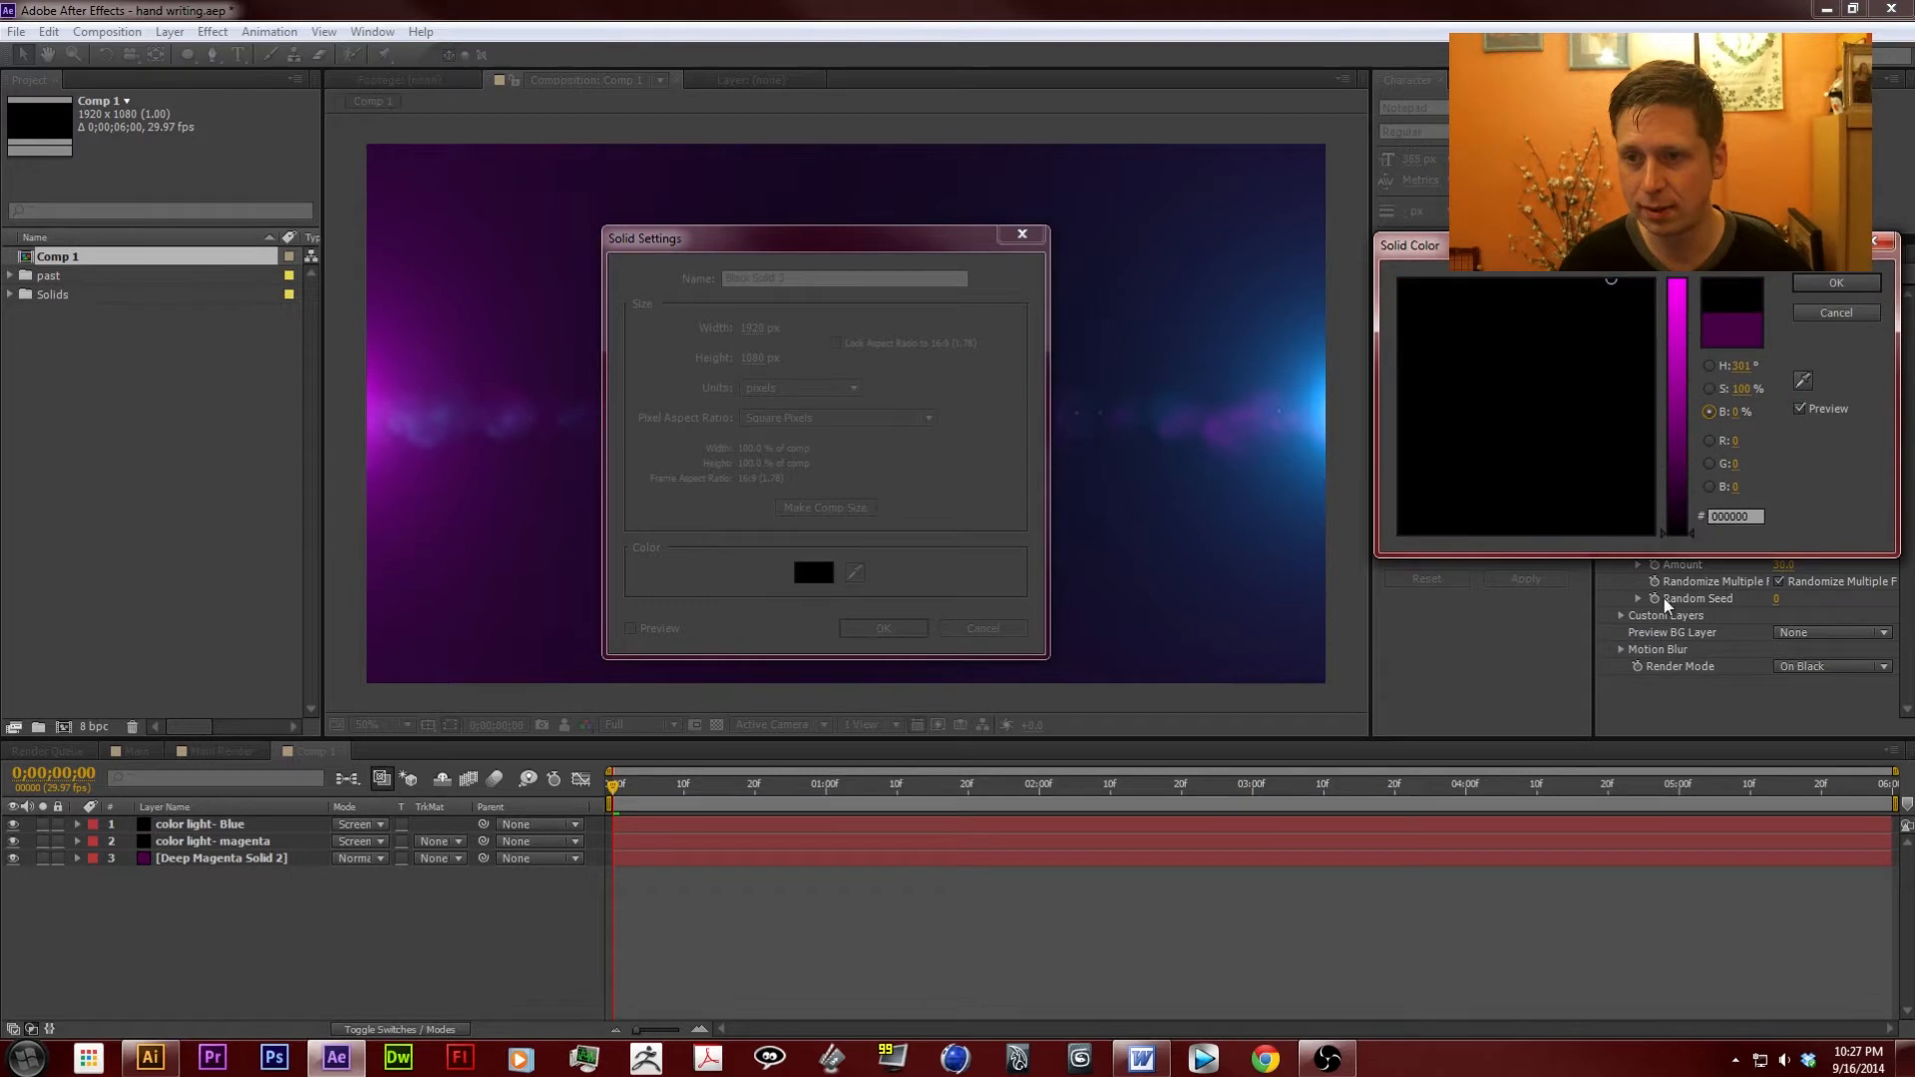
pyautogui.click(1821, 279)
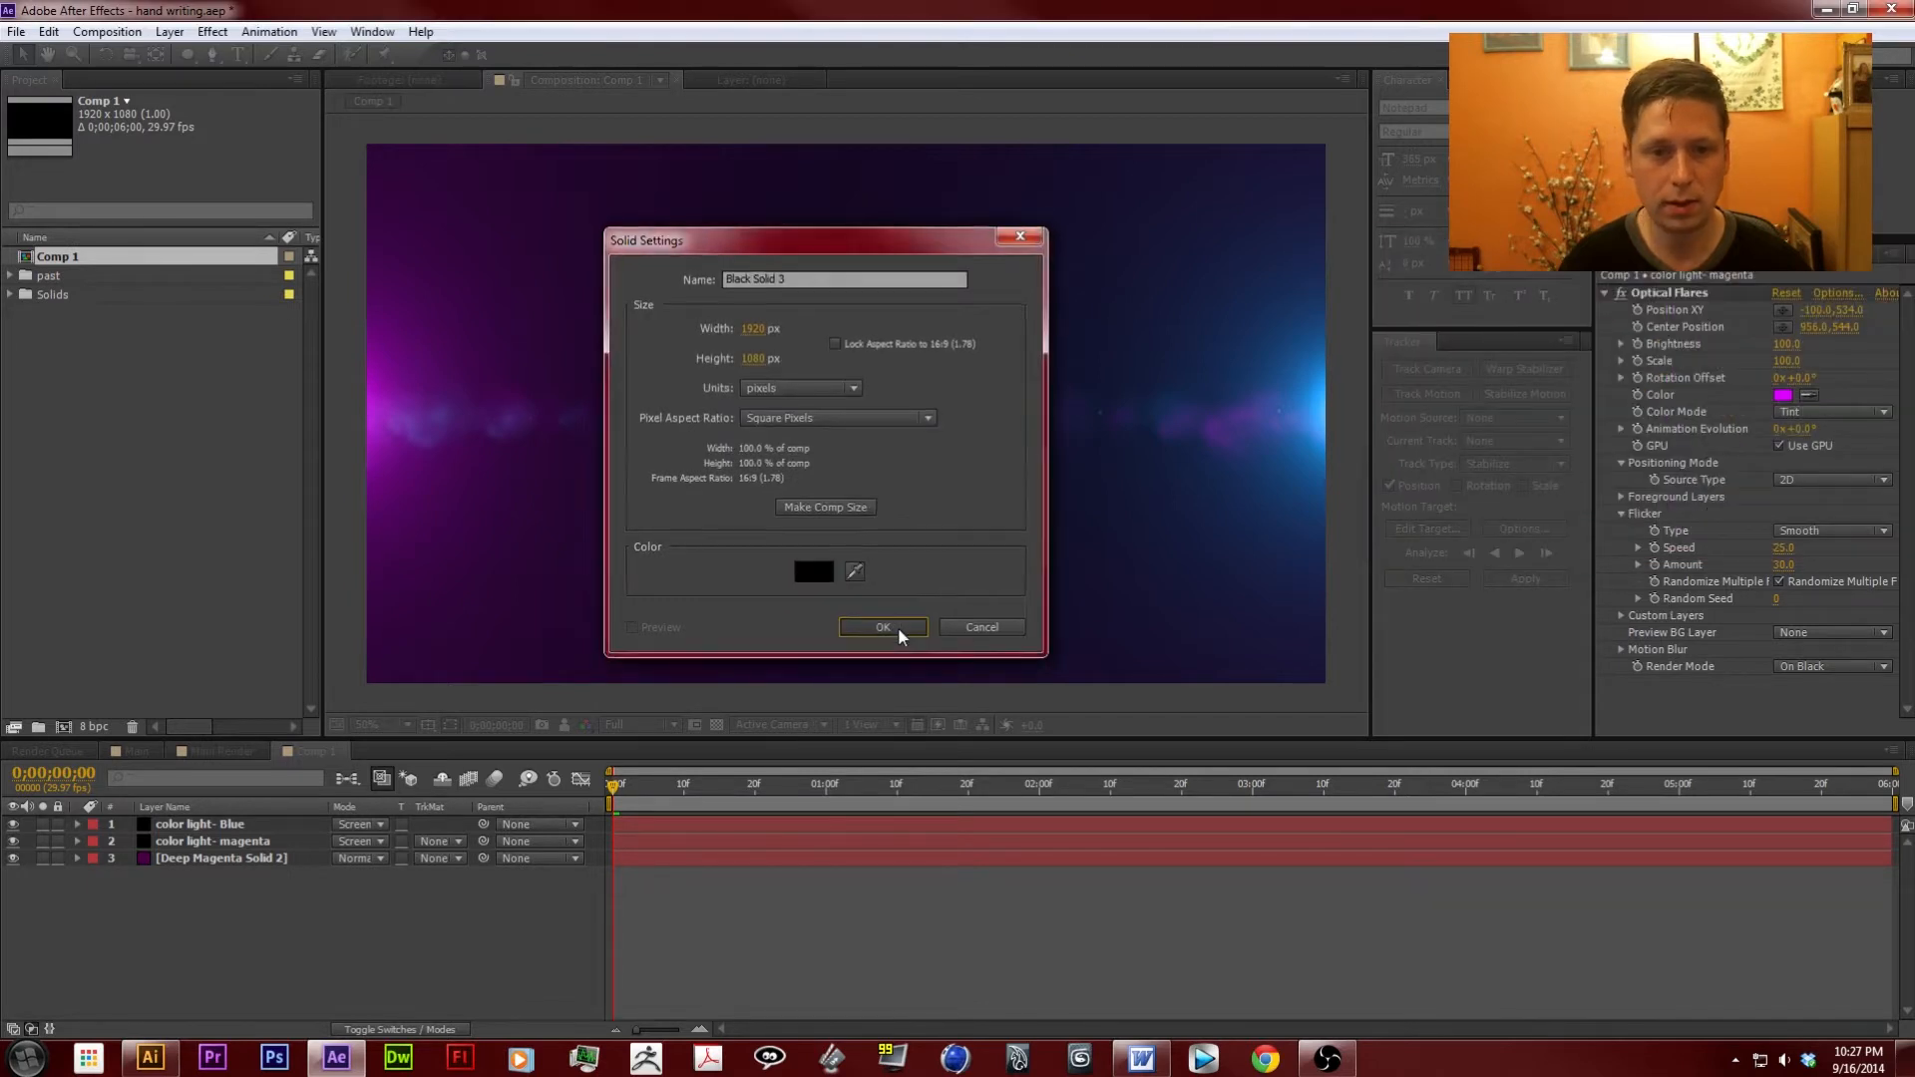
pyautogui.click(898, 627)
# Rename the new black solid layer to Shape.
pyautogui.click(215, 826)
pyautogui.press('Return')
pyautogui.write('Shap')
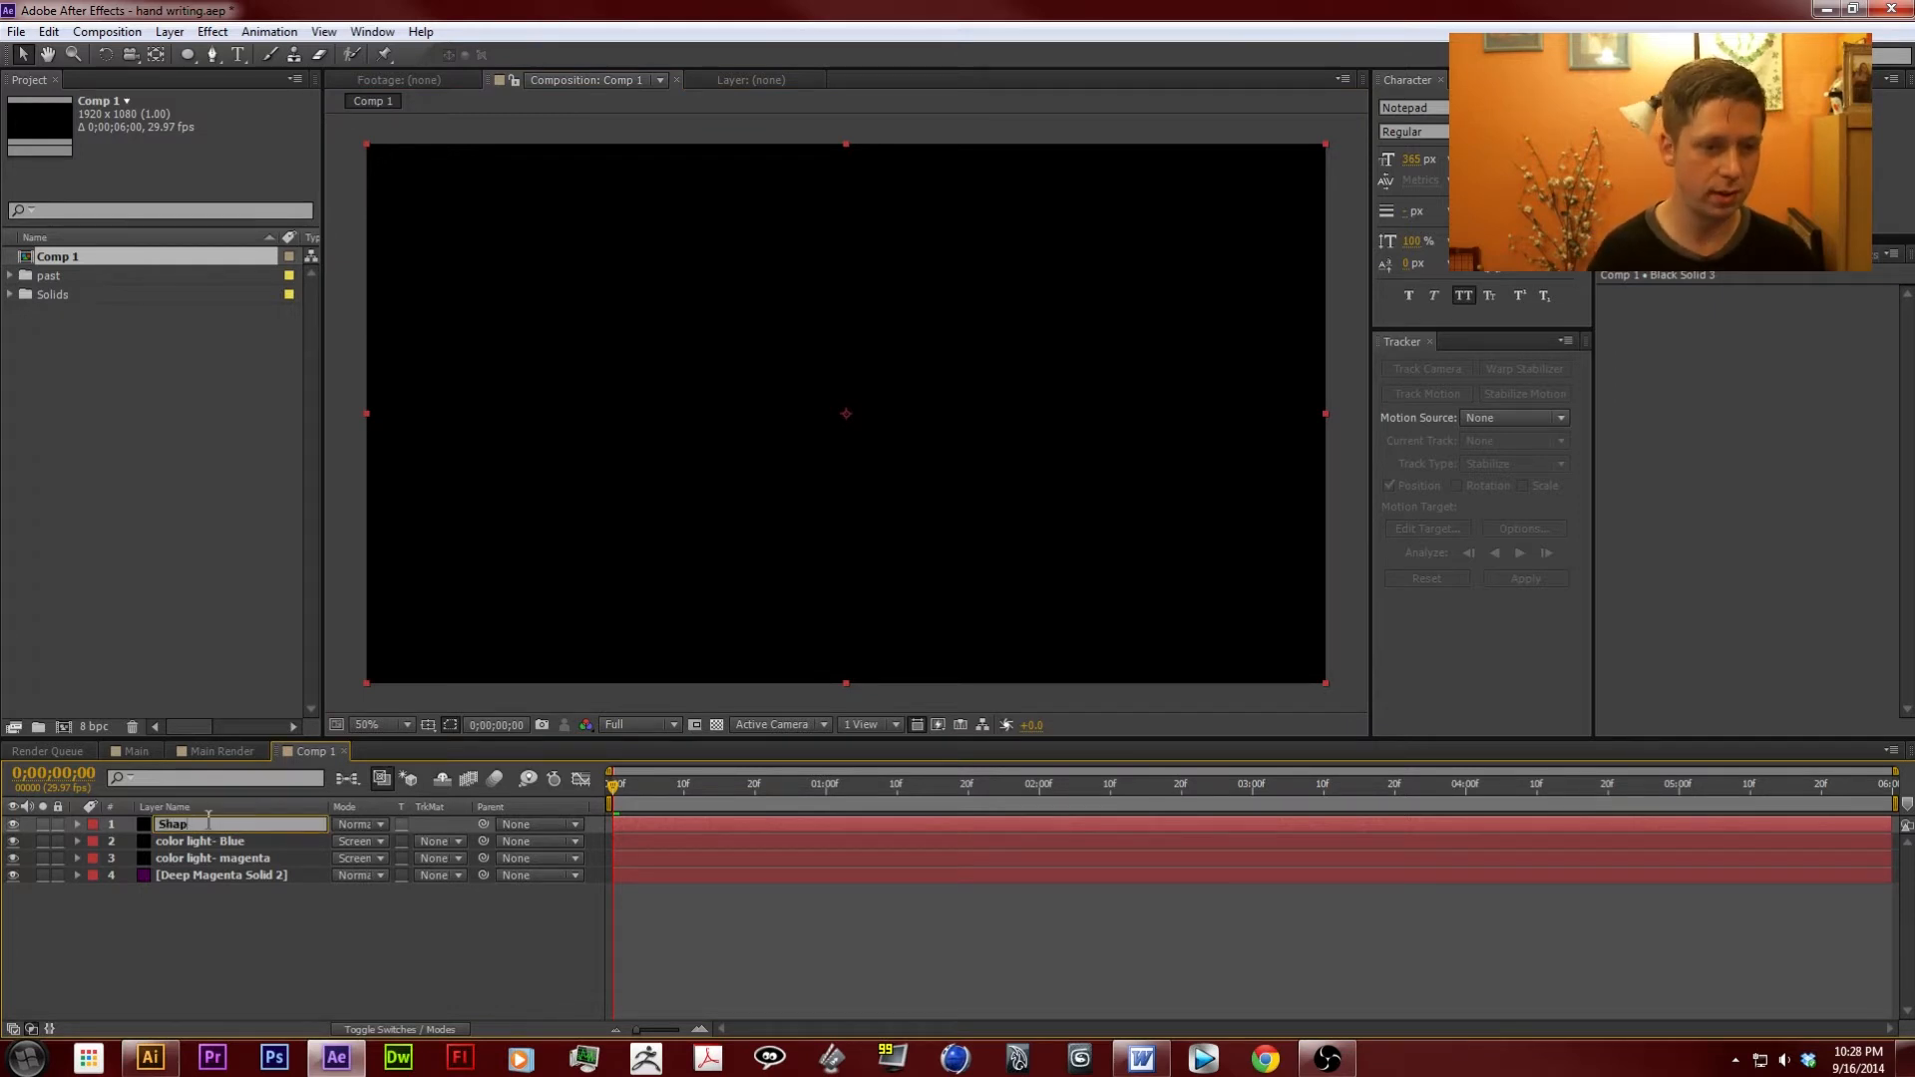
pyautogui.press('Return')
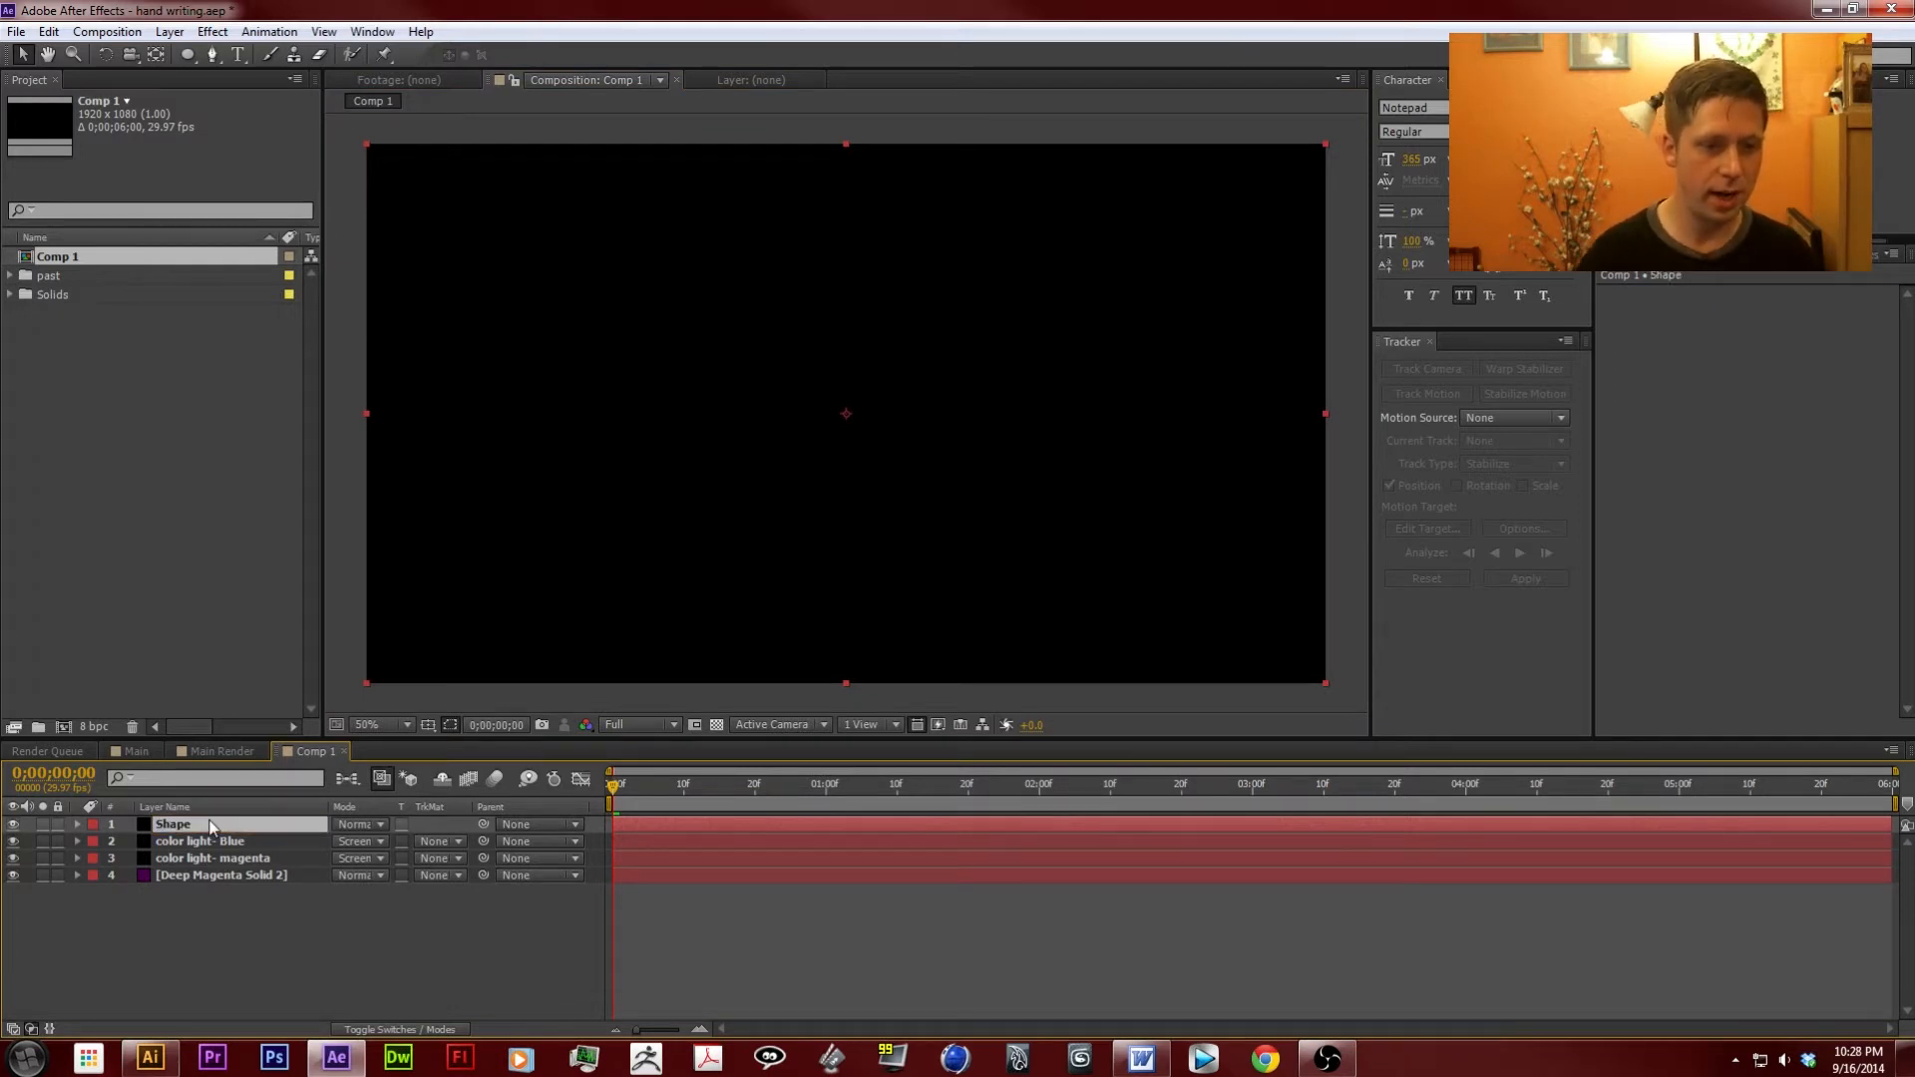
# Switch to Illustrator and select the hexagon path on the artboard.
pyautogui.click(168, 1055)
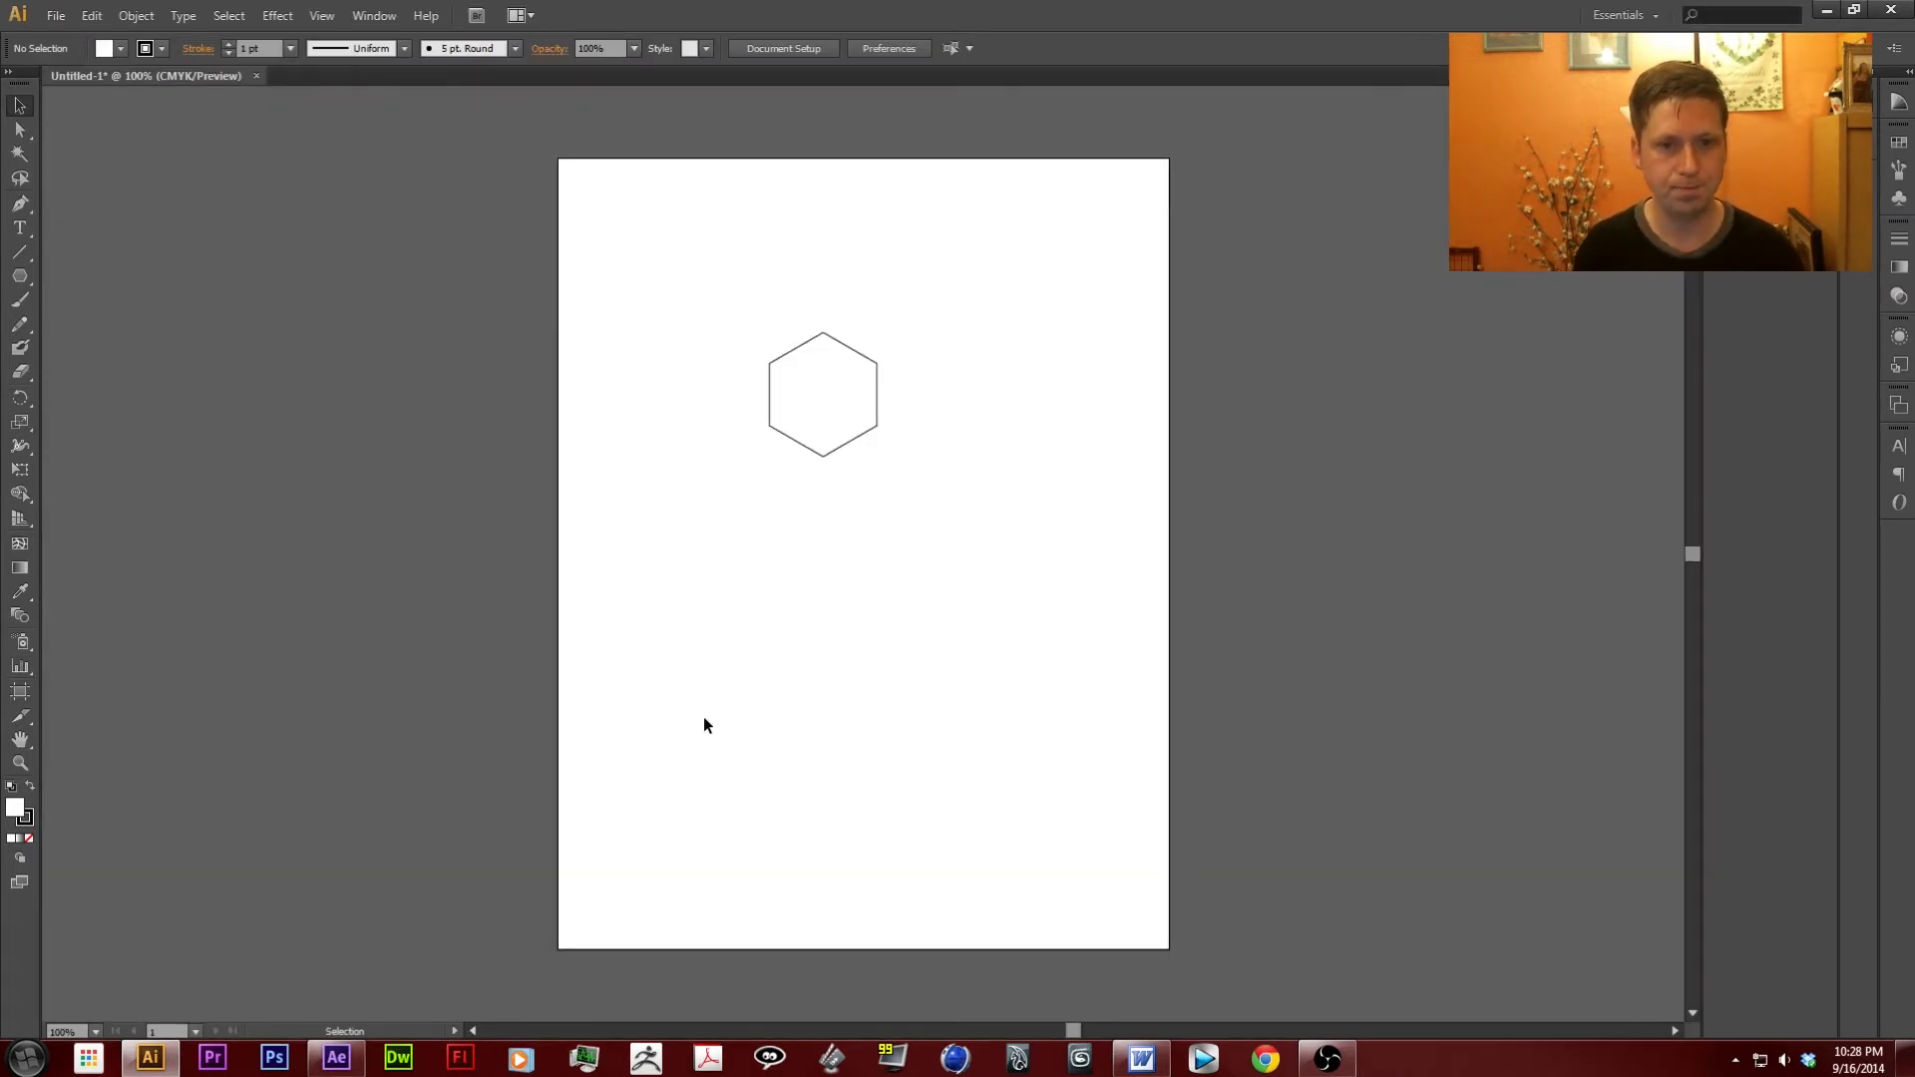
pyautogui.moveTo(708, 306); pyautogui.dragTo(960, 489)
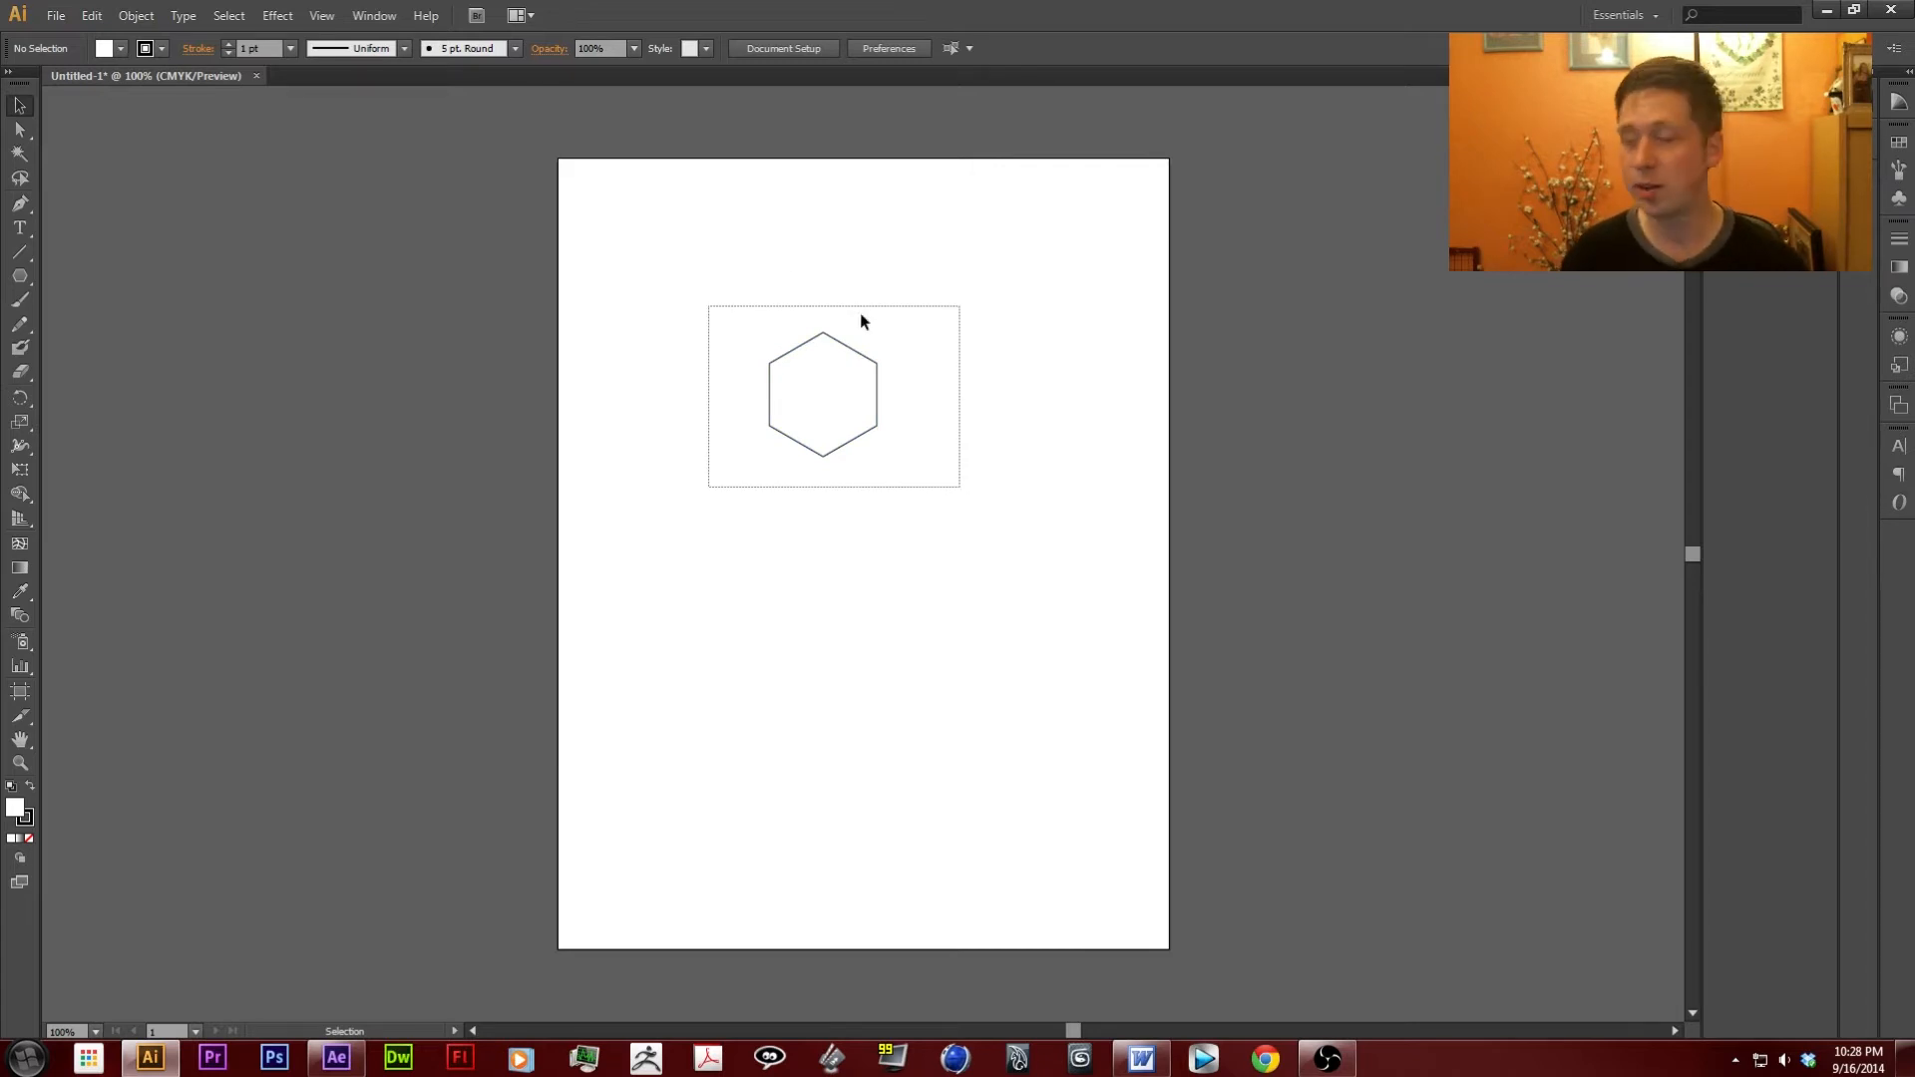
pyautogui.moveTo(735, 495); pyautogui.dragTo(736, 494)
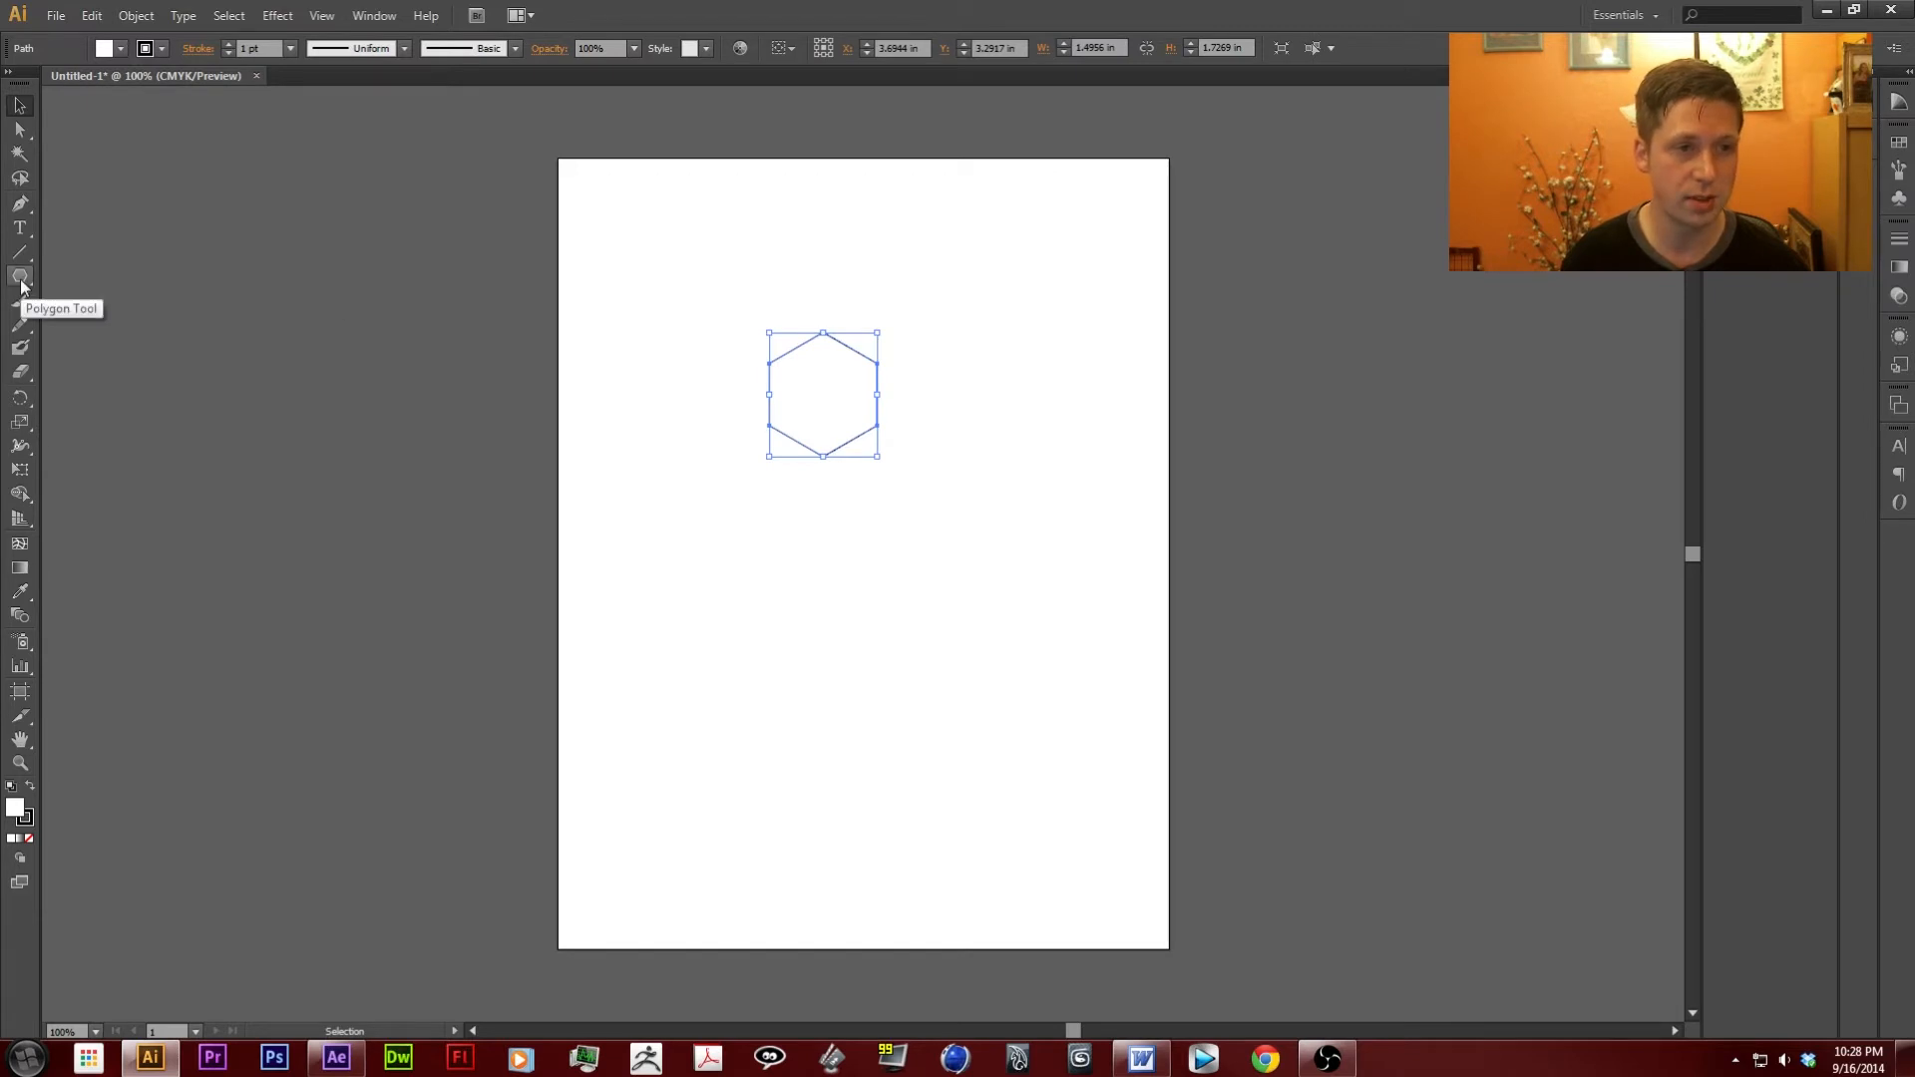
pyautogui.click(693, 280)
pyautogui.moveTo(727, 265); pyautogui.dragTo(936, 500)
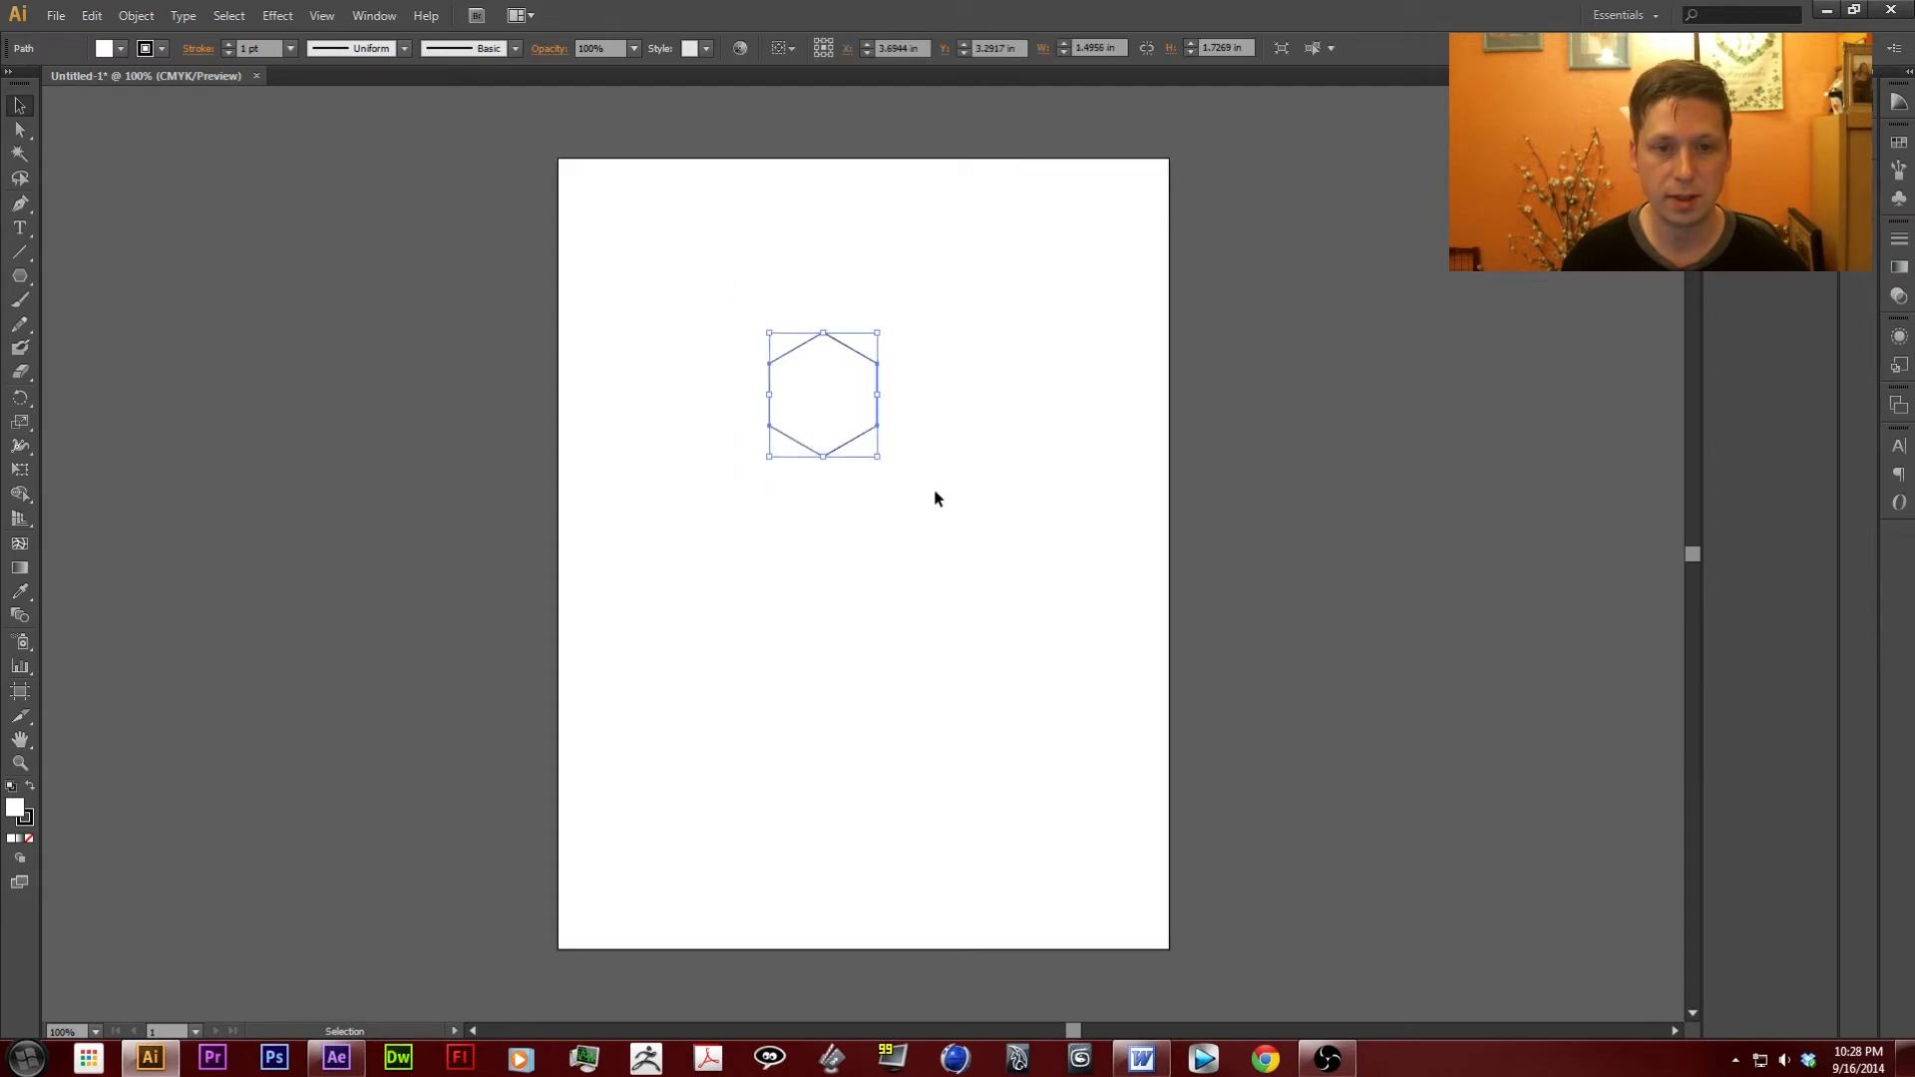
# Enlarge the hexagon to about 3 in wide by 3.46 in high and copy it with all its anchor points selected.
pyautogui.rightClick(825, 394)
pyautogui.click(766, 407)
pyautogui.moveTo(711, 289); pyautogui.dragTo(984, 586)
pyautogui.press('a')
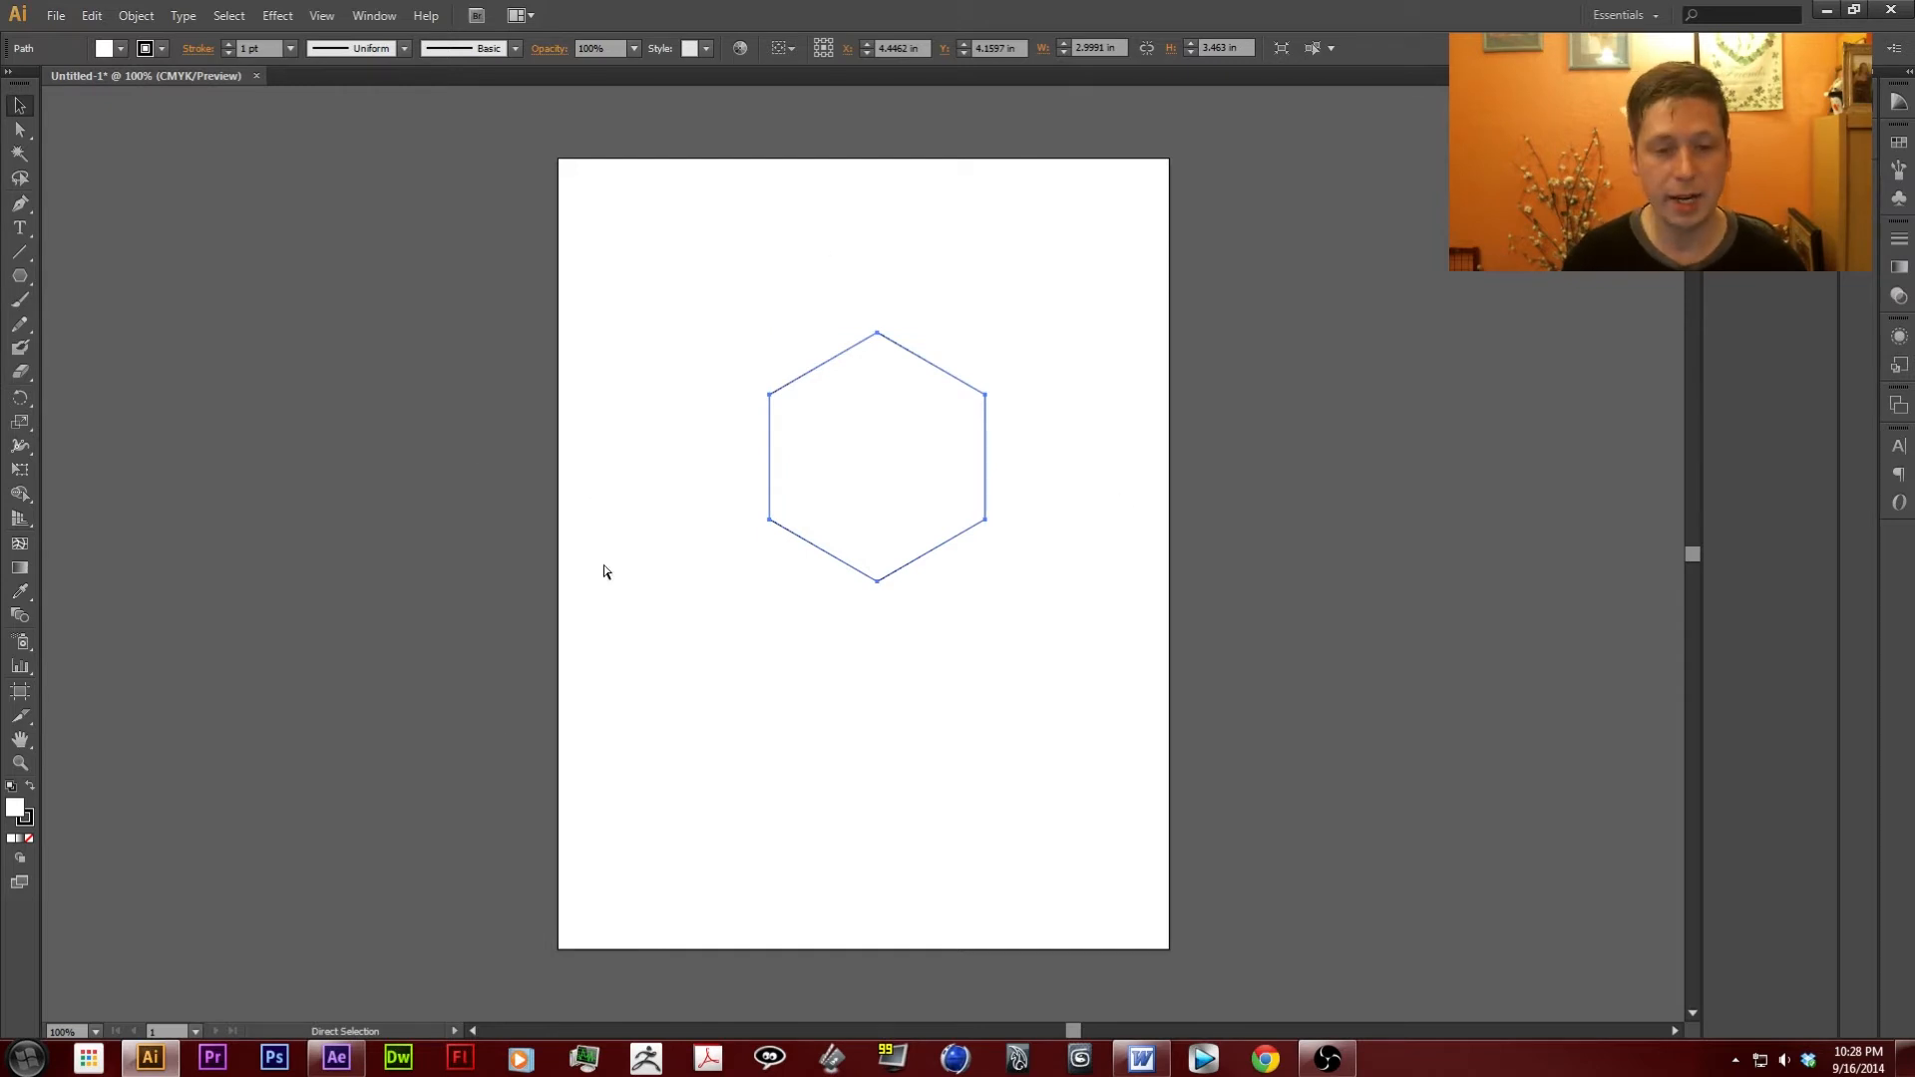
# Switch back to After Effects, paste the hexagon as a mask on the Shape layer, and hide that layer.
pyautogui.click(336, 1058)
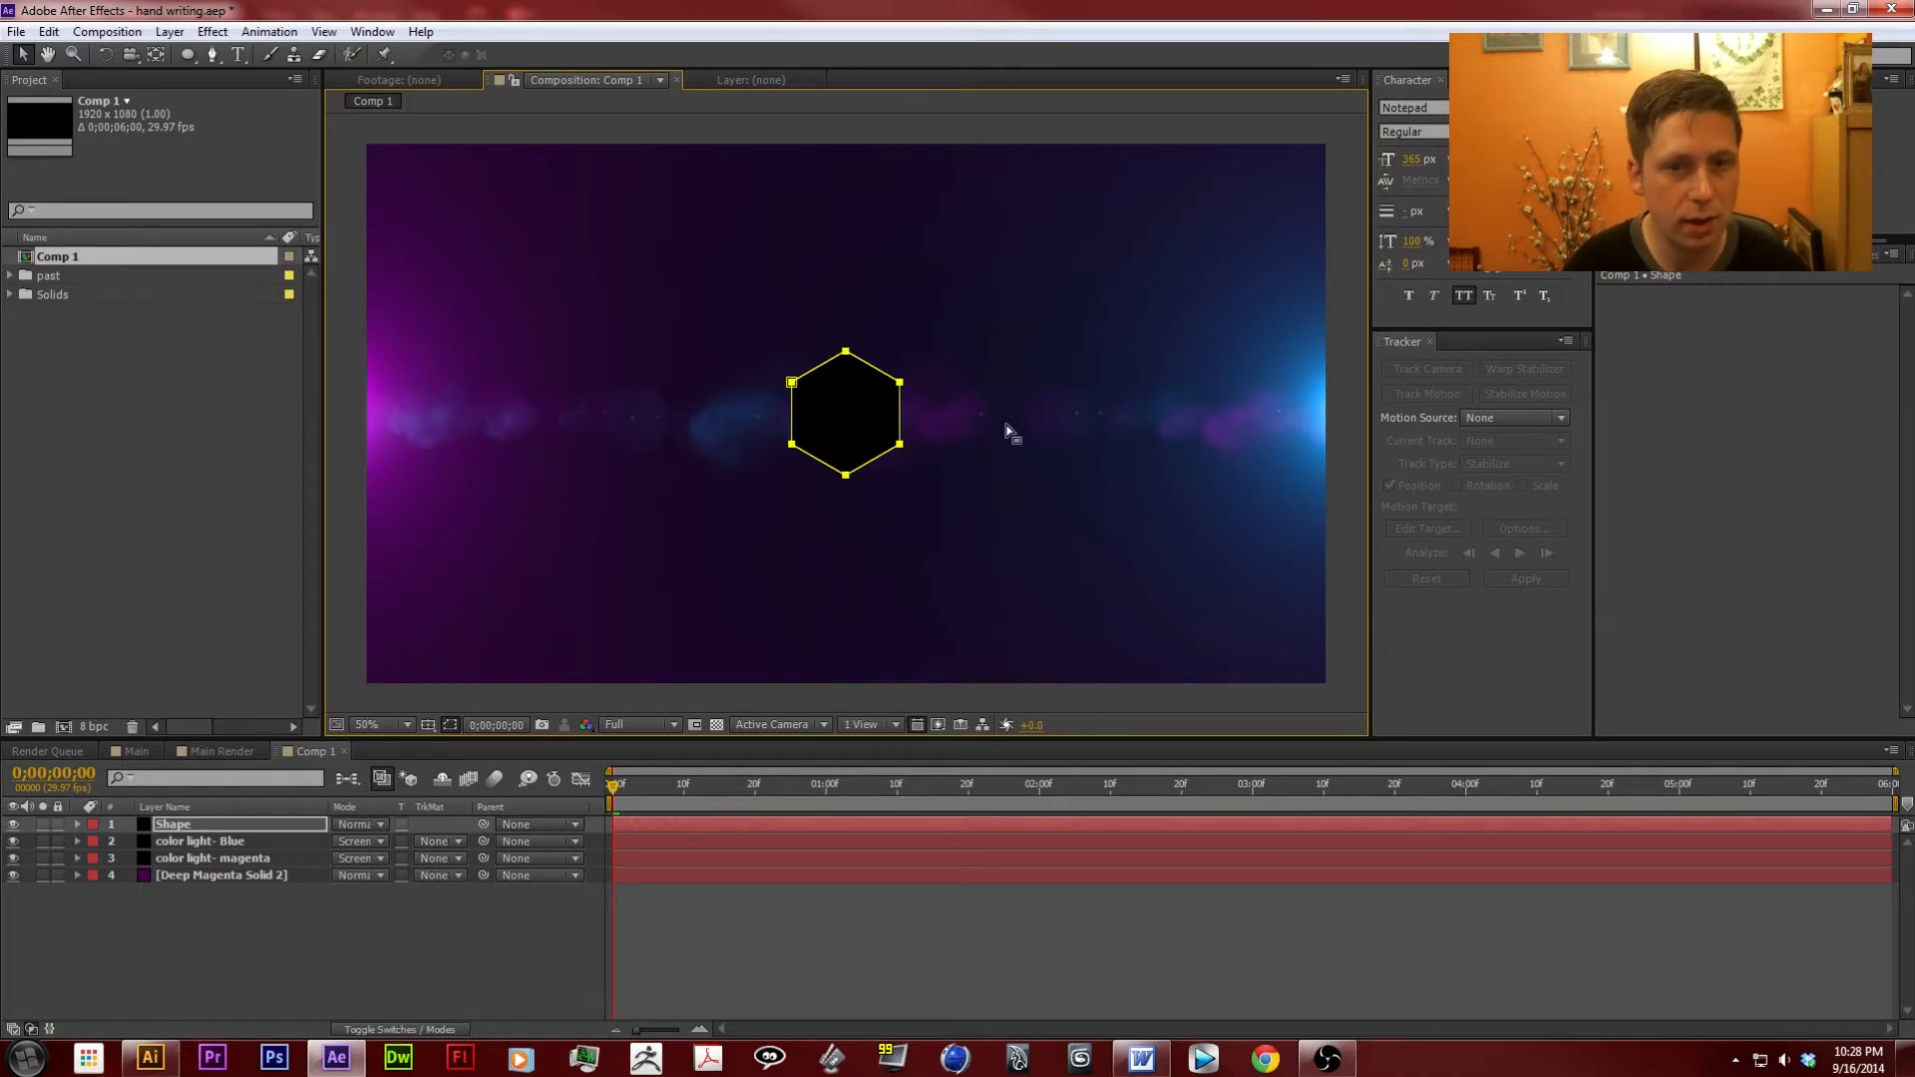
pyautogui.click(12, 824)
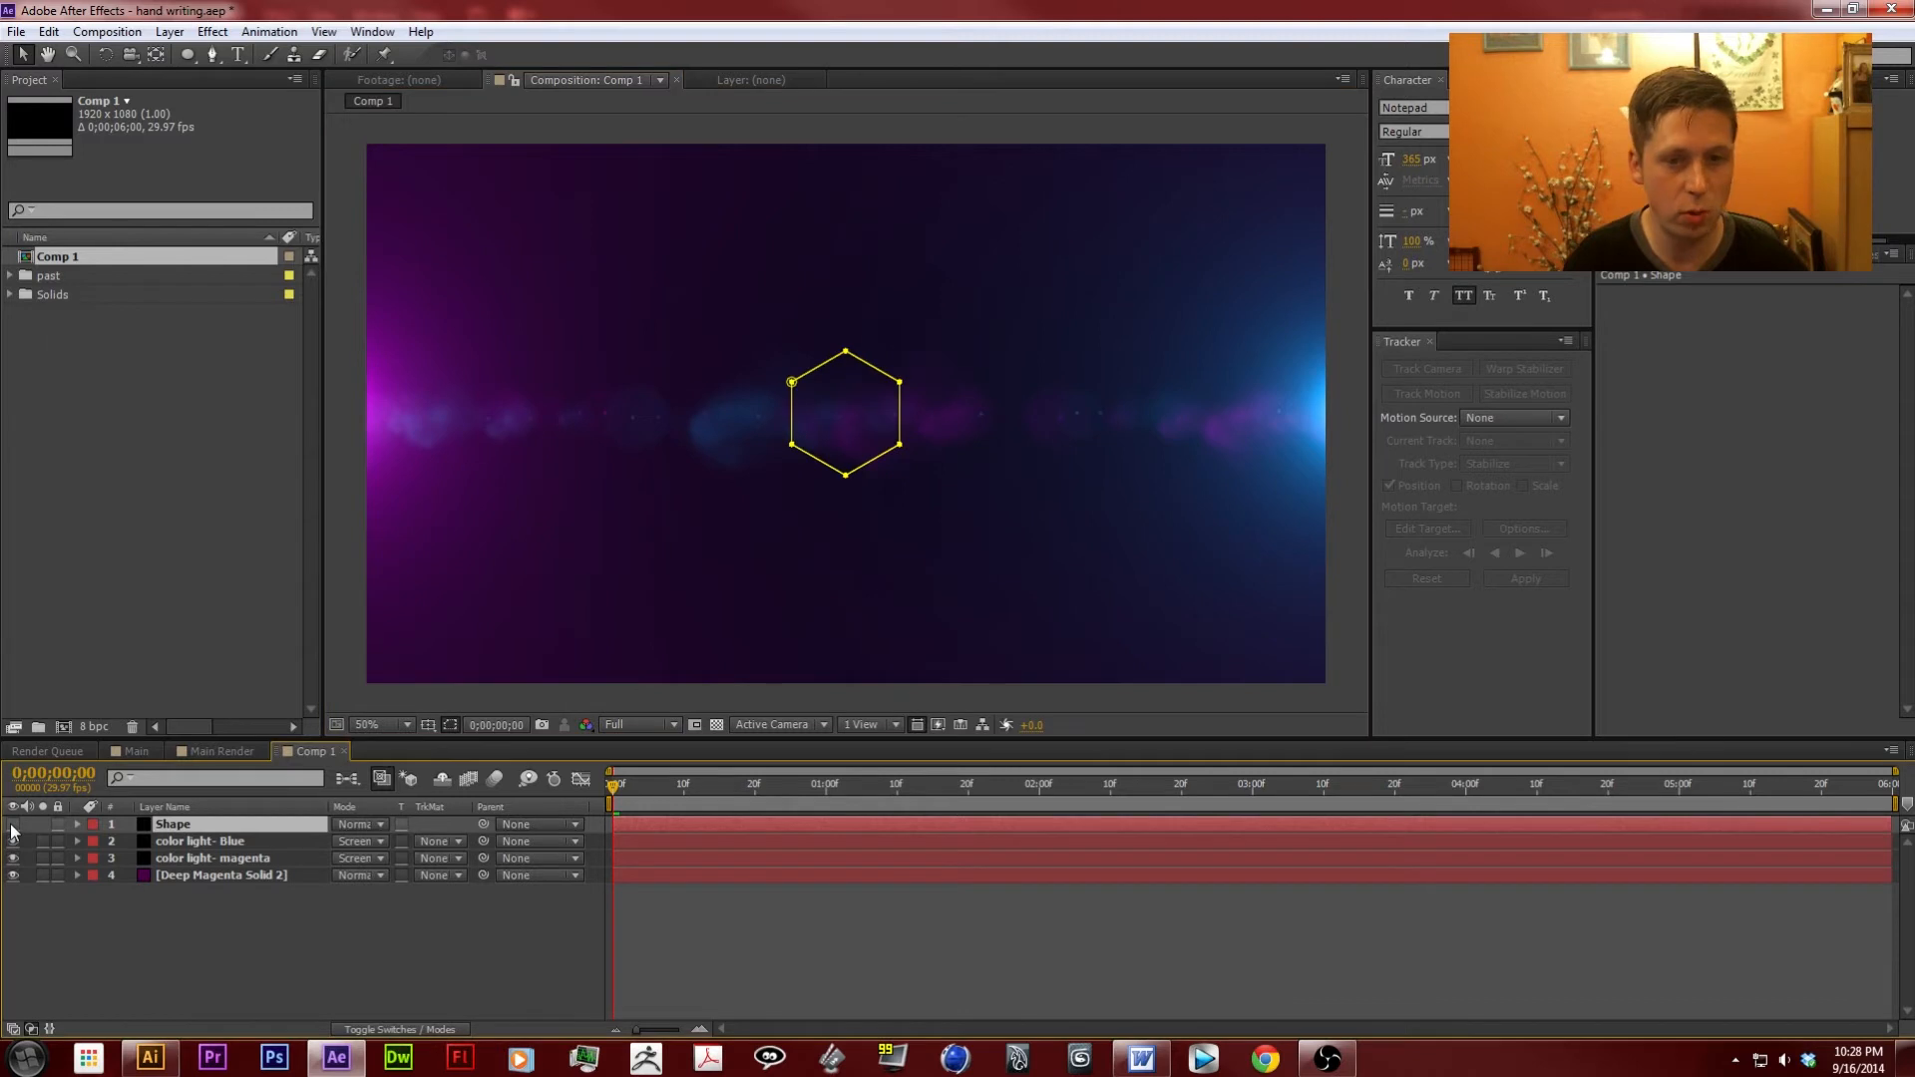
pyautogui.click(661, 708)
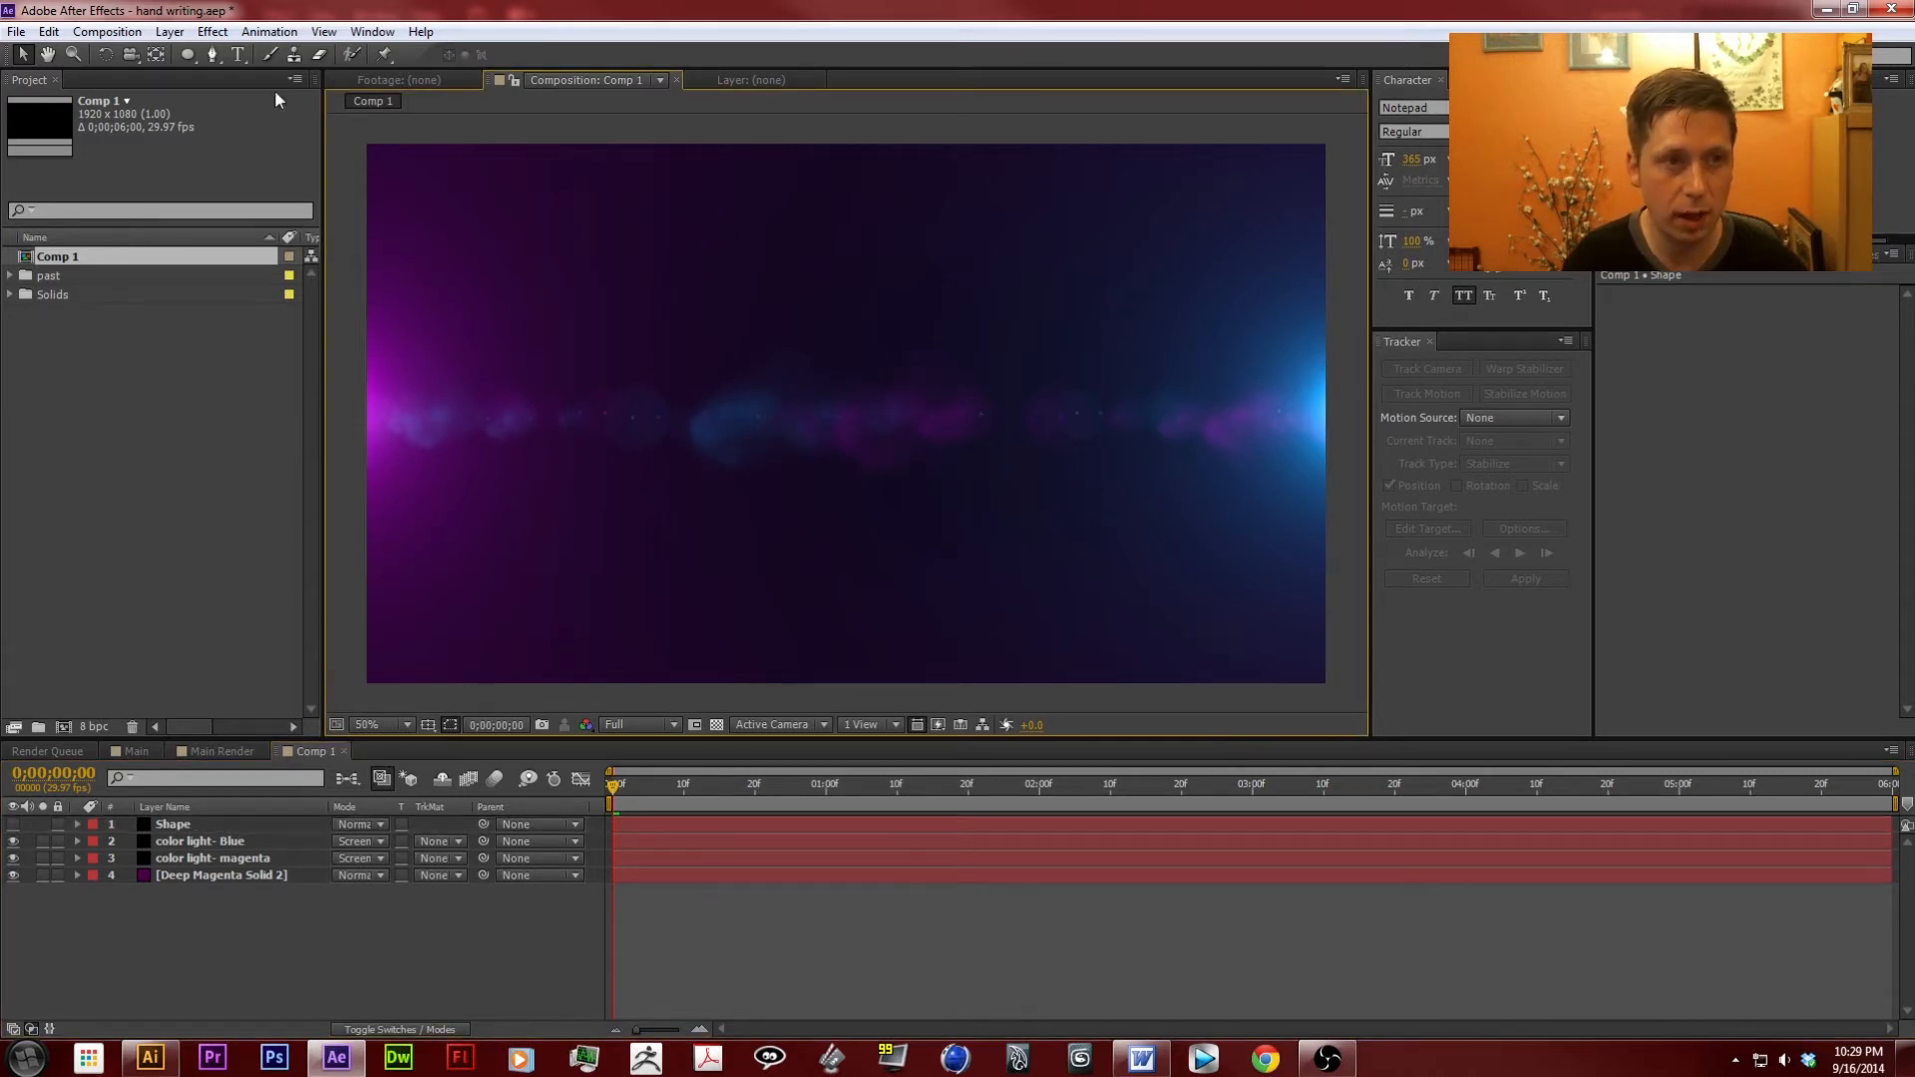
# Add Black Solid 2 from the Solids folder to the composition above the Shape layer.
pyautogui.click(10, 294)
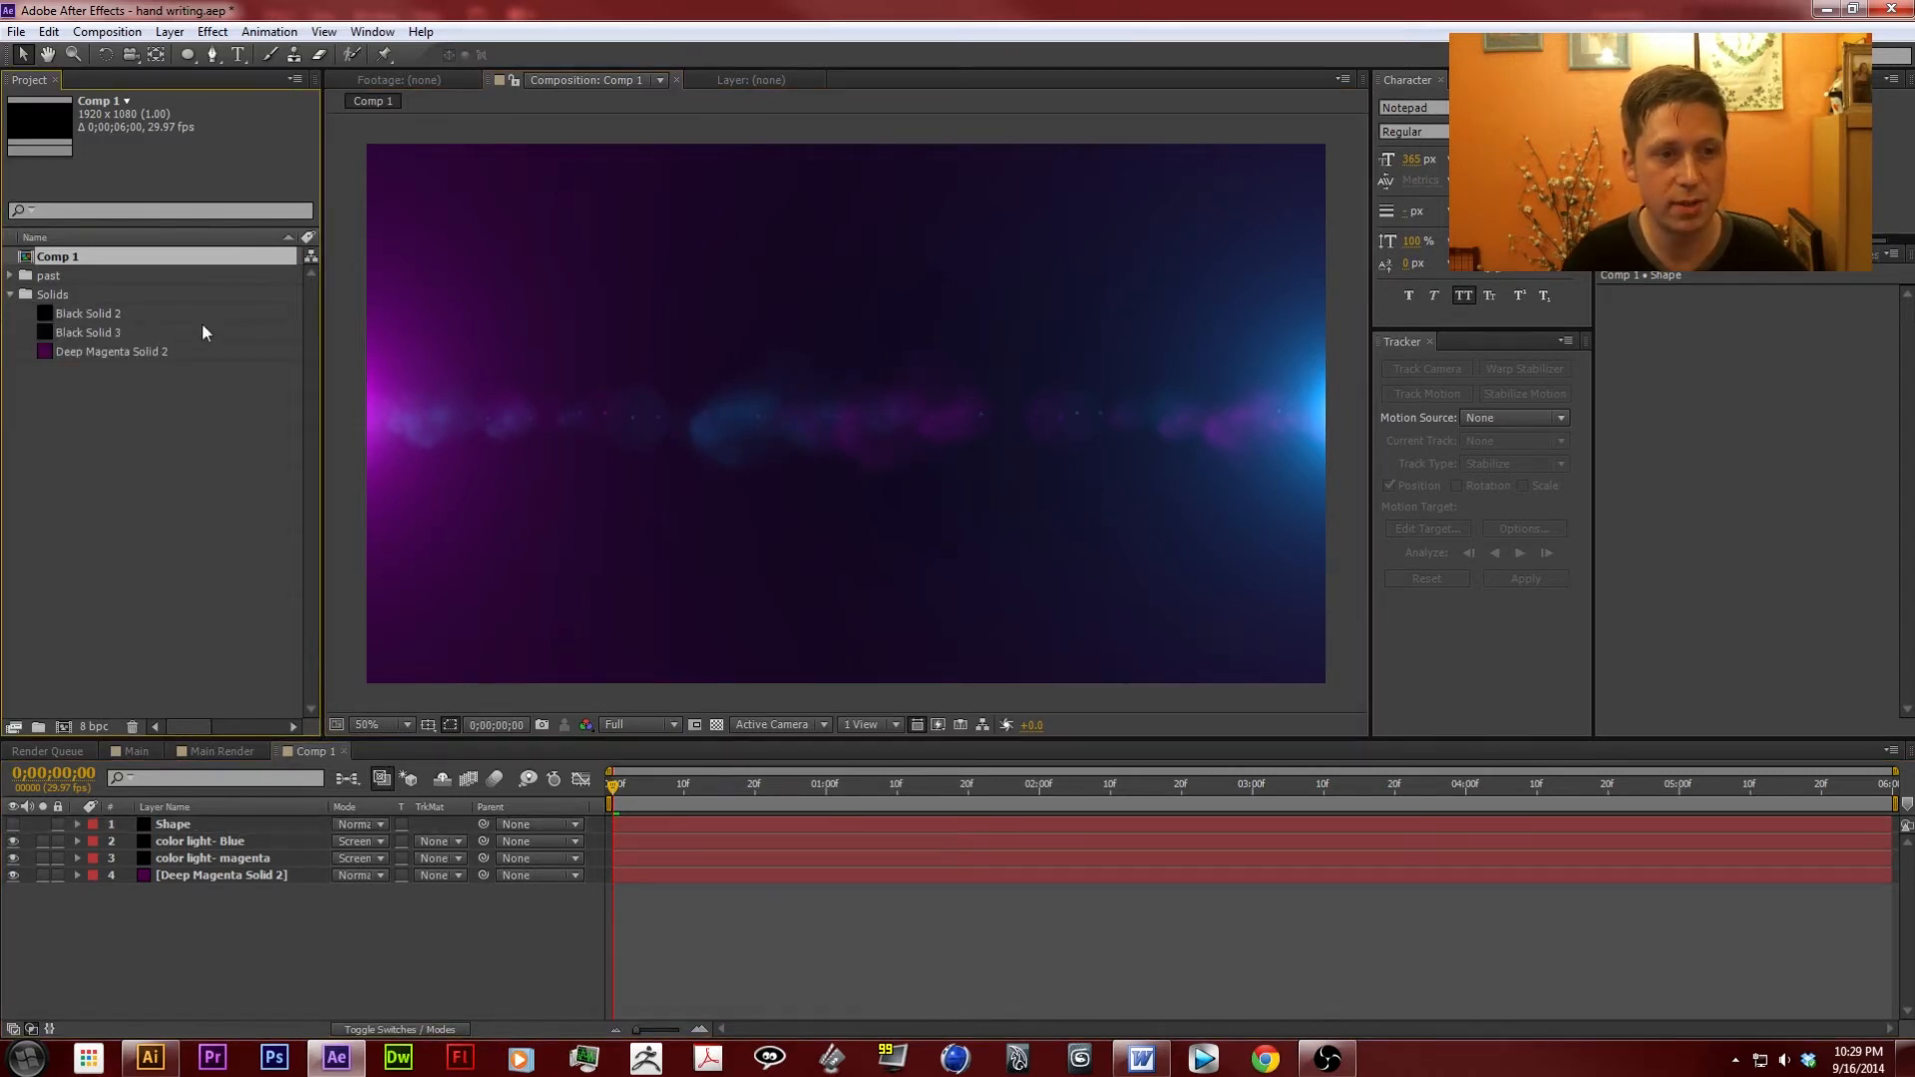
pyautogui.click(100, 315)
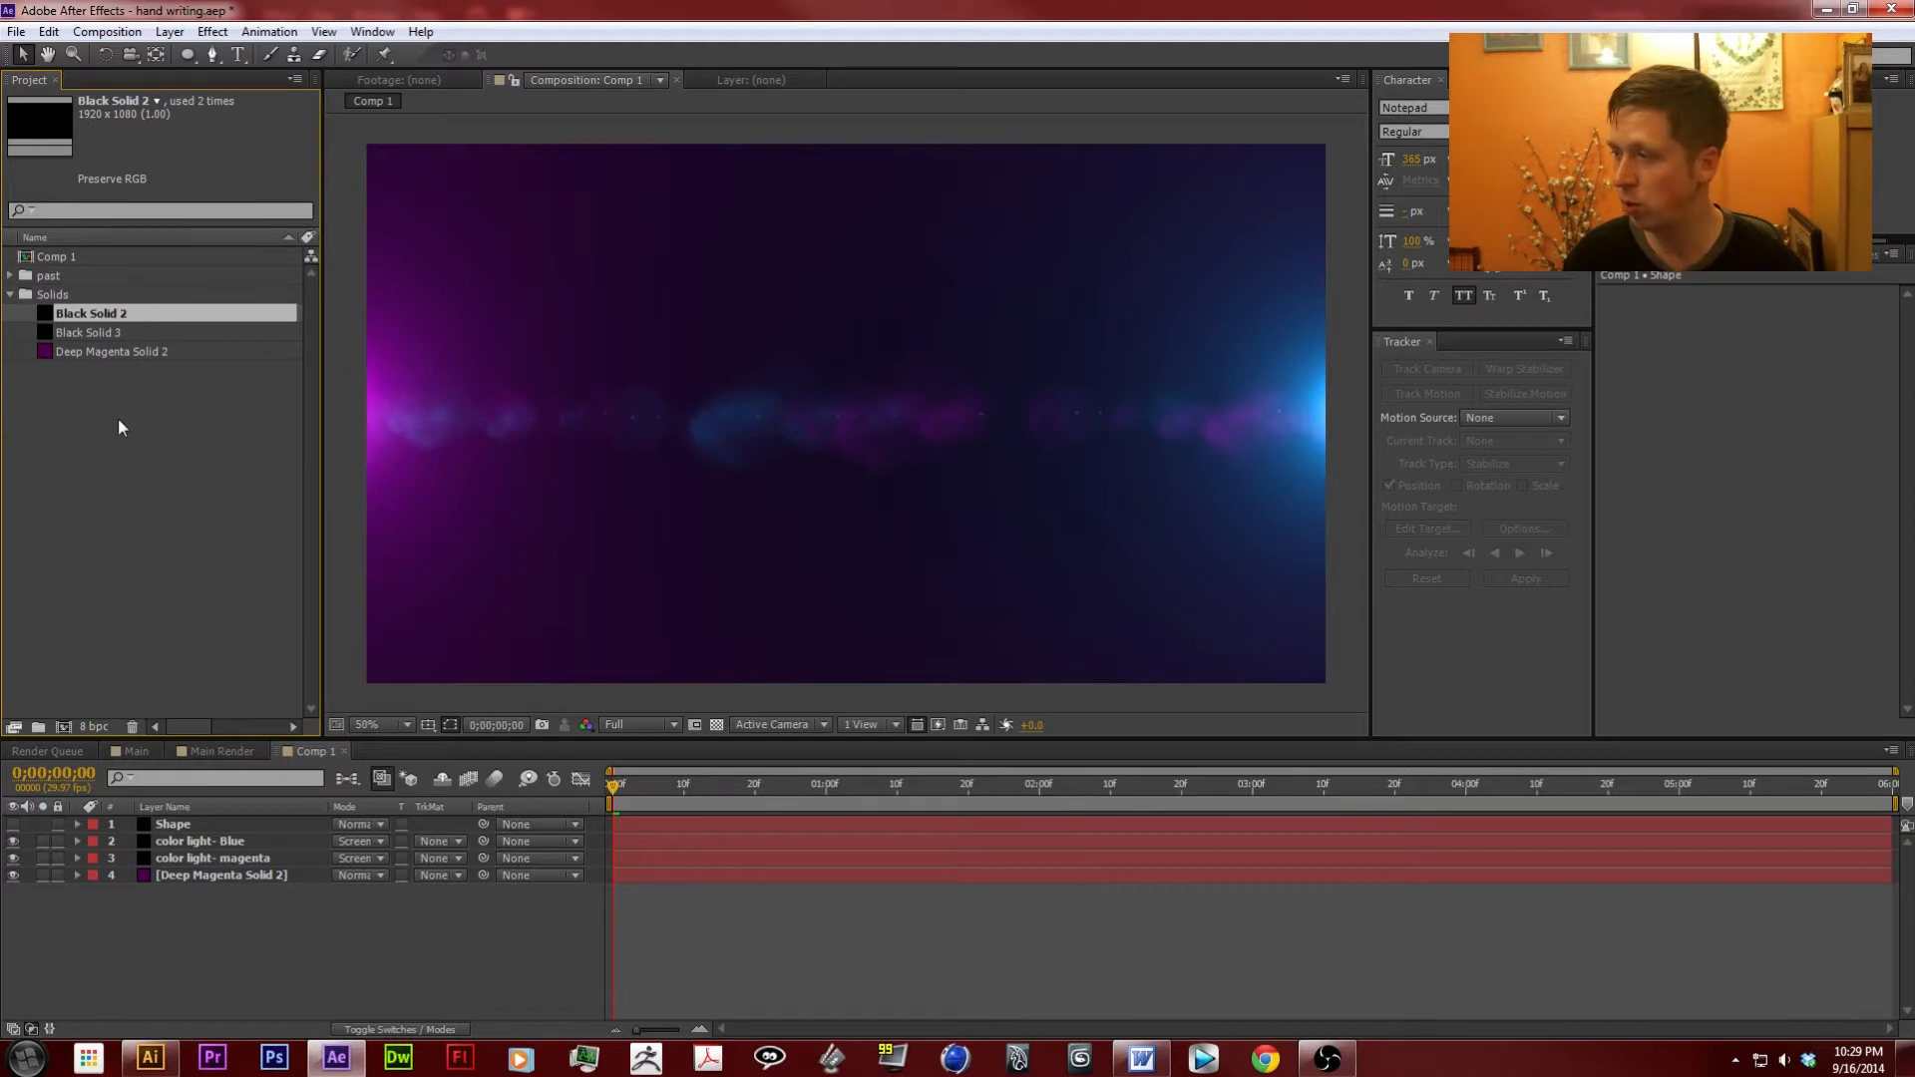
pyautogui.moveTo(44, 313); pyautogui.dragTo(836, 421)
pyautogui.click(1333, 665)
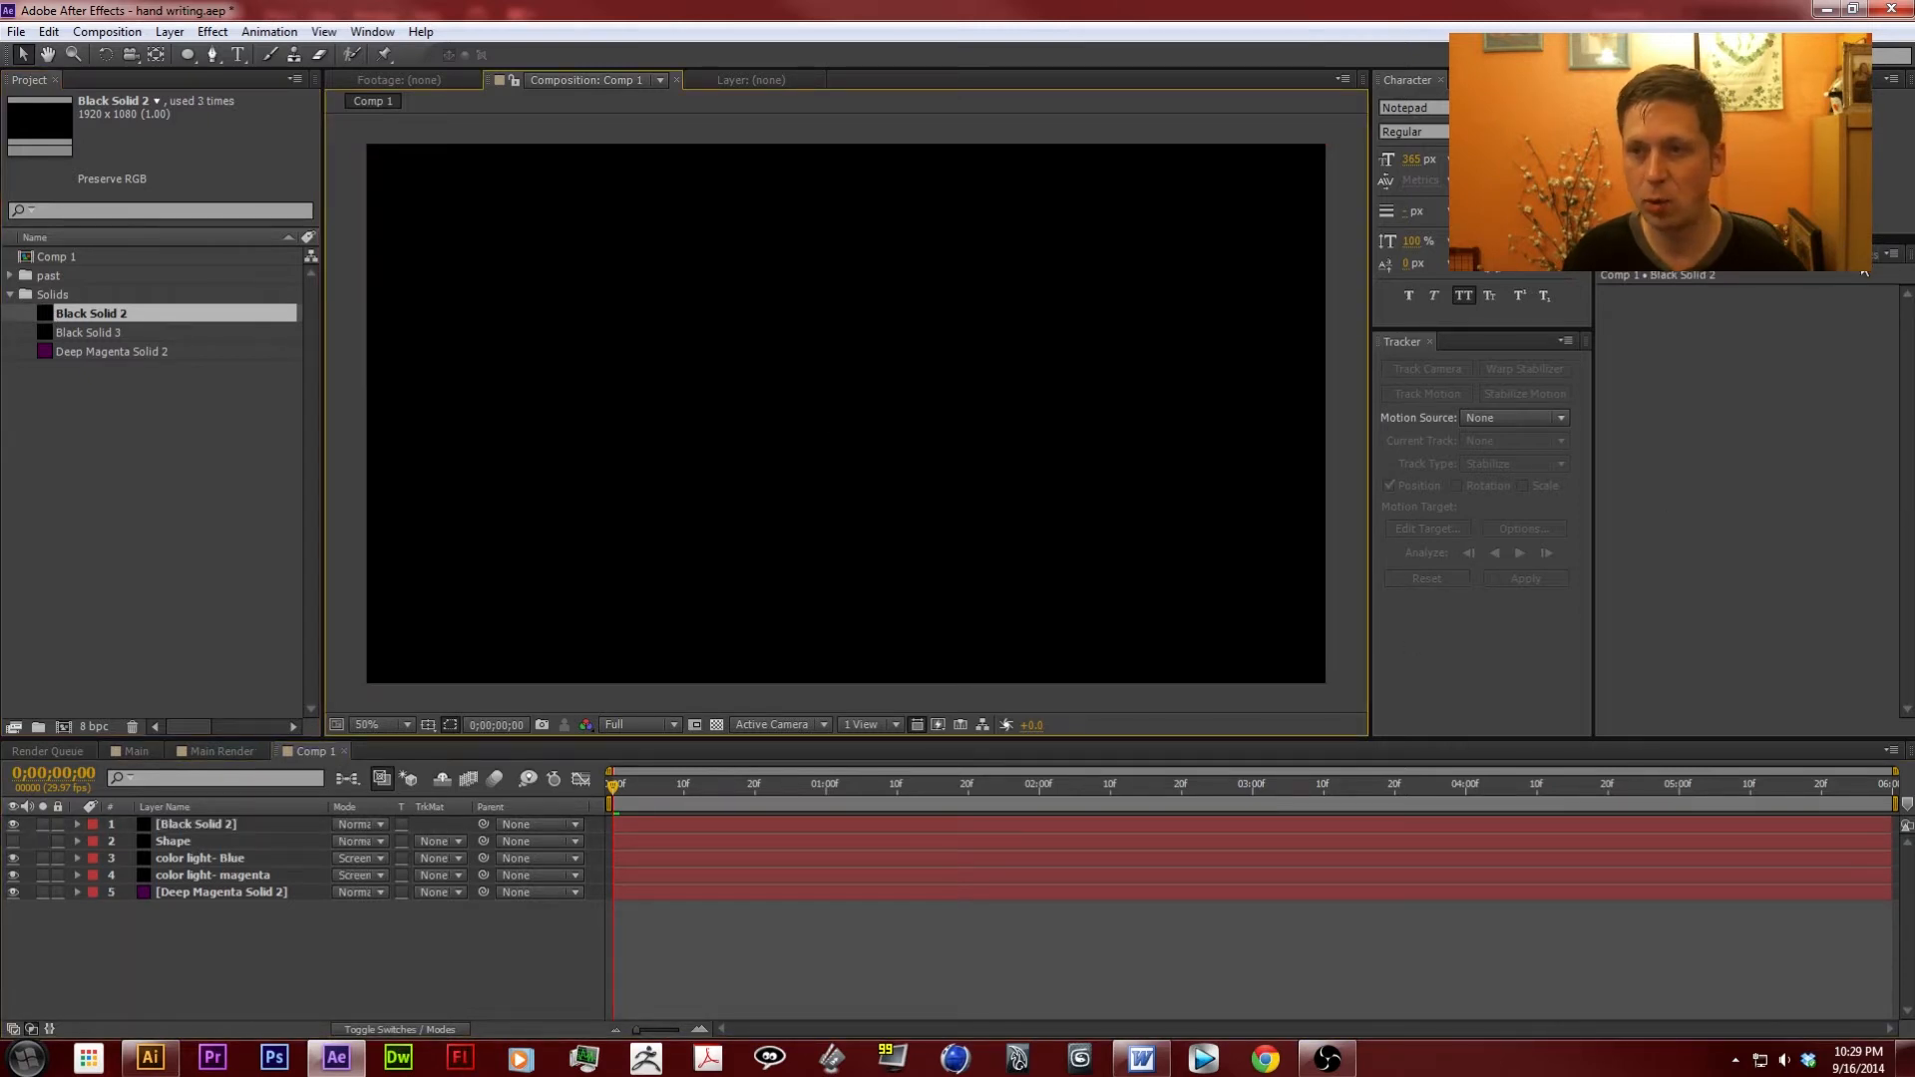
# Apply the Video Copilot Element effect to the Black Solid 2 layer.
pyautogui.click(1857, 255)
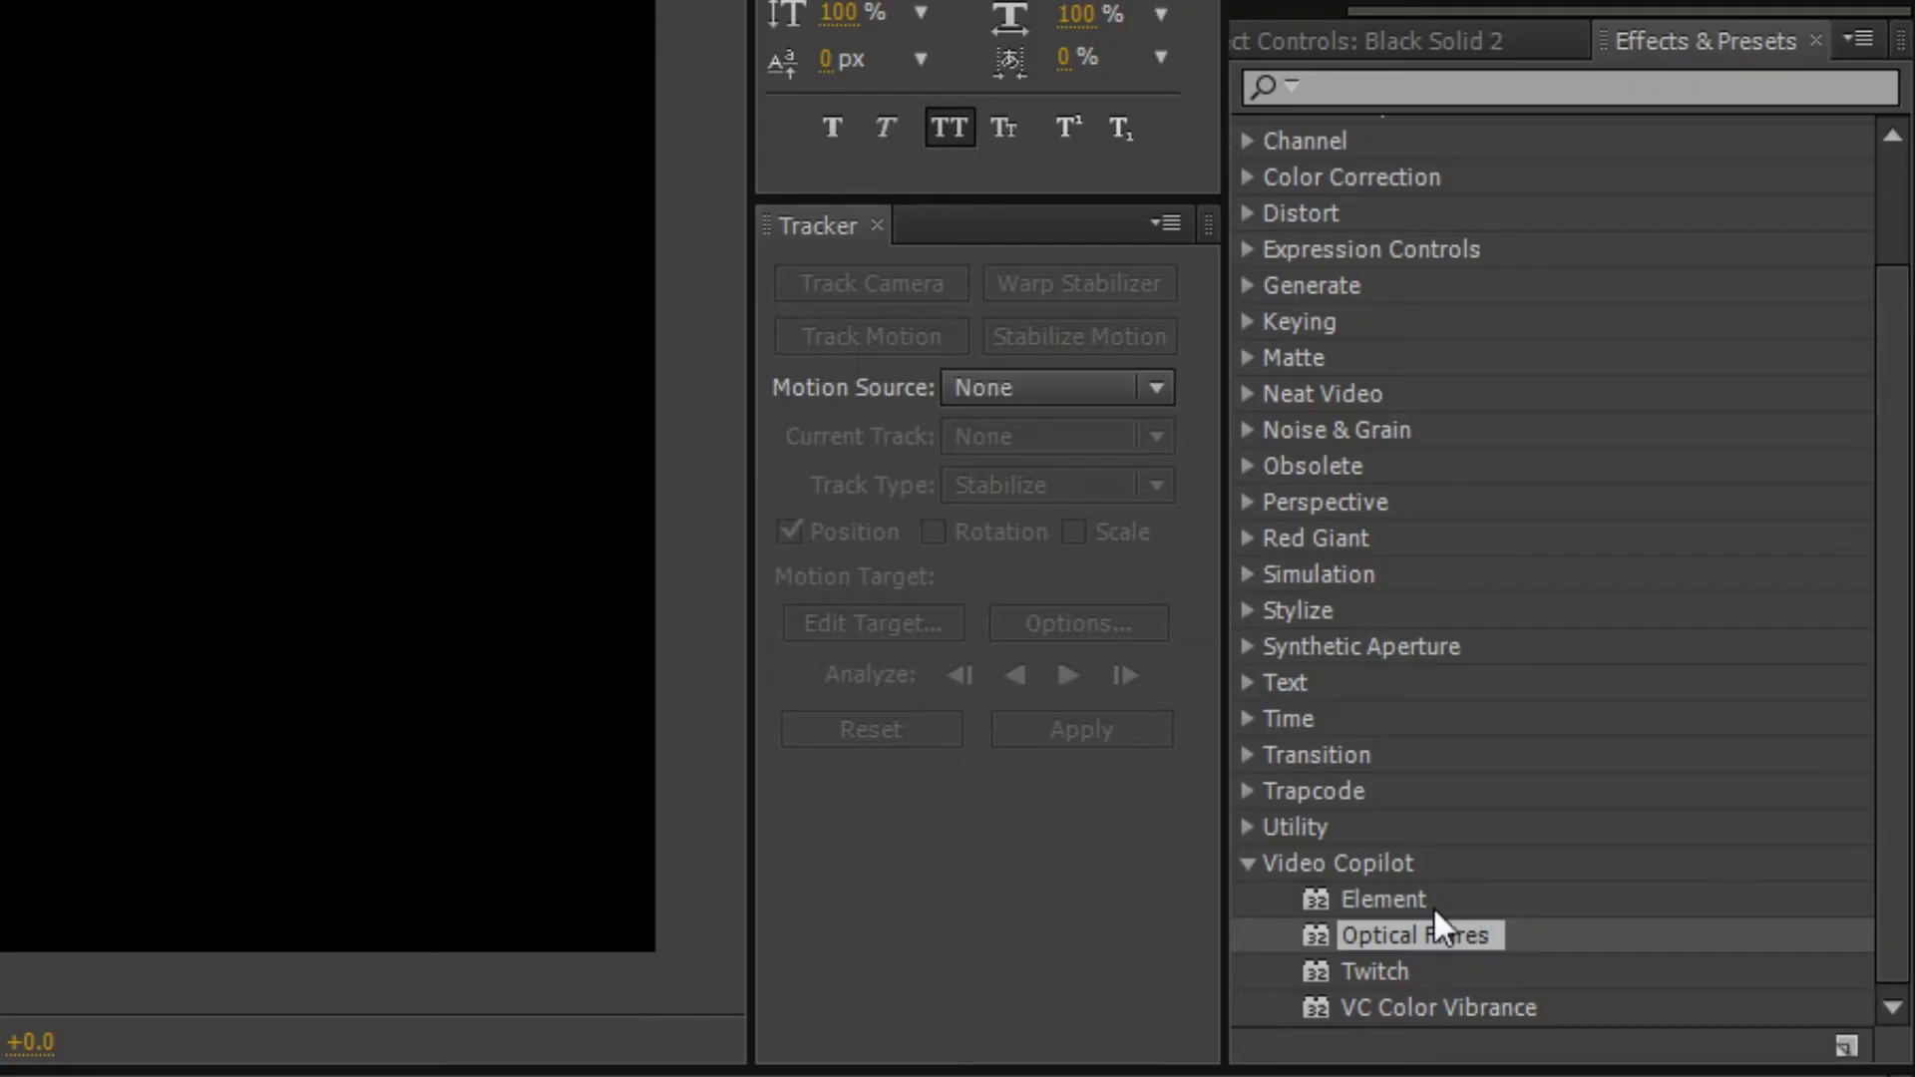
pyautogui.click(1385, 898)
pyautogui.moveTo(1384, 893); pyautogui.dragTo(458, 488)
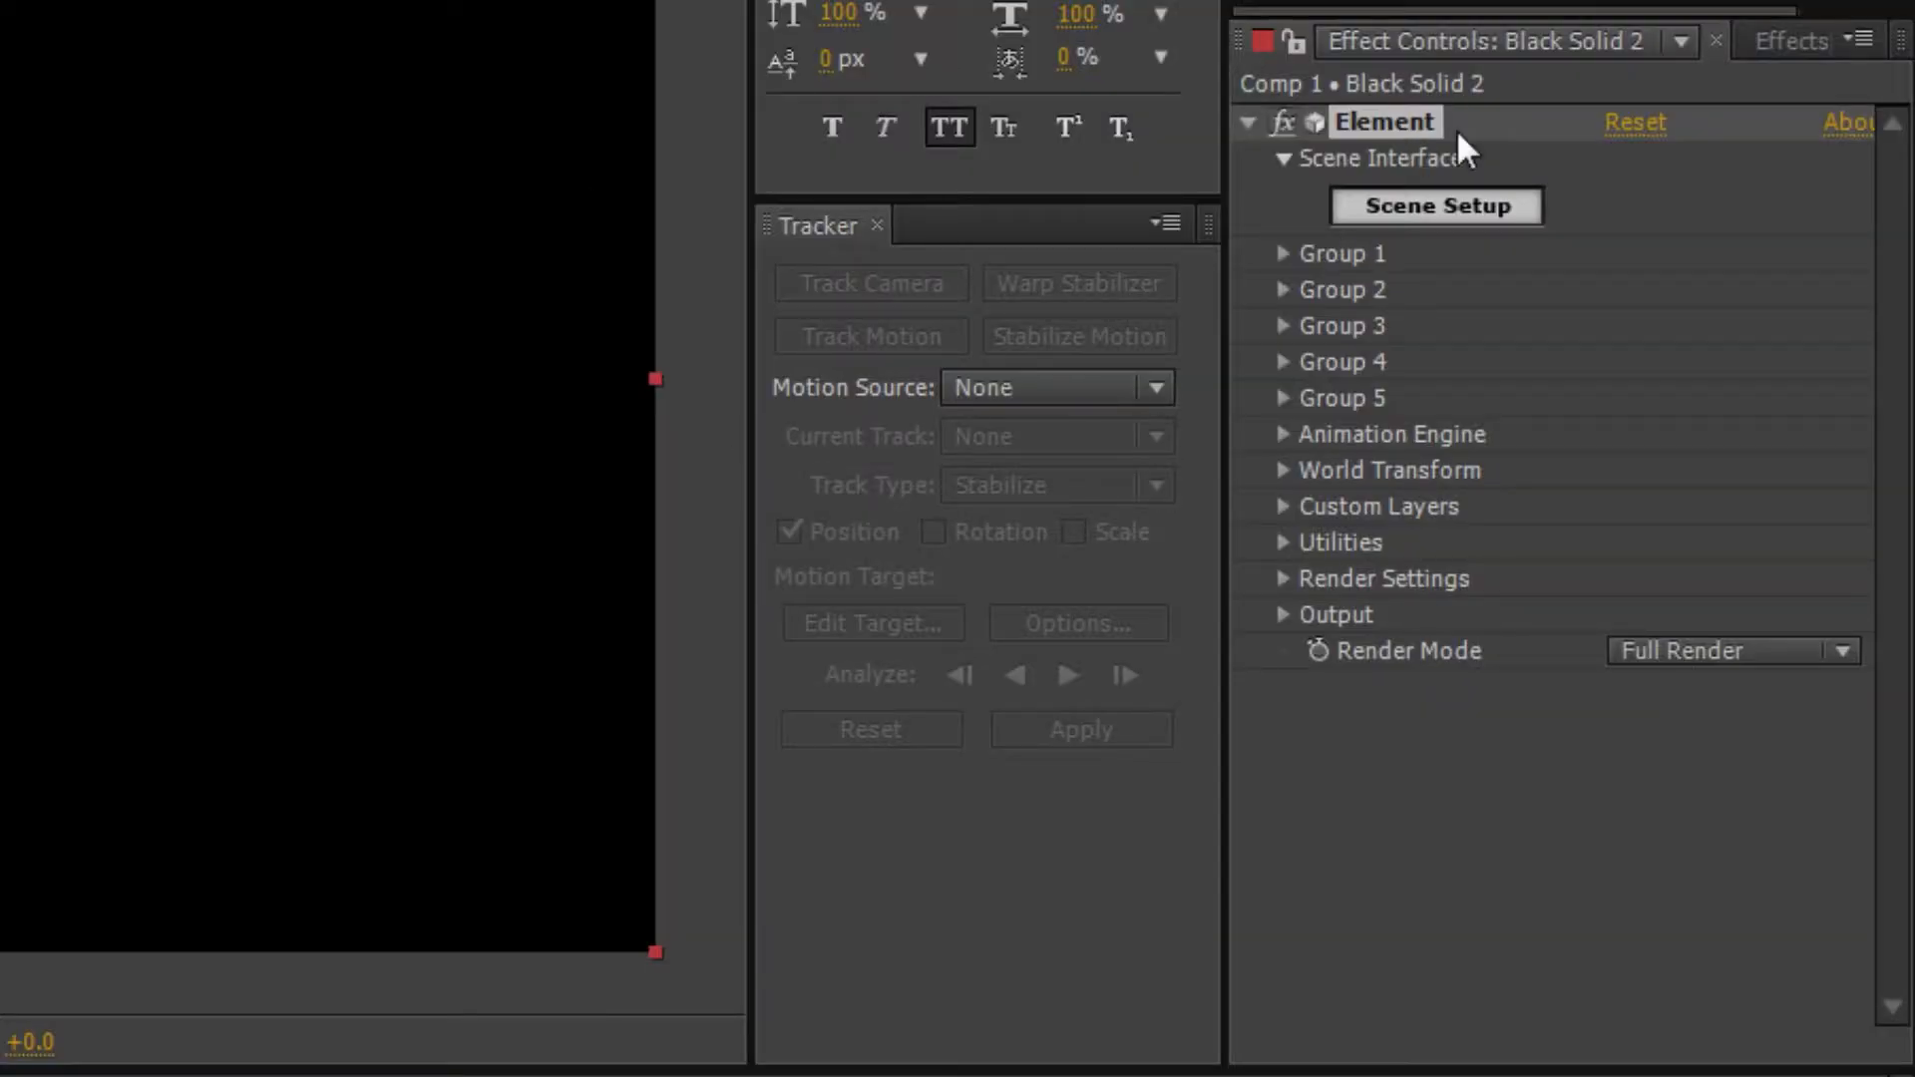
# Assign the Shape layer as Path Layer 1 in Element's custom text and masks, and collapse the custom layers settings.
pyautogui.click(1283, 507)
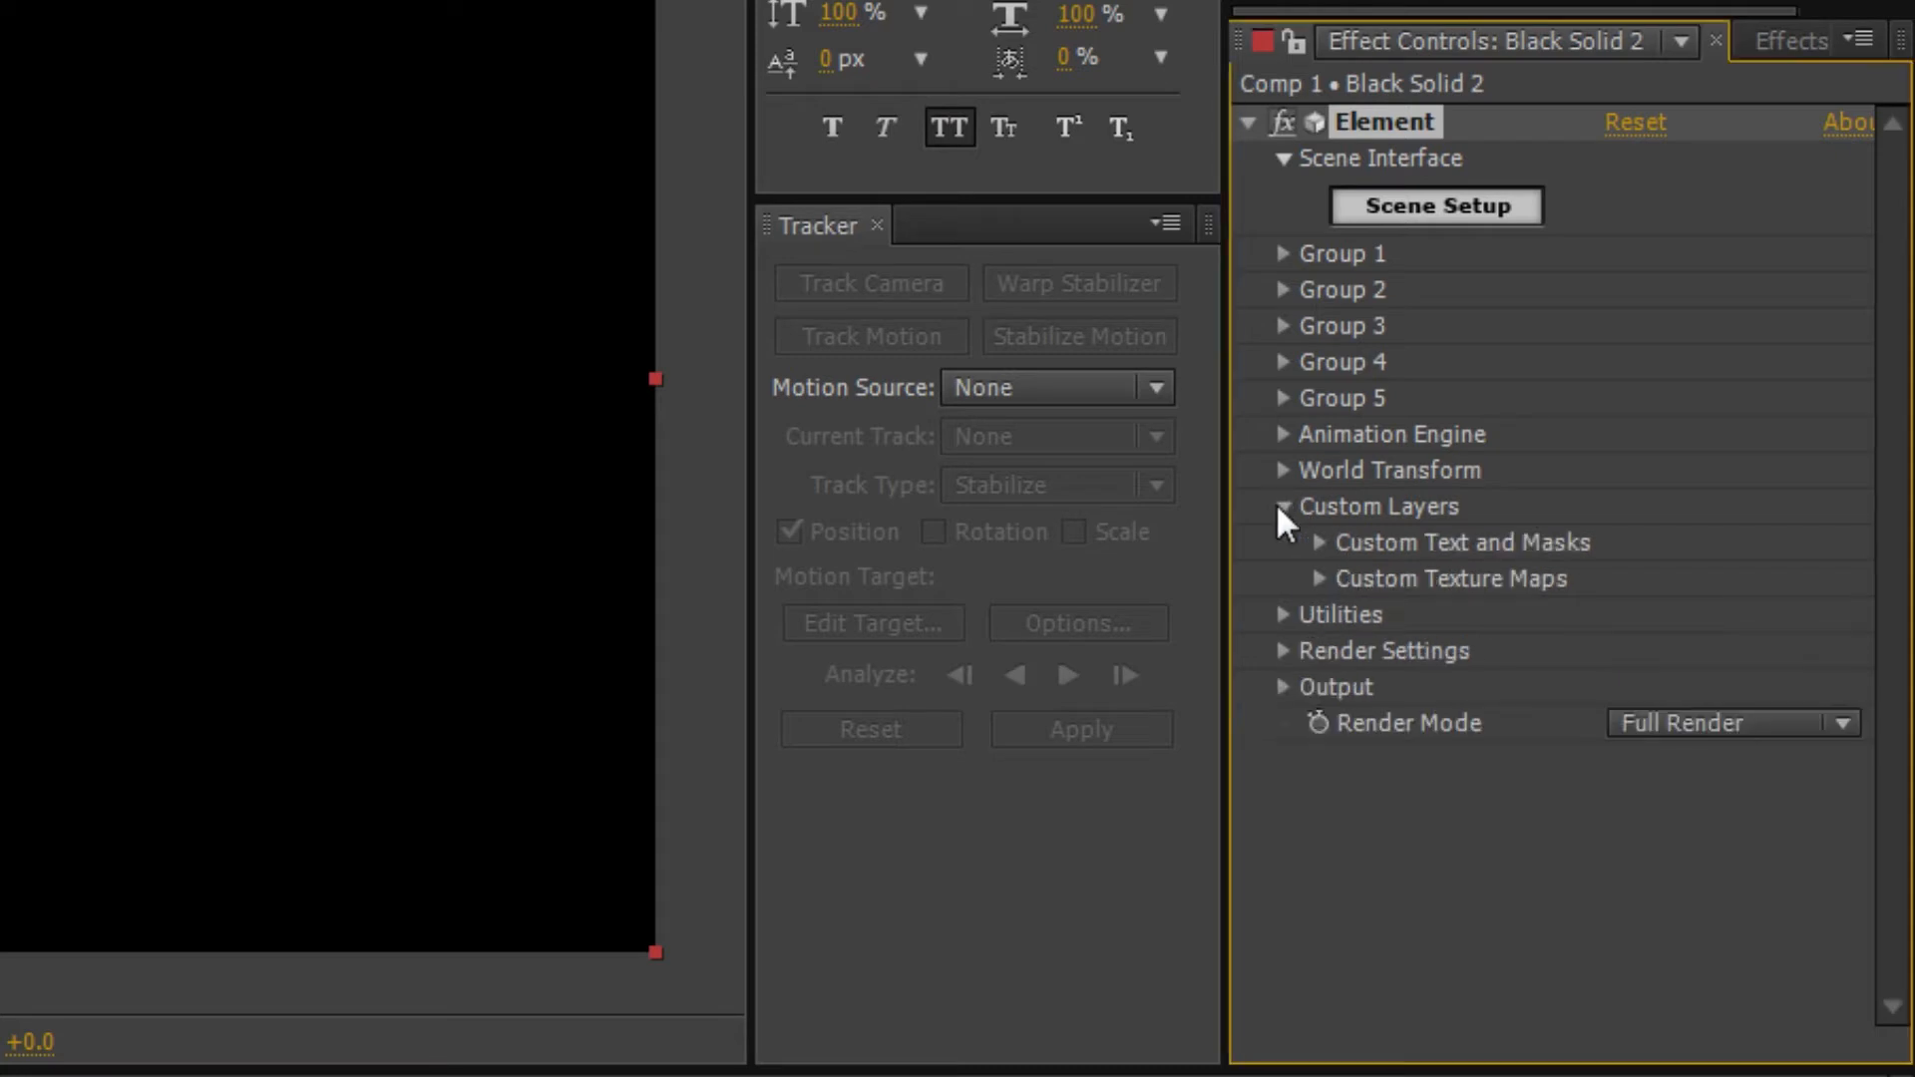
pyautogui.click(1316, 544)
pyautogui.click(1792, 587)
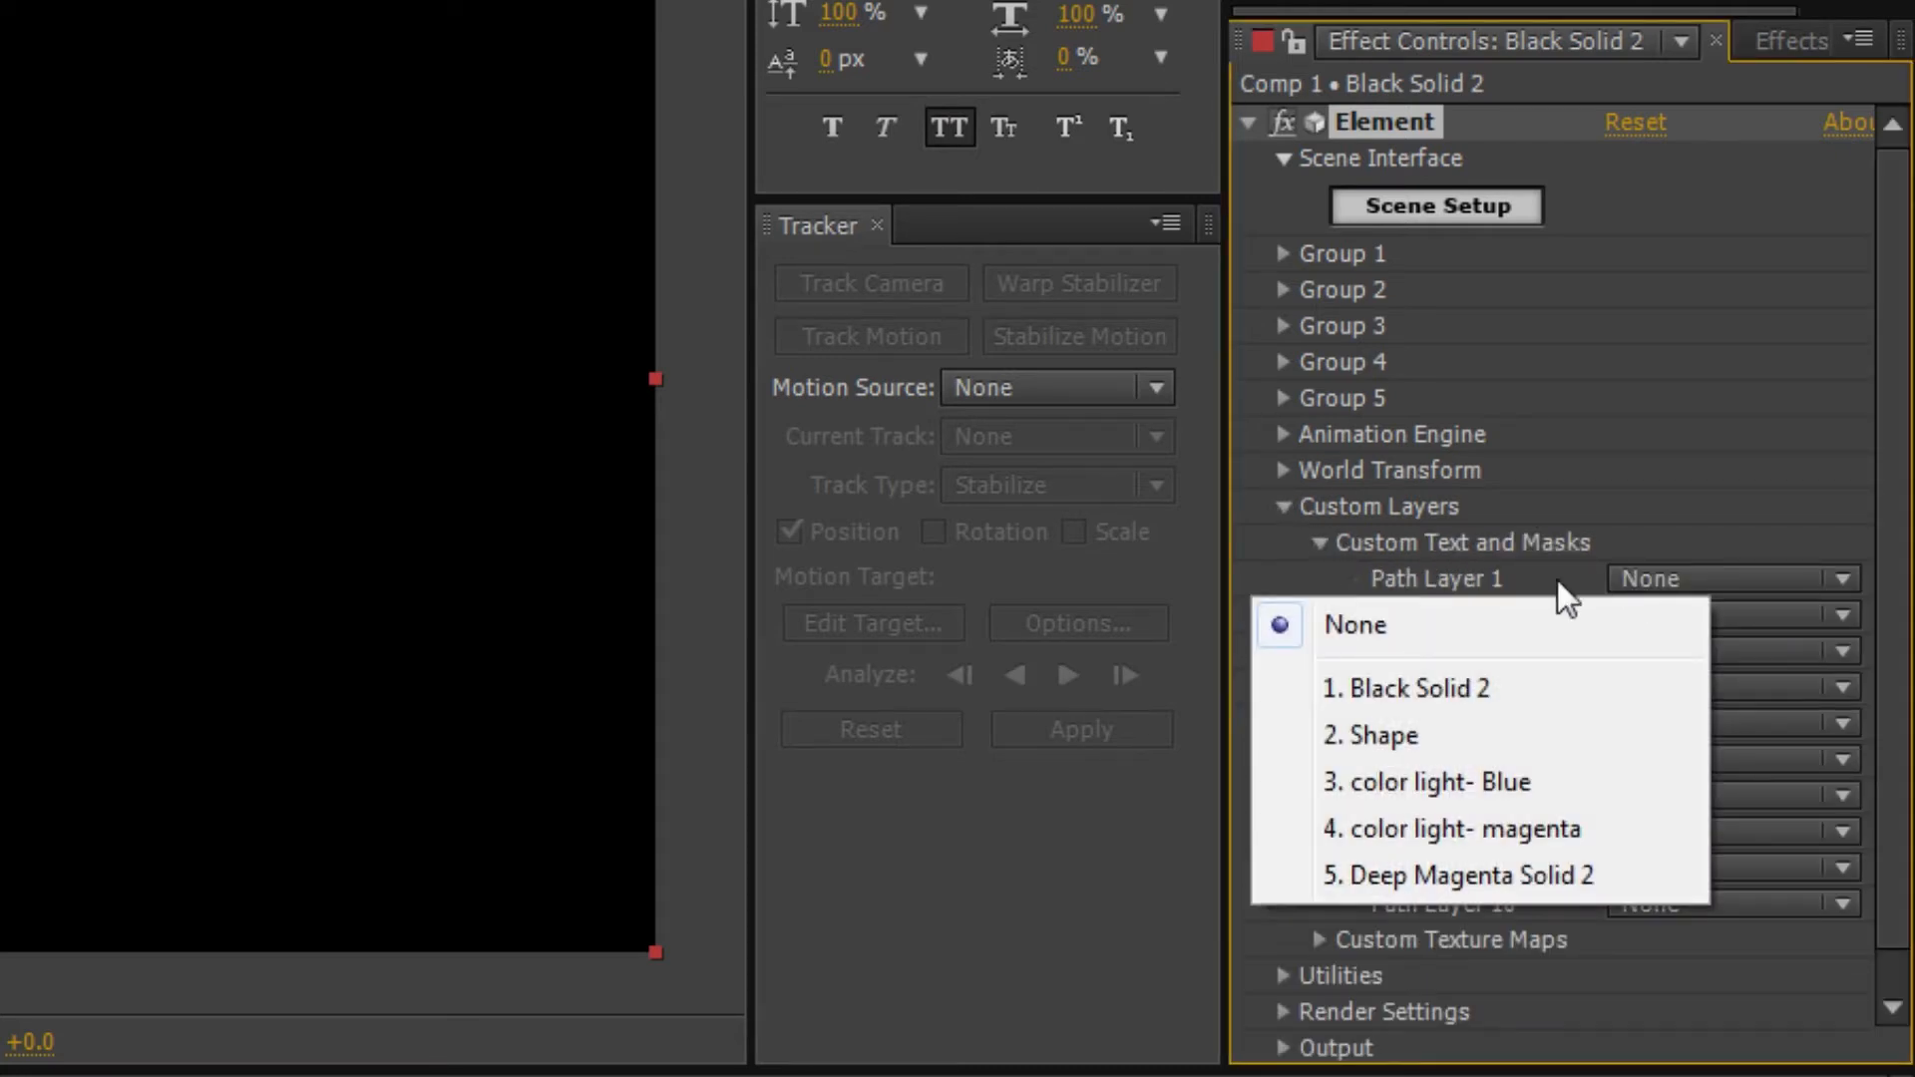
pyautogui.click(1487, 734)
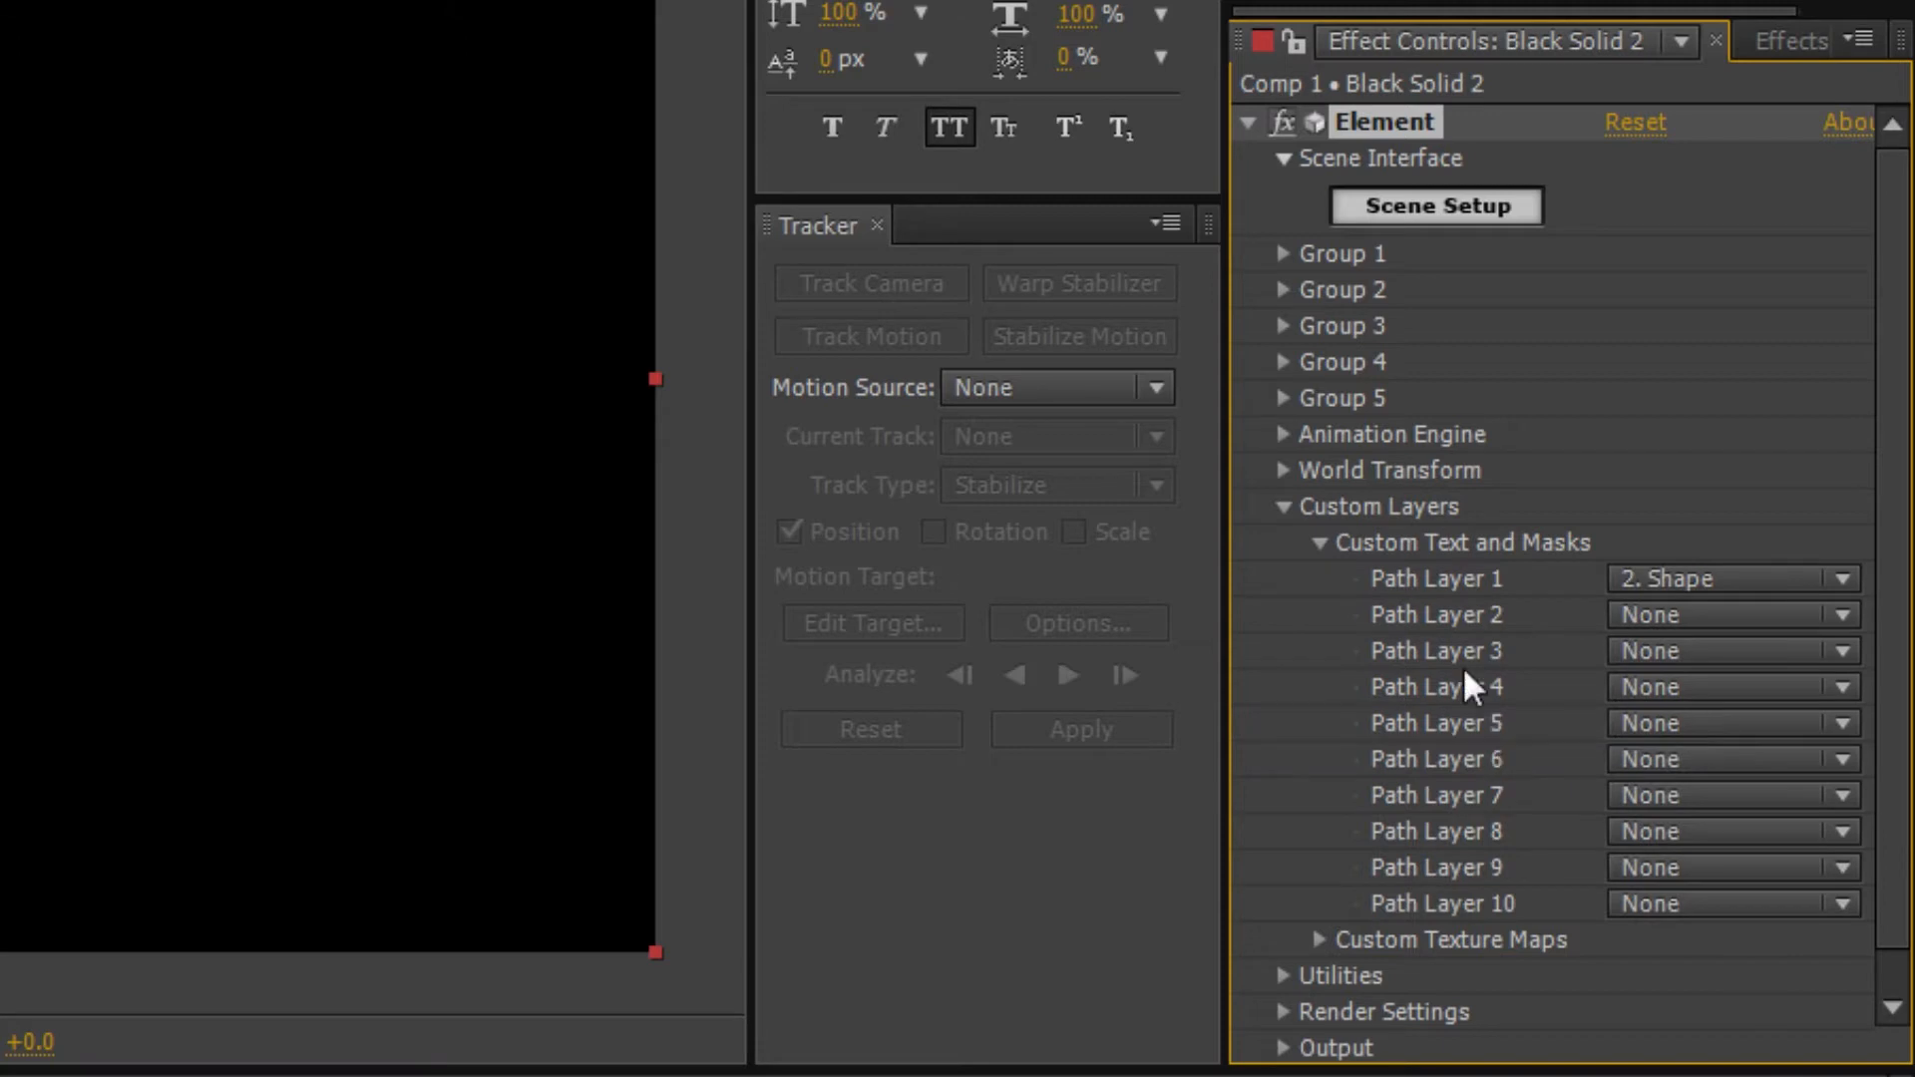
pyautogui.click(1284, 506)
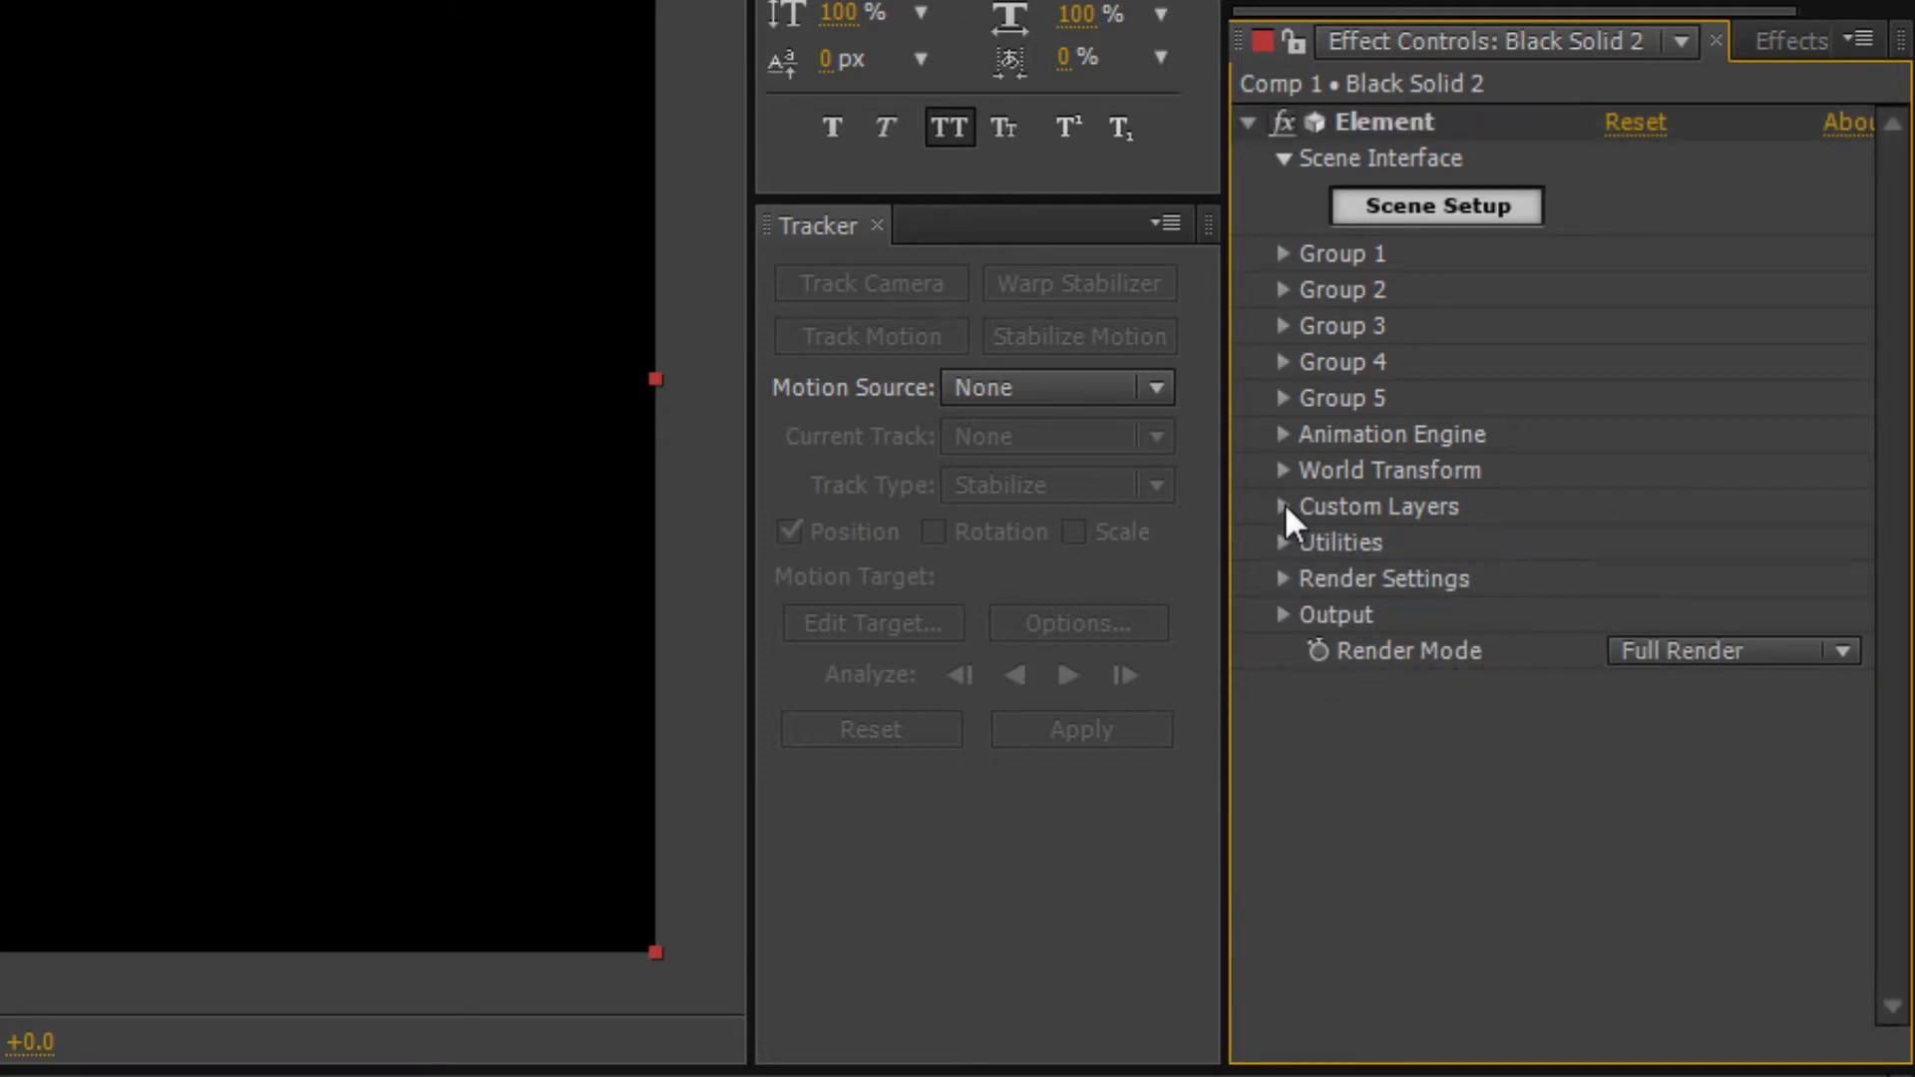
# Open Element's Scene Setup and extrude the hexagon path into a 3D model.
pyautogui.click(1473, 212)
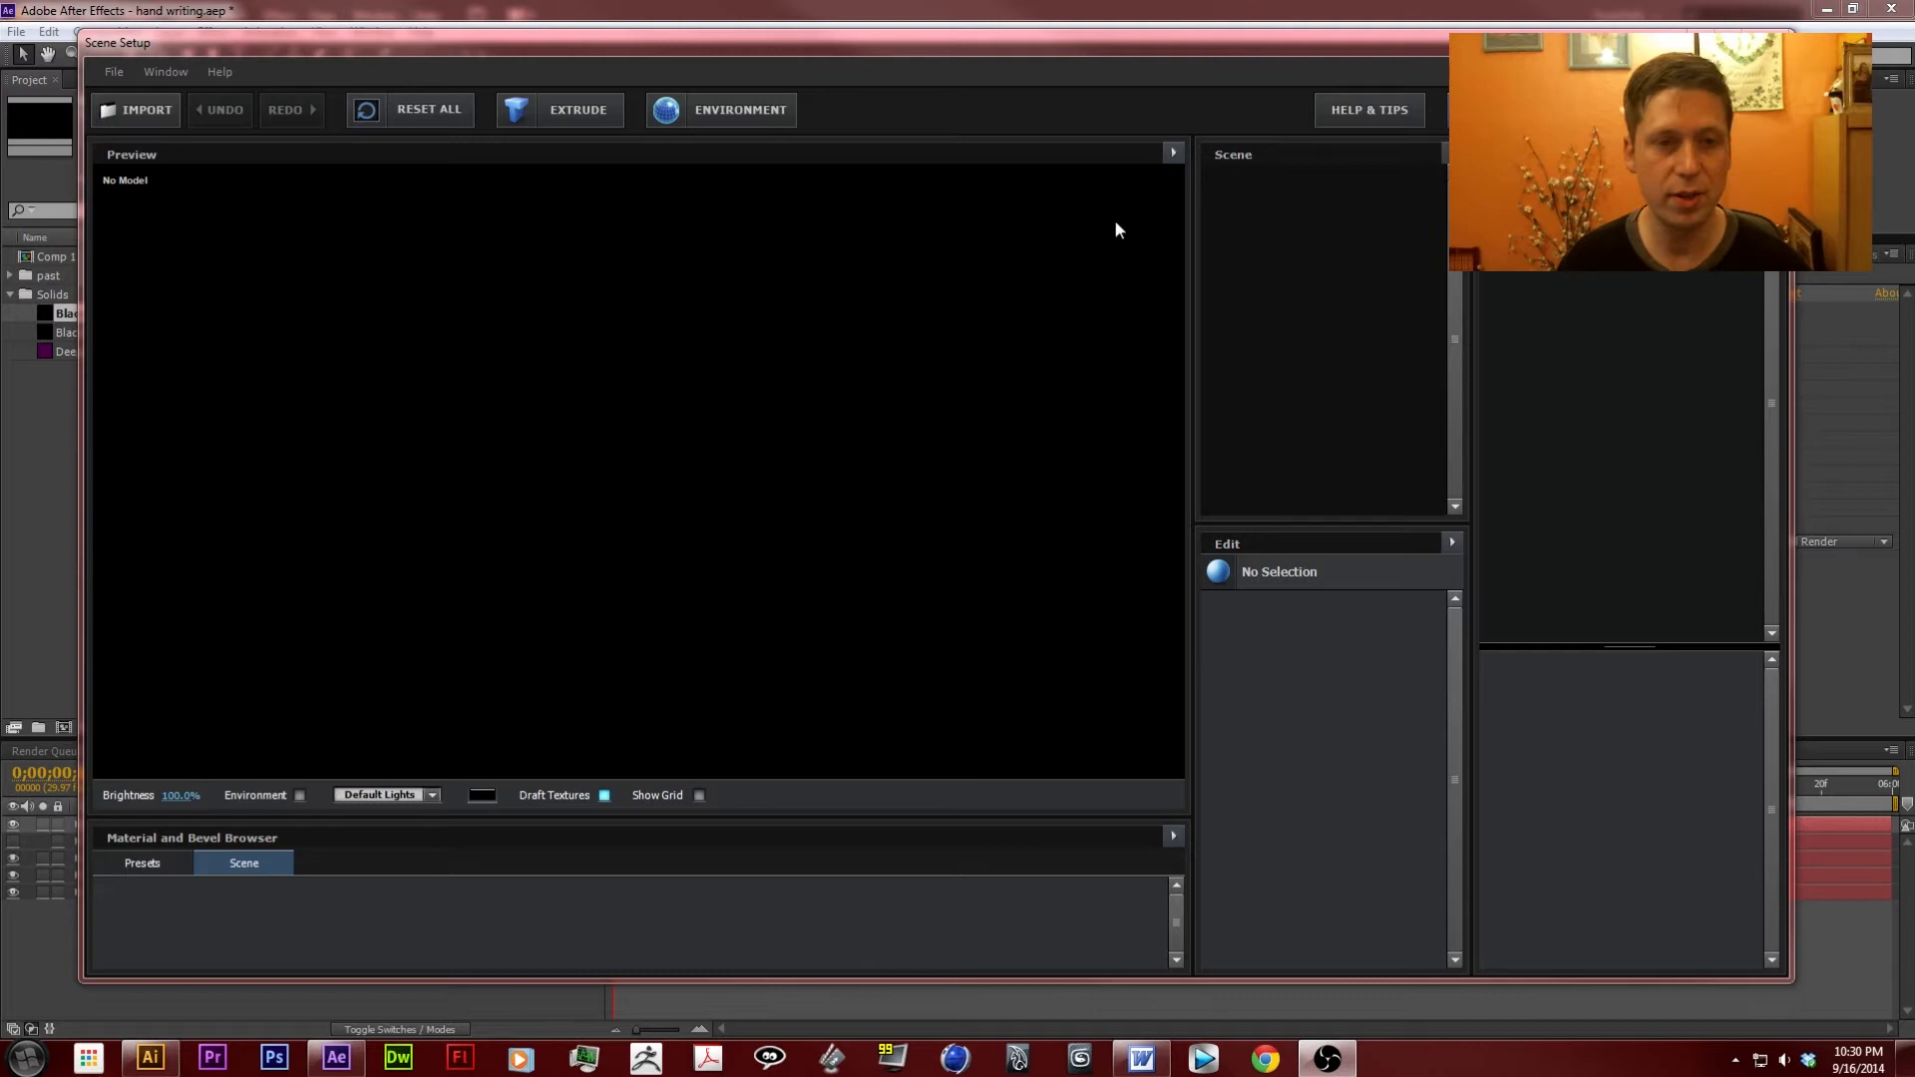
pyautogui.click(583, 111)
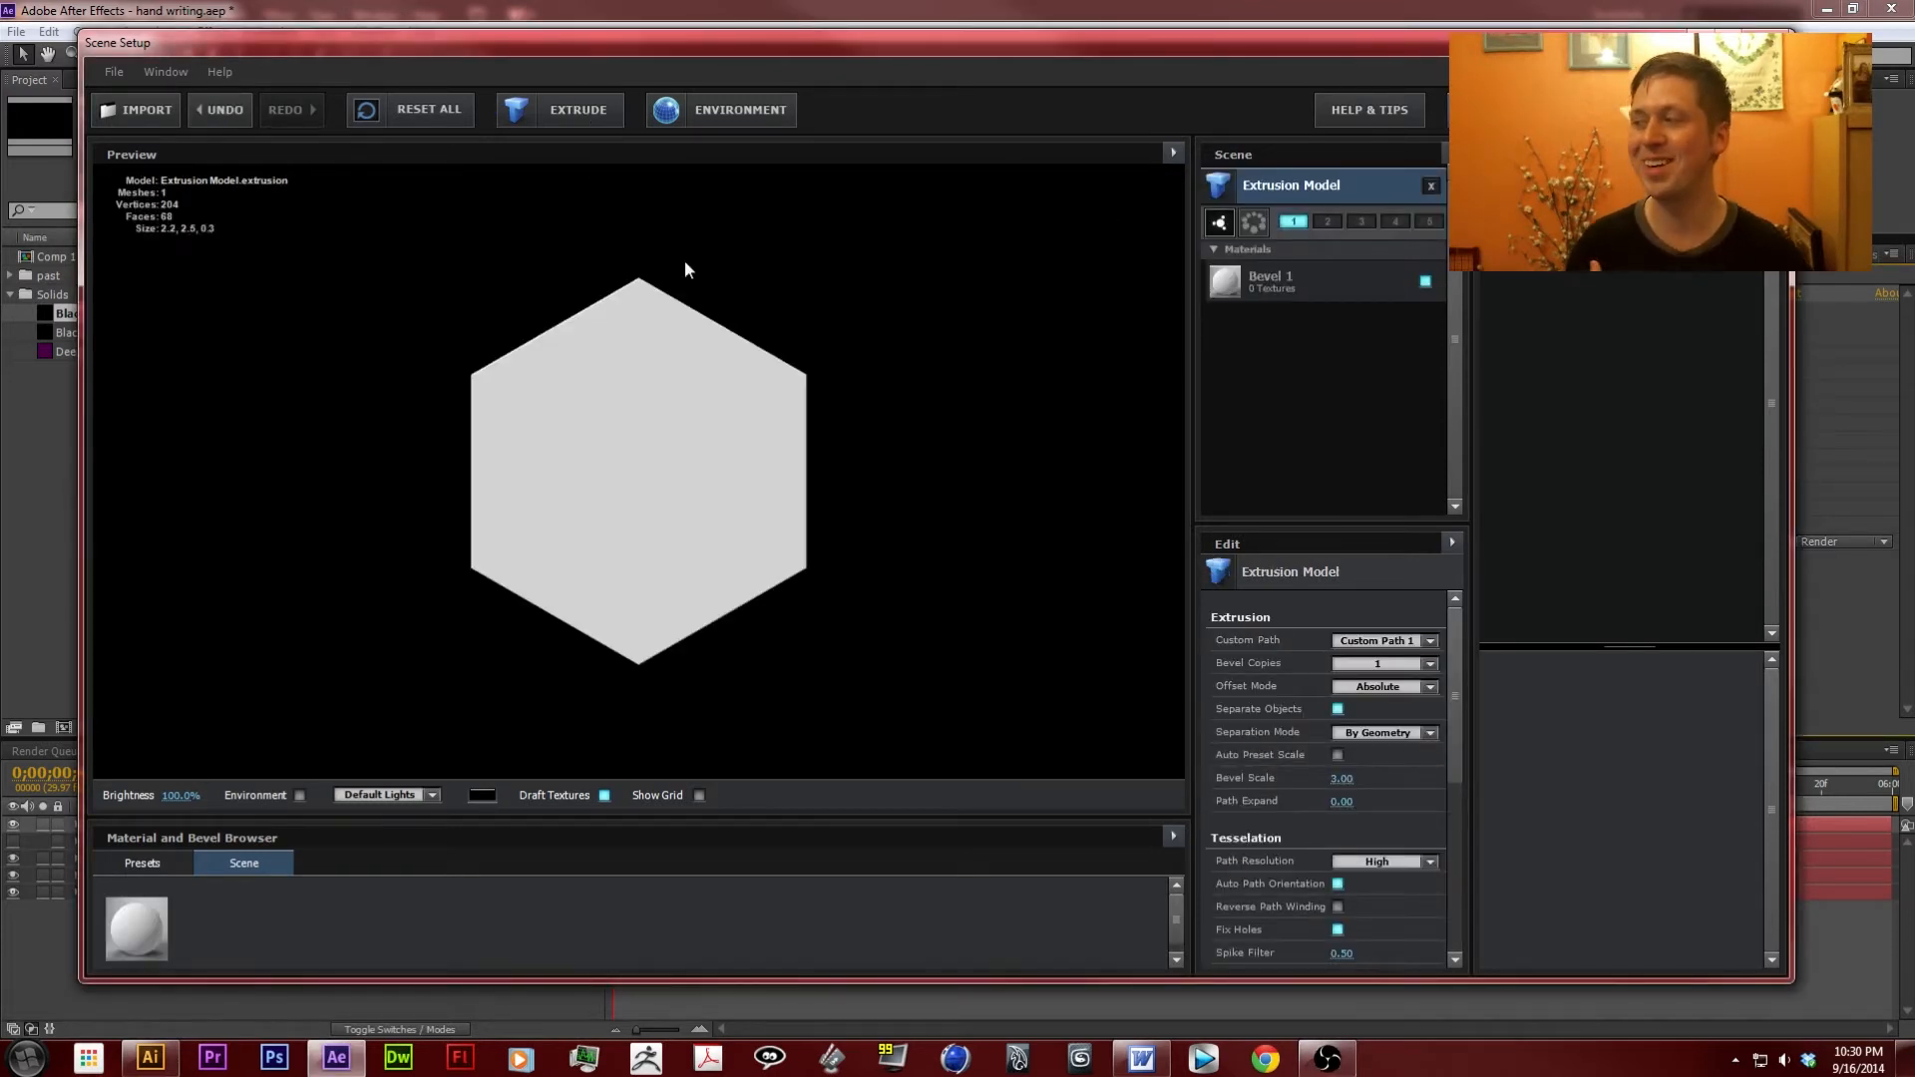
pyautogui.moveTo(500, 451); pyautogui.dragTo(476, 489)
pyautogui.moveTo(571, 429); pyautogui.dragTo(479, 598)
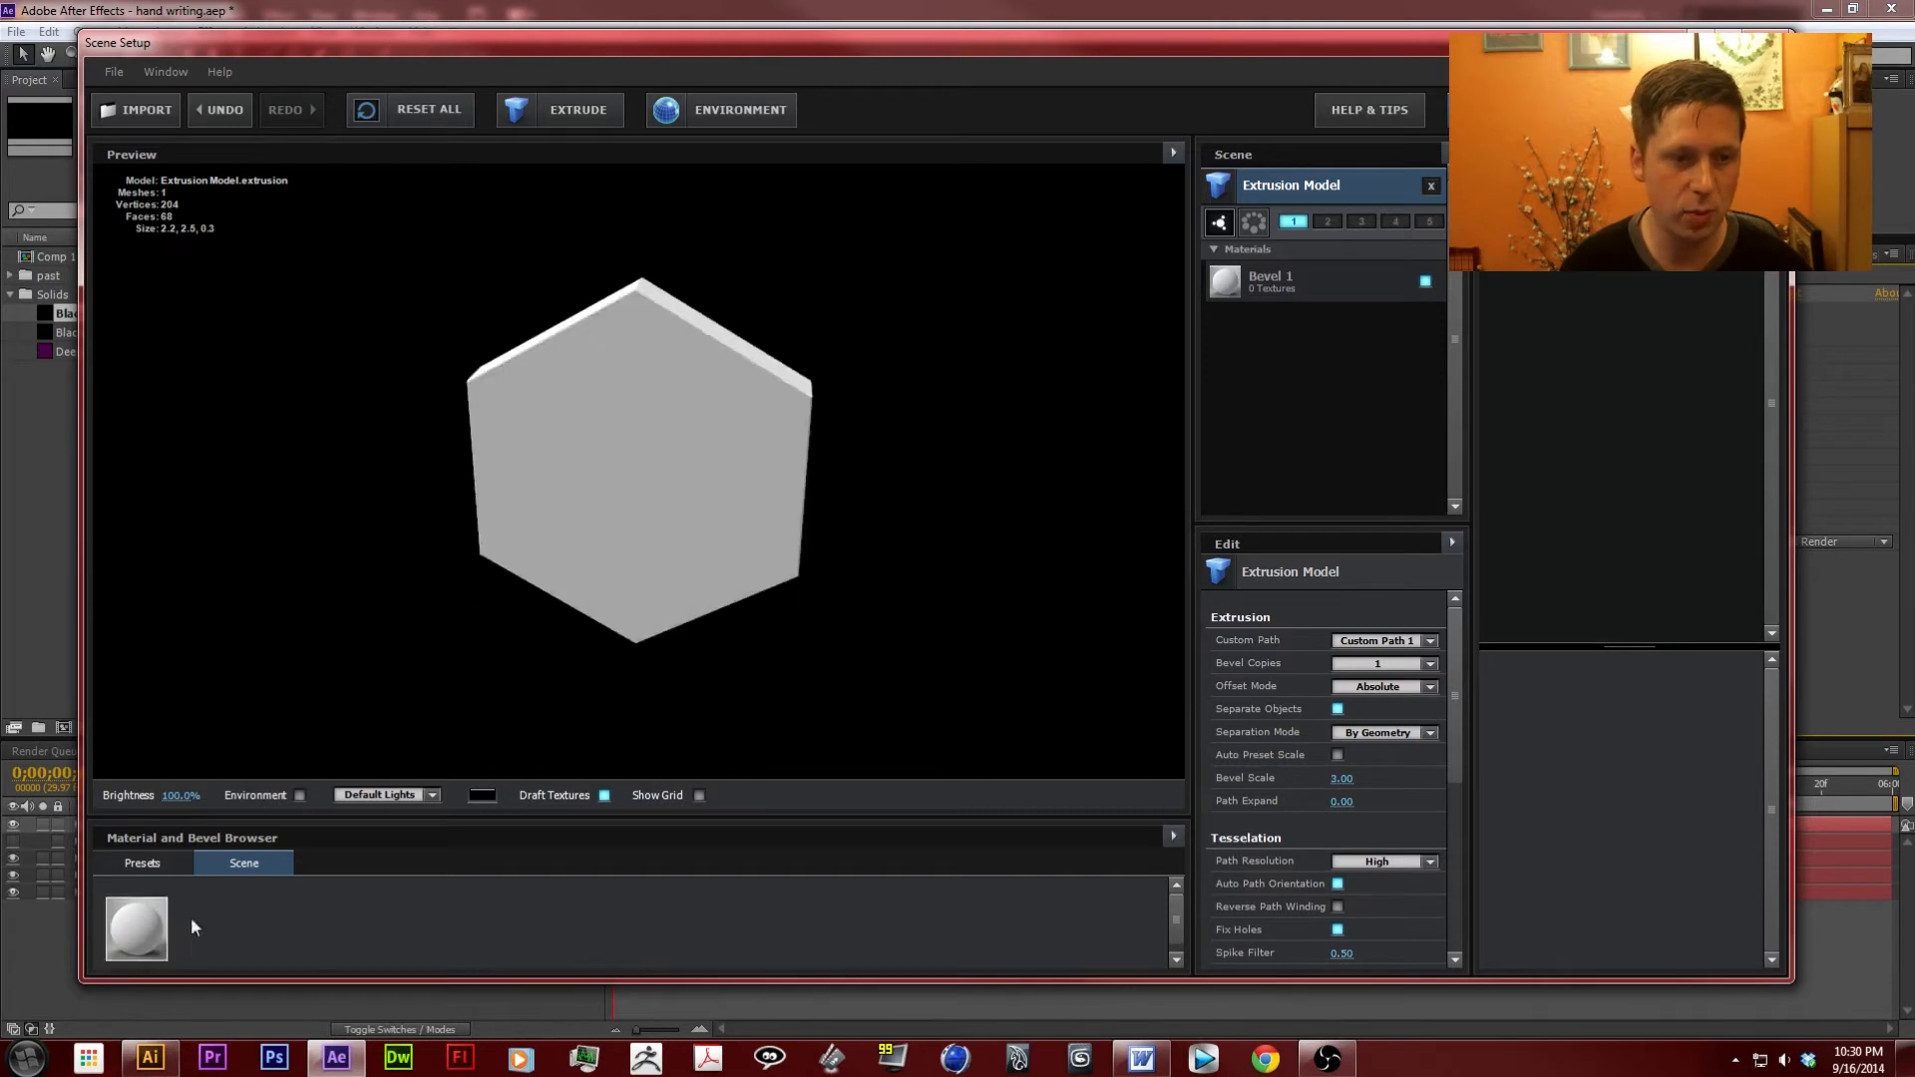
# Apply the Shiny_Light material preset to the extruded hexagon.
pyautogui.click(139, 864)
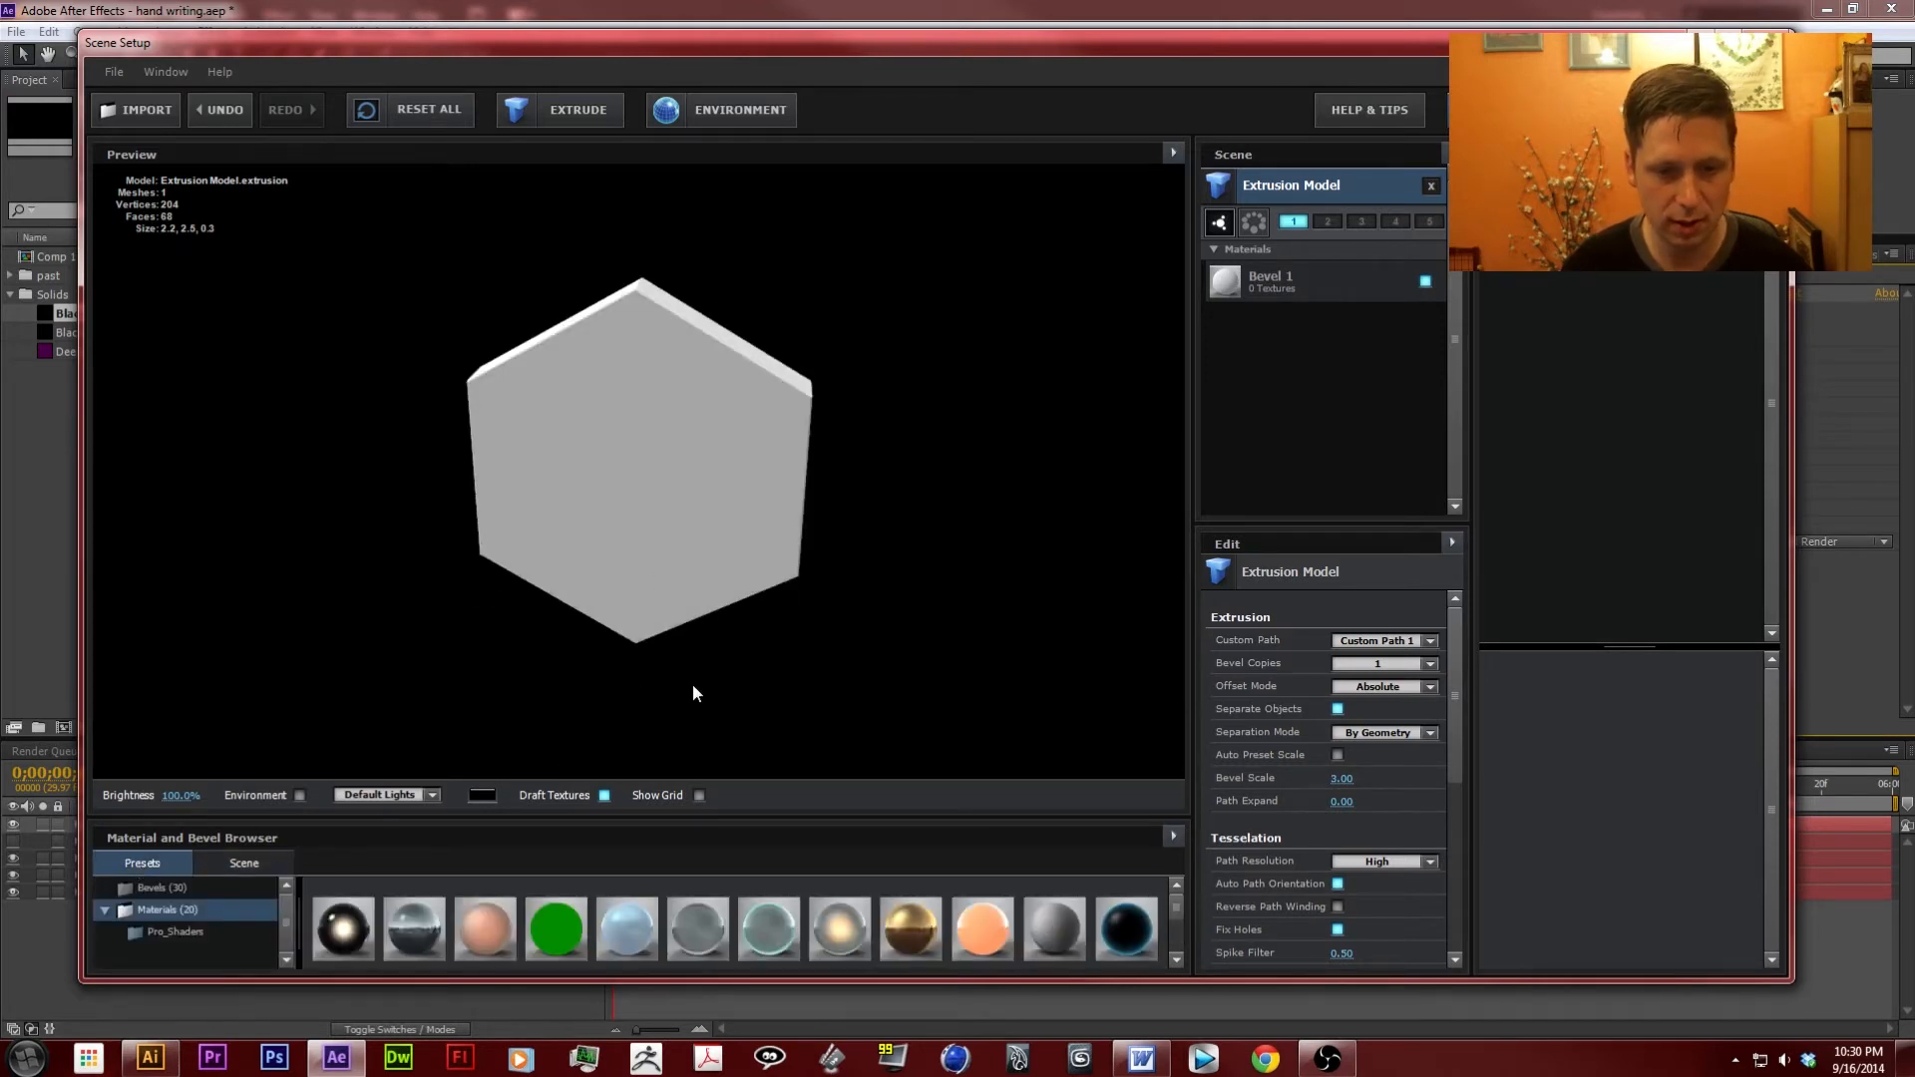
pyautogui.moveTo(1175, 902); pyautogui.dragTo(1177, 946)
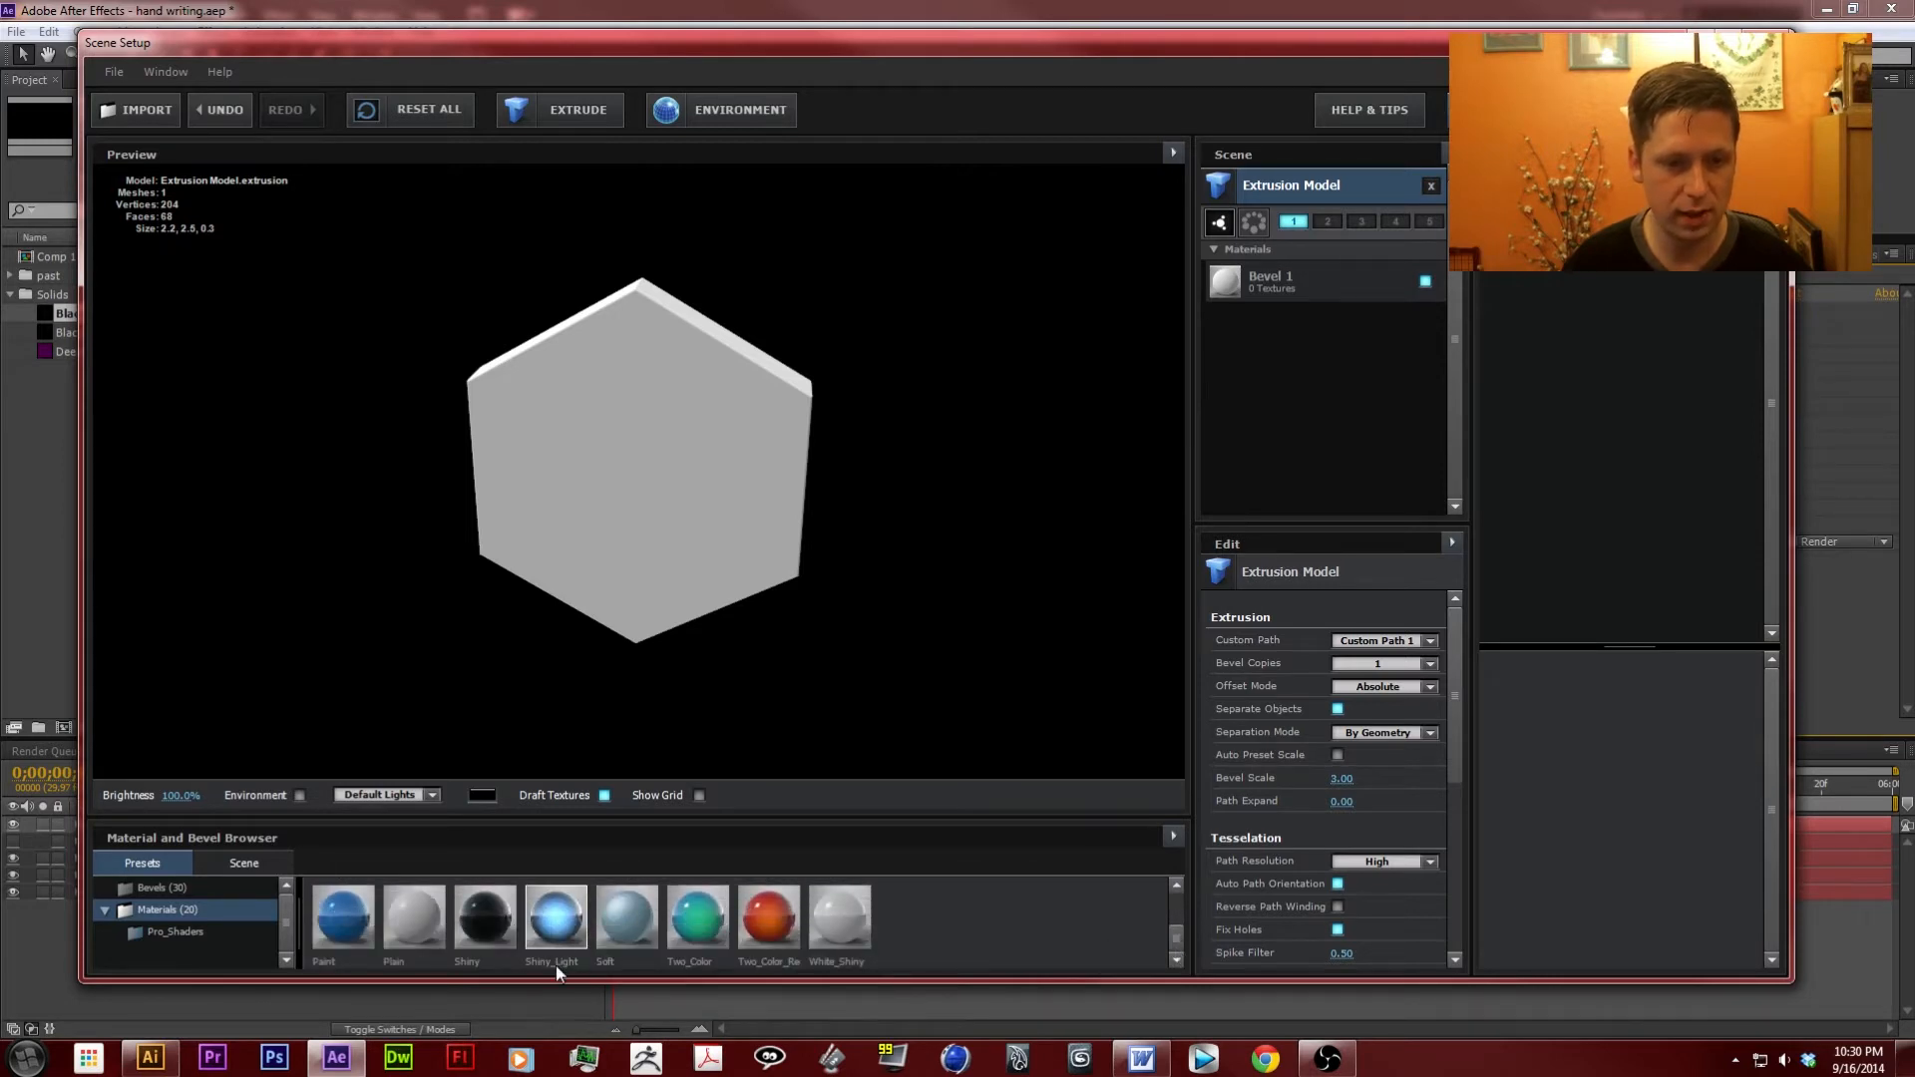
pyautogui.moveTo(565, 926); pyautogui.dragTo(644, 542)
pyautogui.moveTo(711, 469)
pyautogui.mouseDown()
pyautogui.moveTo(555, 415)
pyautogui.moveTo(714, 385)
pyautogui.moveTo(752, 462)
pyautogui.moveTo(718, 449)
pyautogui.mouseUp()
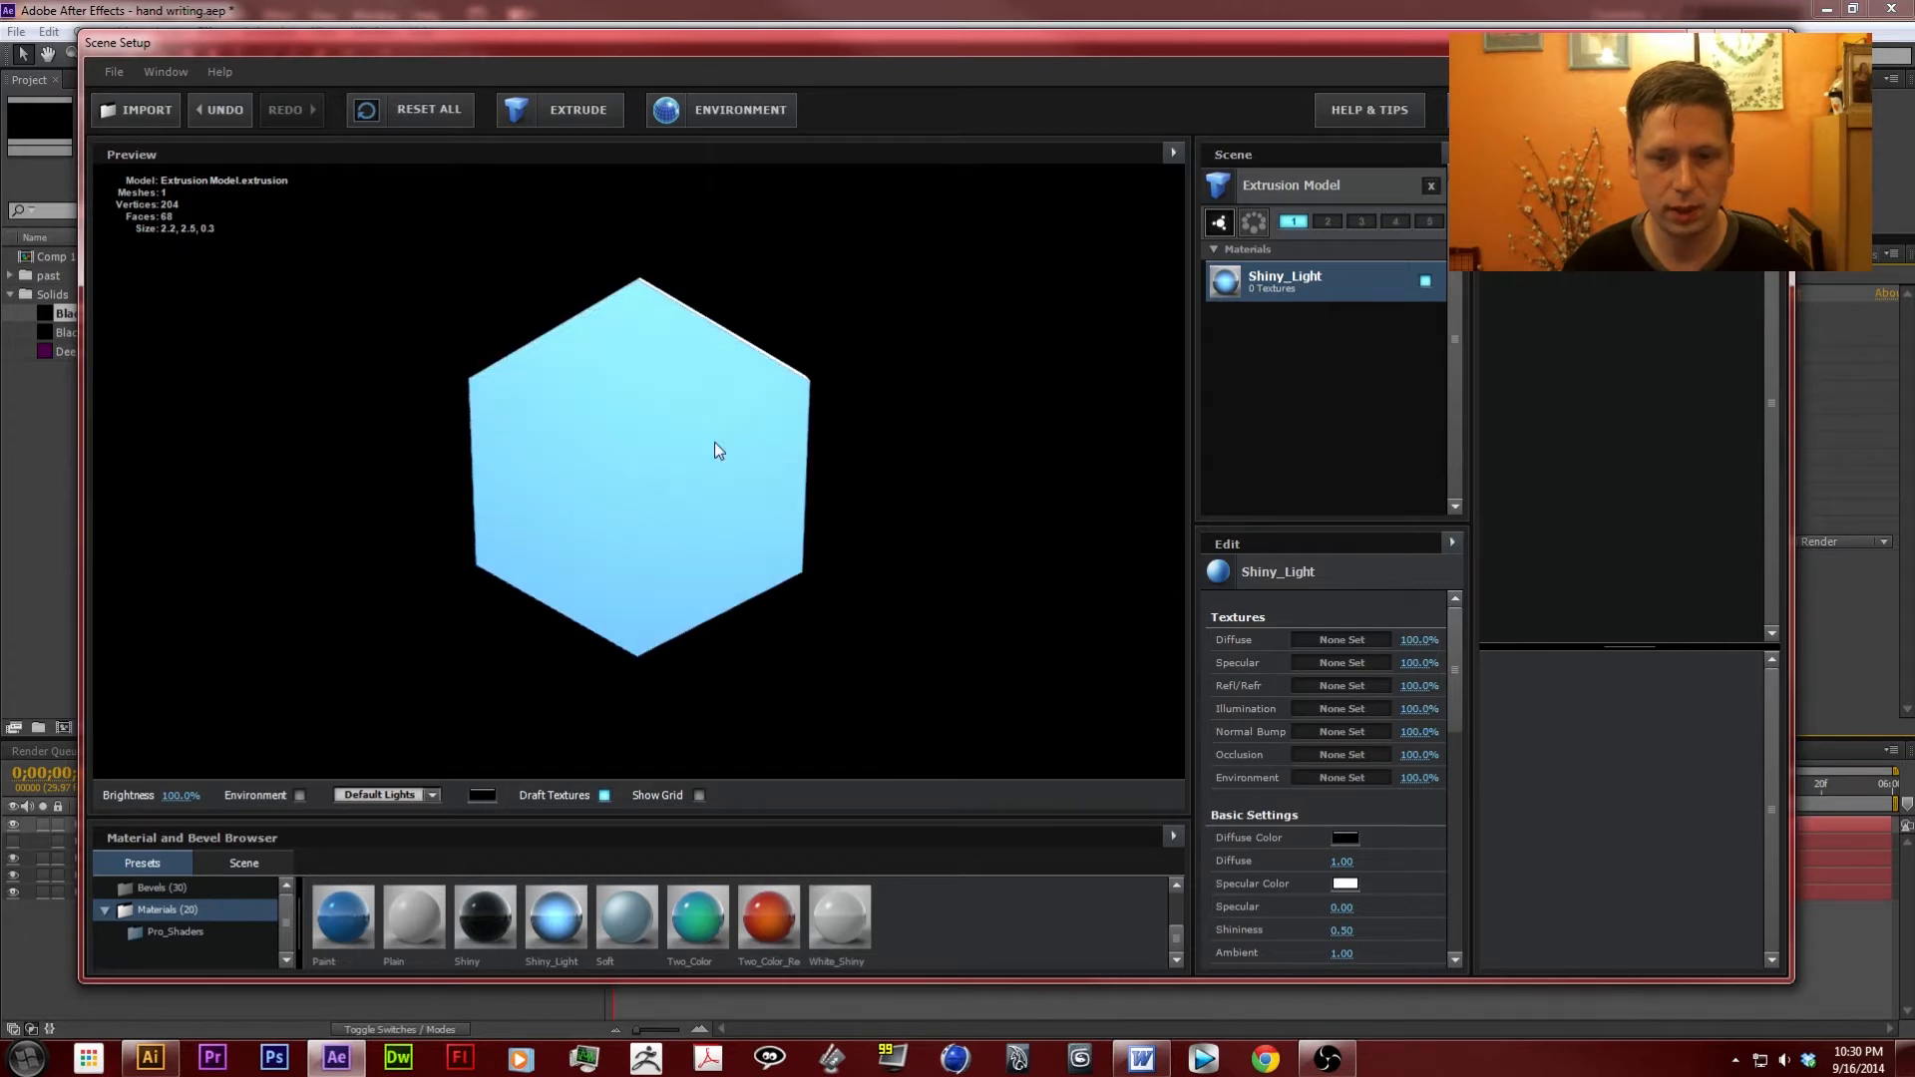
# Set the Shiny_Light material's illumination color to the deeper blue 007EFF.
pyautogui.moveTo(1463, 633); pyautogui.dragTo(1458, 963)
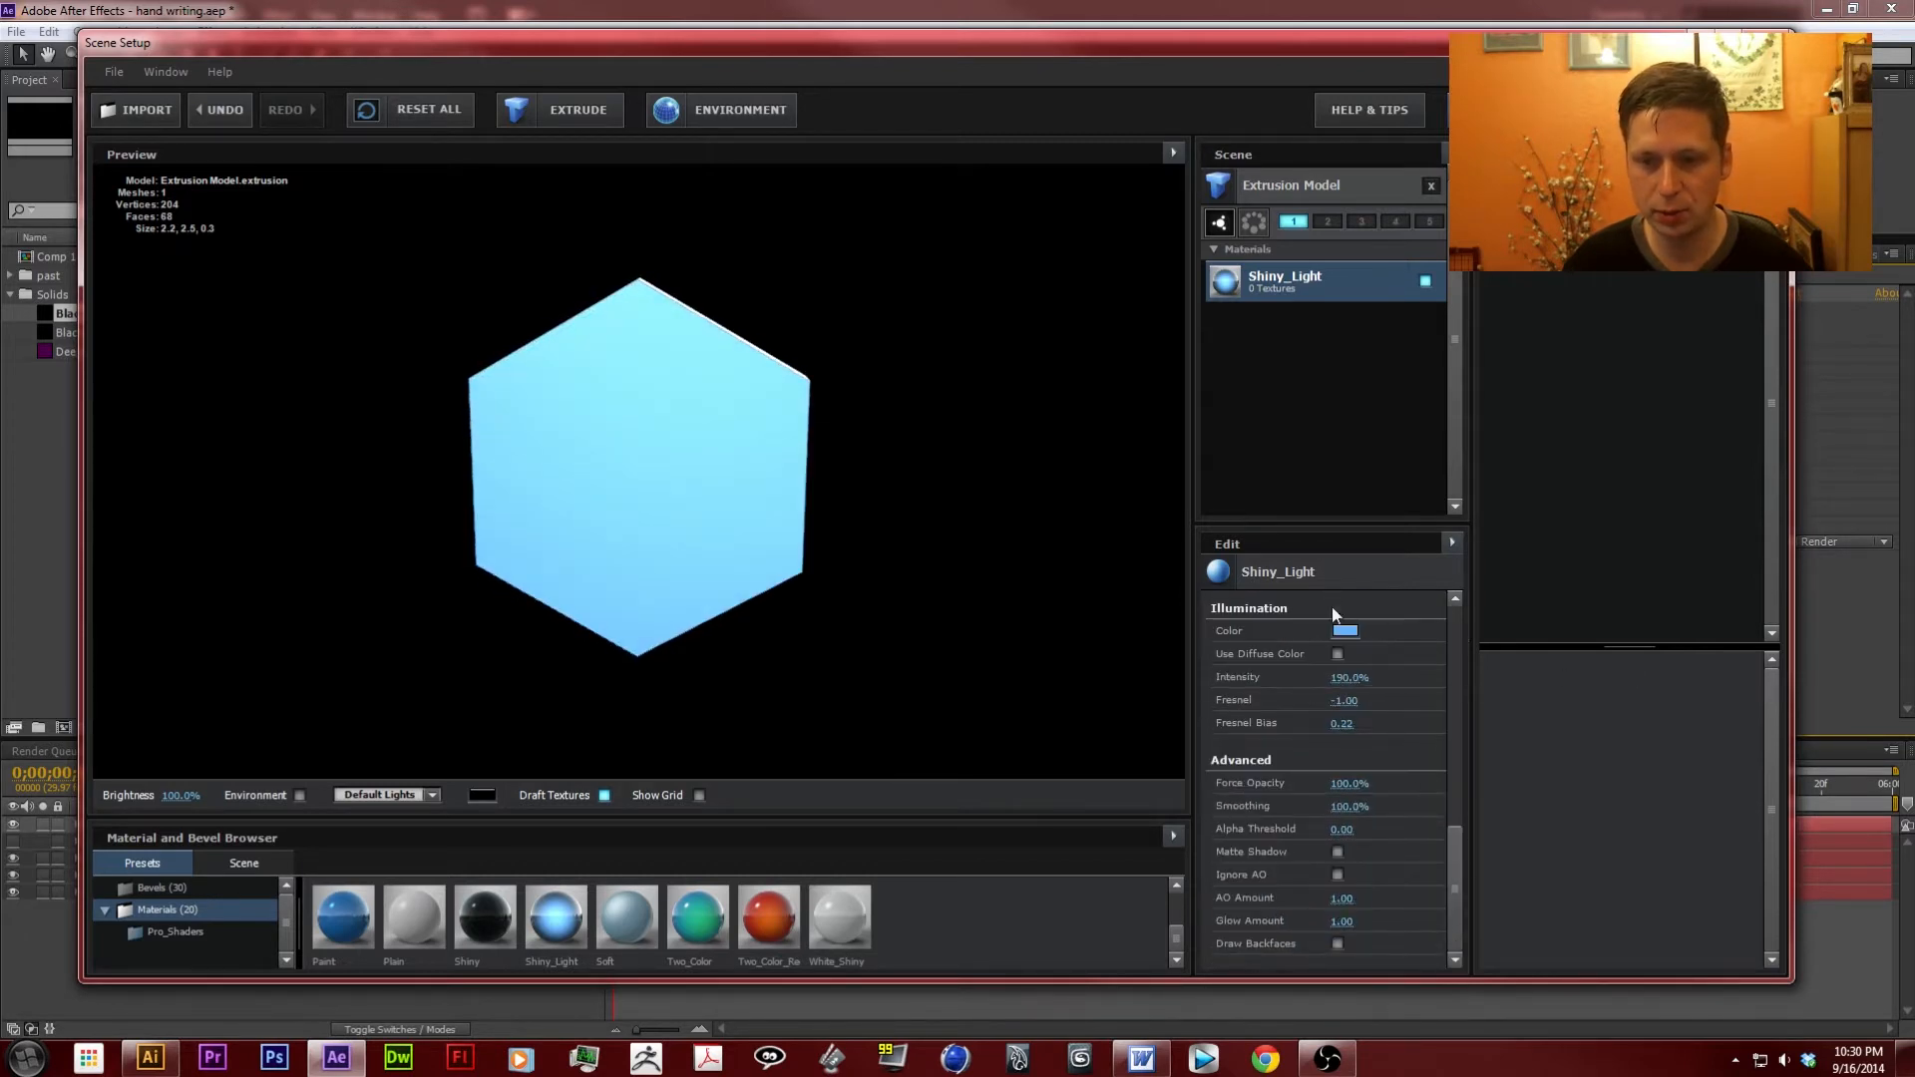
pyautogui.click(1346, 631)
pyautogui.moveTo(1387, 551); pyautogui.dragTo(1455, 520)
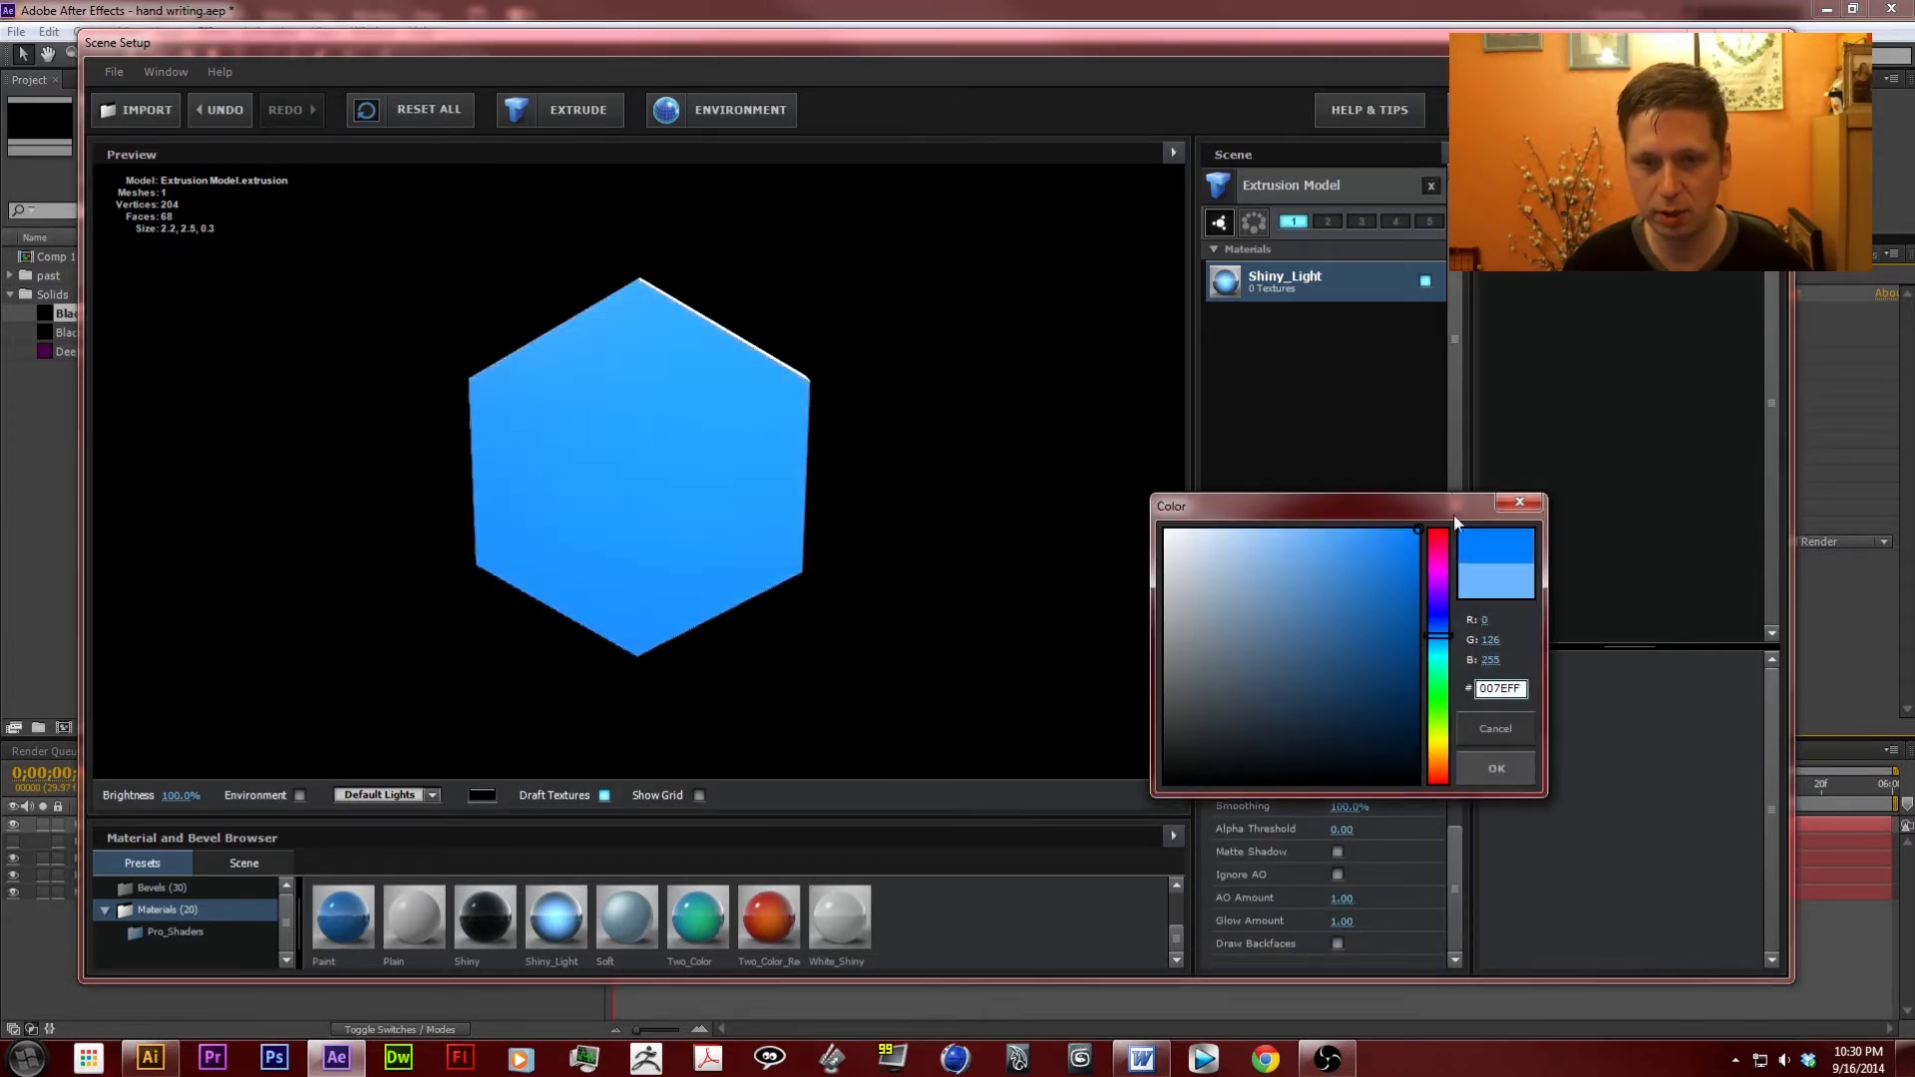
pyautogui.click(1501, 776)
pyautogui.moveTo(397, 471); pyautogui.dragTo(470, 527)
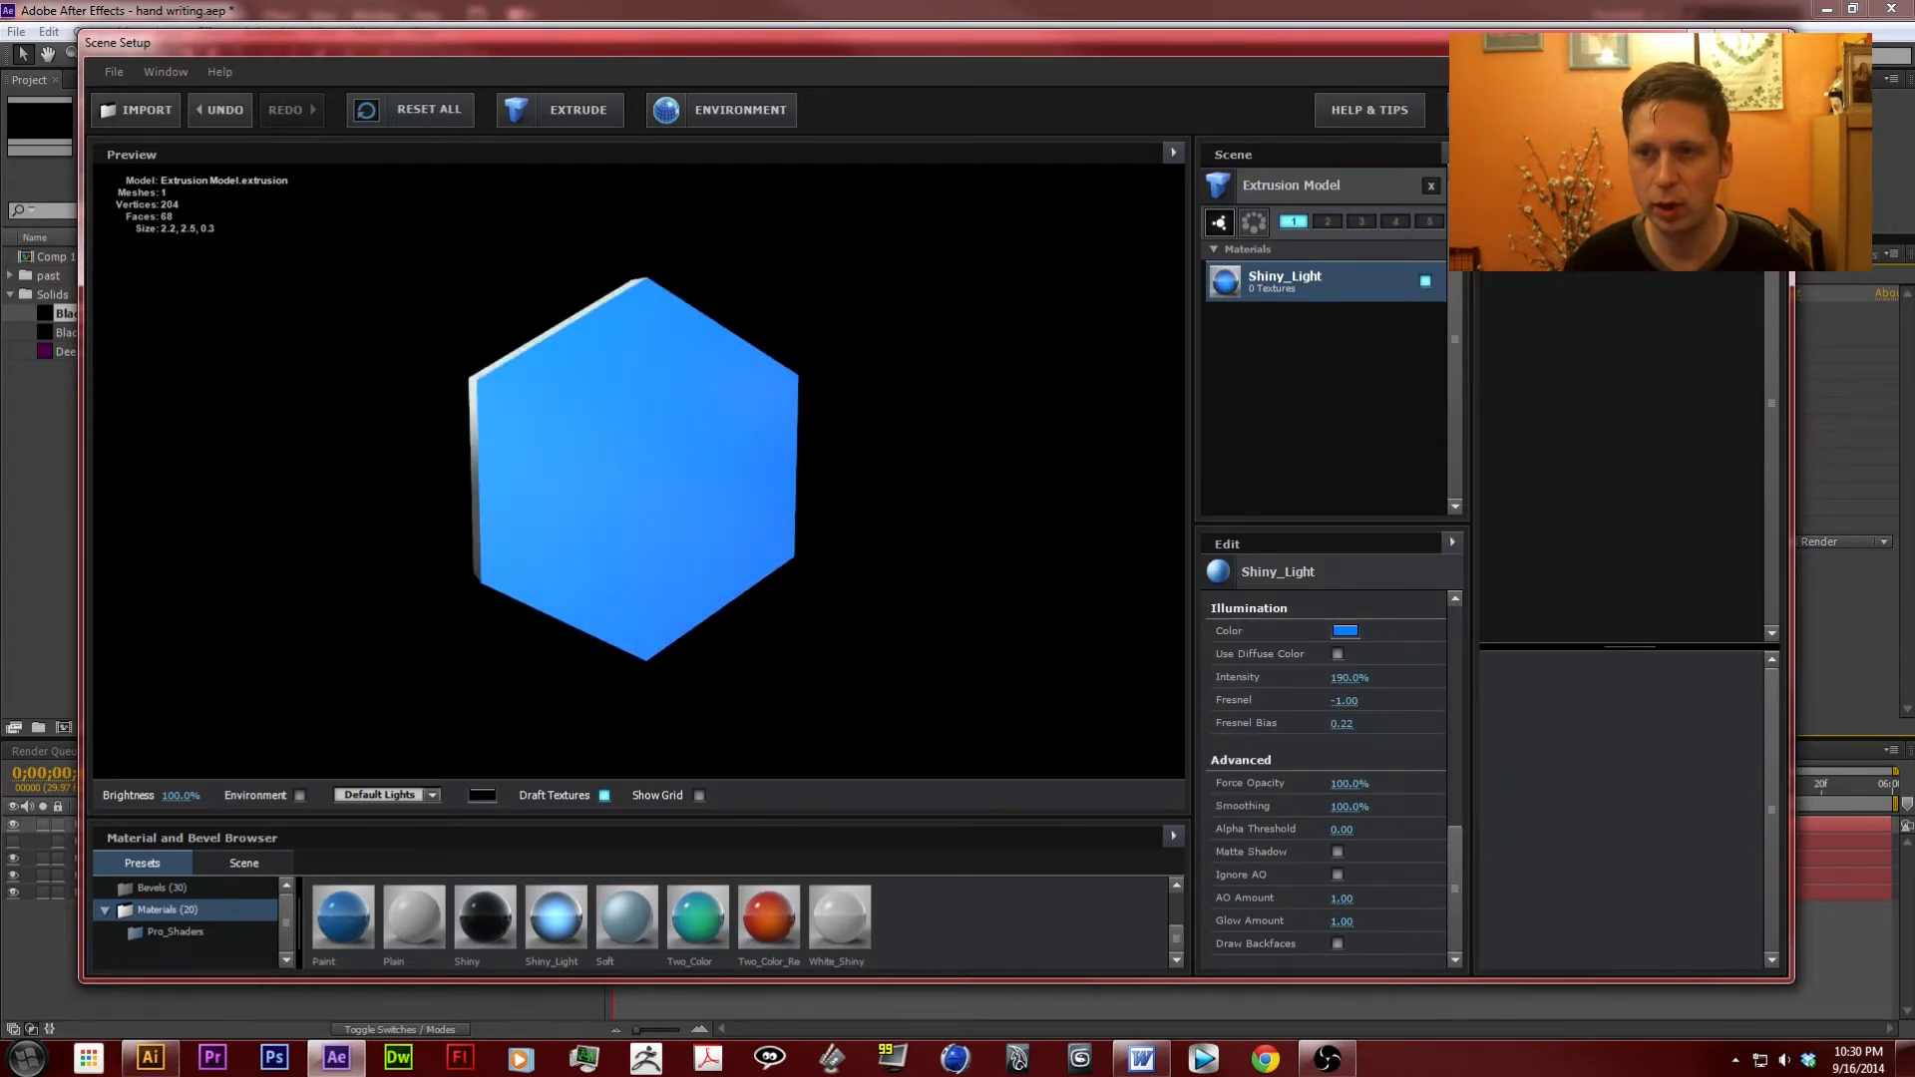
# Accept the Element scene setup and rename the Black Solid 2 layer as 3D shape.
pyautogui.click(1727, 109)
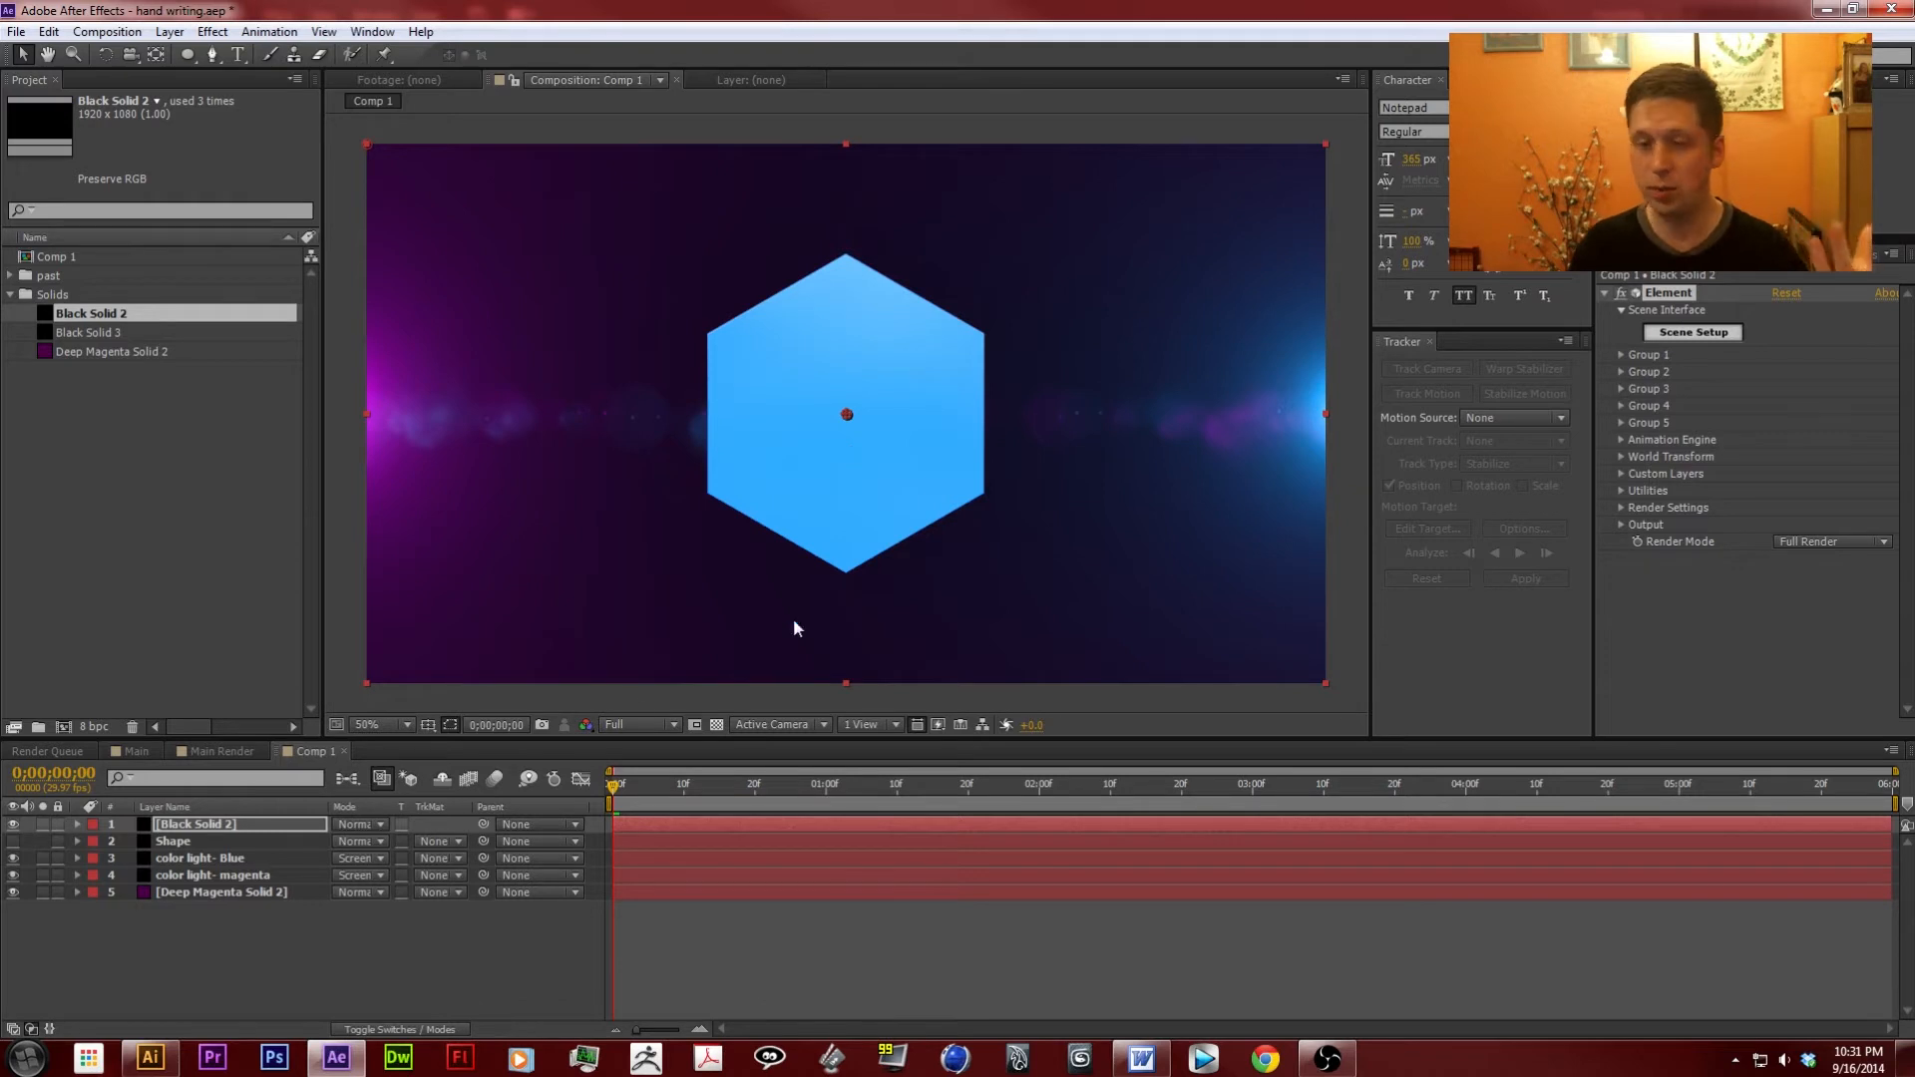
pyautogui.press('Return')
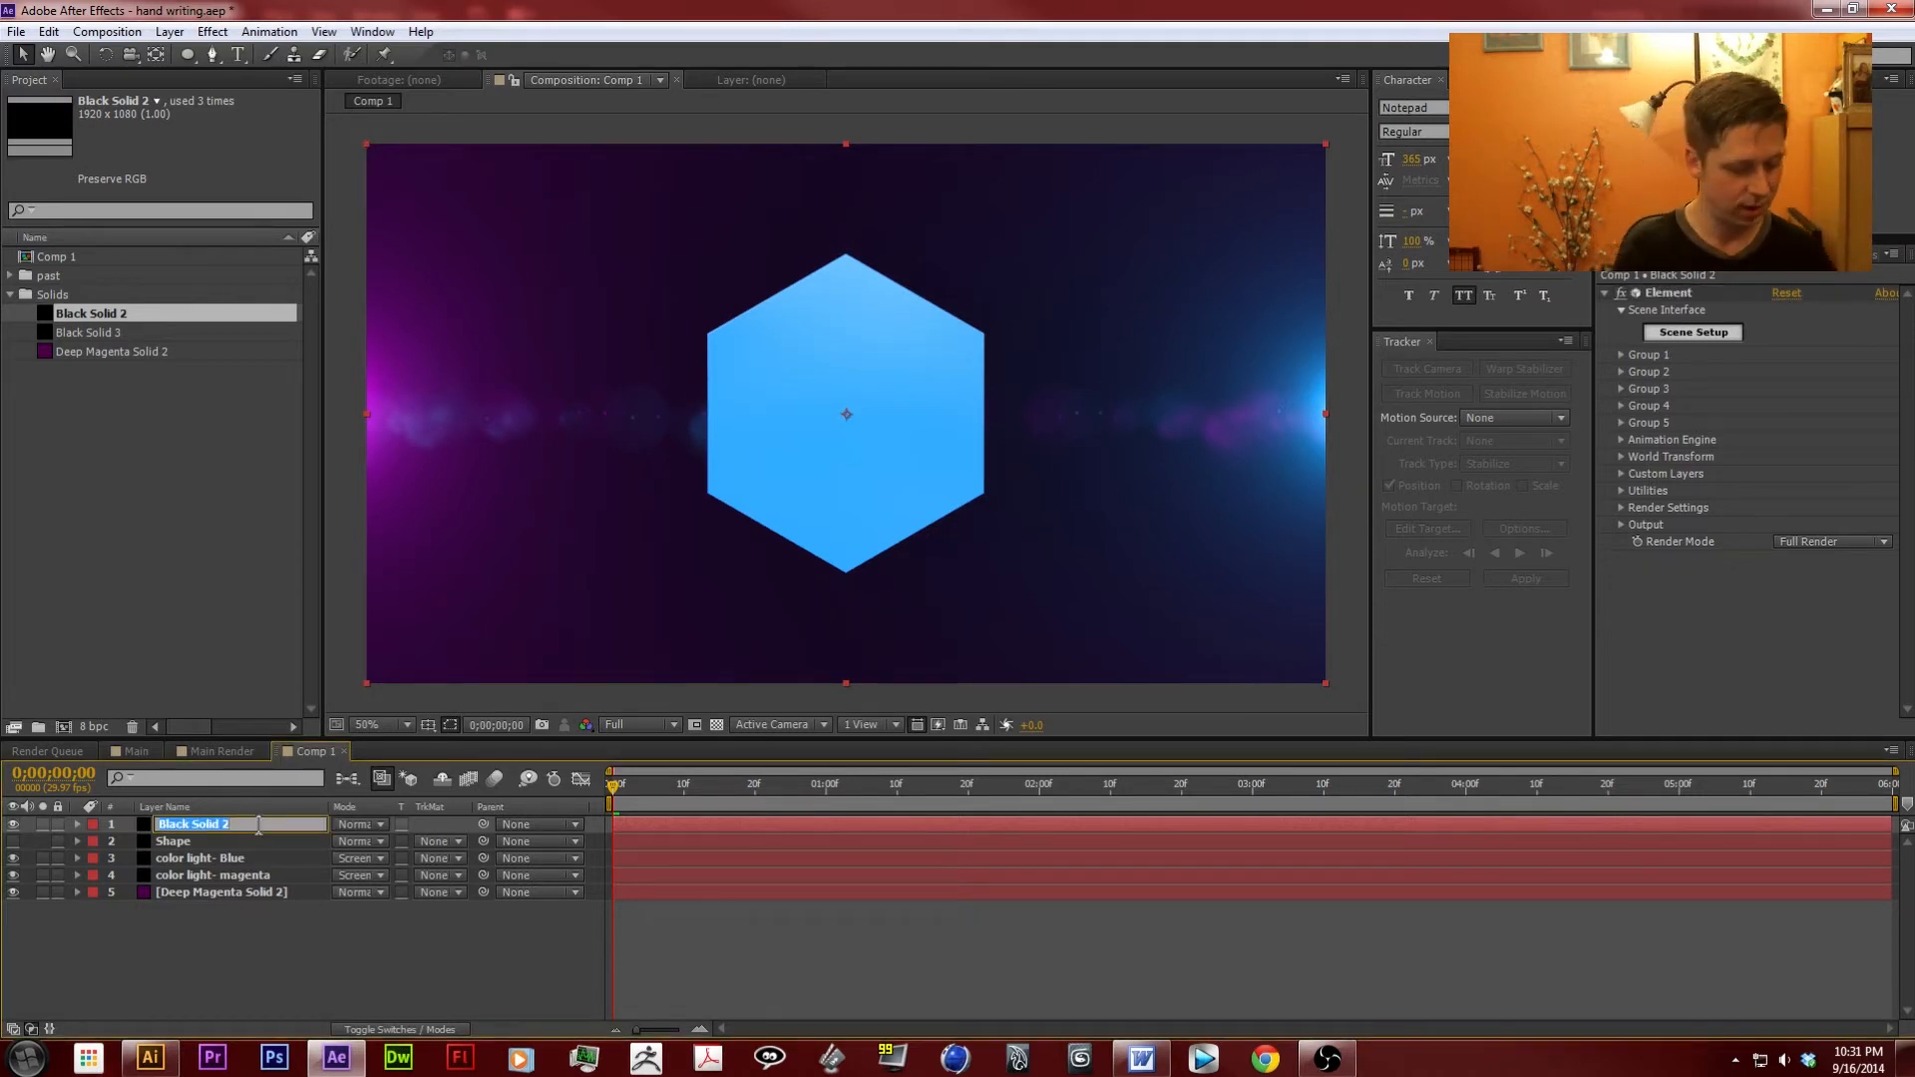
pyautogui.write('3D shape')
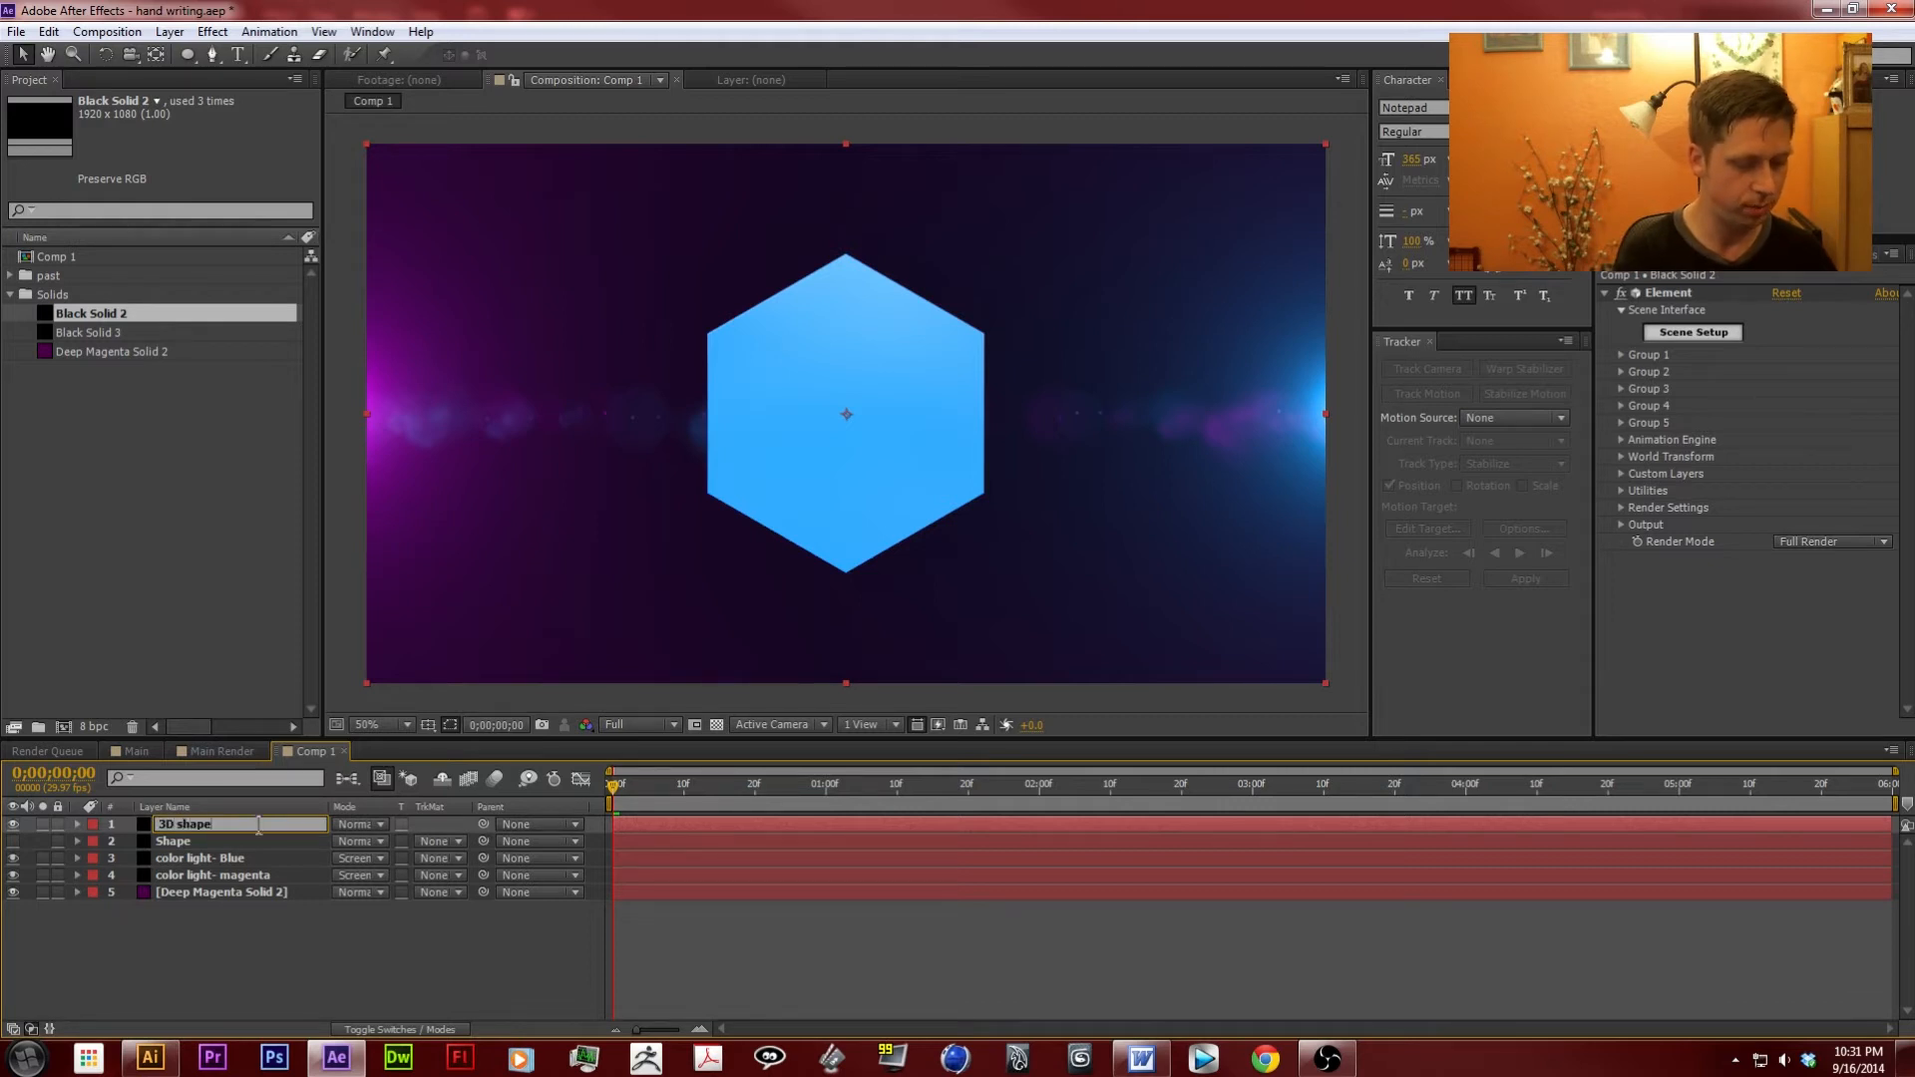
pyautogui.press('Return')
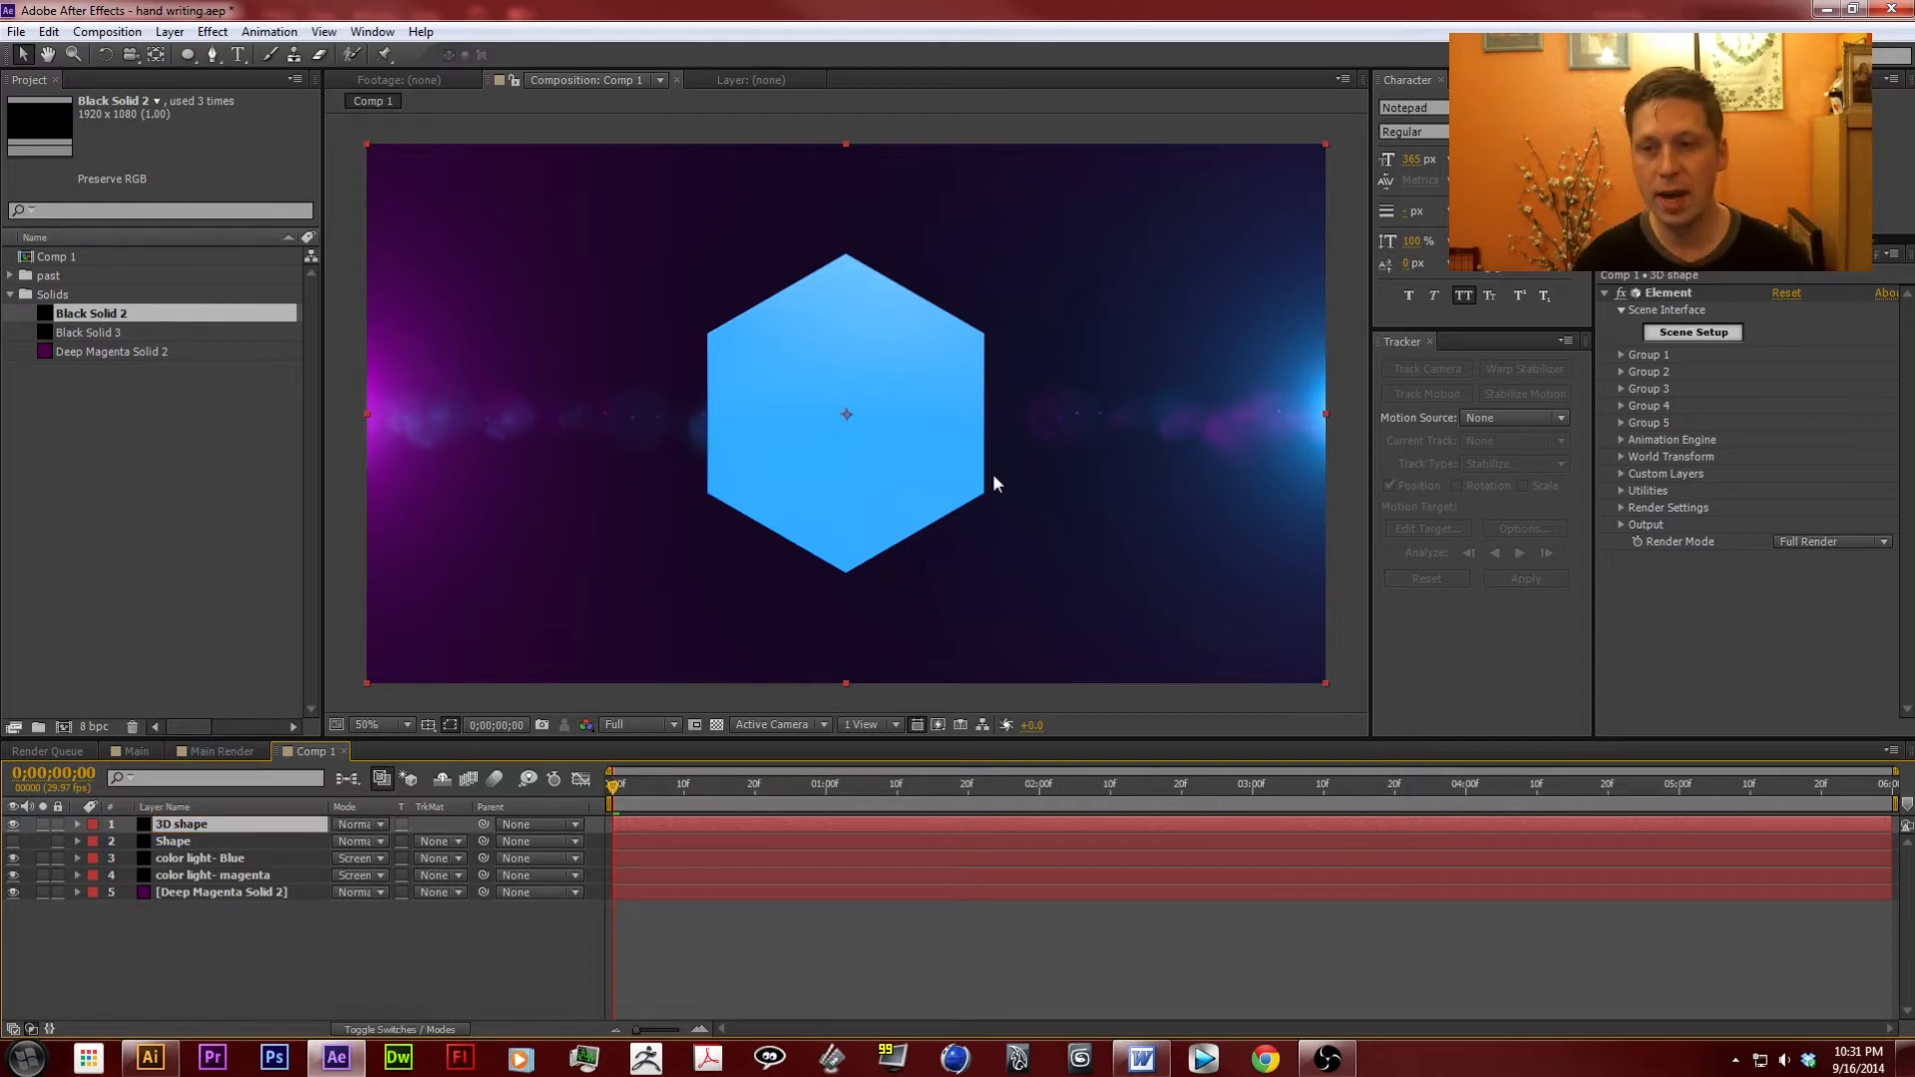
# Reveal Element's Group 1 Particle Replicator properties on the 3D shape layer and enable keyframing of Position Z at the first frame.
pyautogui.click(1619, 356)
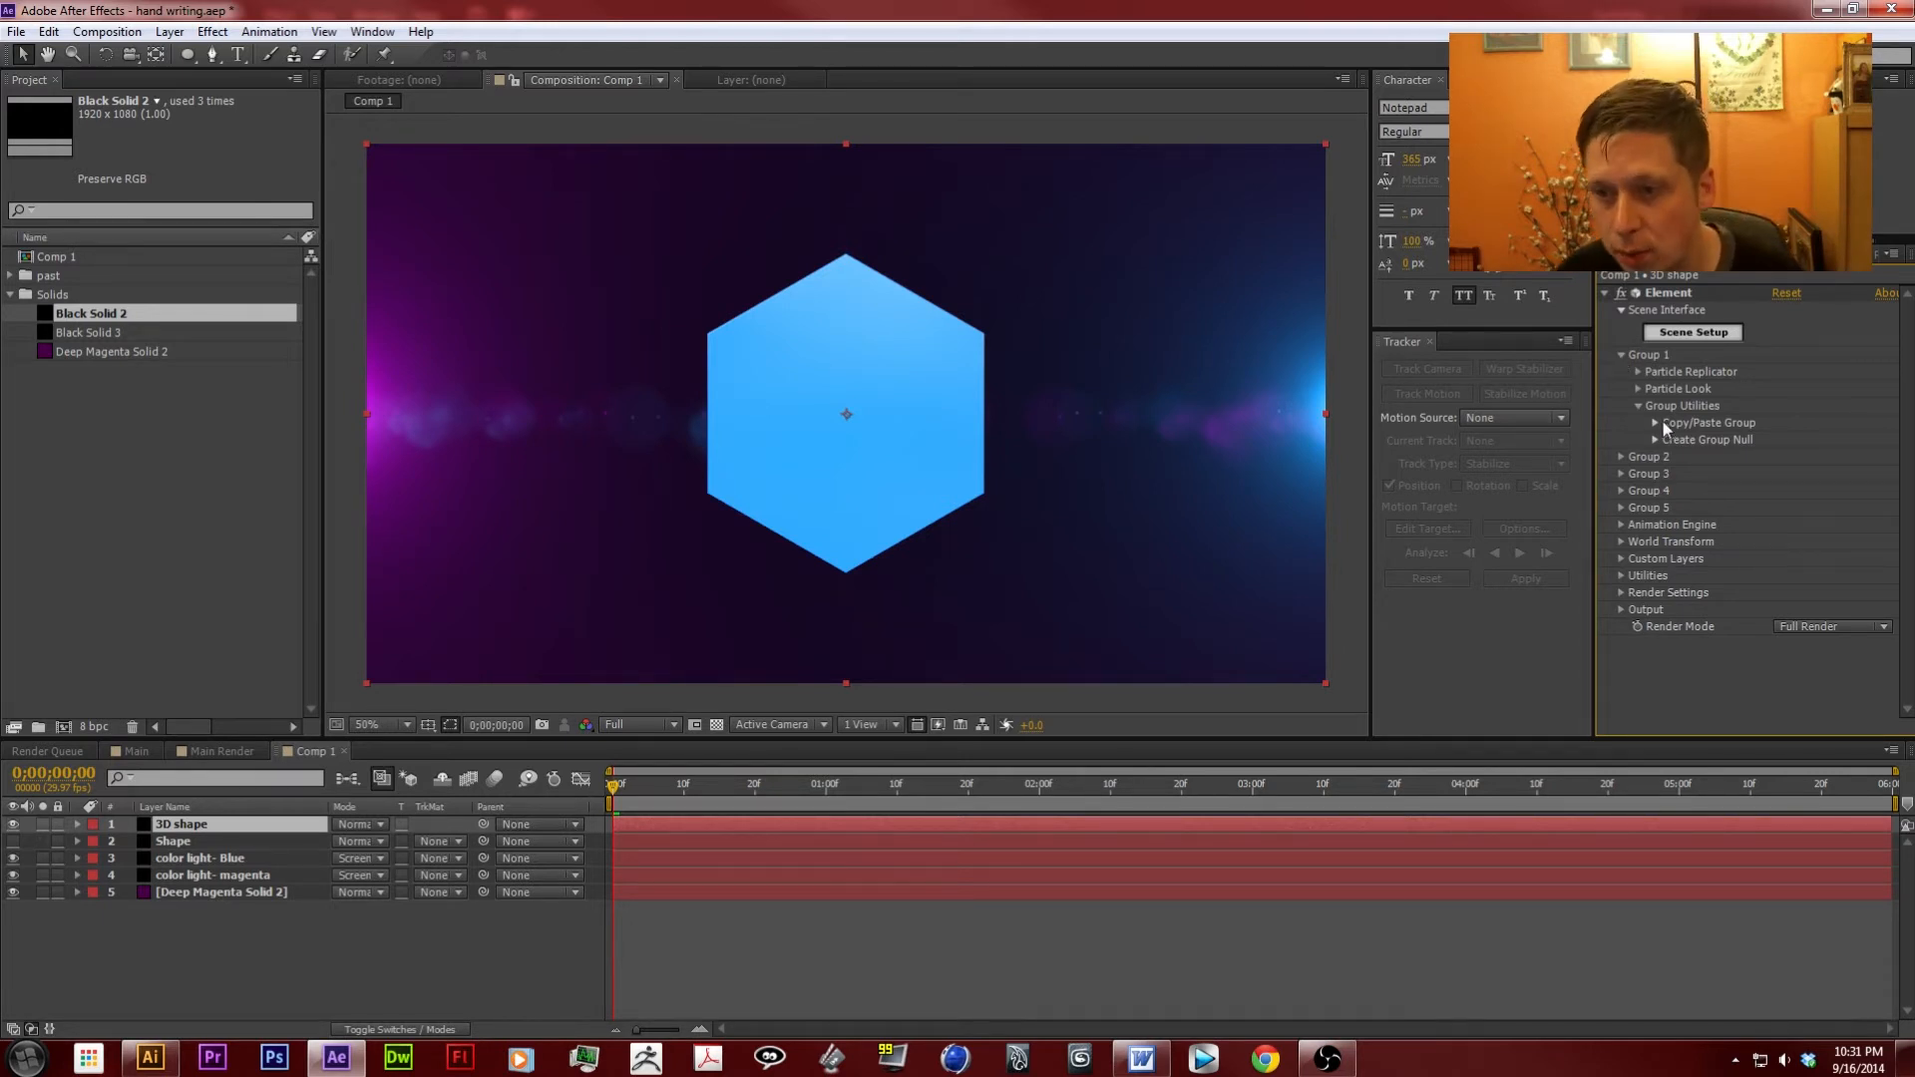
pyautogui.click(1638, 372)
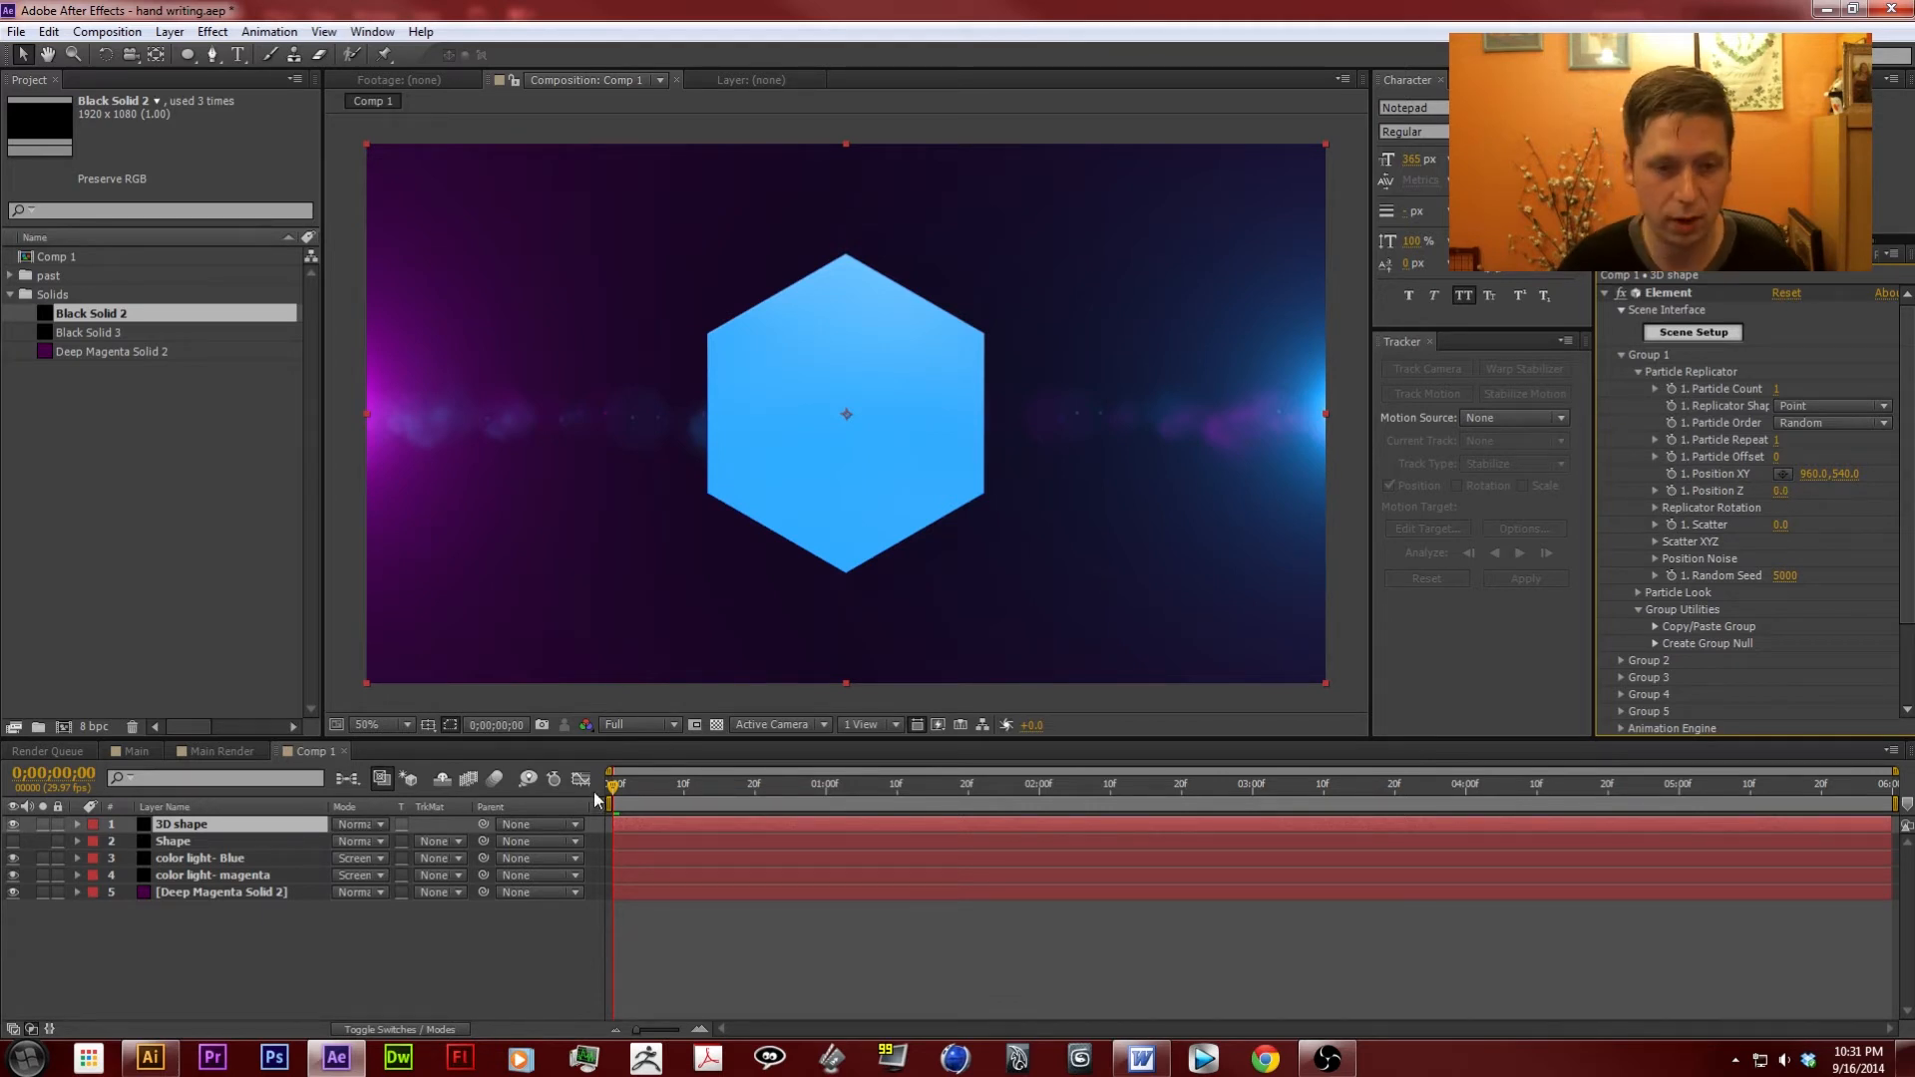
pyautogui.click(77, 823)
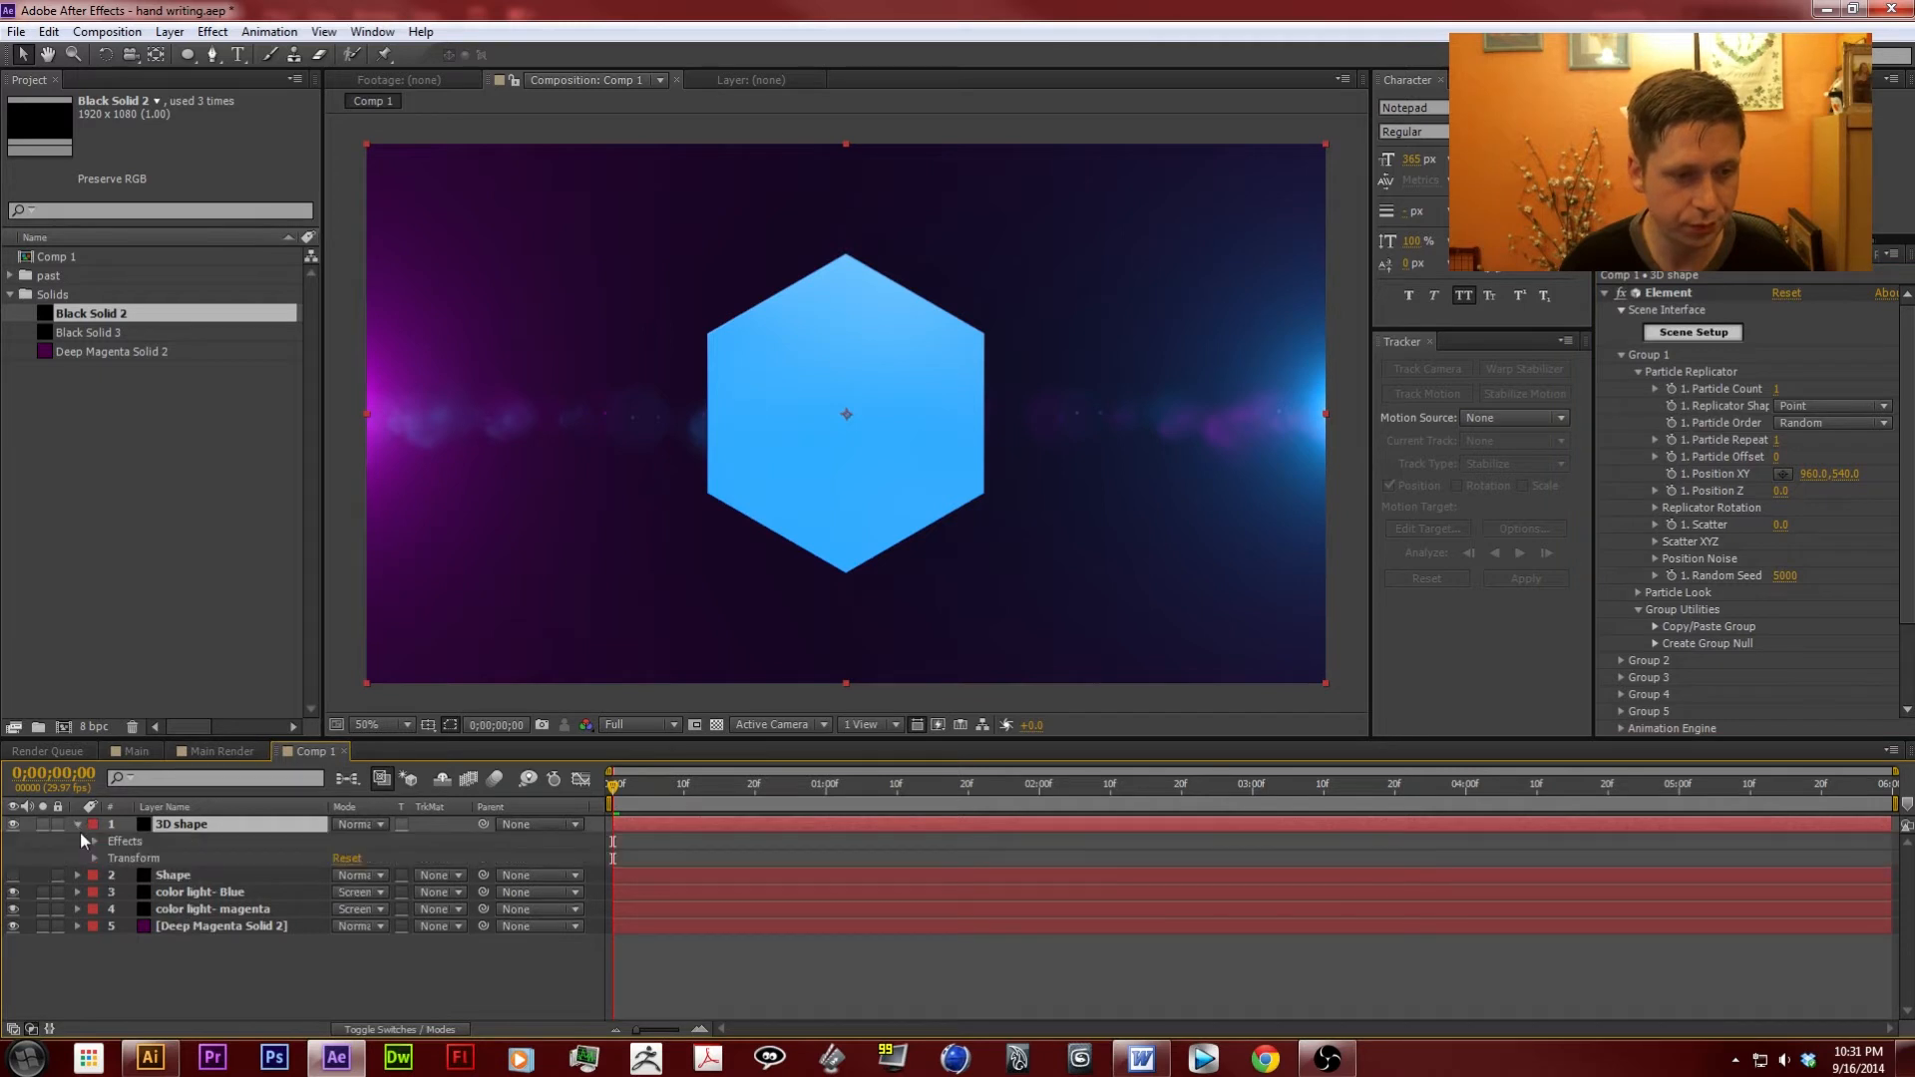
pyautogui.click(92, 842)
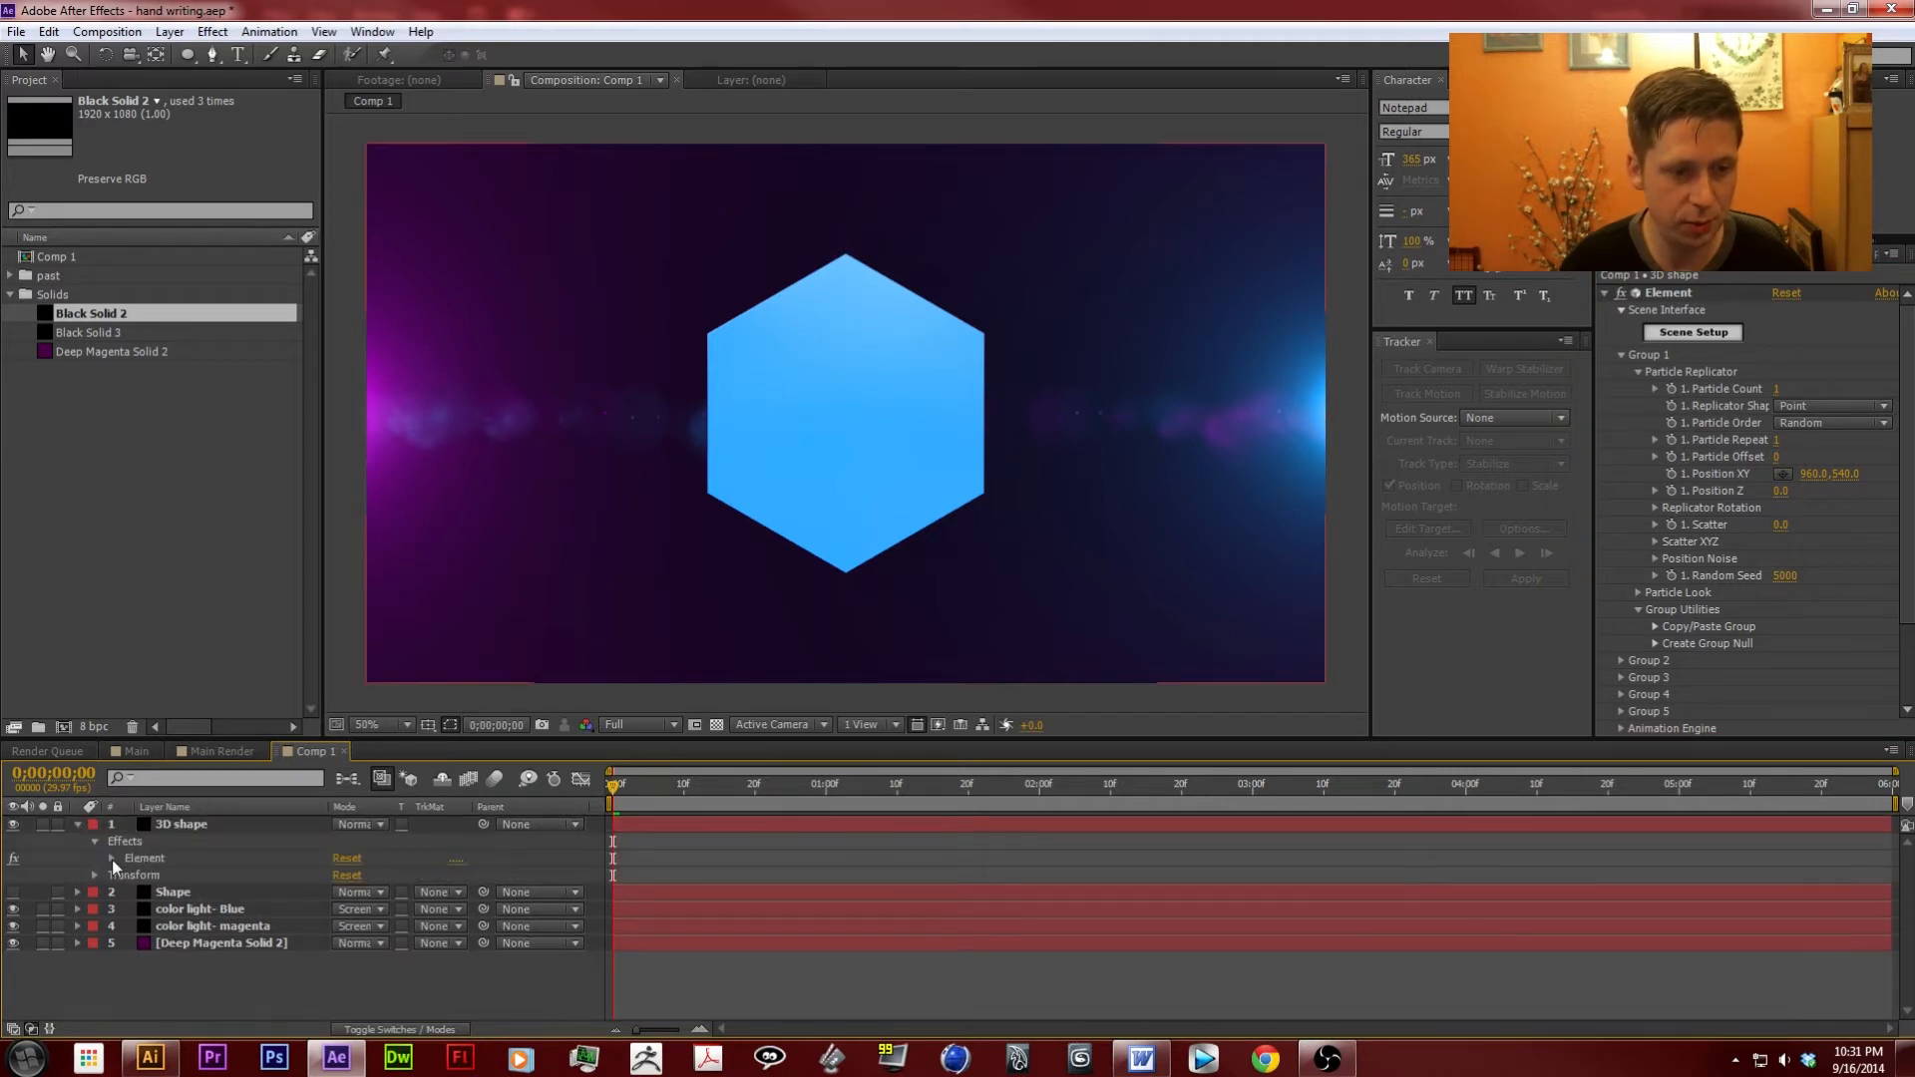
pyautogui.click(111, 858)
pyautogui.click(124, 859)
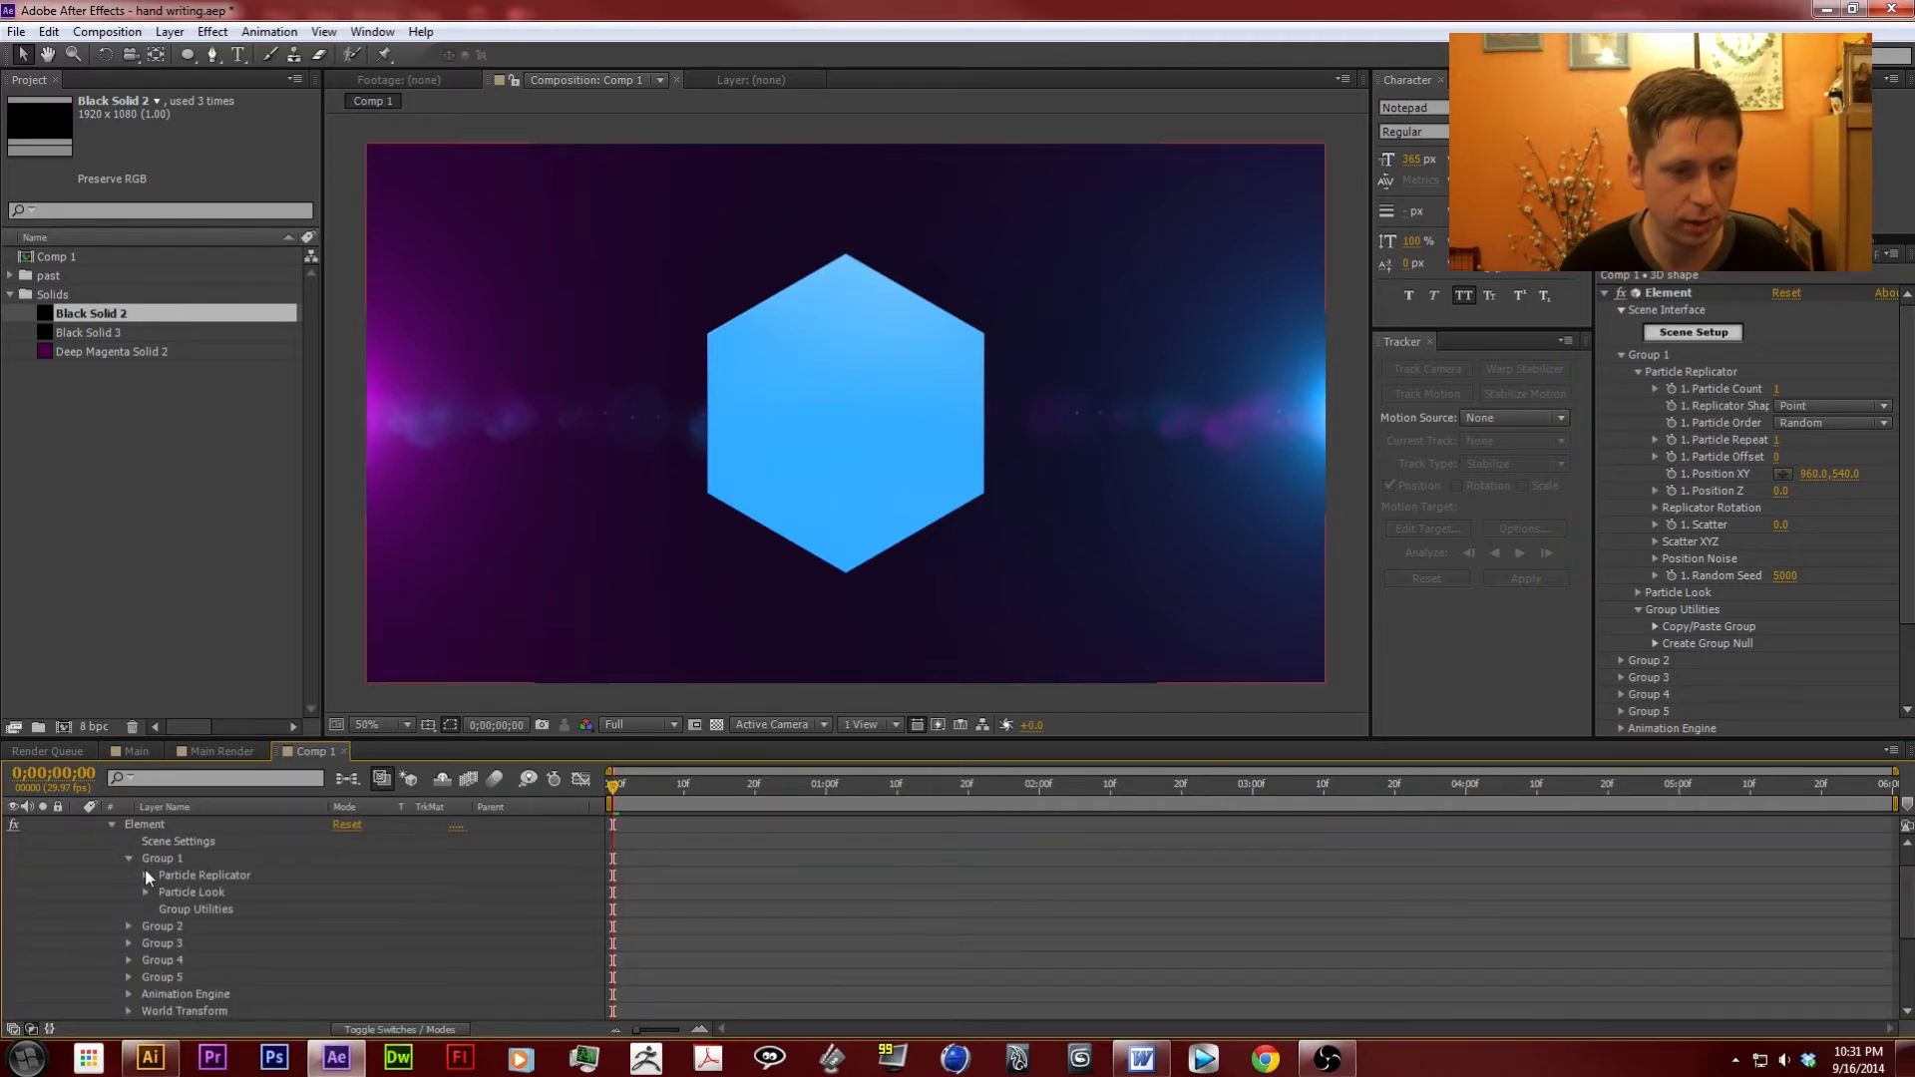
pyautogui.click(146, 872)
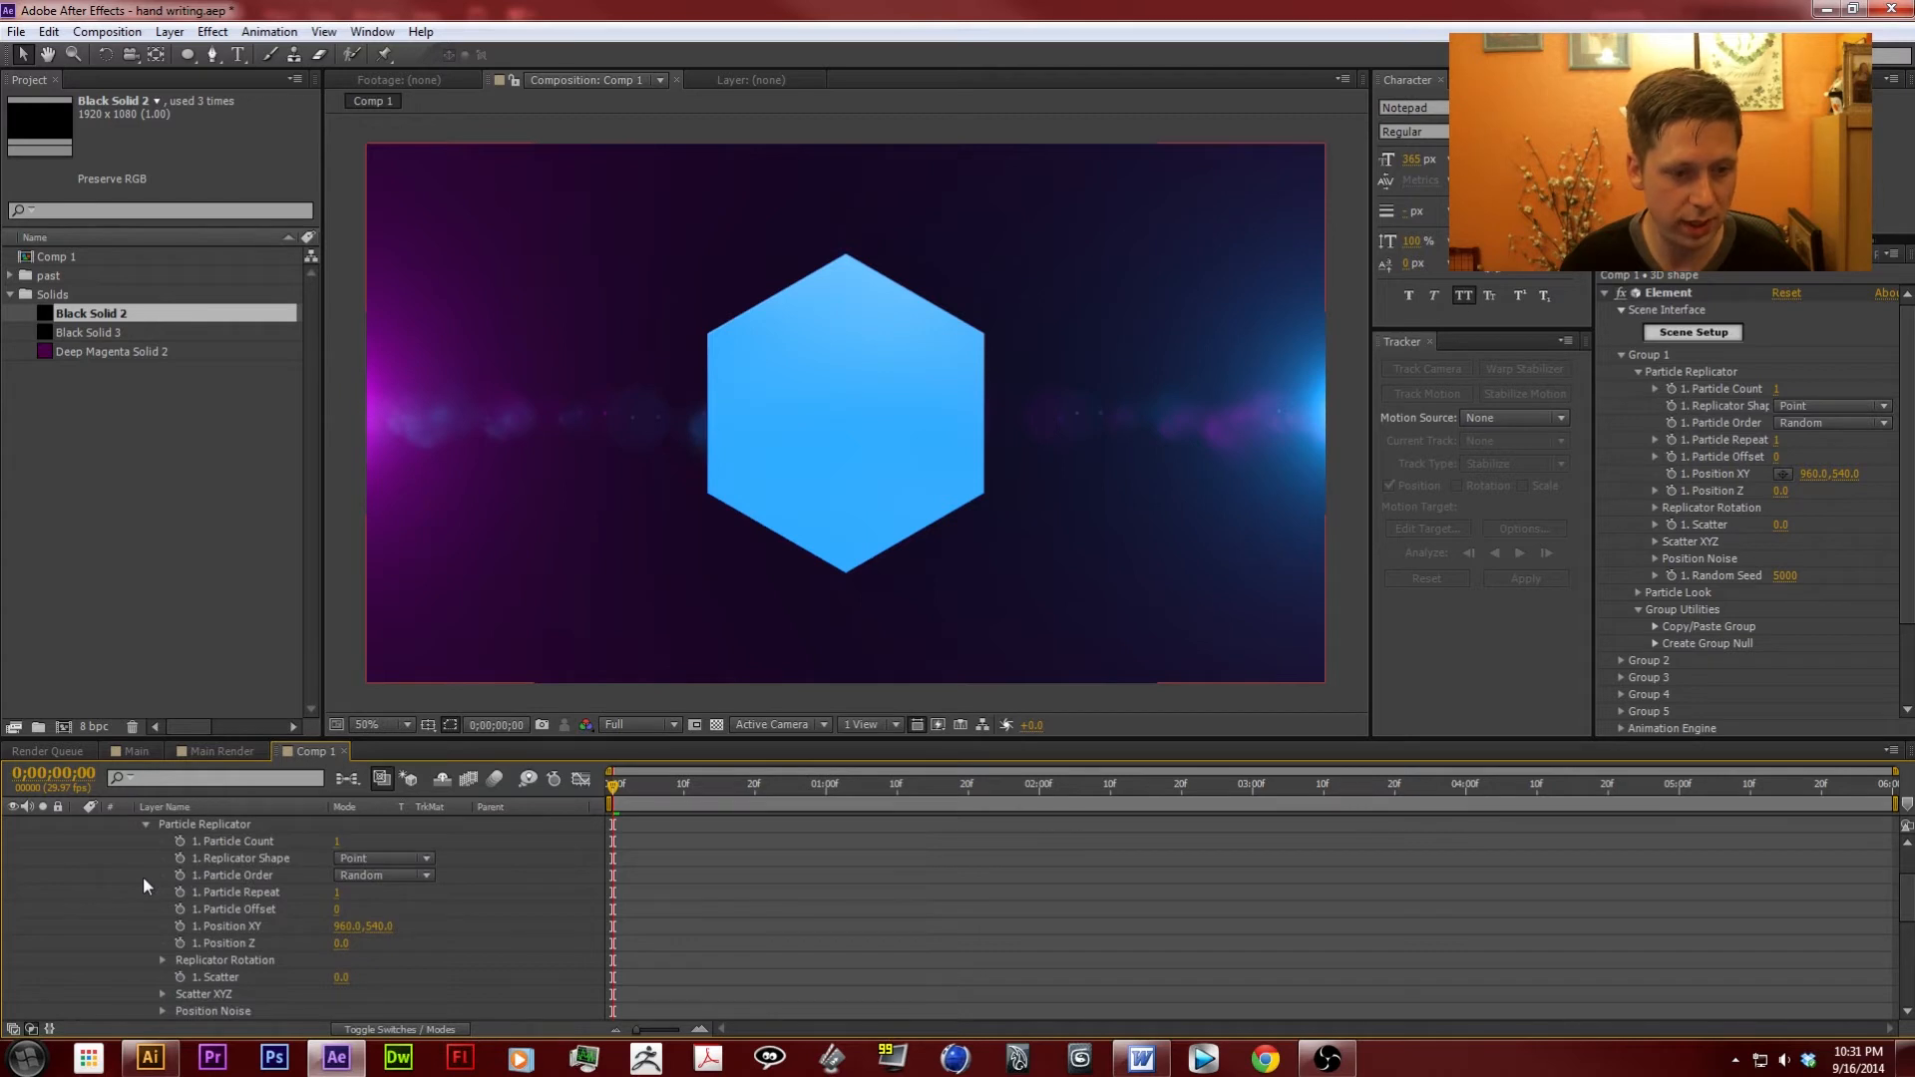
pyautogui.click(180, 942)
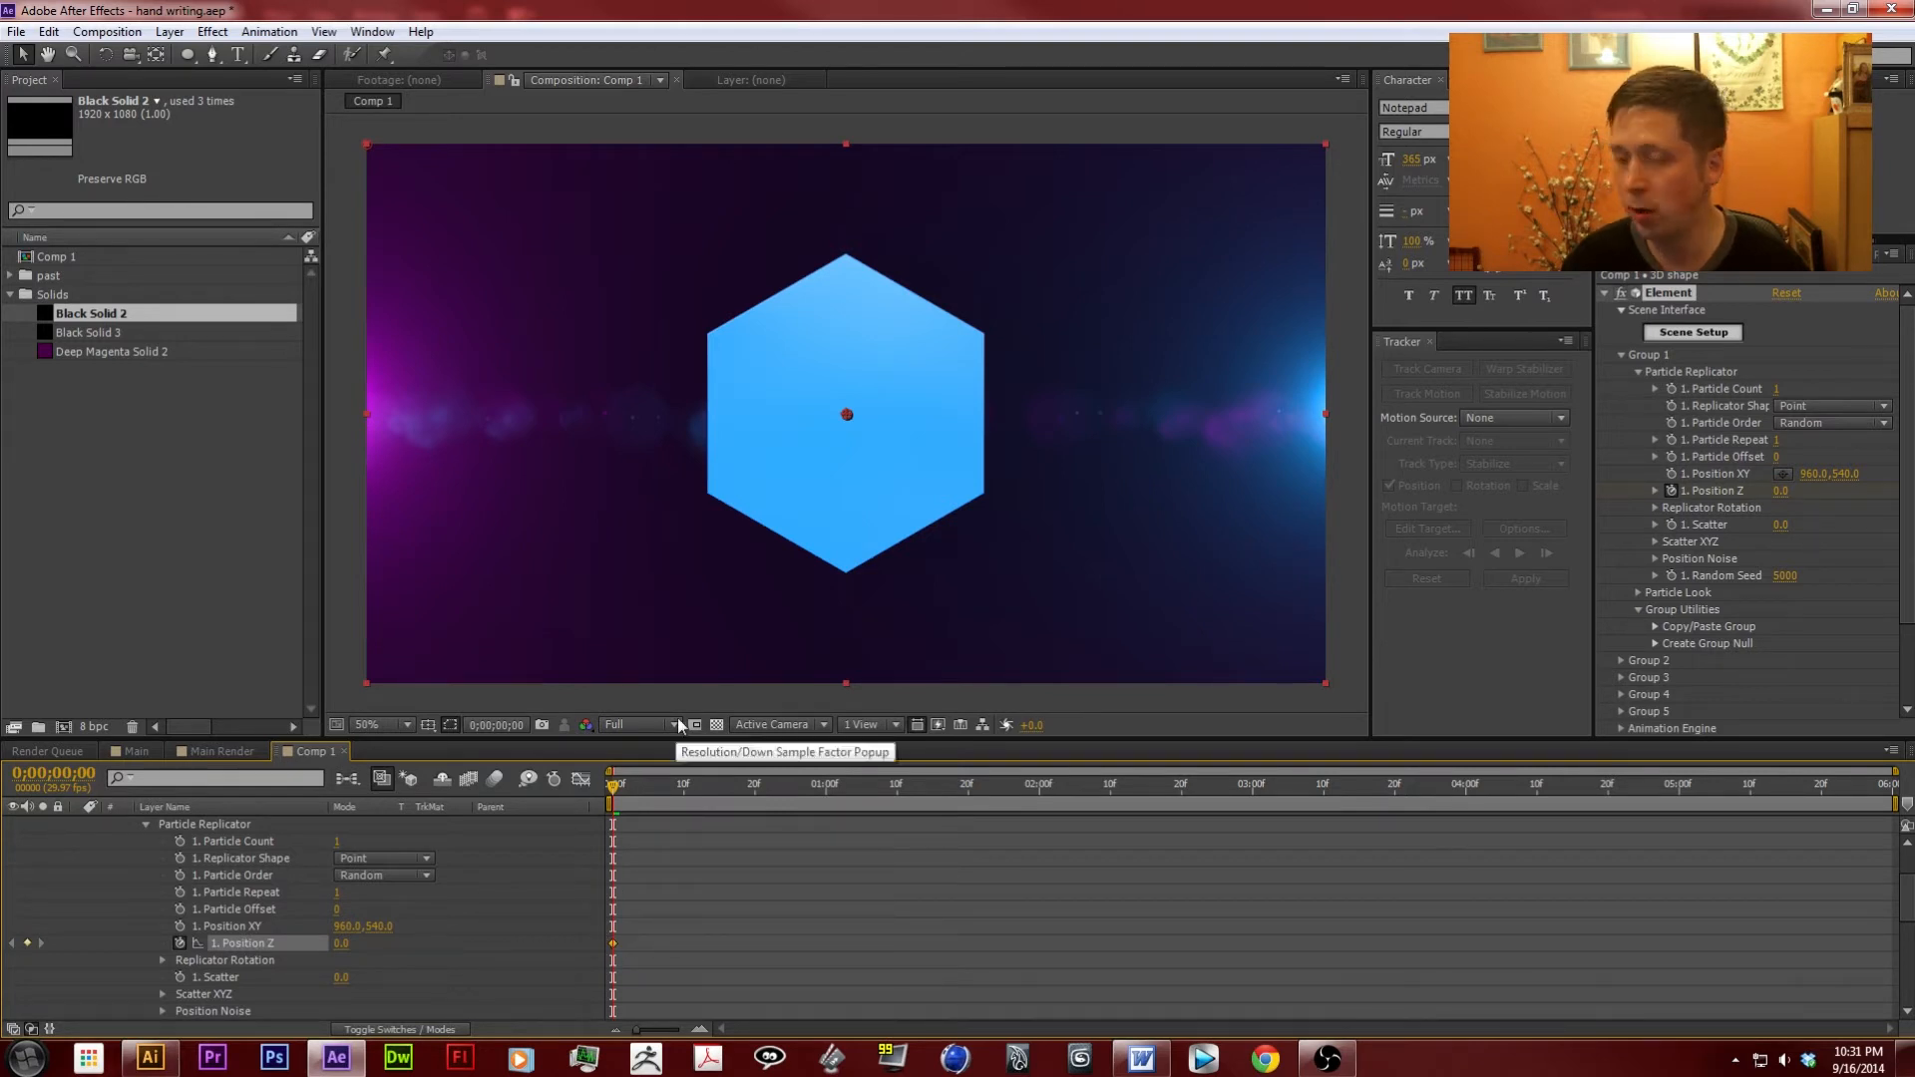
# At 0;00;01;15, keyframe the hexagon's Position Z at 650 and its Position XY at 841, 540.
pyautogui.moveTo(614, 786); pyautogui.dragTo(852, 798)
pyautogui.moveTo(863, 804); pyautogui.dragTo(922, 804)
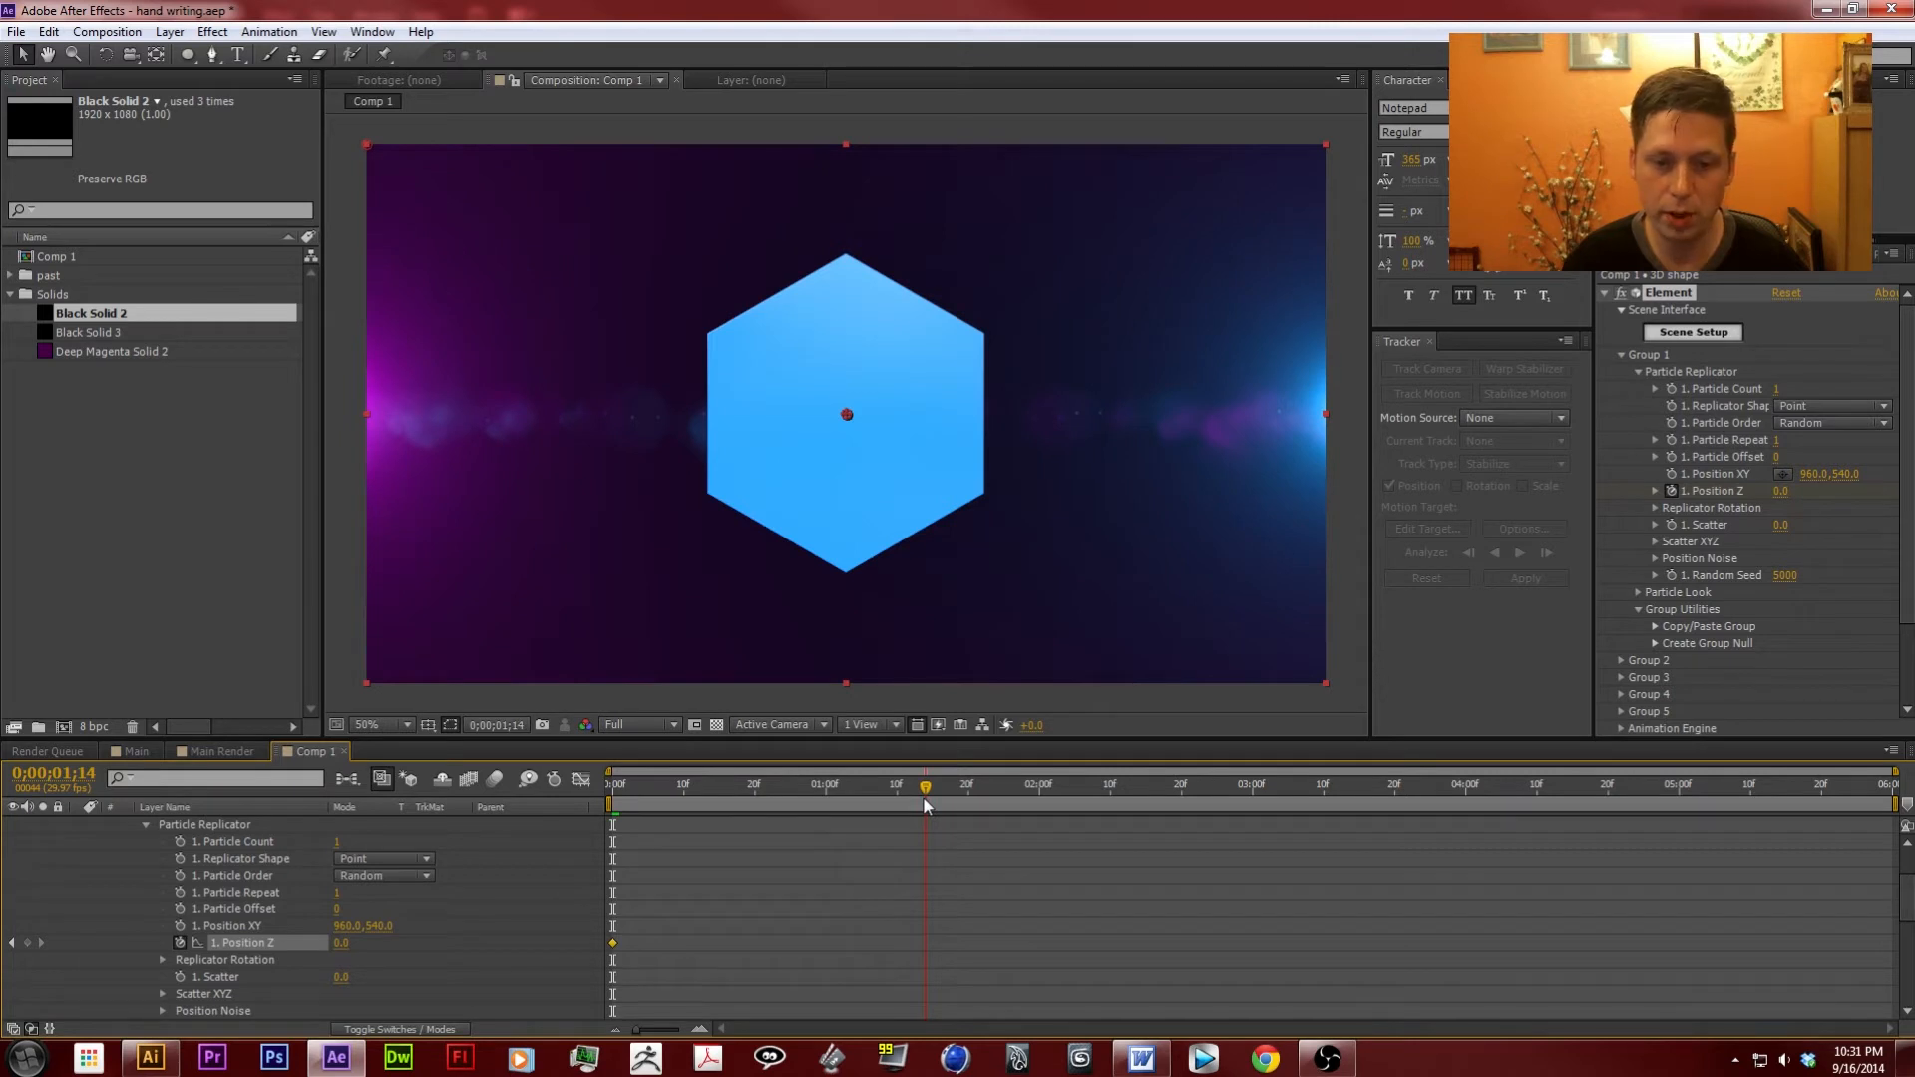
pyautogui.press('pagedown')
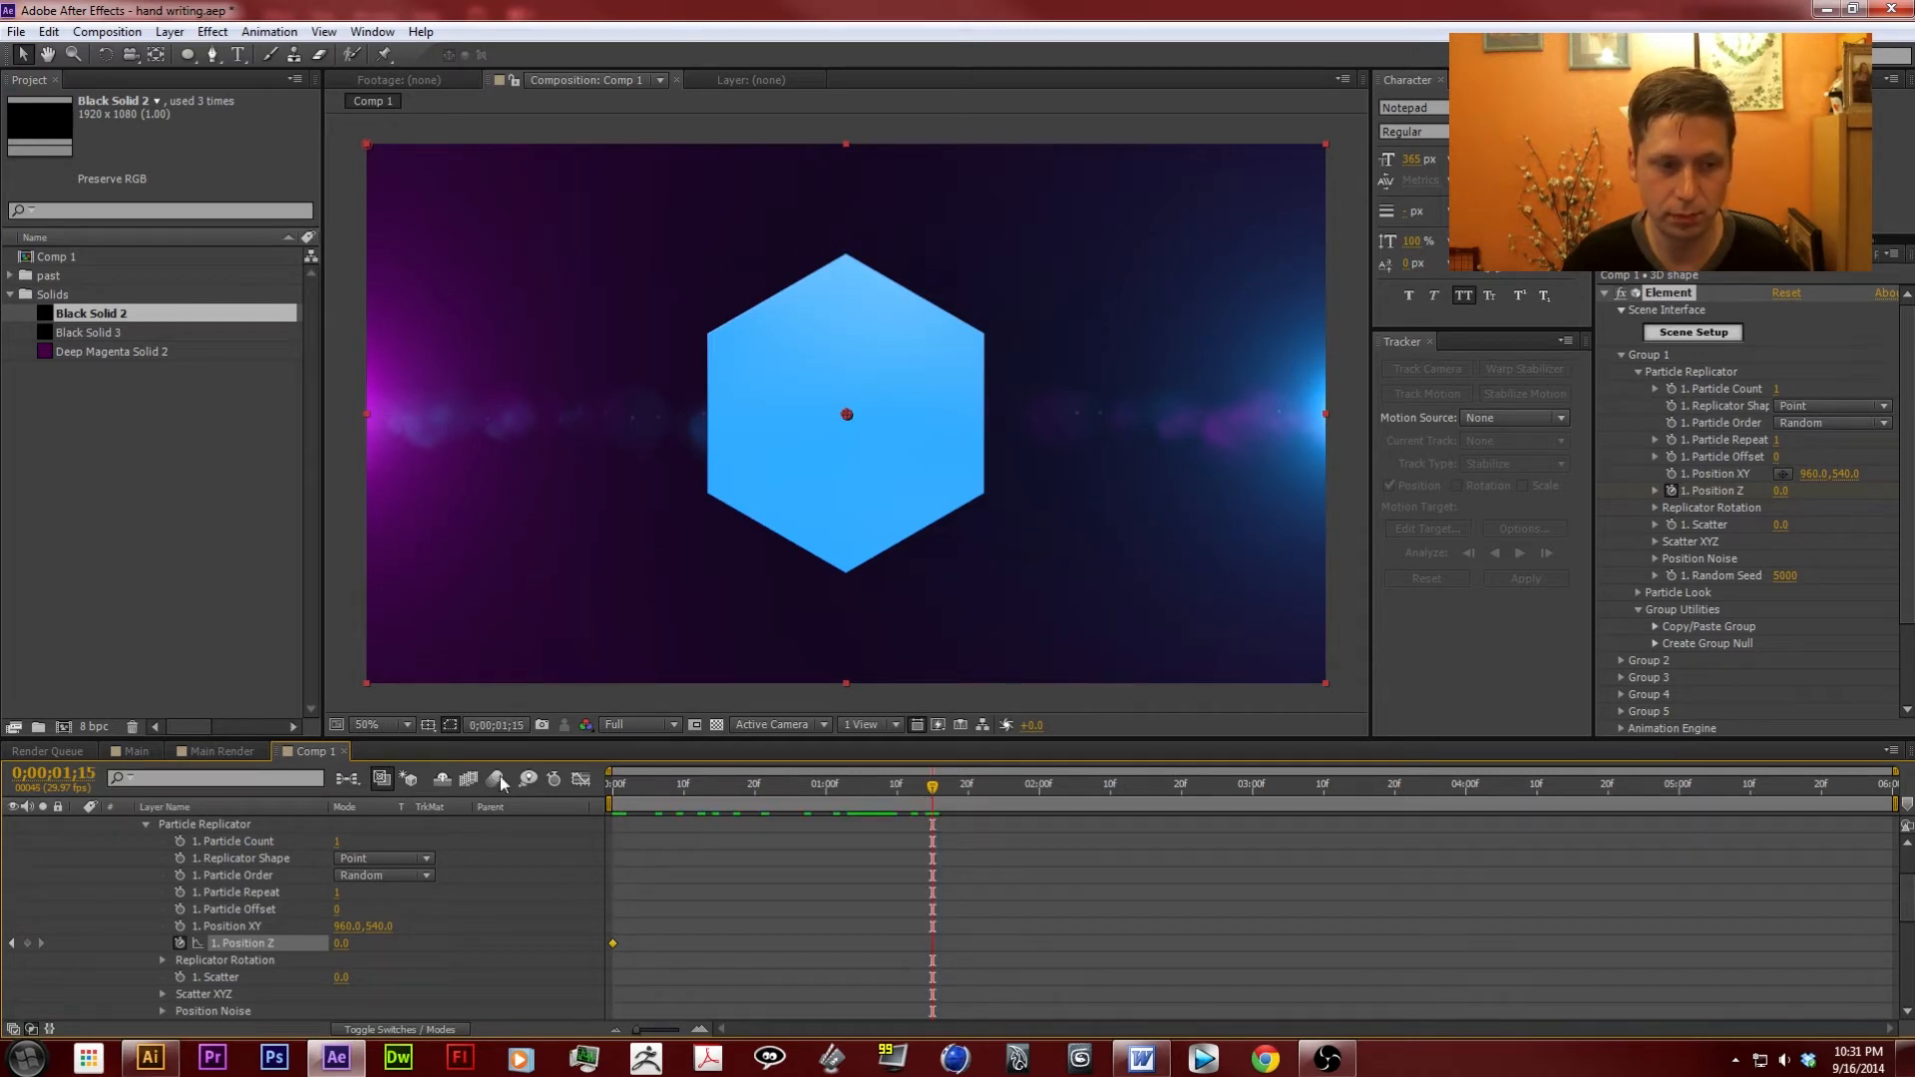
pyautogui.click(28, 944)
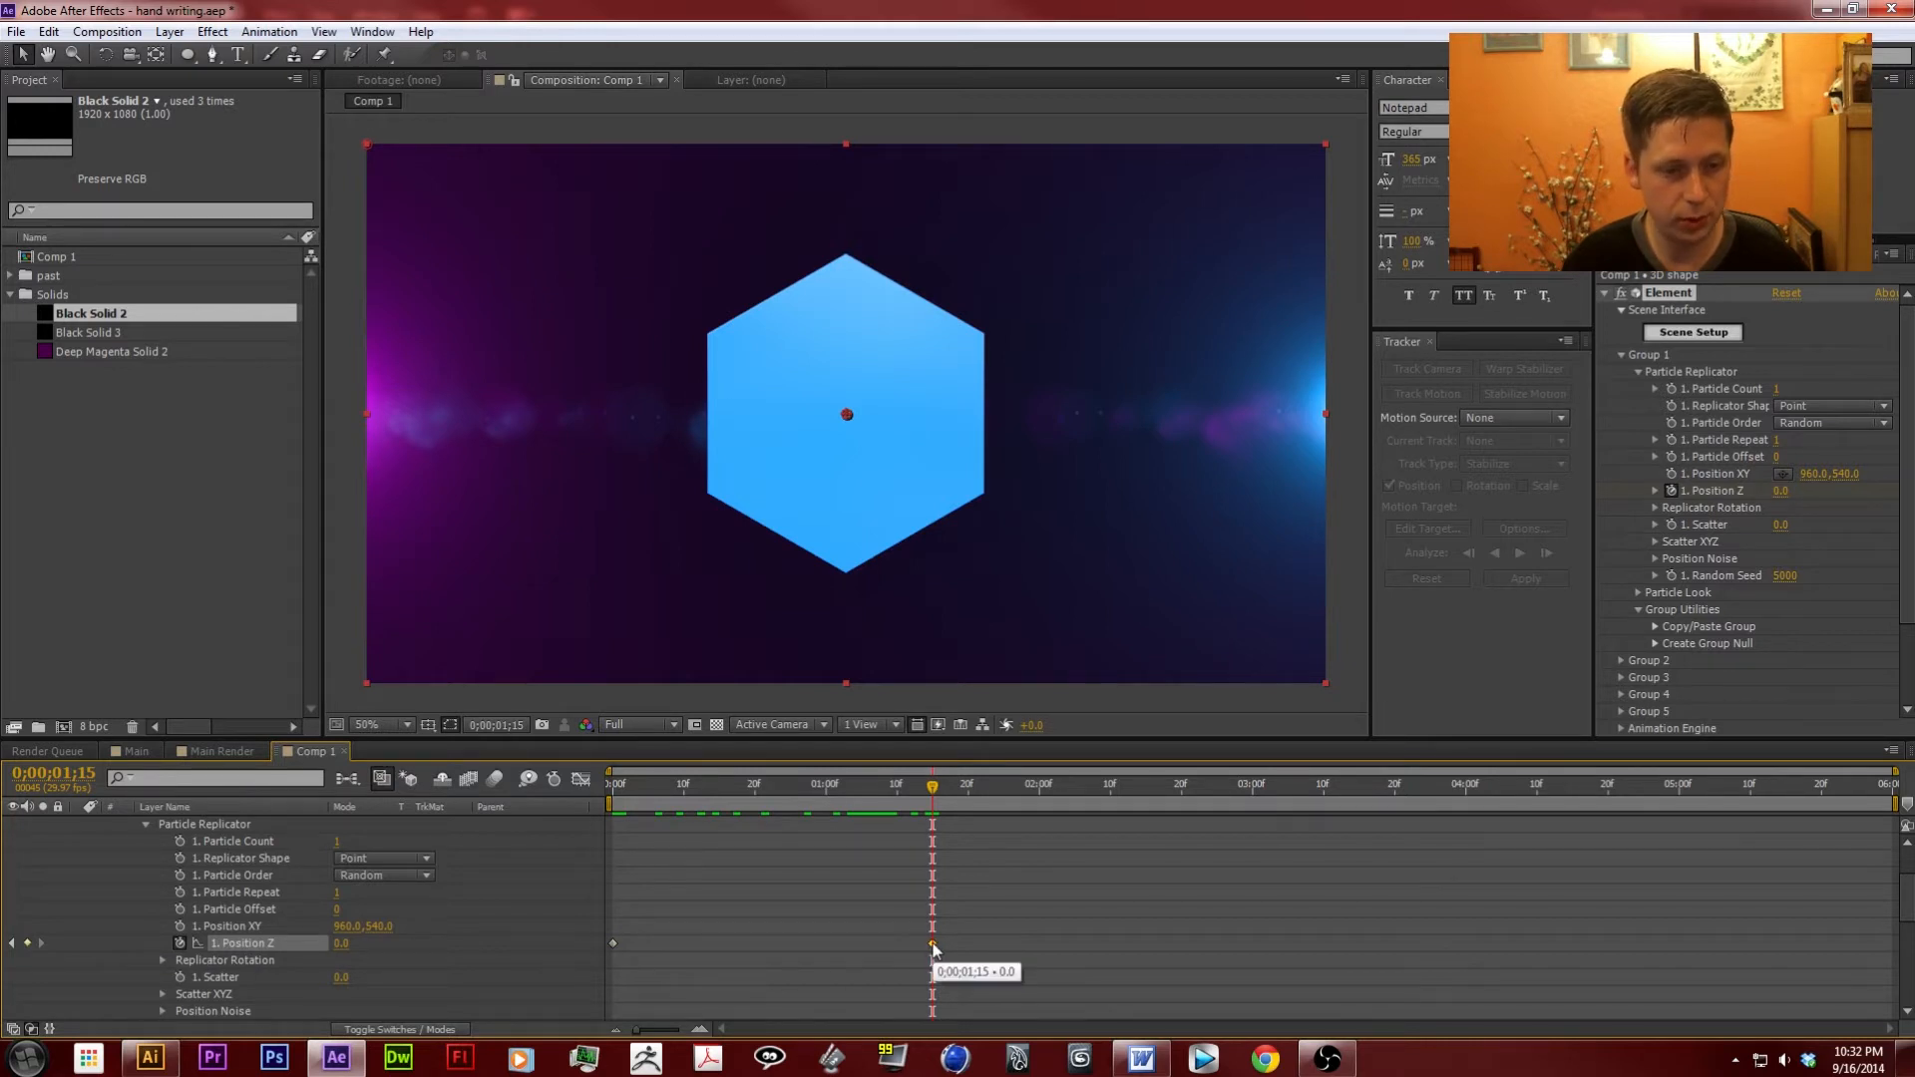
pyautogui.moveTo(339, 948); pyautogui.dragTo(384, 928)
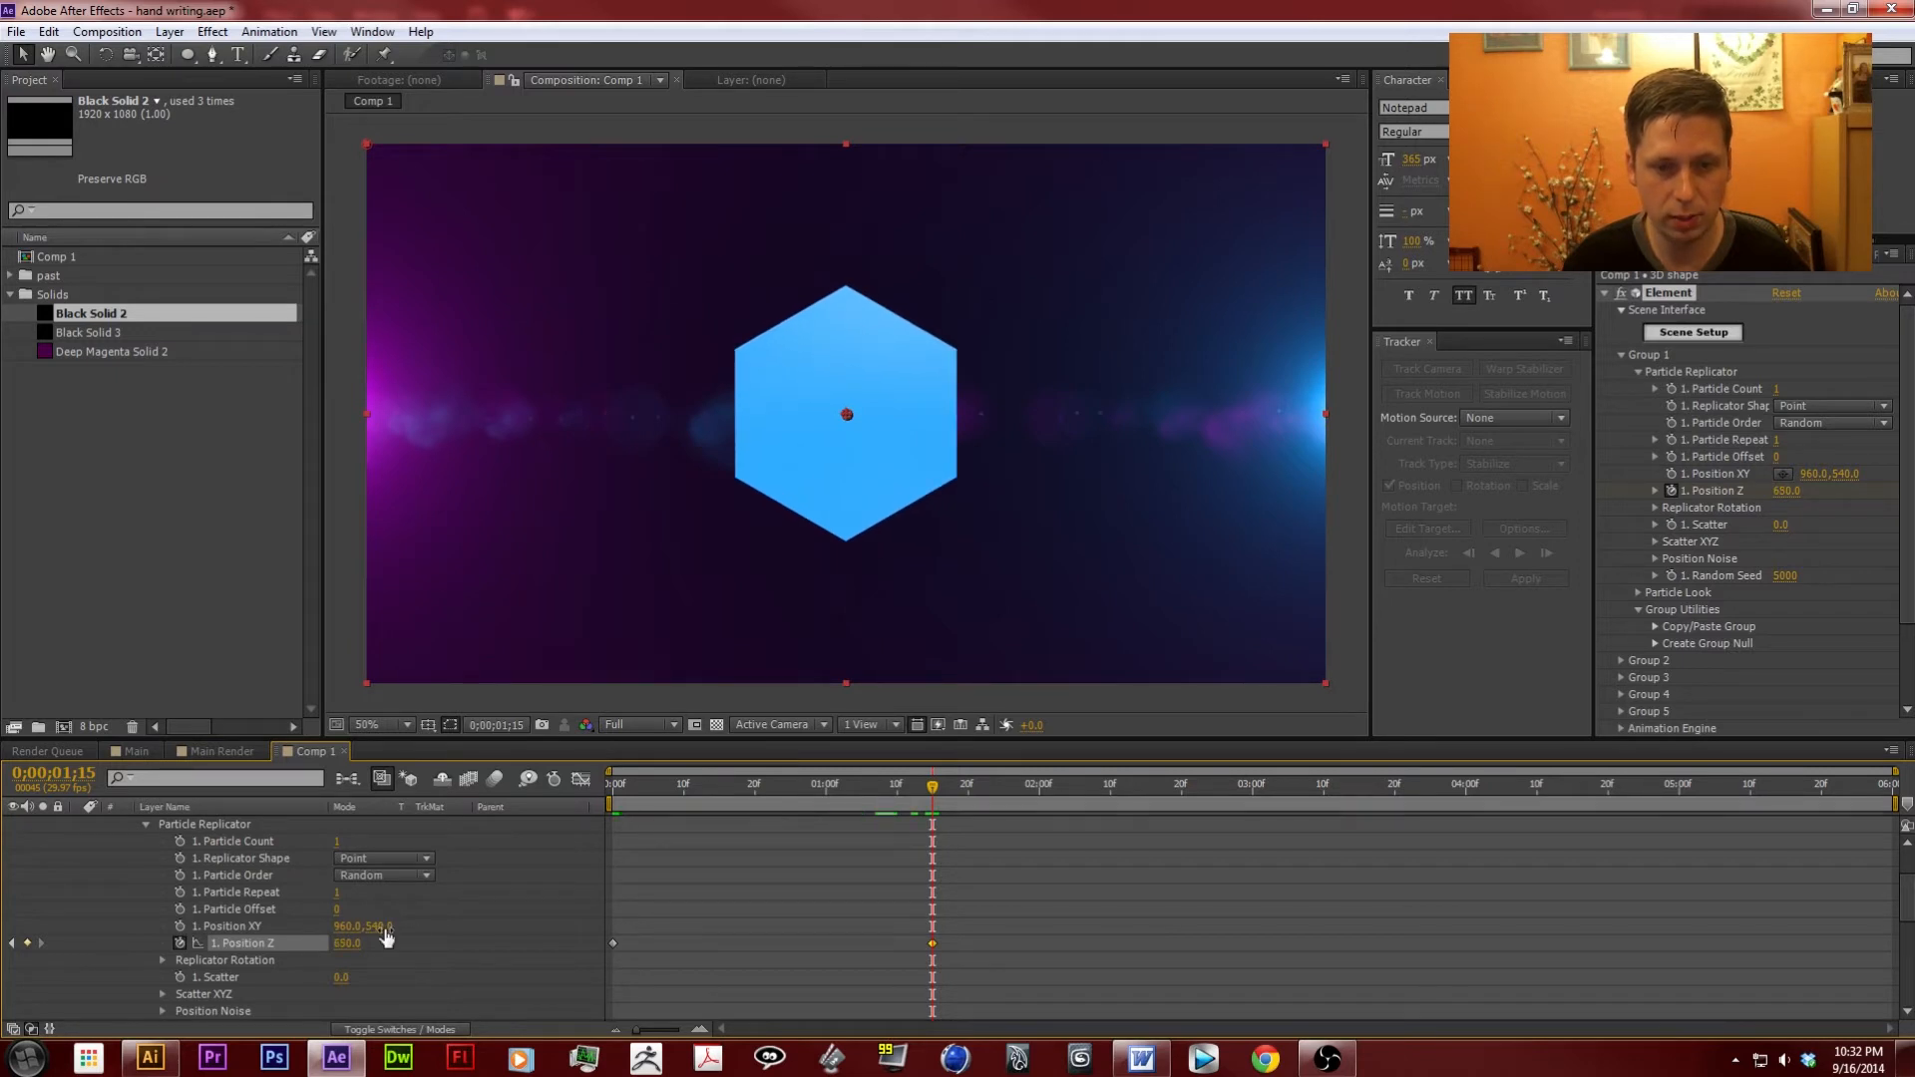
pyautogui.click(181, 926)
pyautogui.moveTo(346, 934); pyautogui.dragTo(235, 943)
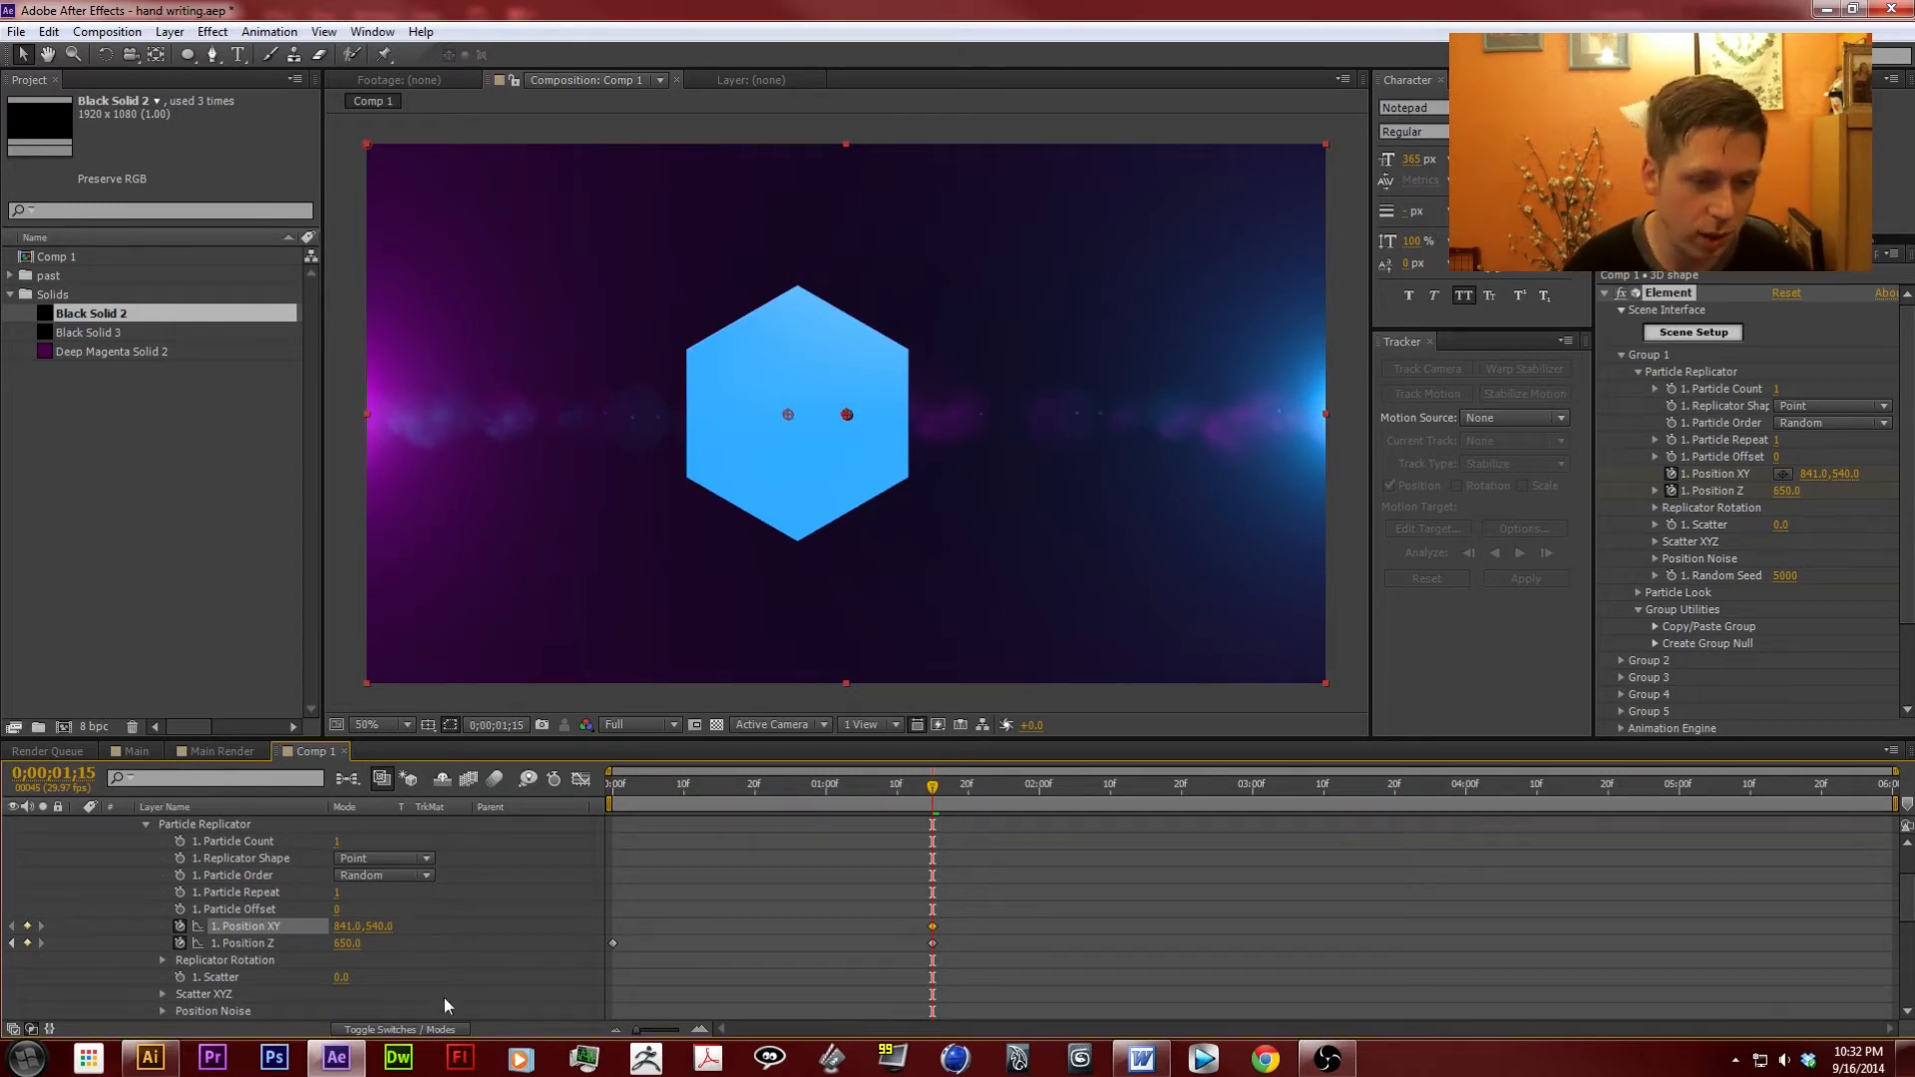
# At the first frame, set the hexagon's Position Z keyframe to -2300 and keyframe Position XY at 955, 540.
pyautogui.press('Home')
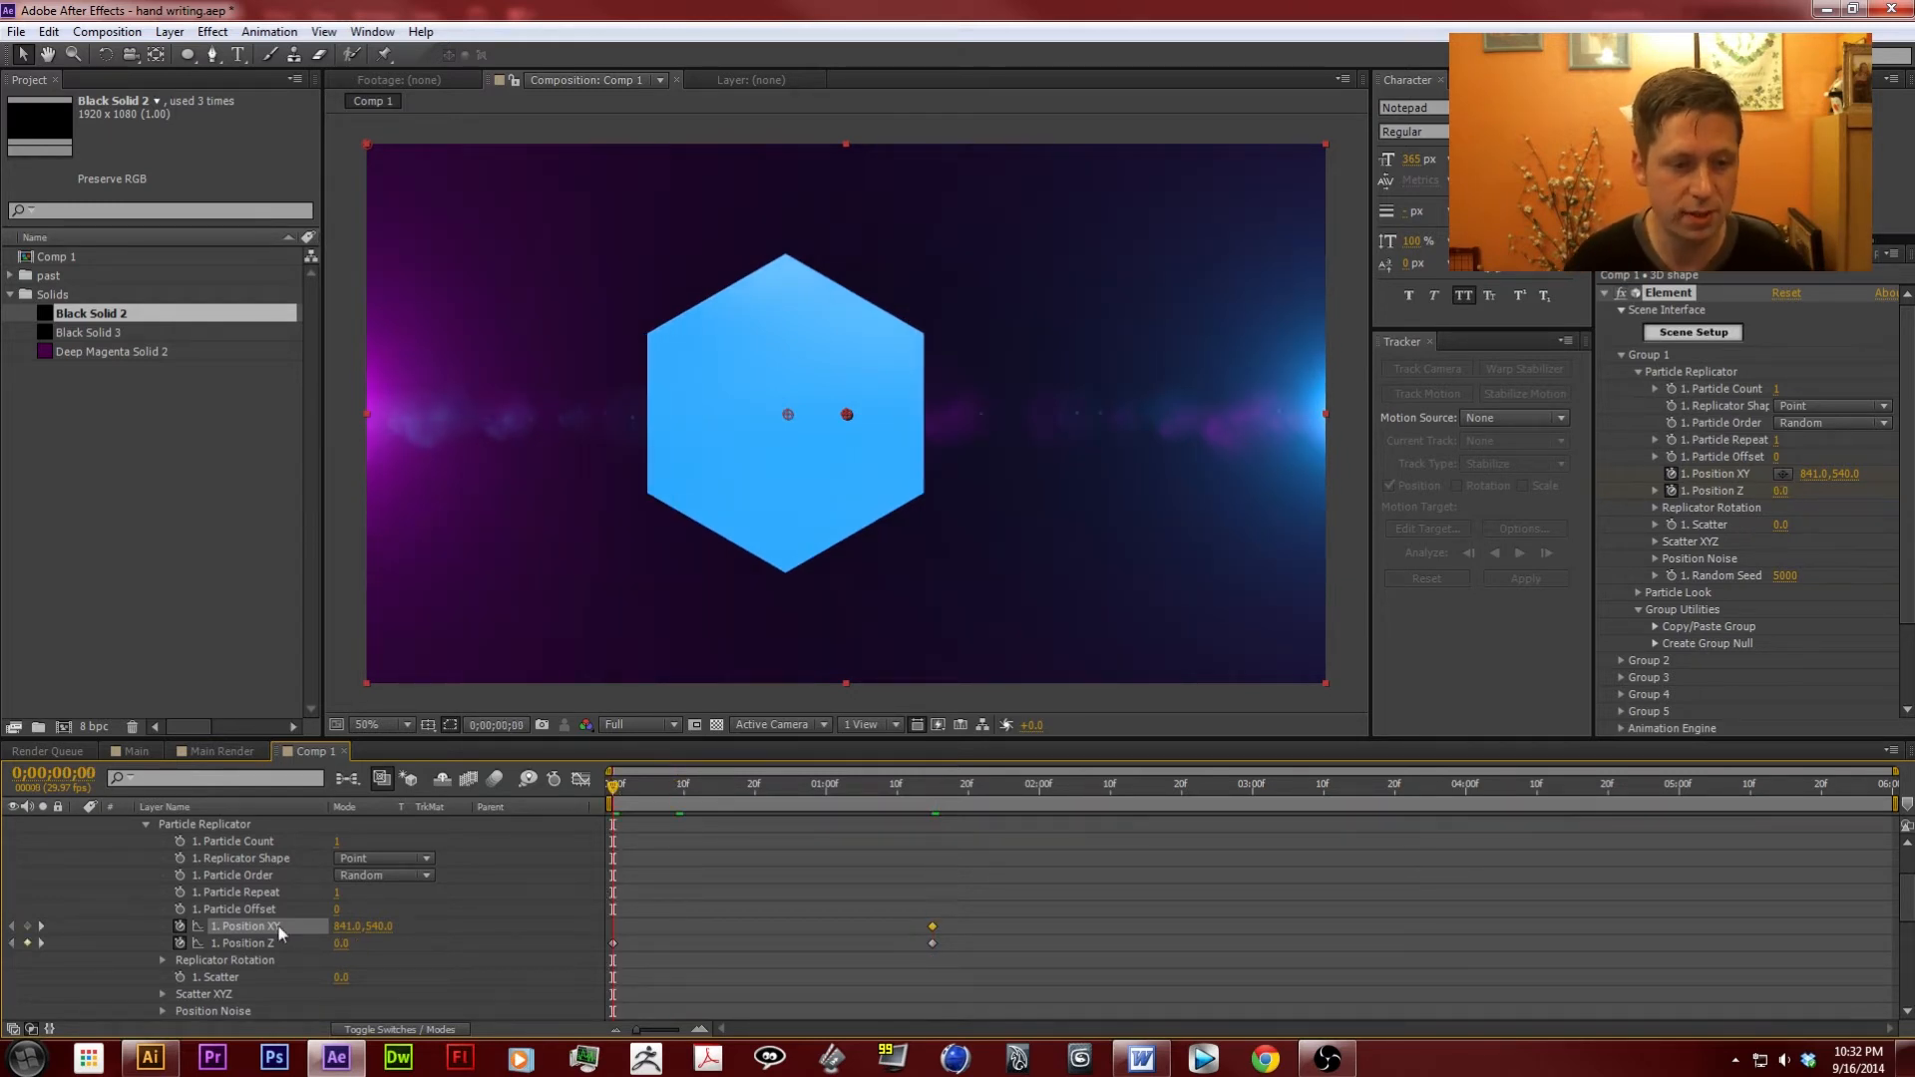
pyautogui.click(613, 944)
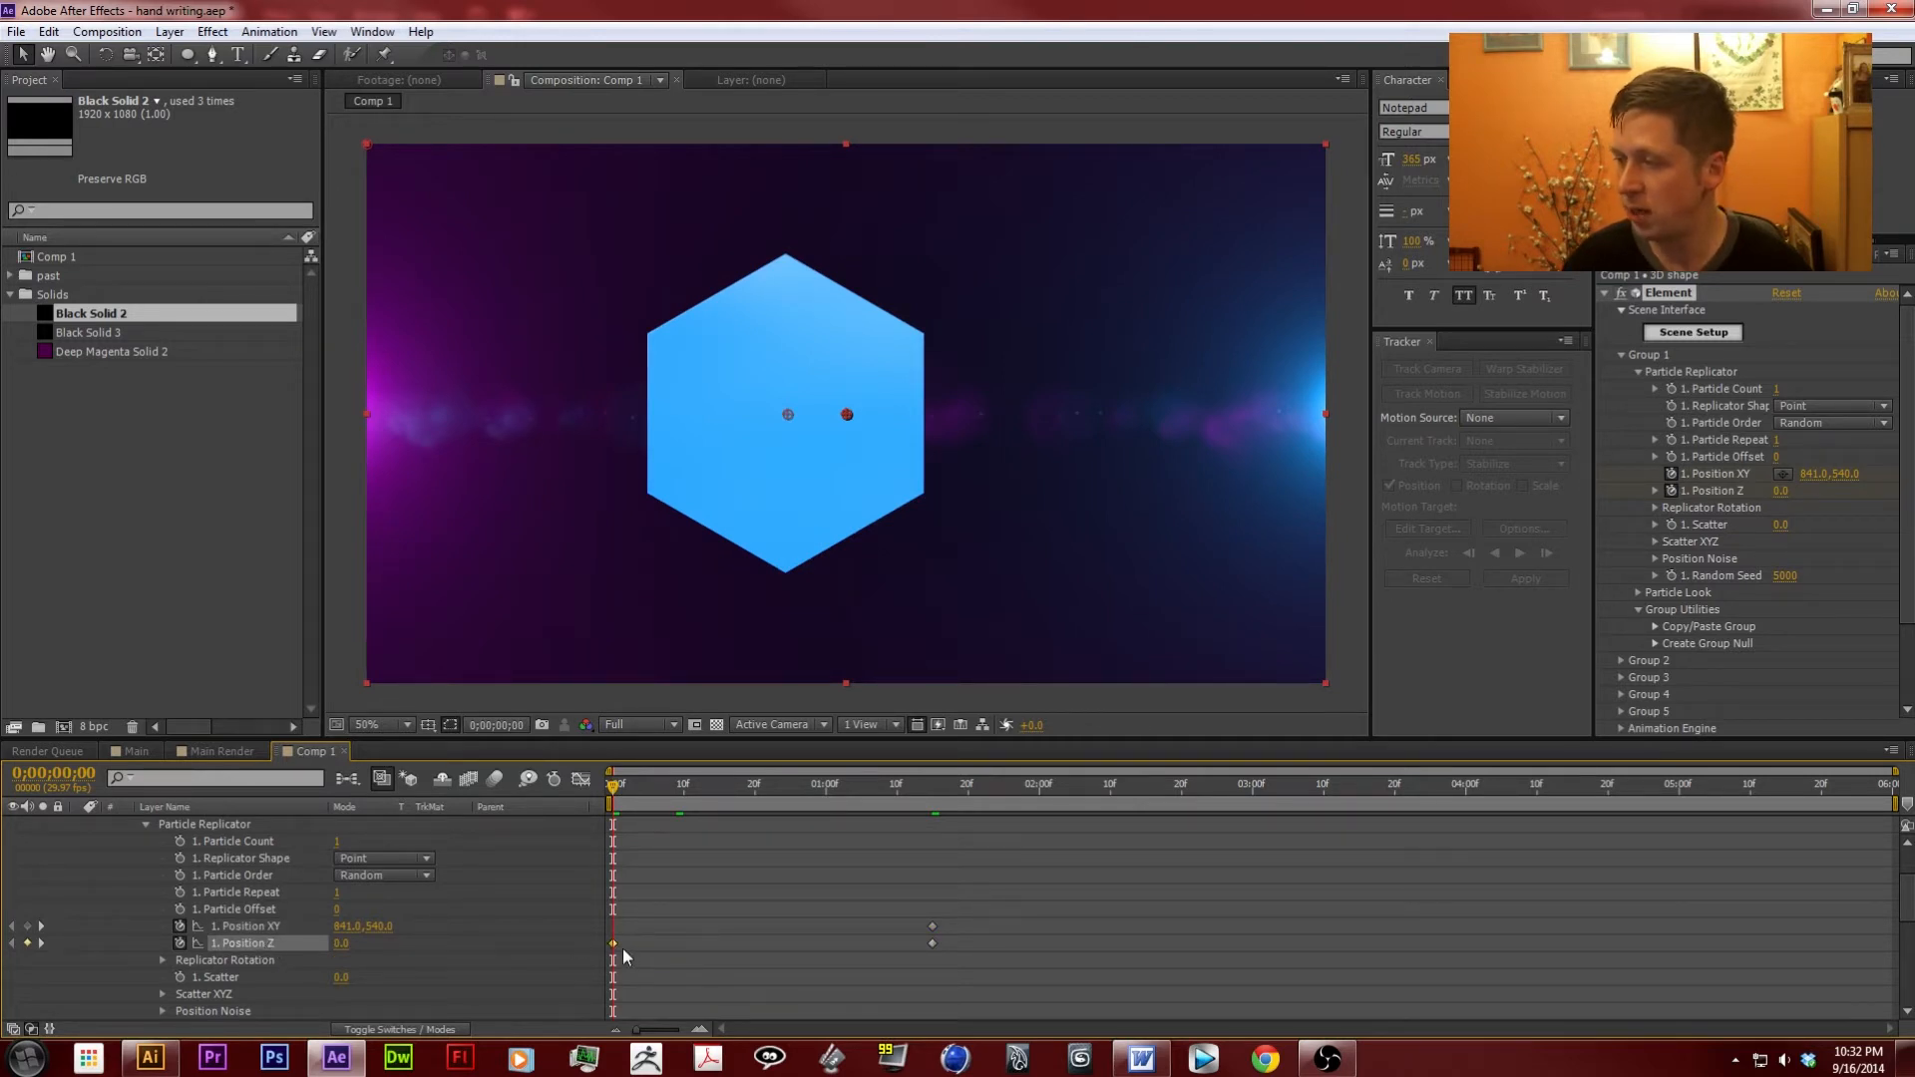
pyautogui.moveTo(340, 943); pyautogui.dragTo(87, 918)
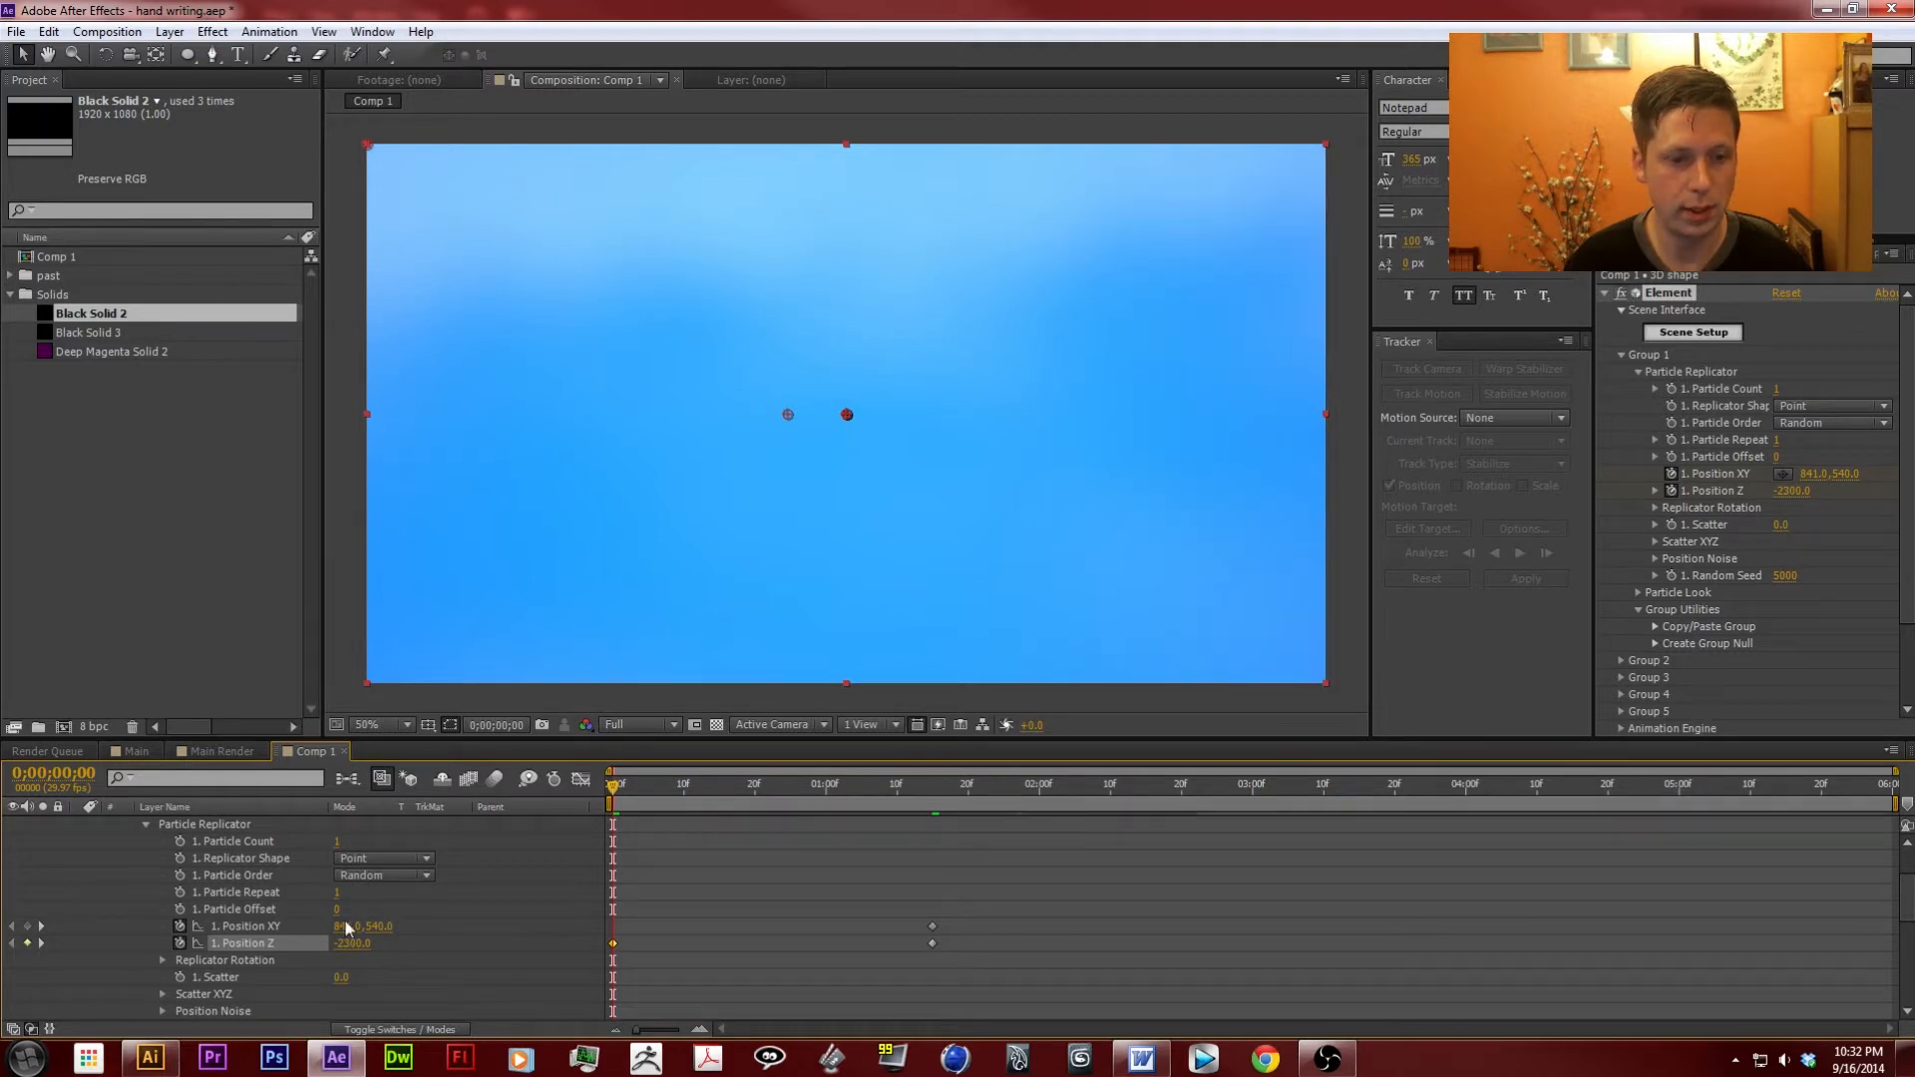
pyautogui.moveTo(344, 926); pyautogui.dragTo(443, 916)
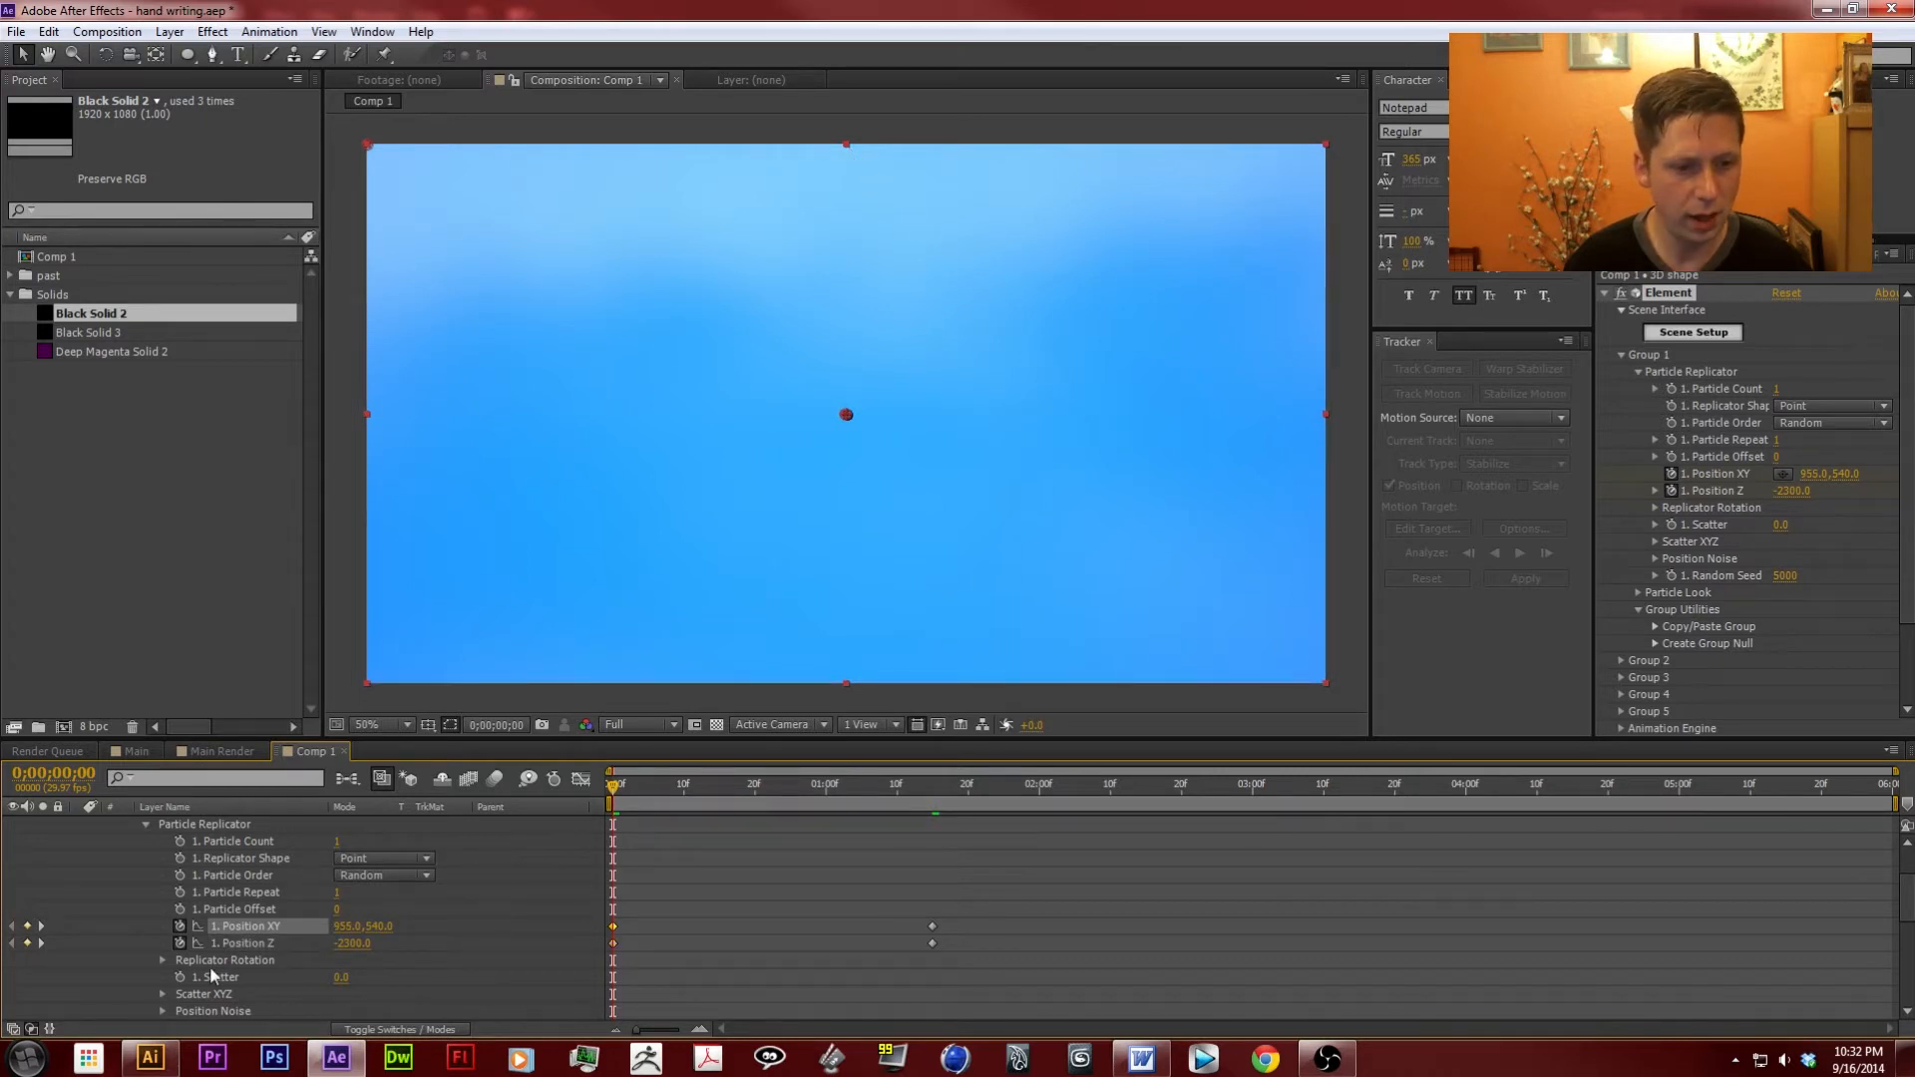
# Set the Replicator Rotation's Y Rotation to one full revolution and keyframe it at the first frame.
pyautogui.click(163, 960)
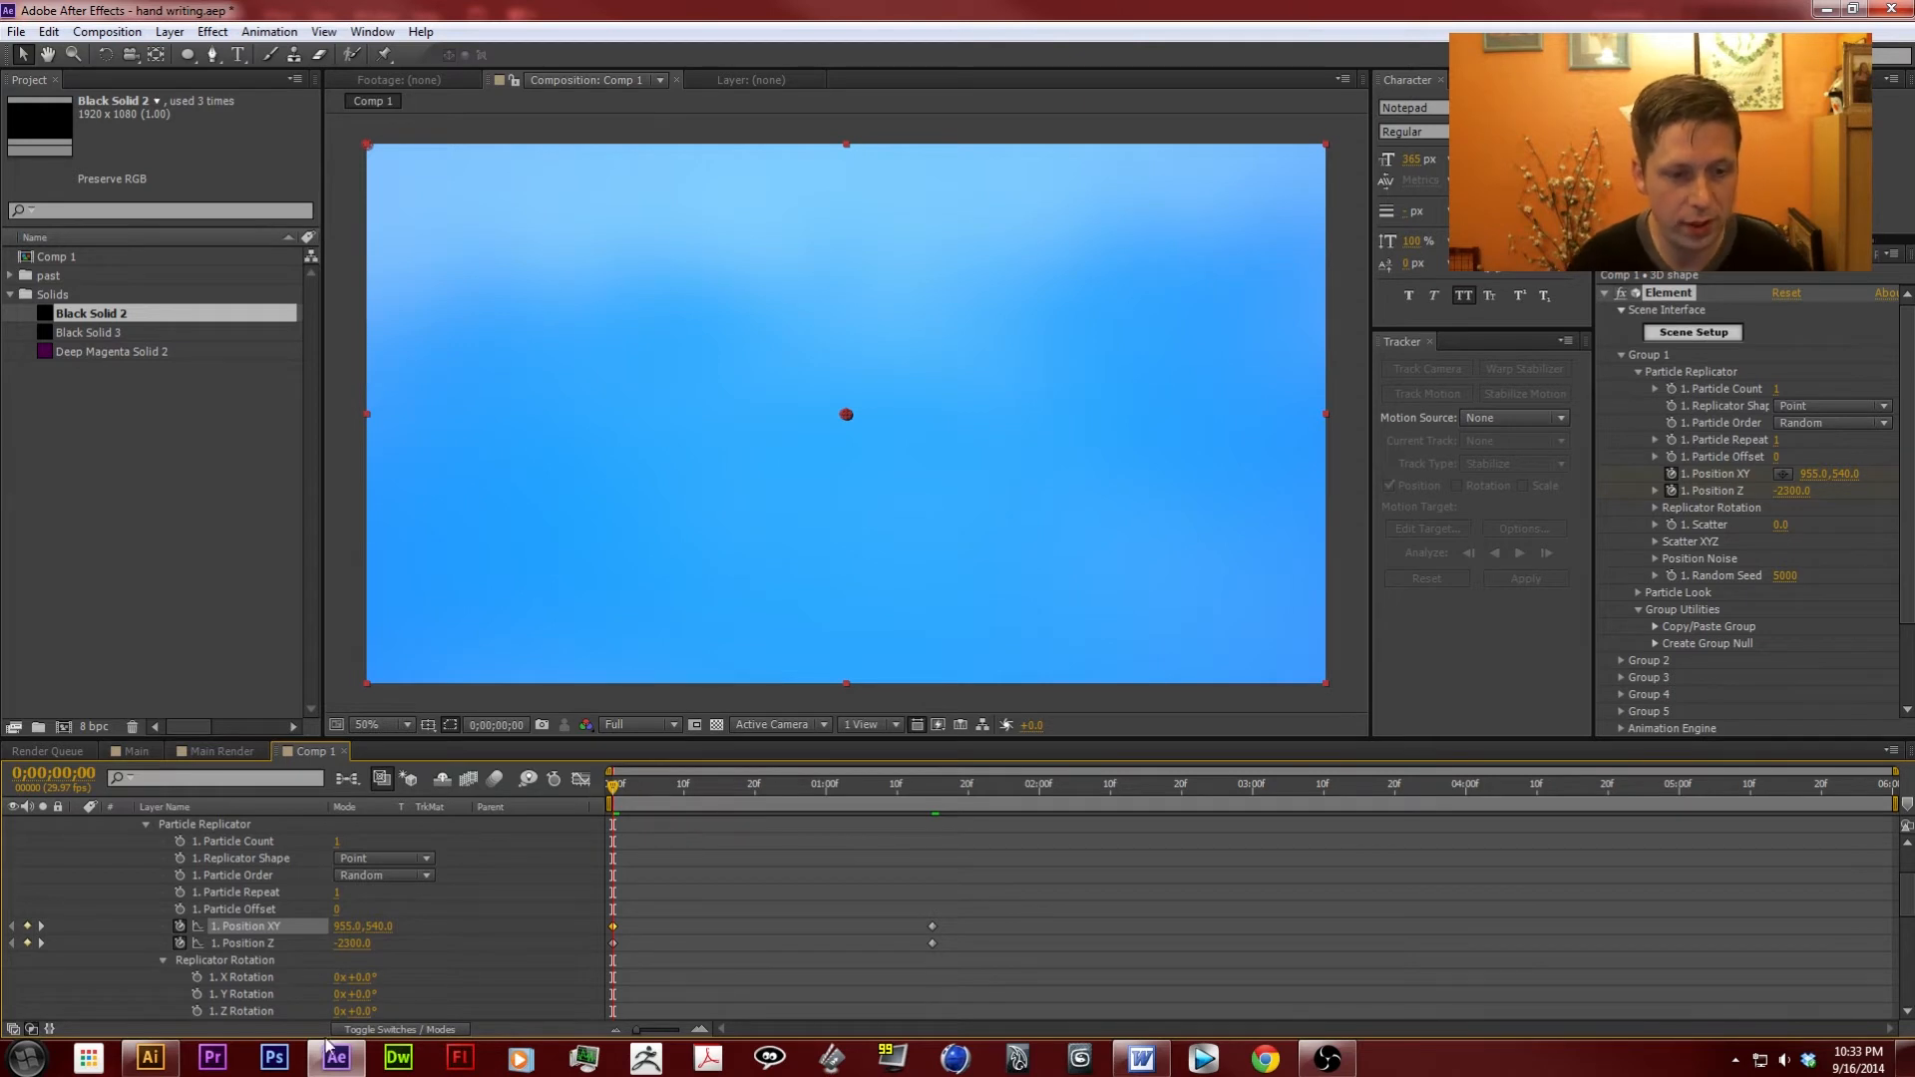
pyautogui.moveTo(351, 994); pyautogui.dragTo(279, 1001)
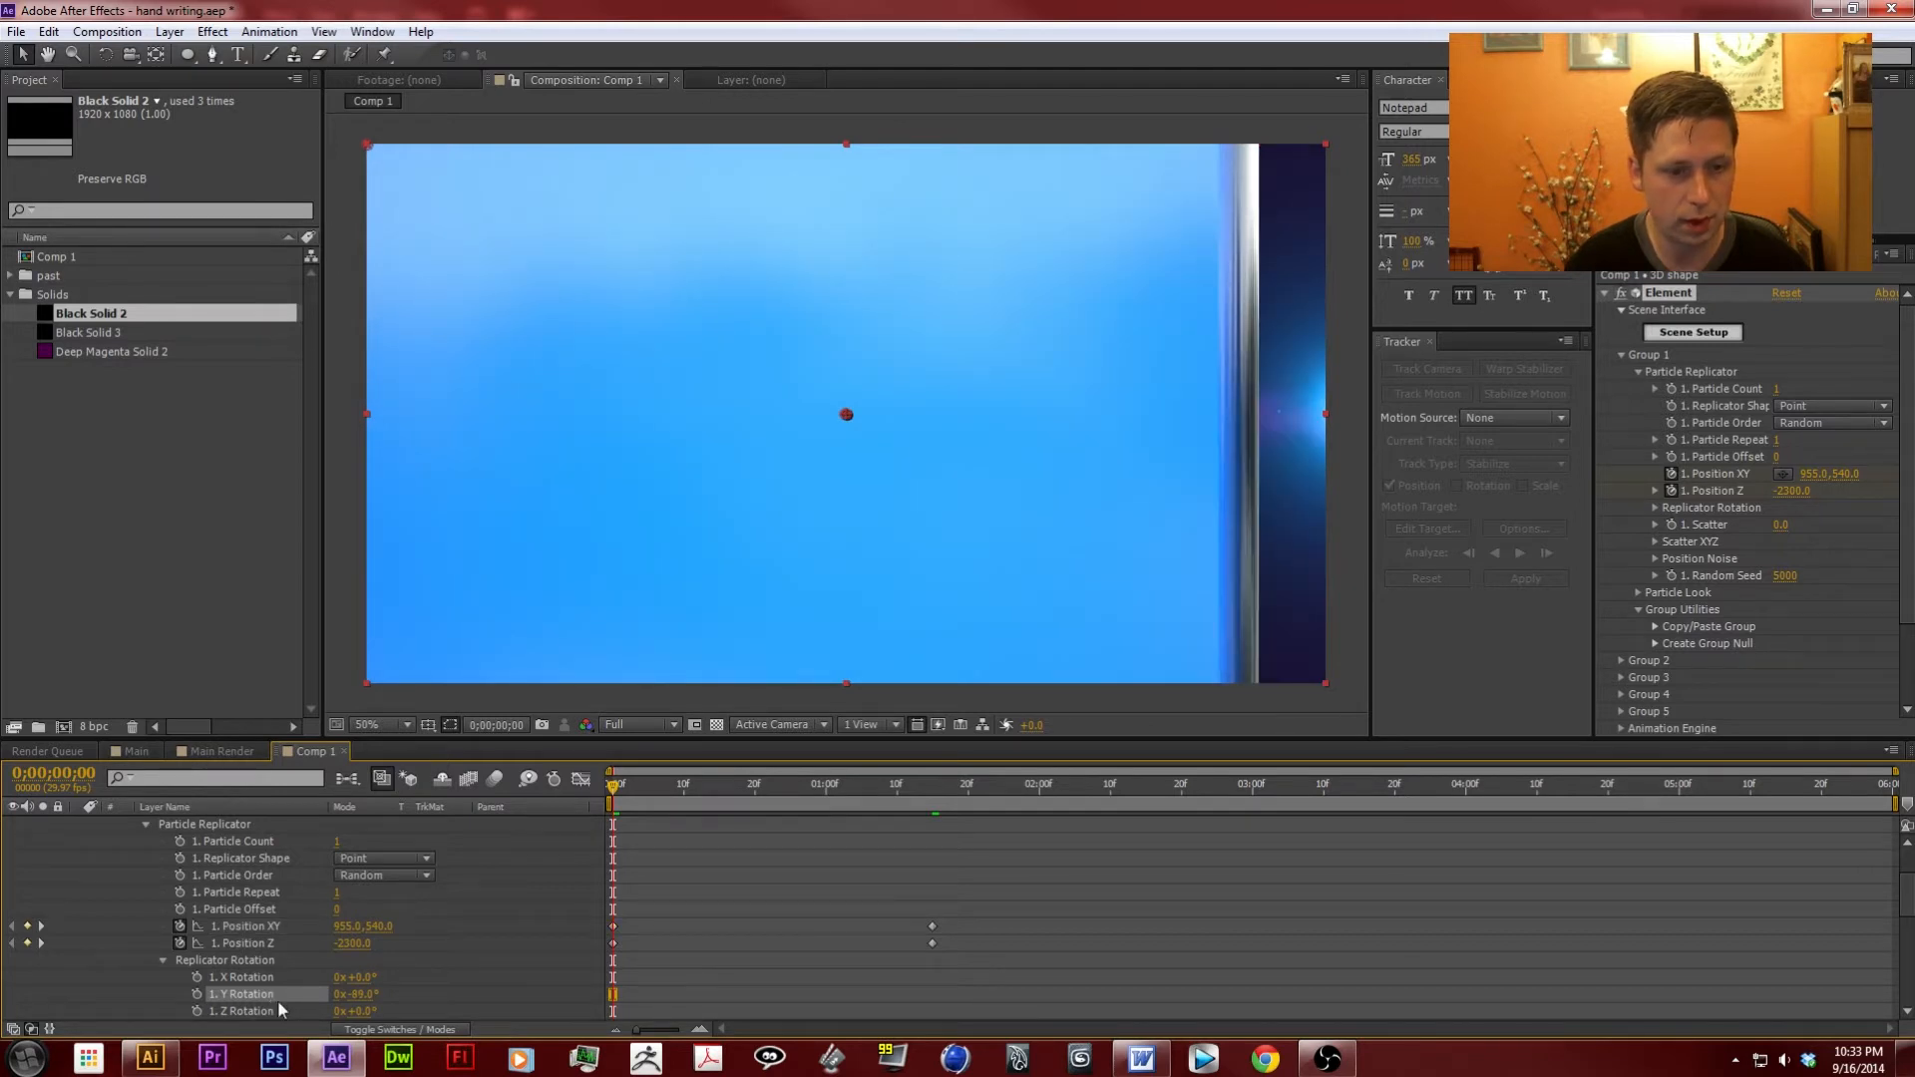
pyautogui.hotkey('ctrl', 'z')
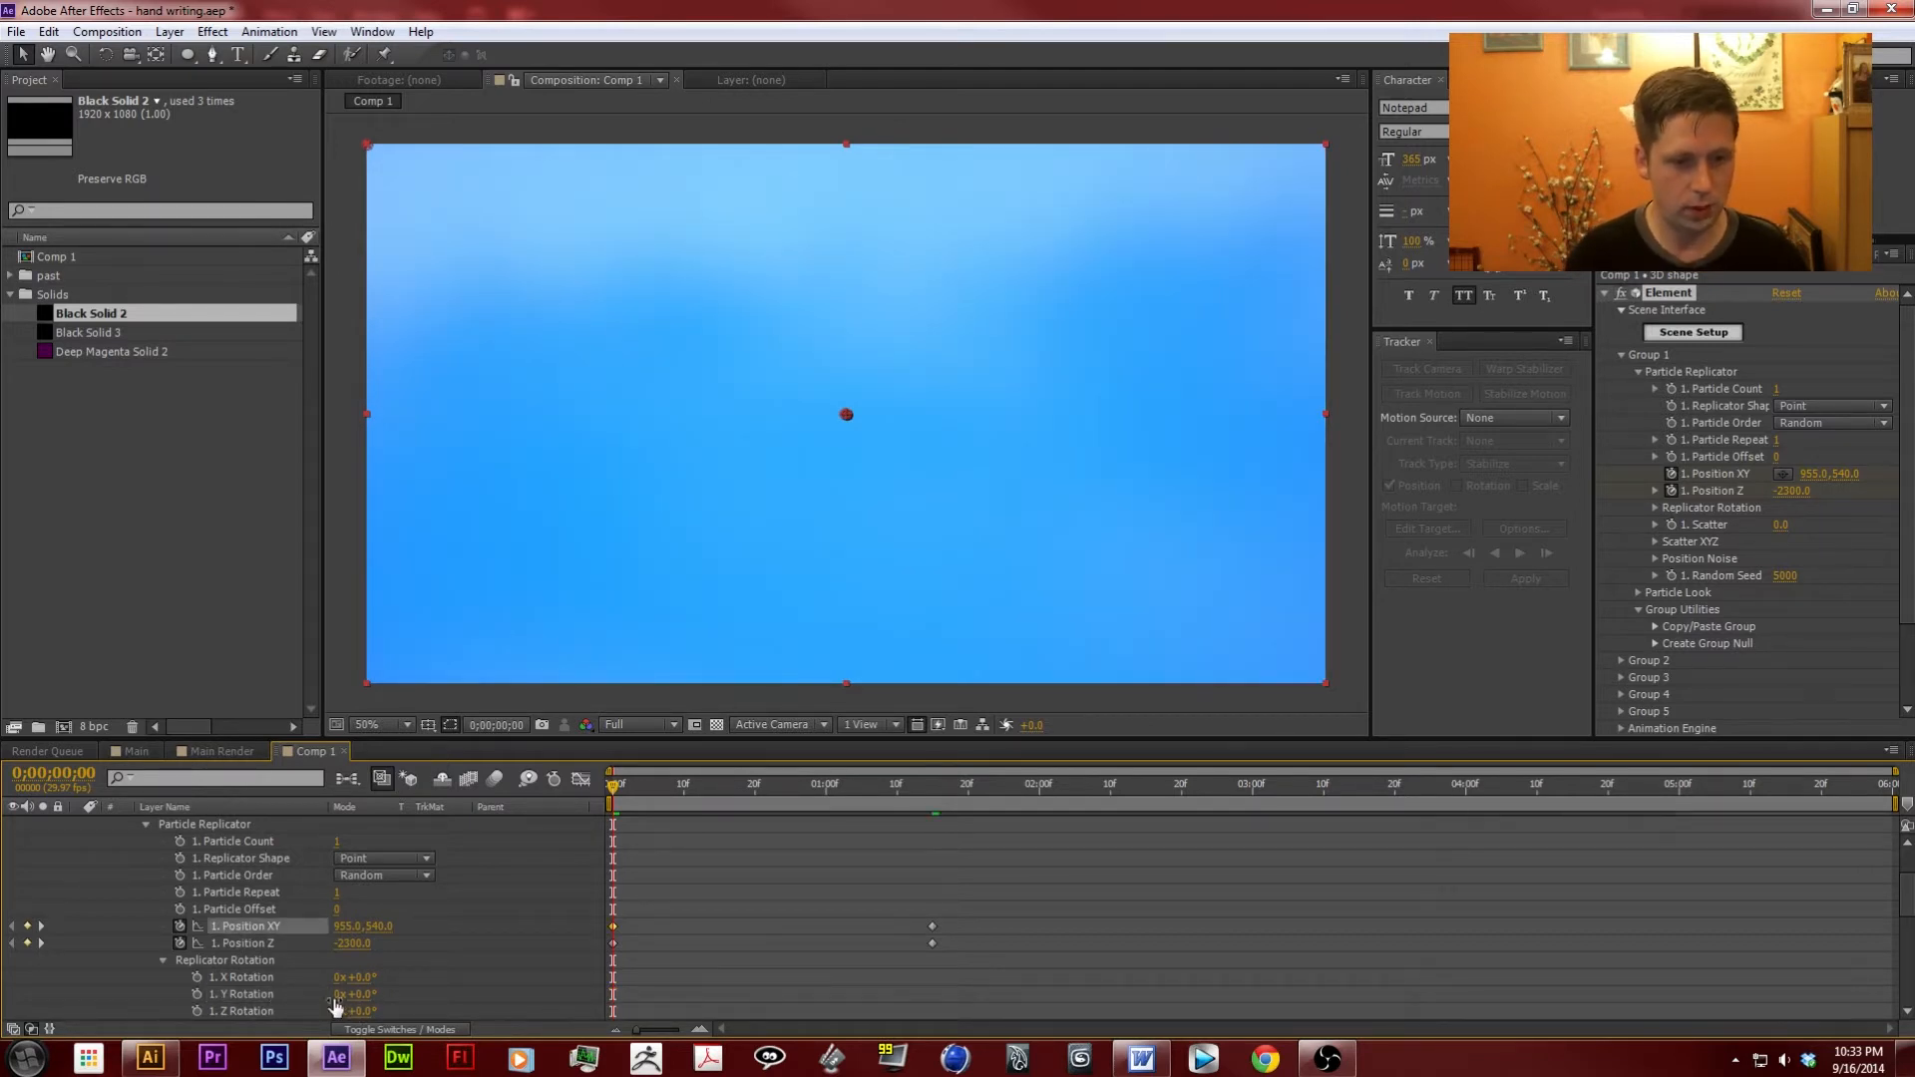
pyautogui.click(258, 999)
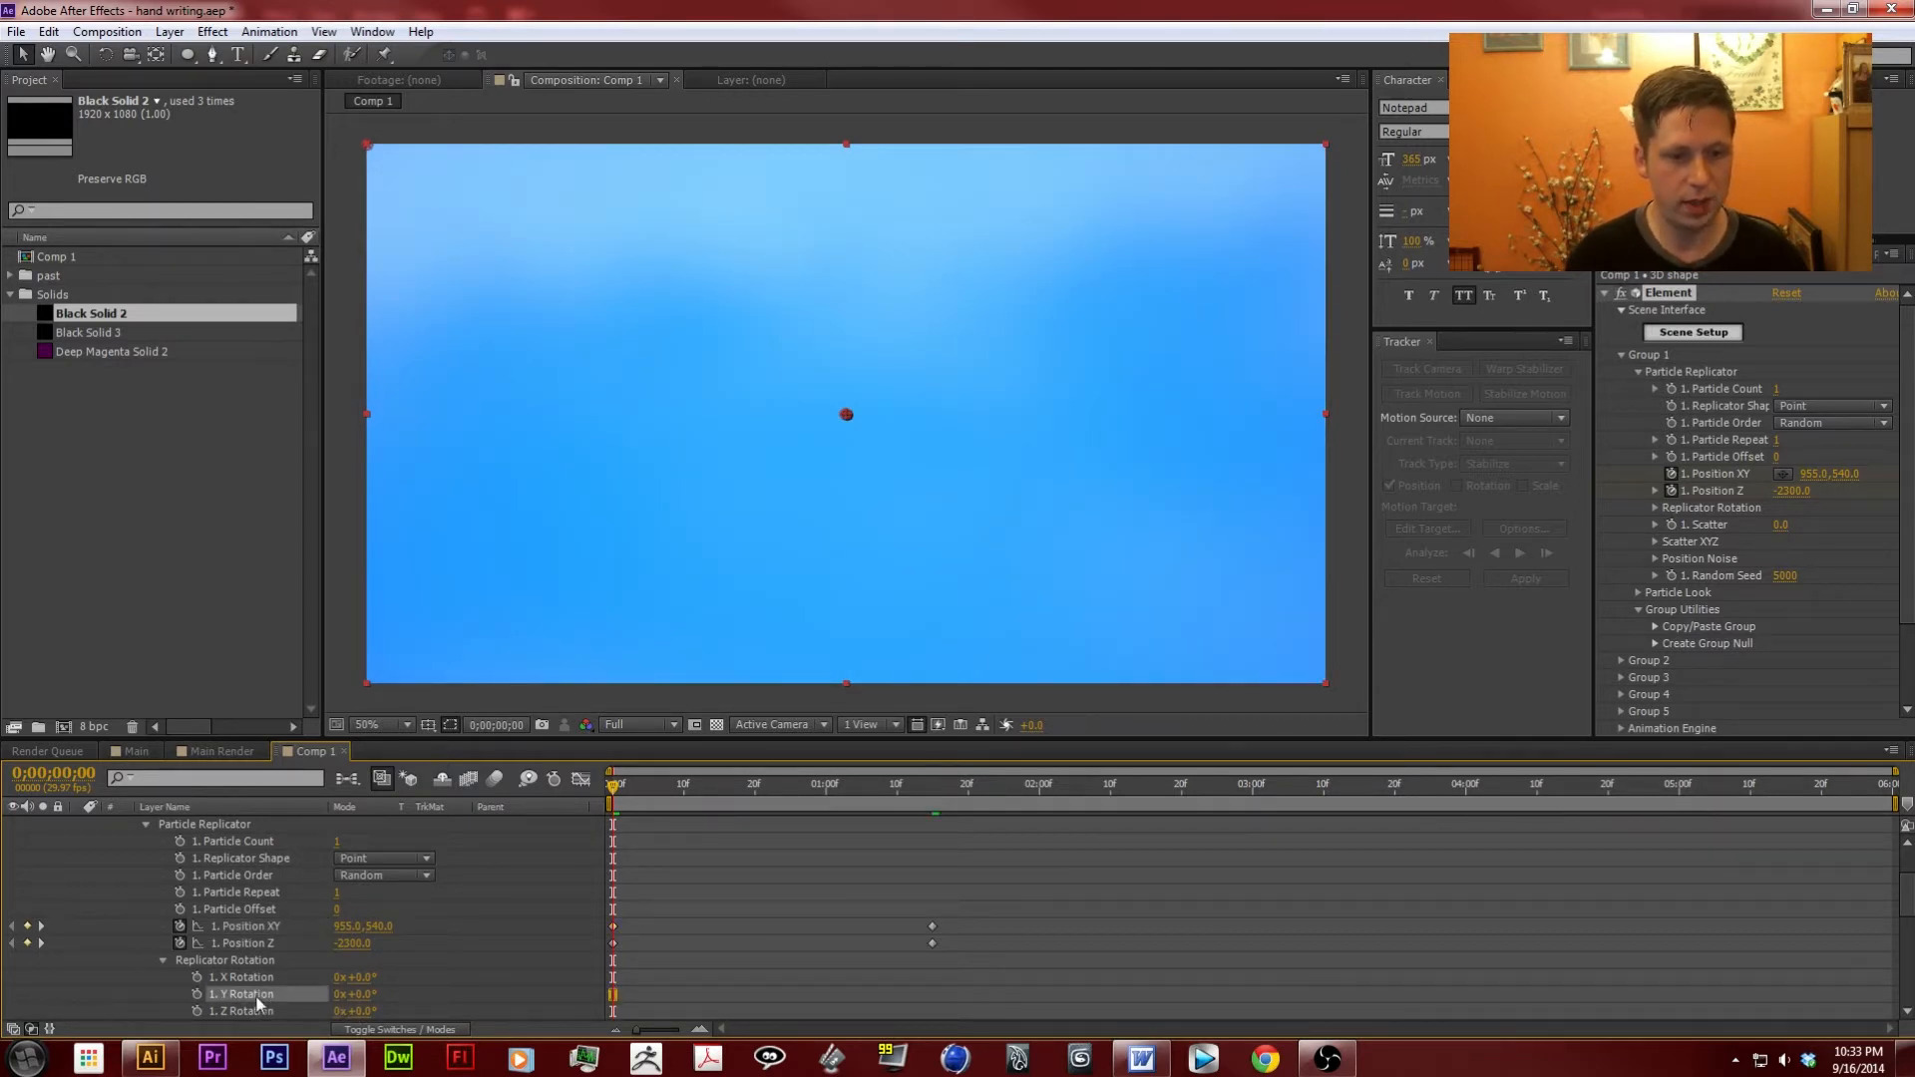
pyautogui.click(338, 995)
pyautogui.write('1')
pyautogui.press('Return')
pyautogui.click(196, 994)
# Add a Y Rotation keyframe of 0 revolutions at 0;00;01;15 and scrub through the hexagon's spin.
pyautogui.moveTo(961, 796); pyautogui.dragTo(935, 793)
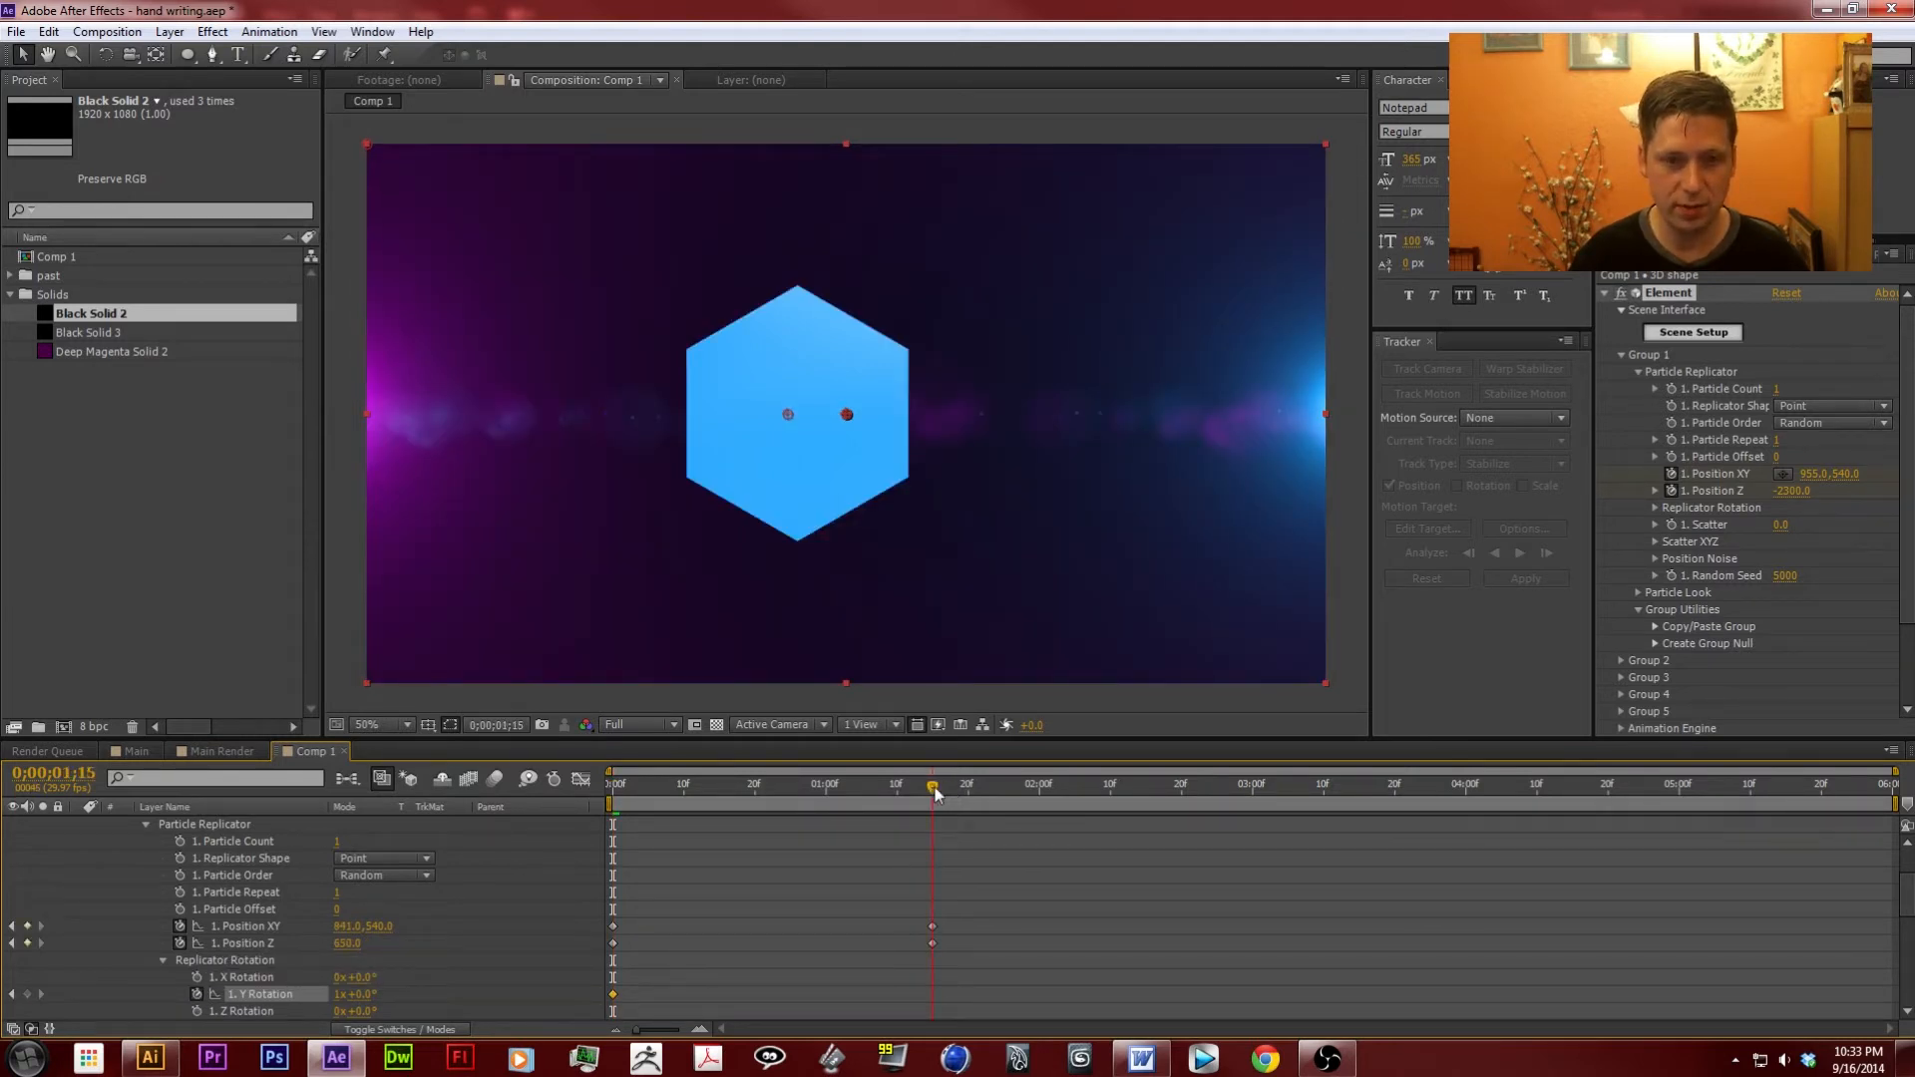
pyautogui.click(27, 994)
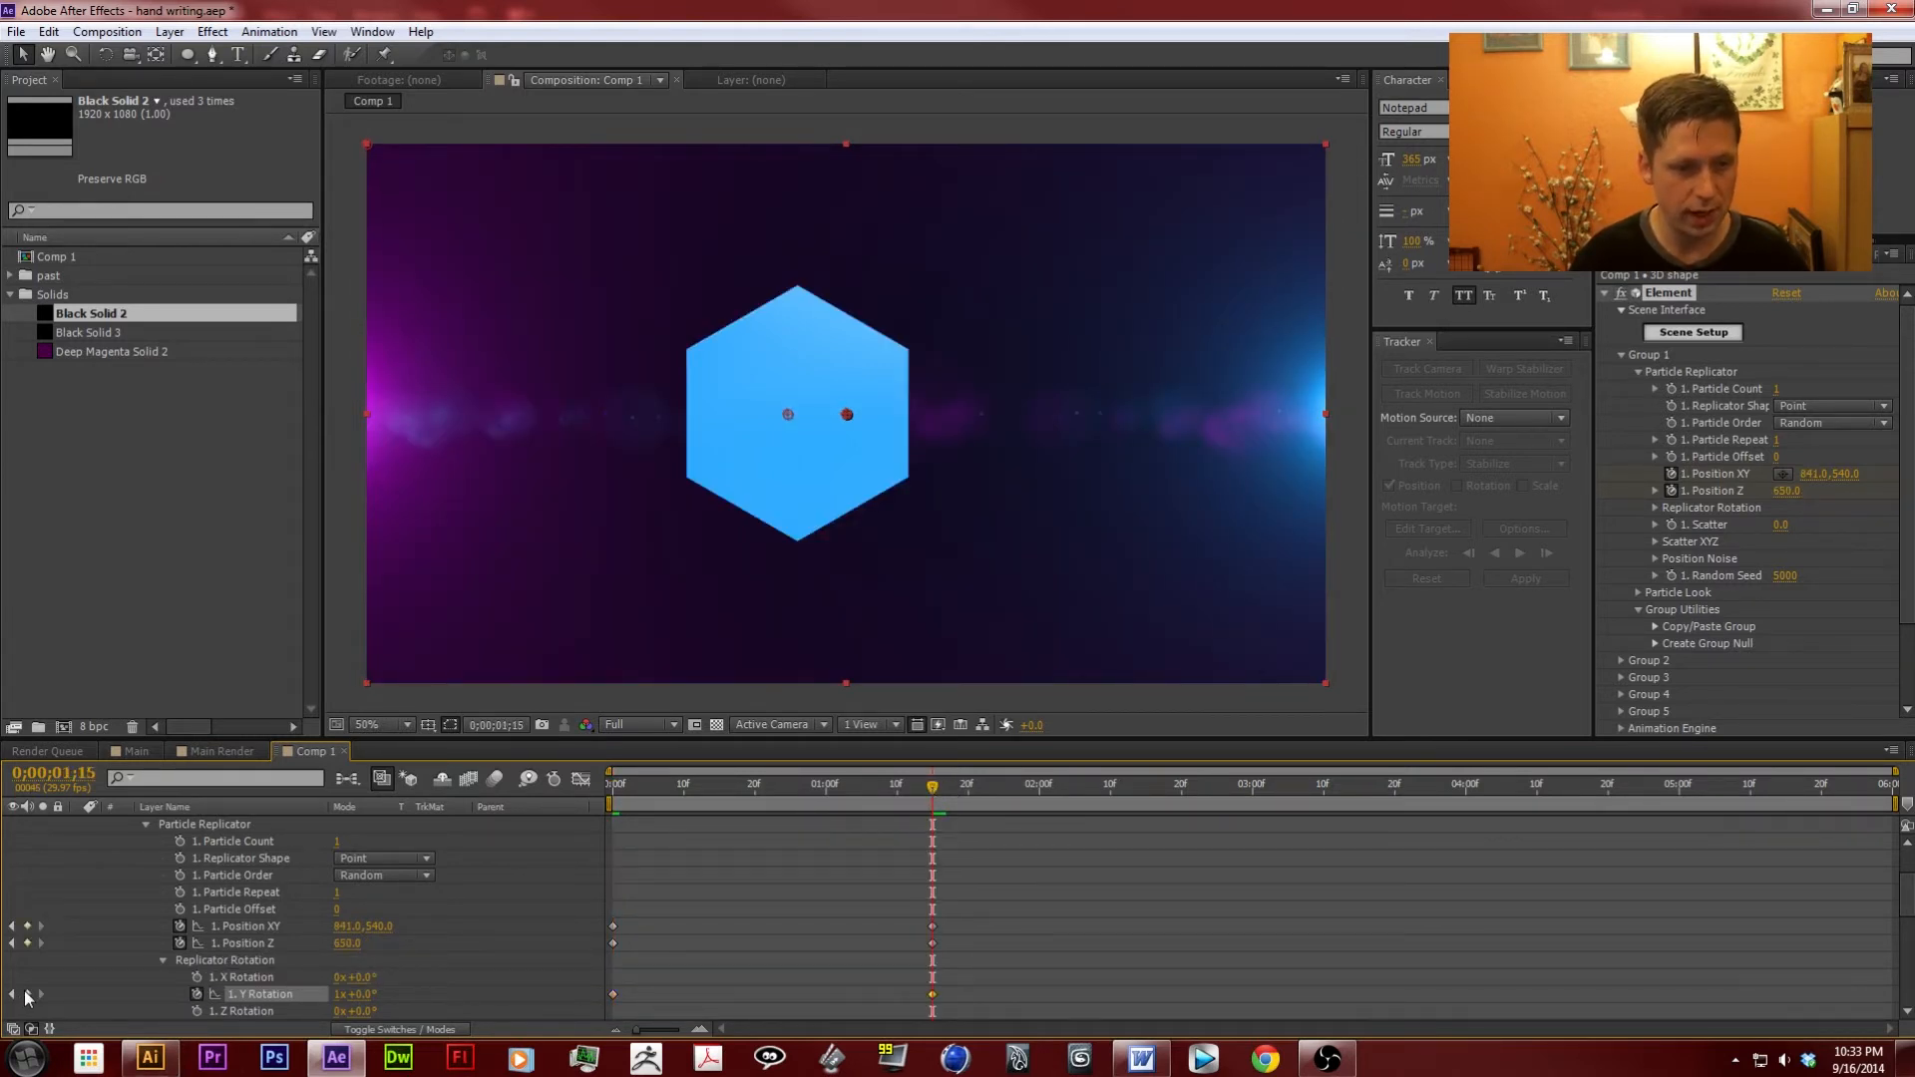
pyautogui.click(337, 994)
pyautogui.write('0')
pyautogui.press('Return')
pyautogui.click(614, 788)
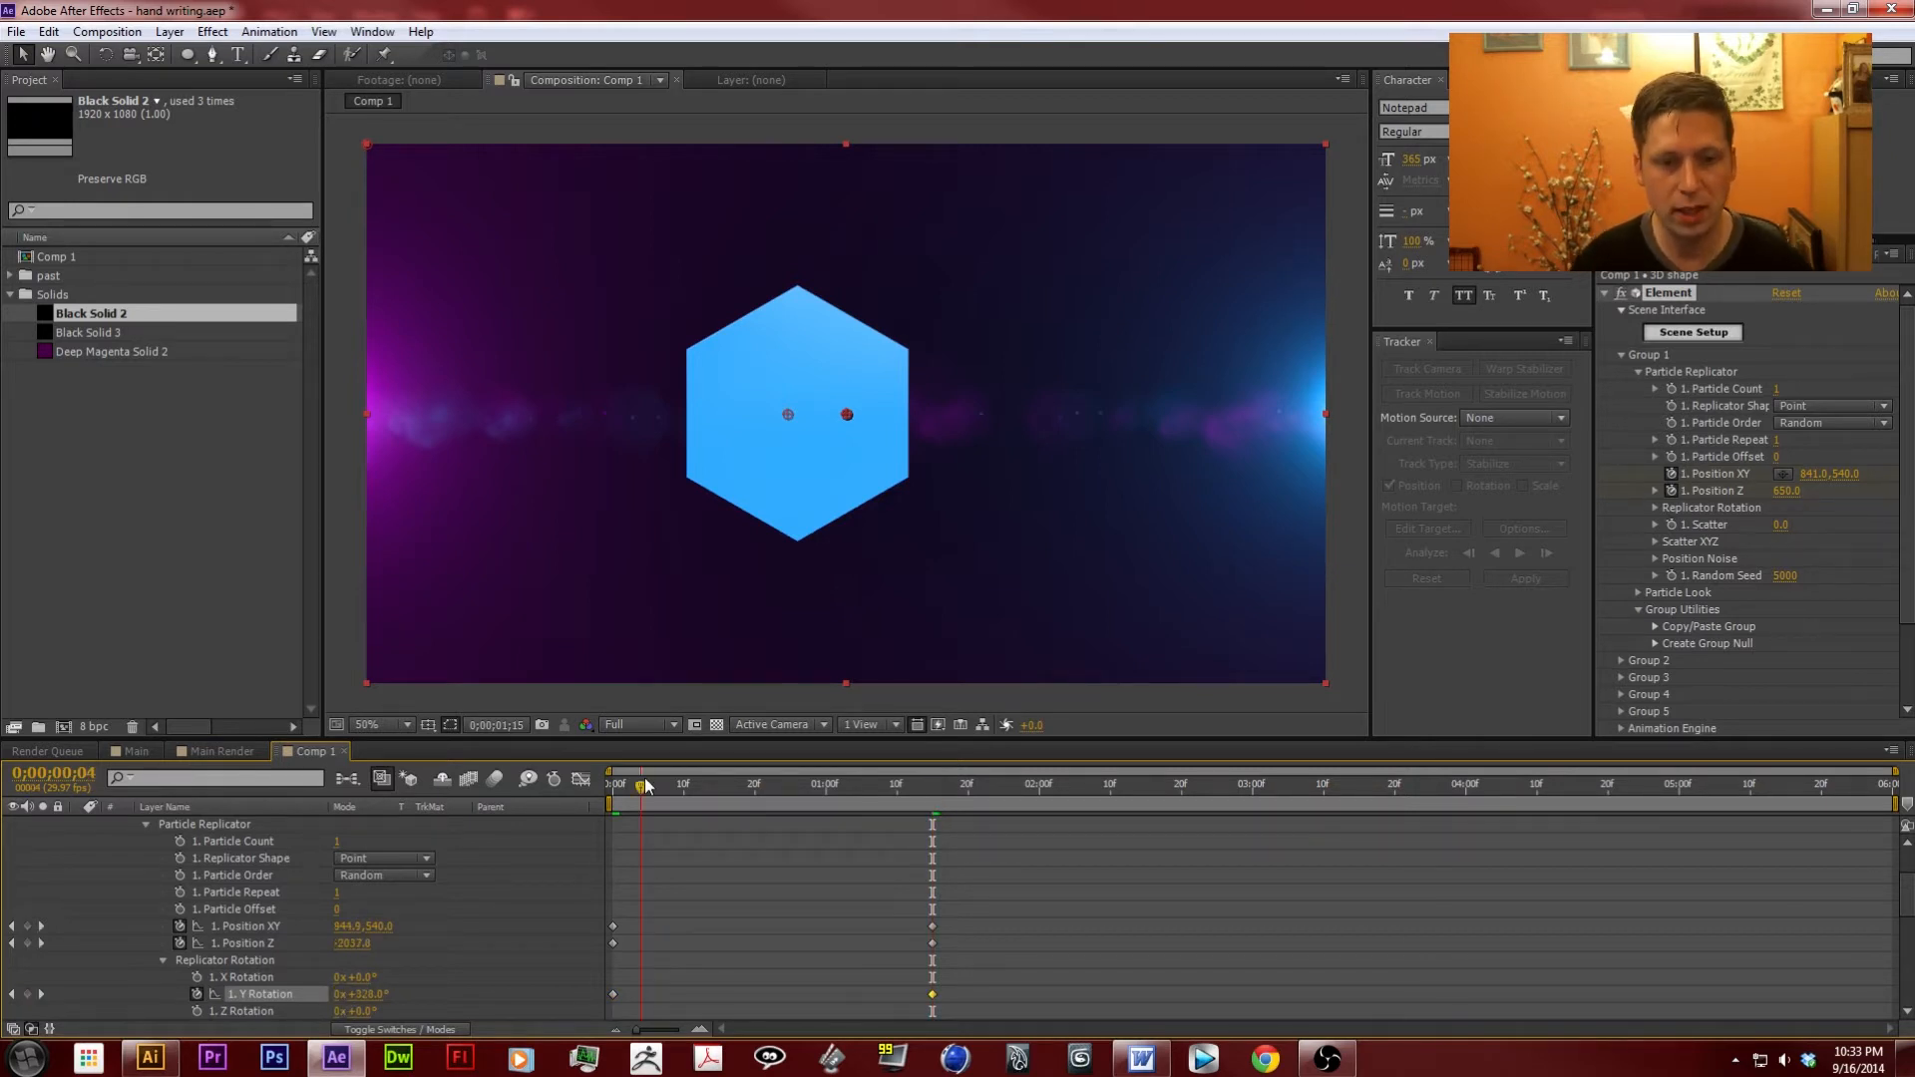
pyautogui.moveTo(613, 788); pyautogui.dragTo(933, 796)
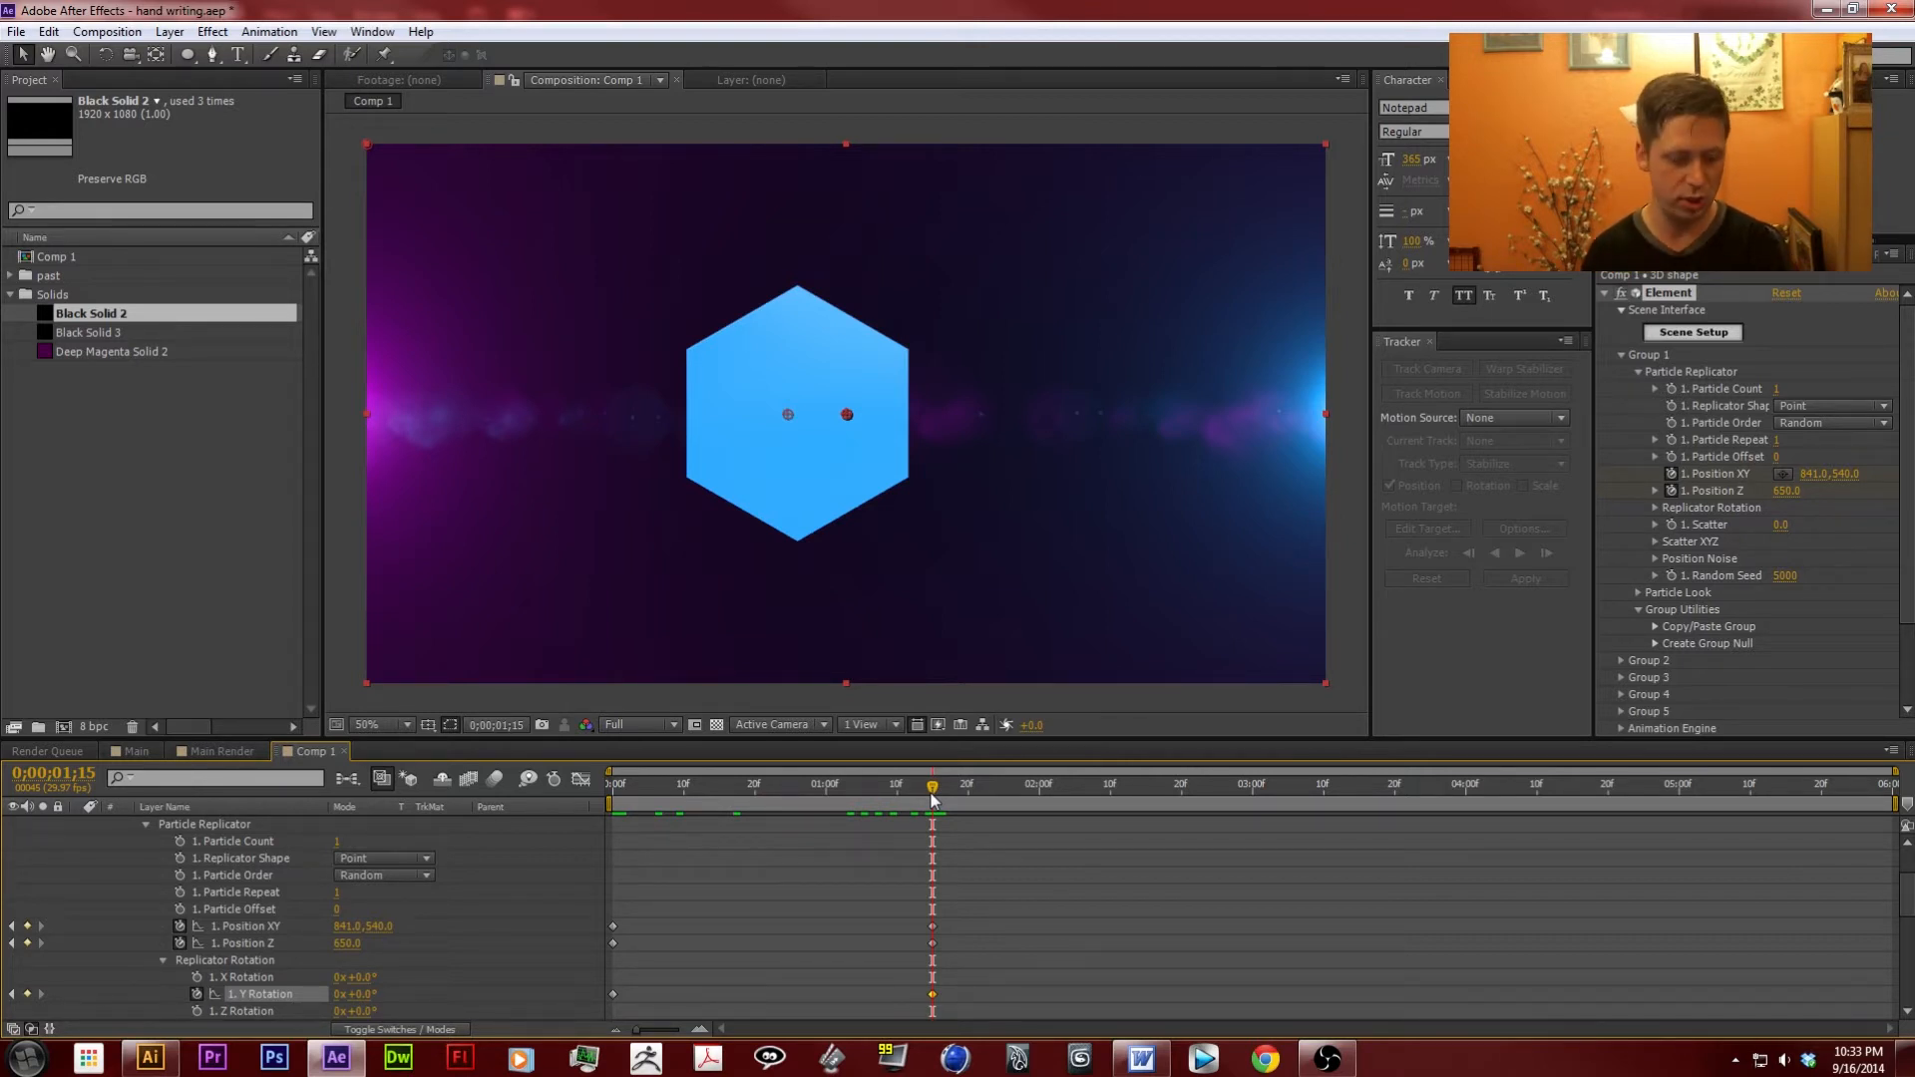
# Apply Easy Ease to the Position XY, Position Z and Y Rotation keyframes at 0;00;01;15.
pyautogui.click(960, 971)
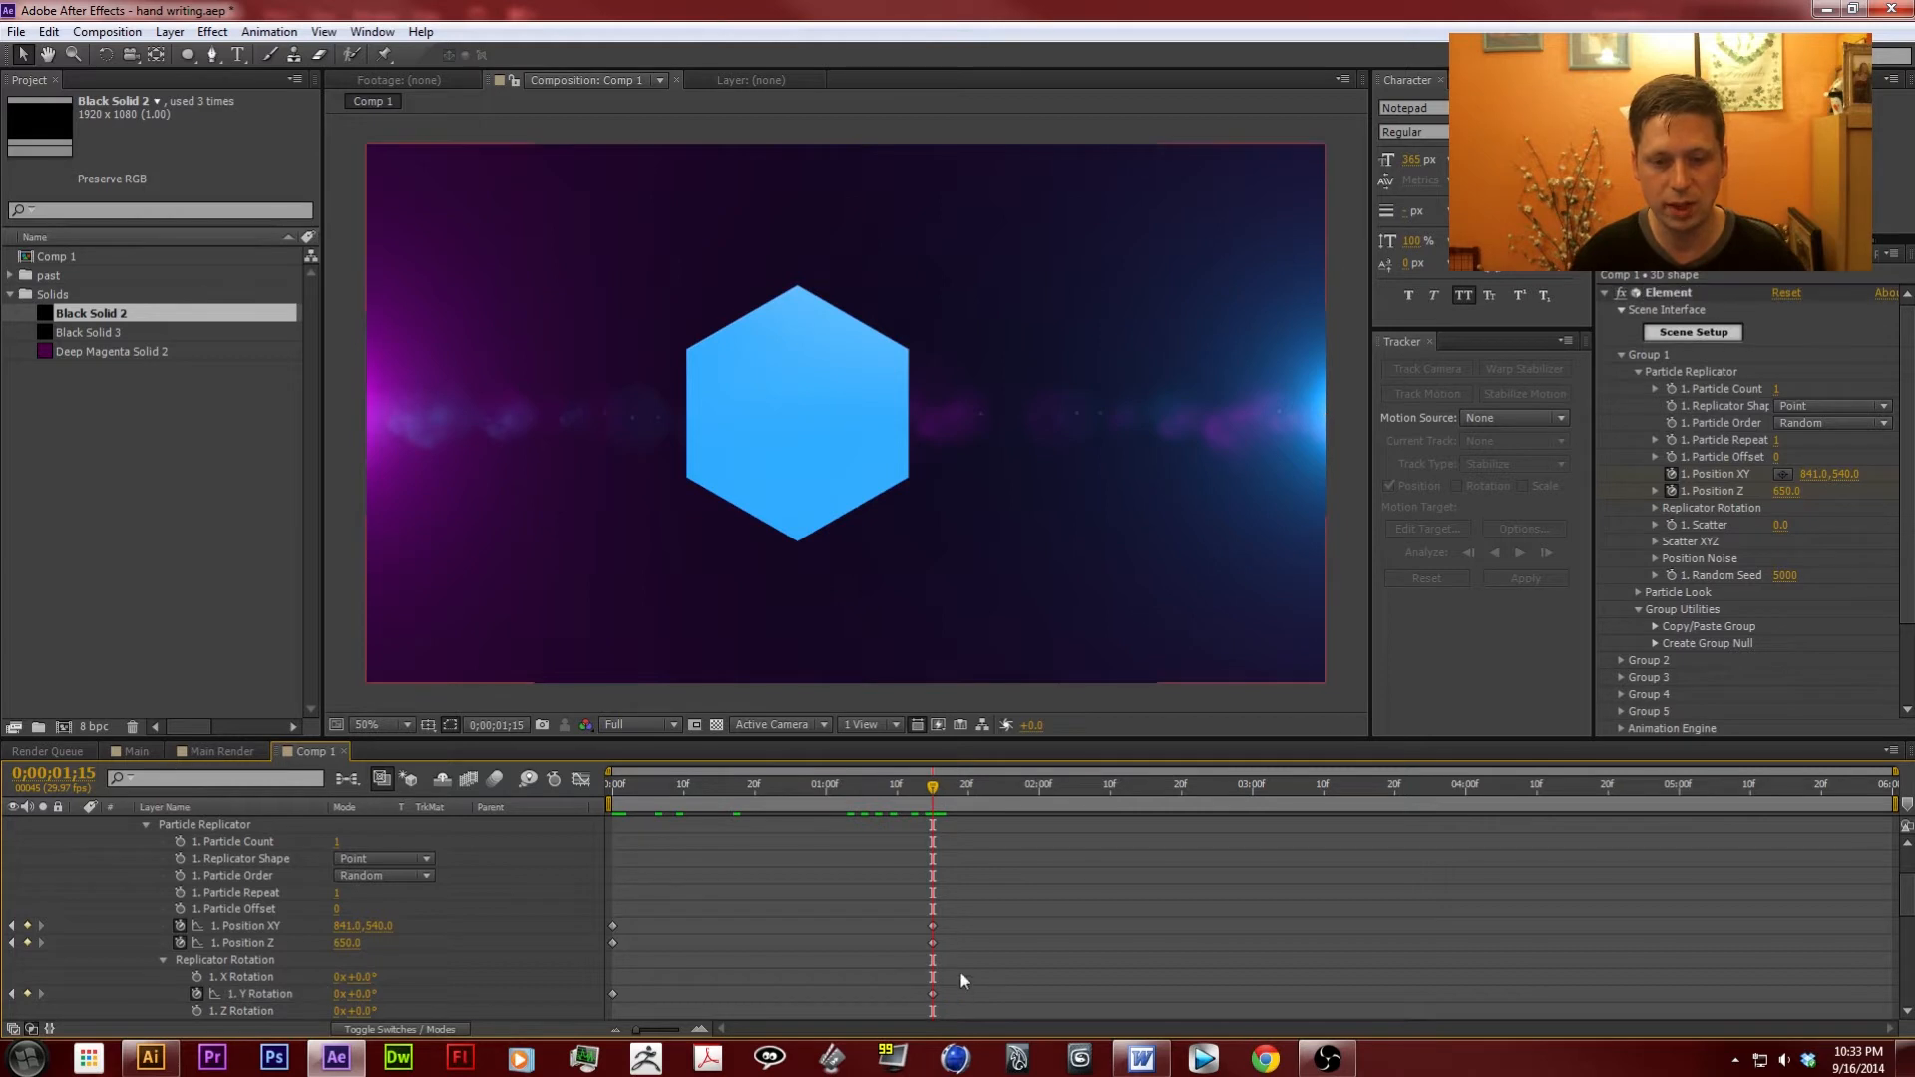
pyautogui.moveTo(911, 895); pyautogui.dragTo(945, 1010)
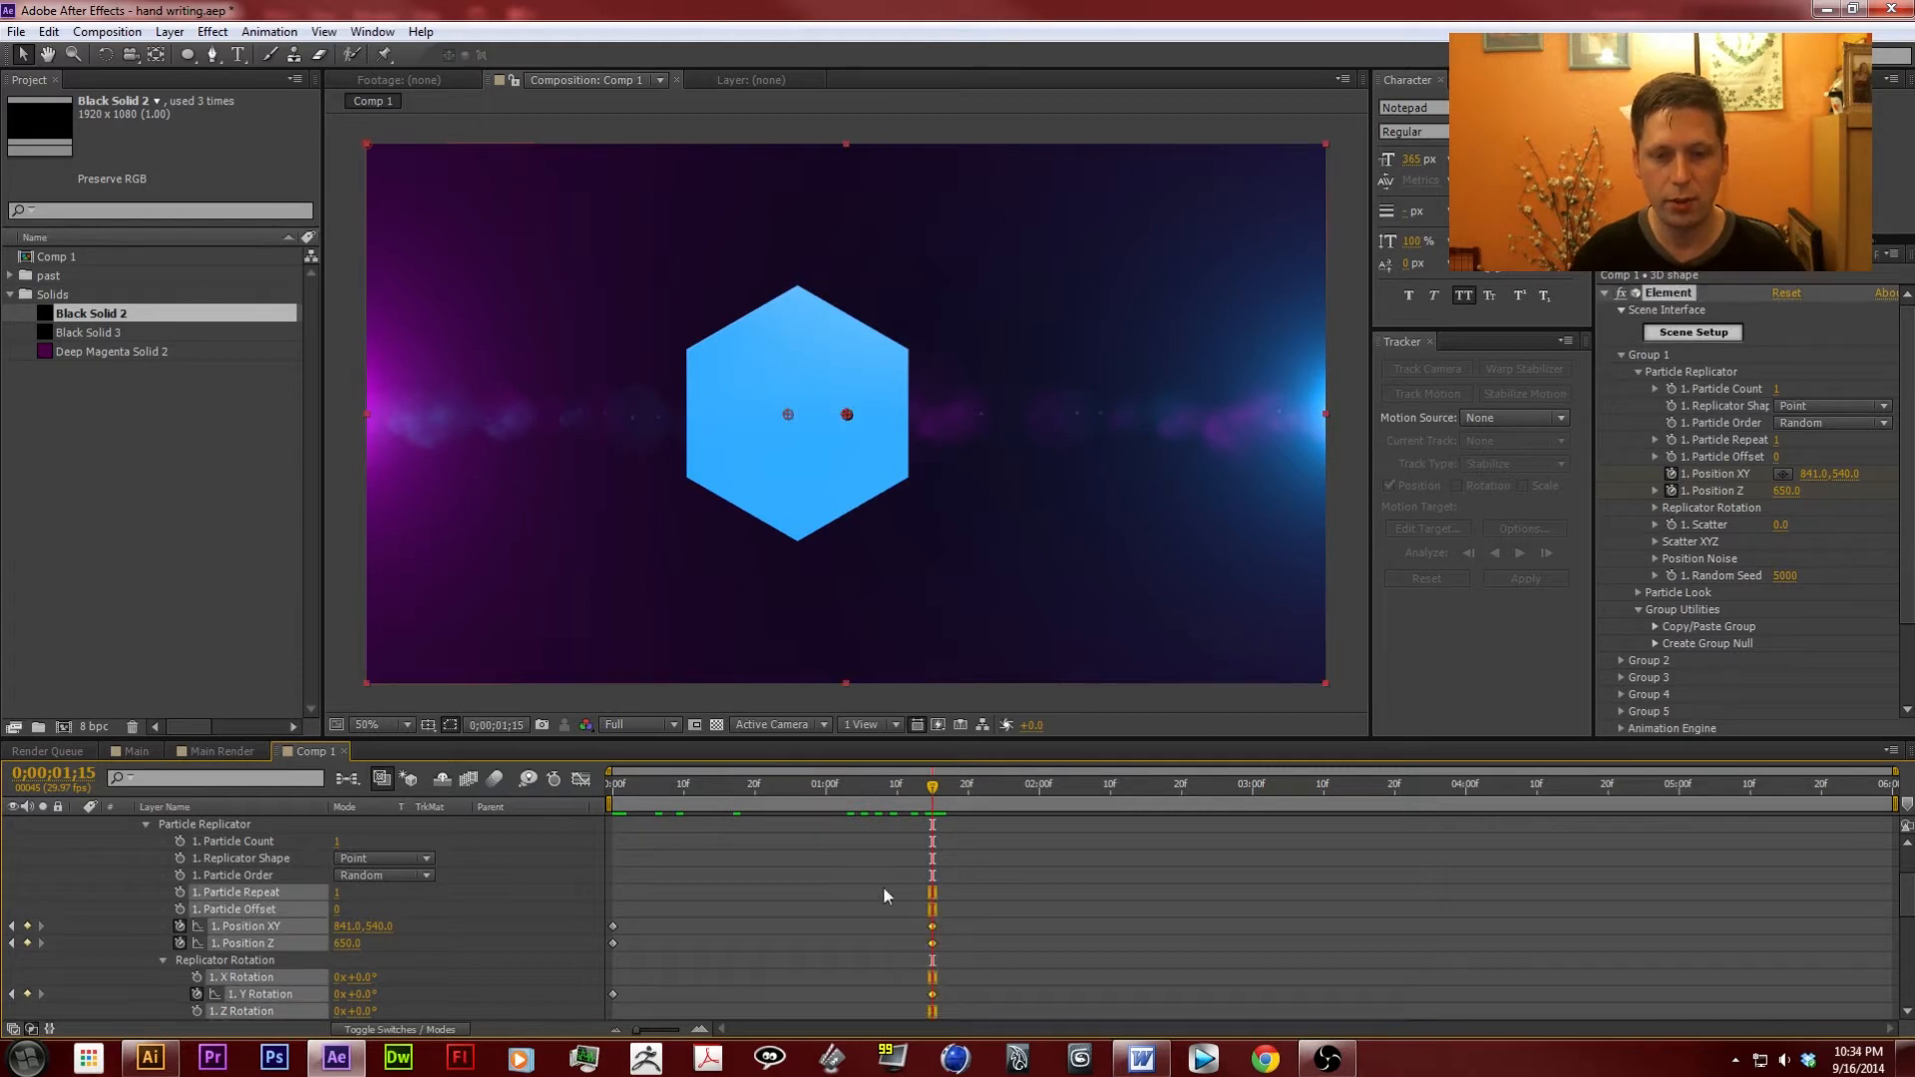
pyautogui.press('F9')
# Collapse the Element properties and the 3D shape layer in the timeline, and clear the selection.
pyautogui.scroll(3, 331, 838)
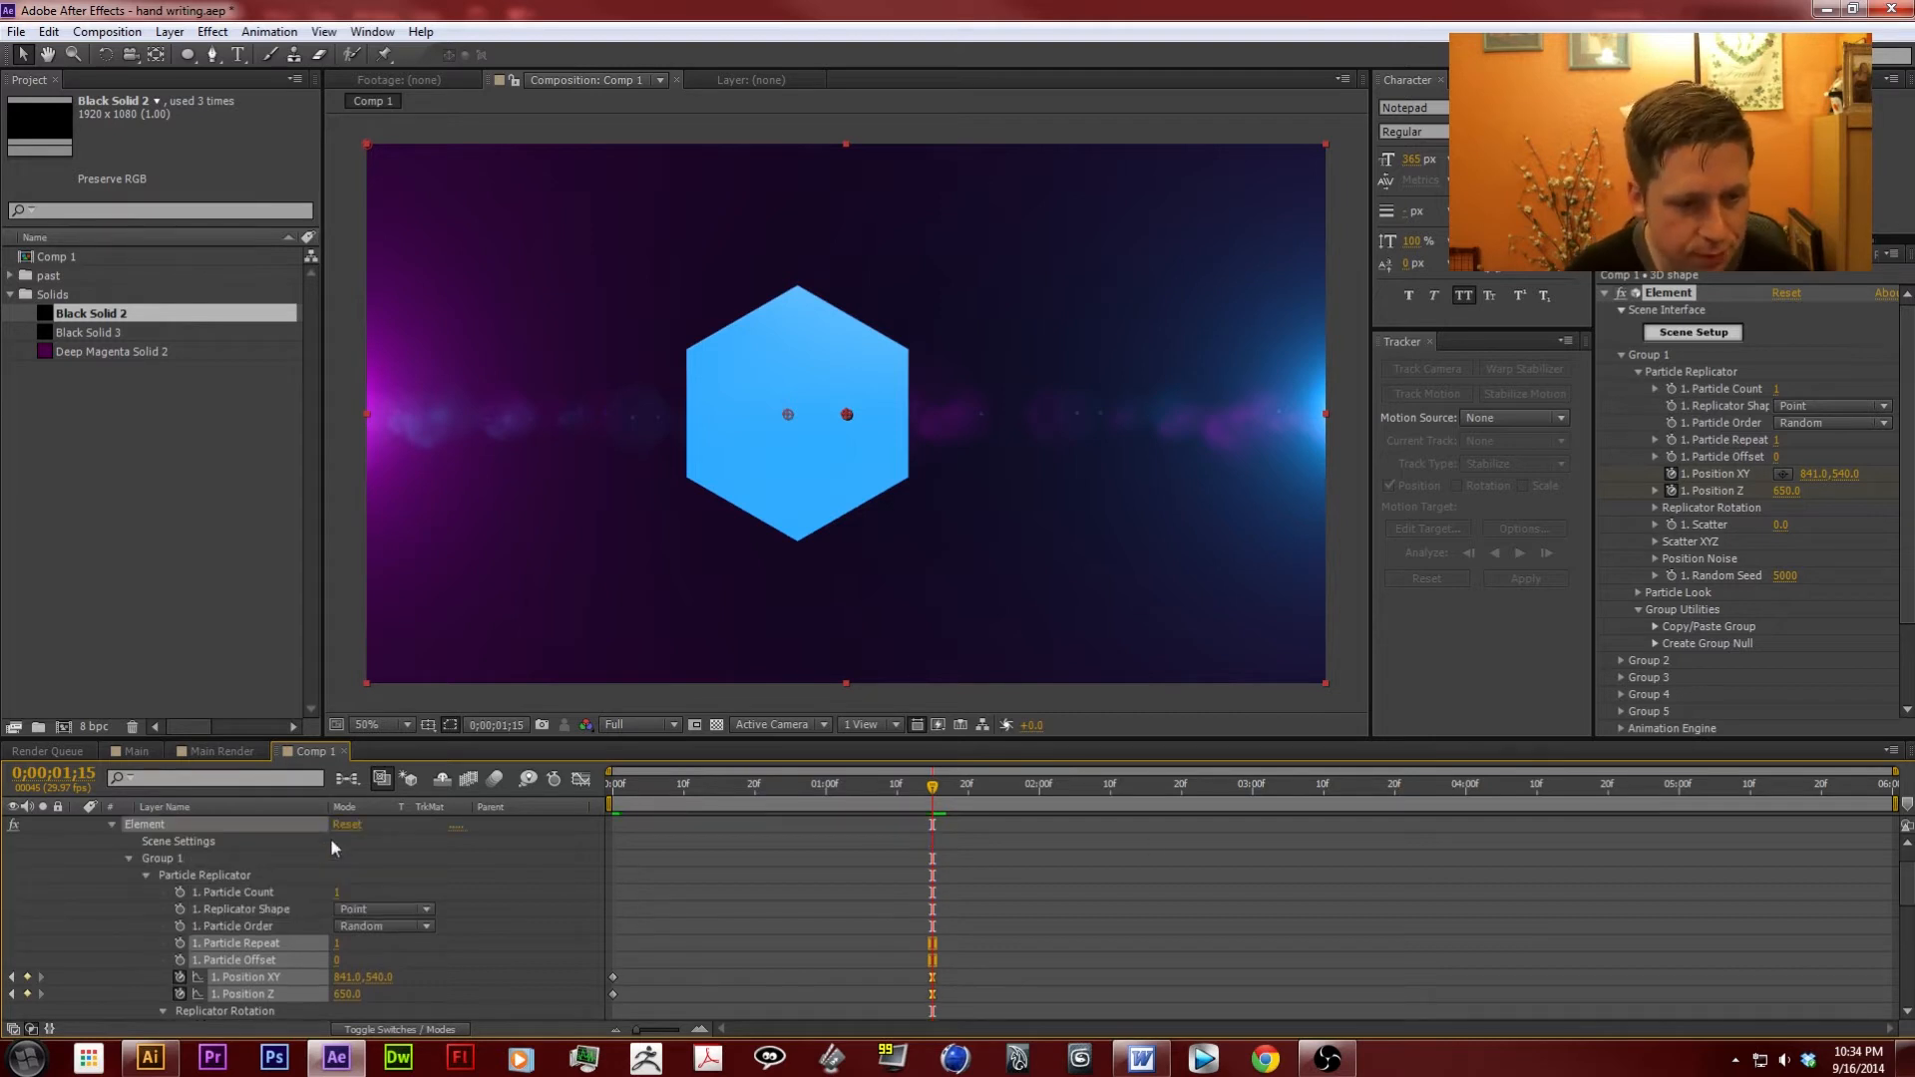
pyautogui.click(127, 857)
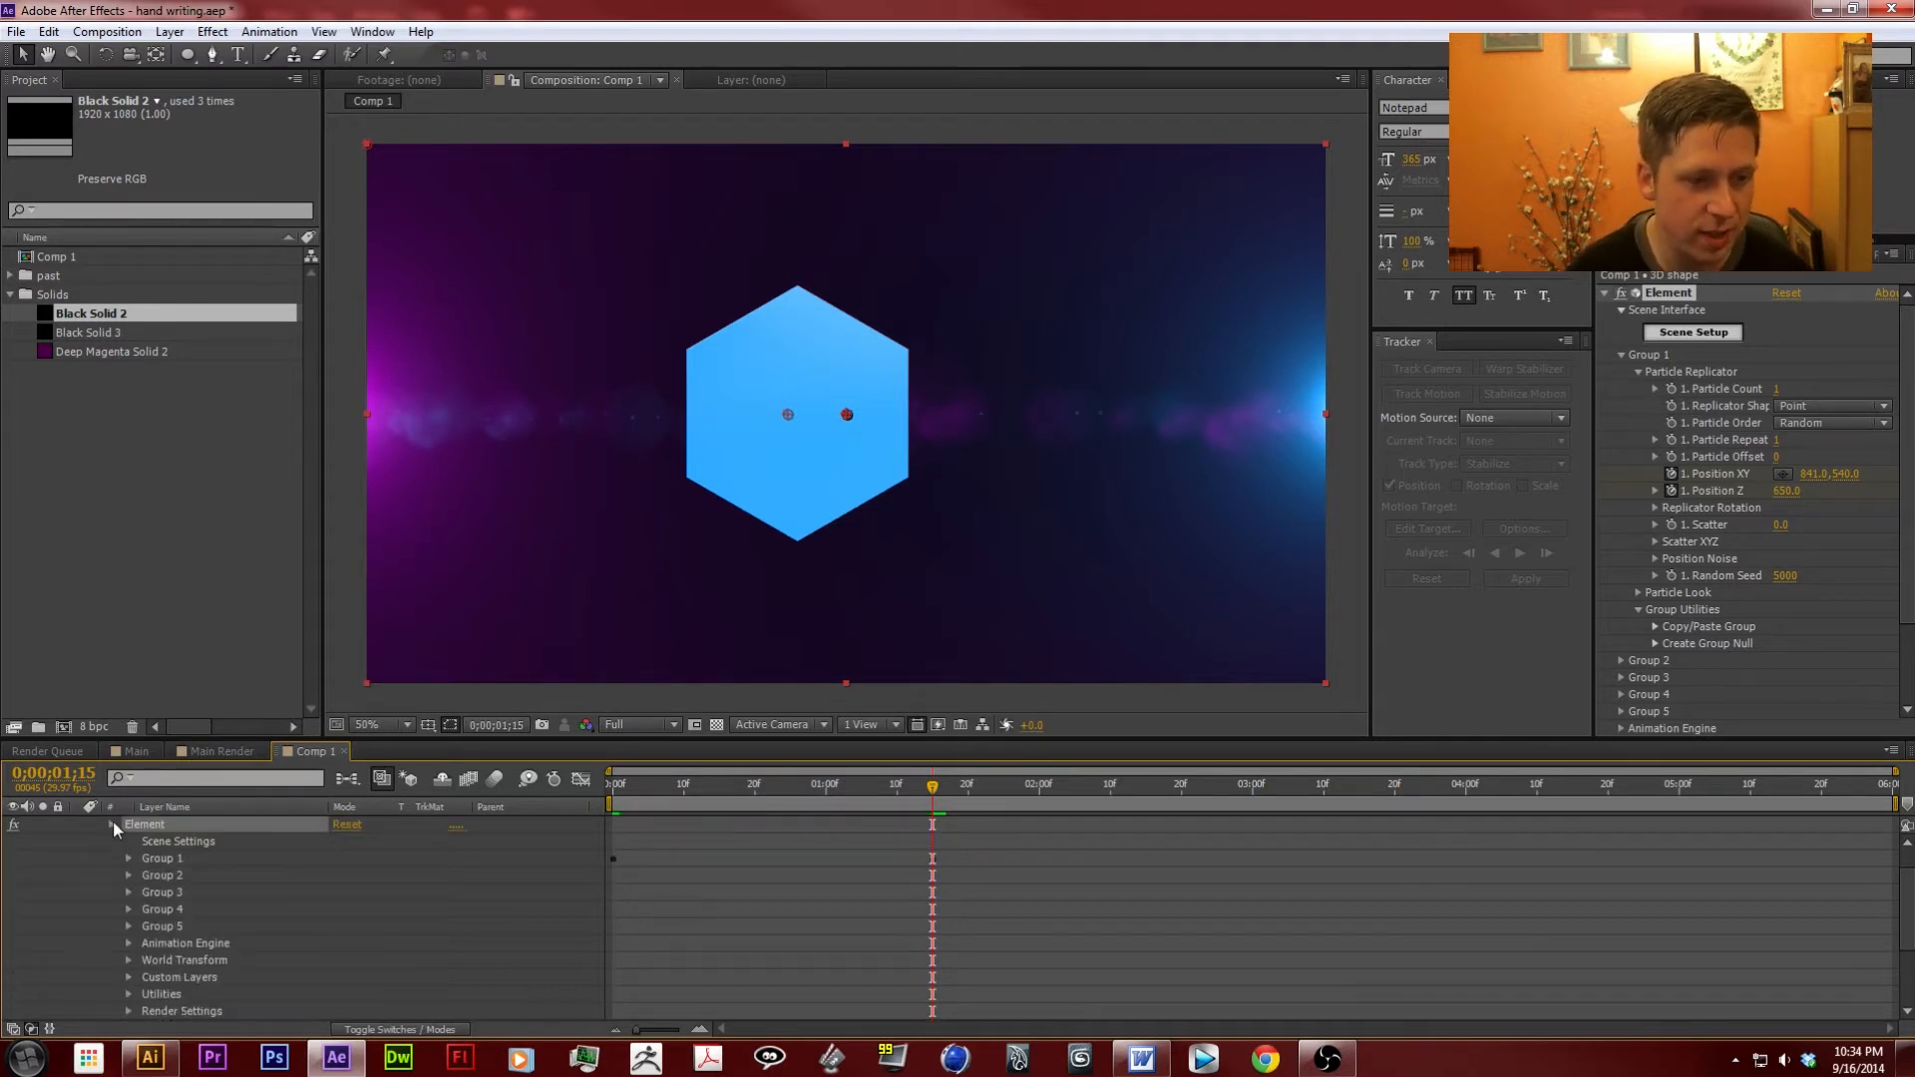
pyautogui.click(111, 824)
pyautogui.click(78, 824)
pyautogui.click(333, 653)
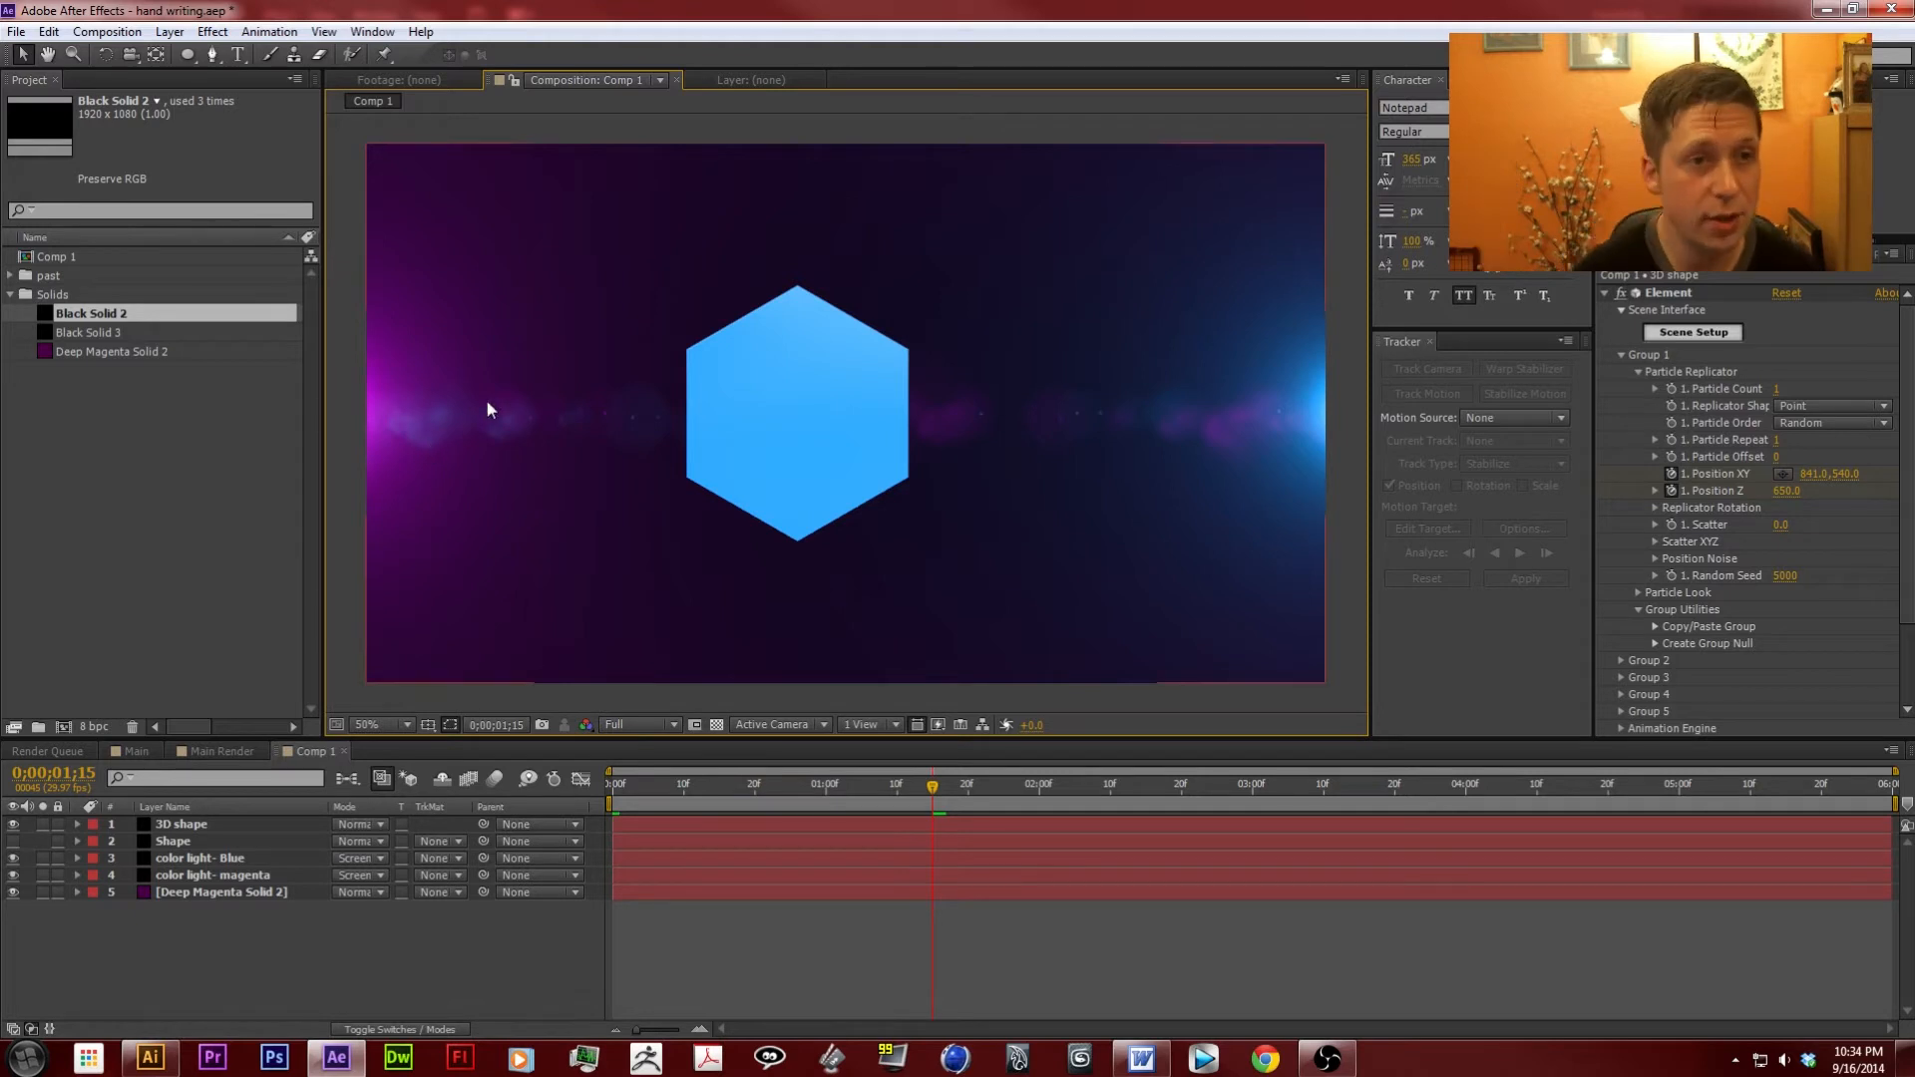
# Create a text box over the hexagon reading CD in Brock Bold and set its font size to 222 px.
pyautogui.click(236, 57)
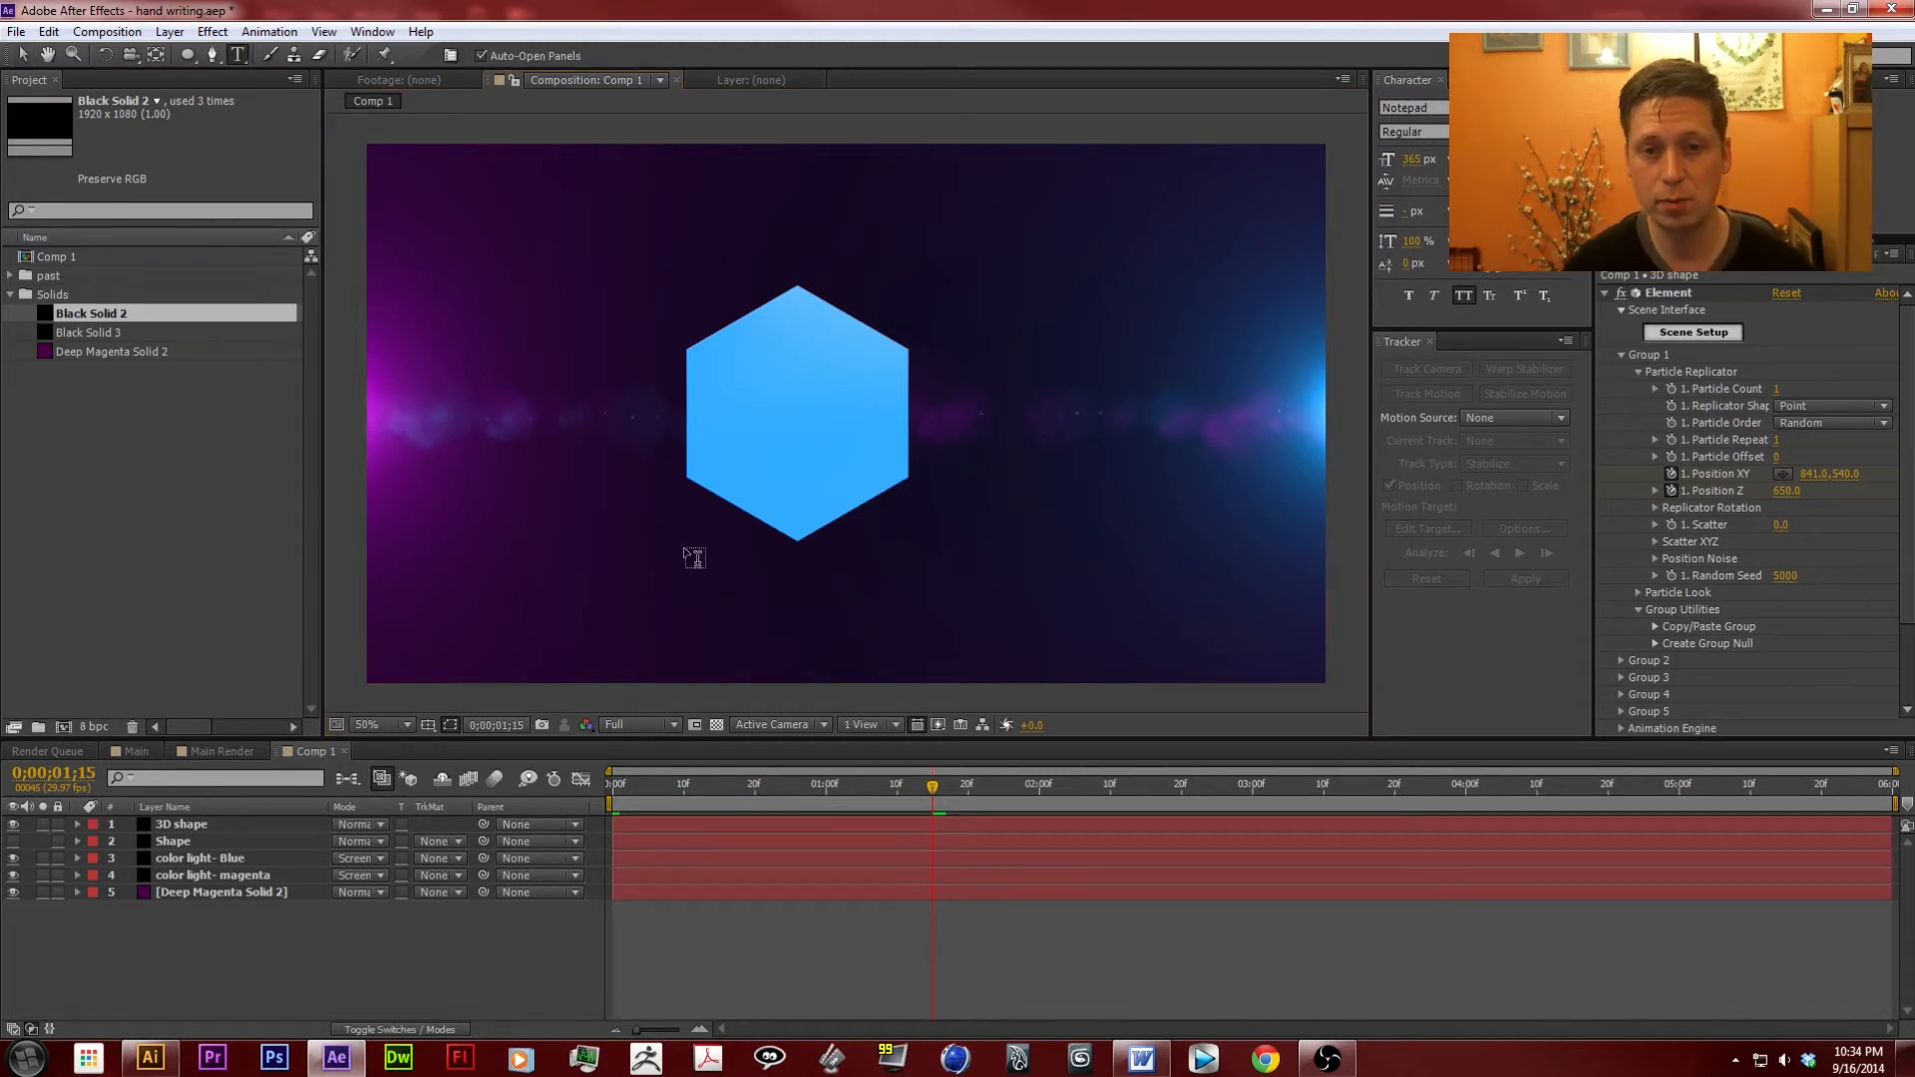
pyautogui.moveTo(697, 353); pyautogui.dragTo(958, 478)
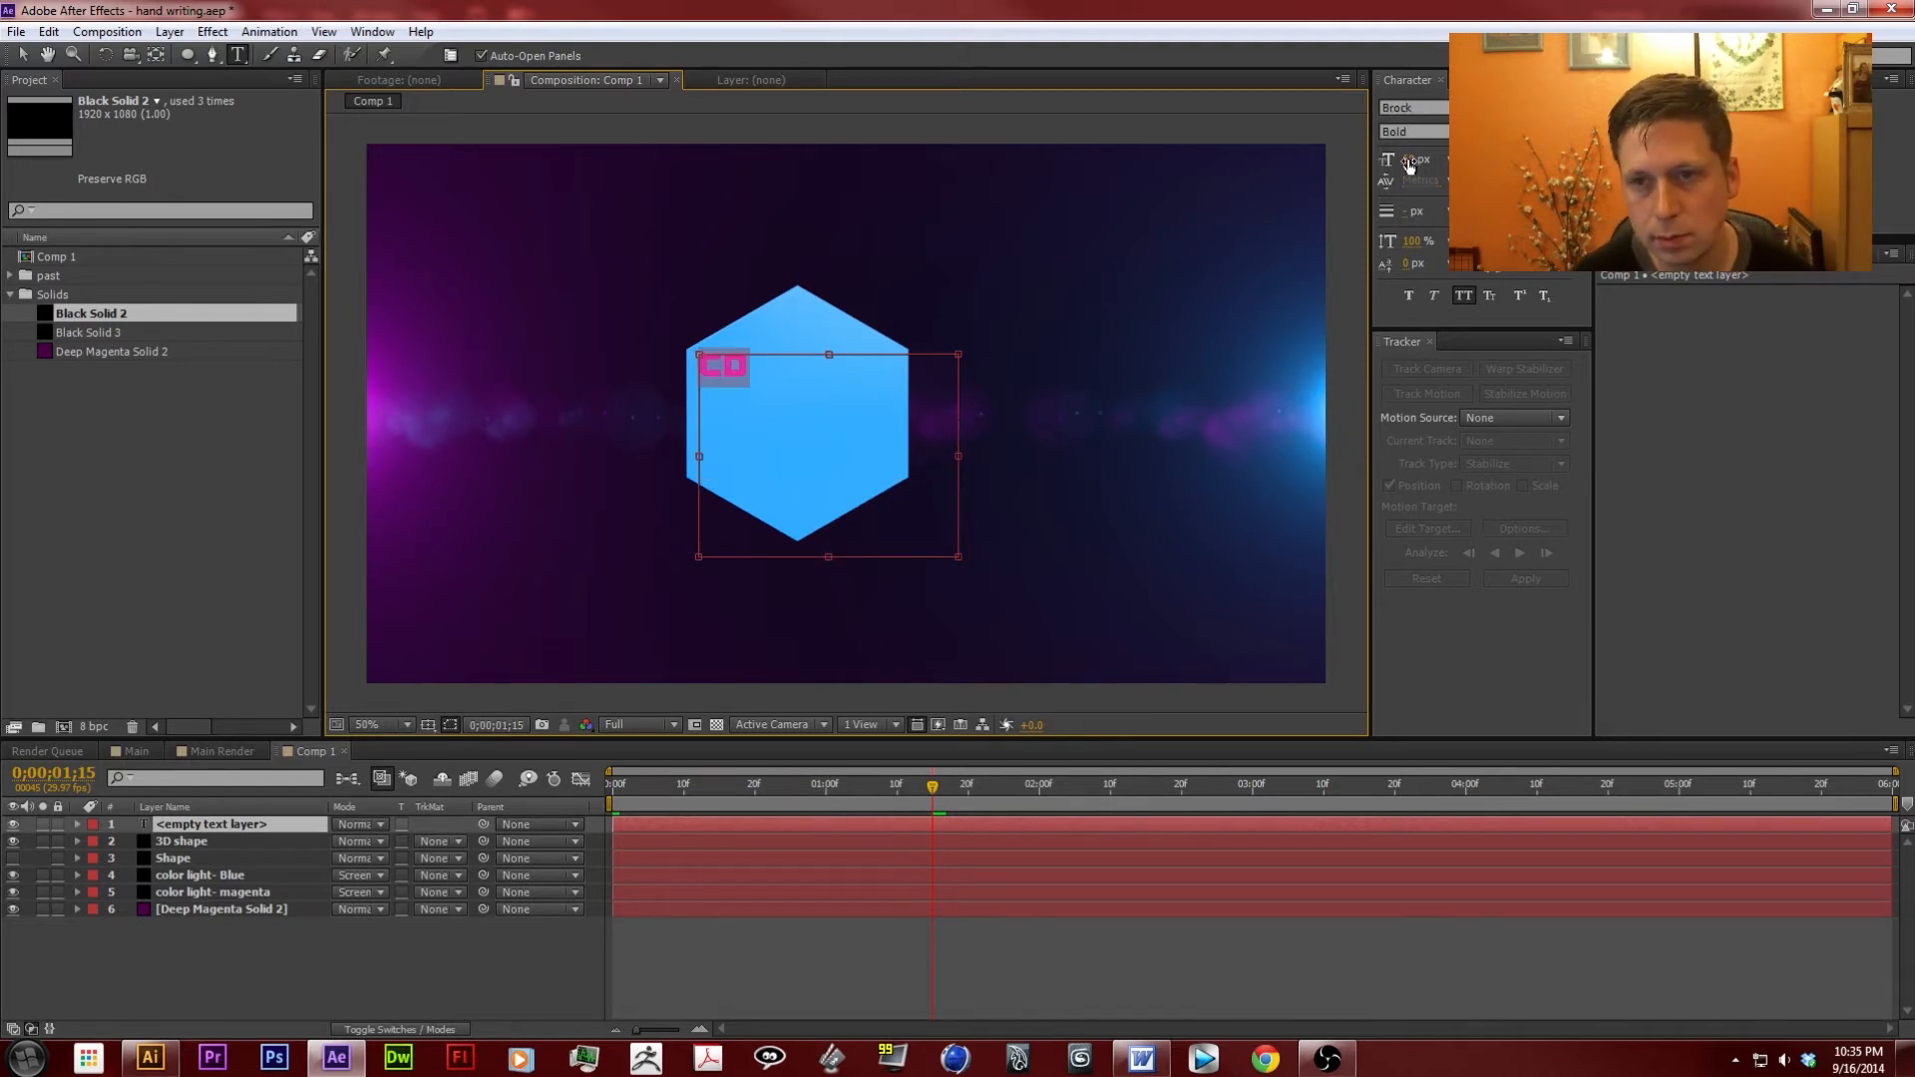
pyautogui.moveTo(1410, 161); pyautogui.dragTo(1577, 161)
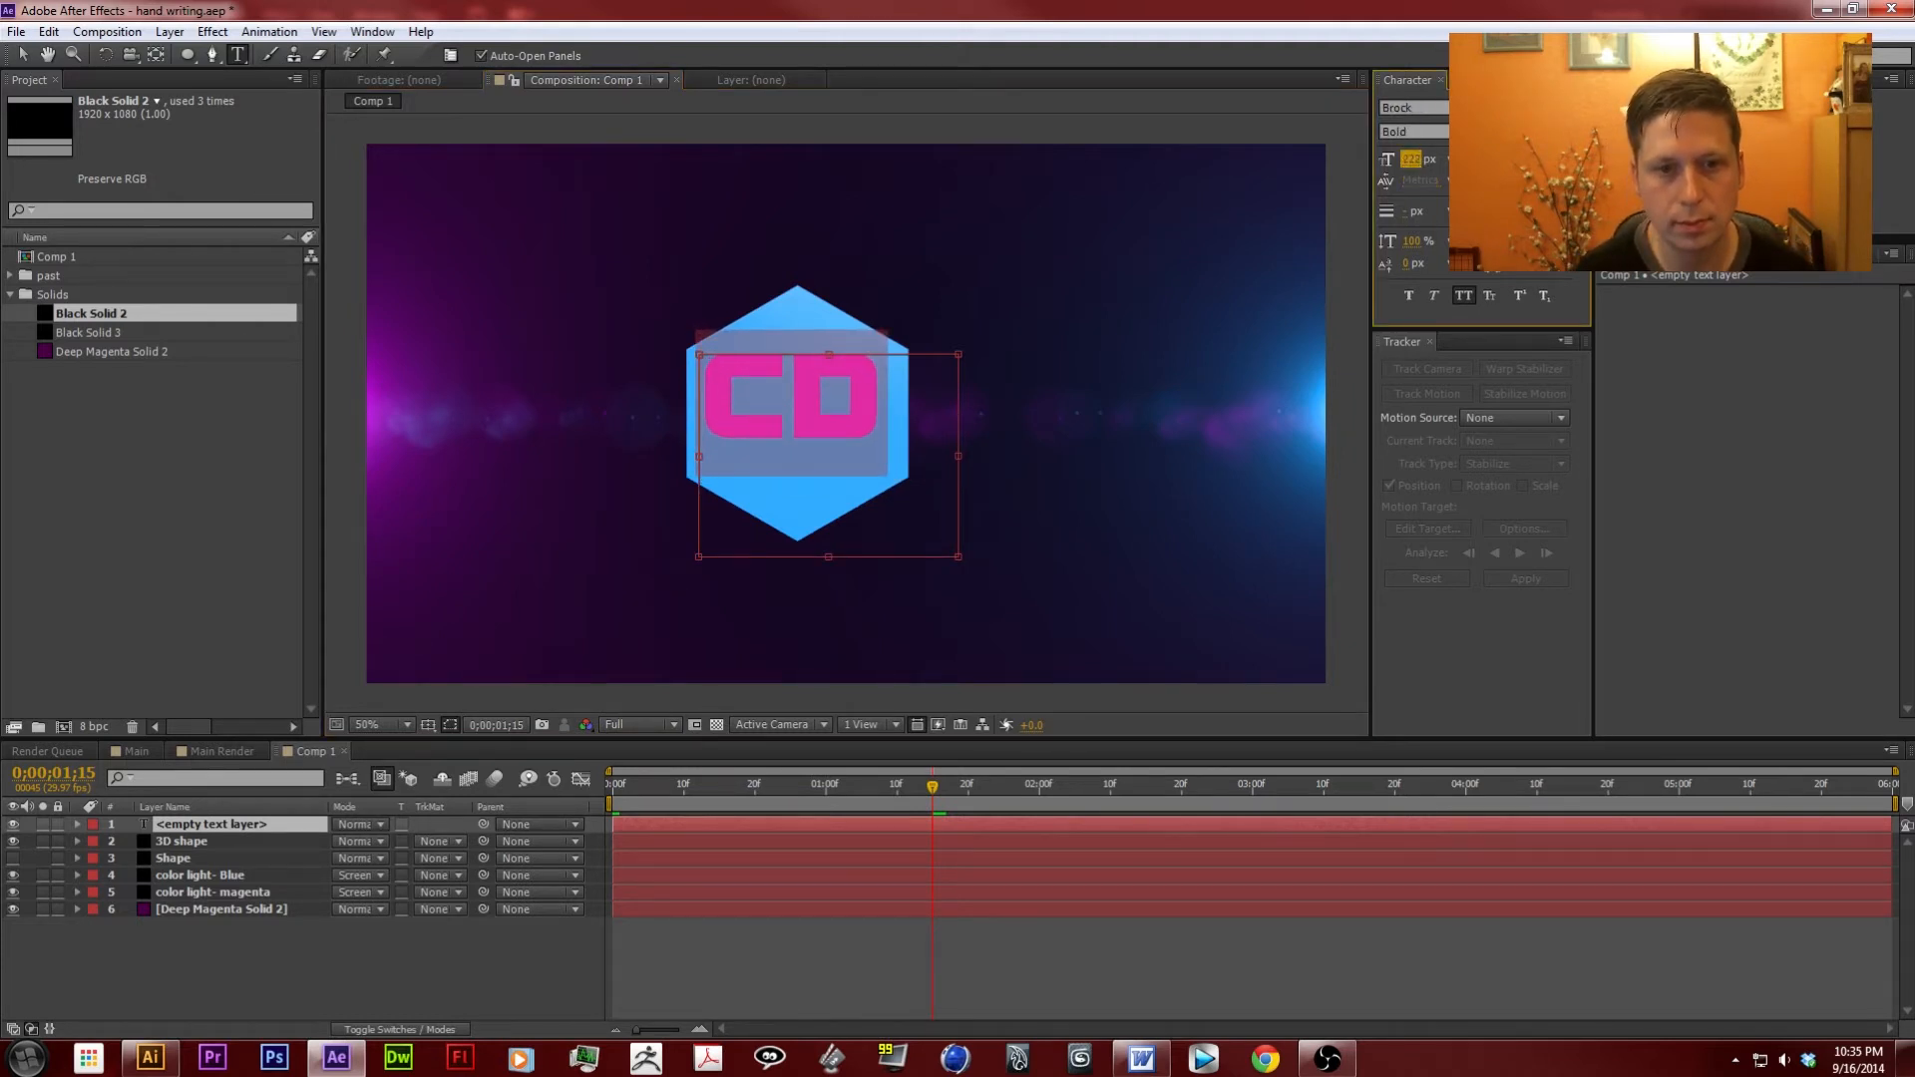
# Shorten the CD text box and position the lettering in the middle of the hexagon.
pyautogui.moveTo(828, 555); pyautogui.dragTo(816, 442)
pyautogui.click(20, 55)
pyautogui.press('Down')
pyautogui.press('Down')
pyautogui.moveTo(800, 426); pyautogui.dragTo(799, 432)
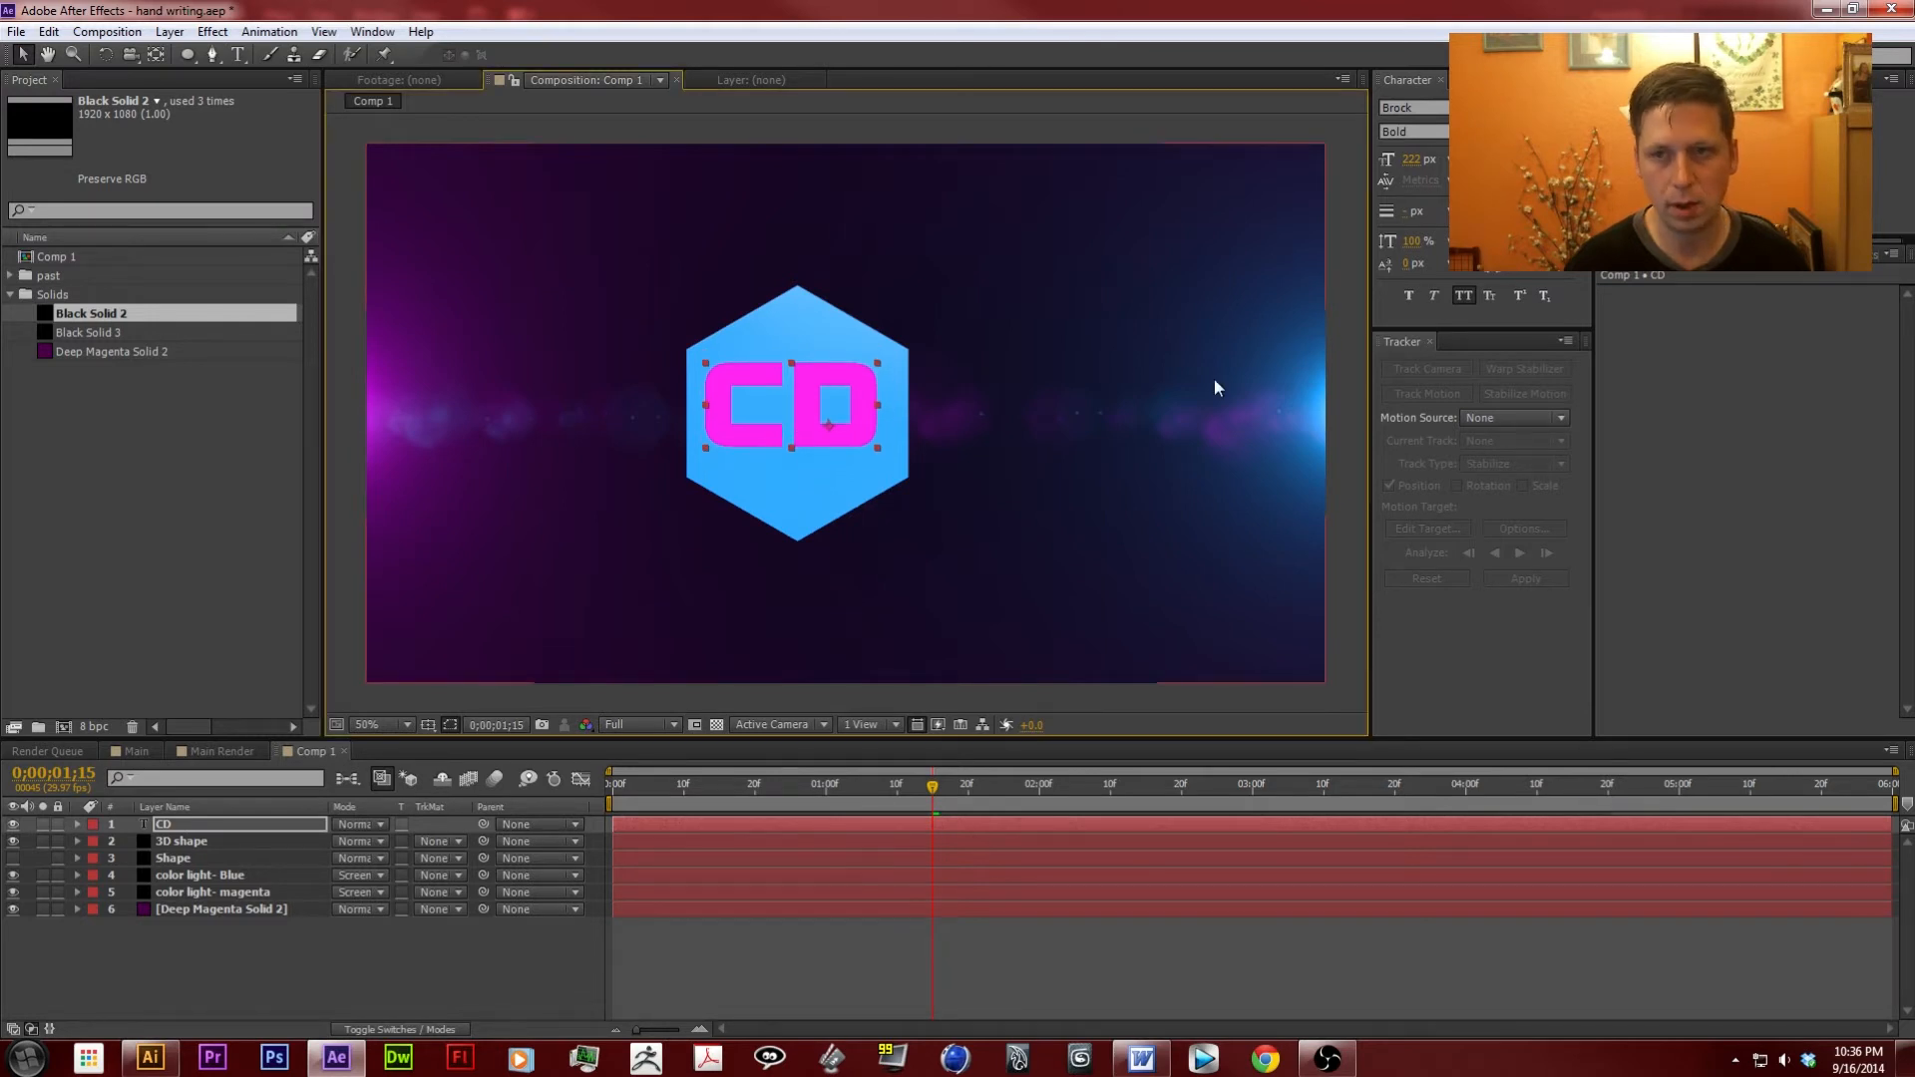
# Set the CD text's fill colour to white (FFFFFF) and move the lettering slightly down in the hexagon.
pyautogui.click(1552, 112)
pyautogui.moveTo(1556, 449); pyautogui.dragTo(1685, 575)
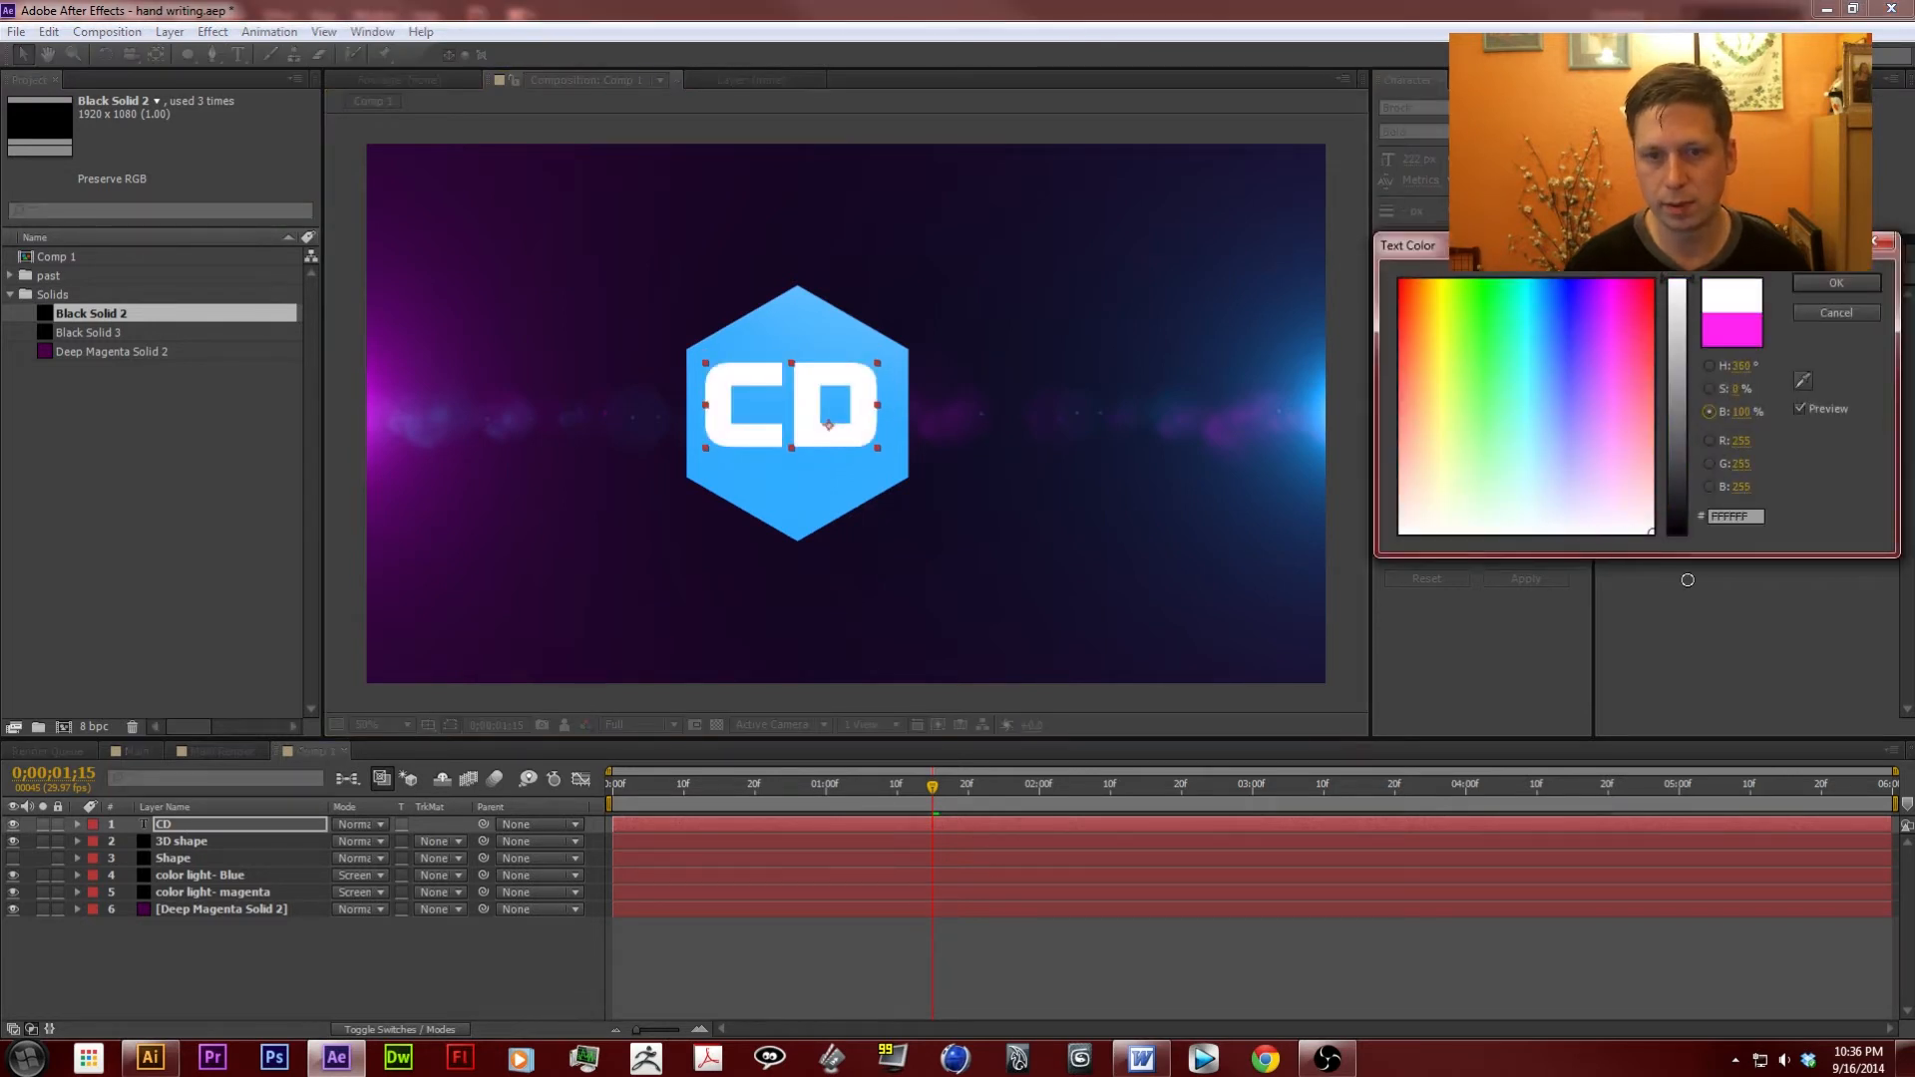
pyautogui.click(1835, 283)
pyautogui.moveTo(874, 424); pyautogui.dragTo(874, 432)
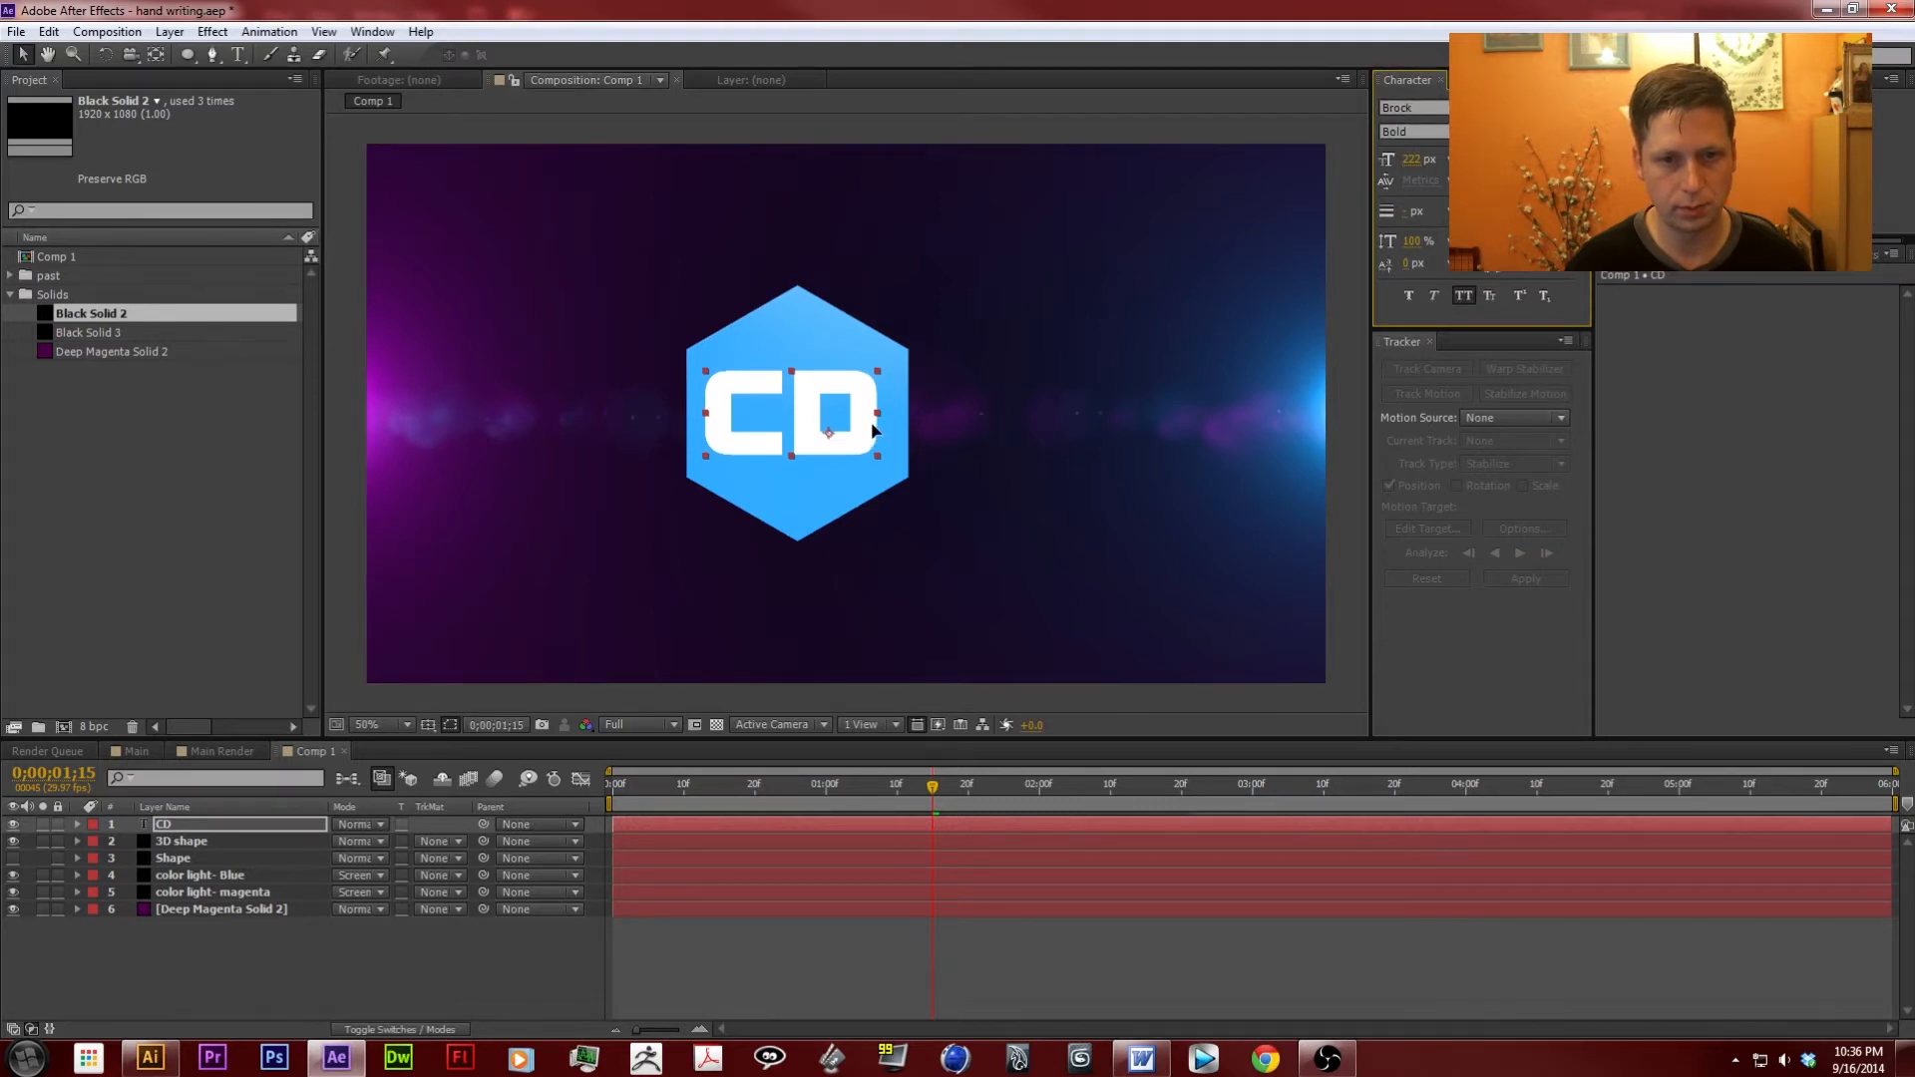
pyautogui.click(905, 601)
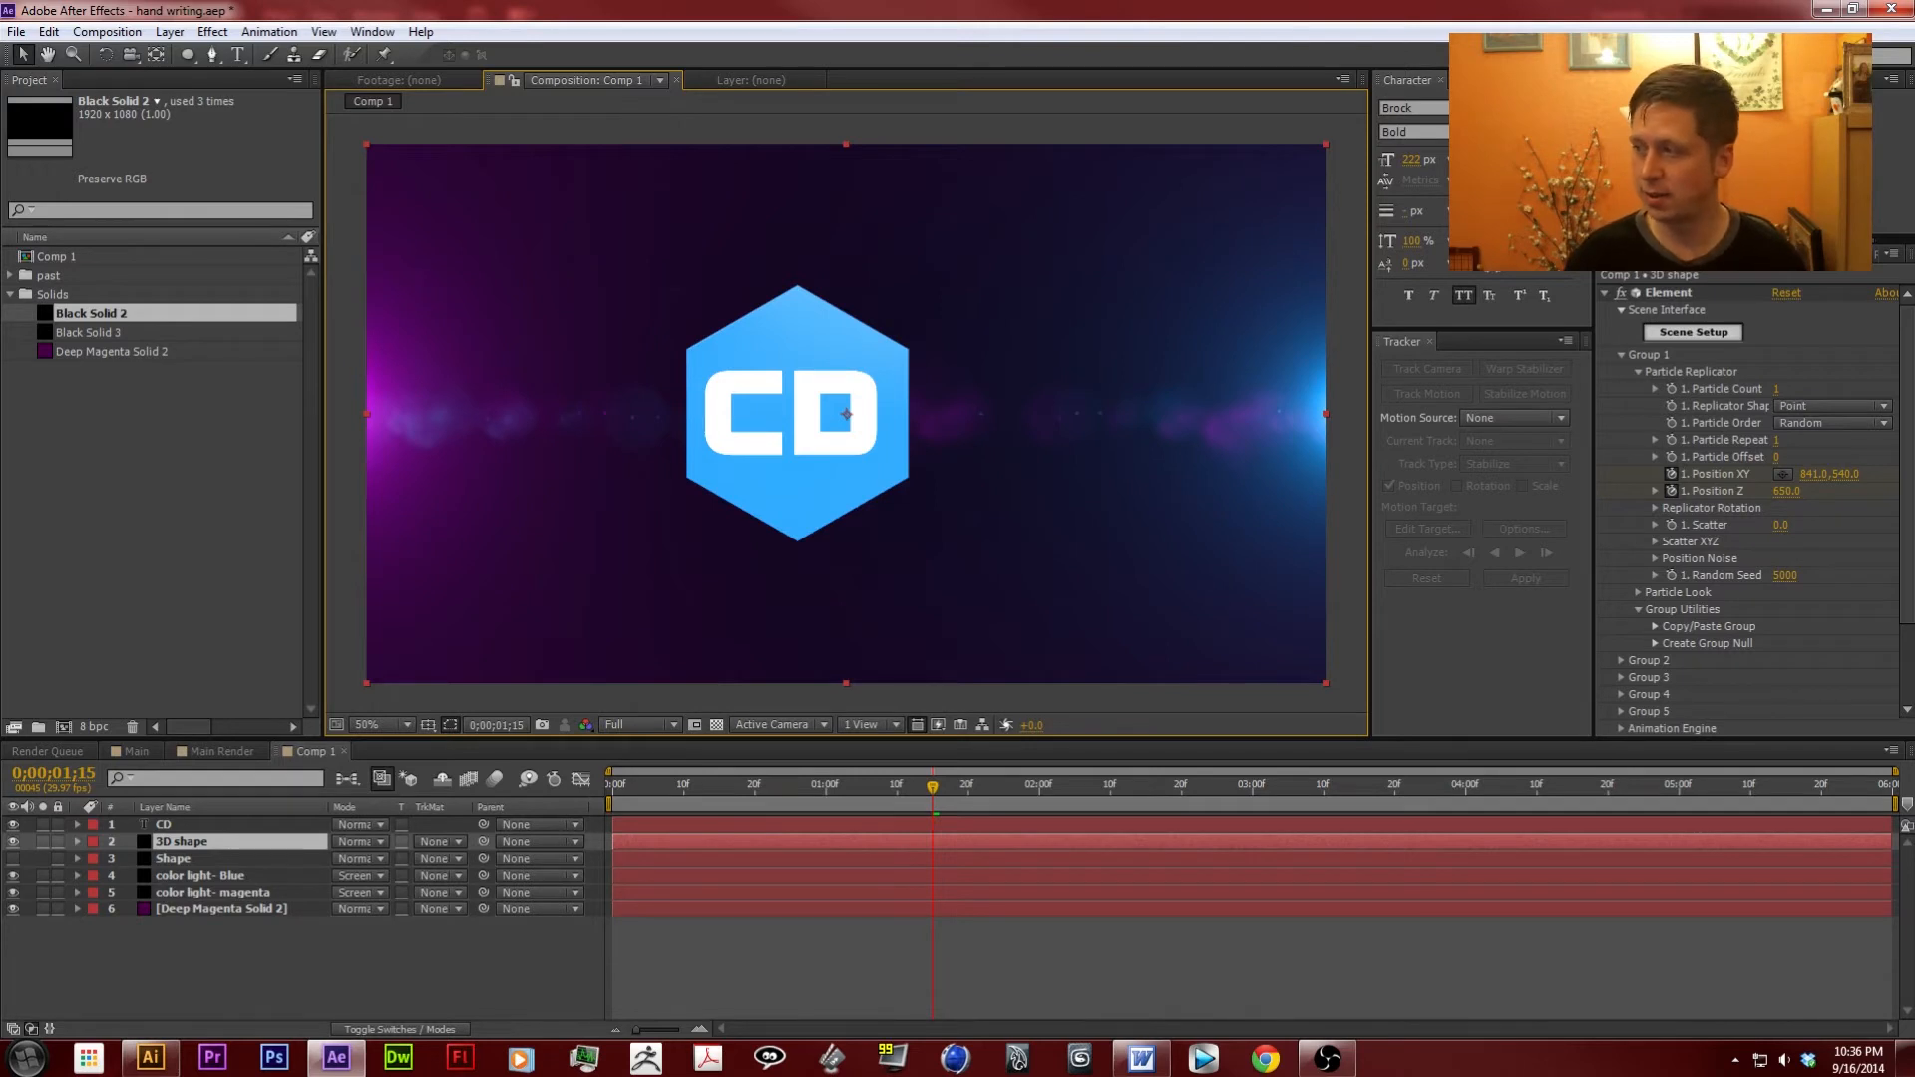
# Draw a text box just beside the D, extending past the hexagon, and set its font to Notepad Regular.
pyautogui.click(238, 54)
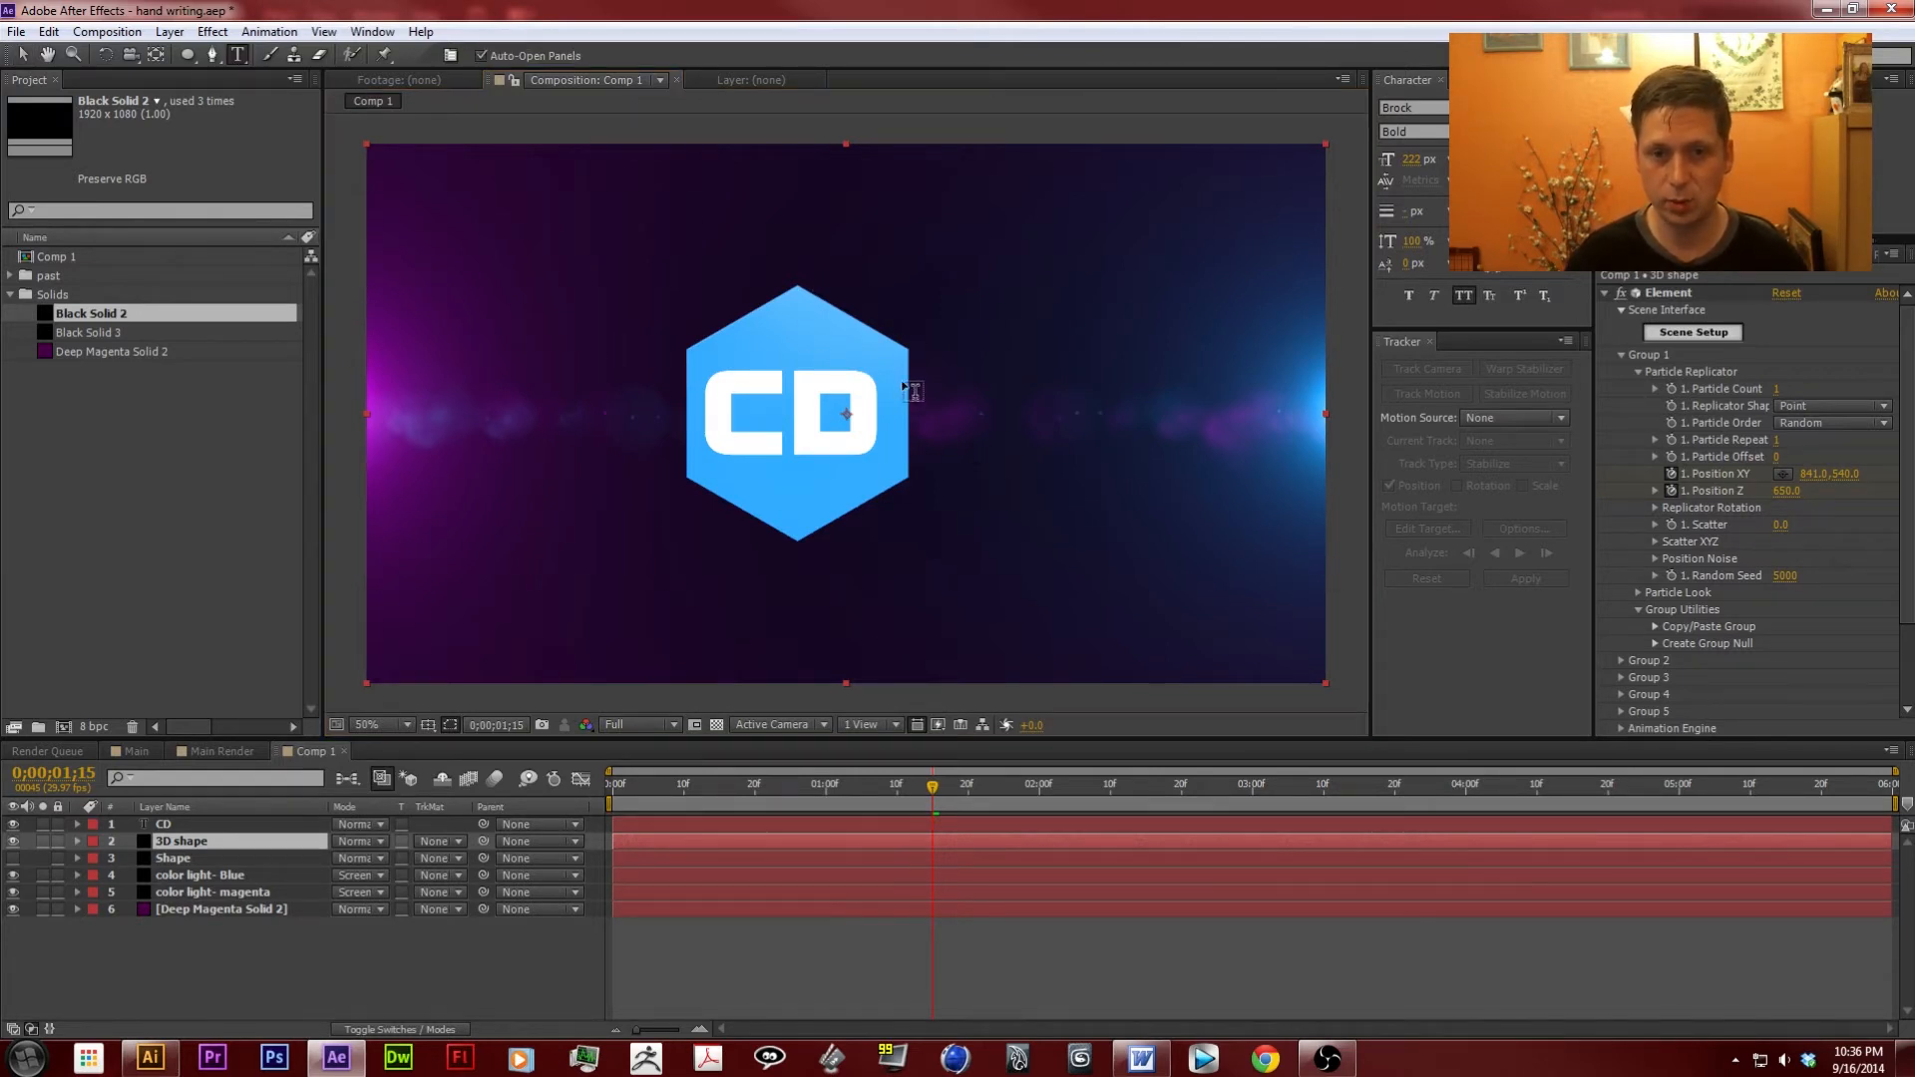
pyautogui.moveTo(893, 373); pyautogui.dragTo(1098, 455)
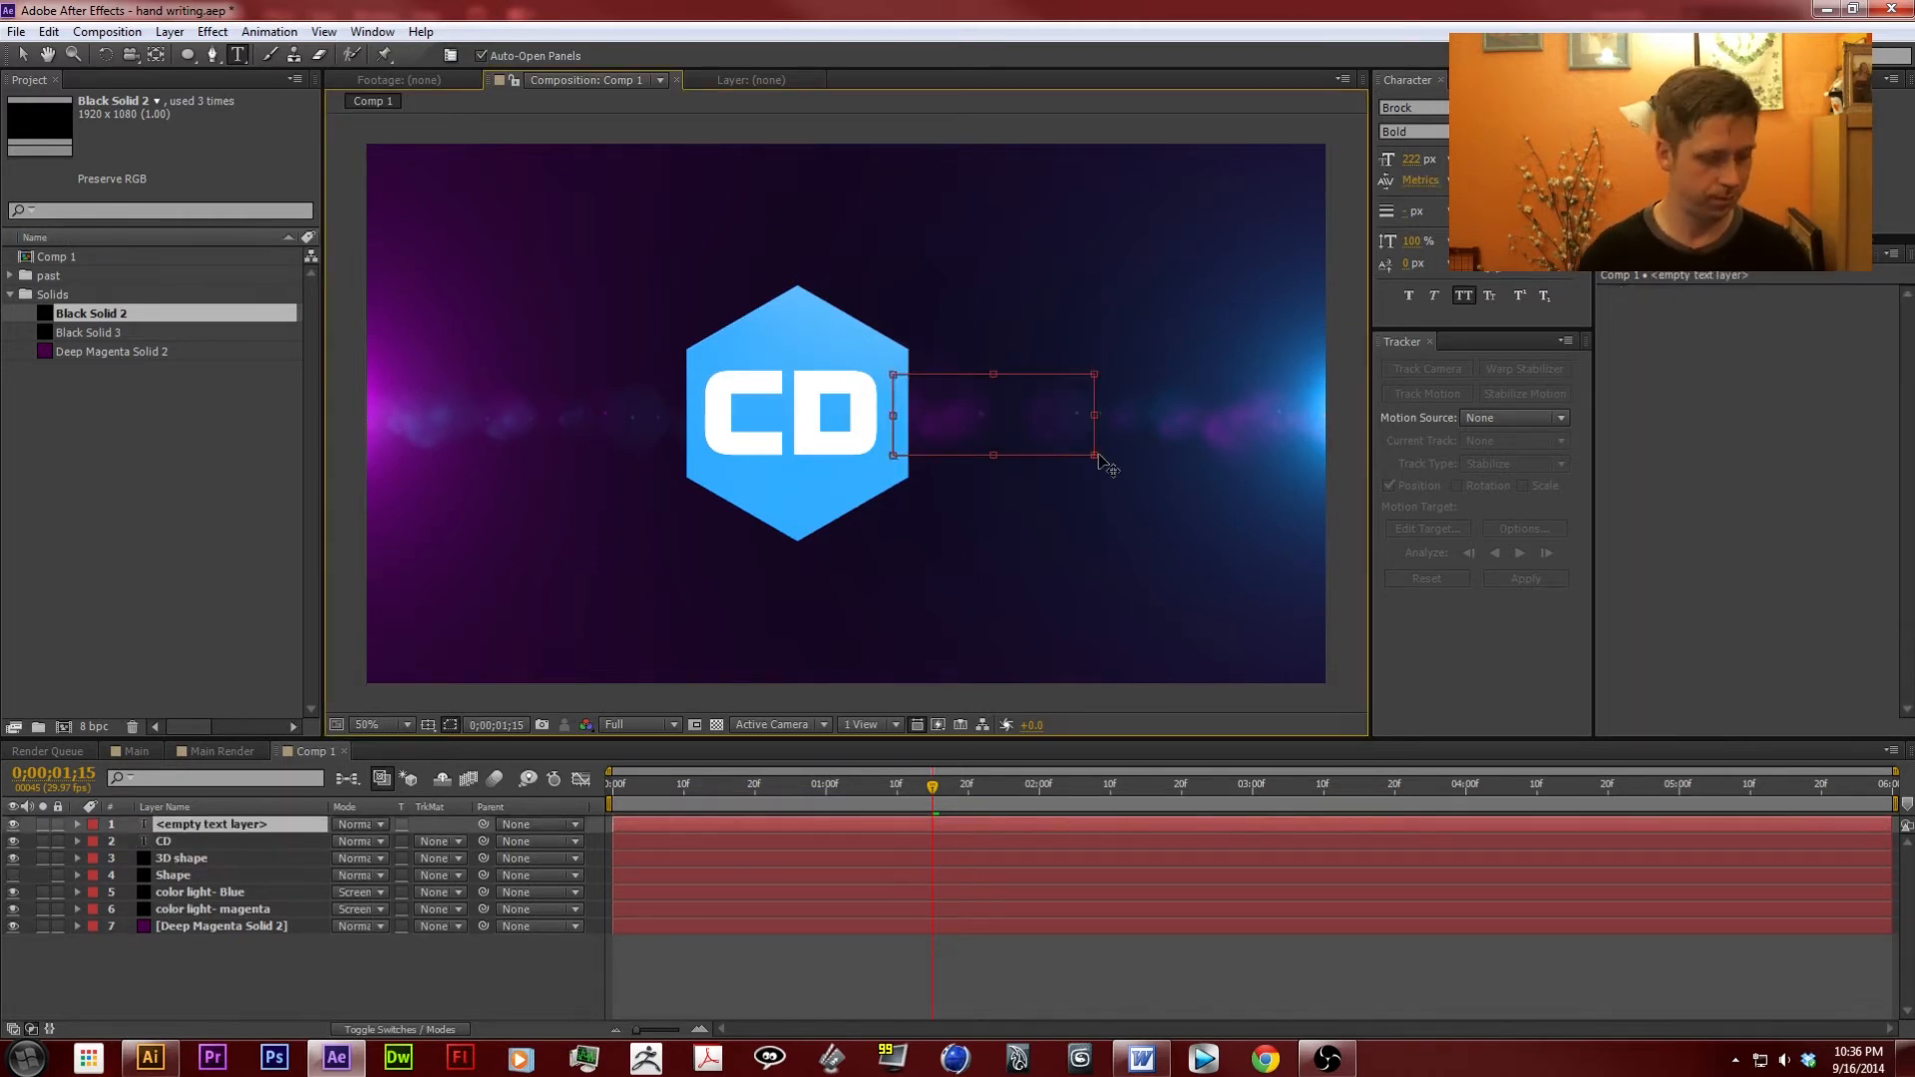
pyautogui.click(1434, 108)
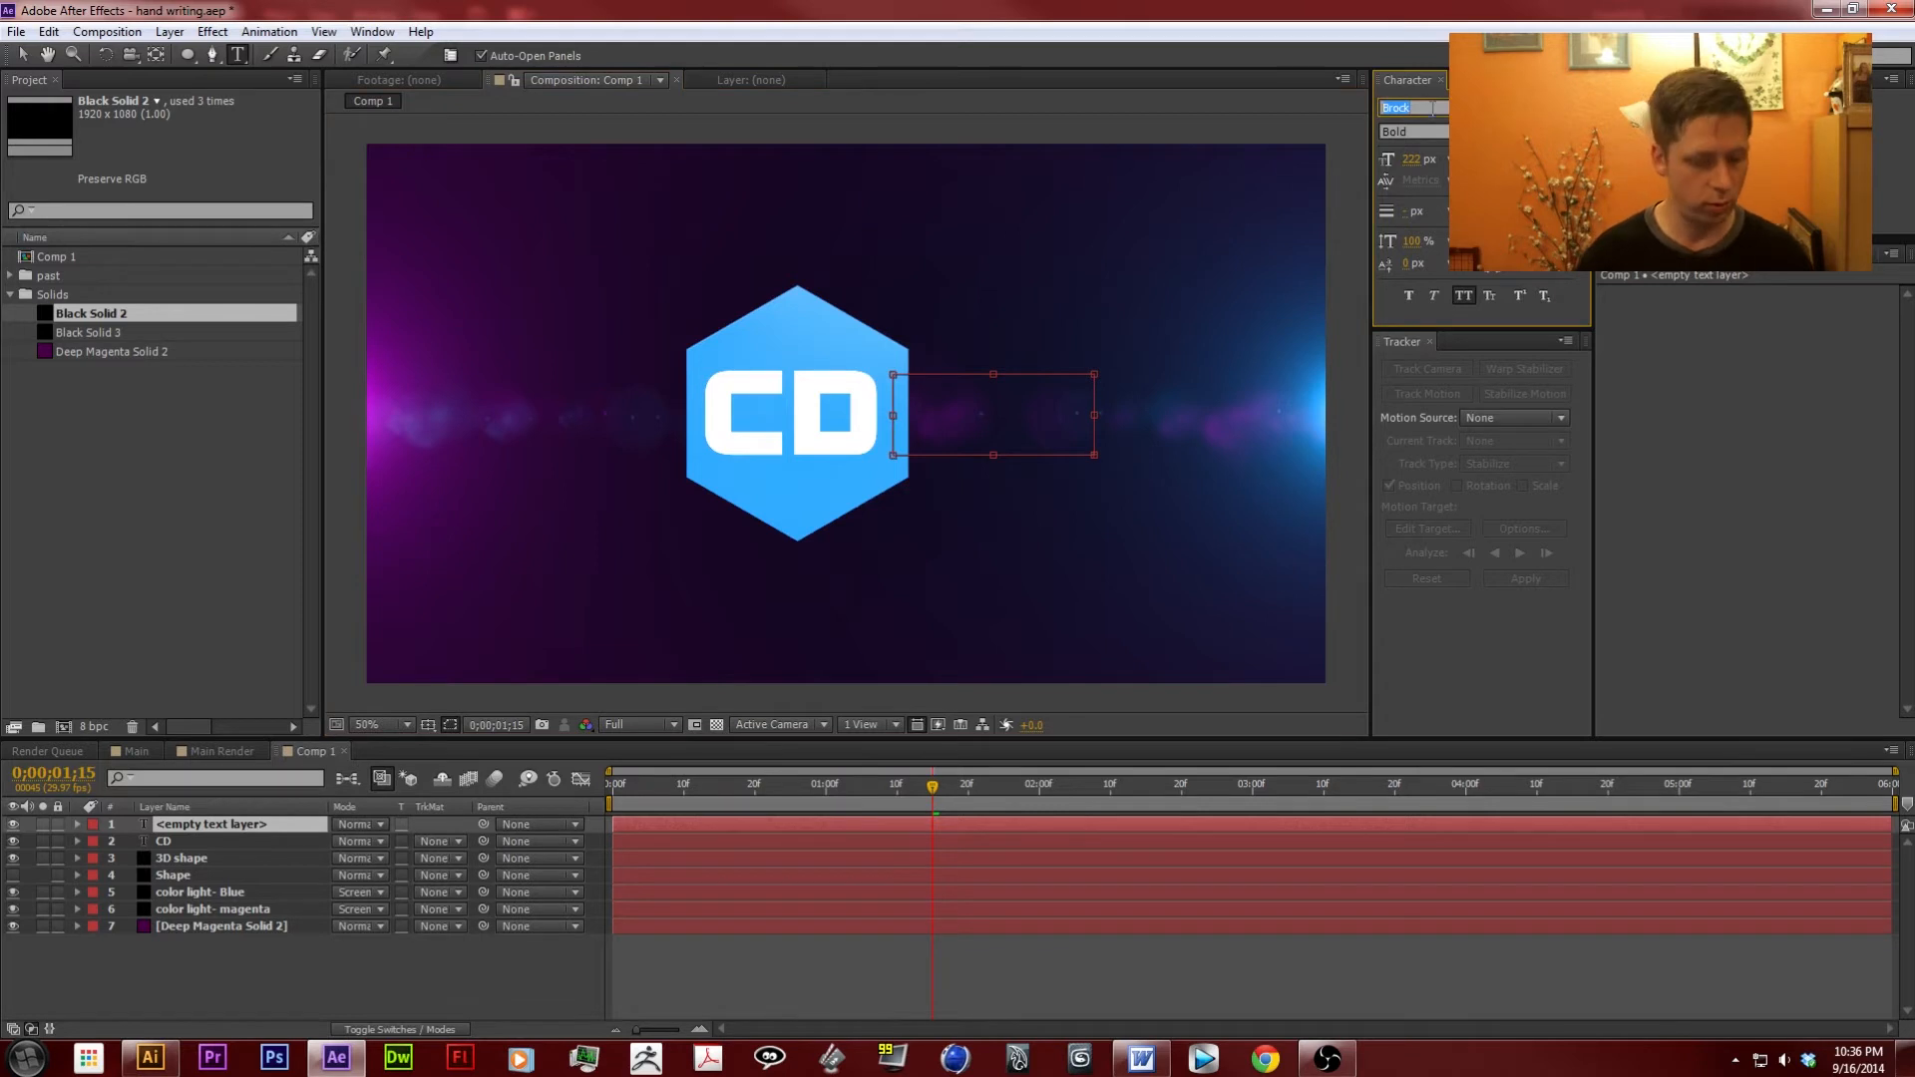
pyautogui.write('Notepad')
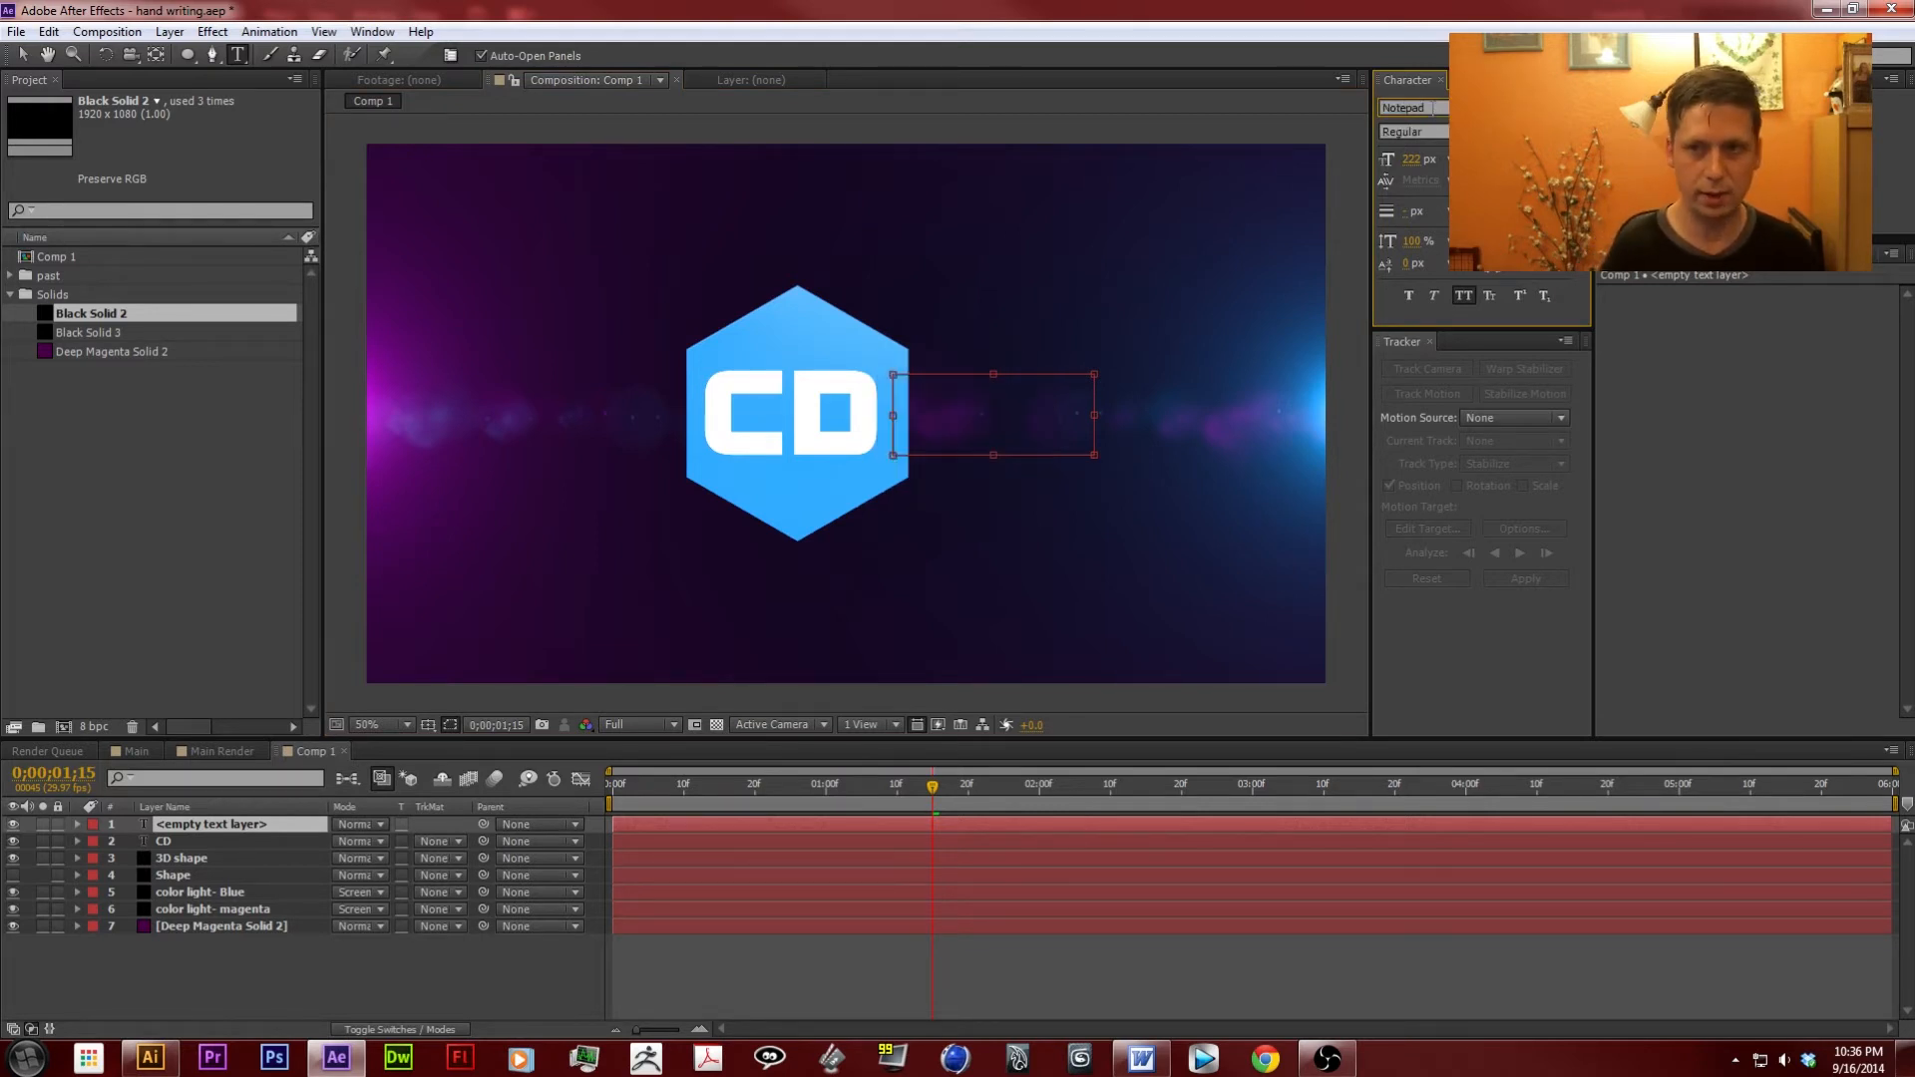
pyautogui.press('Return')
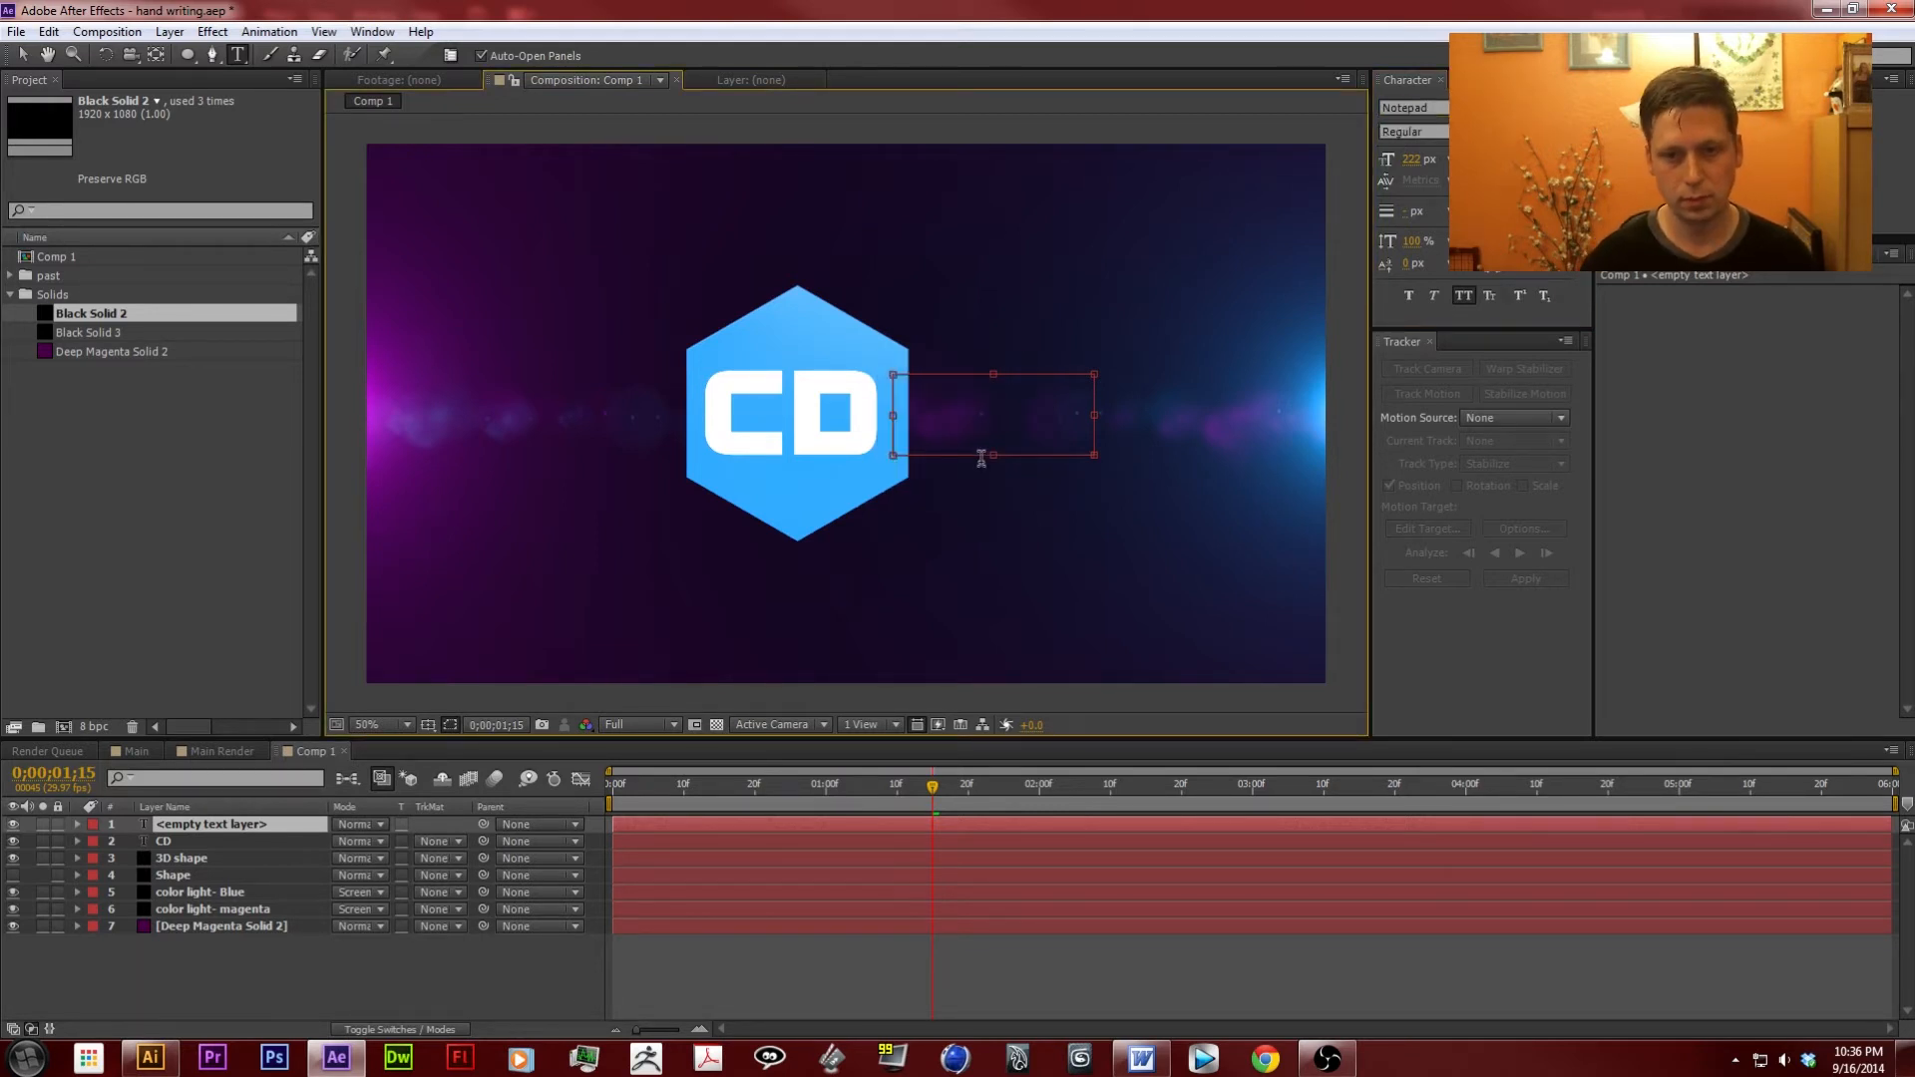
# Enter TV in the text box beside CD and align the lettering with the D.
pyautogui.moveTo(998, 457)
pyautogui.mouseDown()
pyautogui.moveTo(994, 517)
pyautogui.moveTo(988, 472)
pyautogui.mouseUp()
pyautogui.click(22, 54)
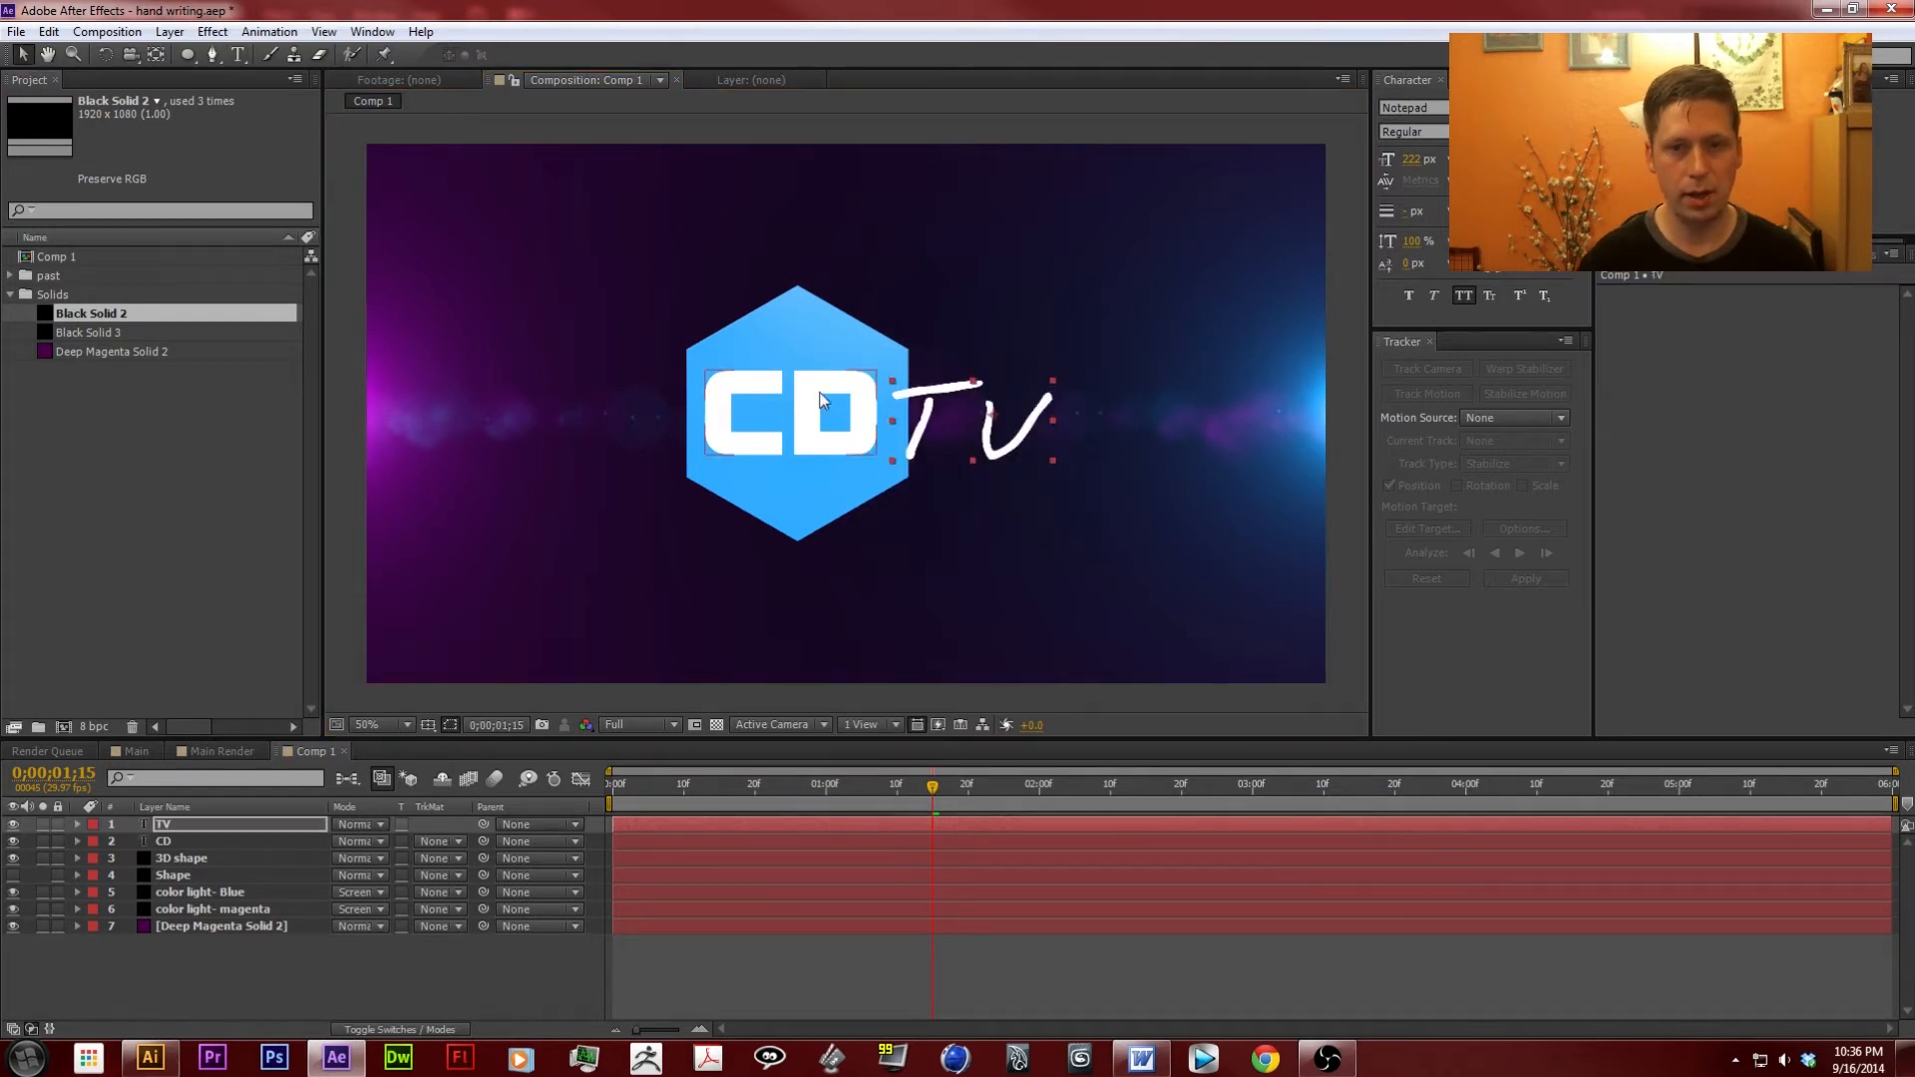
pyautogui.moveTo(976, 432); pyautogui.dragTo(976, 438)
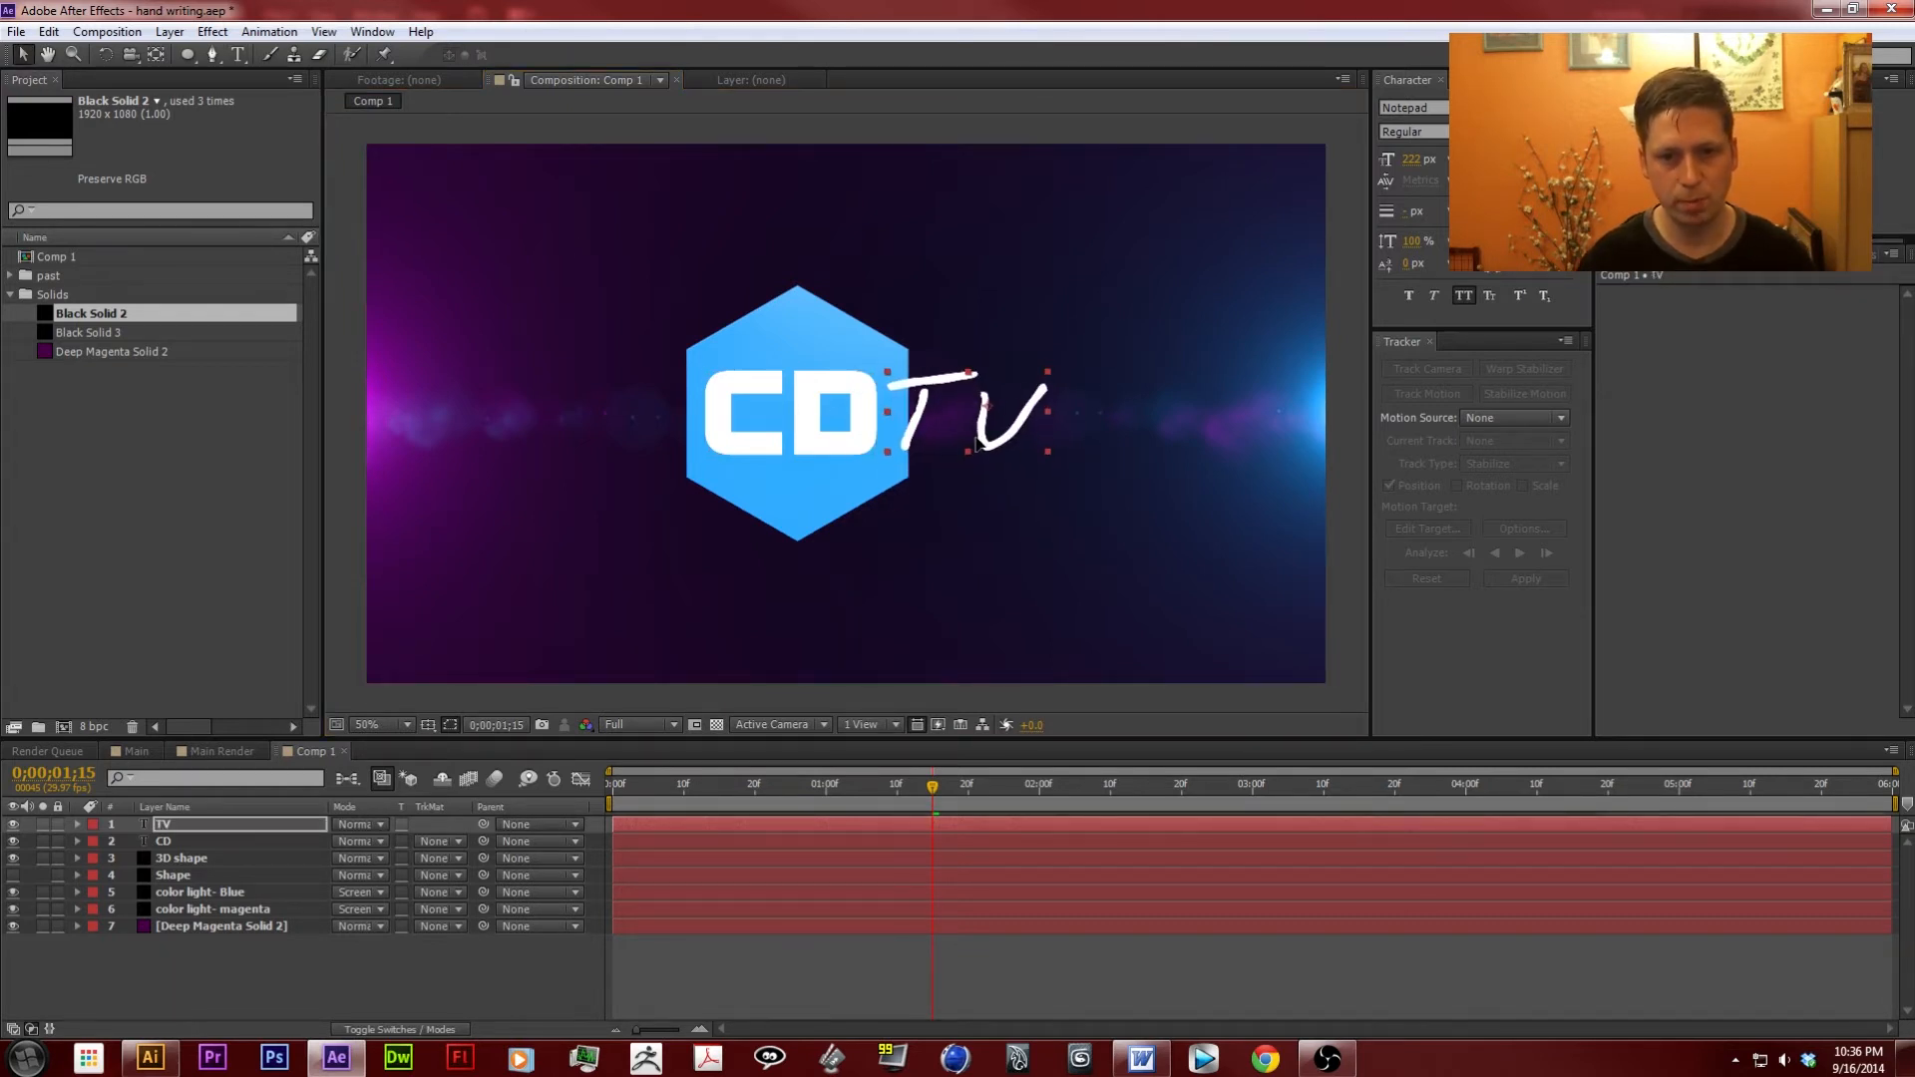
pyautogui.click(1163, 481)
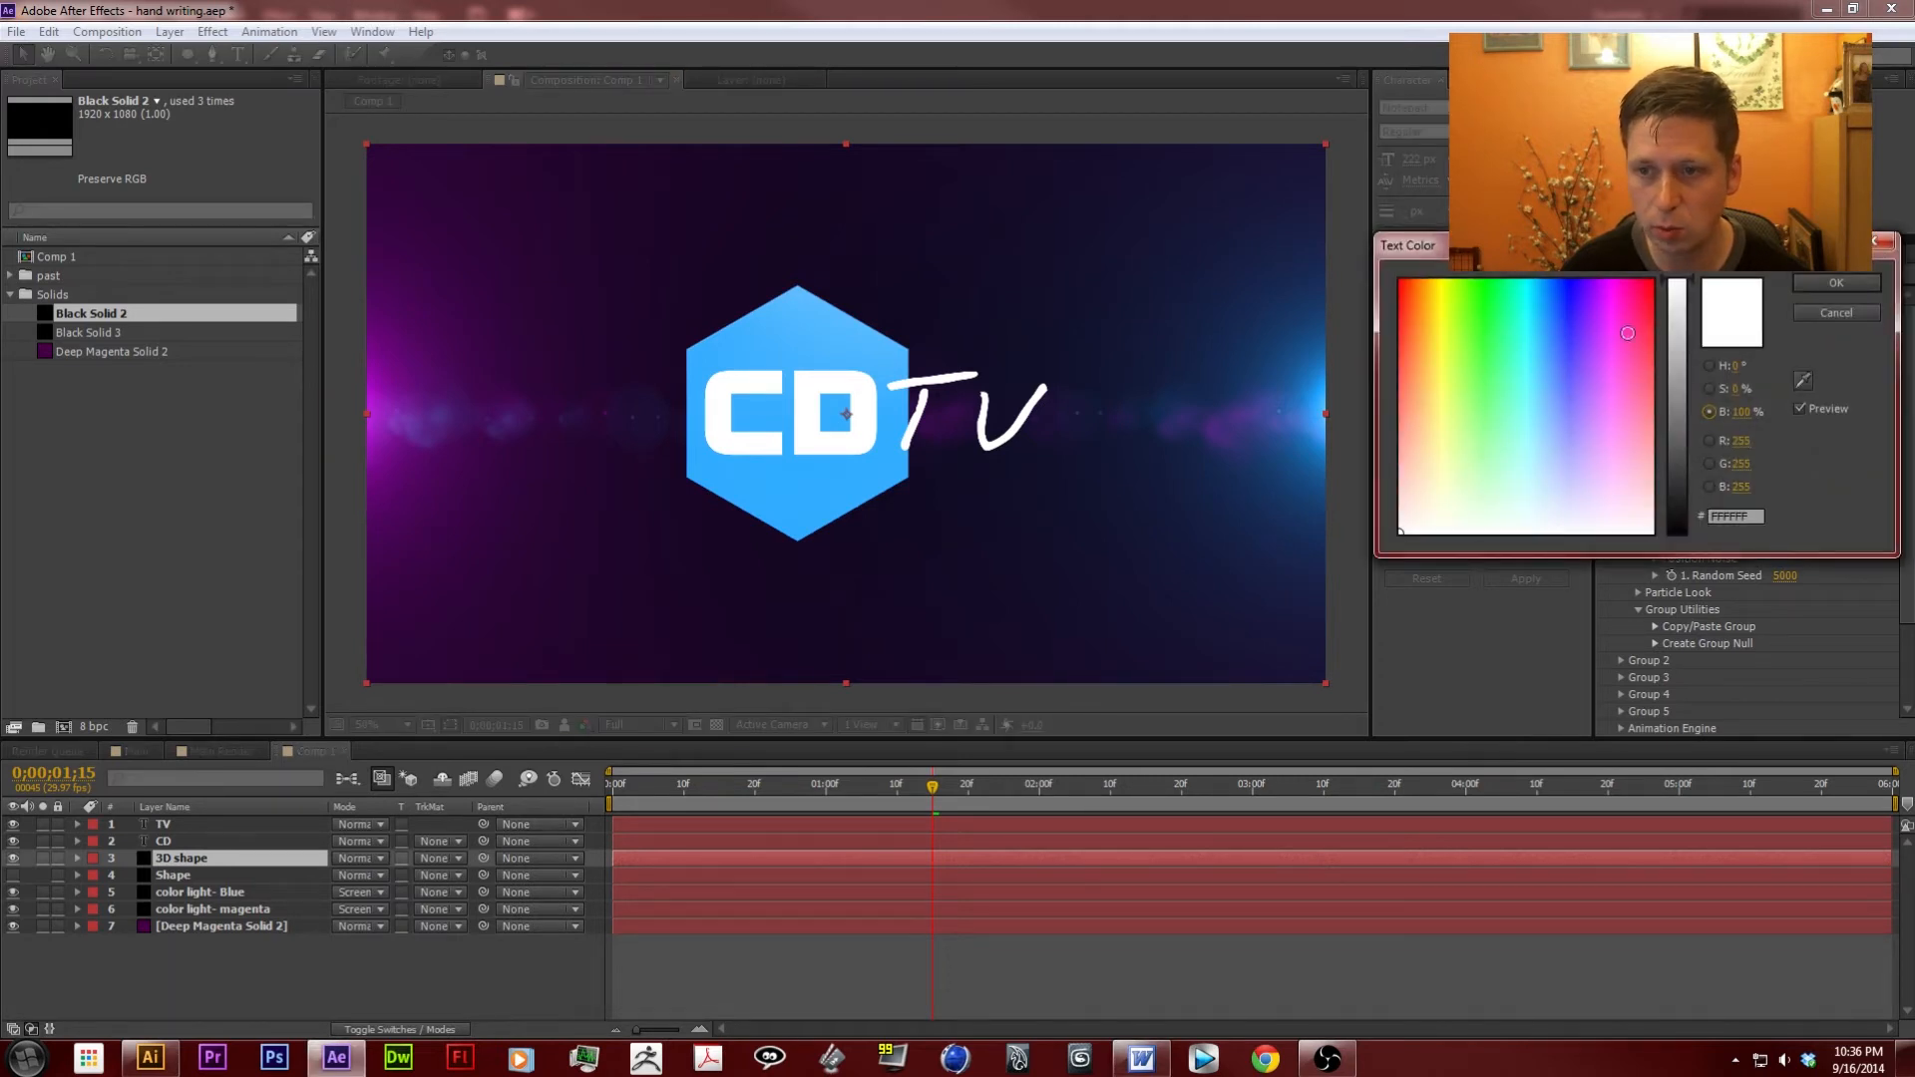
# Try to set the text fill colour to FF24F0 while the 3D shape layer is selected.
pyautogui.moveTo(1754, 521); pyautogui.dragTo(1147, 474)
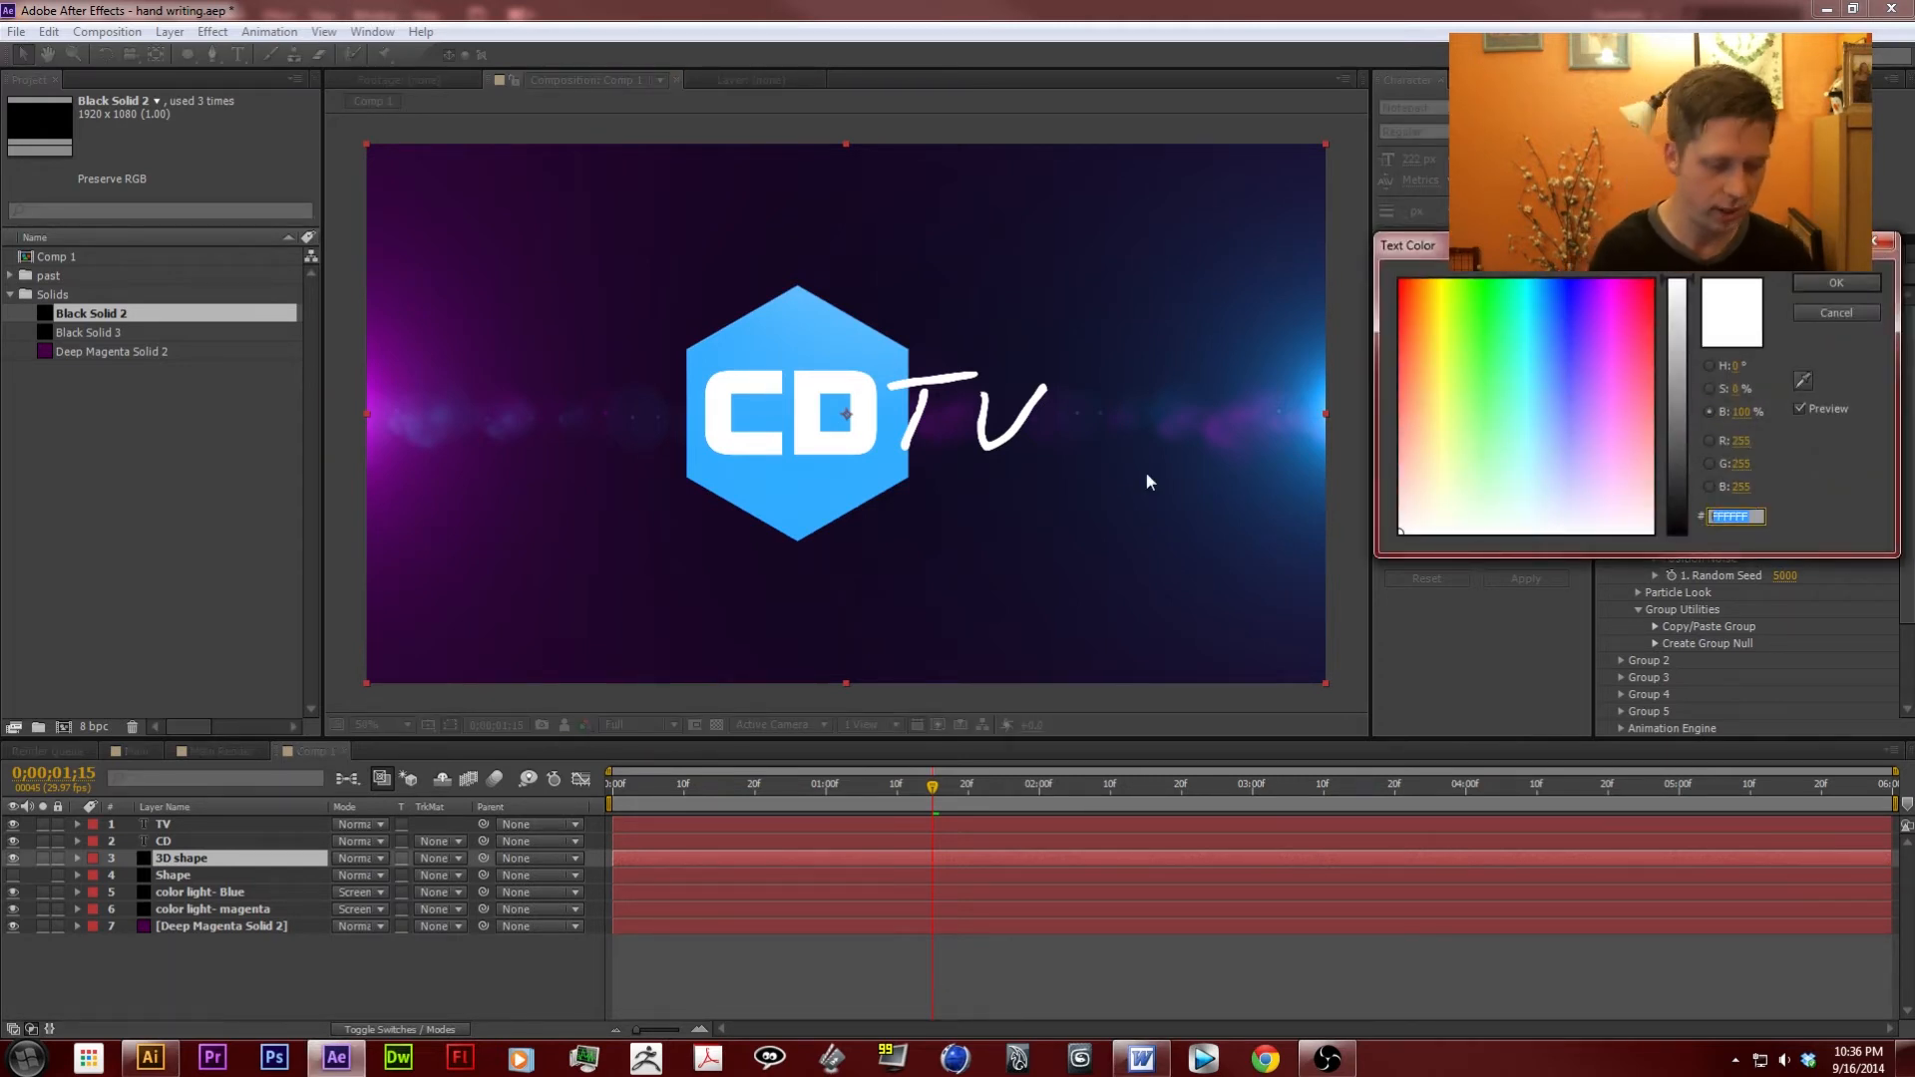
pyautogui.write('FF24F0')
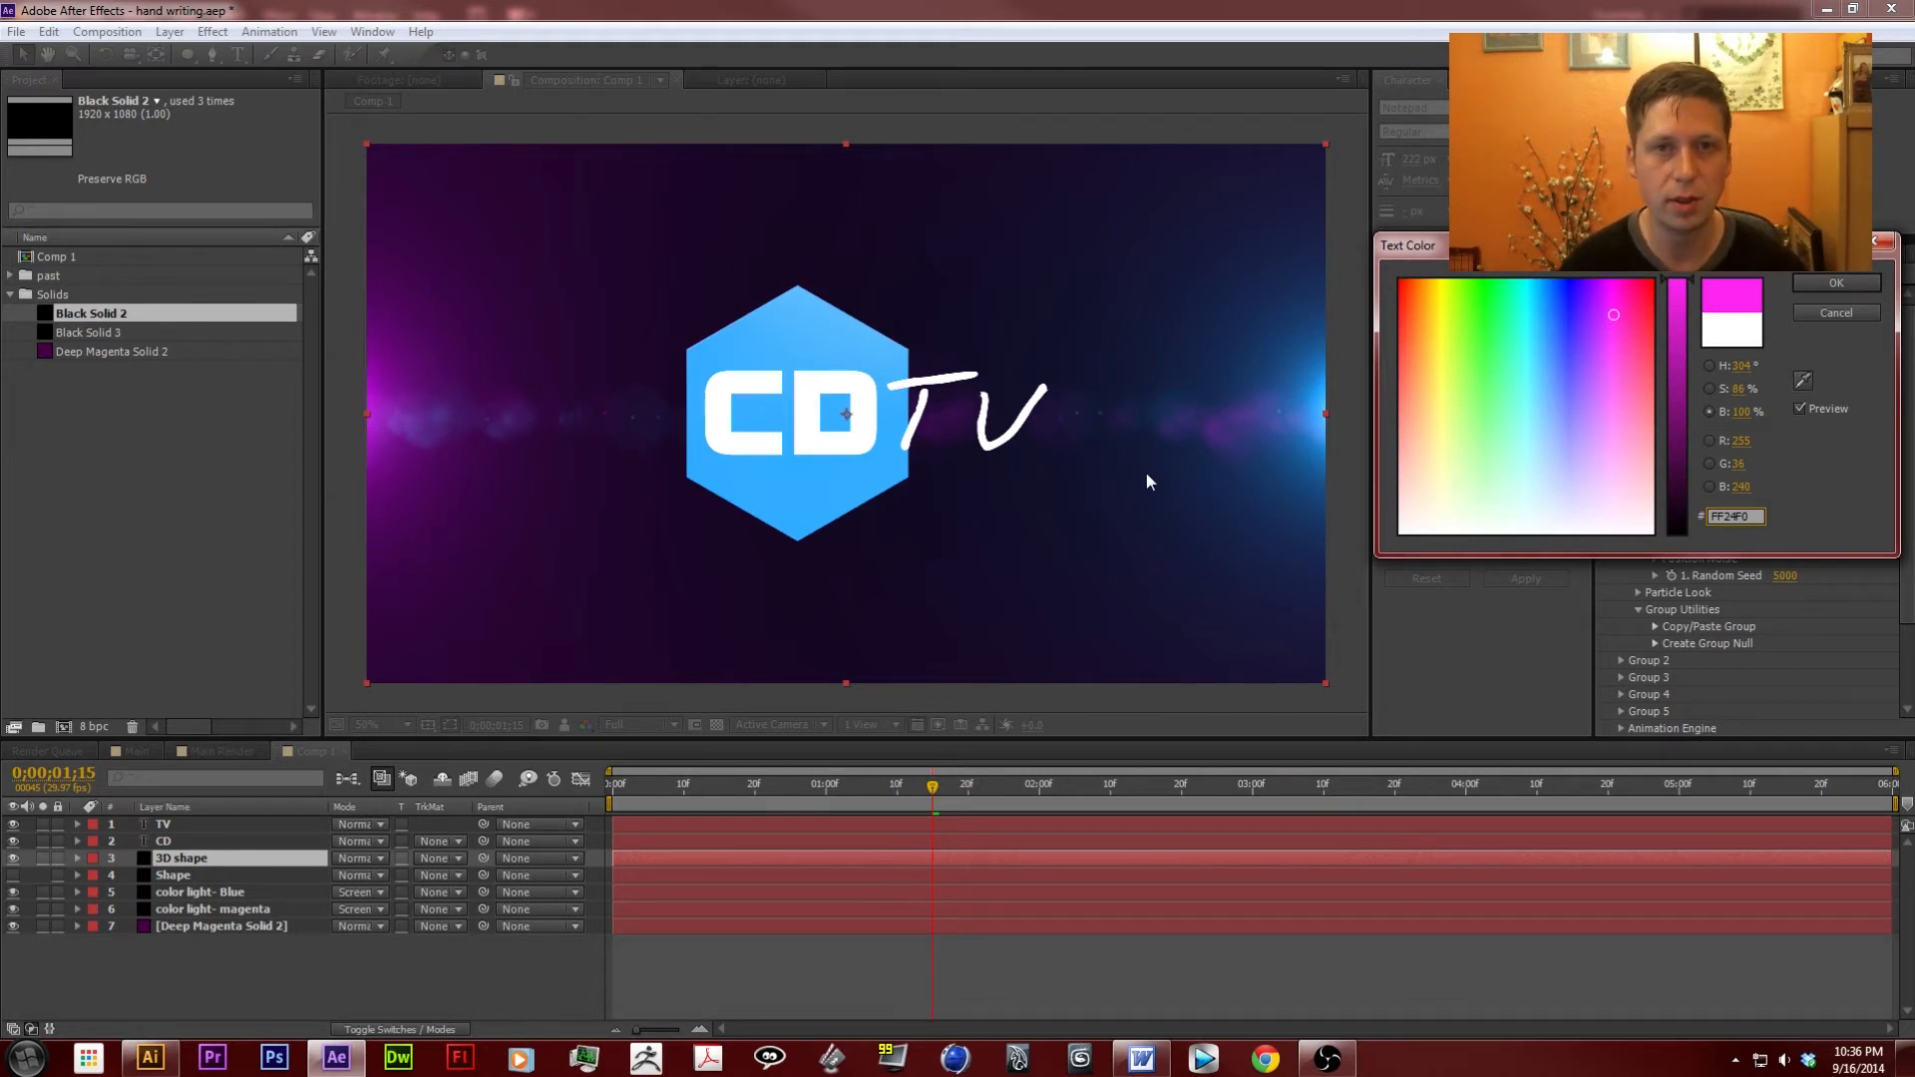
pyautogui.click(1835, 285)
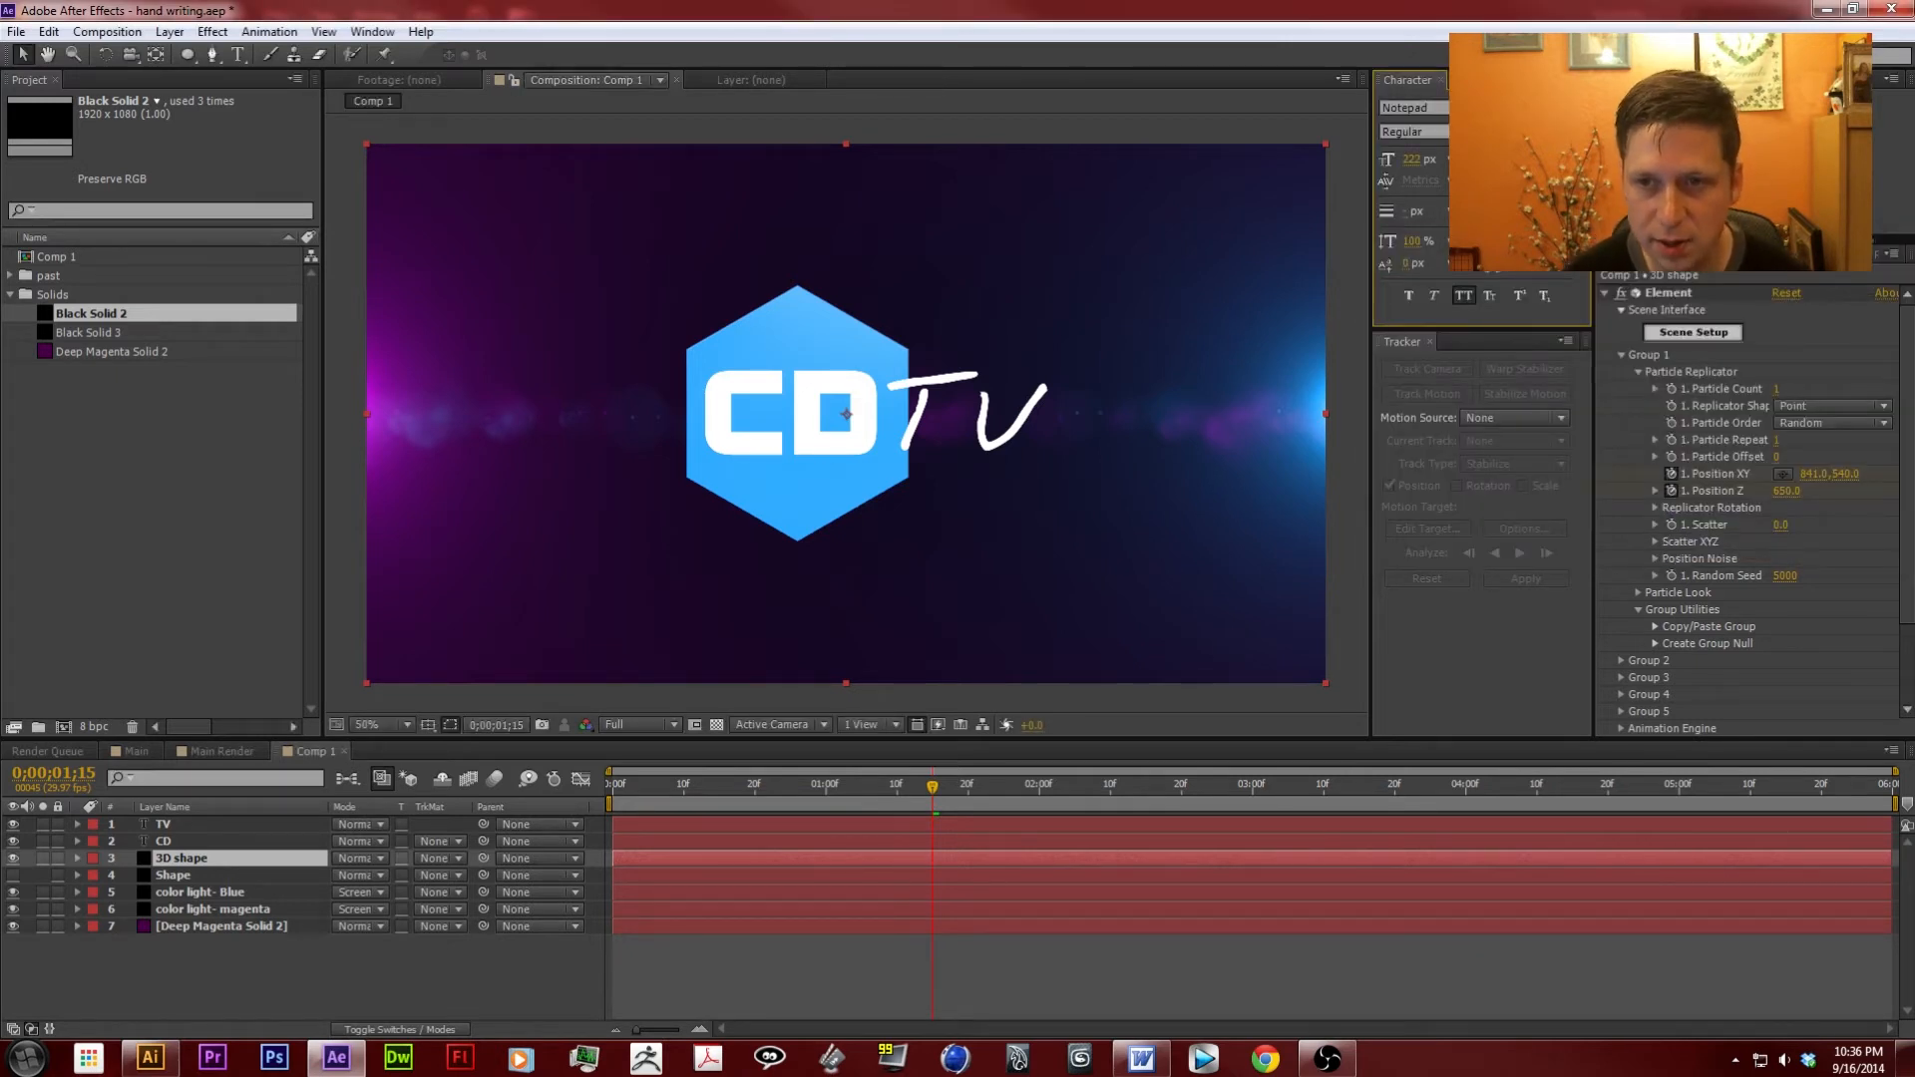
# Select the TV lettering, set its fill colour to magenta FF24F0, and move it slightly closer to the D.
pyautogui.hotkey('ctrl', 't')
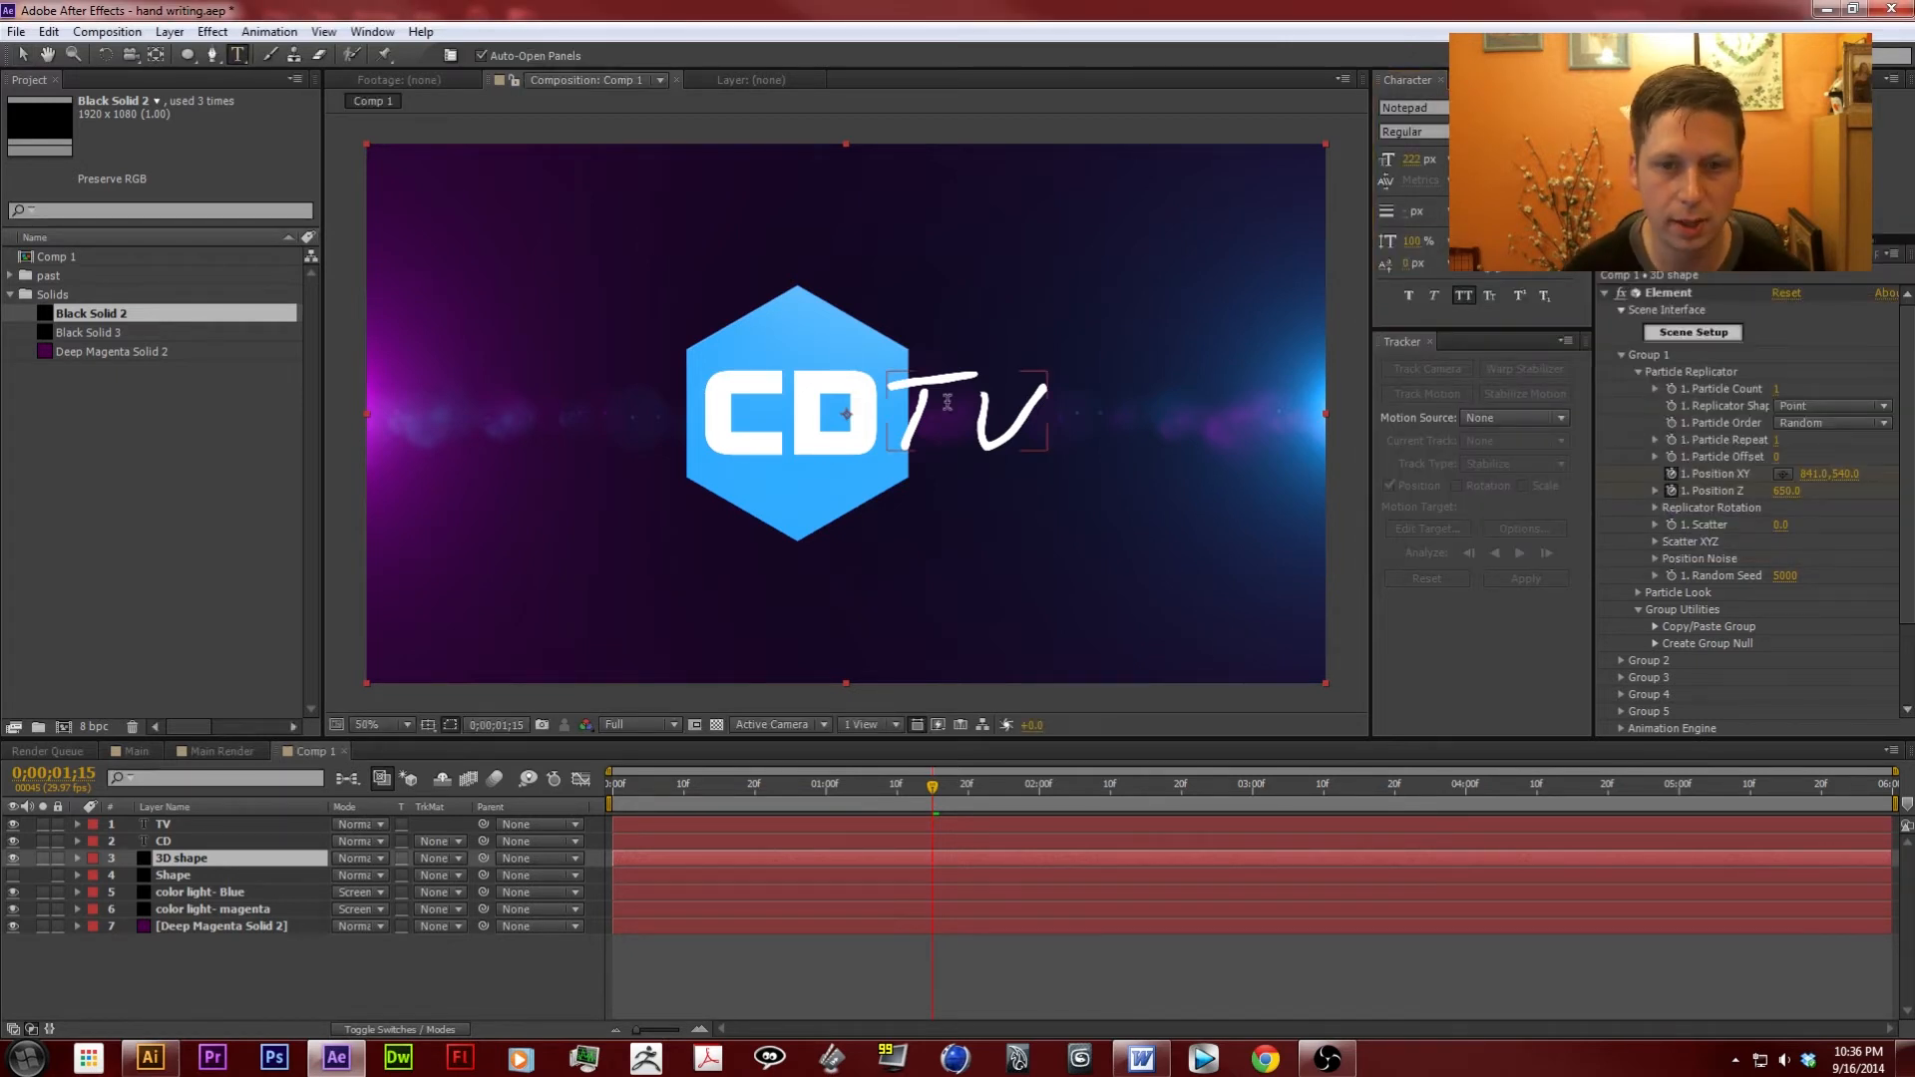
pyautogui.doubleClick(948, 402)
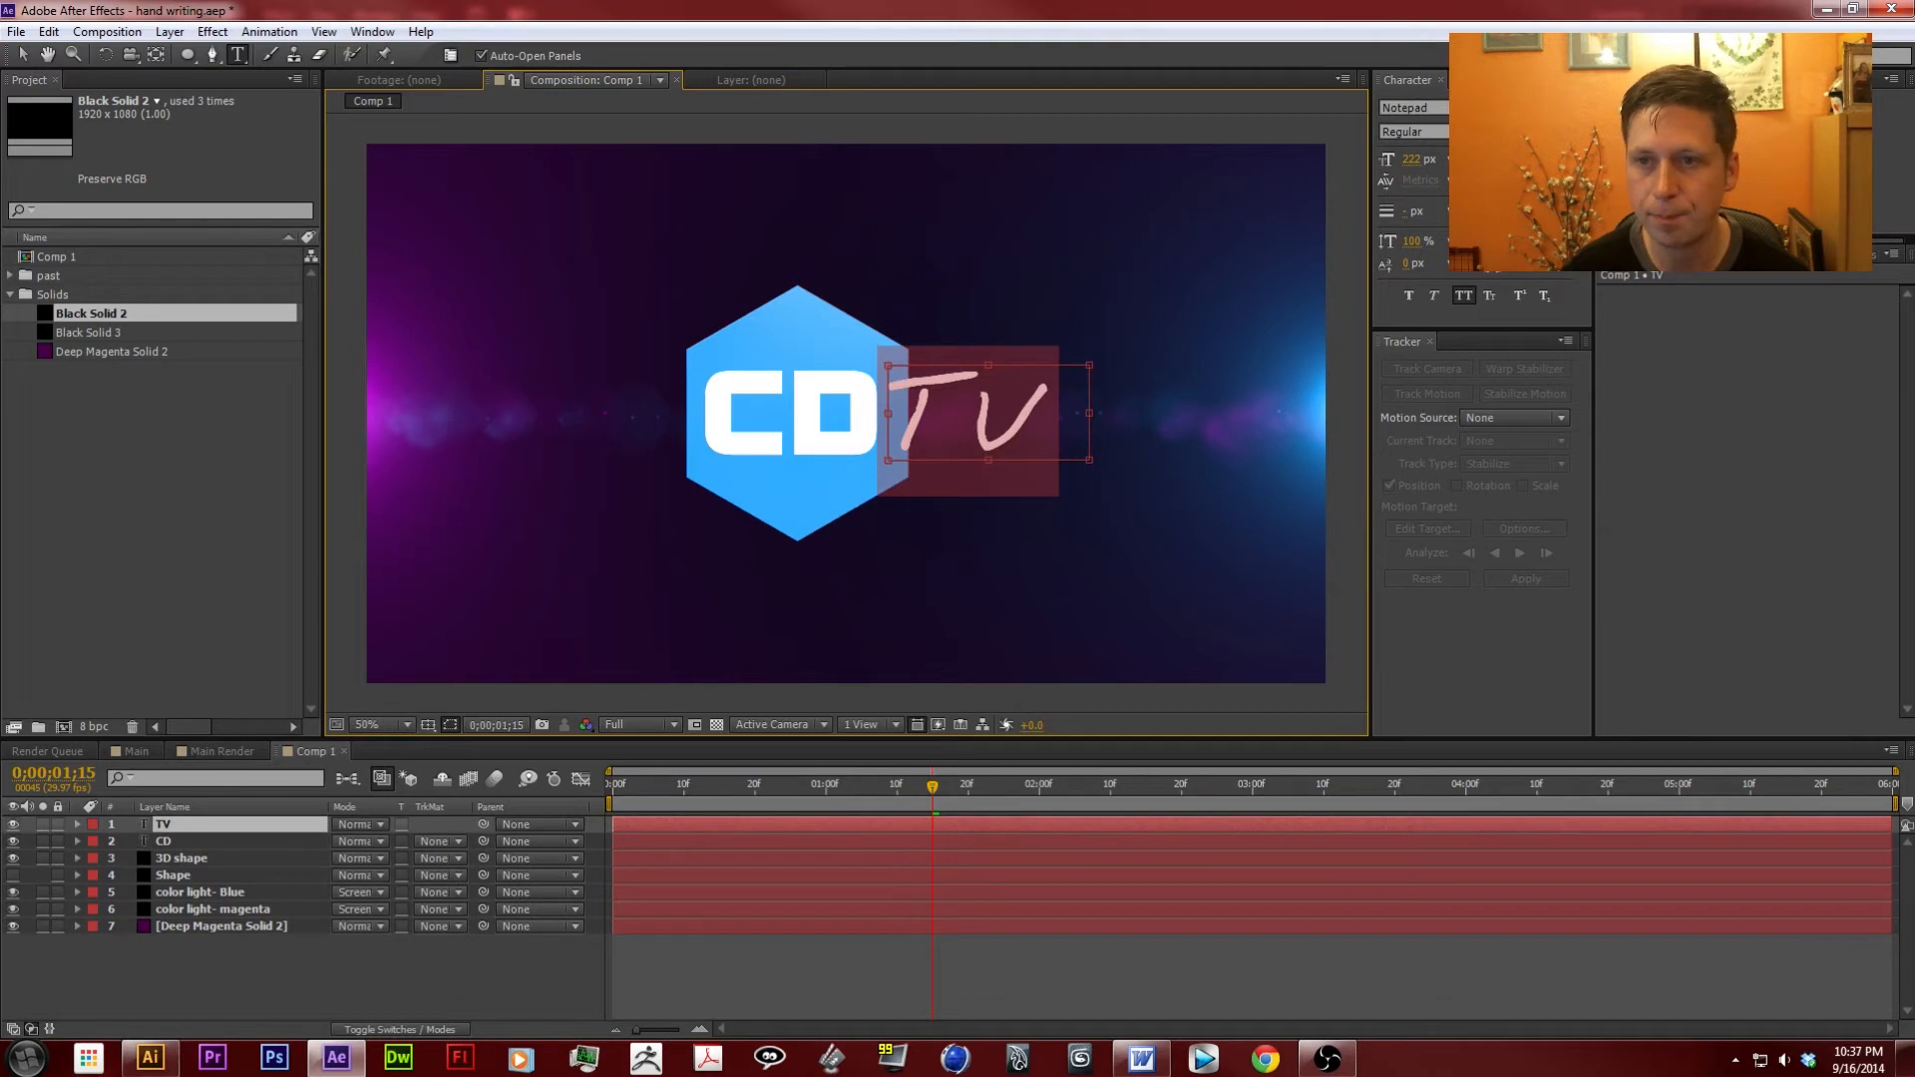
pyautogui.doubleClick(1746, 517)
pyautogui.hotkey('ctrl', 'v')
pyautogui.press('Return')
pyautogui.press('Escape')
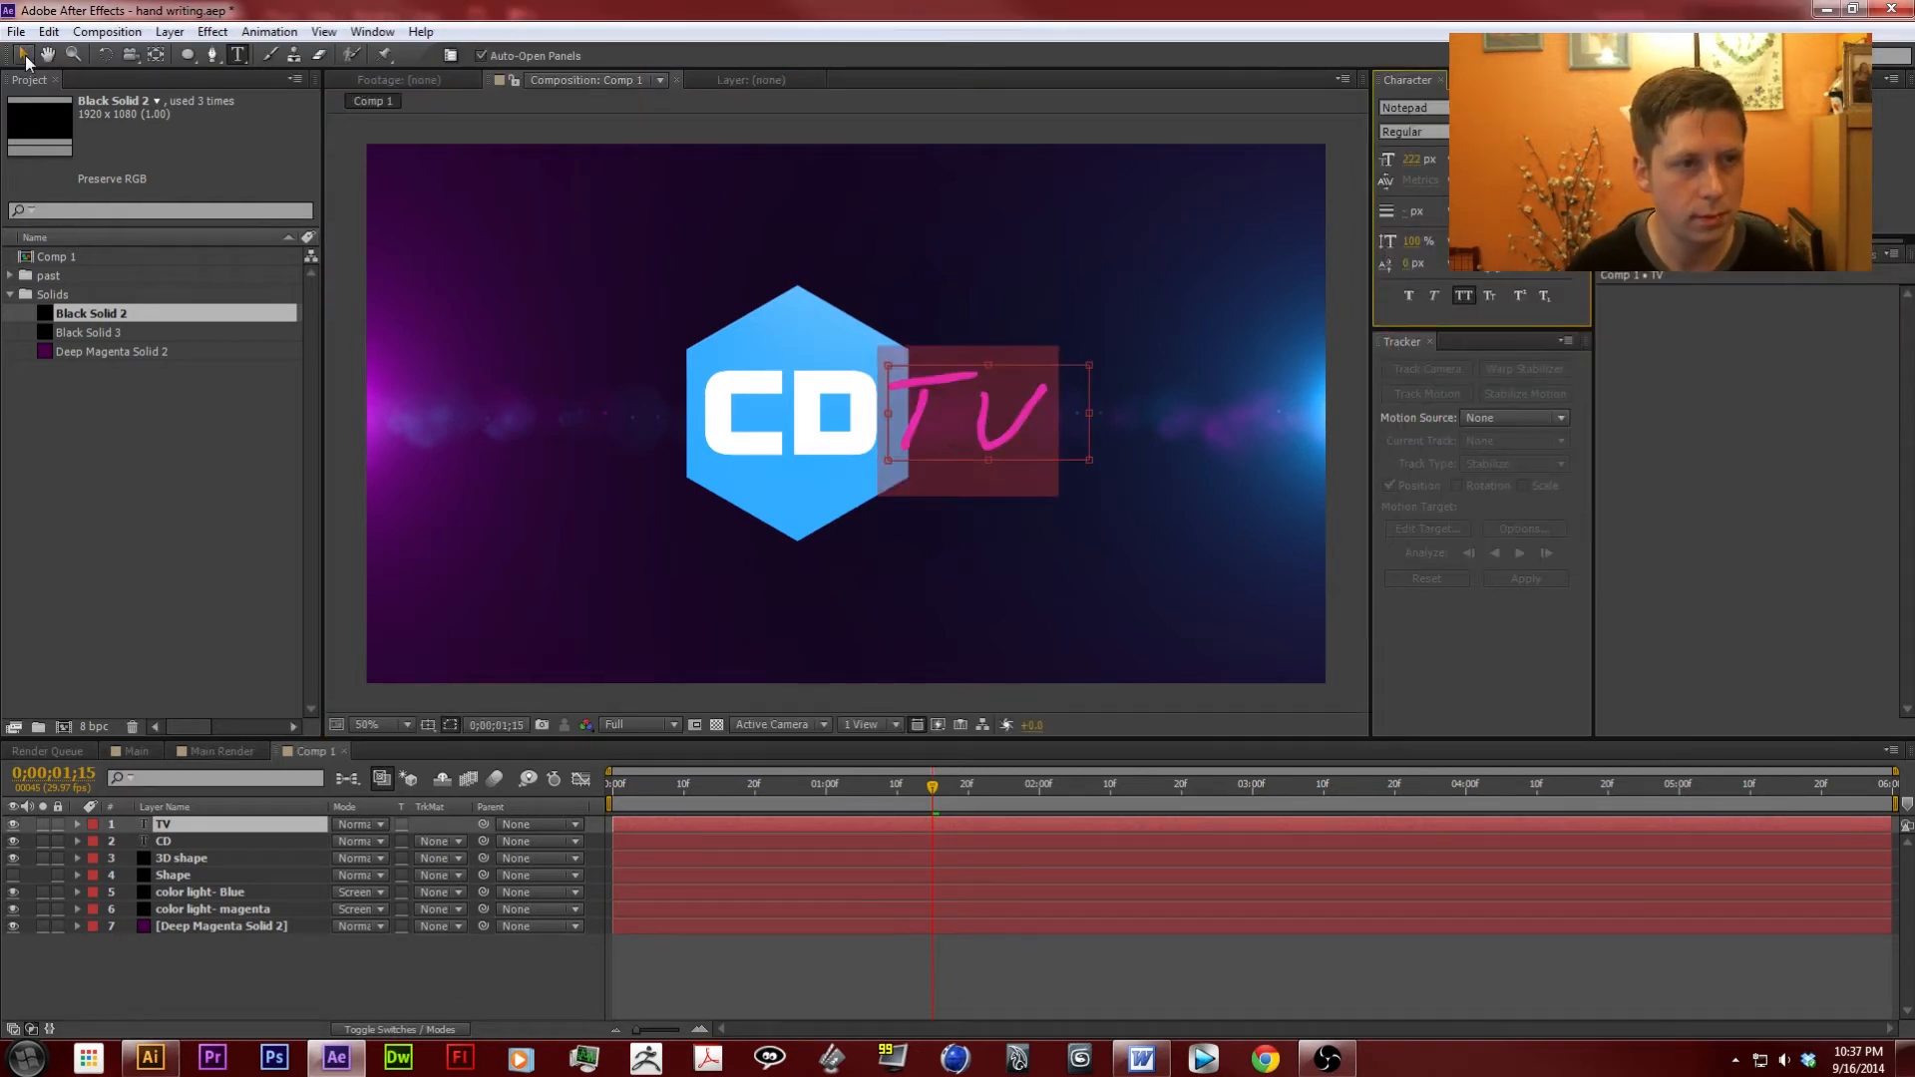
pyautogui.moveTo(921, 429); pyautogui.dragTo(913, 429)
# Reduce the CD text's font size to 198 px and recentre it in the hexagon.
pyautogui.click(172, 839)
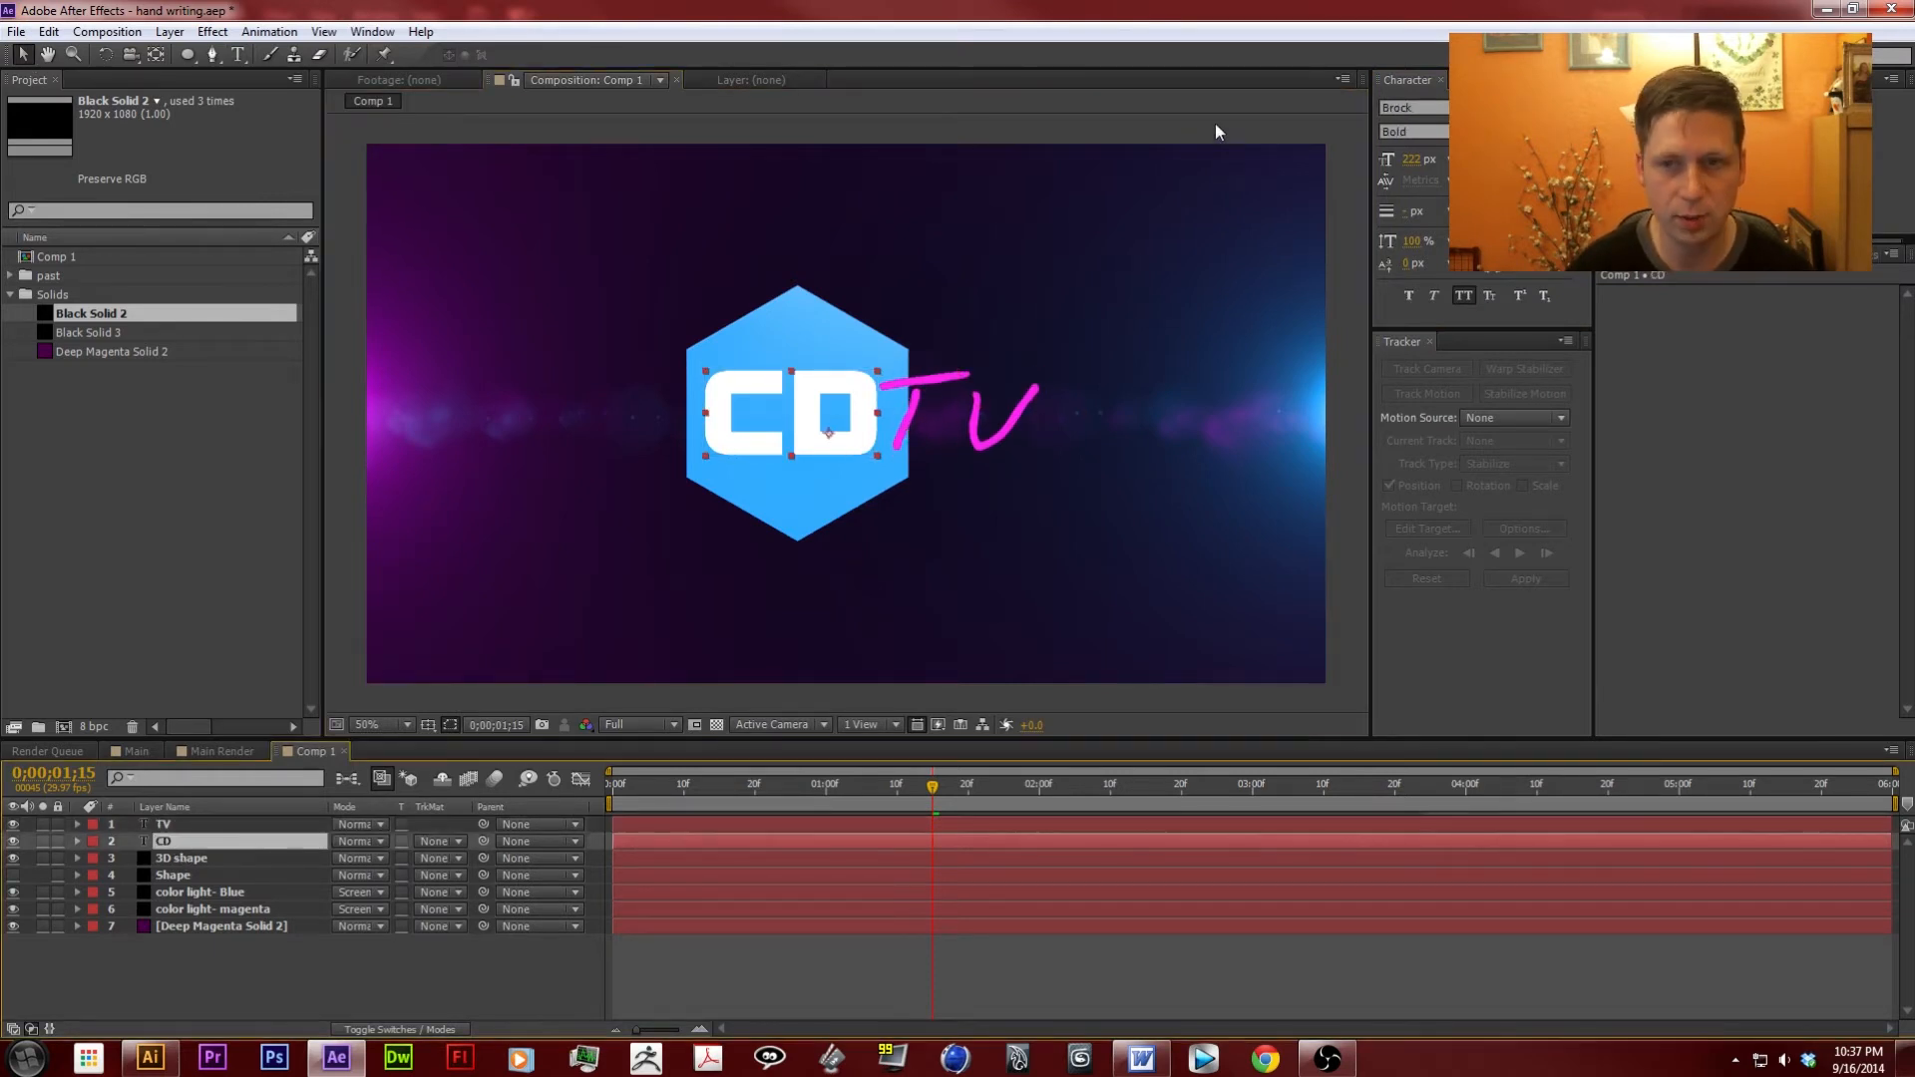
pyautogui.moveTo(1411, 160); pyautogui.dragTo(1377, 160)
pyautogui.moveTo(846, 426); pyautogui.dragTo(859, 426)
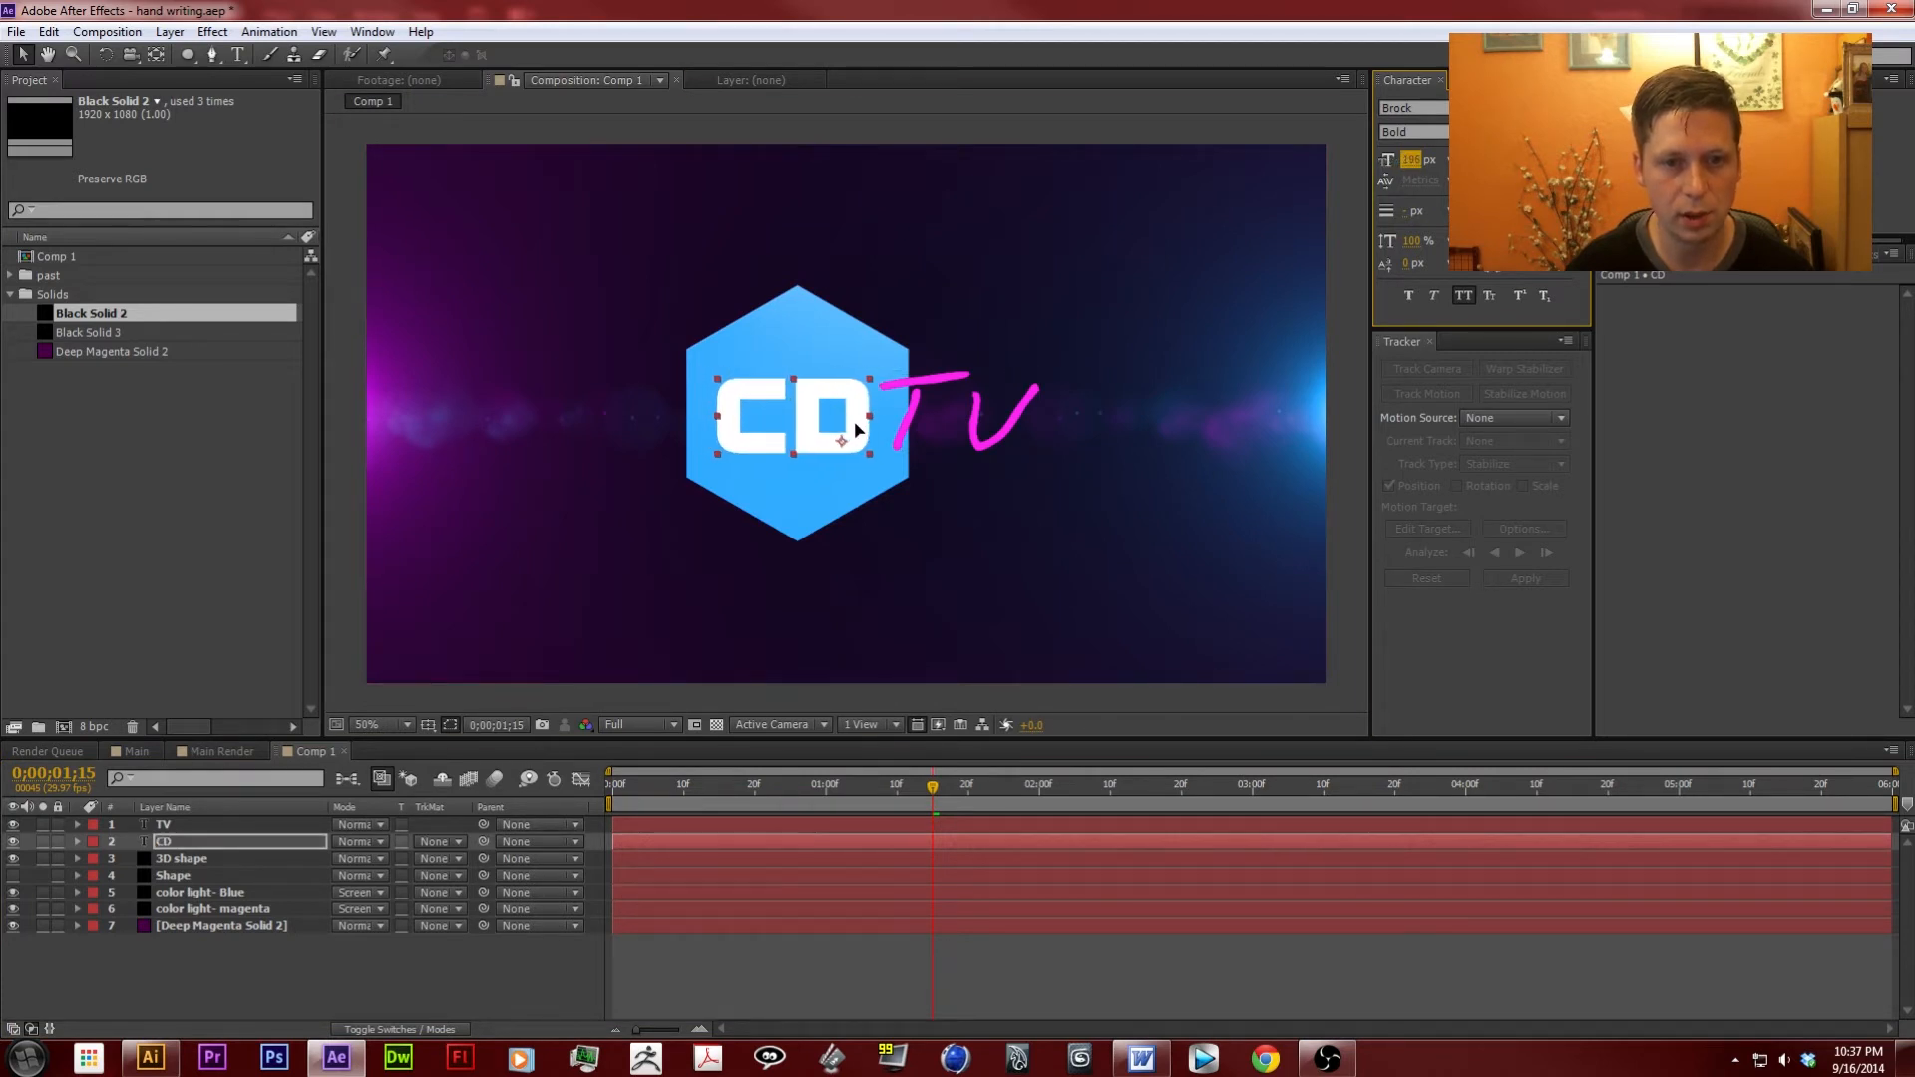
# Tighten the letter spacing of the TV text and reposition it right beside the smaller D.
pyautogui.click(198, 824)
pyautogui.moveTo(910, 429); pyautogui.dragTo(902, 429)
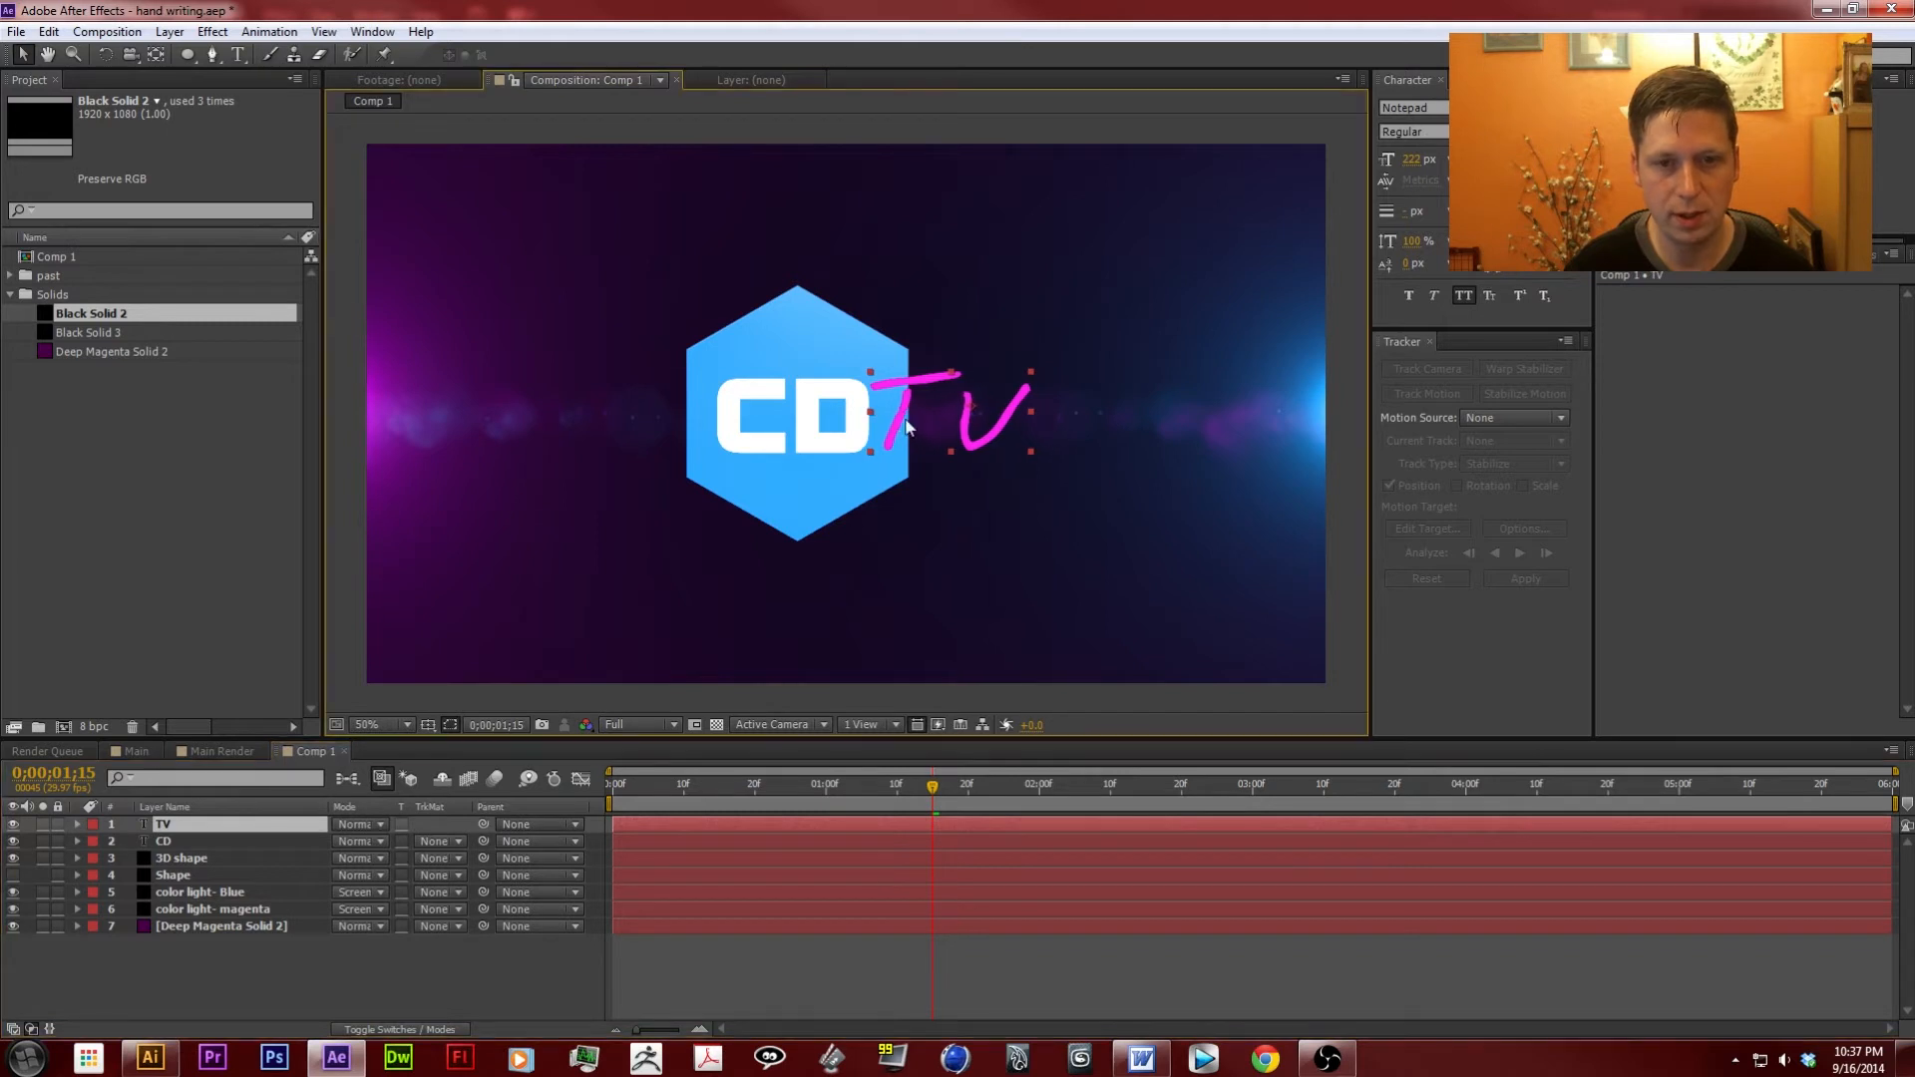
pyautogui.moveTo(1521, 180); pyautogui.dragTo(1240, 201)
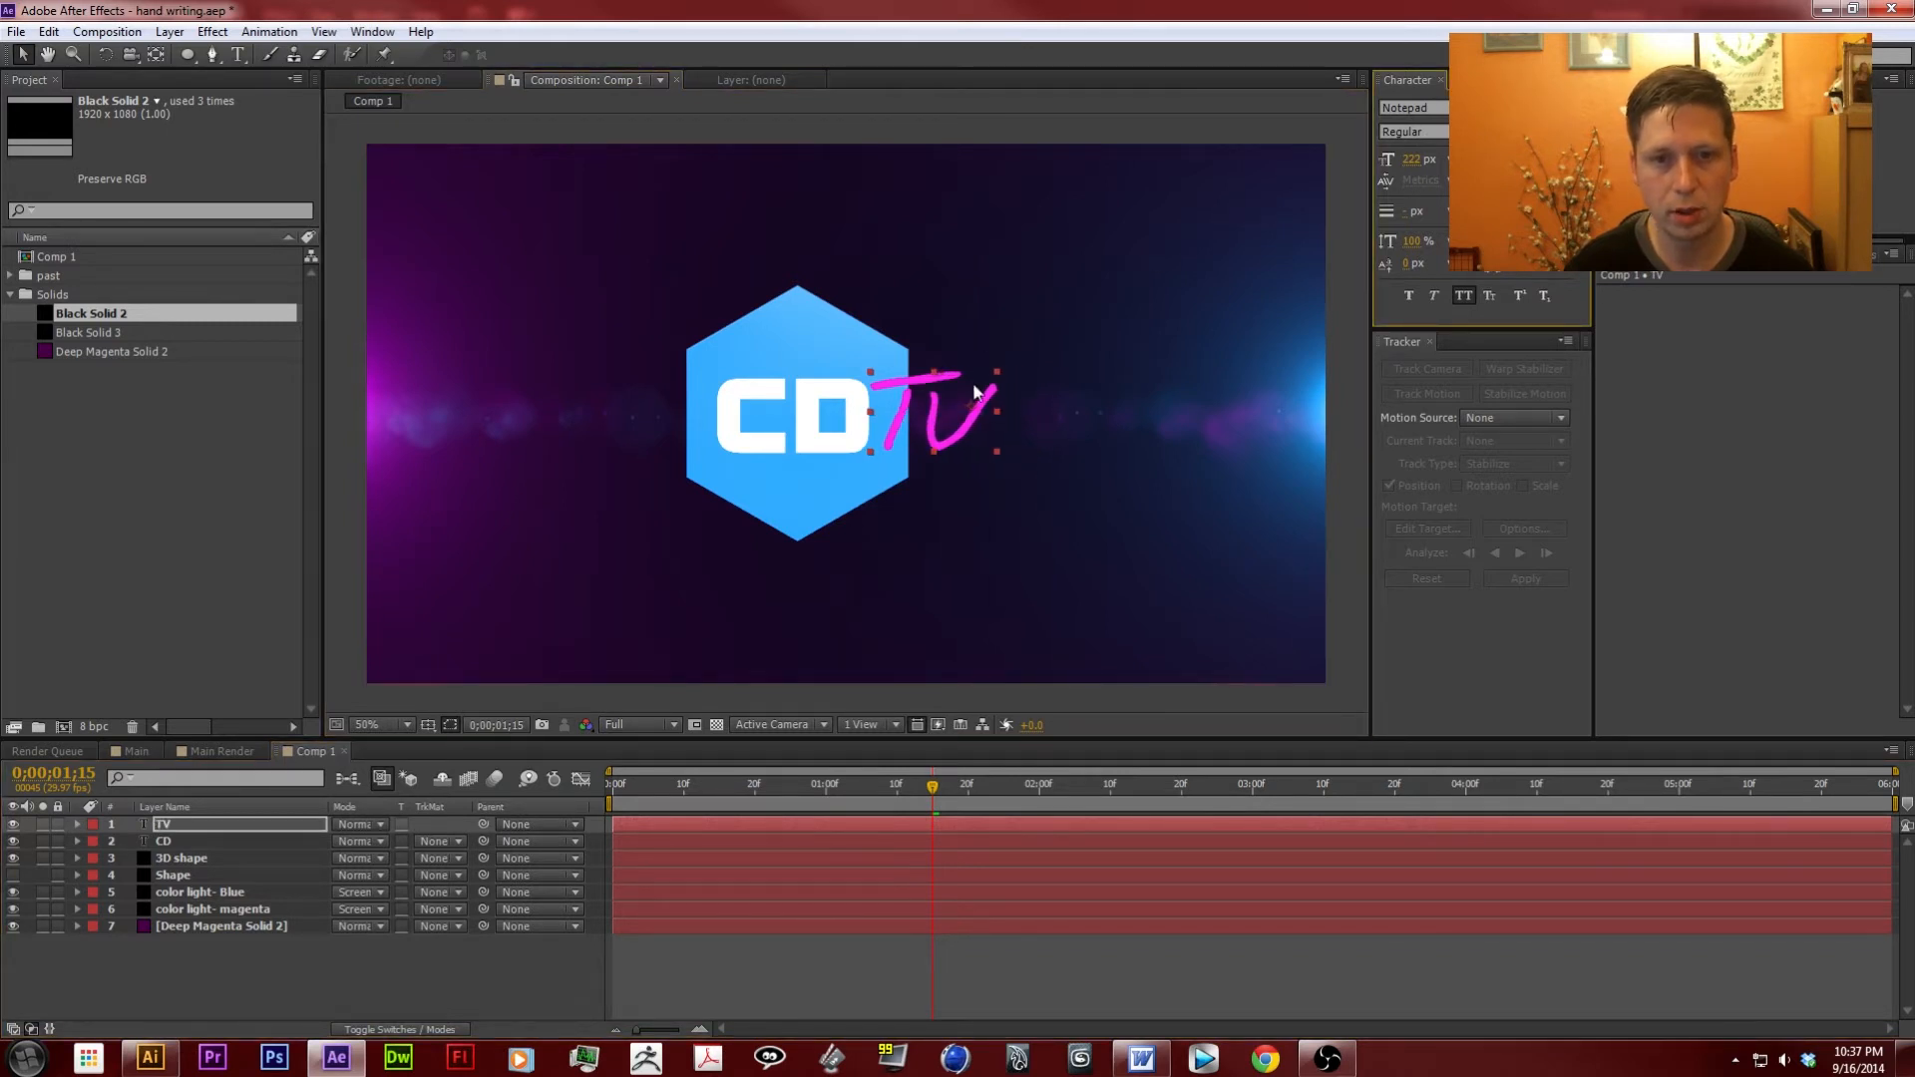
pyautogui.moveTo(924, 387); pyautogui.dragTo(927, 390)
pyautogui.click(806, 508)
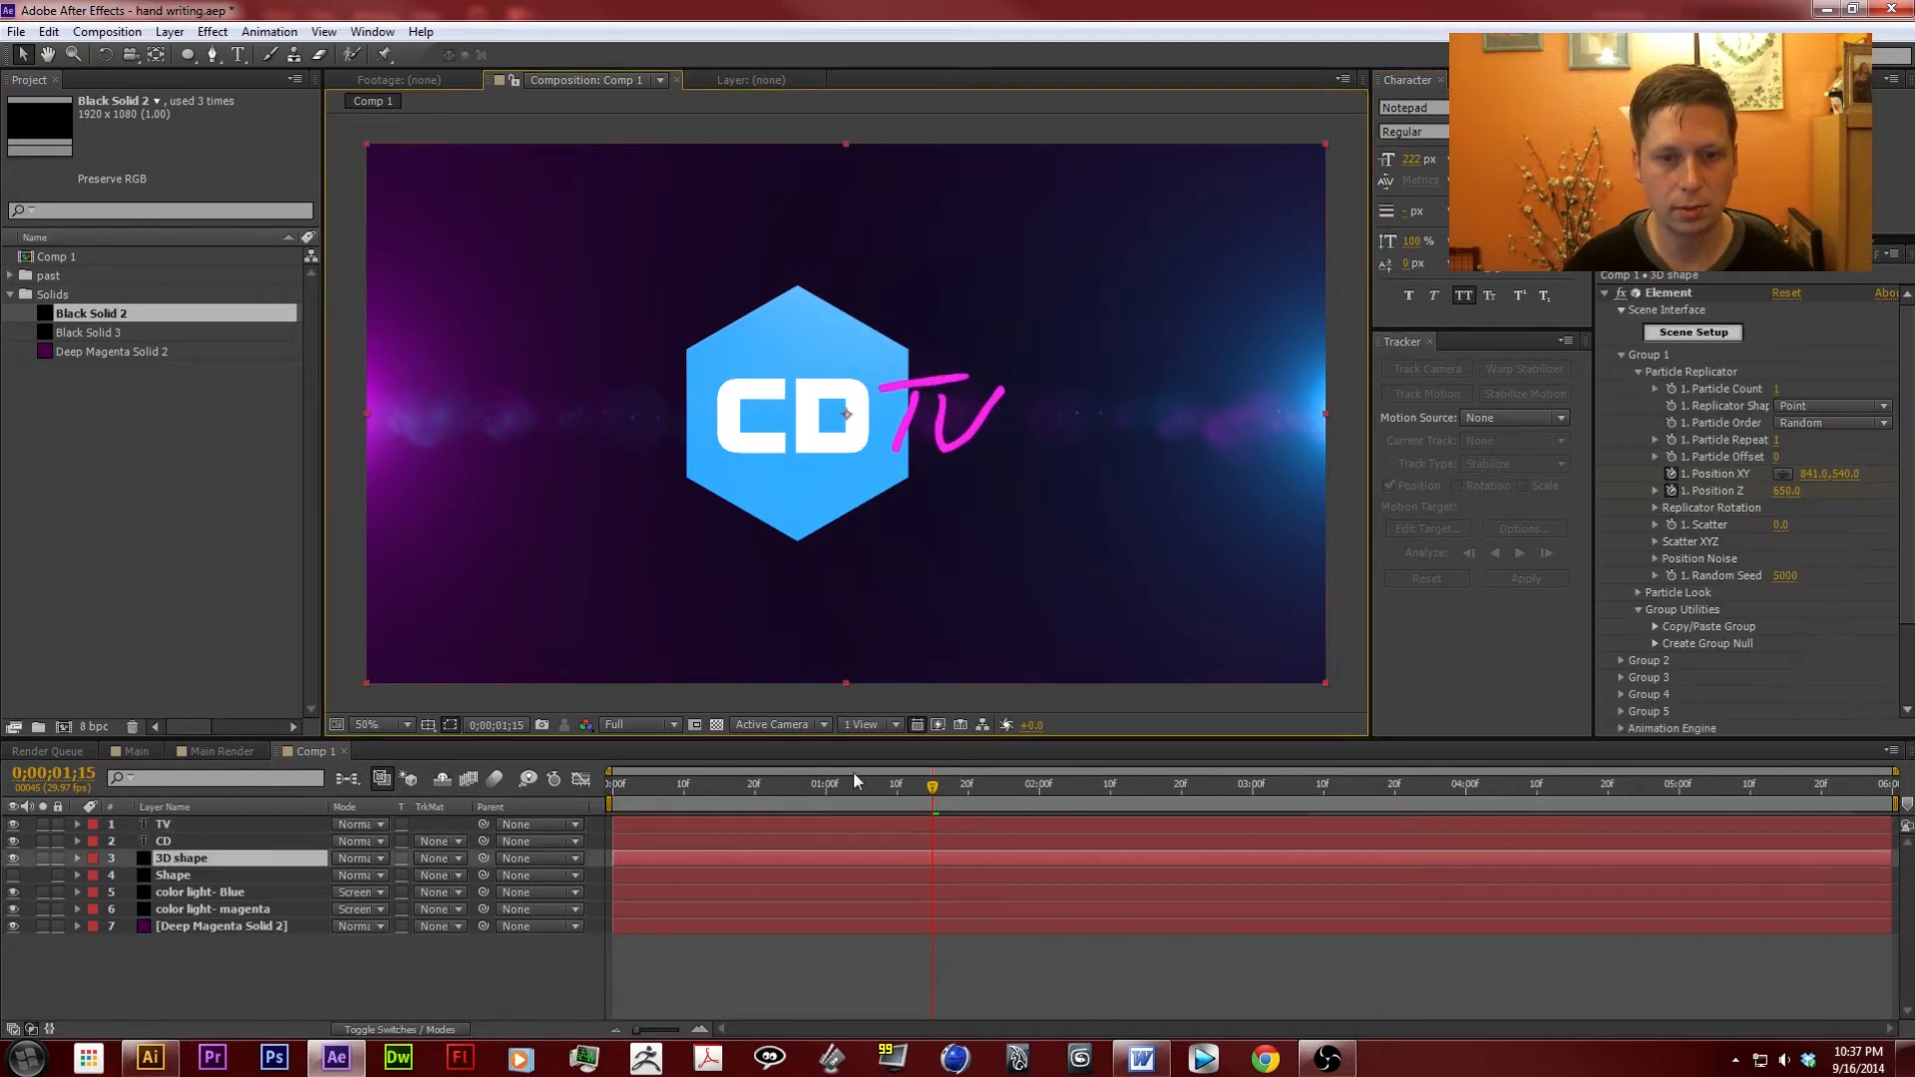
# Scrub from the opening frames to 0;00;01;26 to check the title over the spinning hexagon, and show the effects library.
pyautogui.moveTo(641, 785); pyautogui.dragTo(483, 756)
pyautogui.moveTo(703, 786); pyautogui.dragTo(1015, 810)
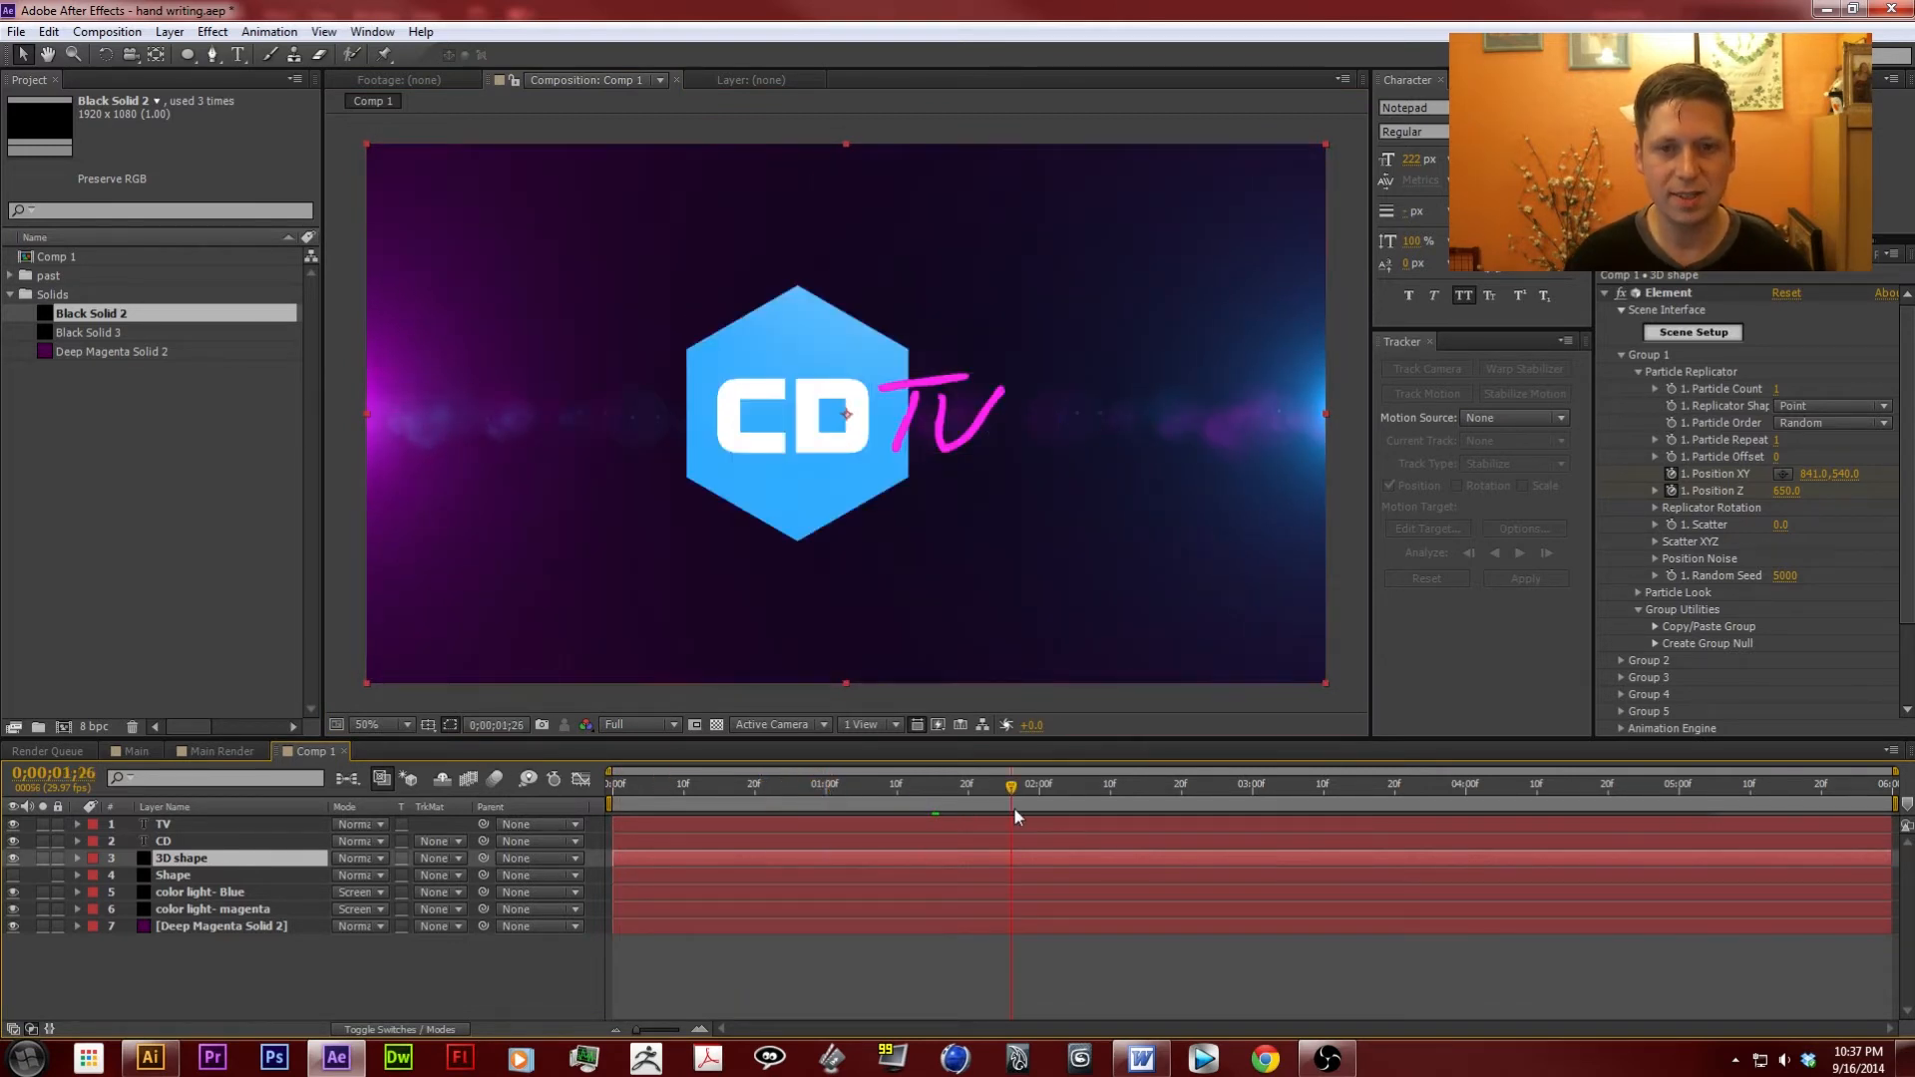
pyautogui.click(1344, 445)
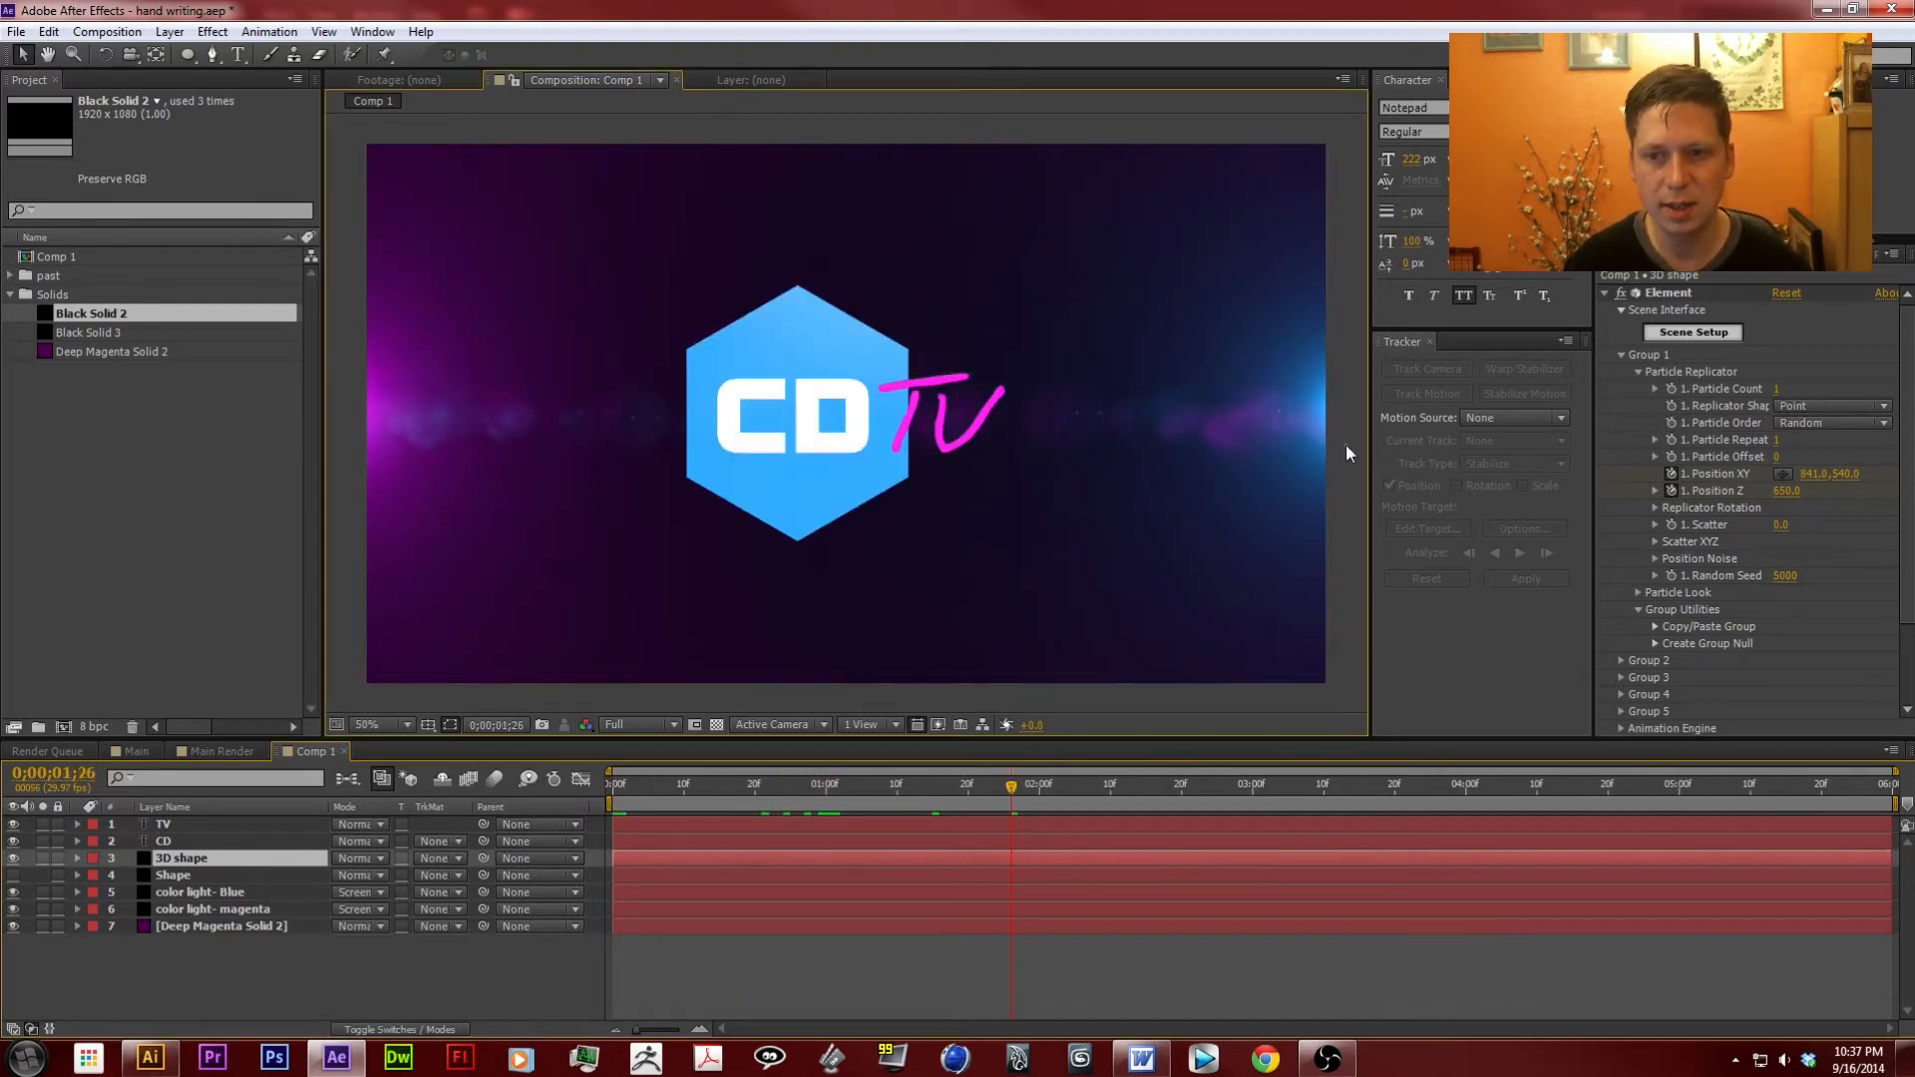
pyautogui.click(1830, 260)
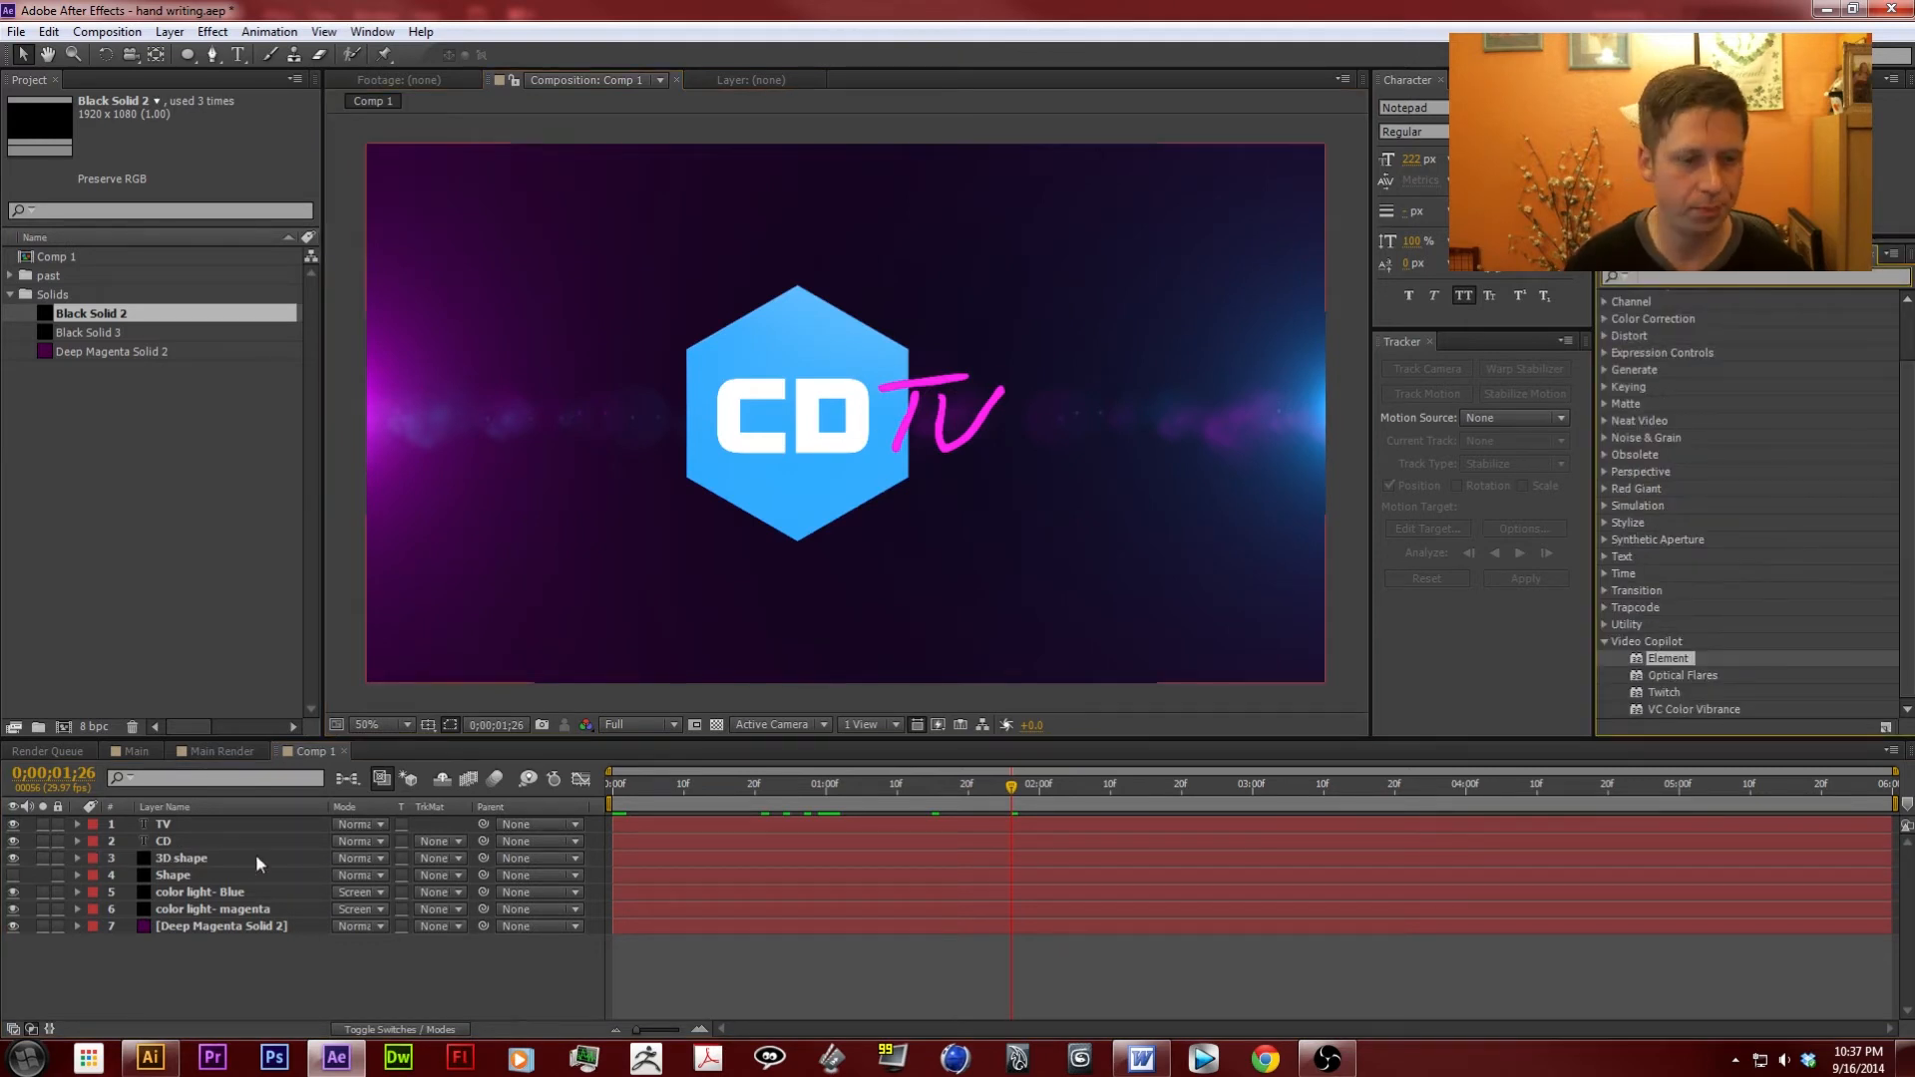
# Draw an open Pen mask path on the CD layer tracing the C, dipping below the letters, and tracing round the D.
pyautogui.click(165, 843)
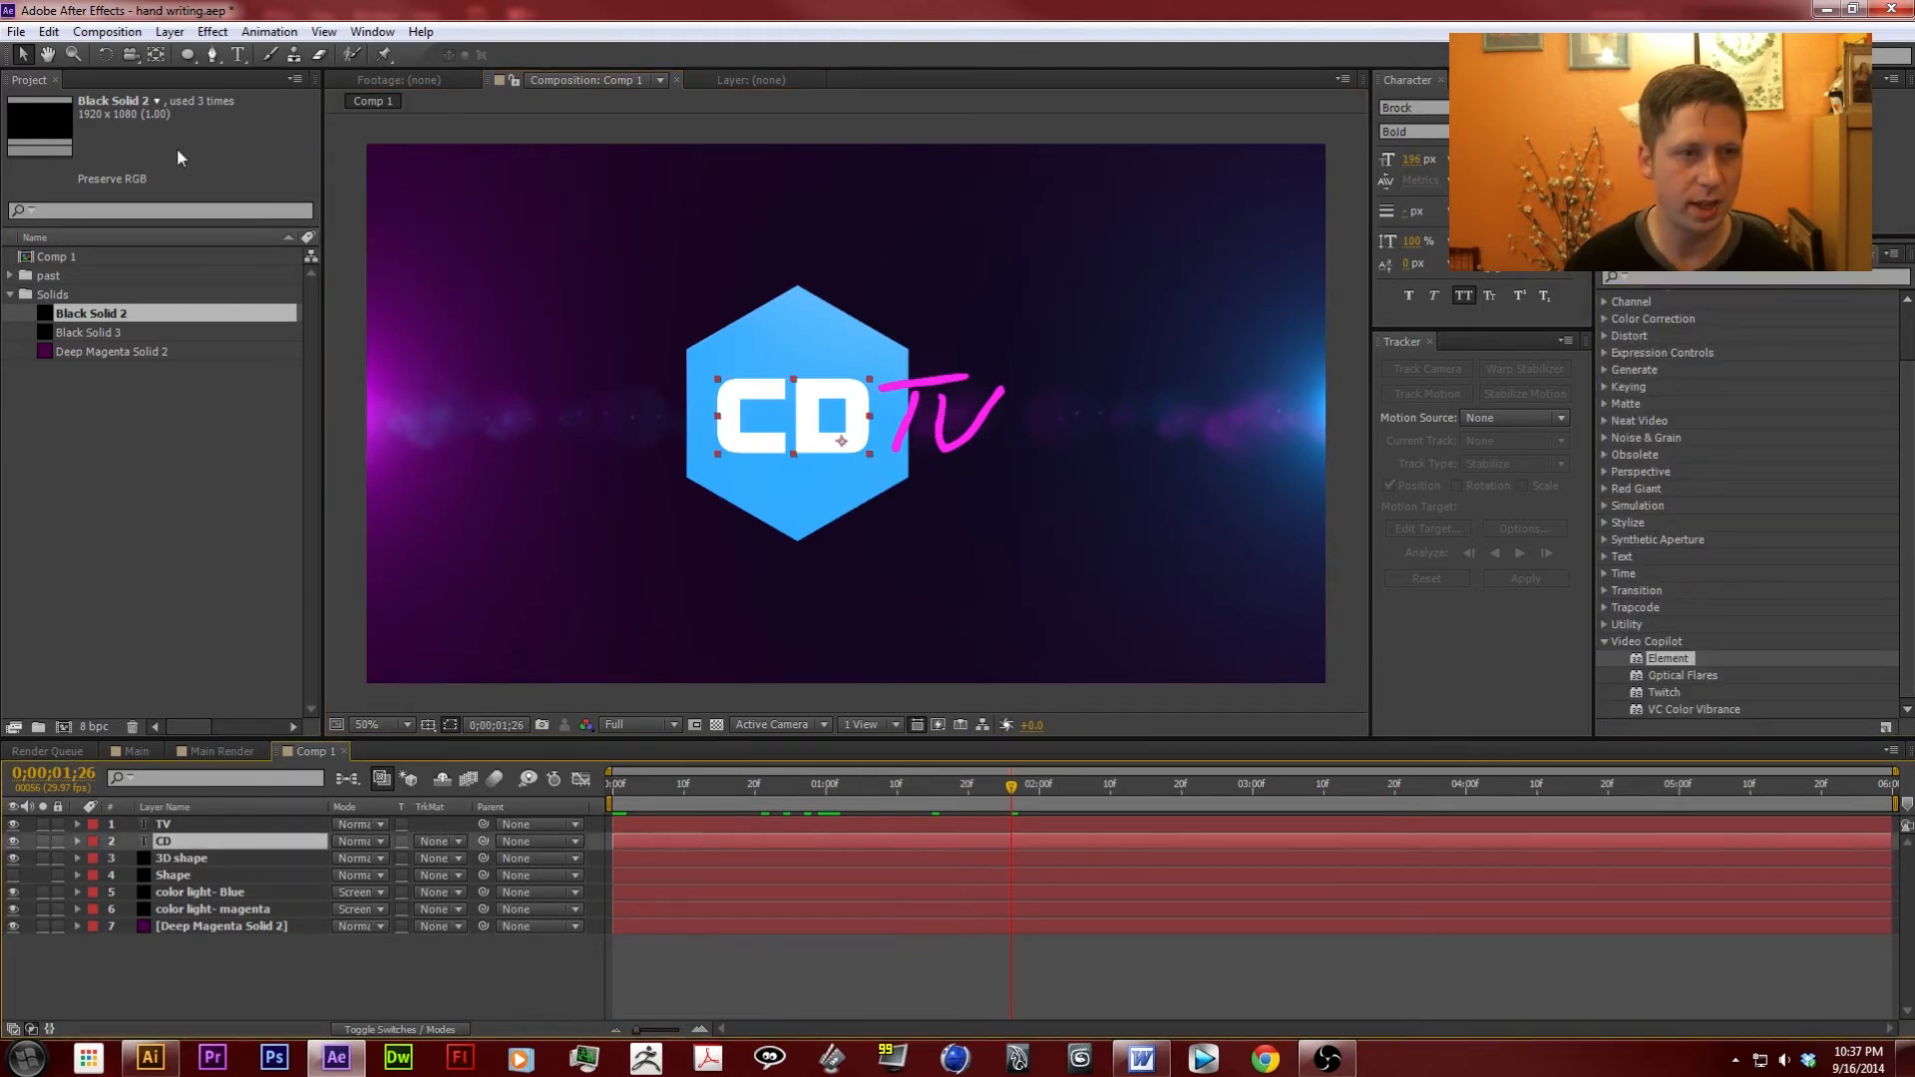
pyautogui.click(73, 54)
pyautogui.moveTo(659, 335); pyautogui.dragTo(963, 506)
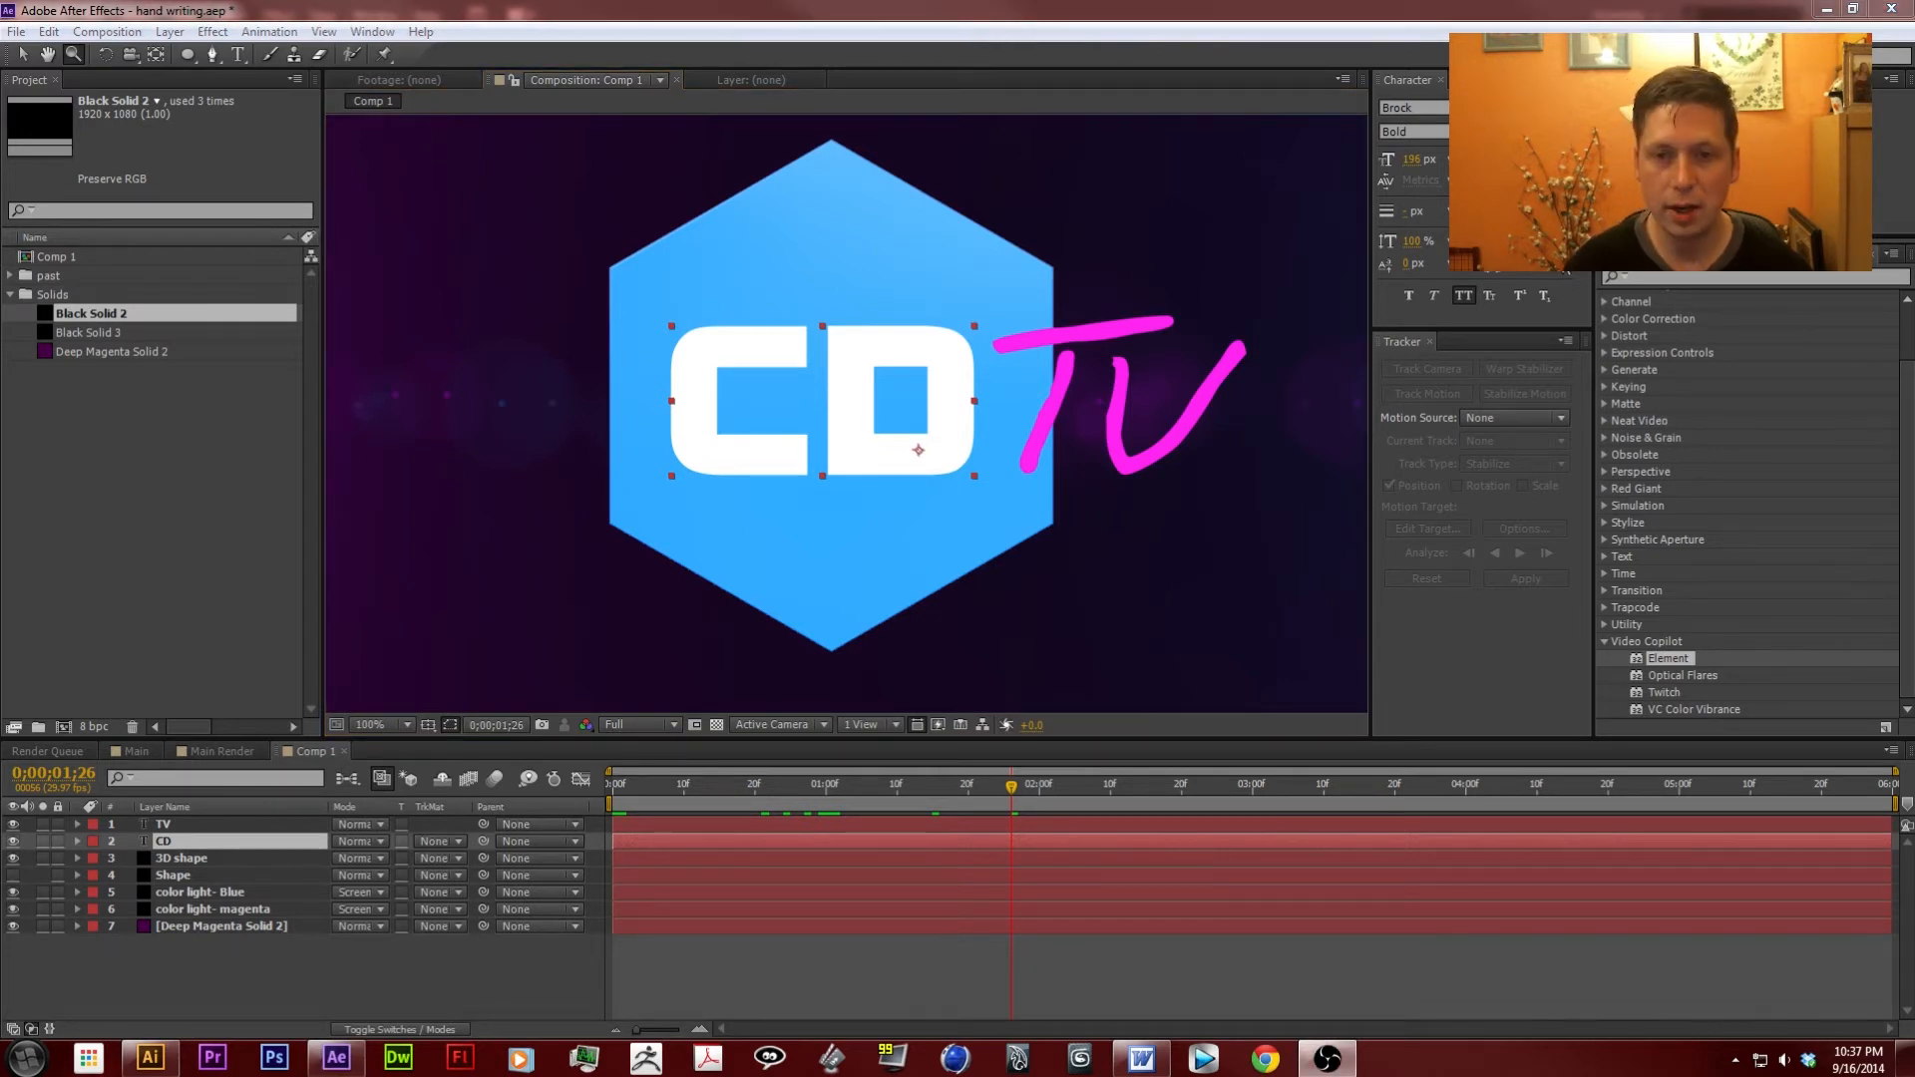
pyautogui.click(212, 55)
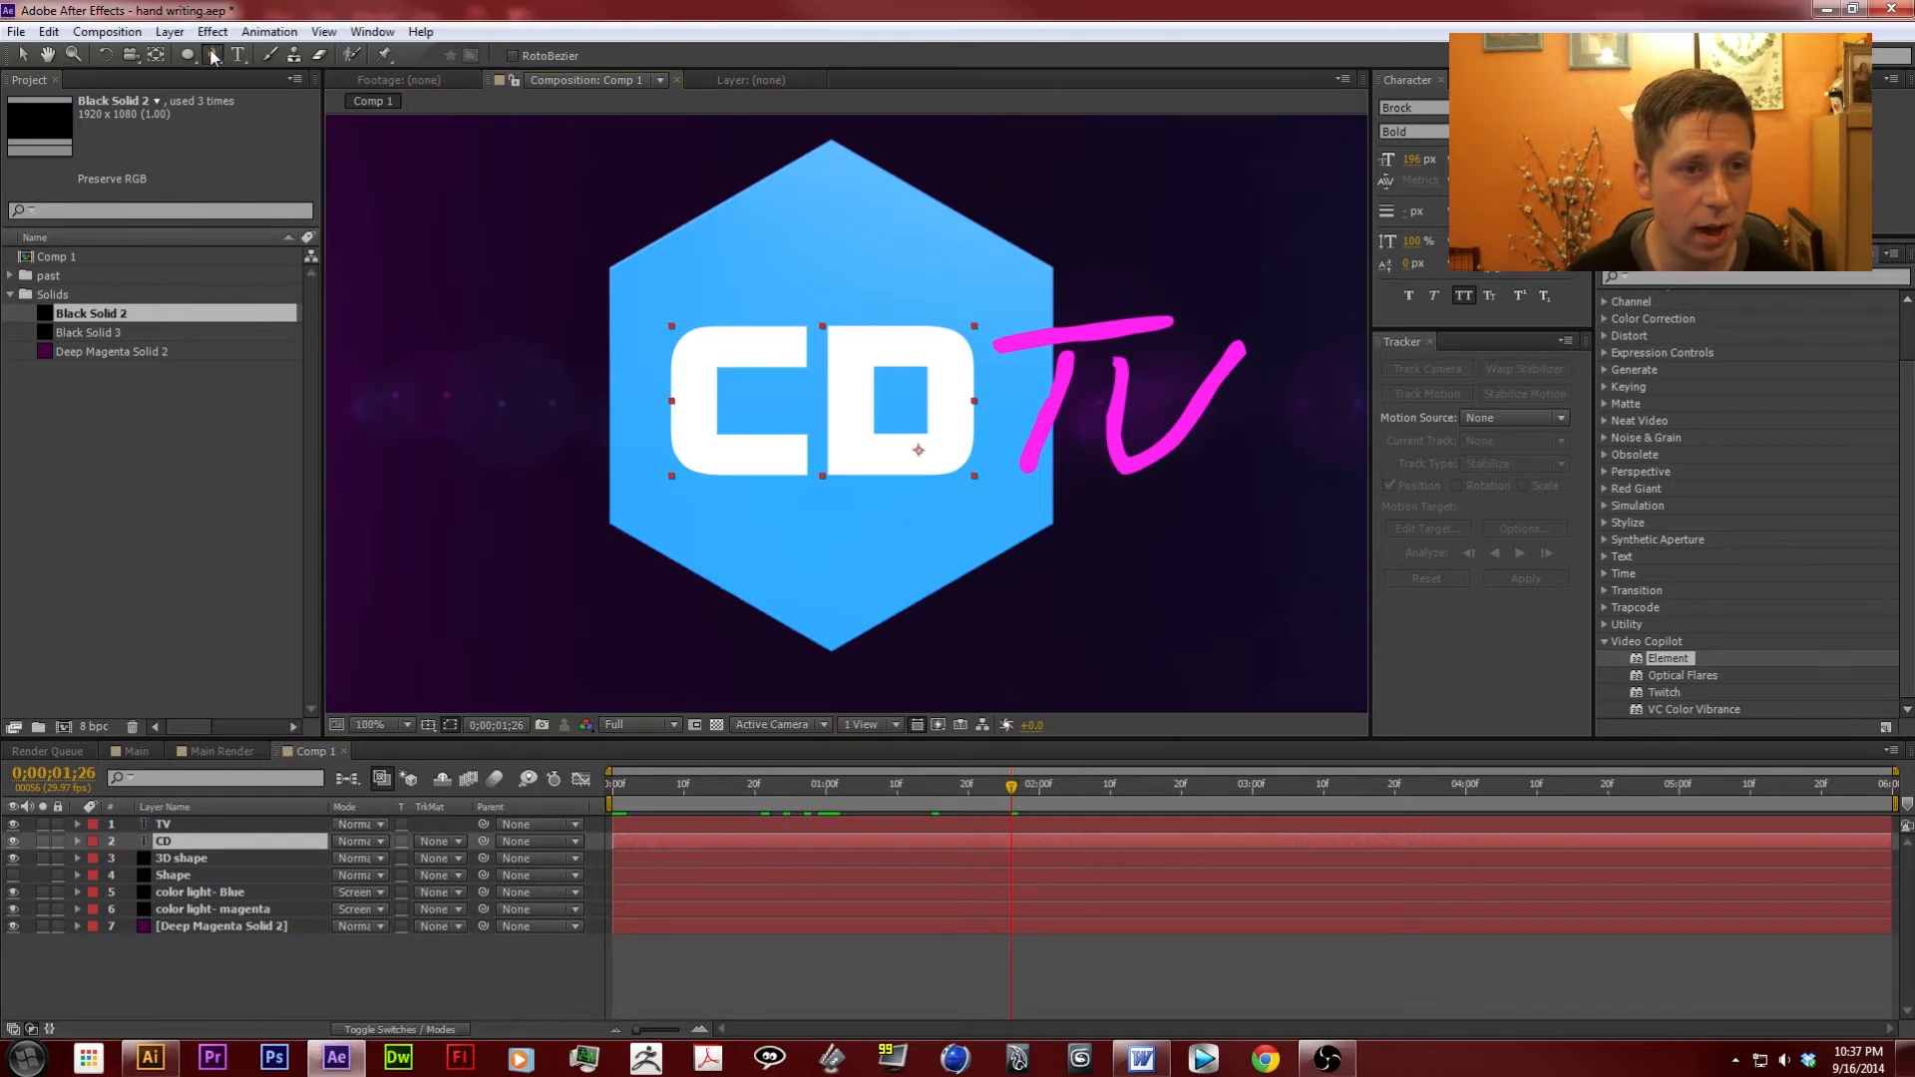
pyautogui.click(809, 347)
pyautogui.click(687, 348)
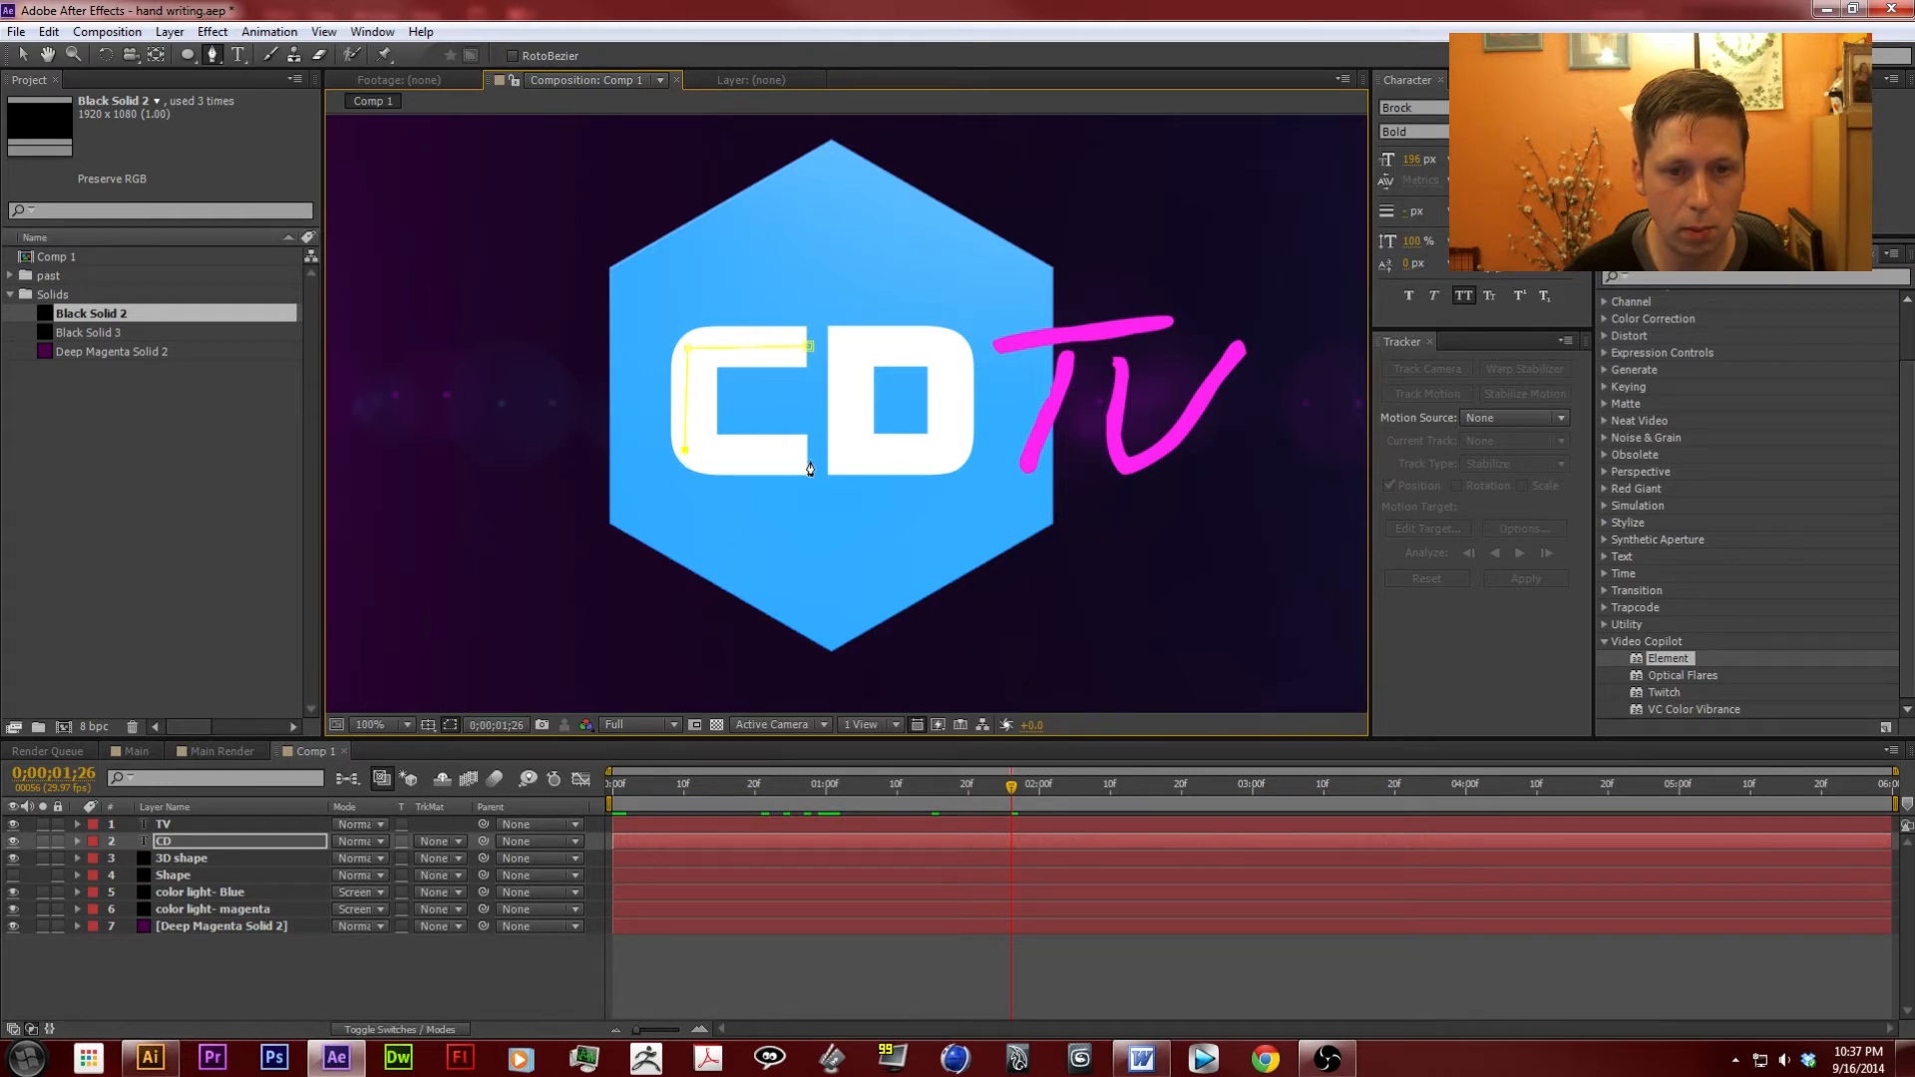
pyautogui.click(809, 494)
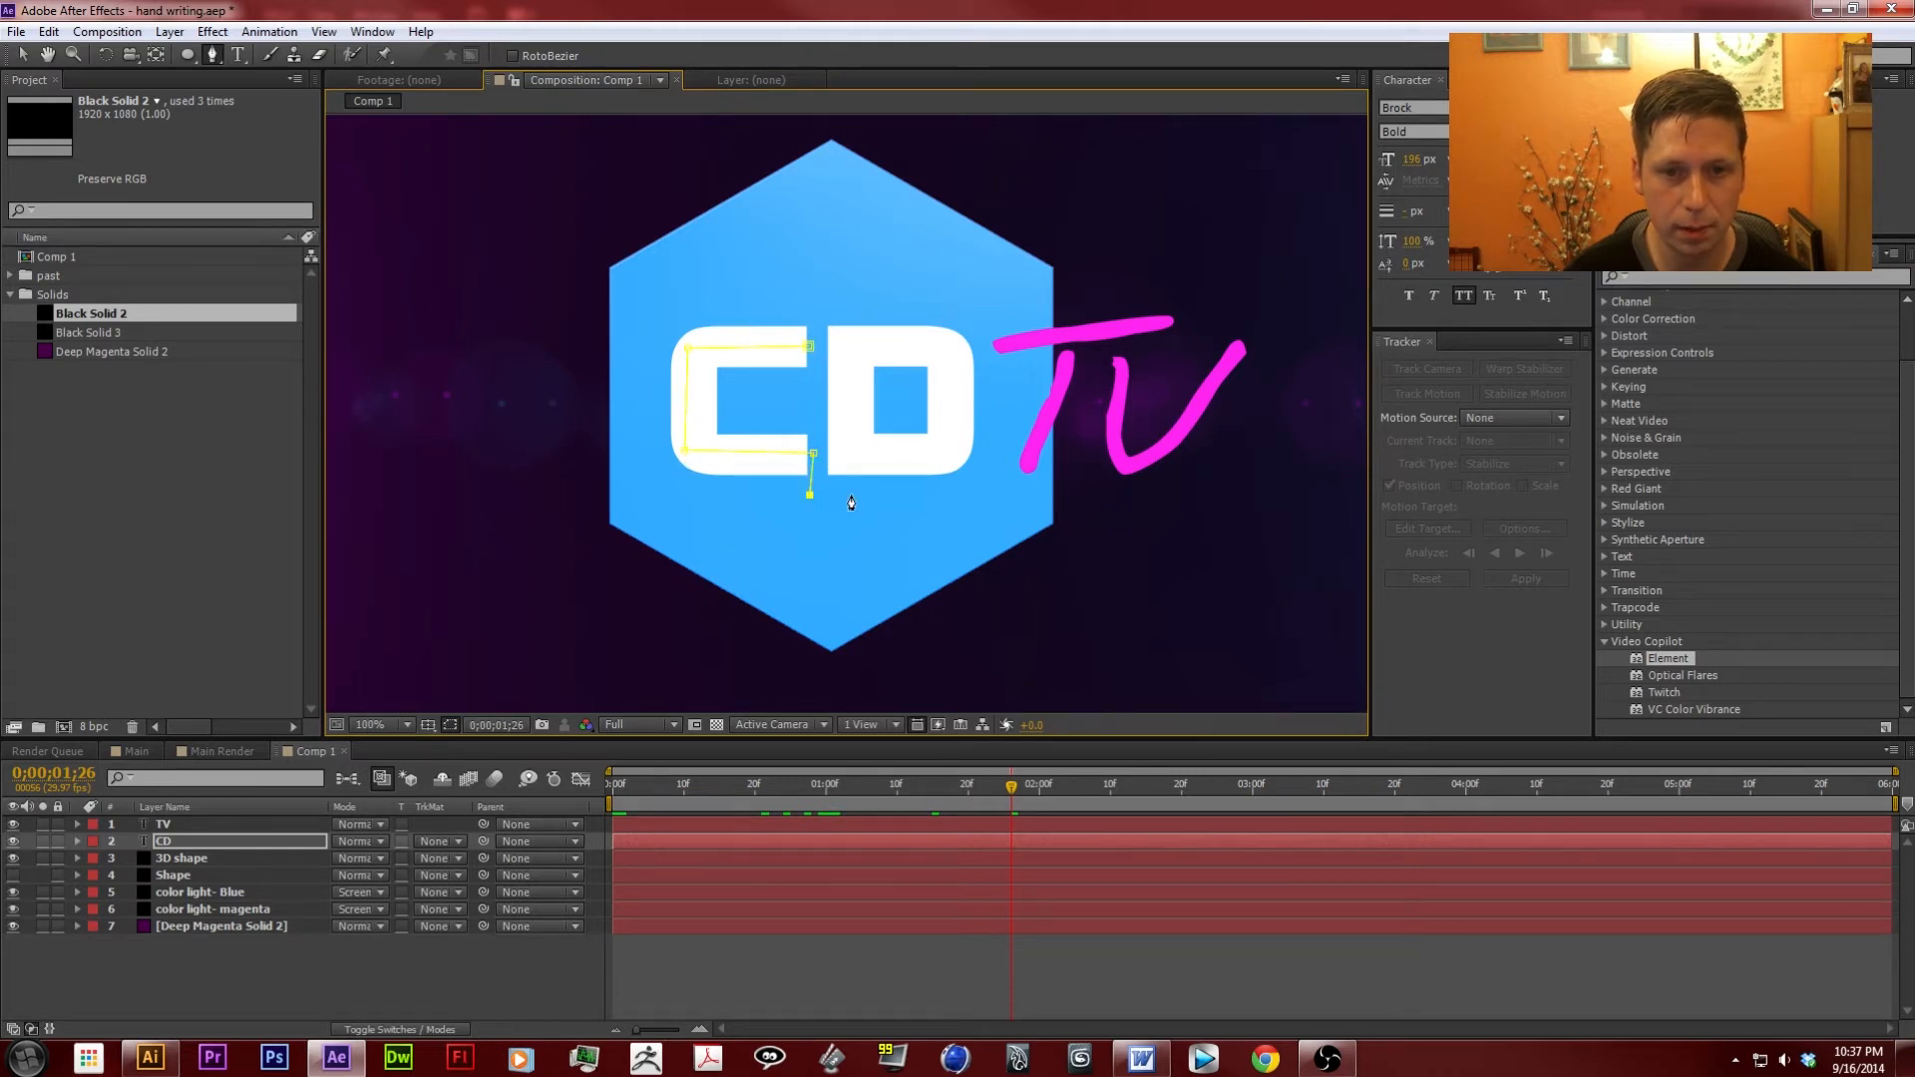
pyautogui.click(850, 496)
pyautogui.click(844, 349)
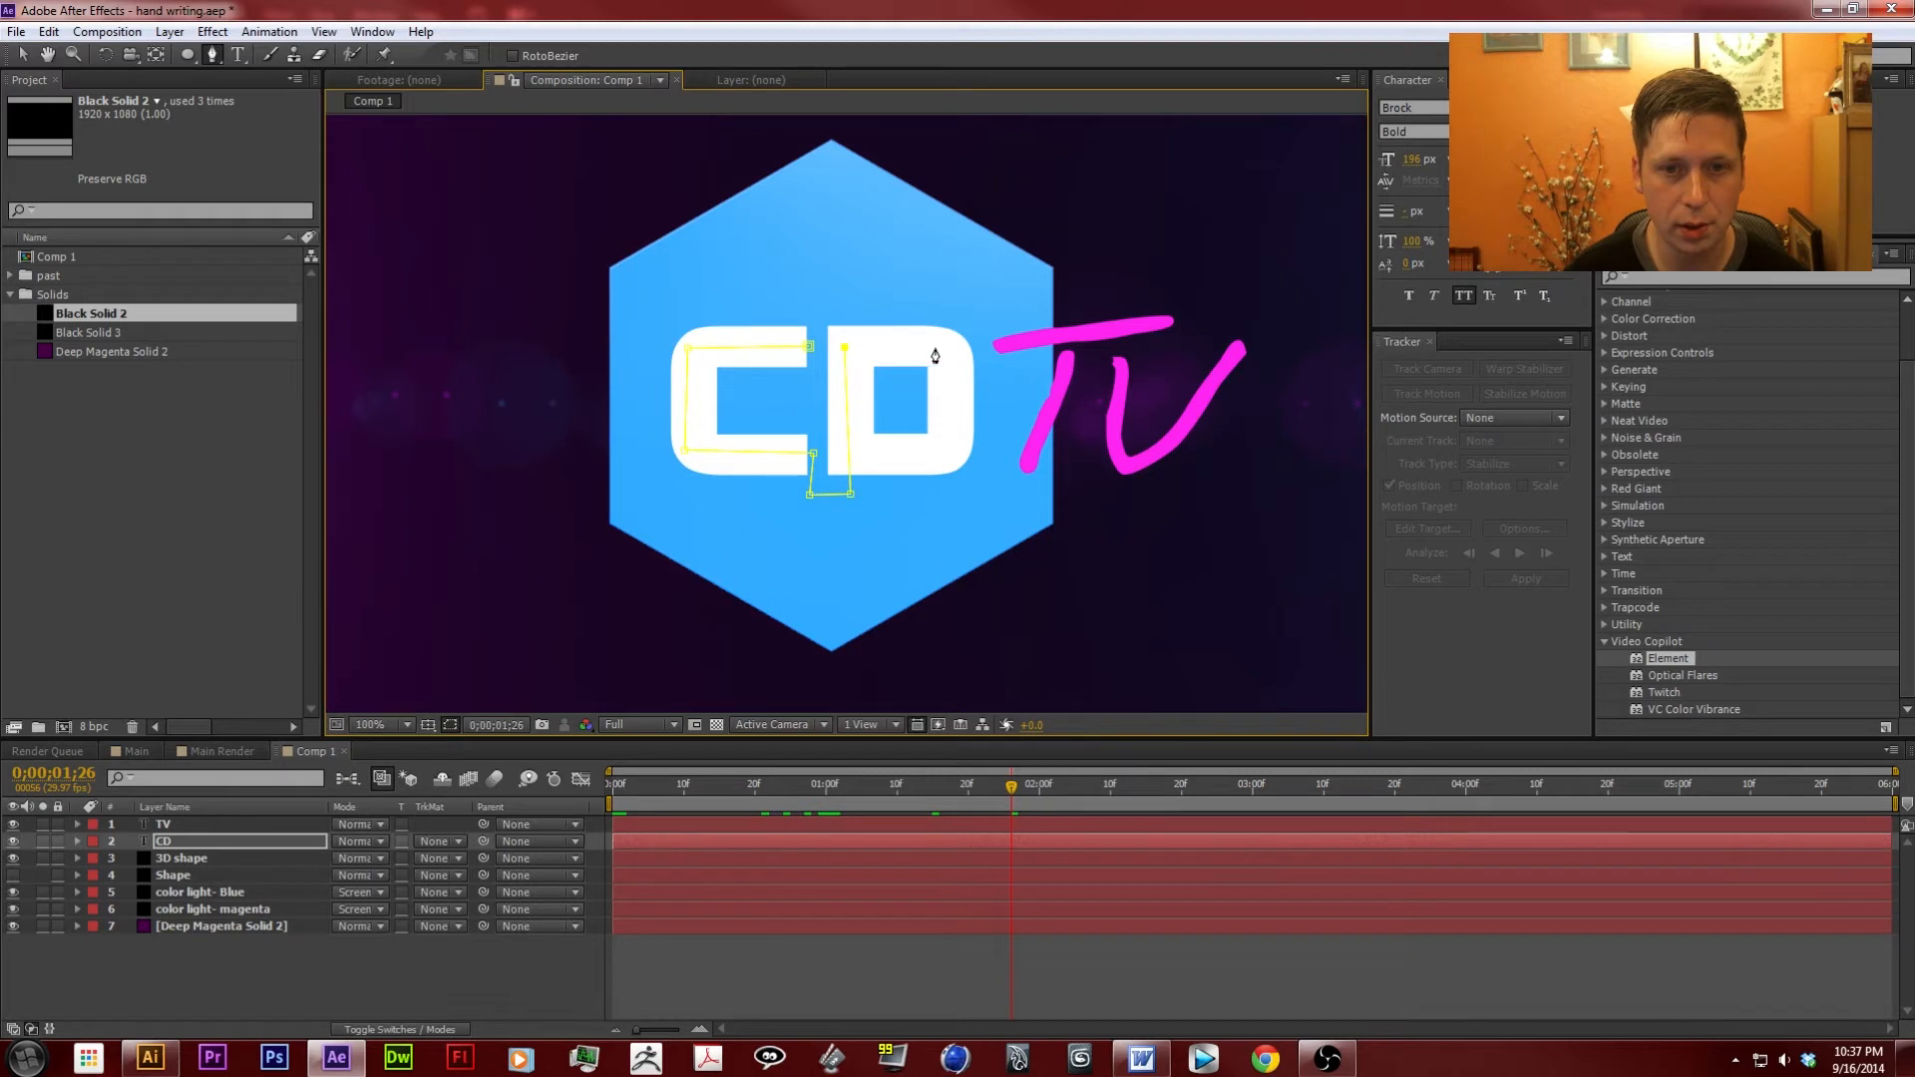
pyautogui.click(945, 454)
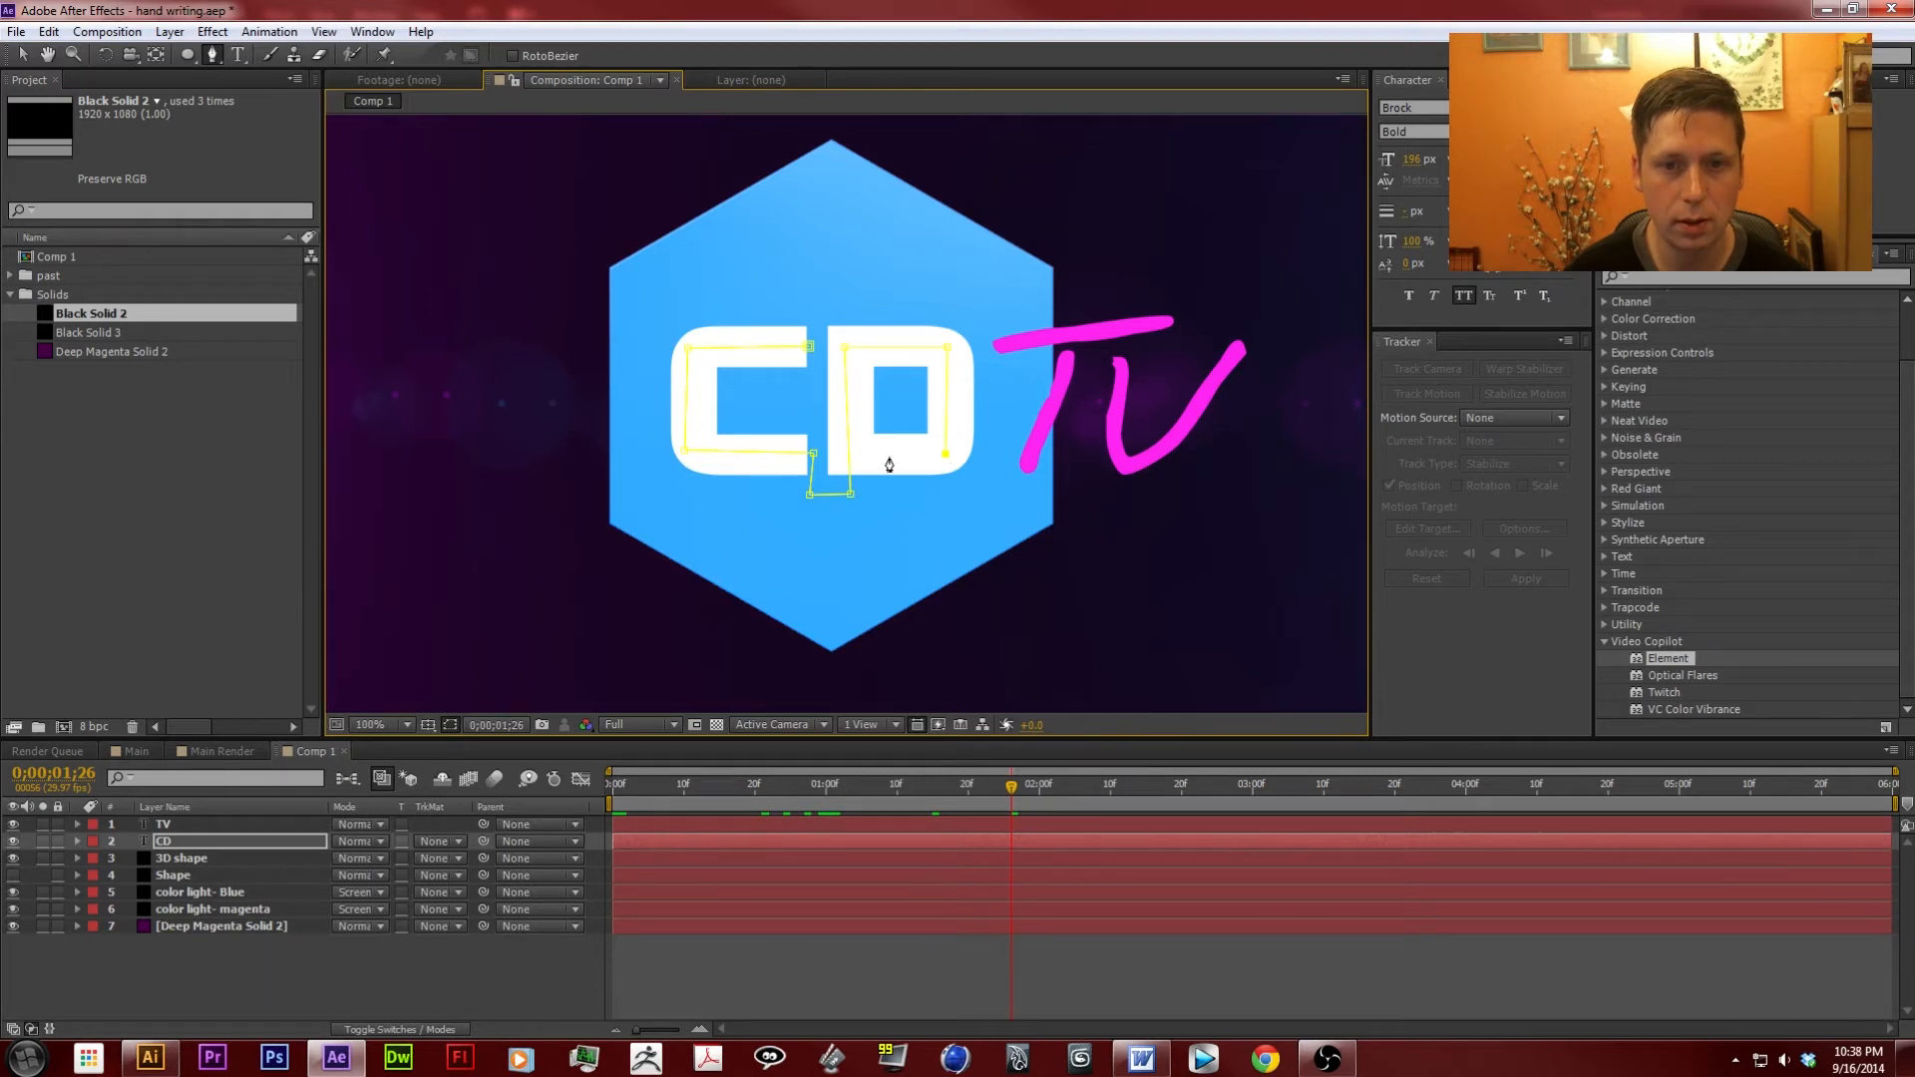
pyautogui.click(841, 461)
pyautogui.press('v')
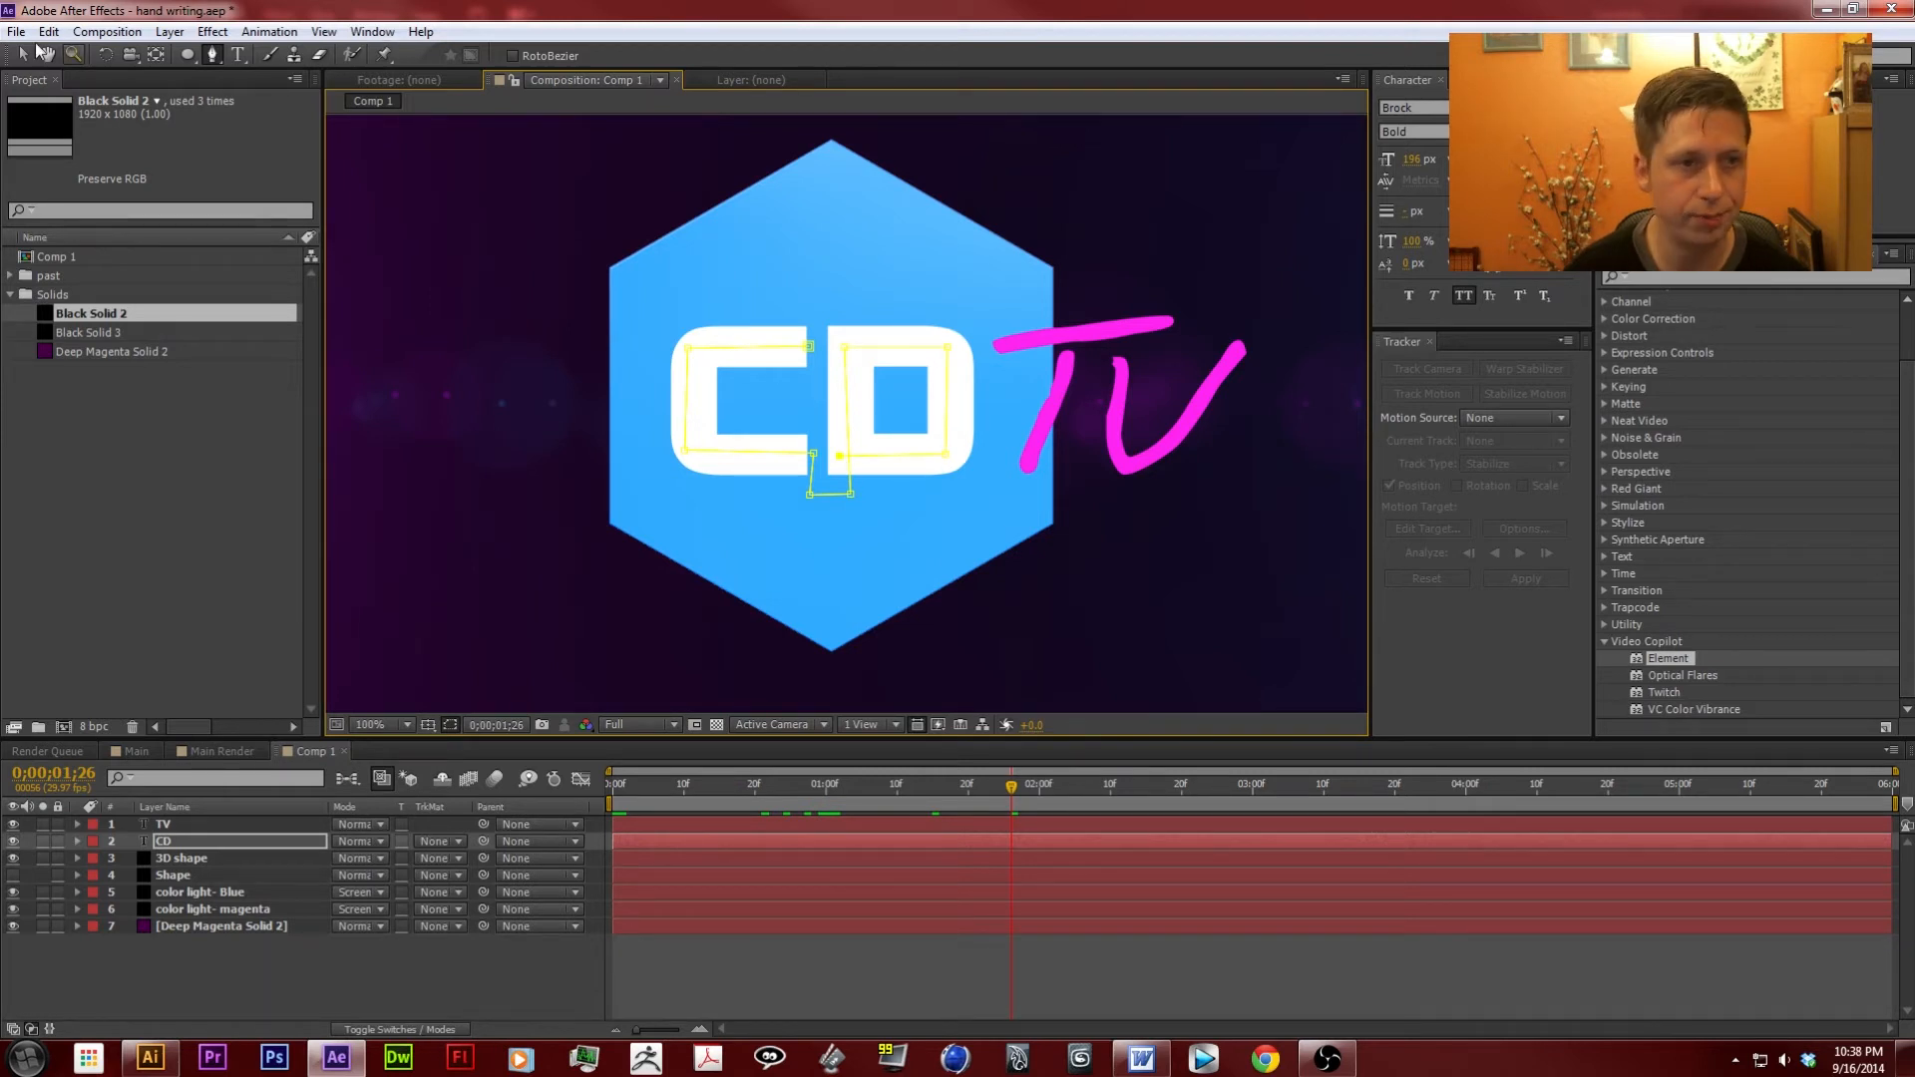
# Find the Stroke effect in the effects library and apply it to the CD layer.
pyautogui.click(1756, 279)
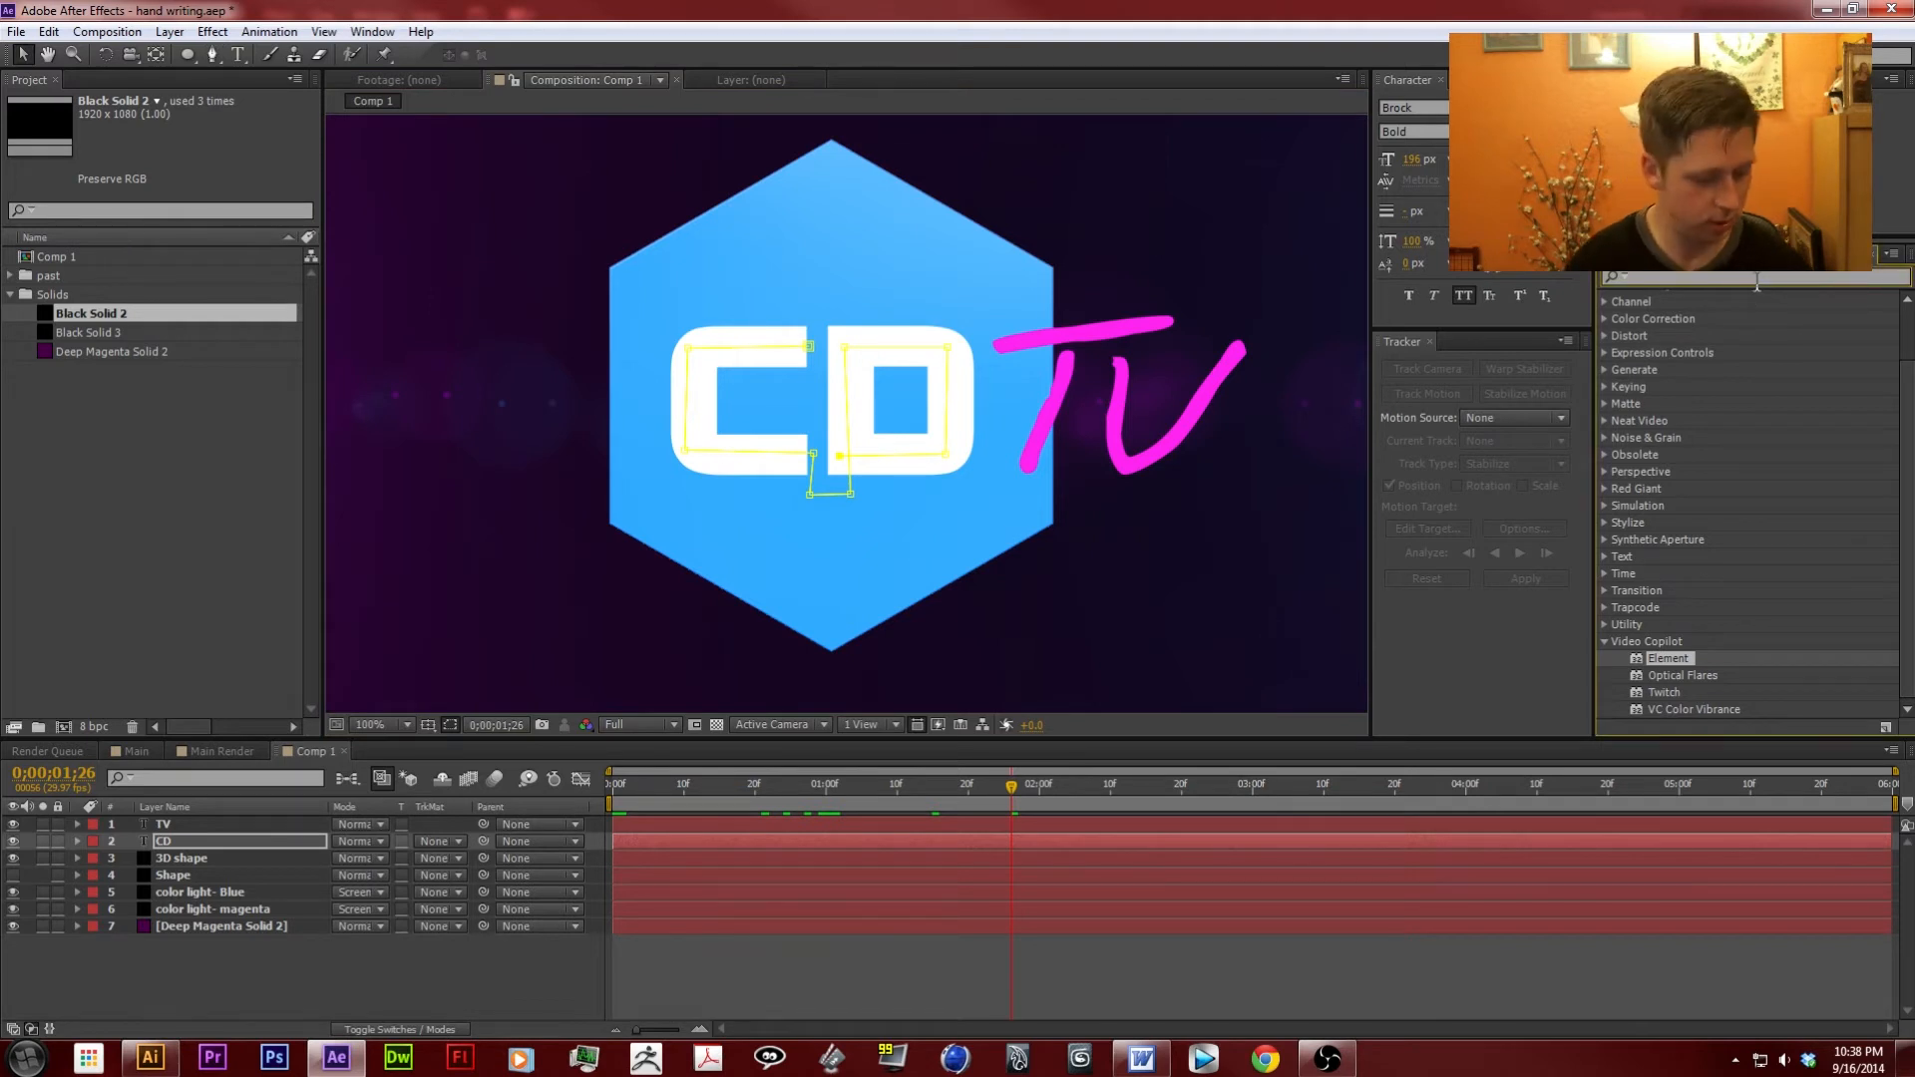
pyautogui.write('srtok')
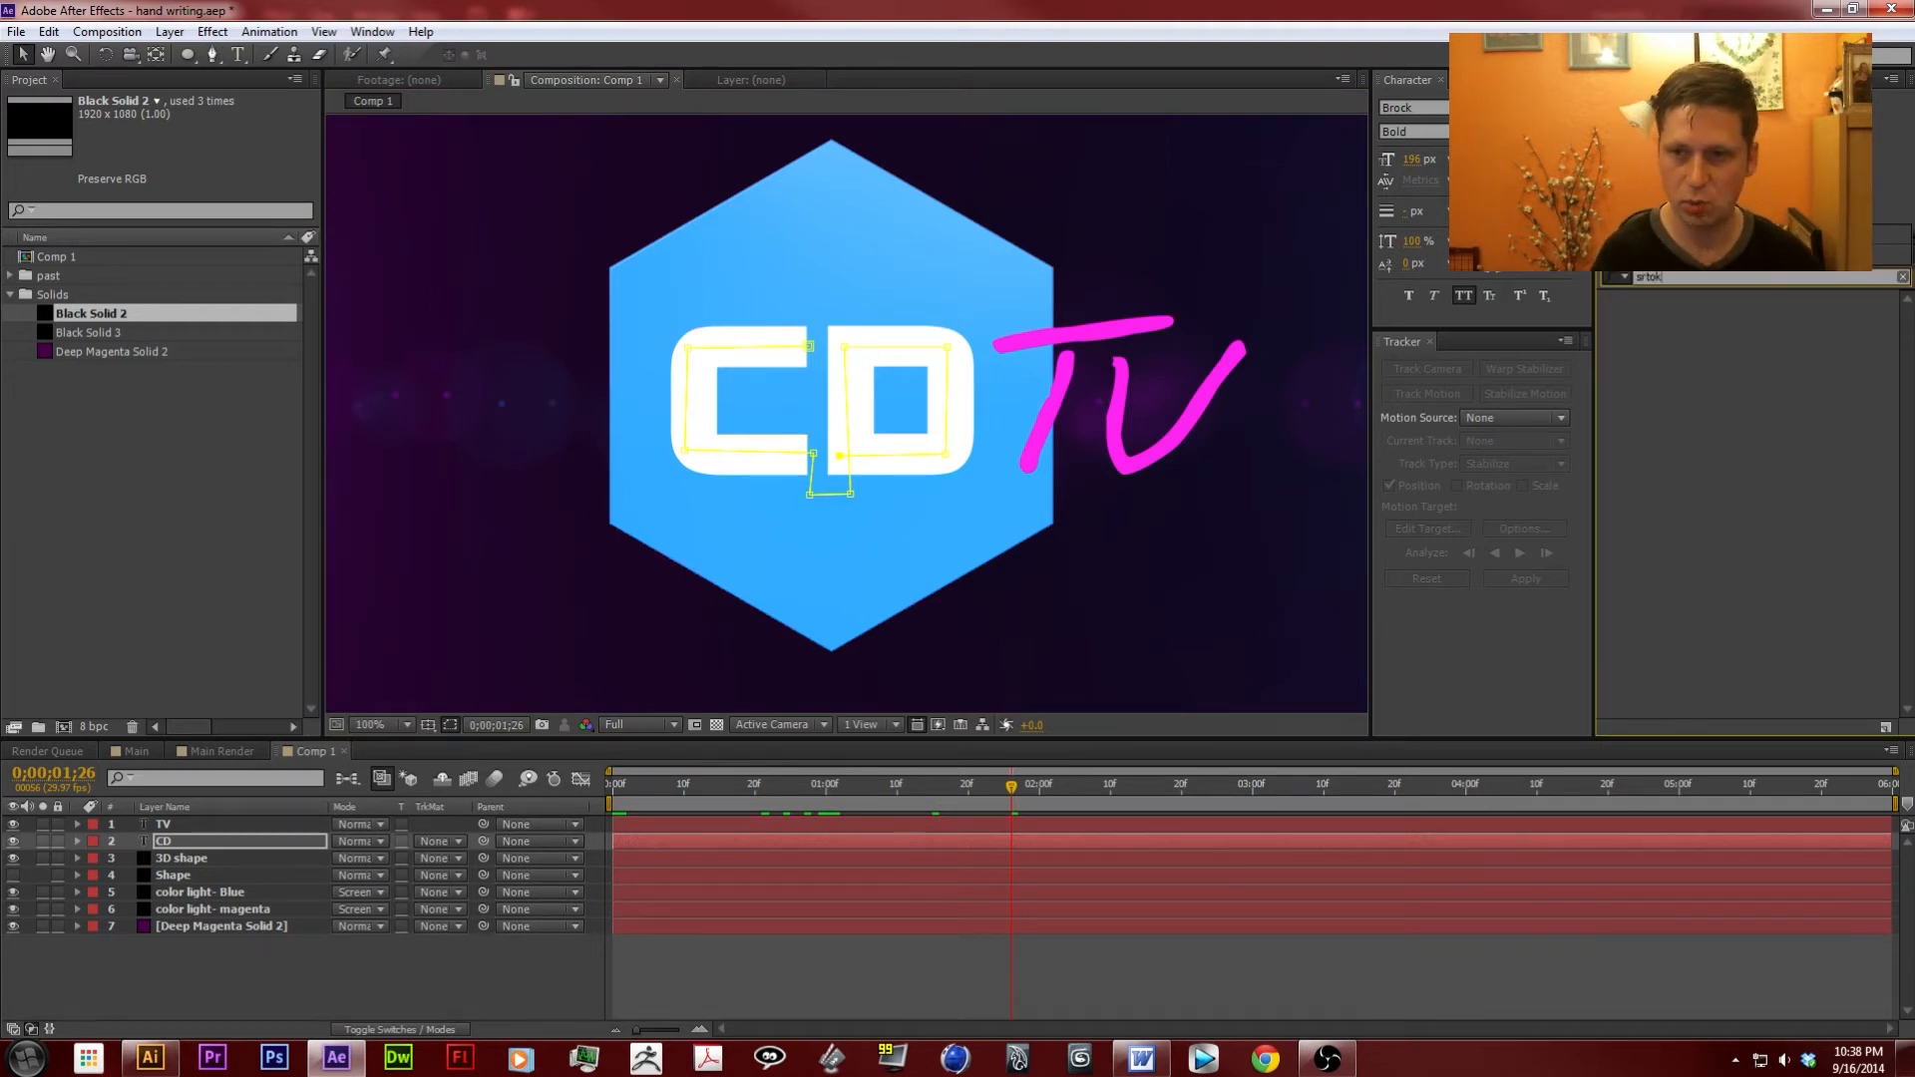
pyautogui.press('BackSpace')
pyautogui.press('BackSpace')
pyautogui.press('BackSpace')
pyautogui.write('troke')
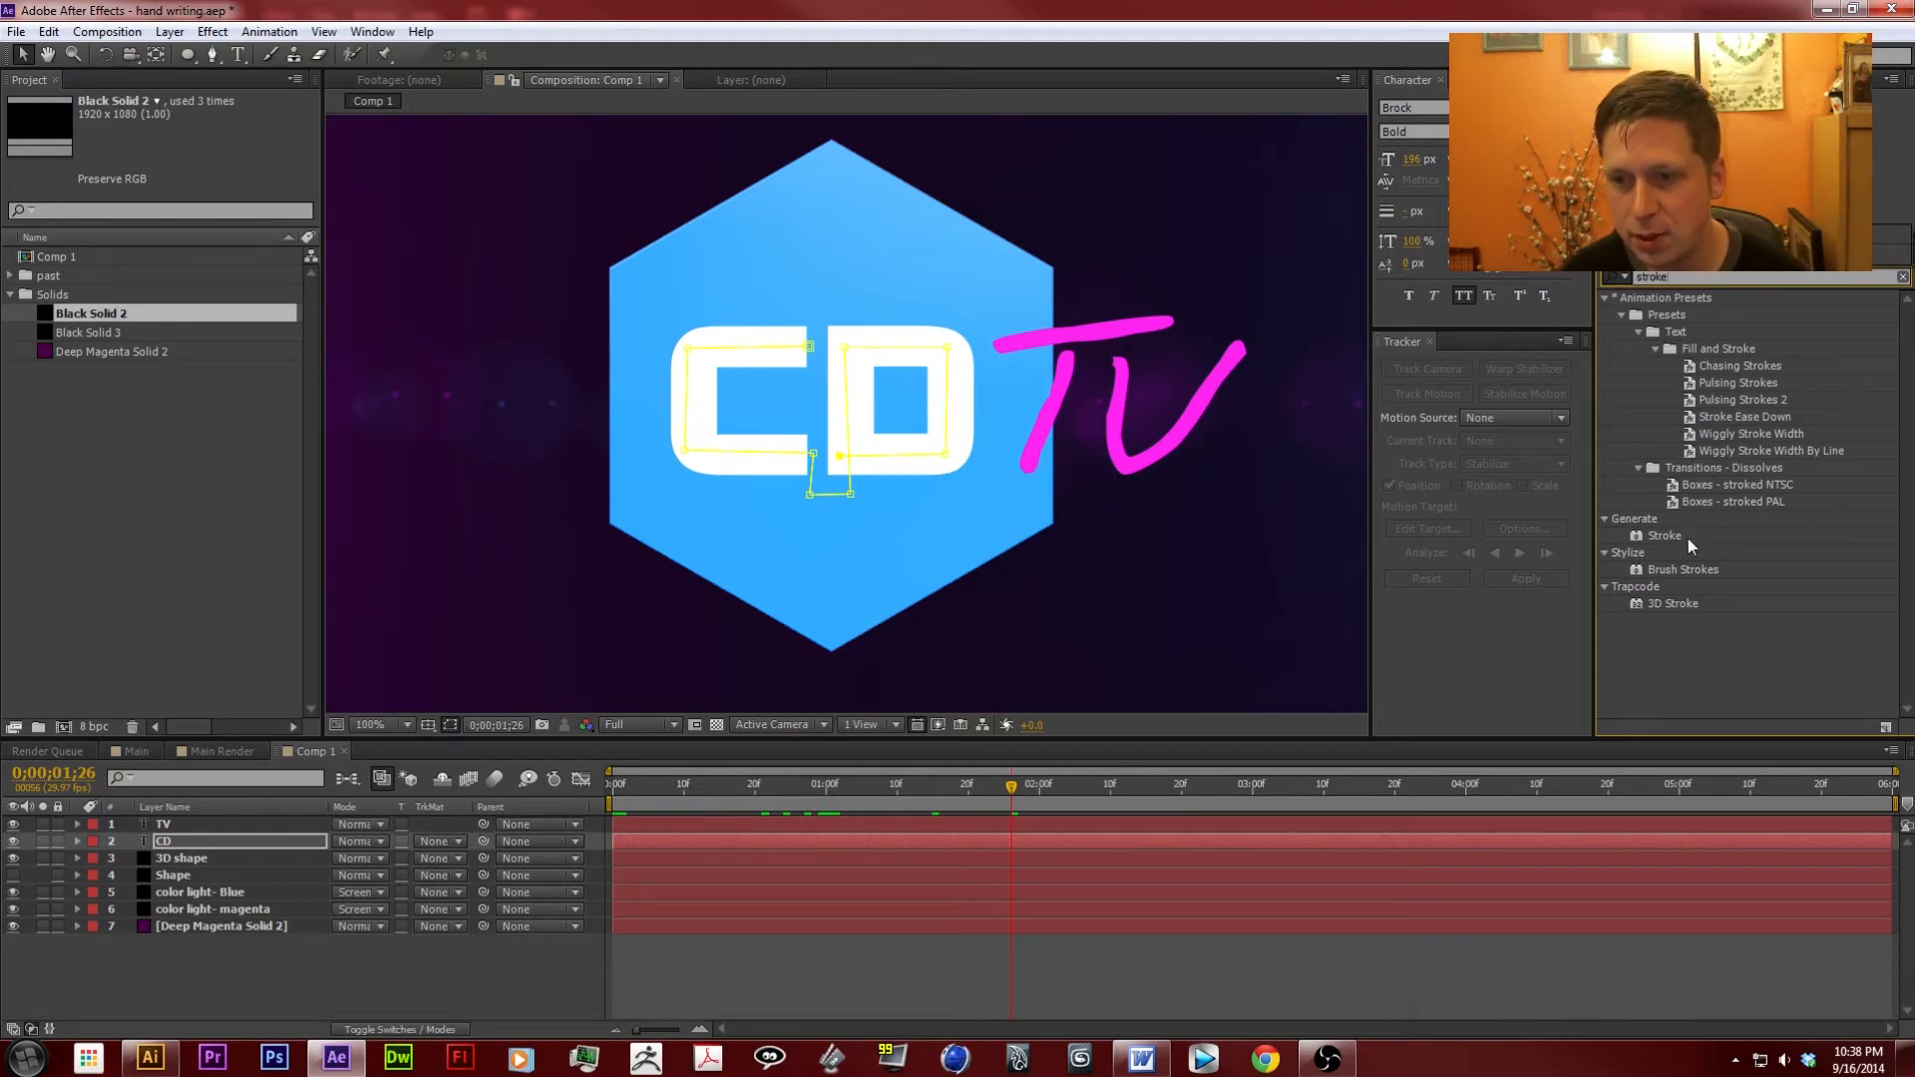
pyautogui.click(1676, 538)
pyautogui.moveTo(1675, 538)
pyautogui.mouseDown()
pyautogui.moveTo(366, 984)
pyautogui.moveTo(221, 838)
pyautogui.mouseUp()
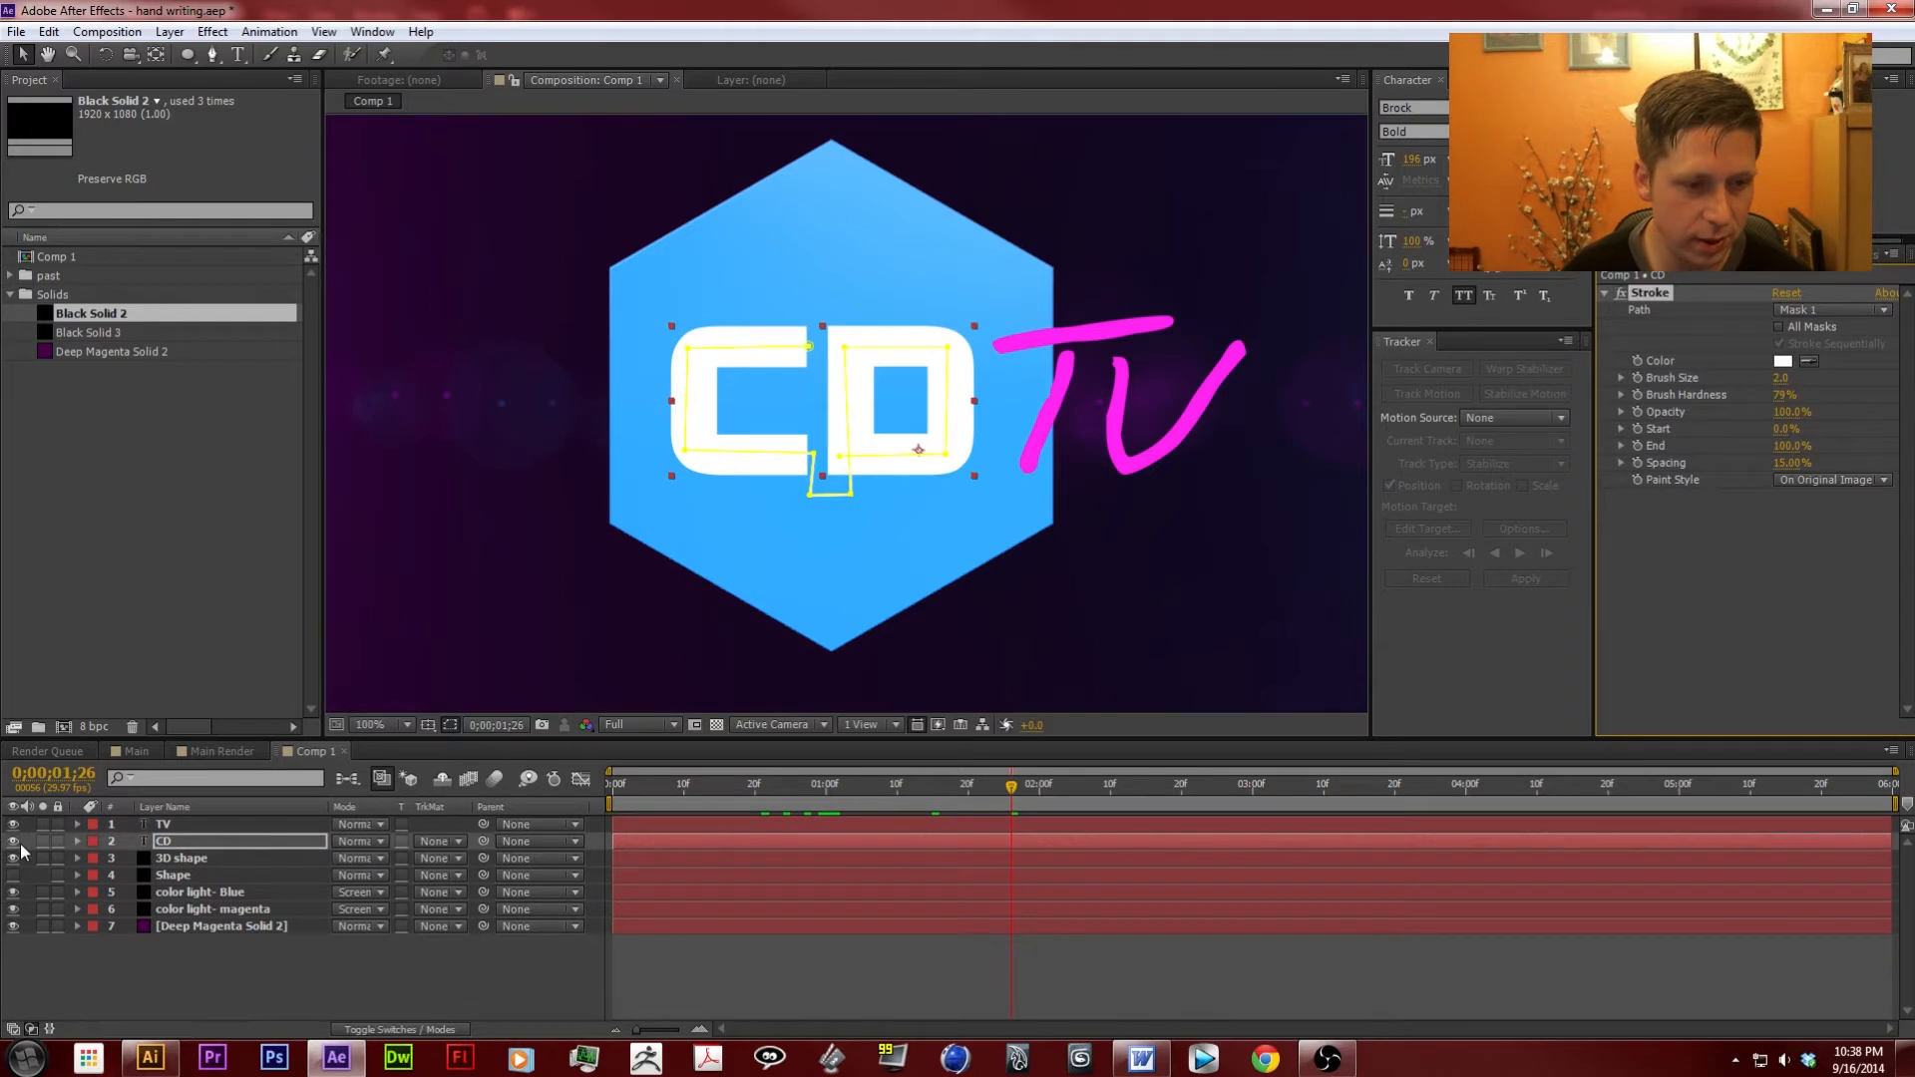
# Expand the CD layer's Stroke effect properties in the timeline and set the brush hardness to 100%.
pyautogui.click(76, 841)
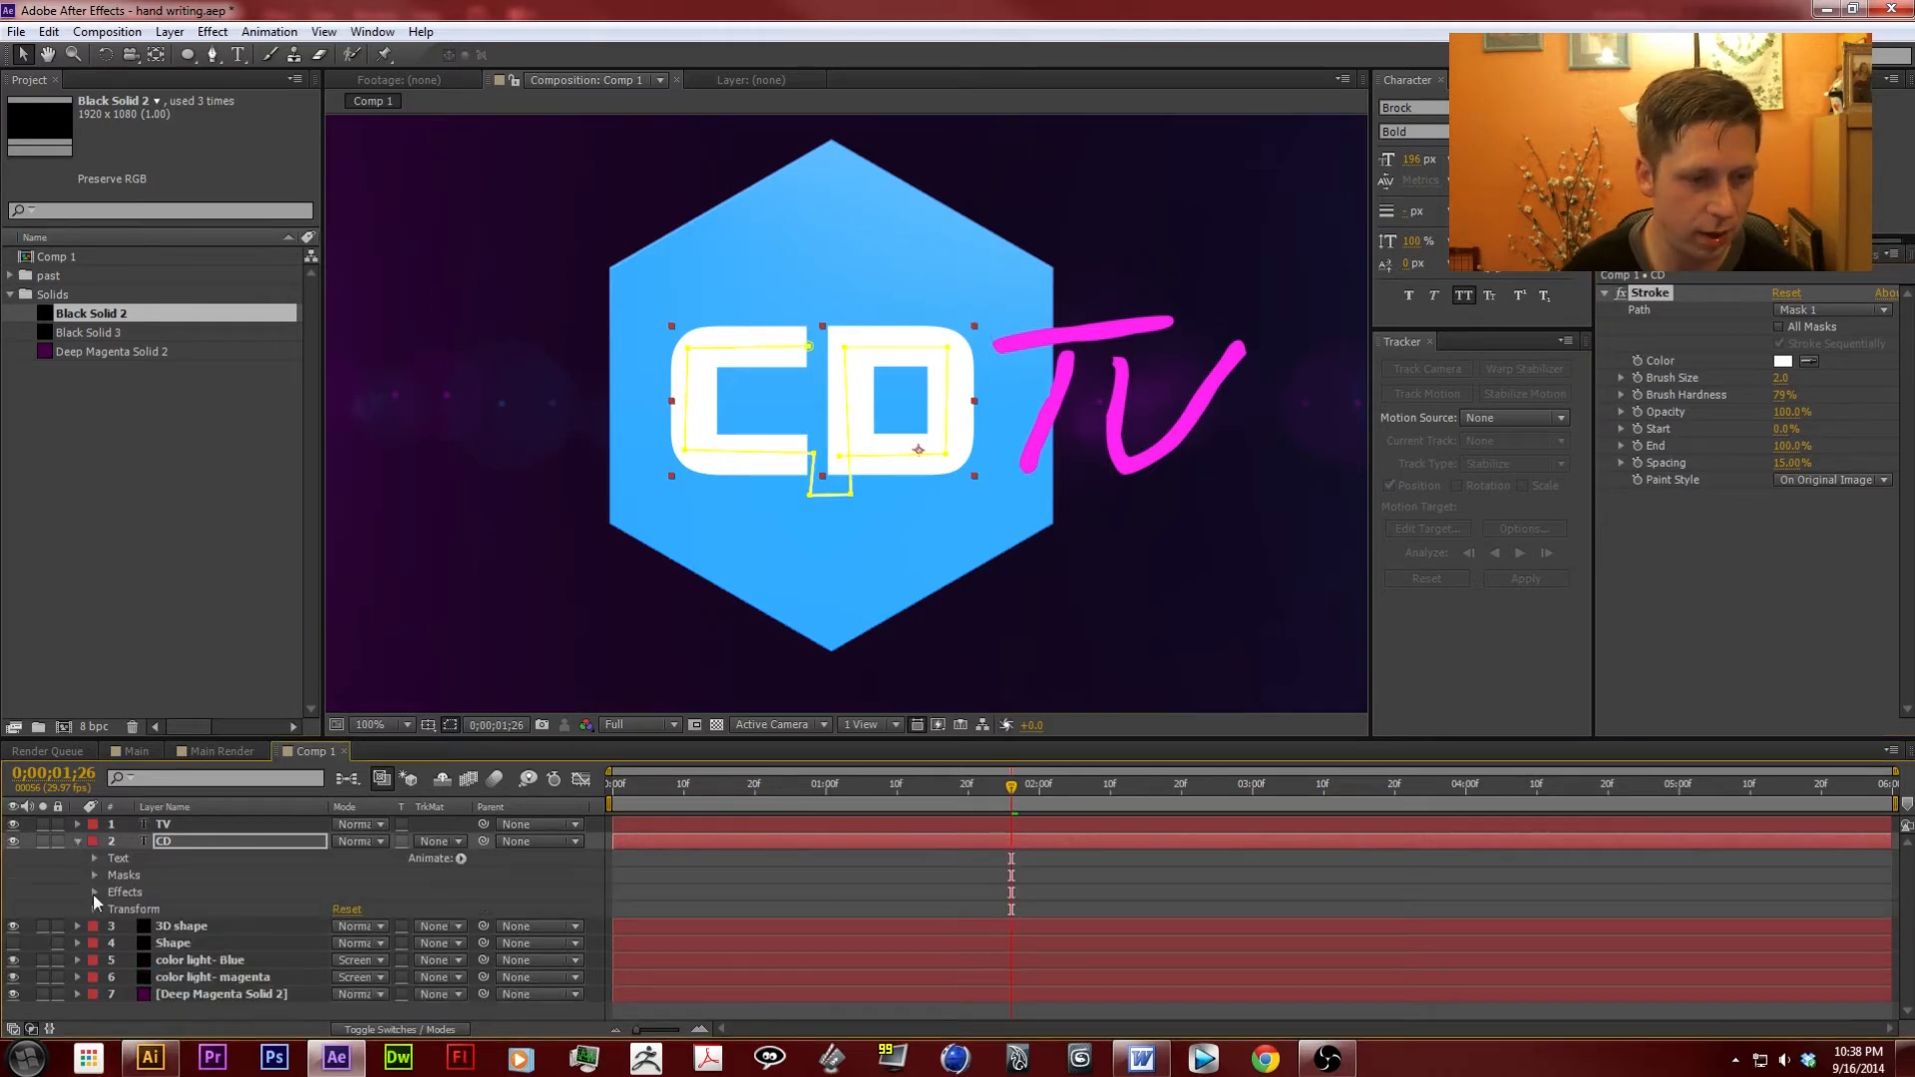
pyautogui.click(169, 841)
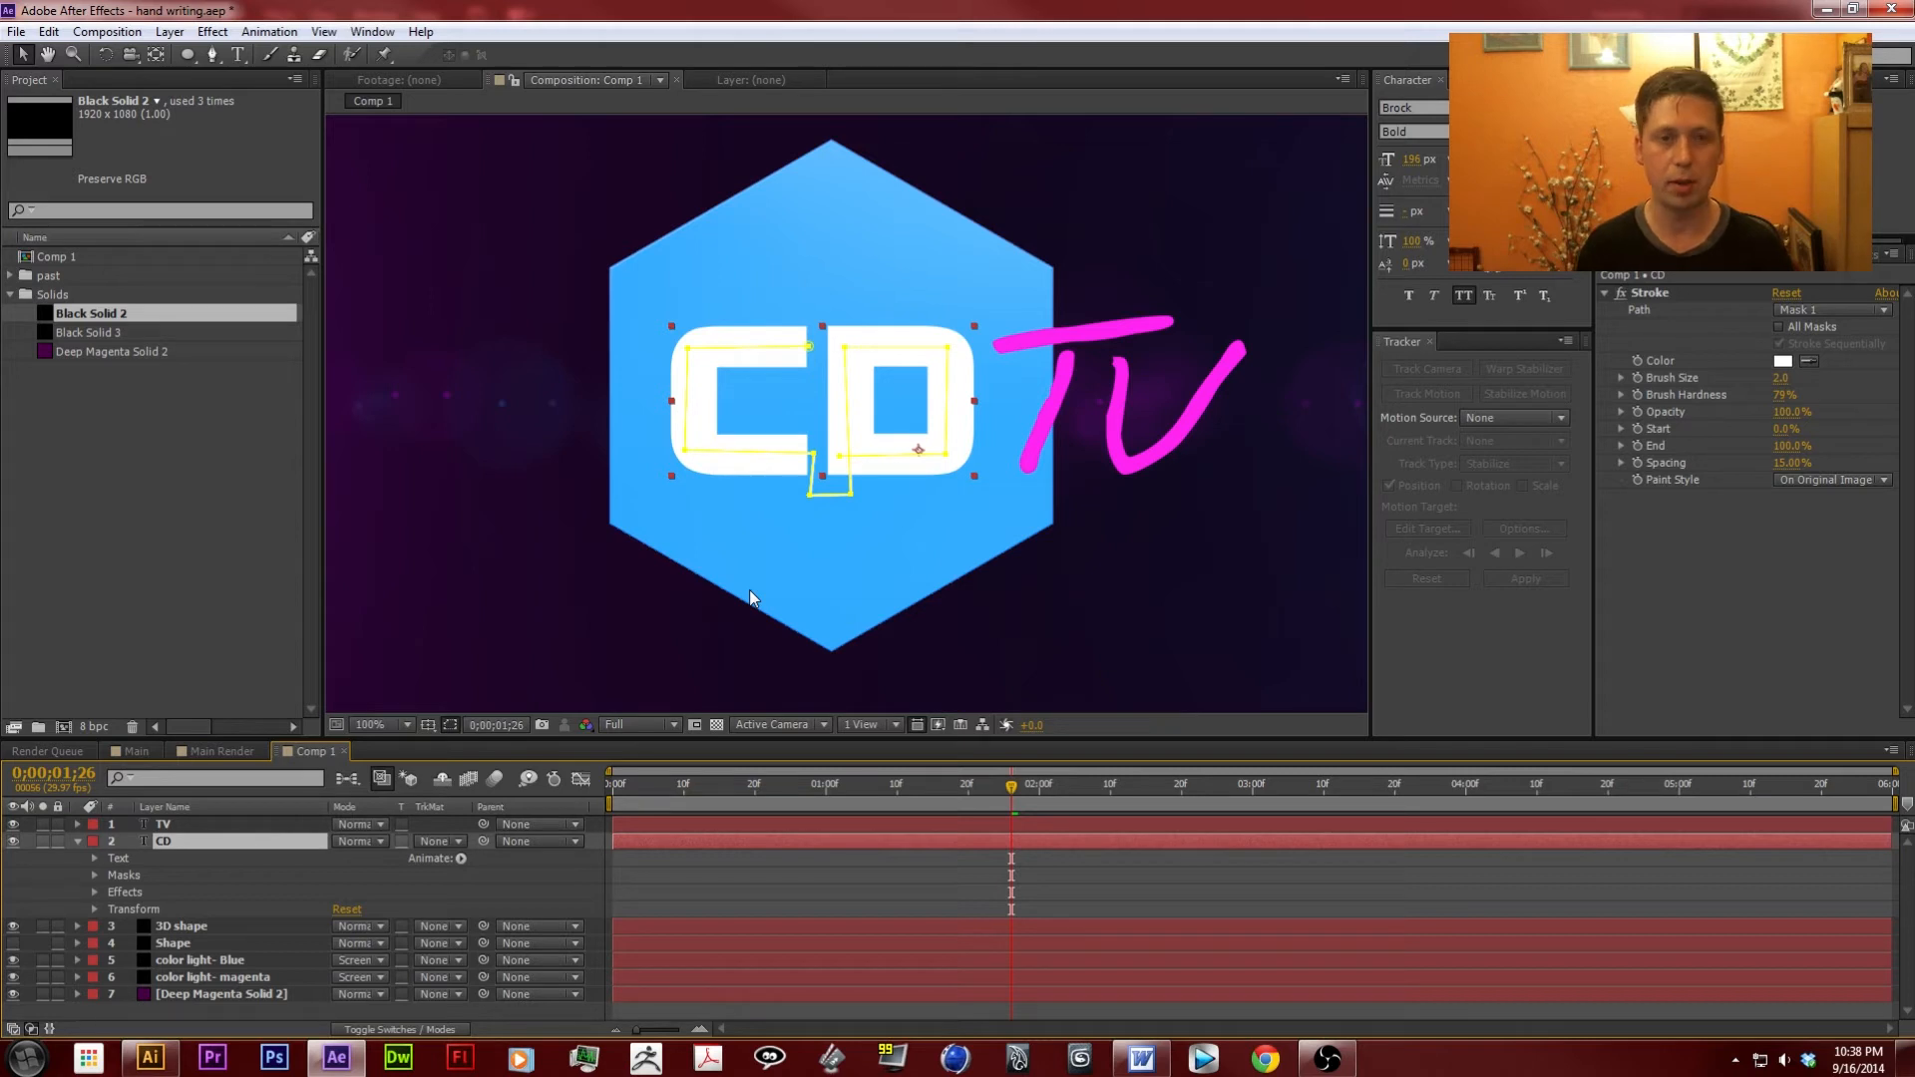
pyautogui.click(94, 892)
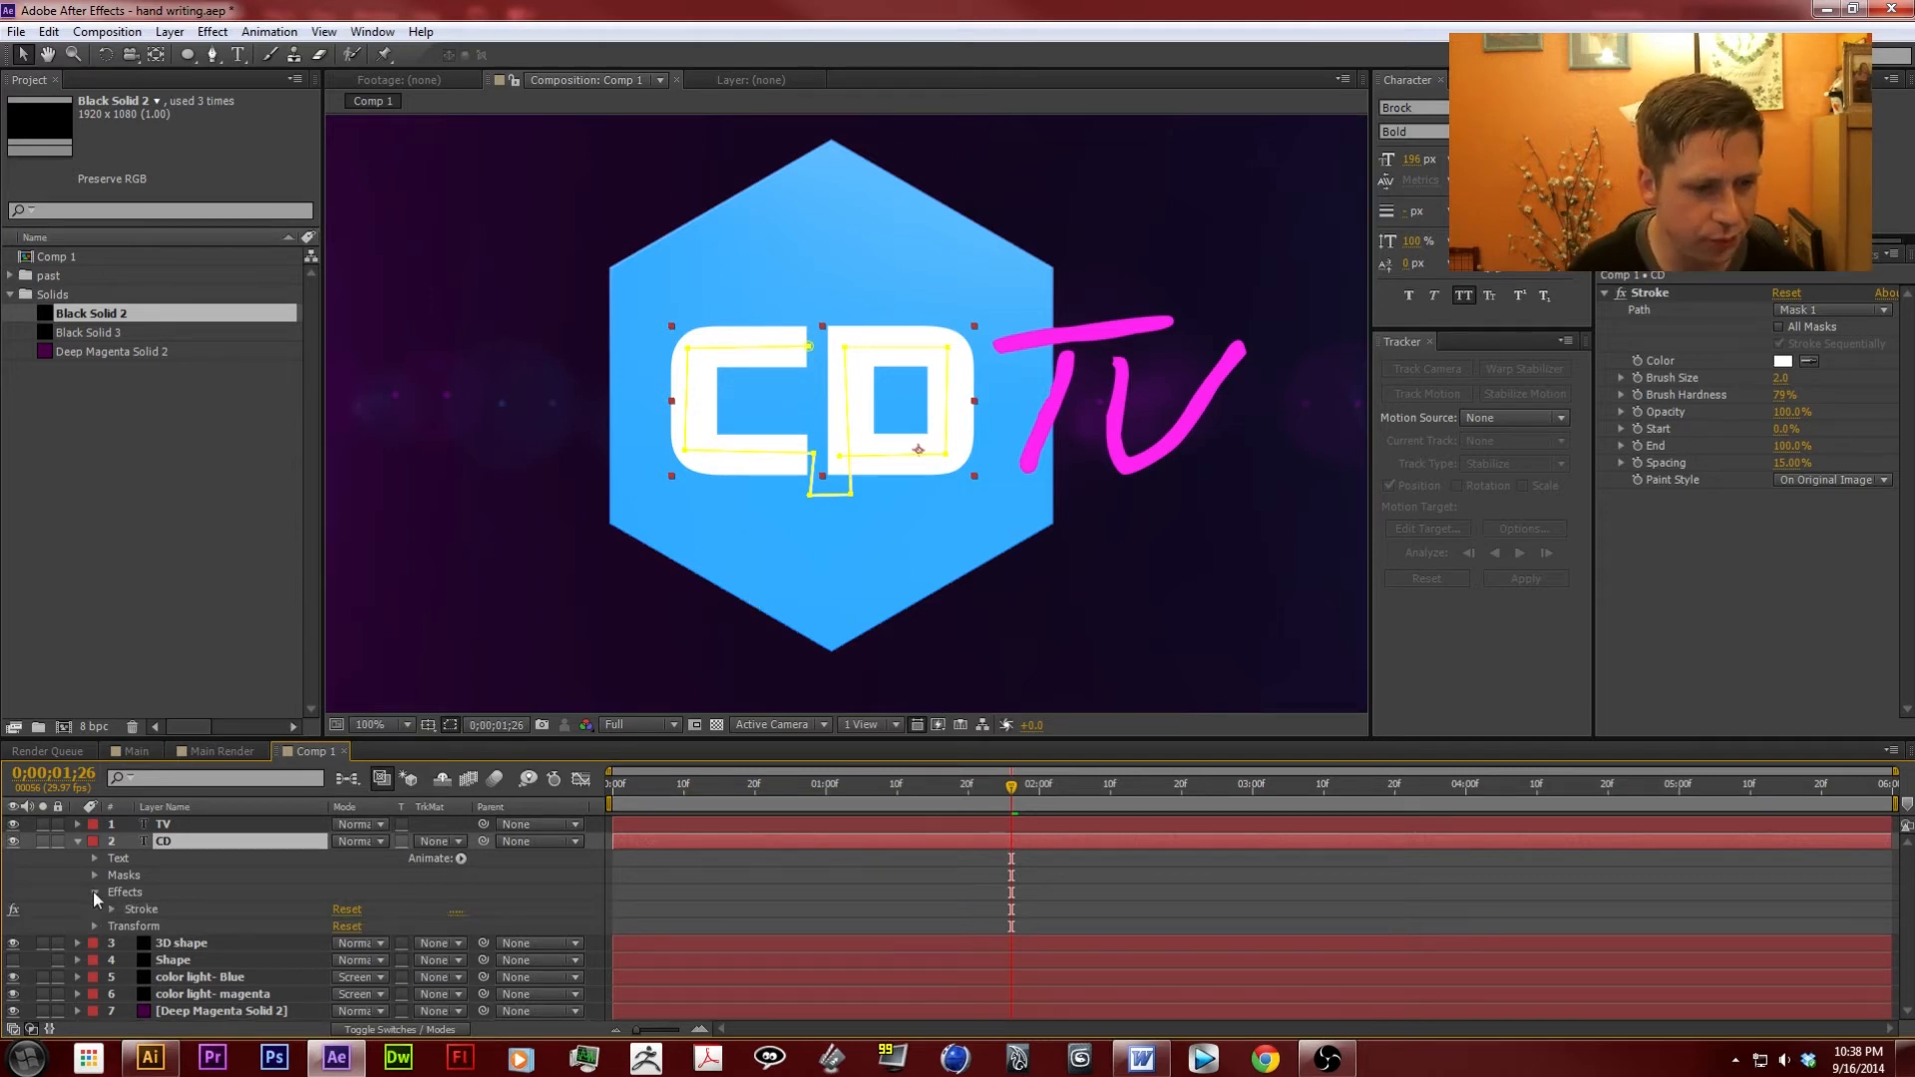
pyautogui.click(112, 908)
pyautogui.scroll(-3, 112, 907)
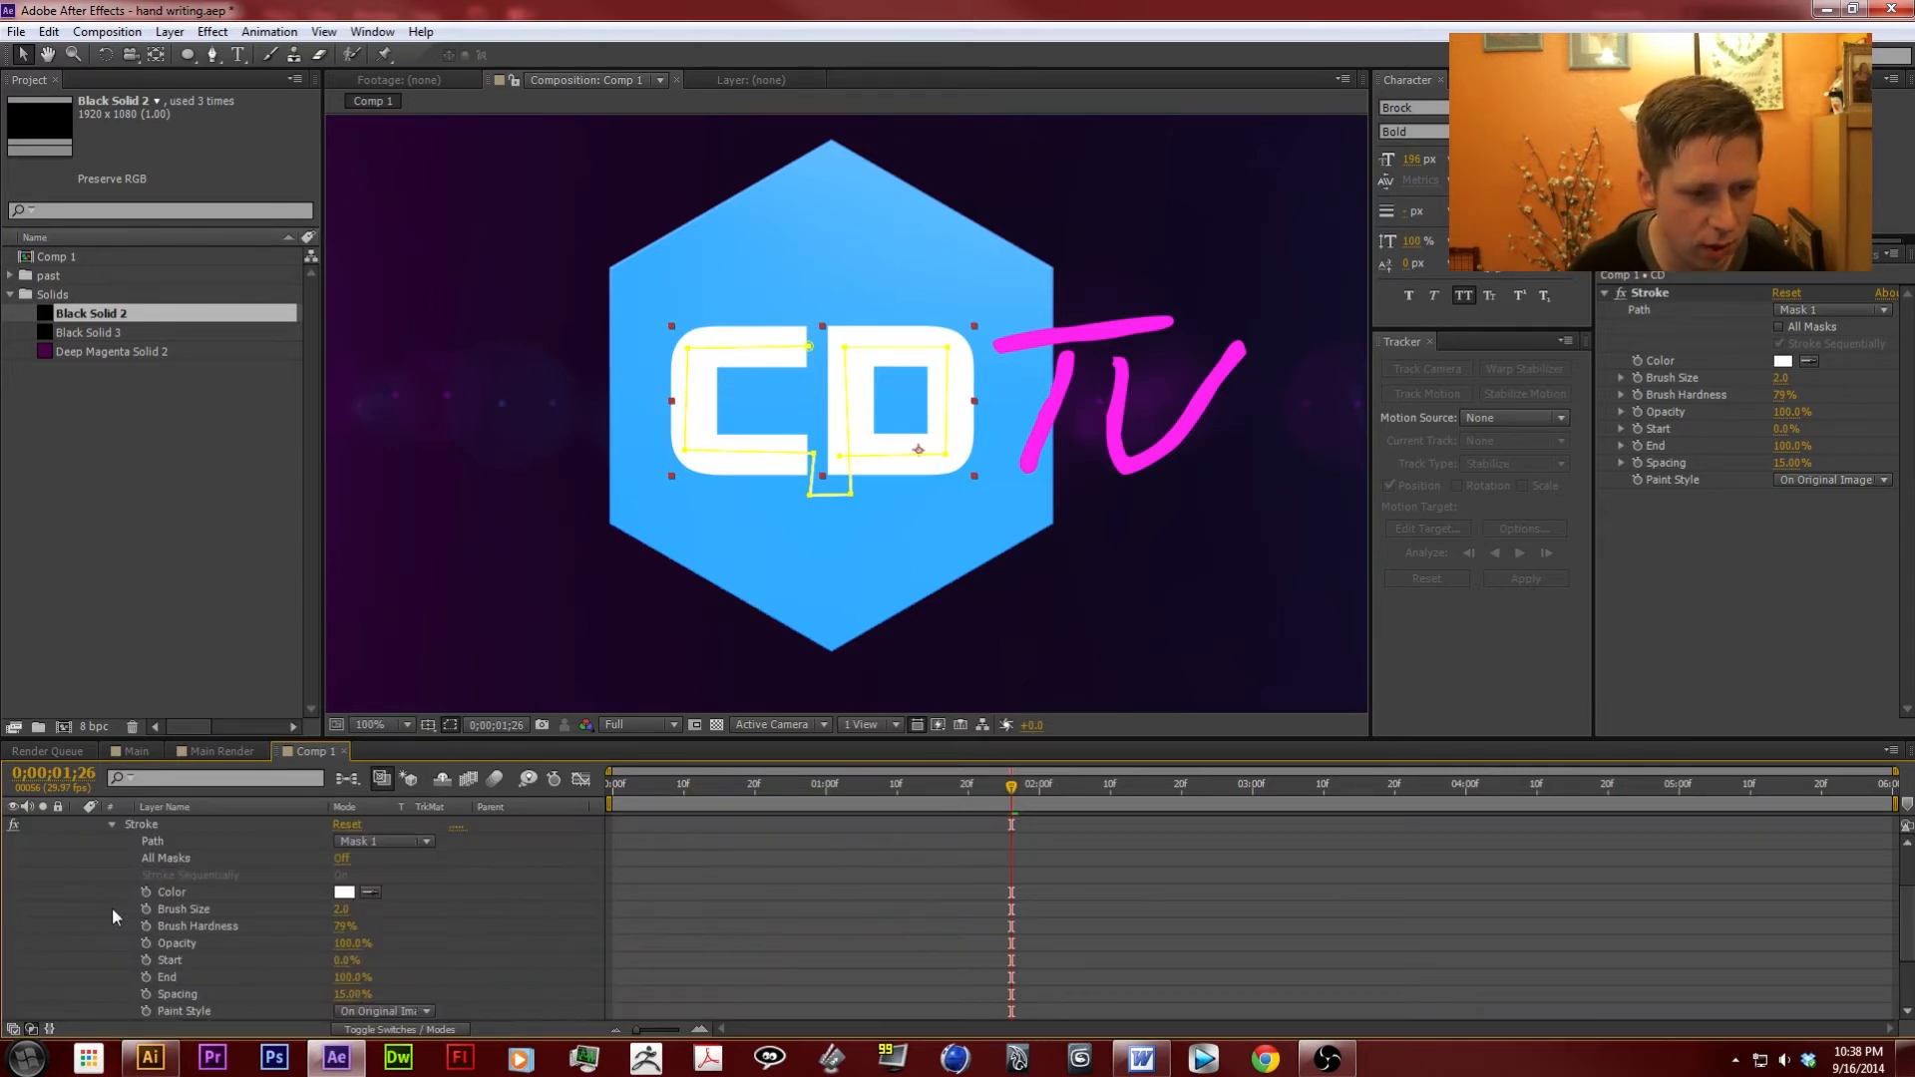
pyautogui.click(349, 926)
pyautogui.moveTo(351, 925); pyautogui.dragTo(645, 927)
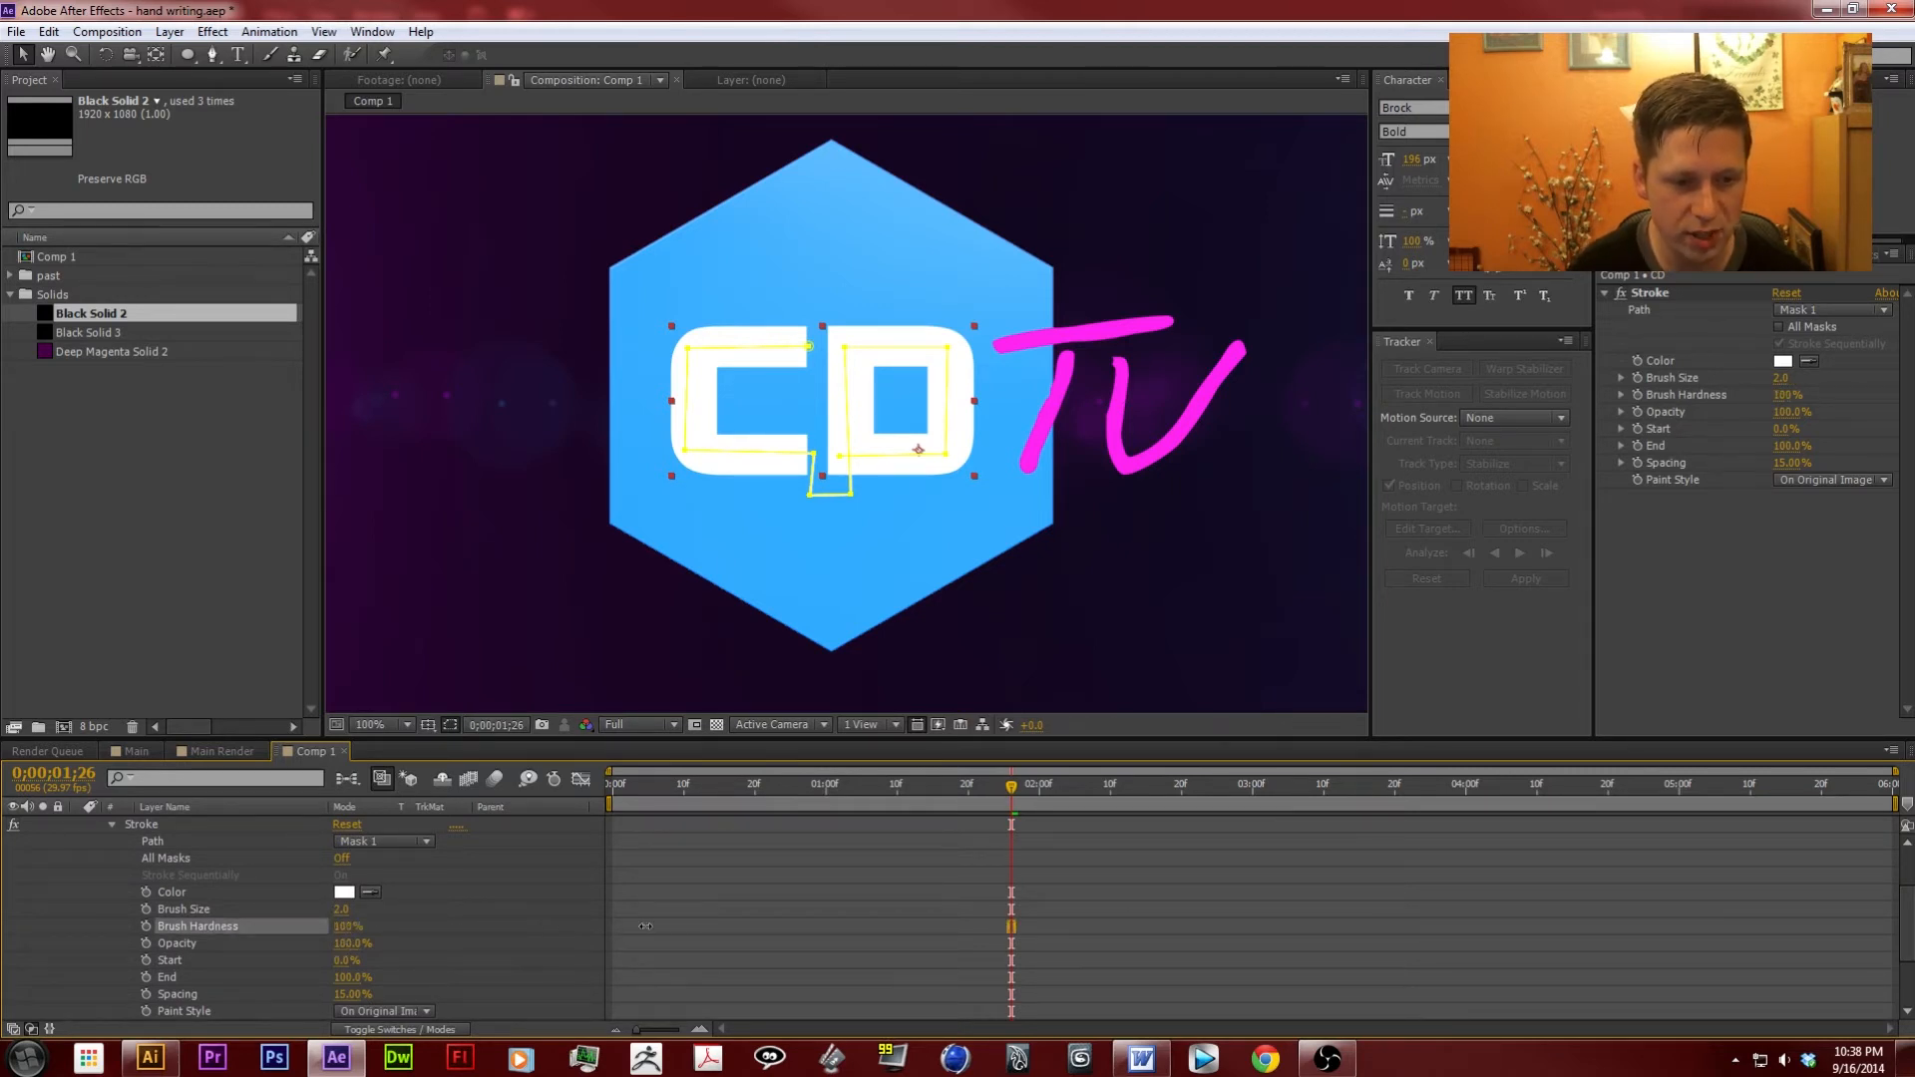
# Set the stroke colour to red FF0000 and its brush size to 21.4.
pyautogui.click(344, 892)
pyautogui.moveTo(1432, 406); pyautogui.dragTo(1667, 271)
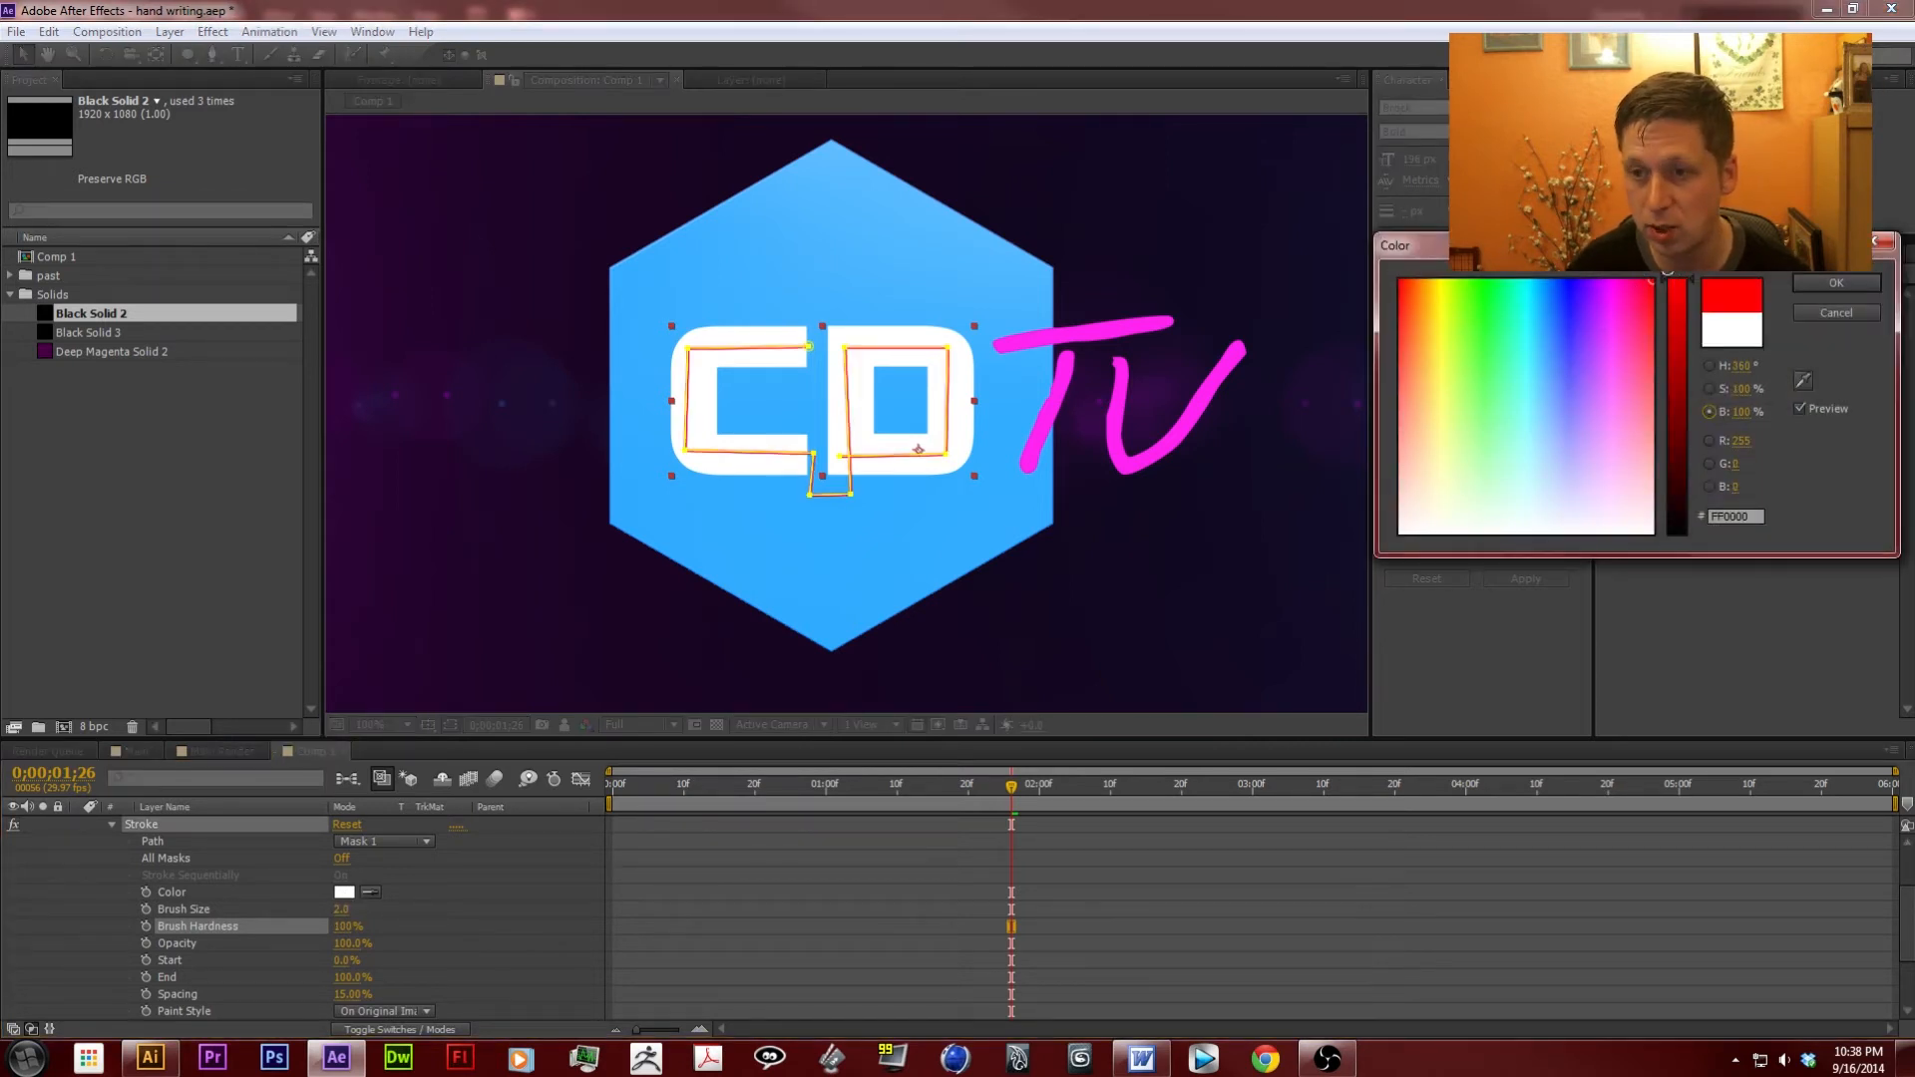
pyautogui.click(1836, 283)
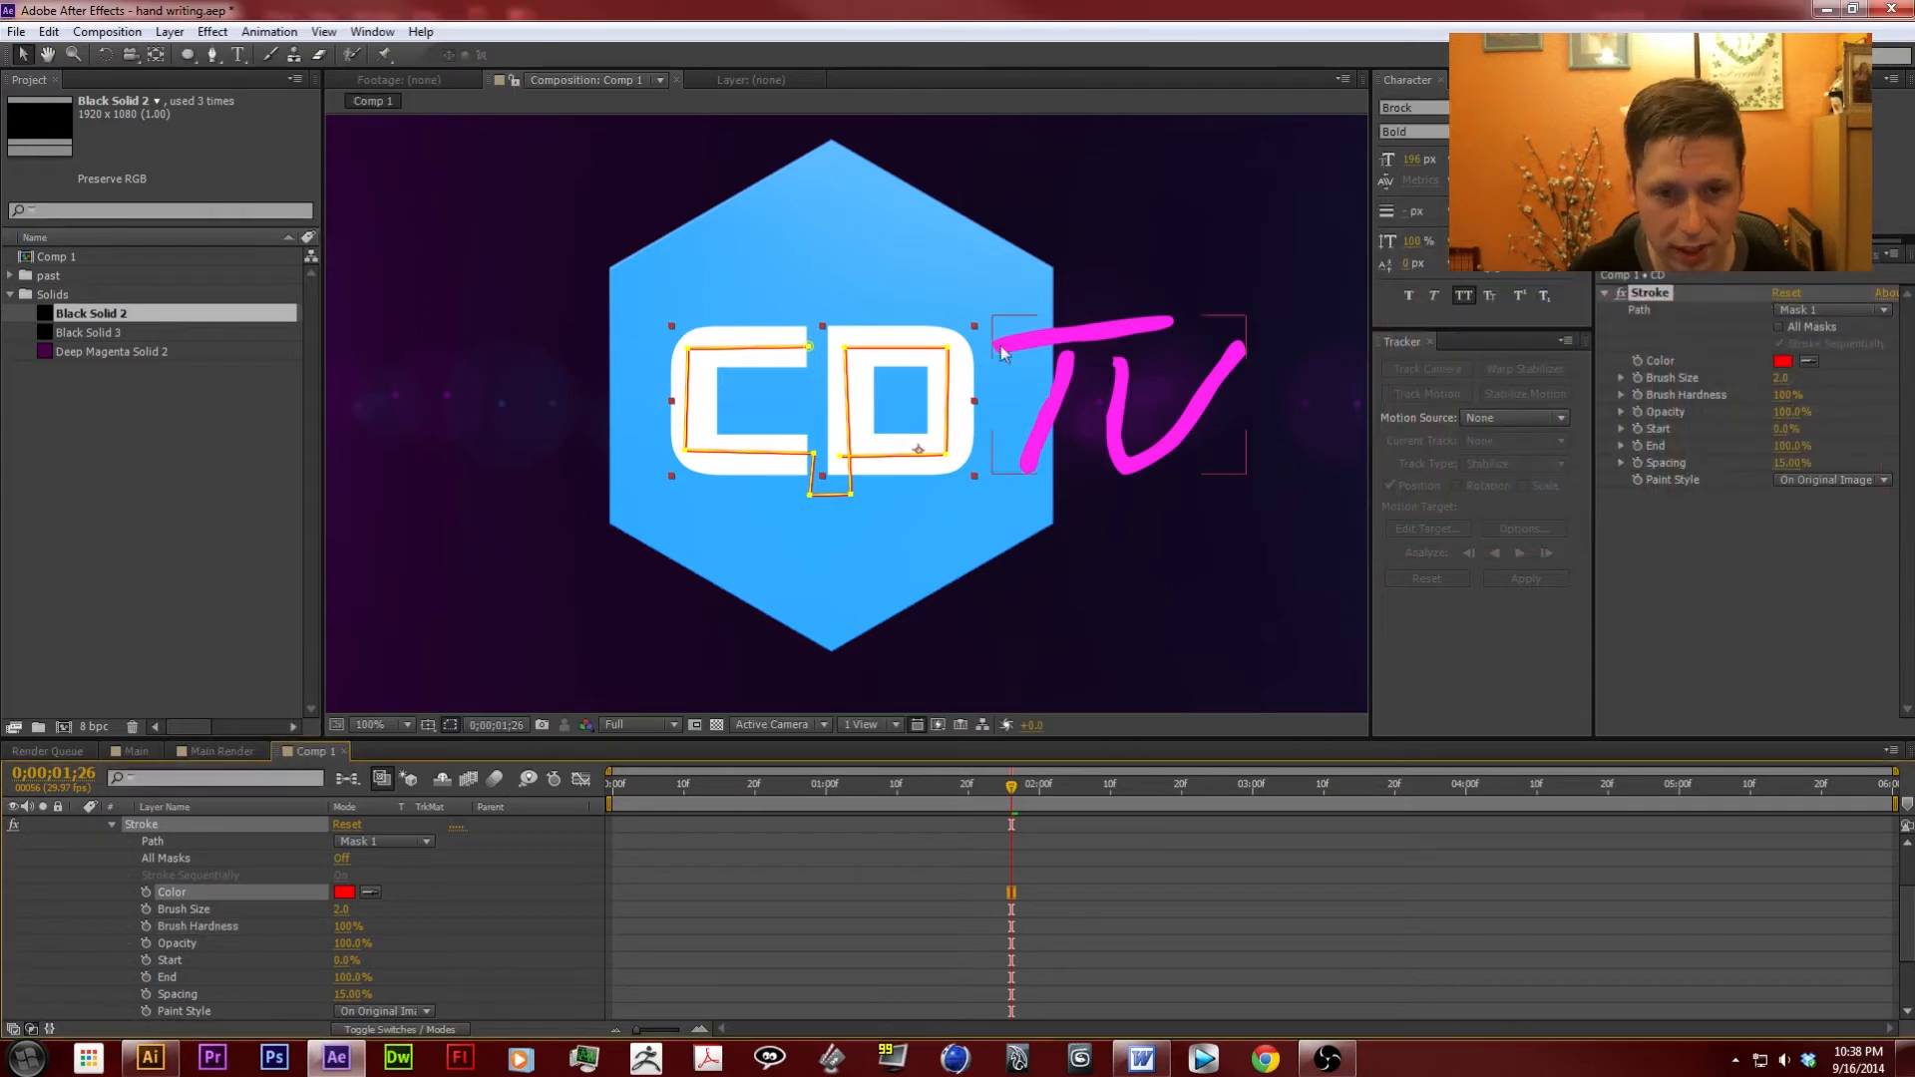
pyautogui.moveTo(342, 910); pyautogui.dragTo(649, 905)
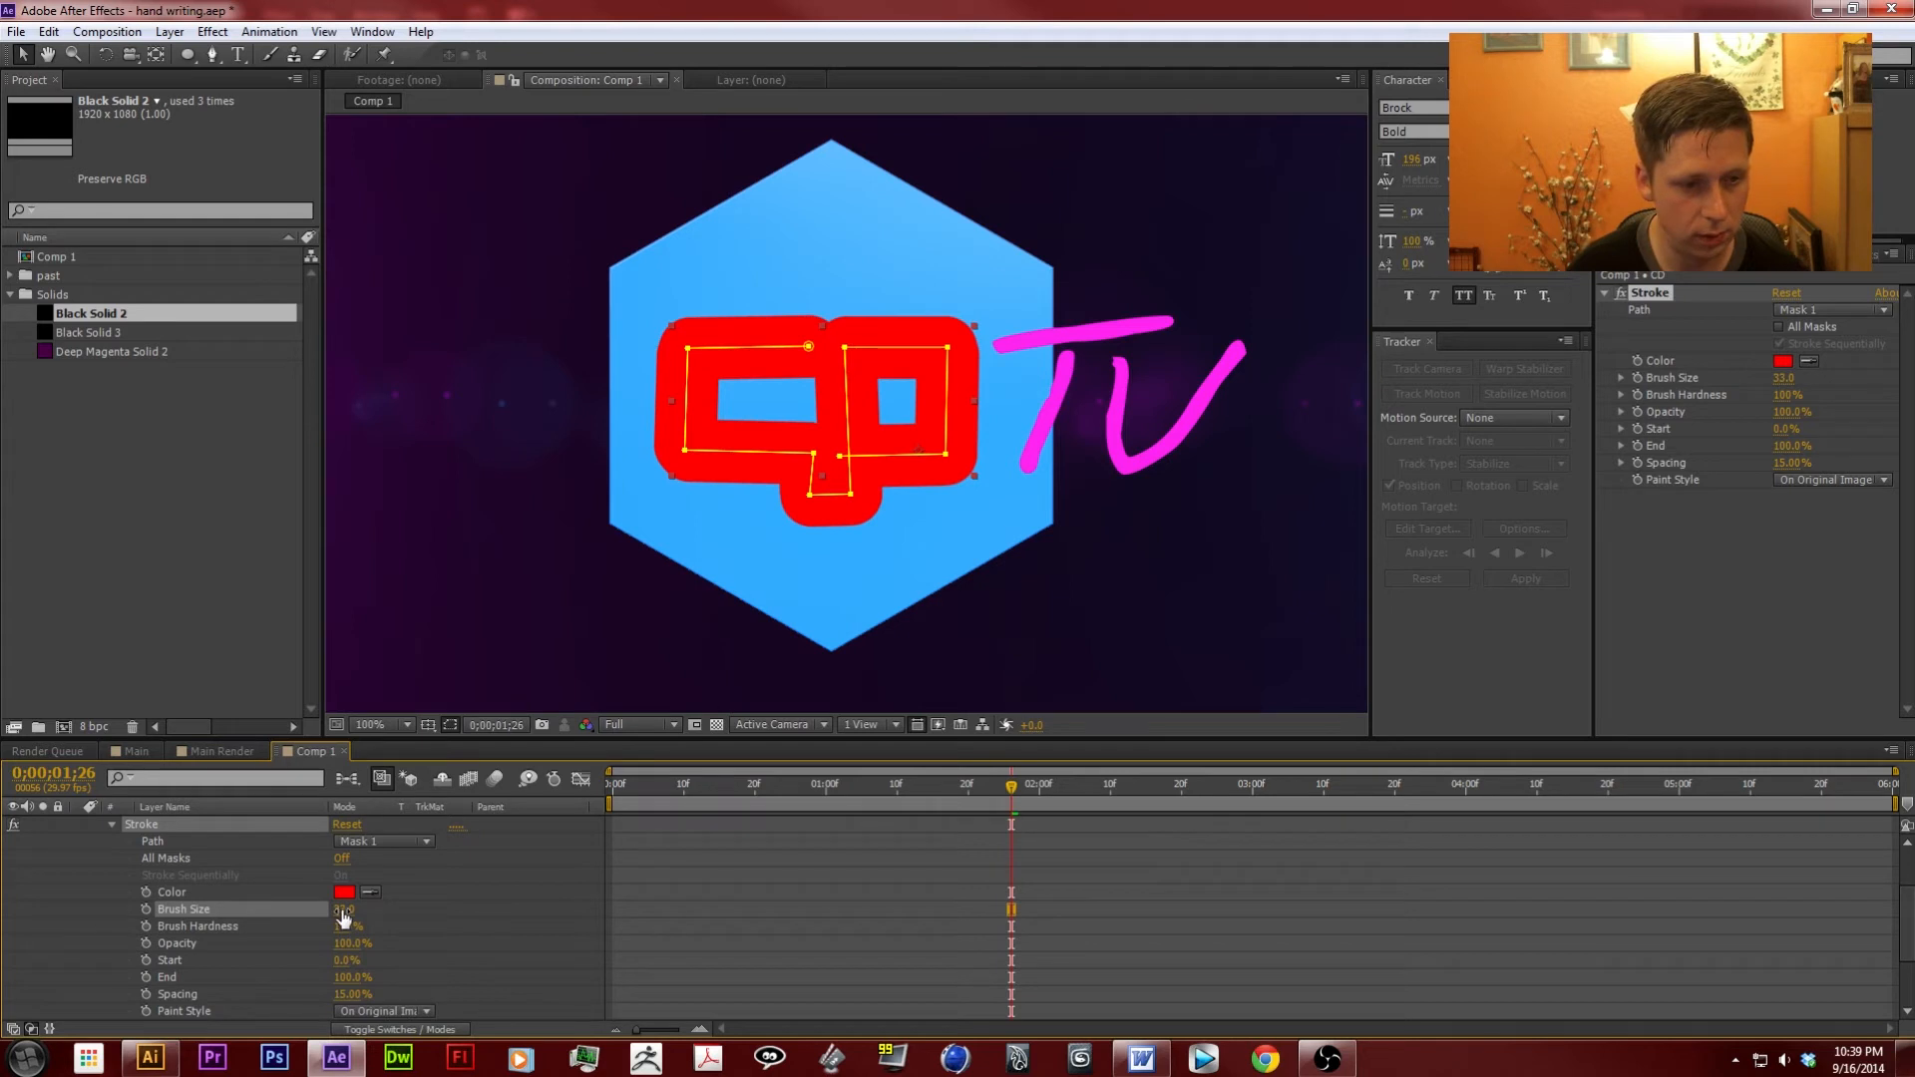
pyautogui.moveTo(343, 917)
pyautogui.mouseDown()
pyautogui.moveTo(200, 913)
pyautogui.moveTo(228, 912)
pyautogui.mouseUp()
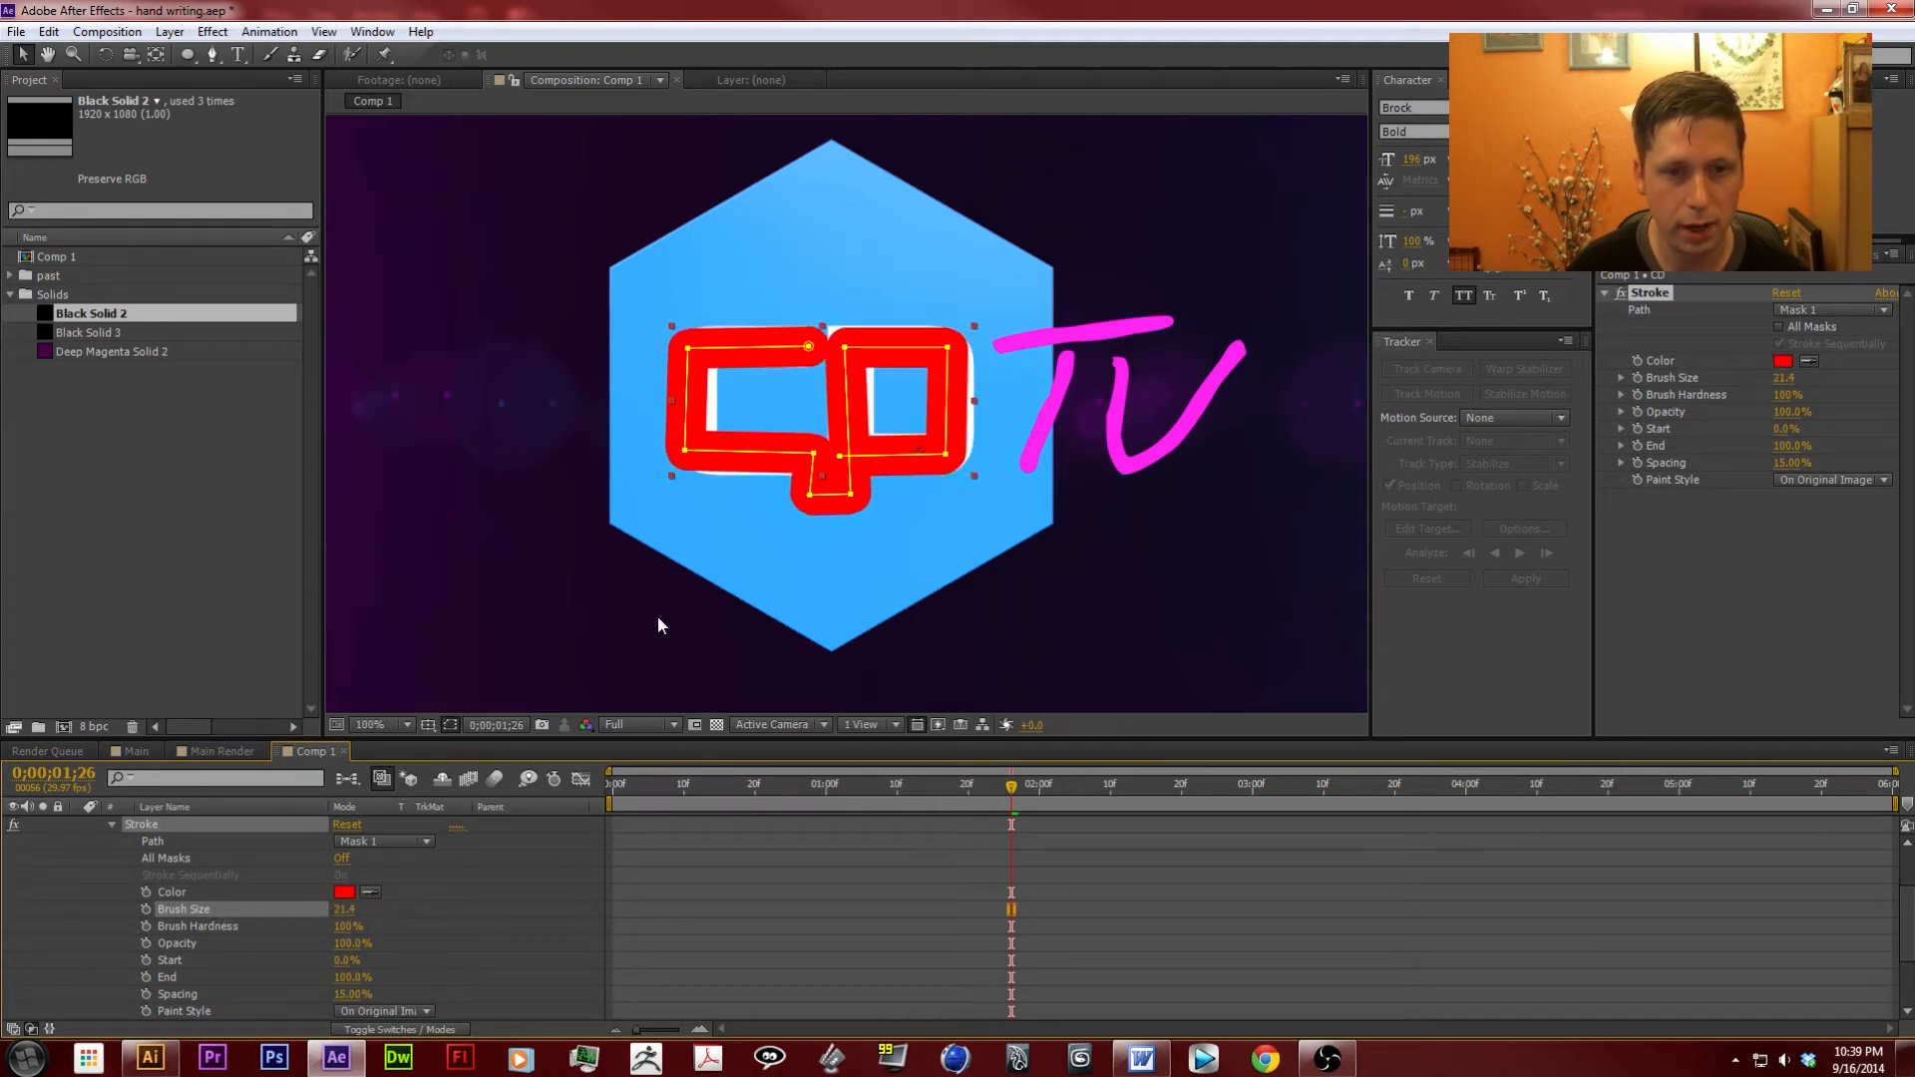
# Adjust the mask path's points to centre the stroke on the C and D, and set the brush size to 24.3.
pyautogui.moveTo(686, 456); pyautogui.dragTo(694, 454)
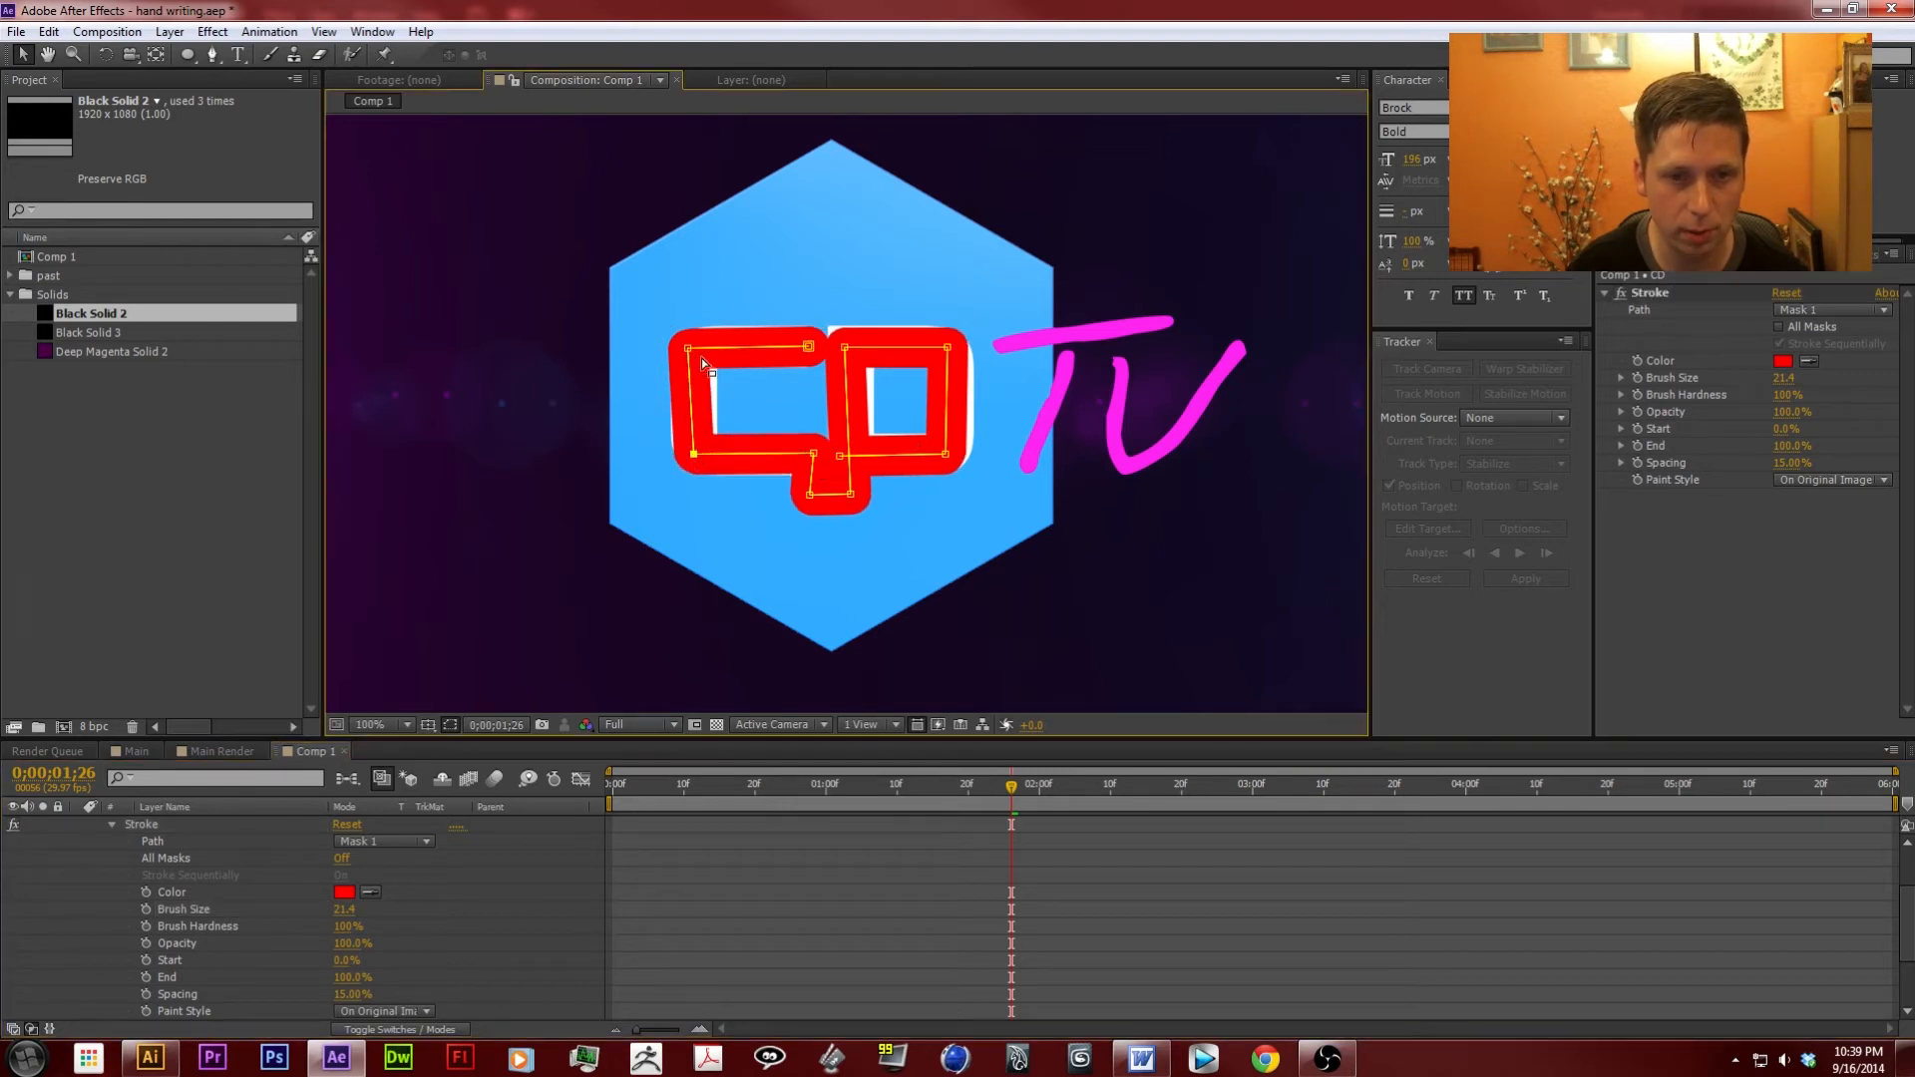
pyautogui.moveTo(687, 350); pyautogui.dragTo(694, 348)
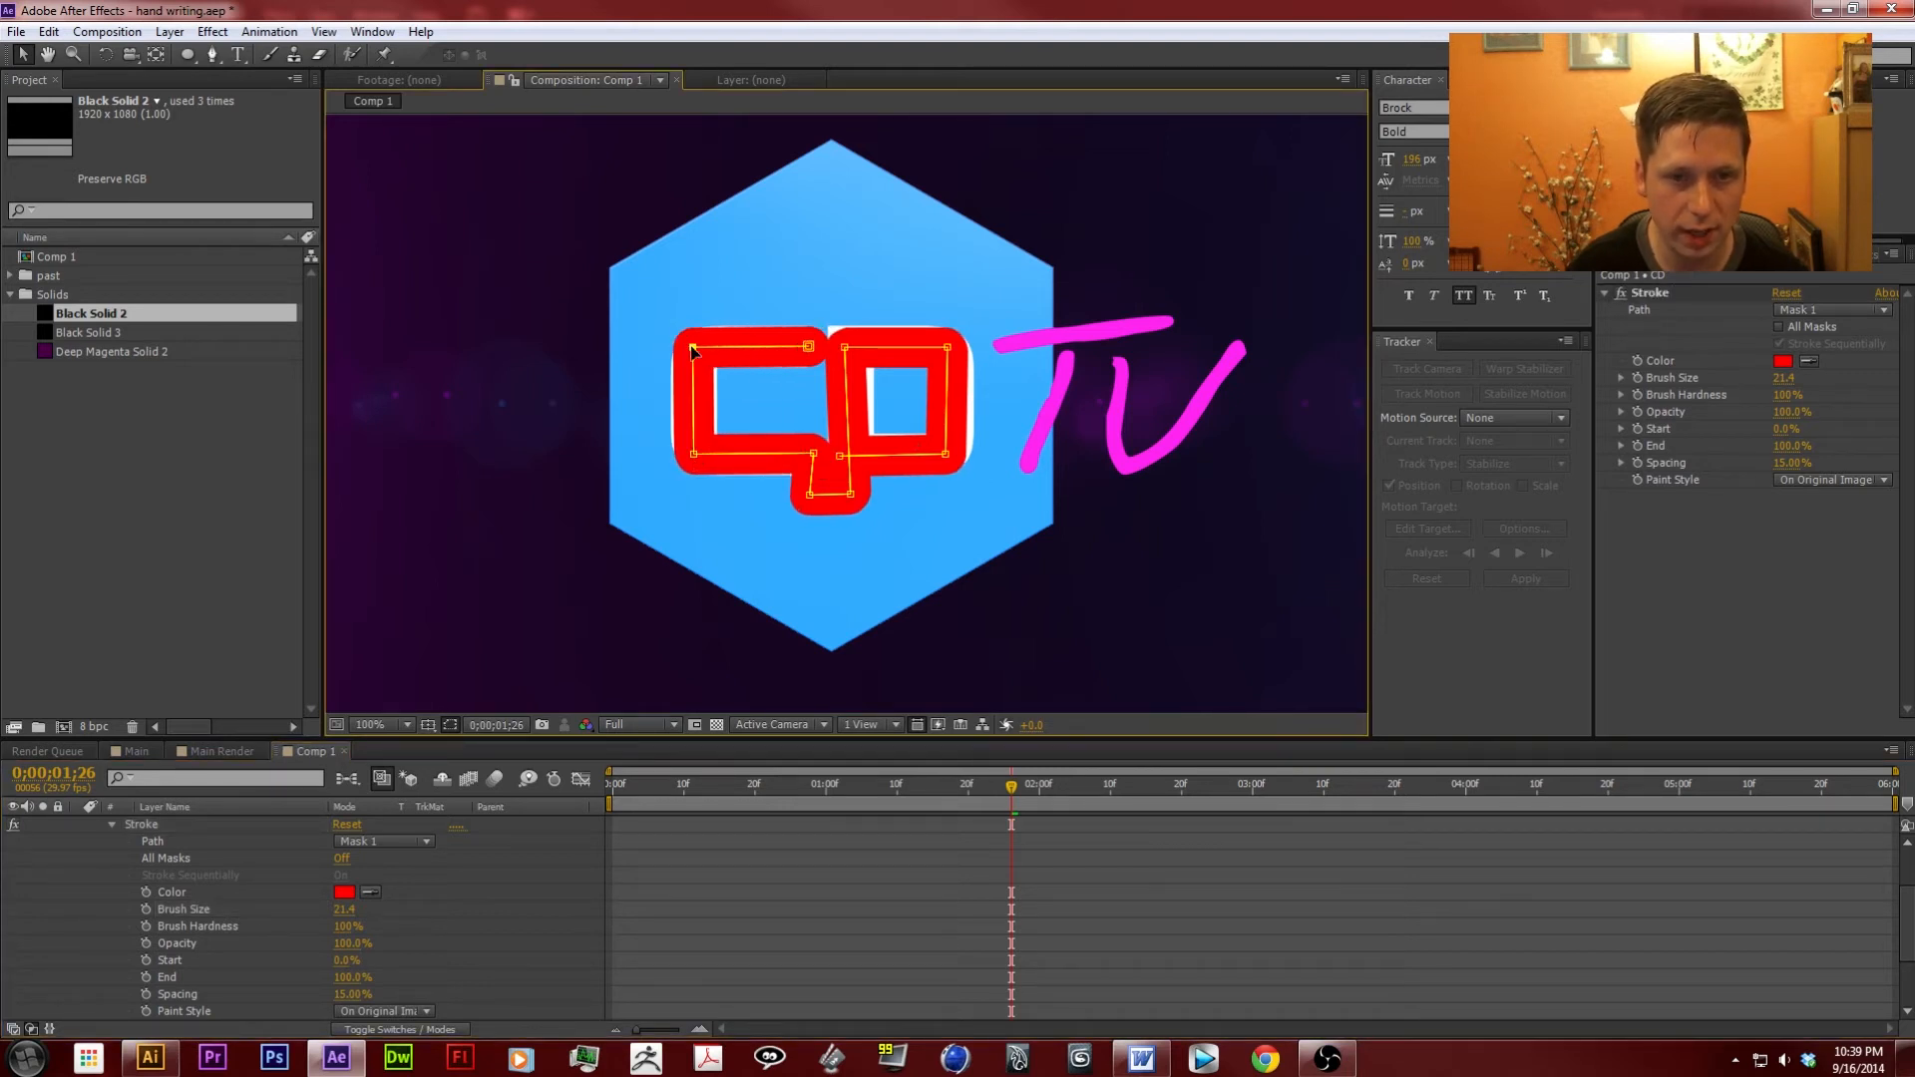
pyautogui.moveTo(813, 349); pyautogui.dragTo(798, 347)
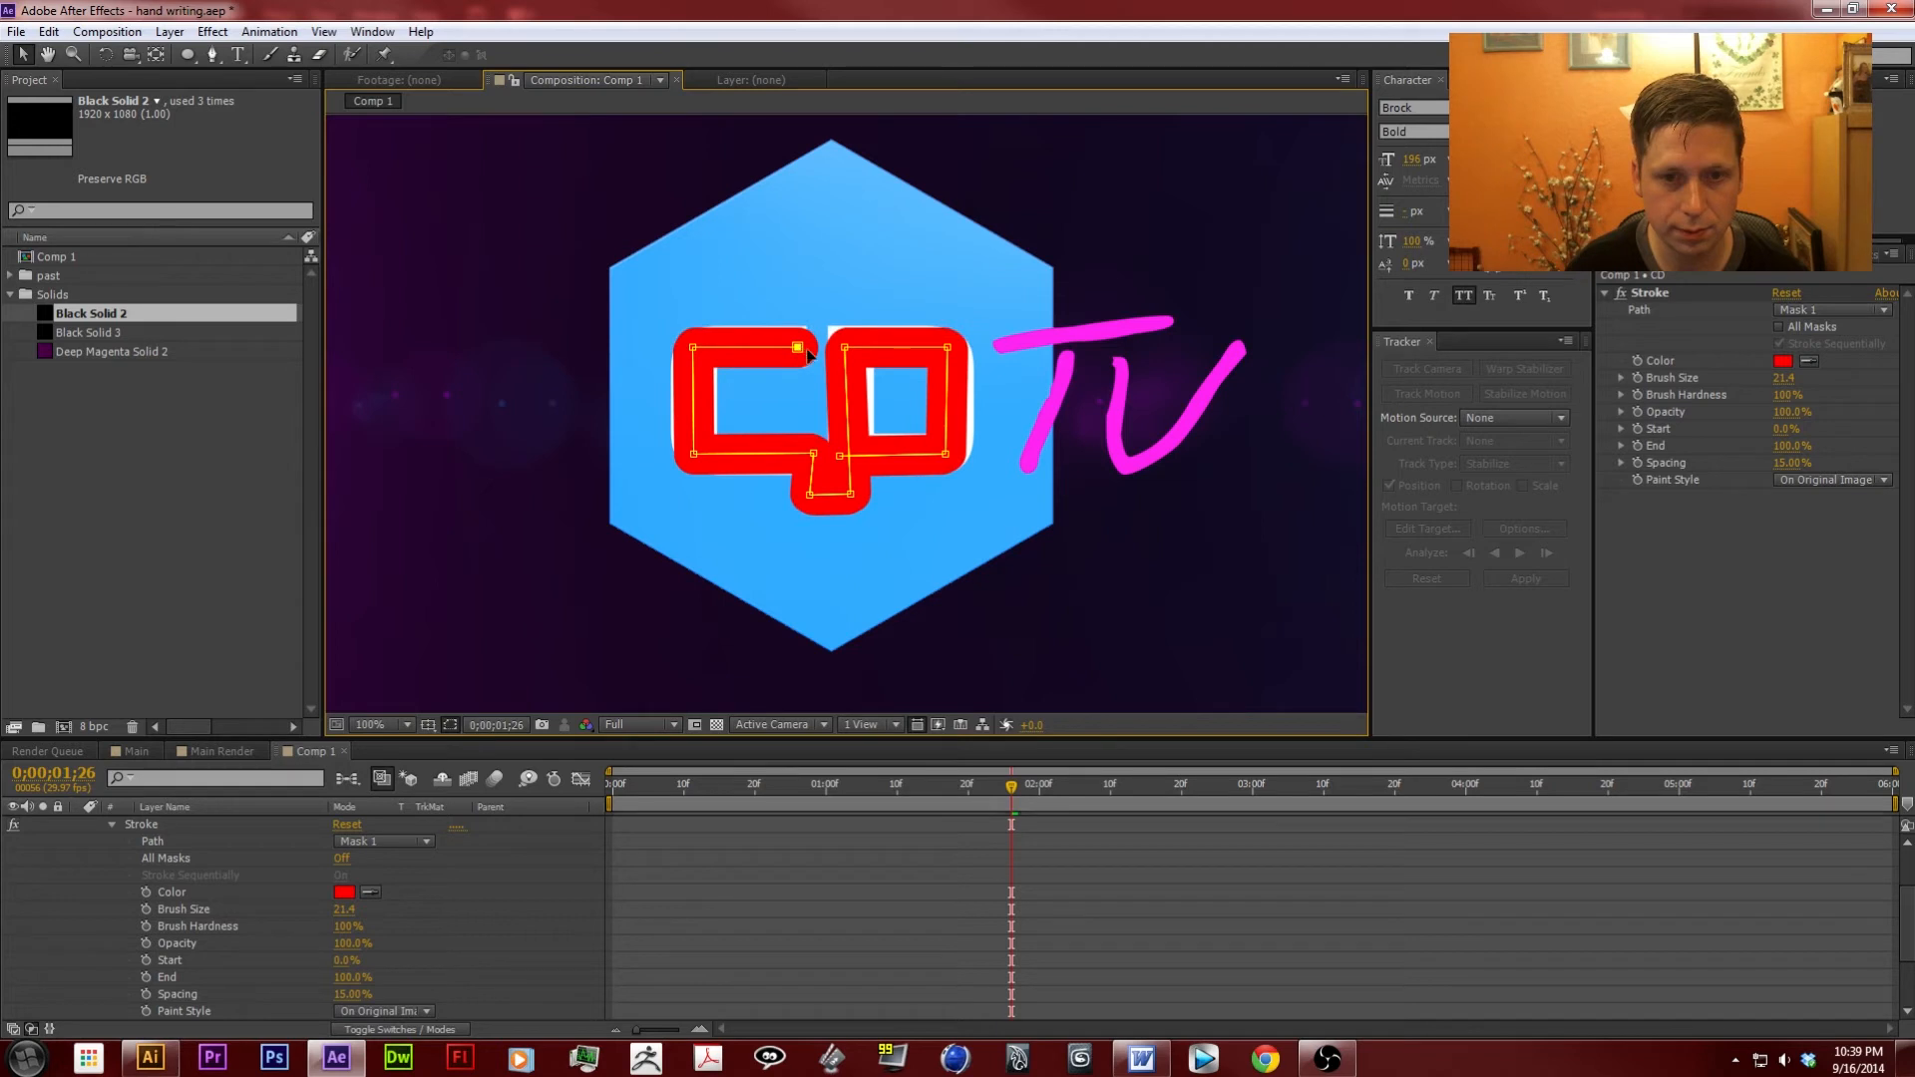
pyautogui.moveTo(813, 454)
pyautogui.mouseDown()
pyautogui.moveTo(806, 493)
pyautogui.moveTo(860, 456)
pyautogui.mouseUp()
pyautogui.click(947, 455)
pyautogui.moveTo(951, 460); pyautogui.dragTo(953, 462)
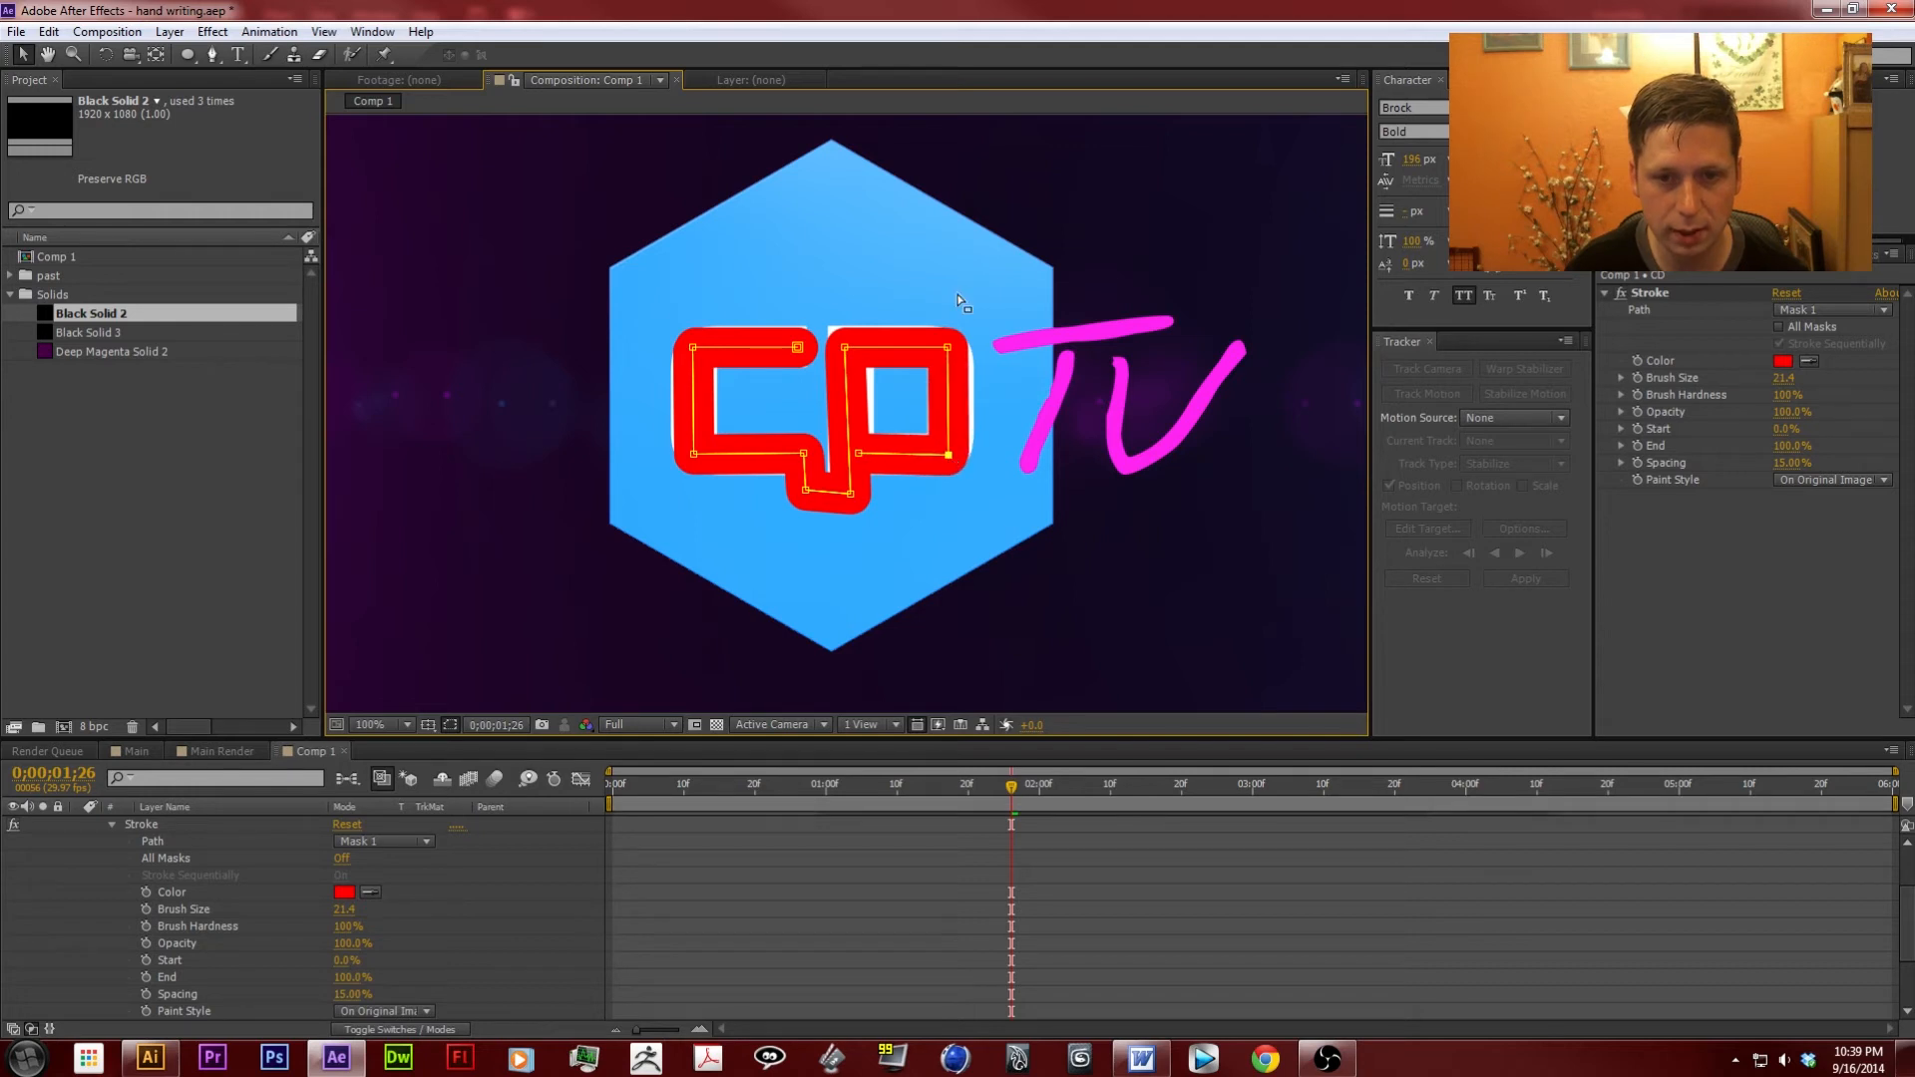
pyautogui.moveTo(947, 347); pyautogui.dragTo(849, 344)
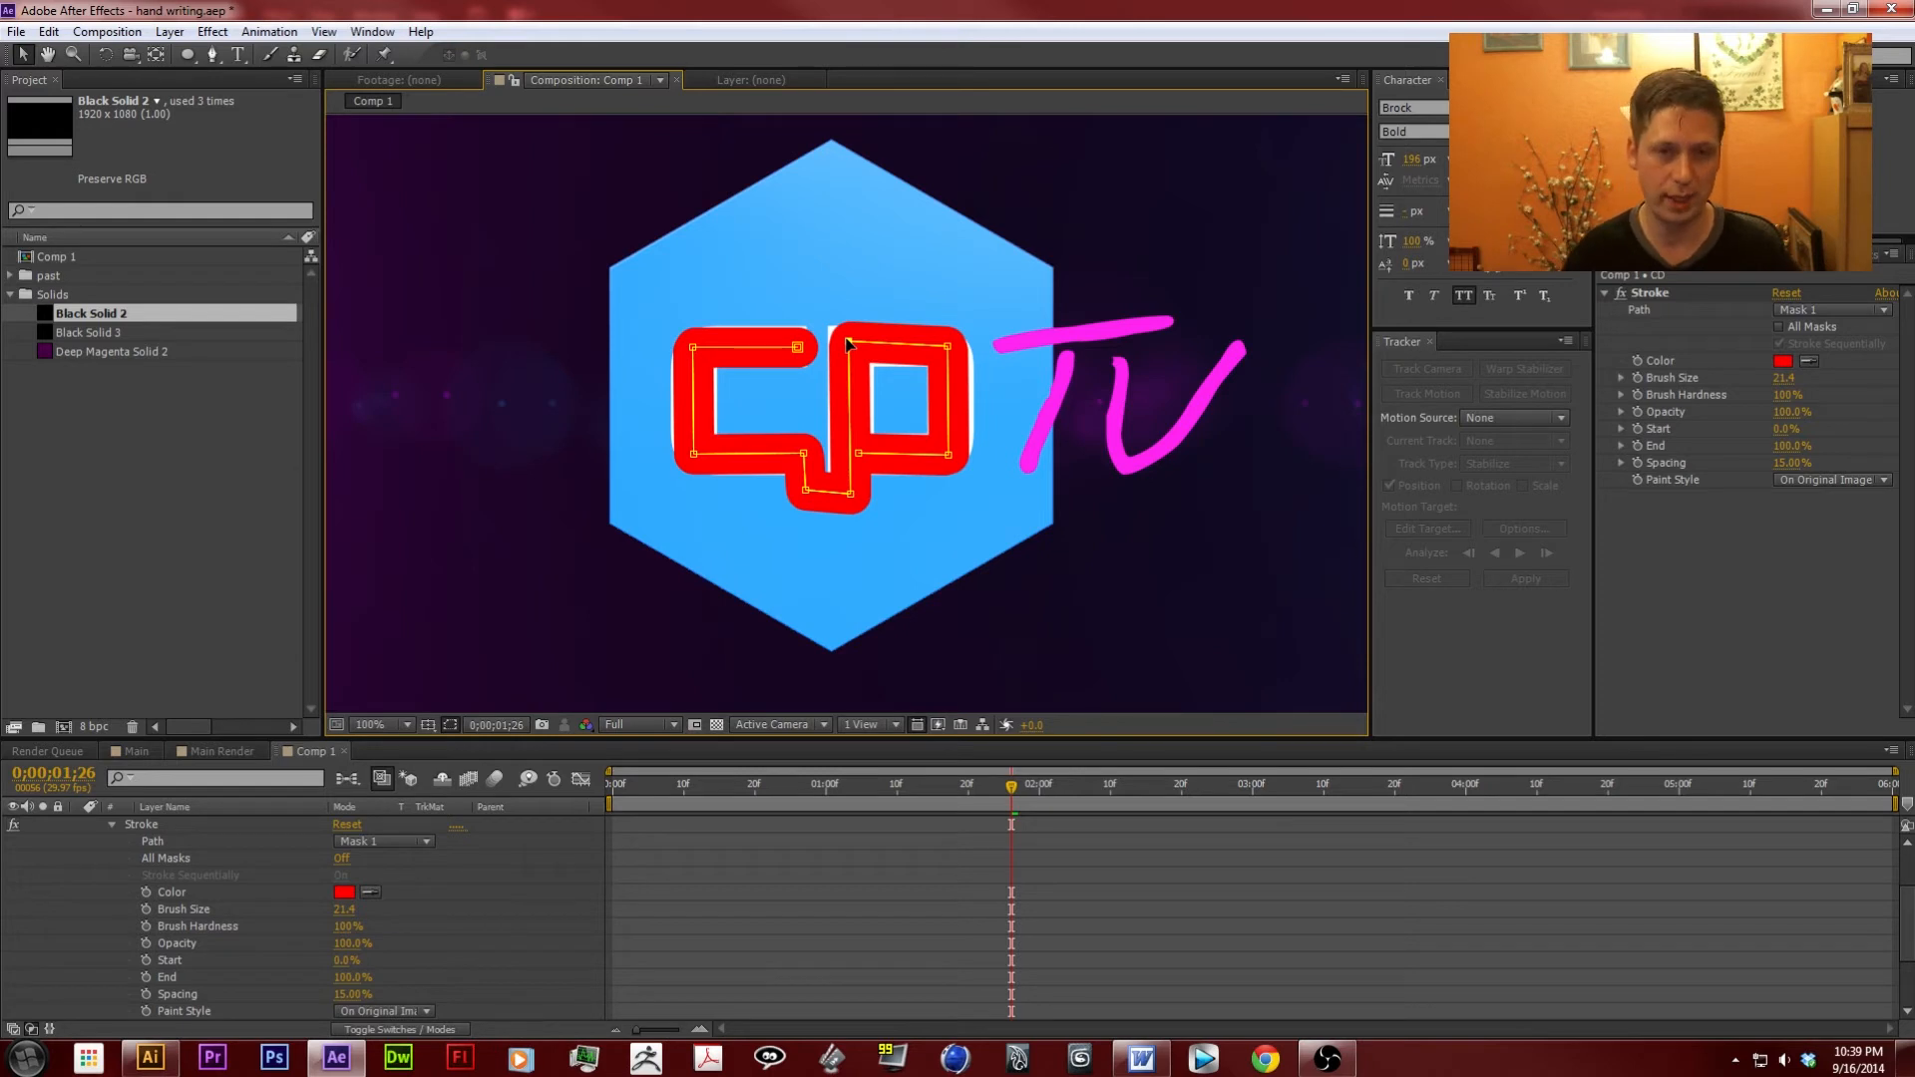
pyautogui.moveTo(340, 908); pyautogui.dragTo(368, 908)
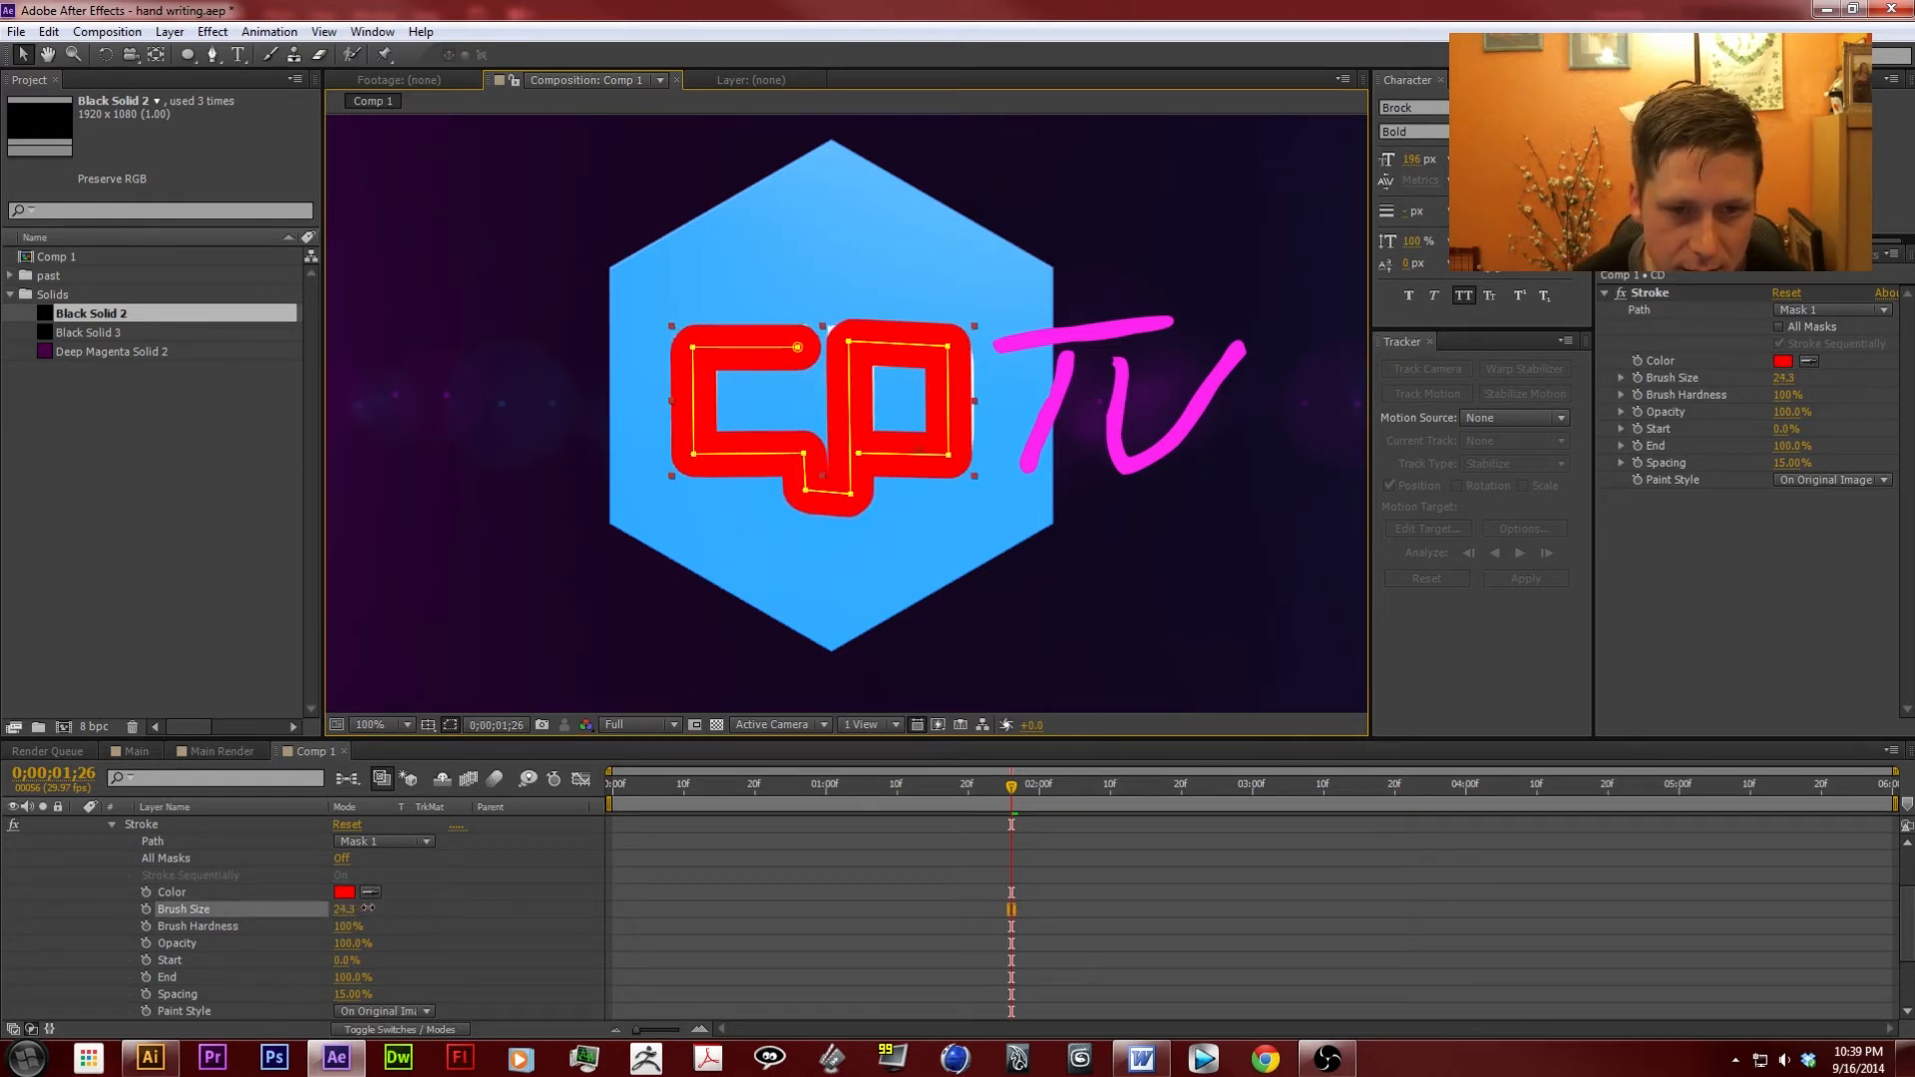
# Set the stroke's paint style to Reveal Original Image.
pyautogui.scroll(-1, 678, 845)
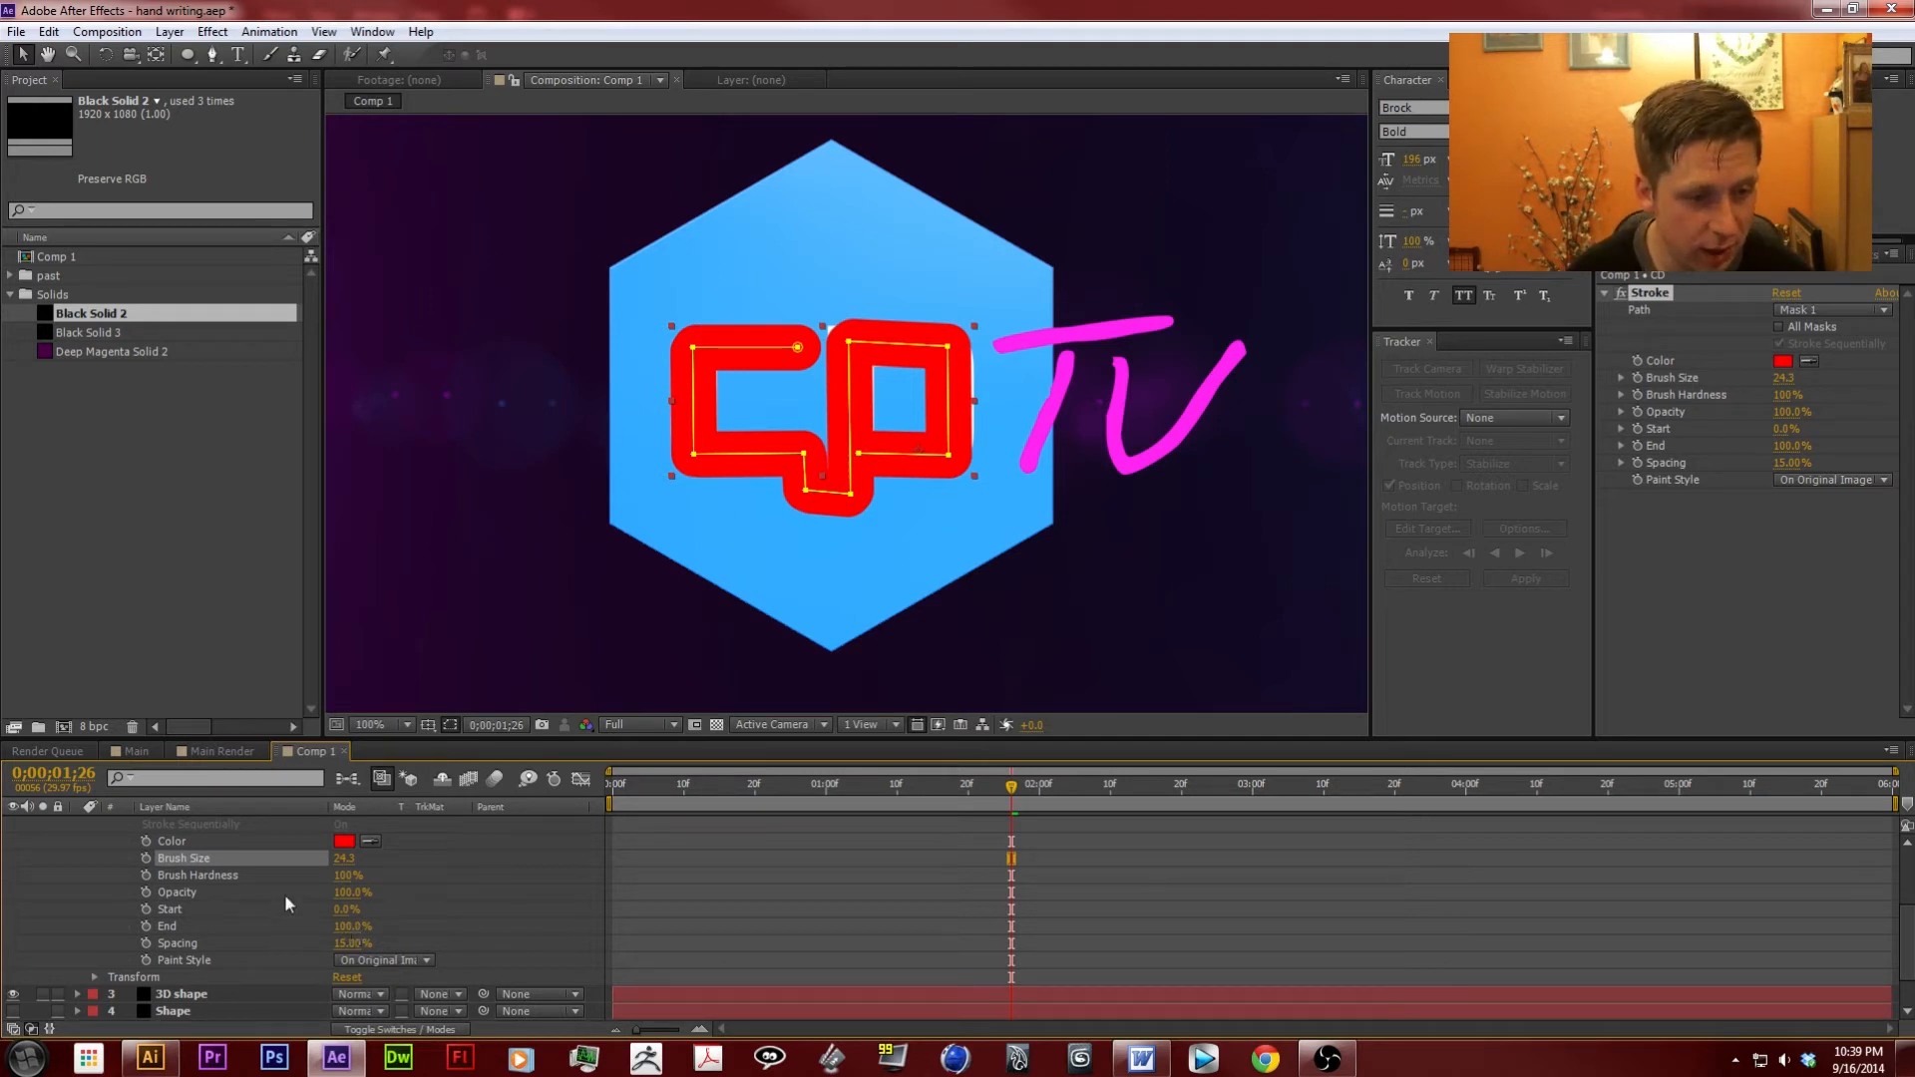
pyautogui.click(404, 961)
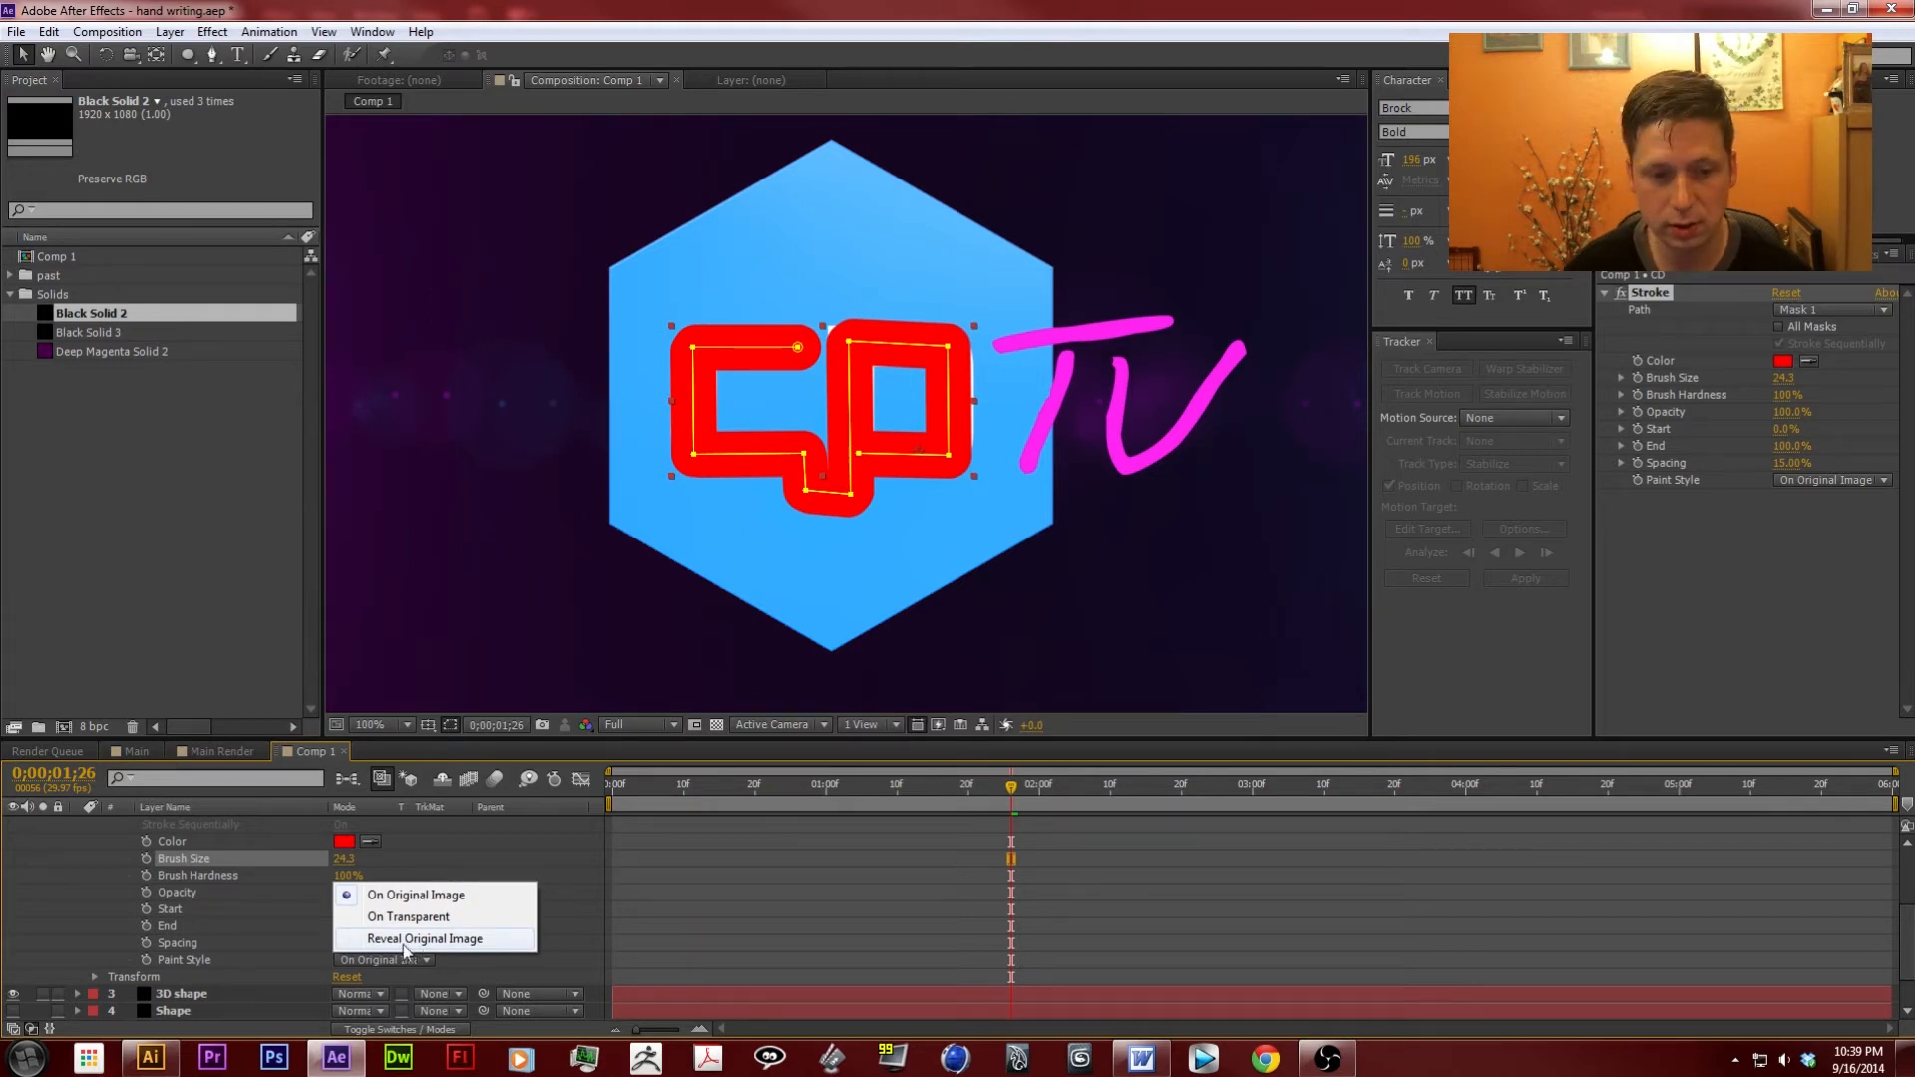
pyautogui.click(404, 943)
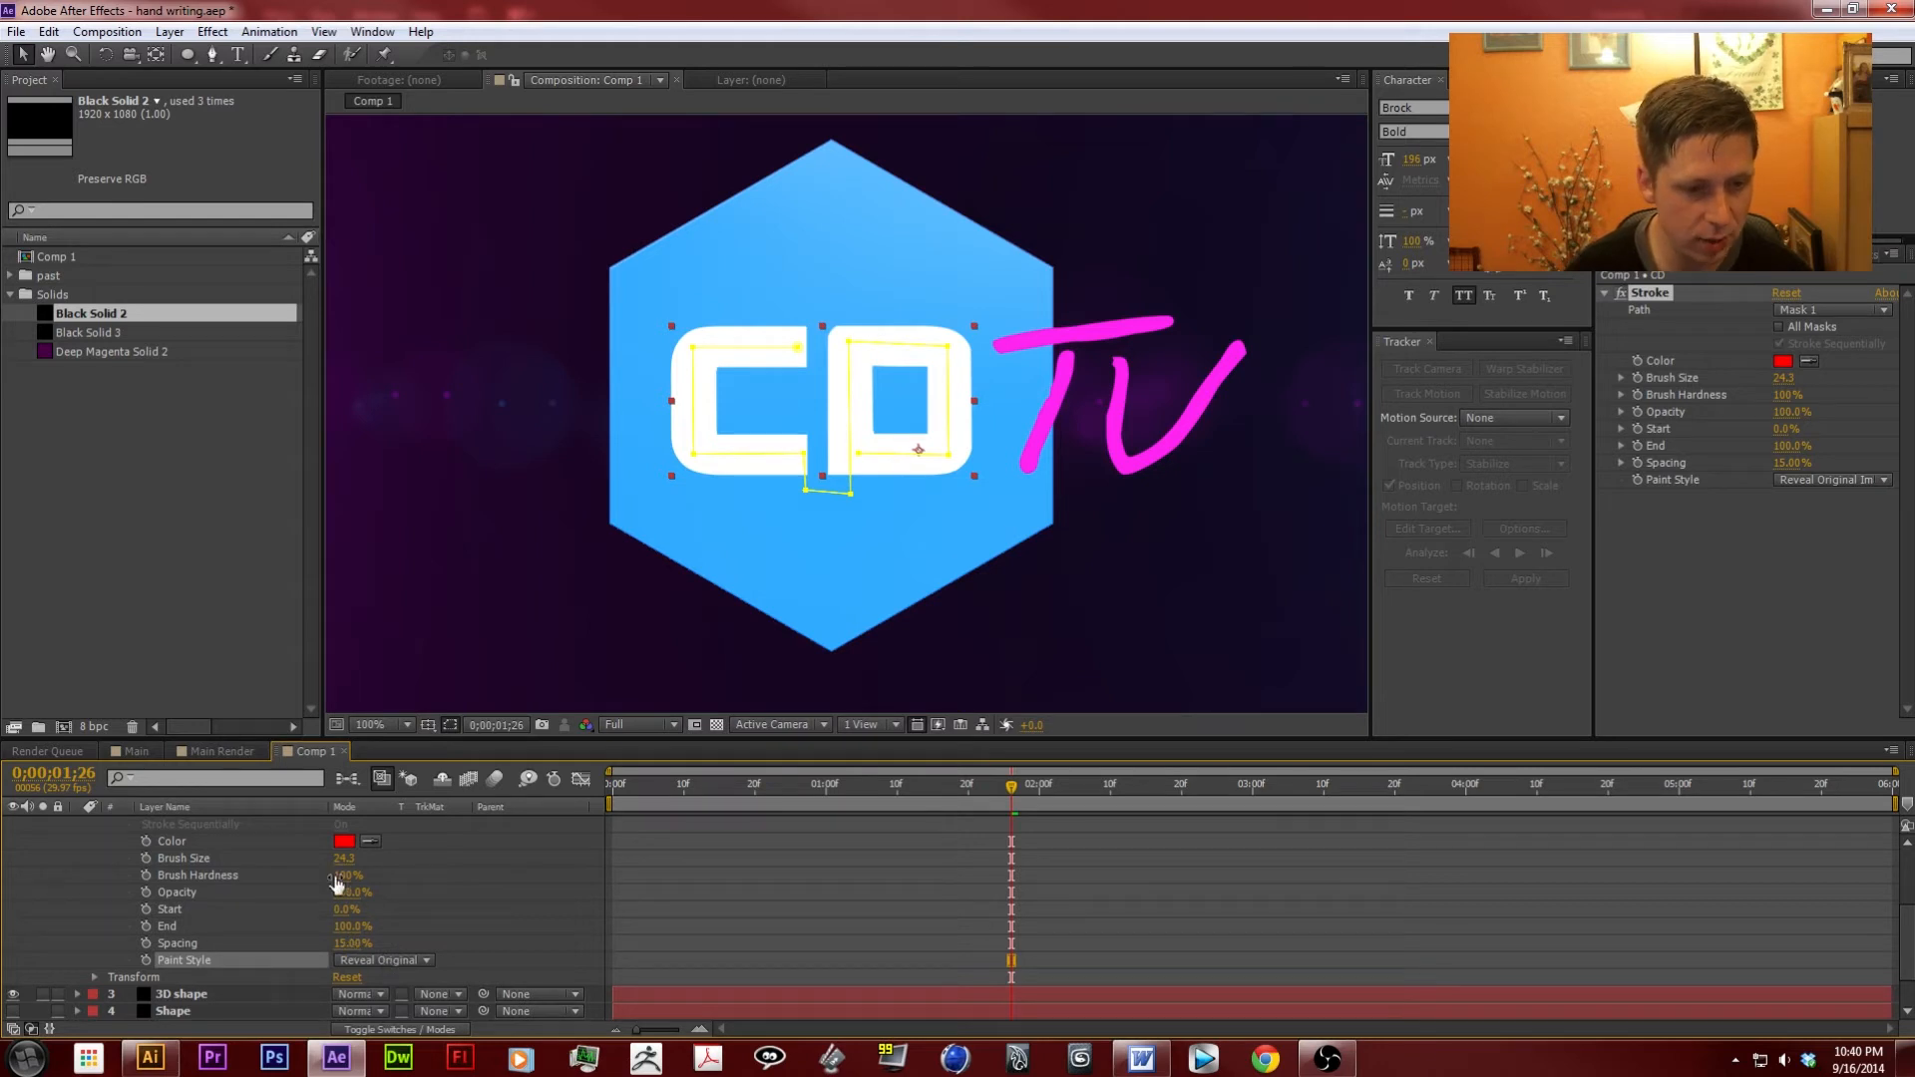
# Test the reveal by running the stroke's End to 0% and back to 100%, and raise the brush size to 29.8.
pyautogui.moveTo(351, 926); pyautogui.dragTo(205, 912)
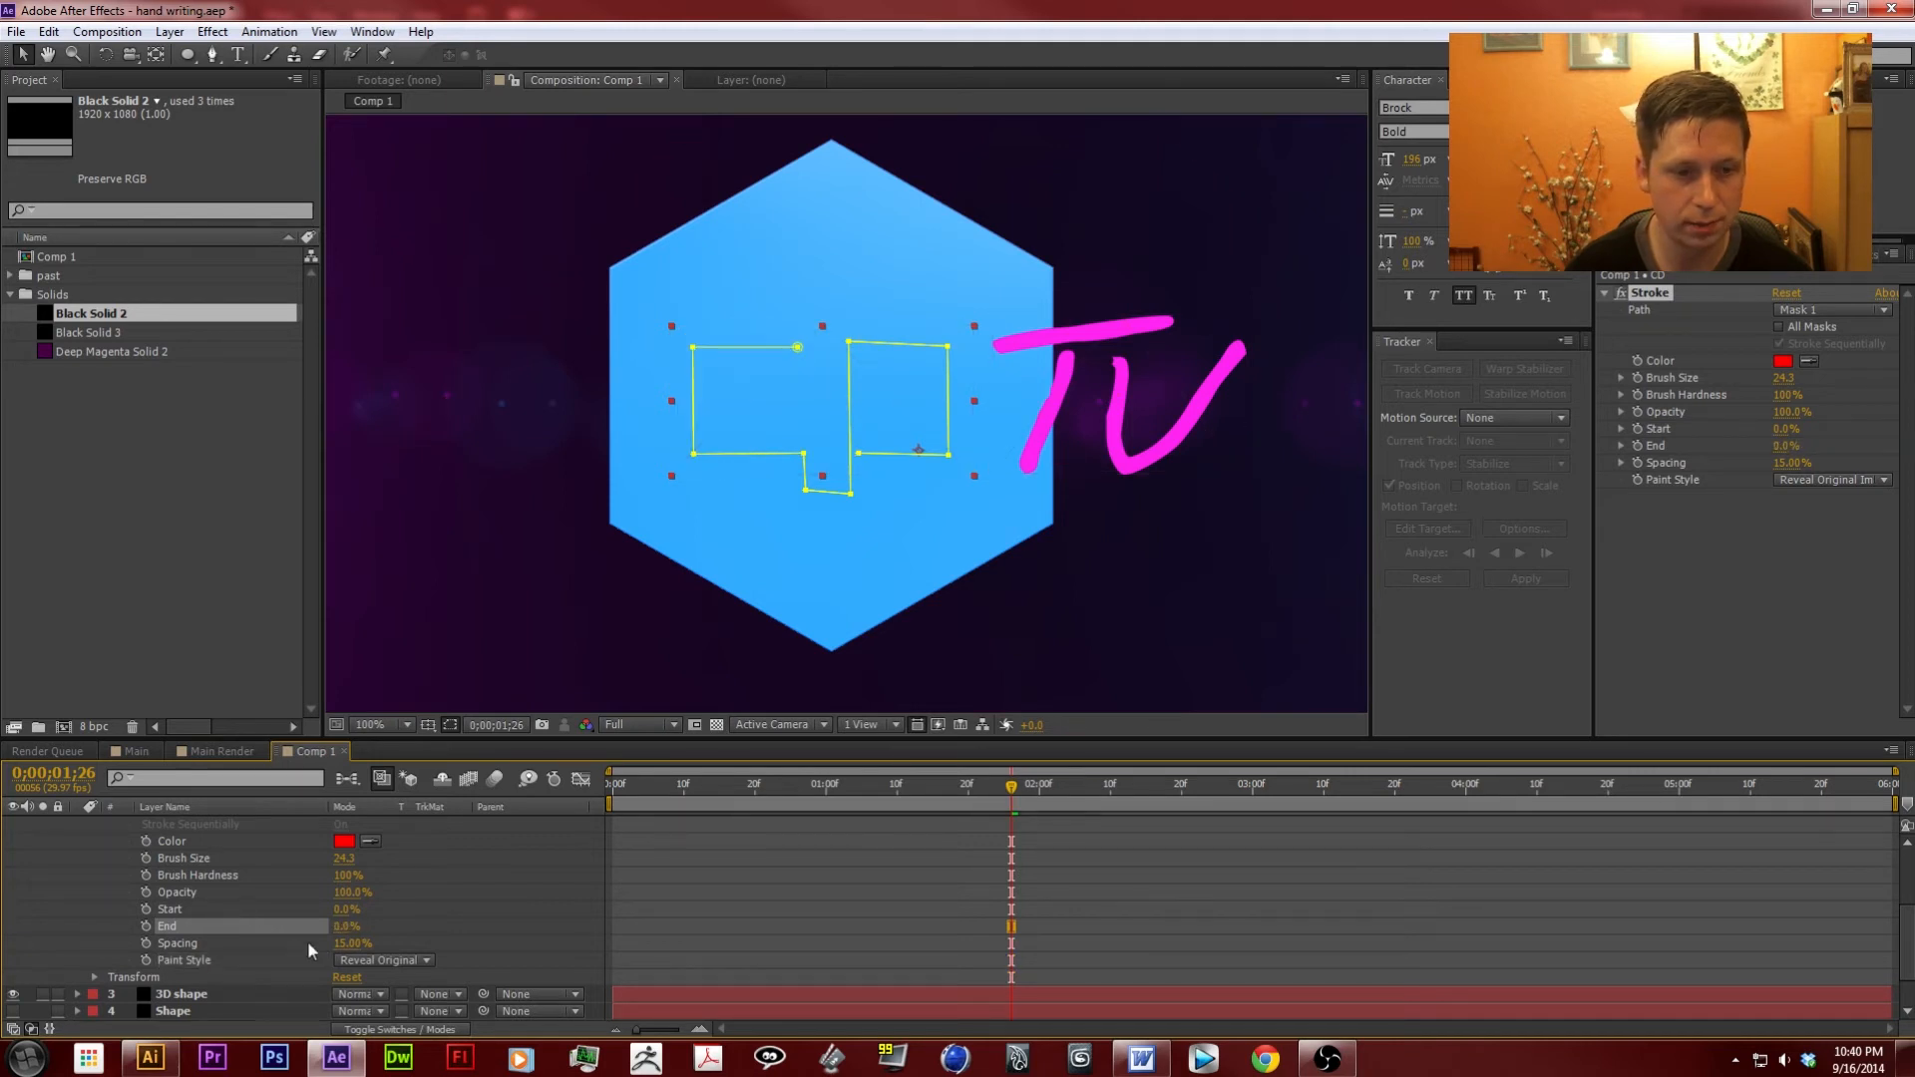
pyautogui.click(738, 548)
pyautogui.moveTo(351, 926); pyautogui.dragTo(463, 914)
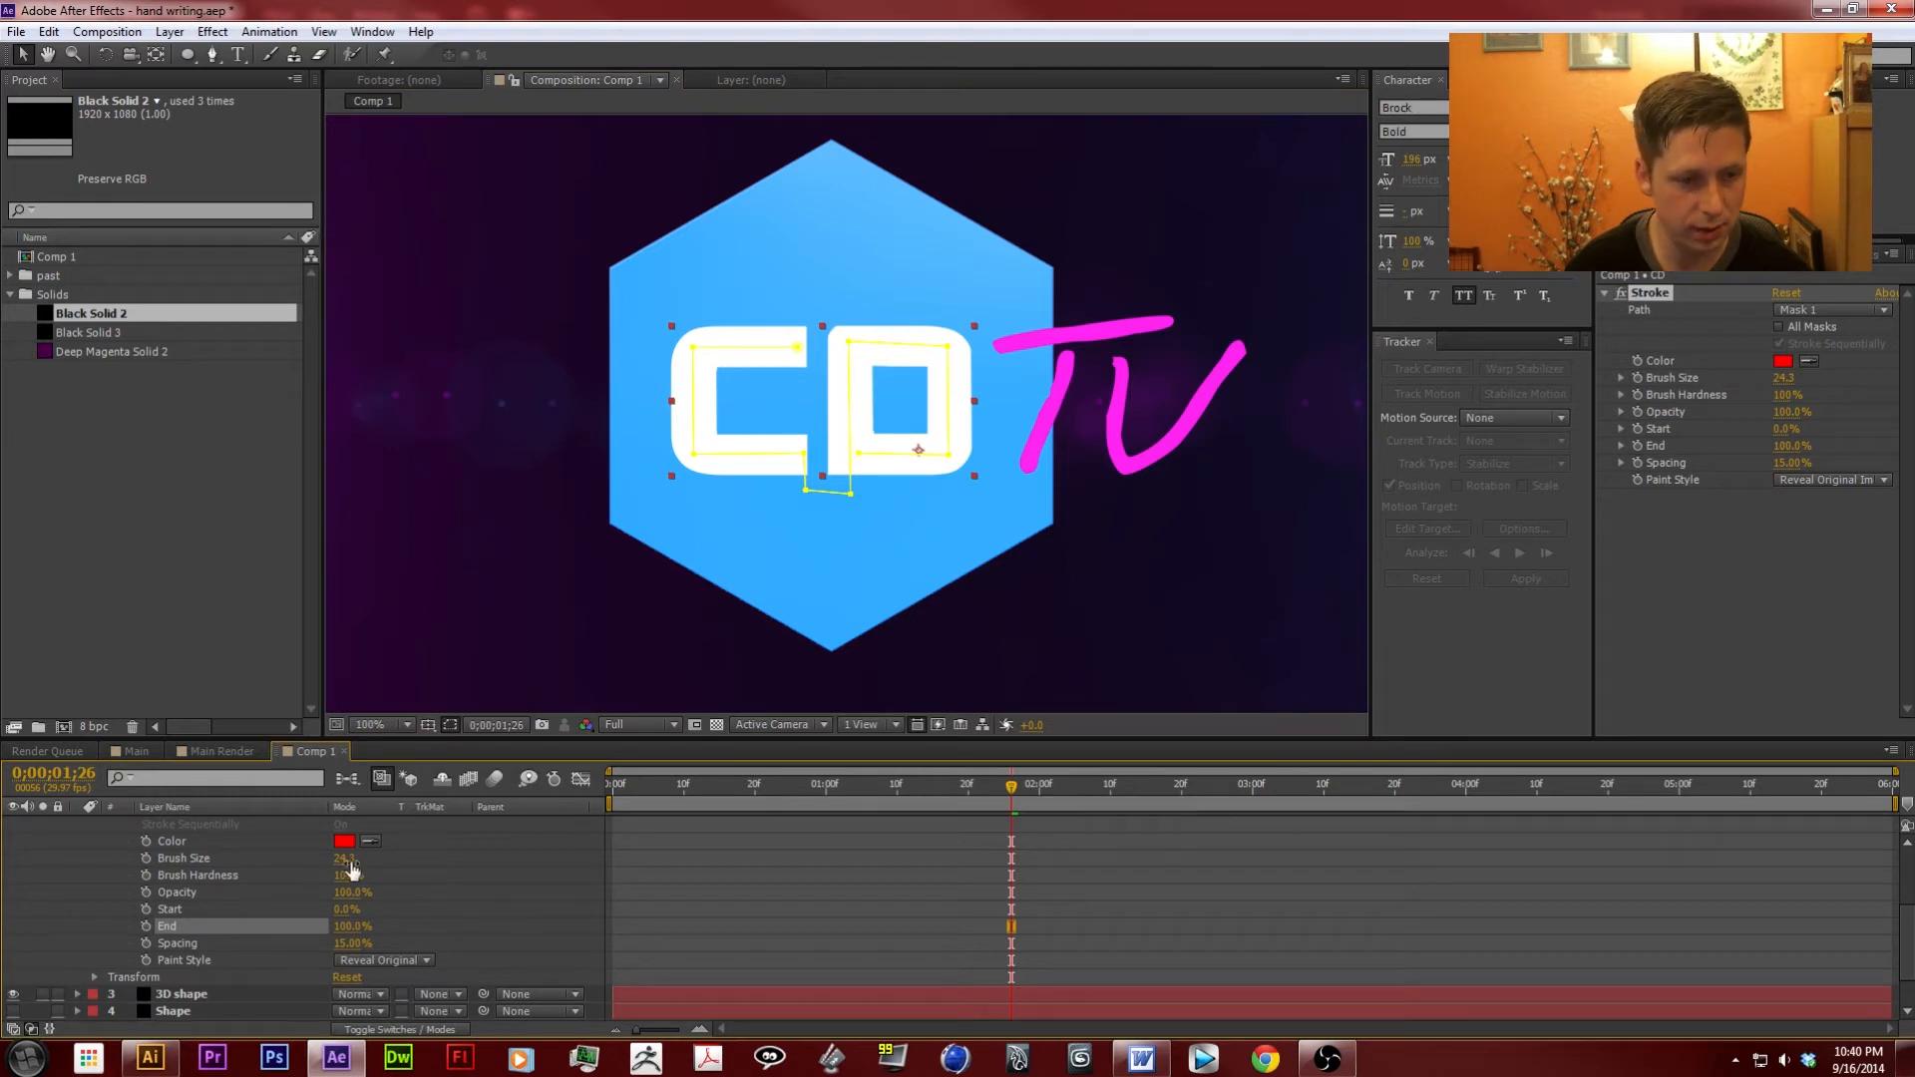
pyautogui.moveTo(345, 859); pyautogui.dragTo(393, 856)
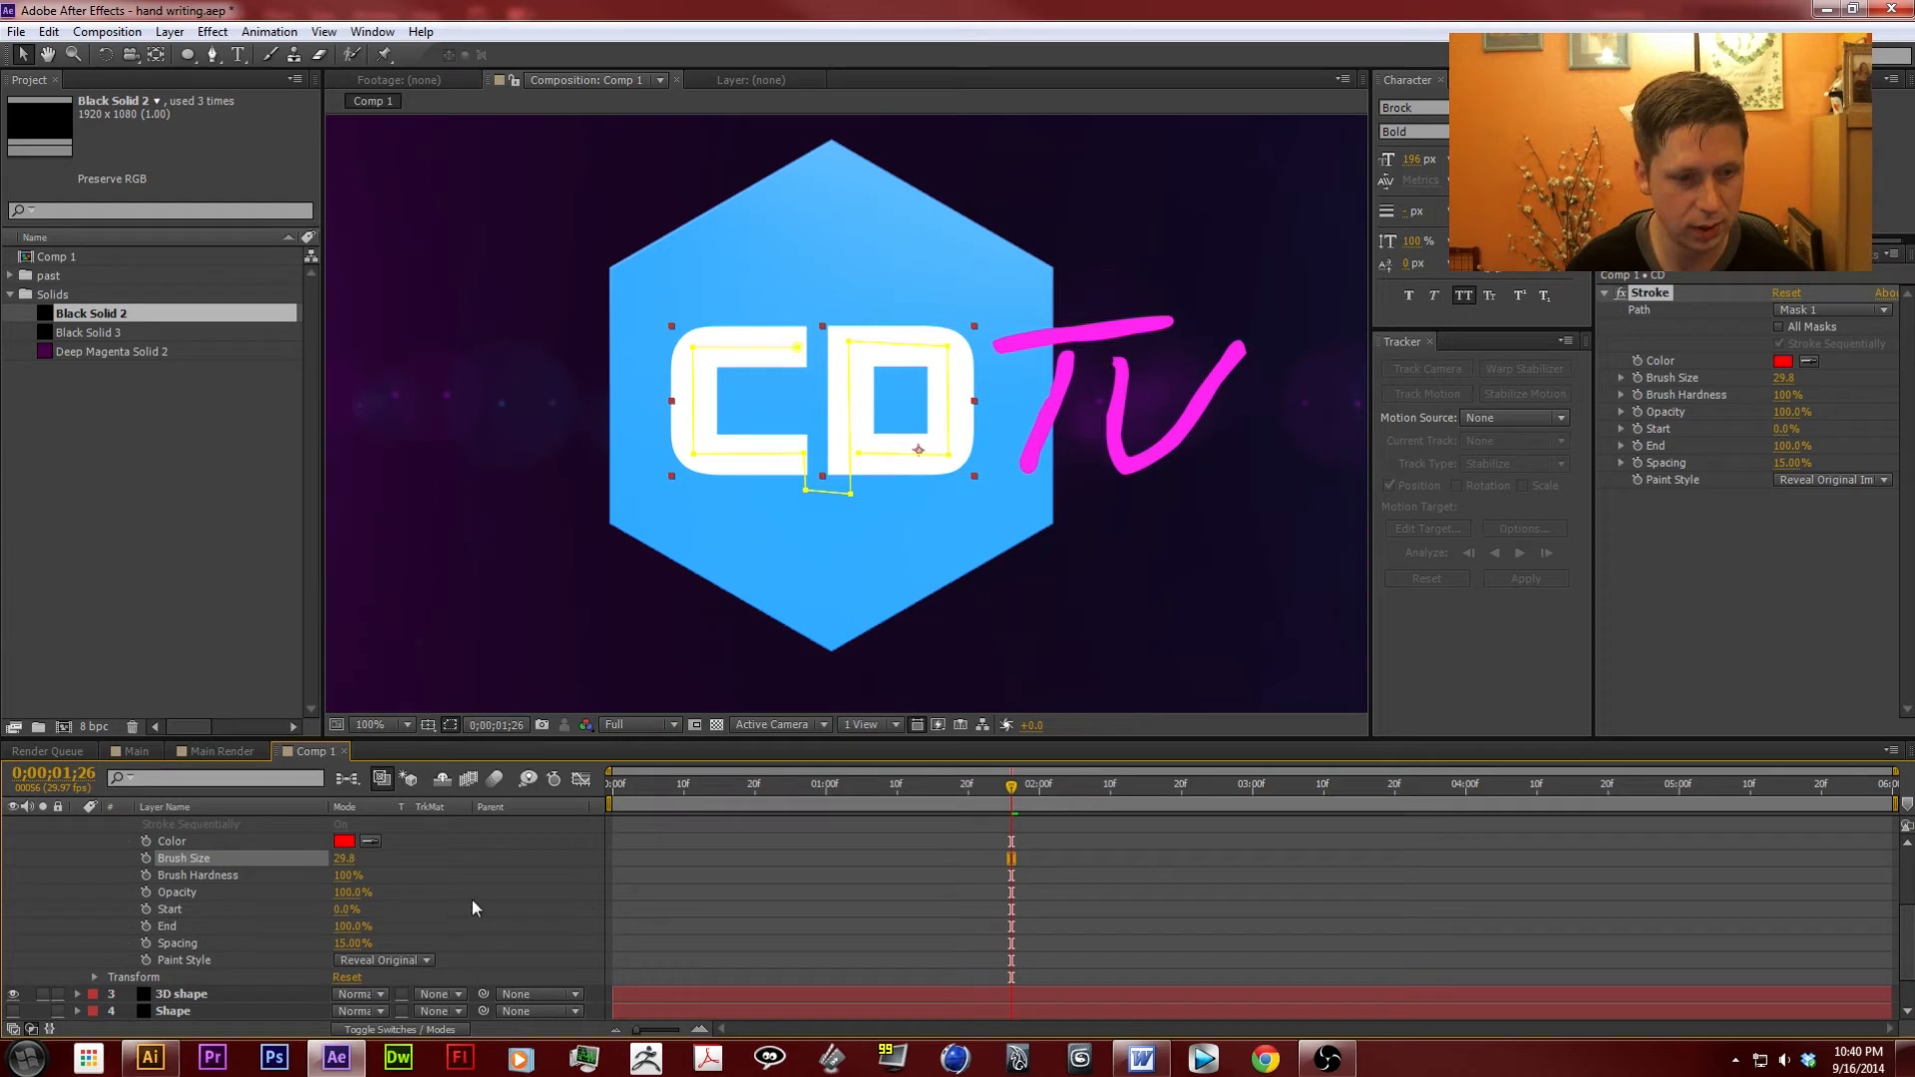
# Keyframe the CD stroke's End from 0% at the start to 100% at 0;00;01;00 and scrub through the reveal.
pyautogui.moveTo(844, 788); pyautogui.dragTo(528, 779)
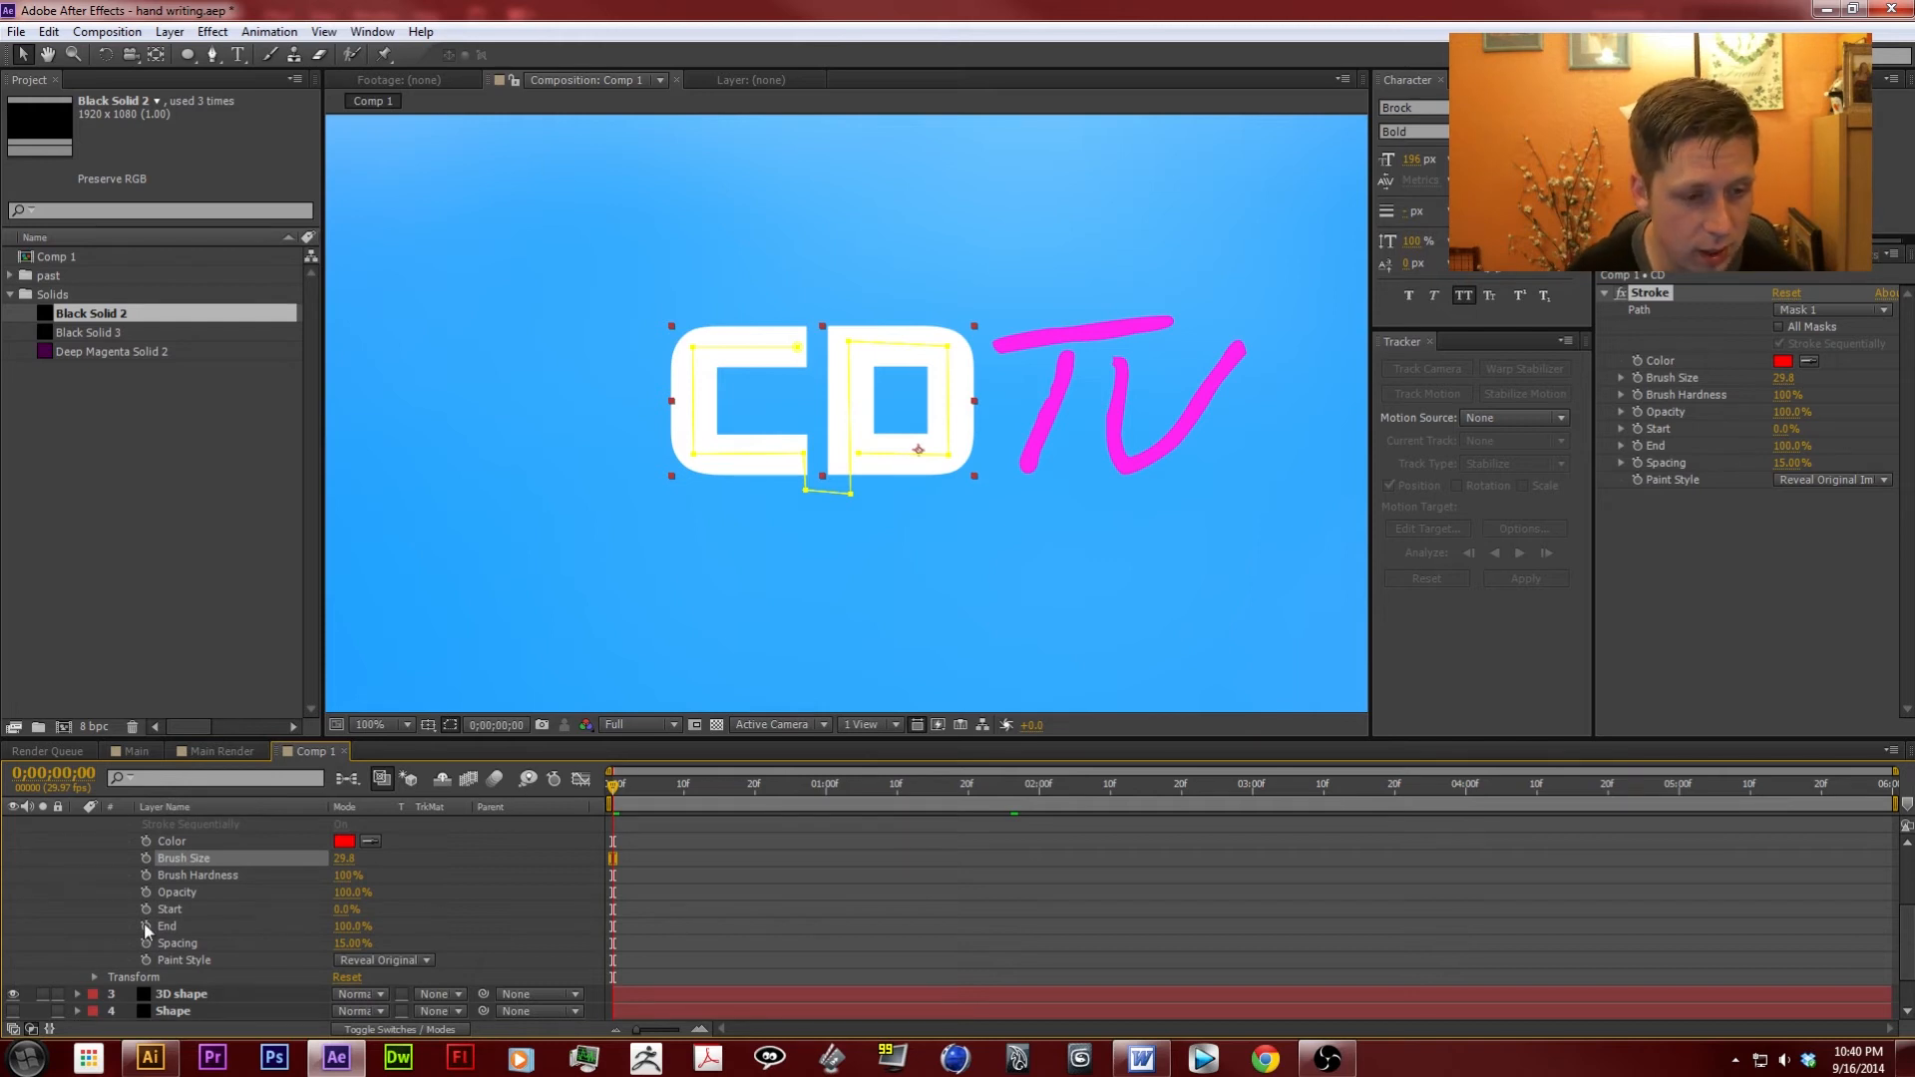
pyautogui.moveTo(668, 788); pyautogui.dragTo(827, 788)
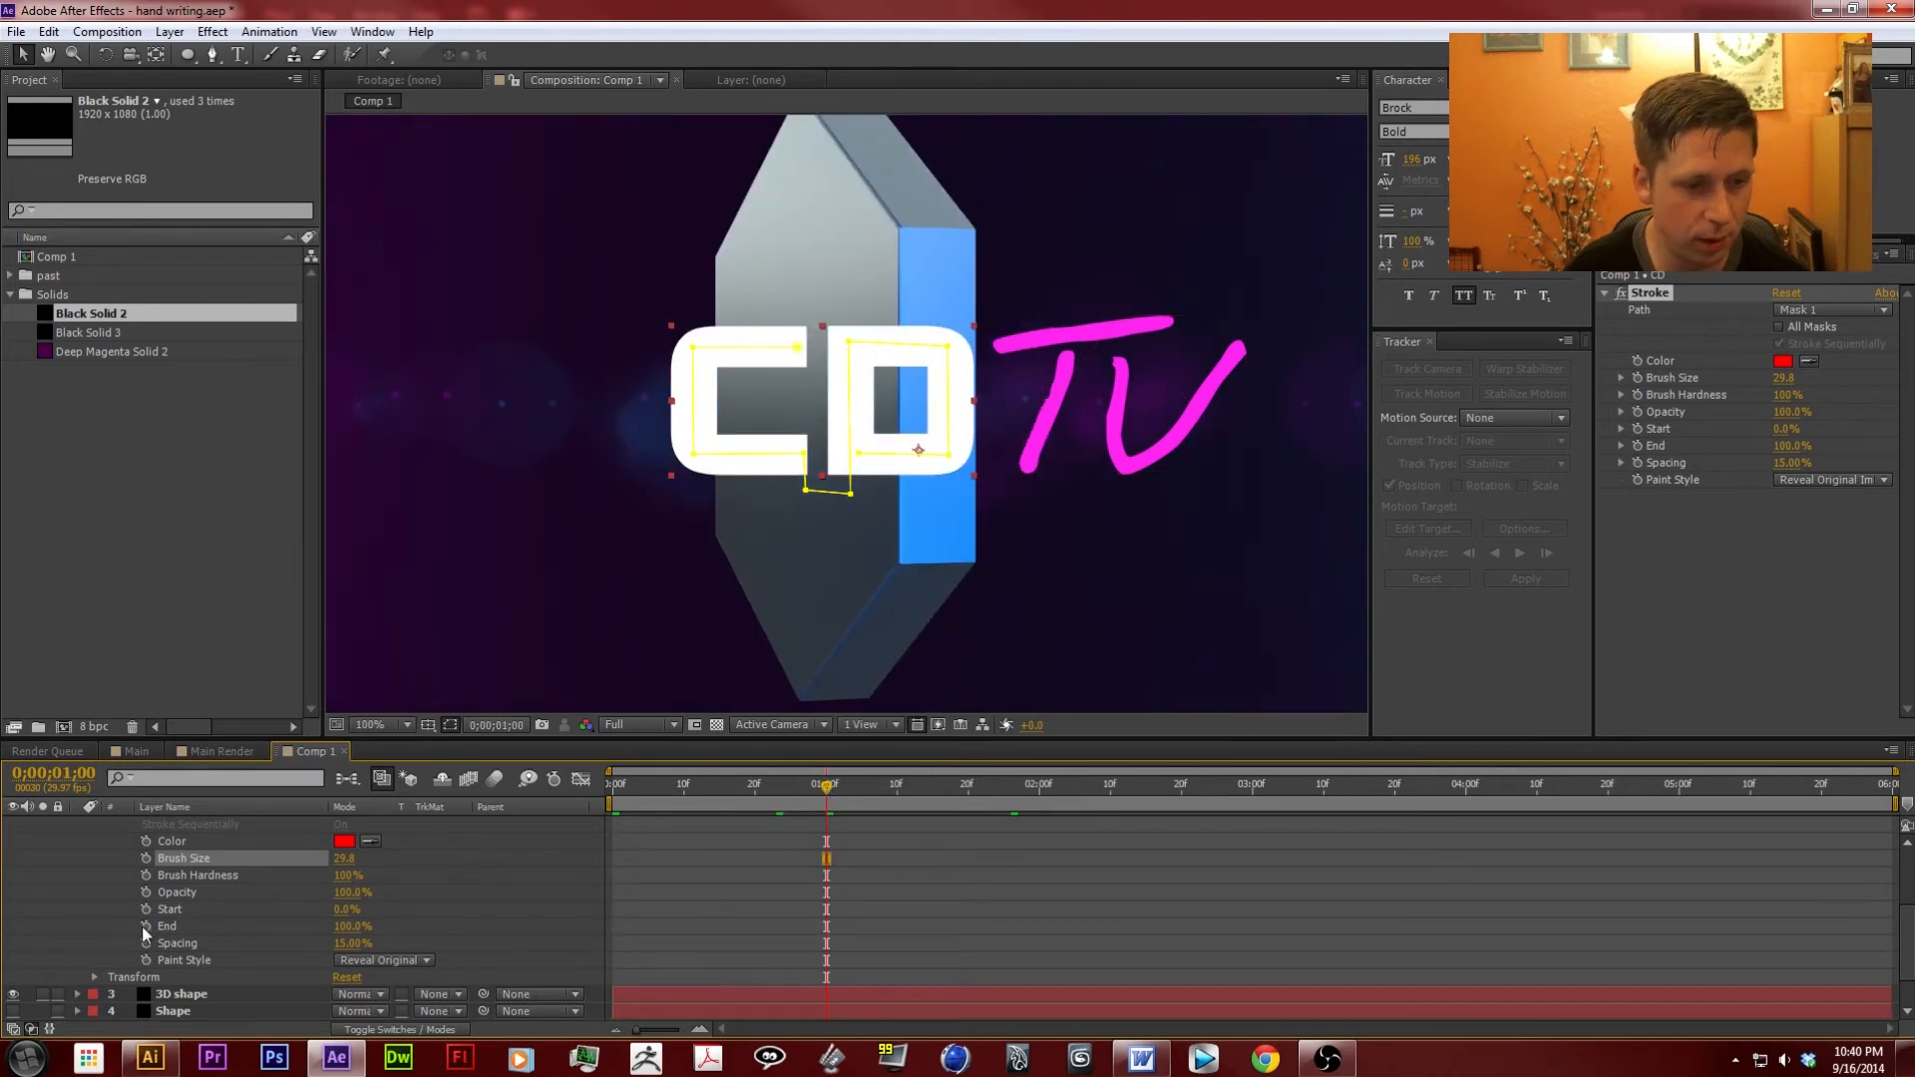
pyautogui.click(146, 926)
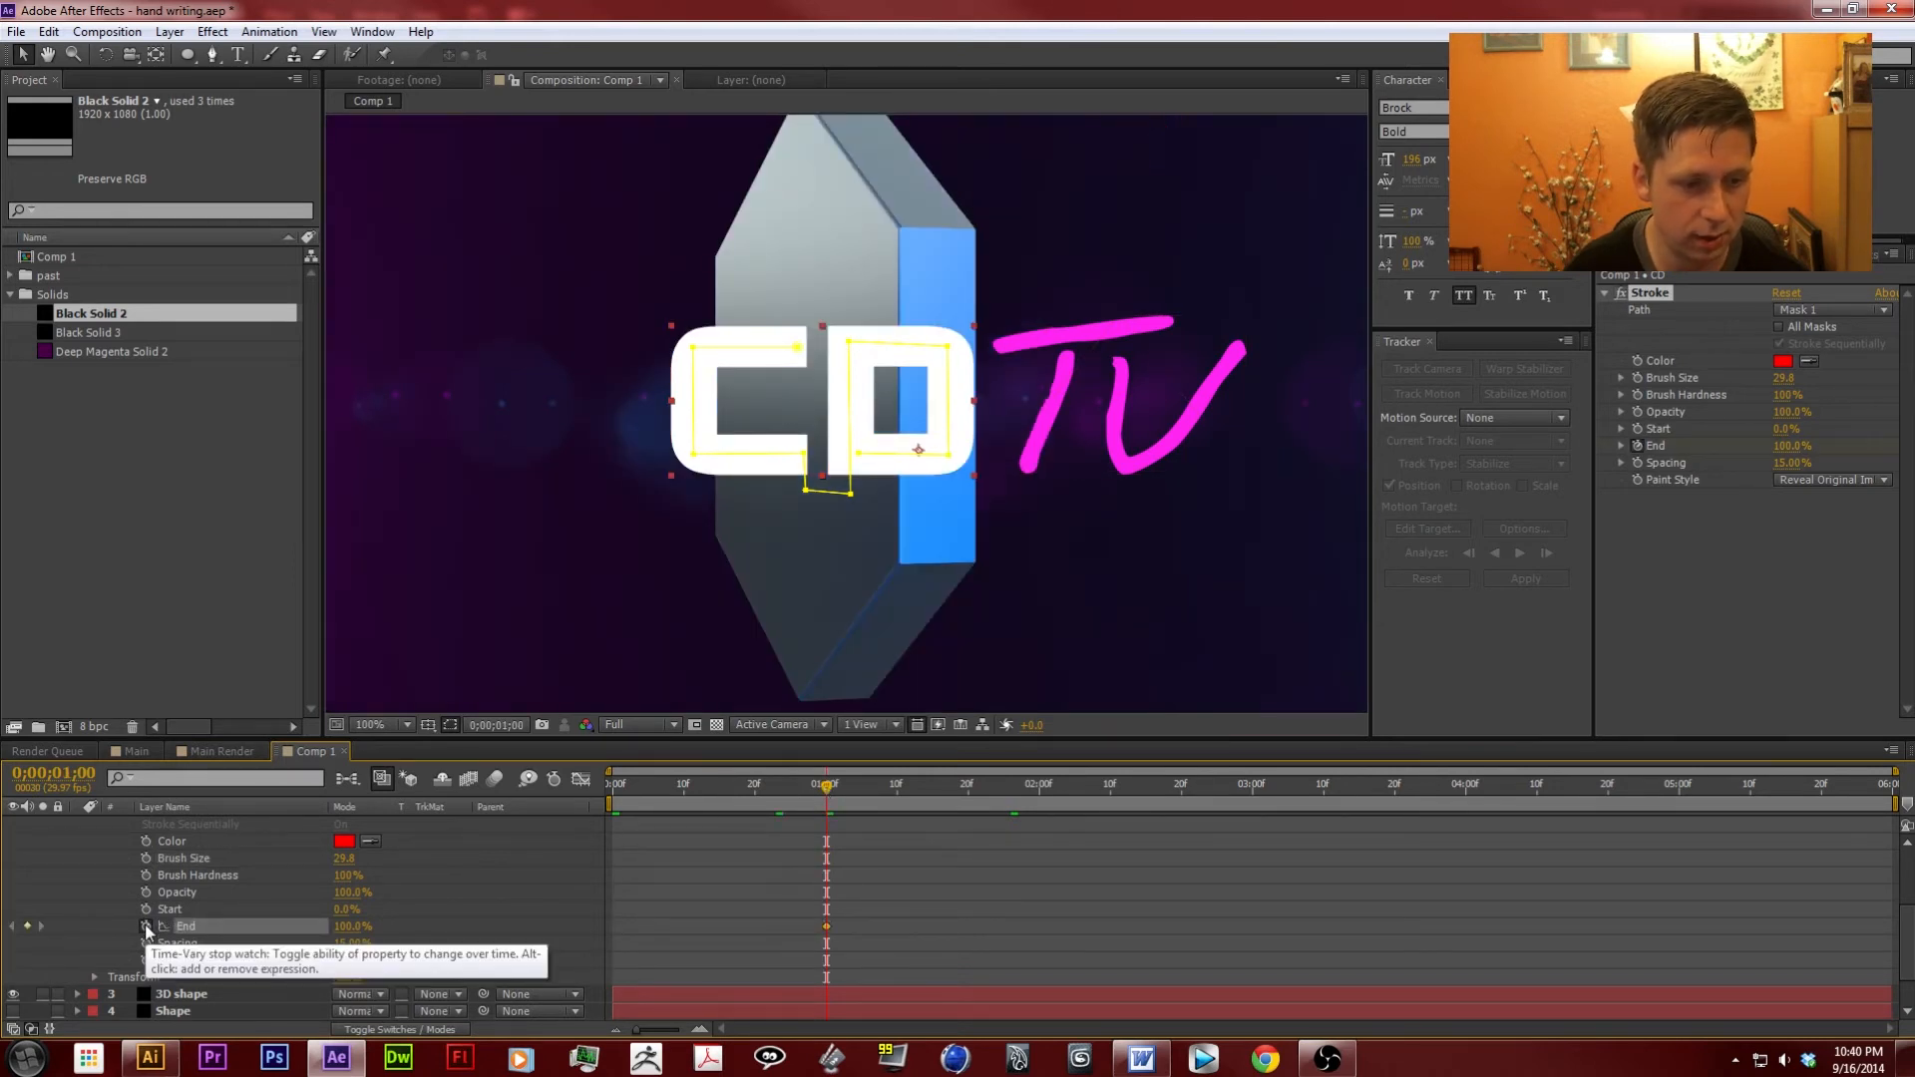
pyautogui.moveTo(824, 788); pyautogui.dragTo(556, 783)
pyautogui.click(351, 925)
pyautogui.write('0')
pyautogui.press('Return')
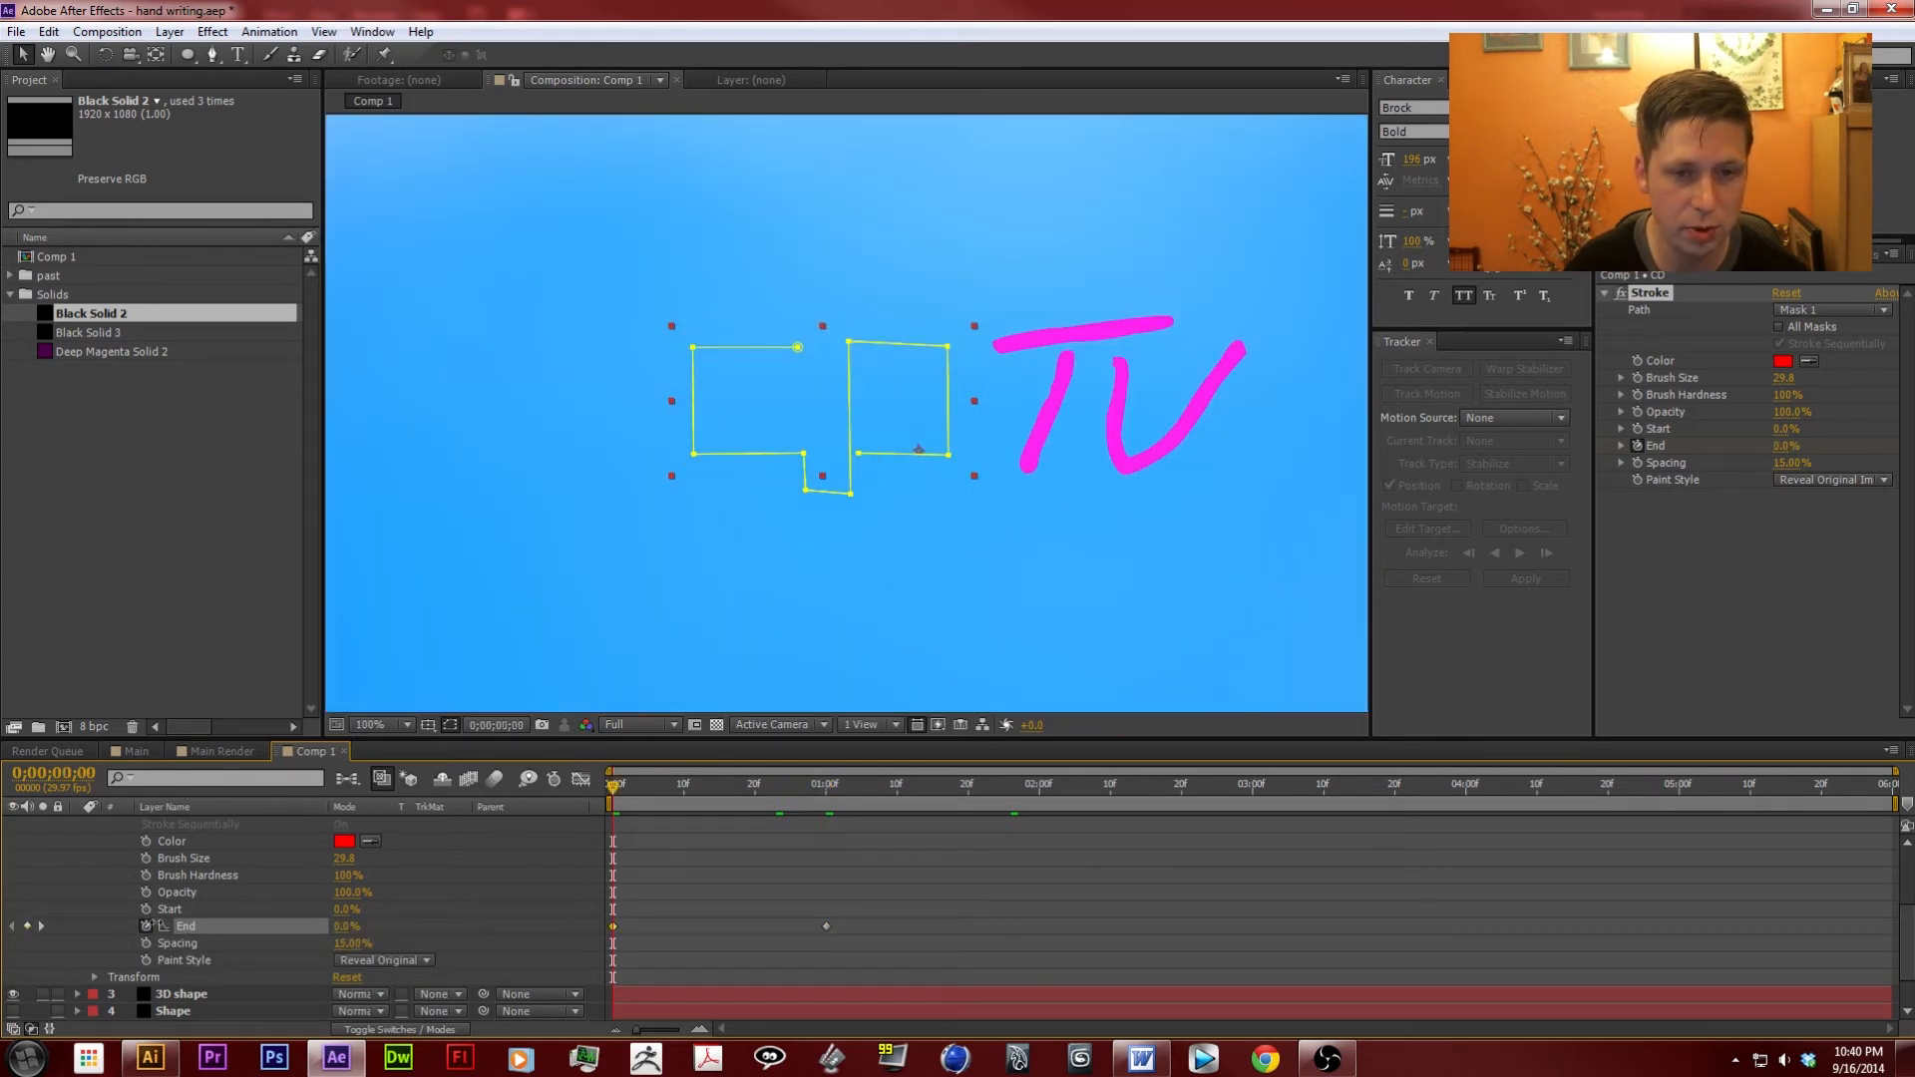
pyautogui.moveTo(615, 788); pyautogui.dragTo(833, 786)
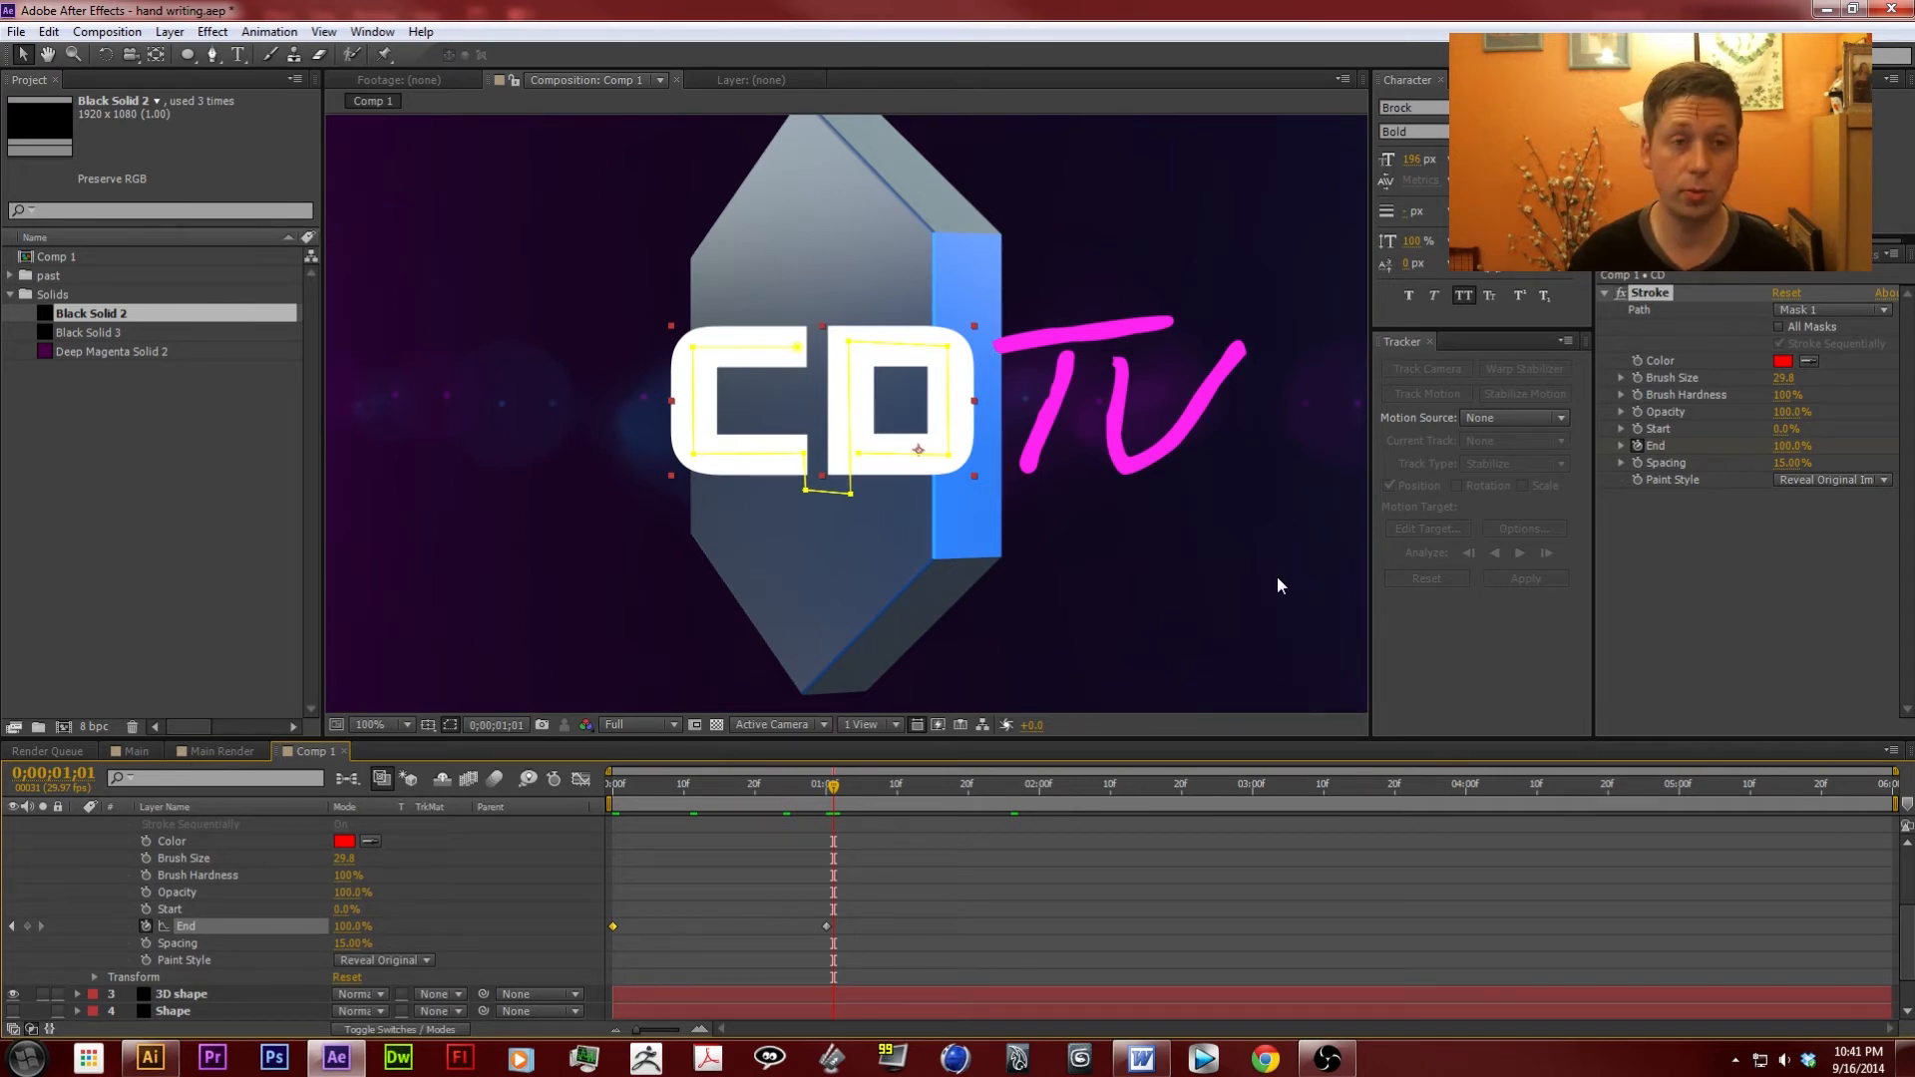
# Start an open mask path on the TV text layer with the Pen tool, tracing the T's crossbar and stem.
pyautogui.click(212, 54)
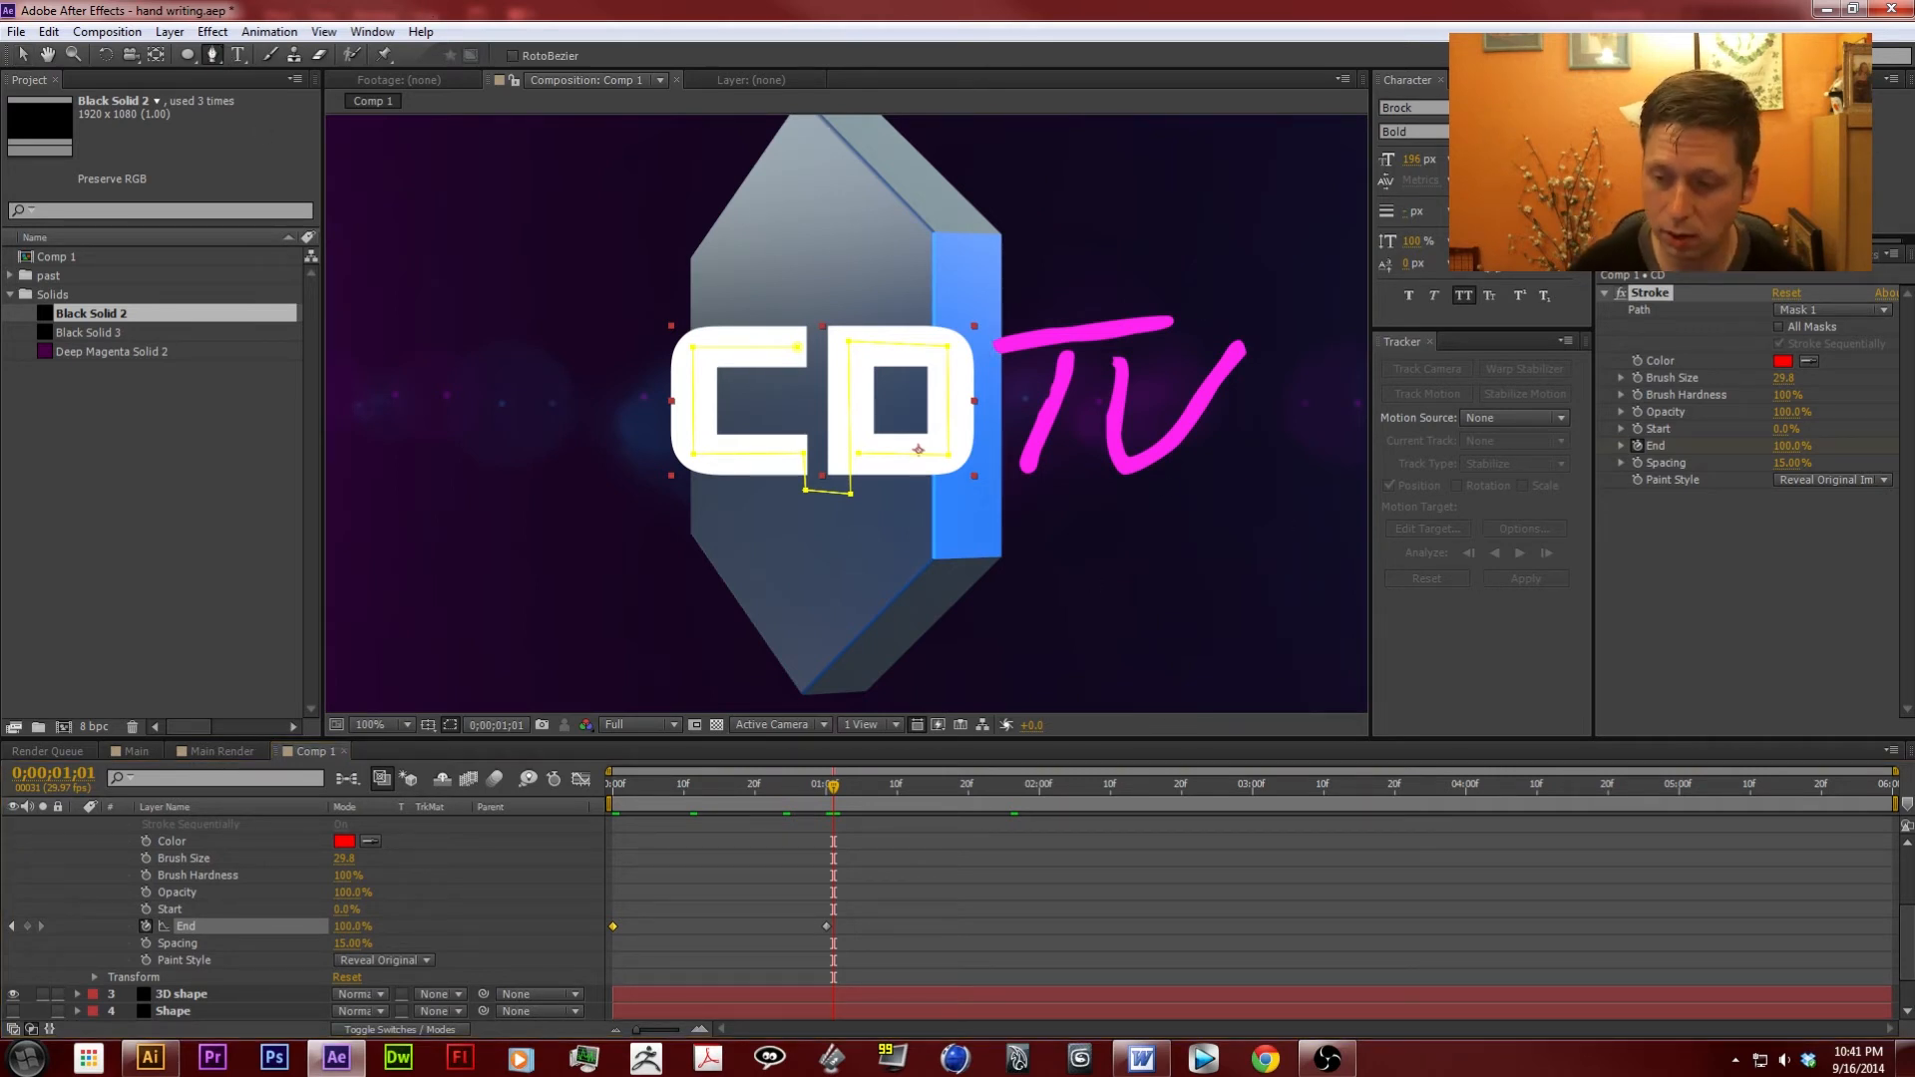
pyautogui.scroll(3, 1896, 960)
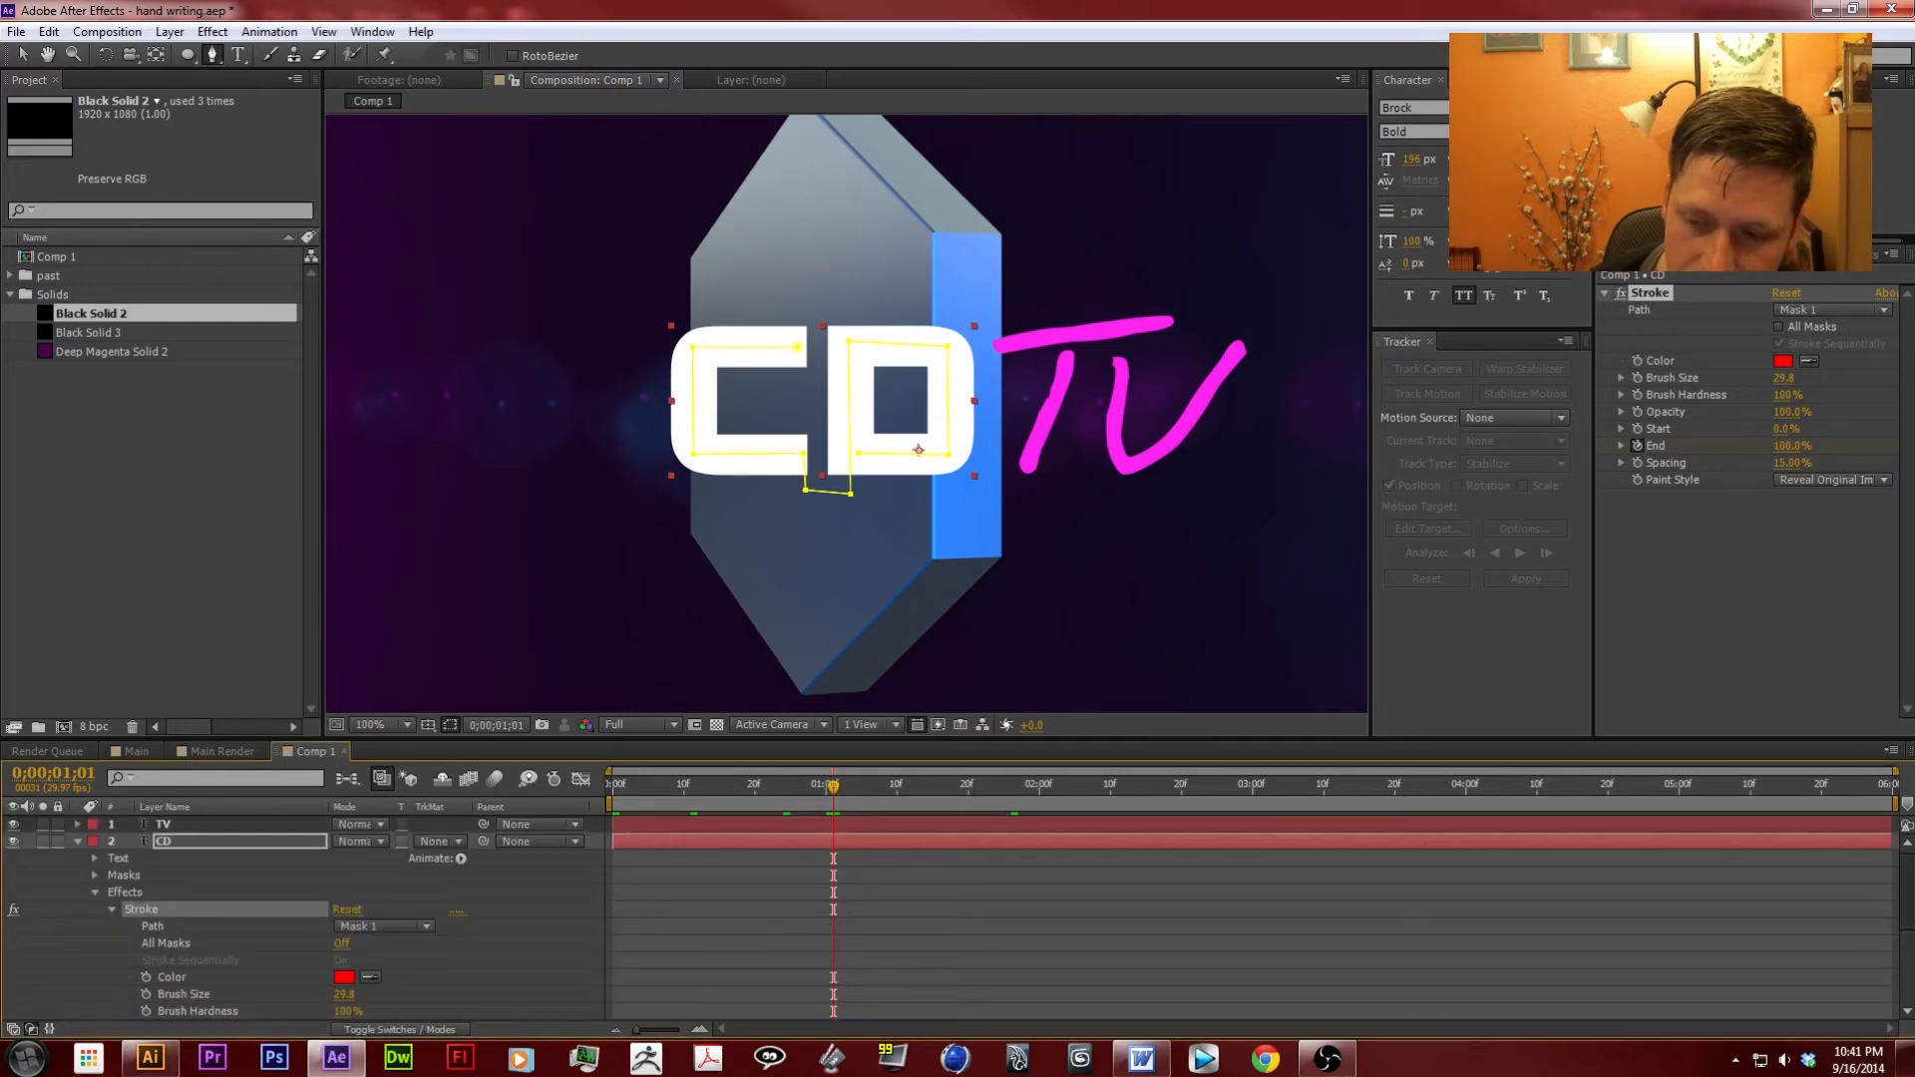
pyautogui.click(78, 839)
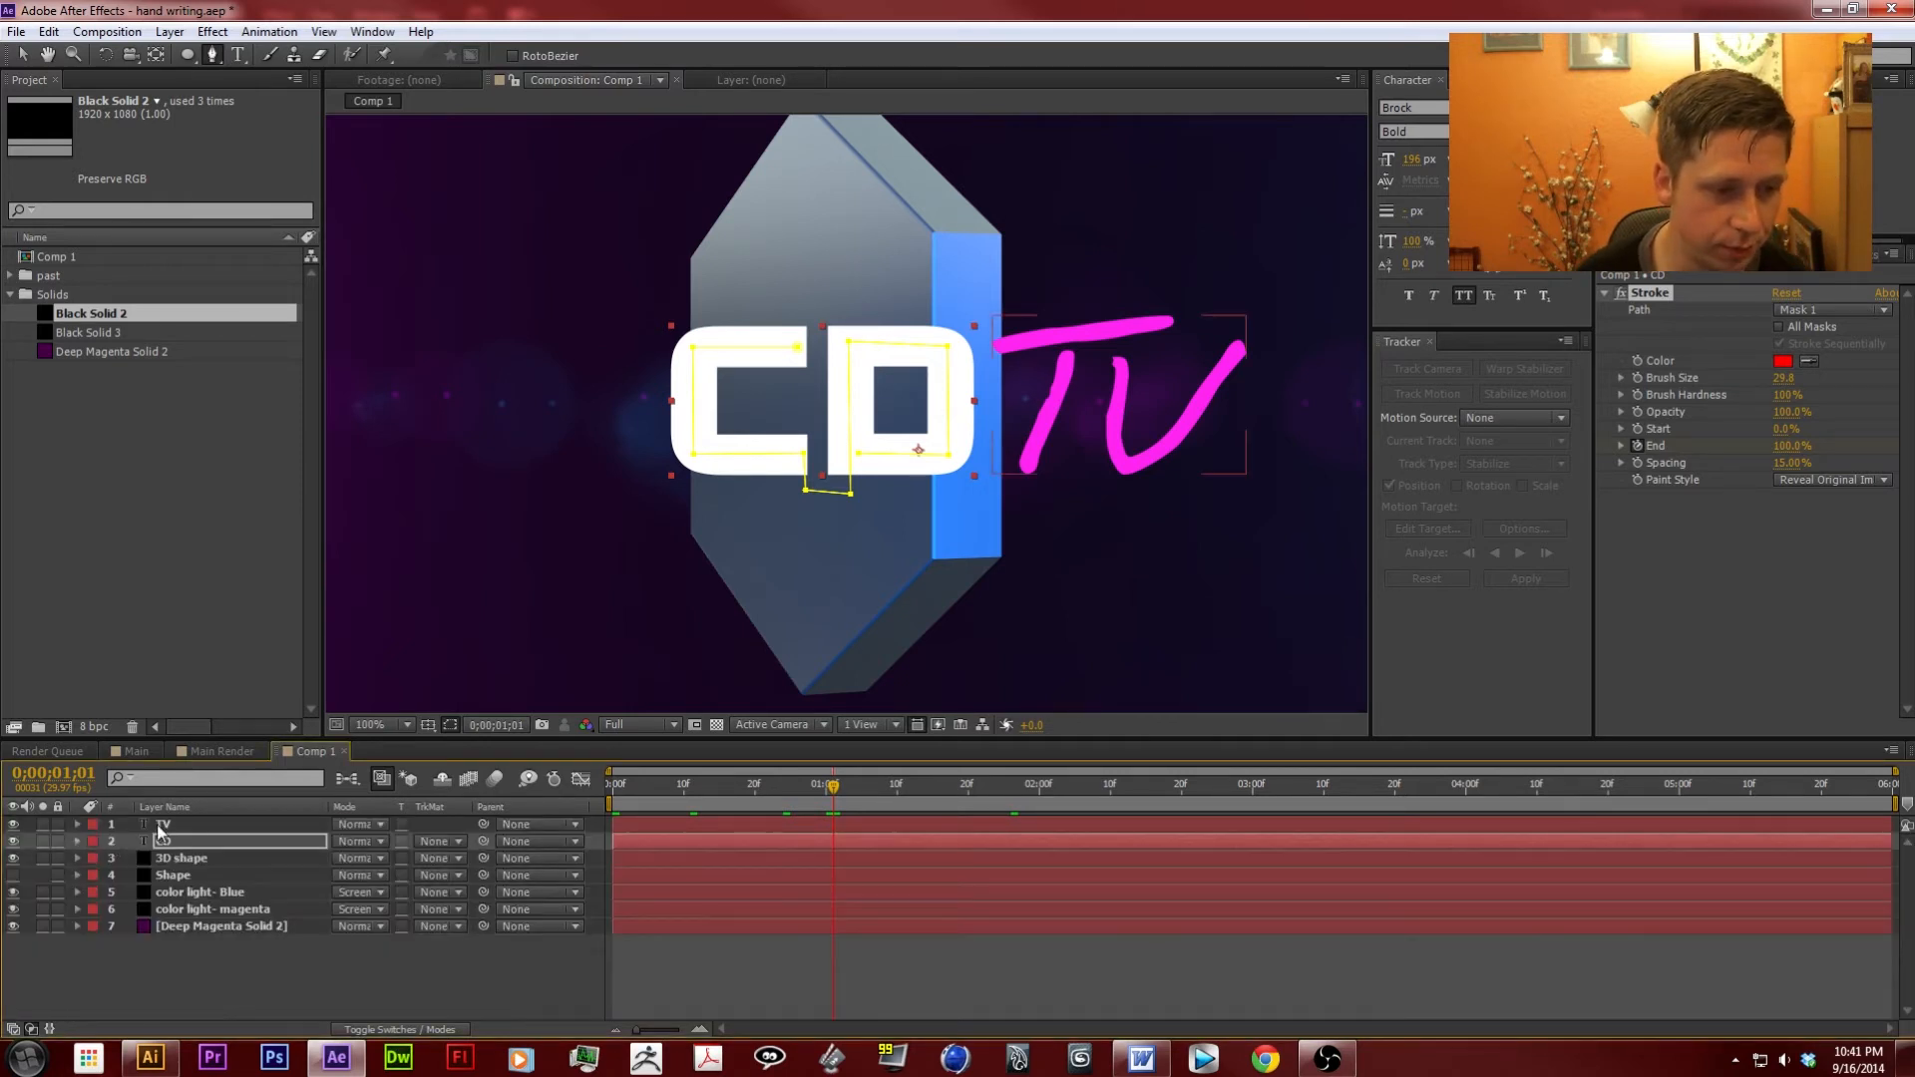
pyautogui.click(161, 826)
pyautogui.click(77, 824)
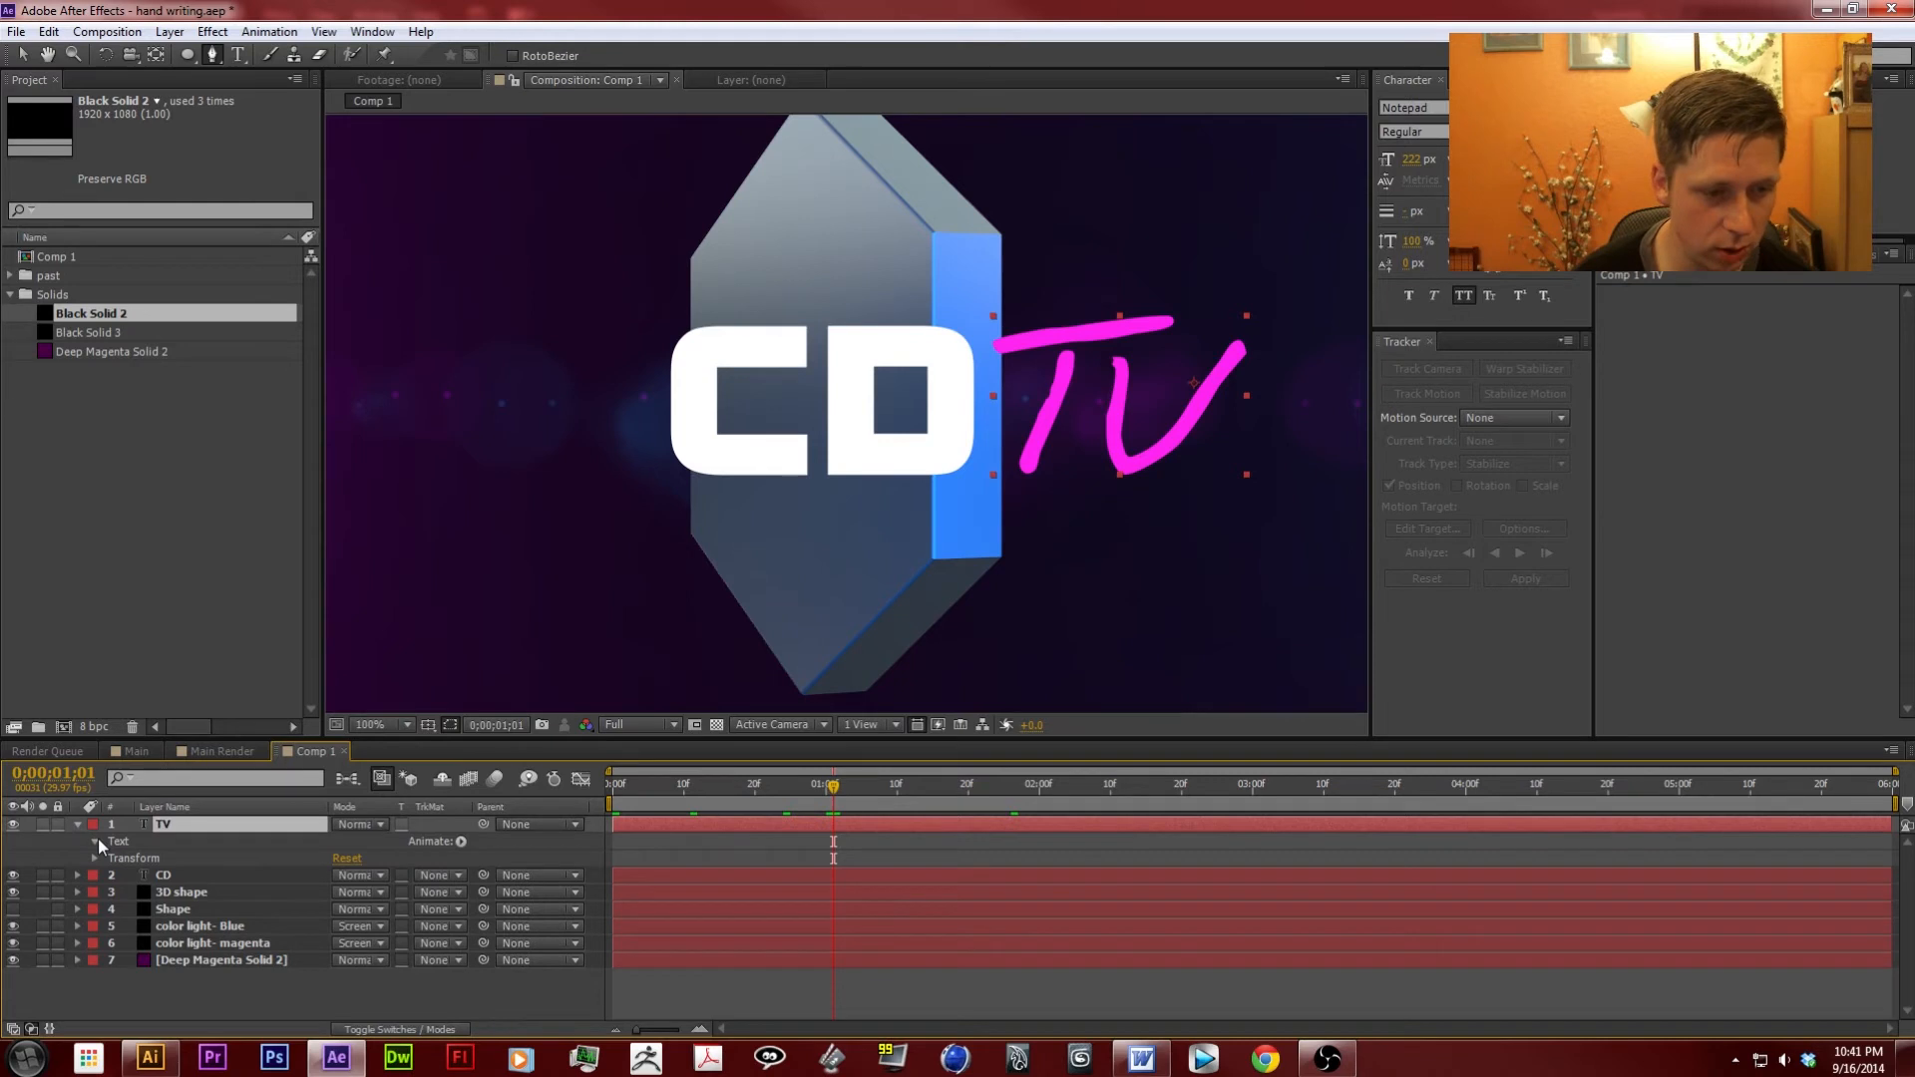
pyautogui.click(96, 841)
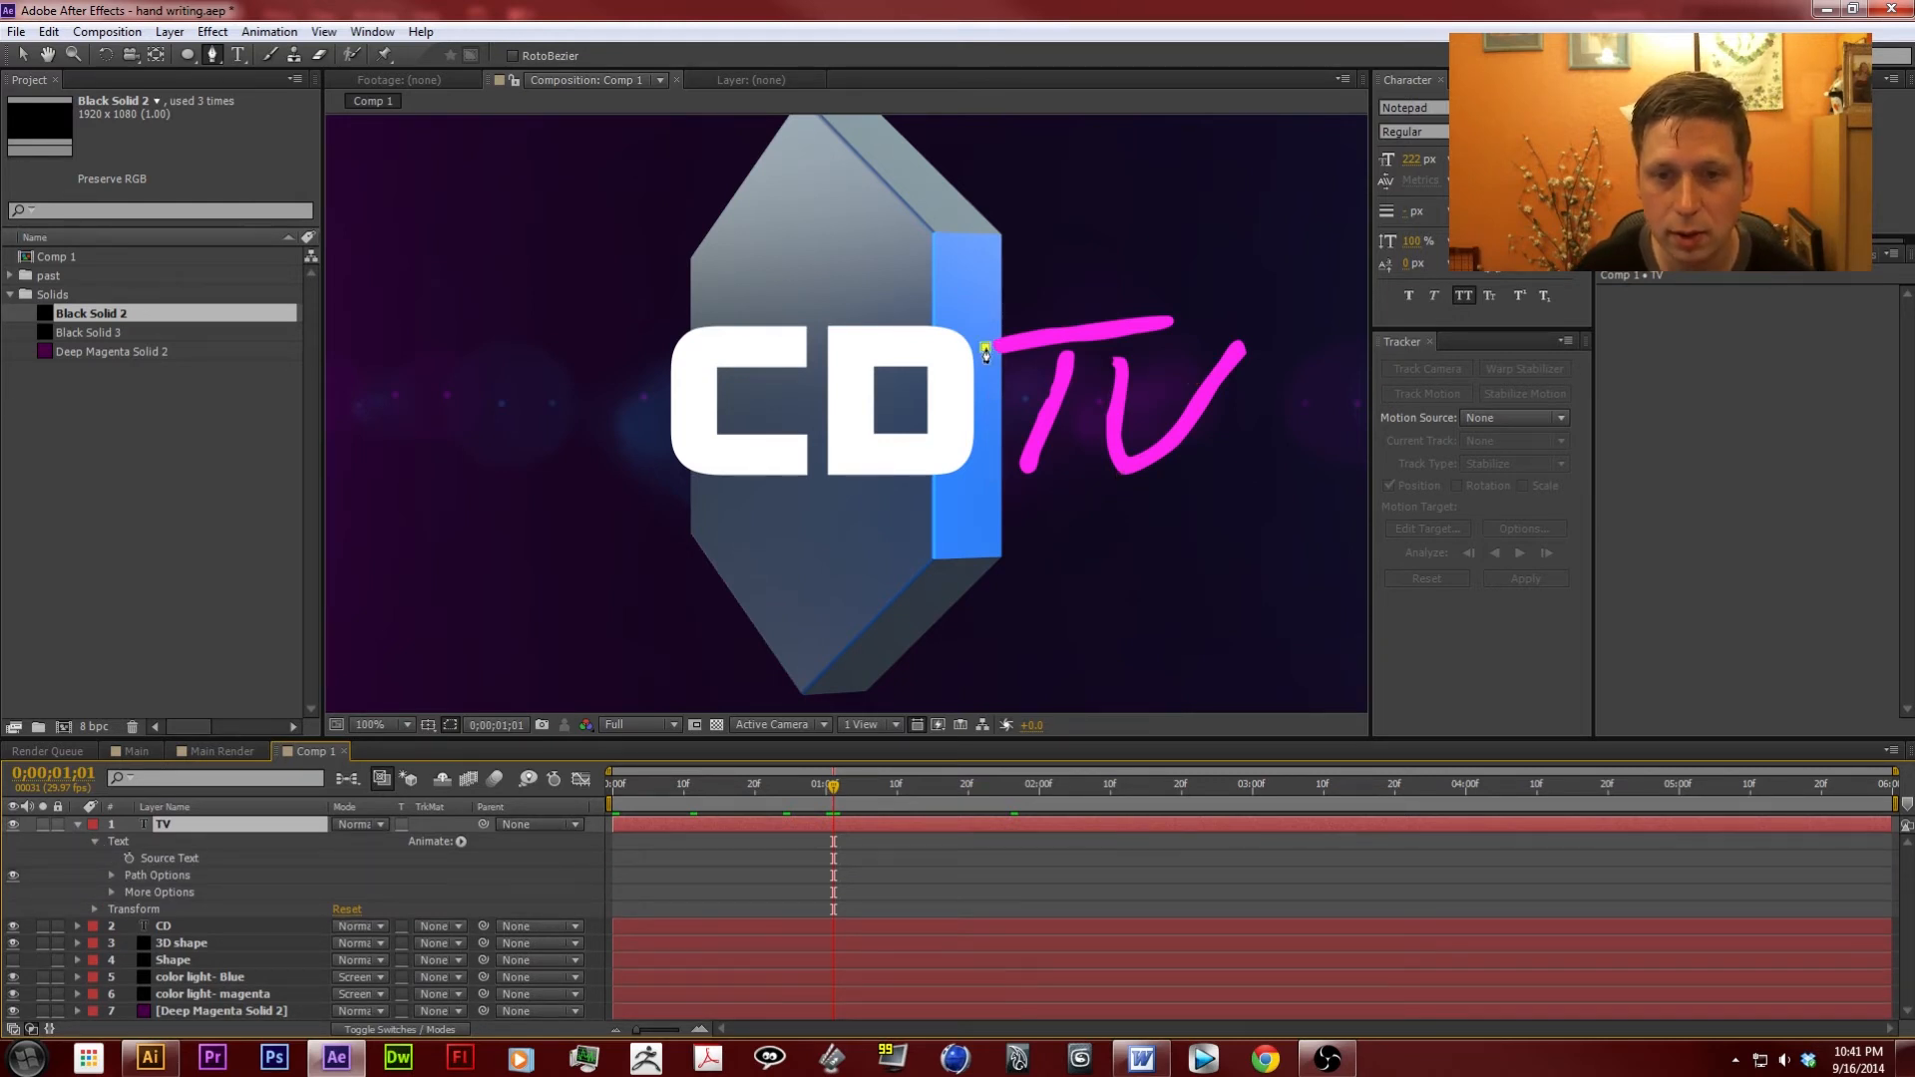
pyautogui.click(985, 347)
pyautogui.click(1178, 323)
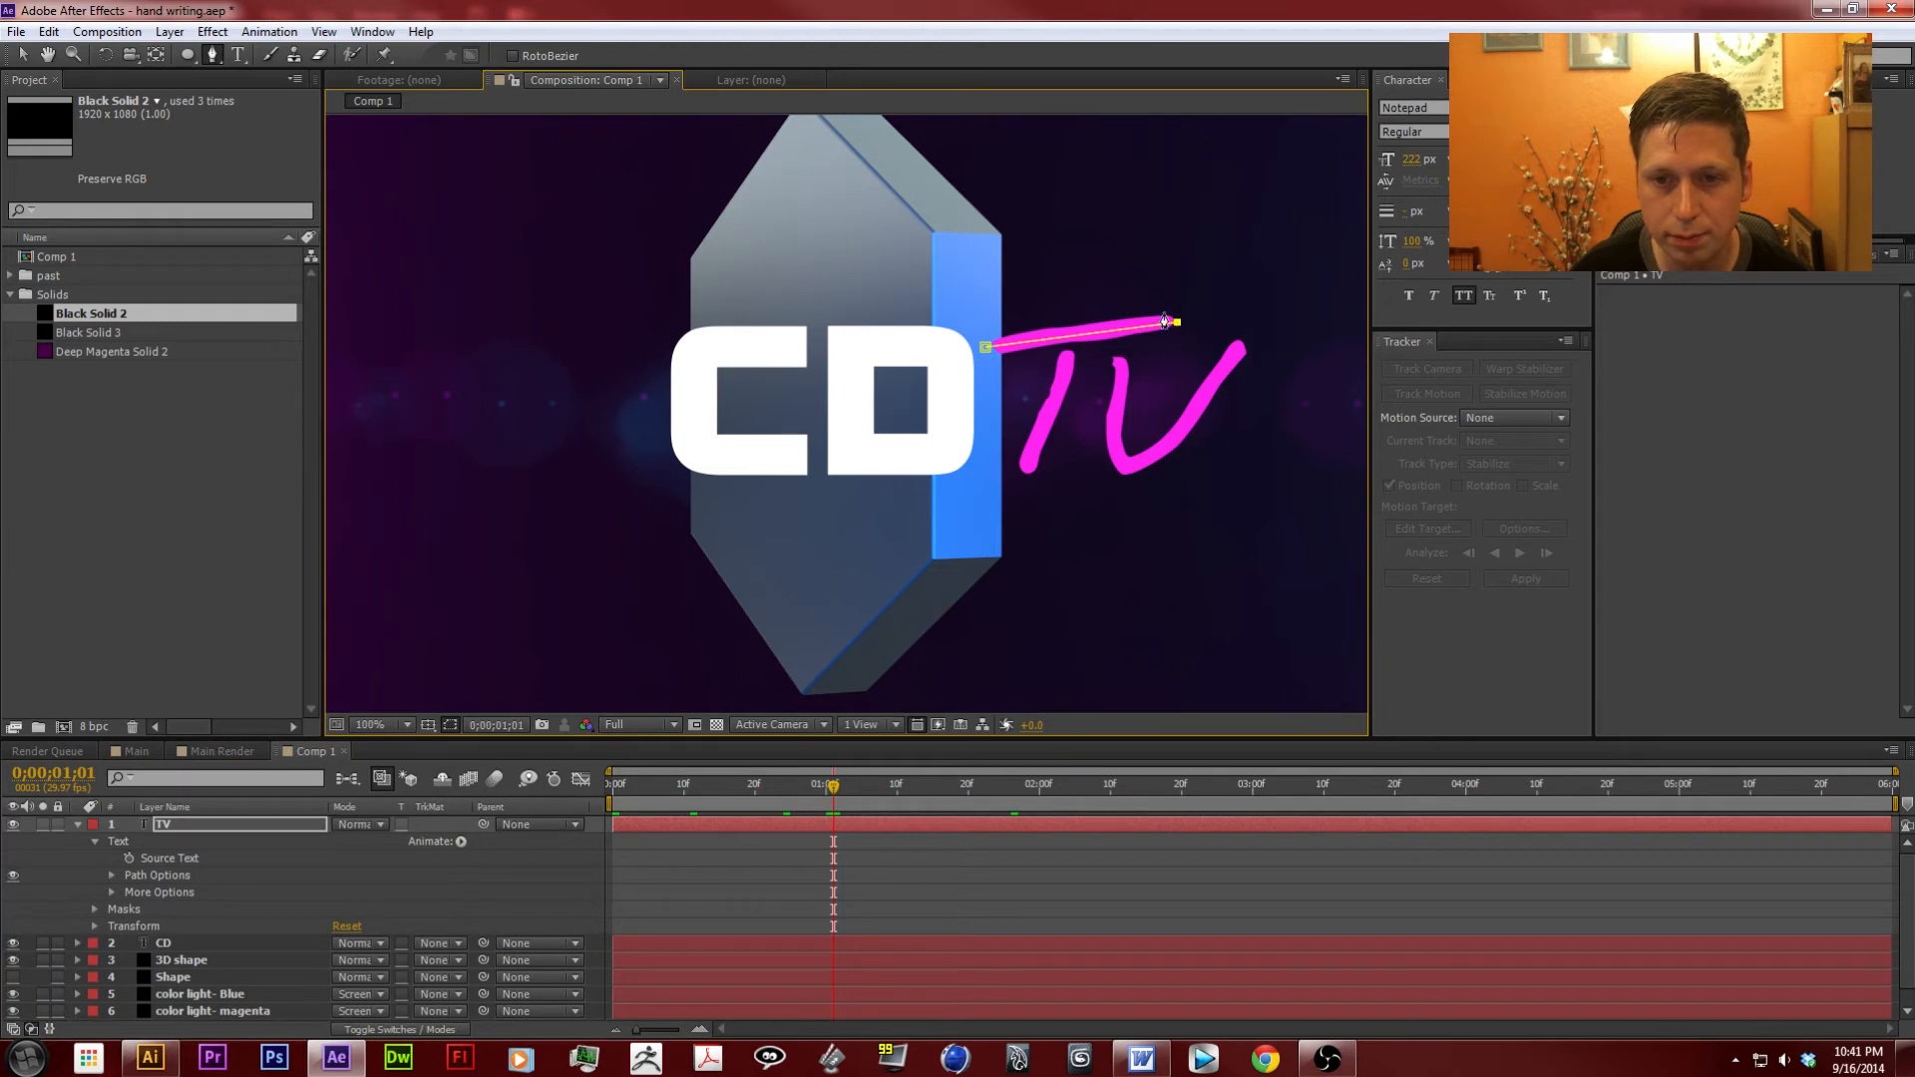
pyautogui.click(1070, 310)
pyautogui.click(1021, 479)
# Continue the mask path up from the T's stem and around the V to the end of its upper stroke.
pyautogui.click(1102, 352)
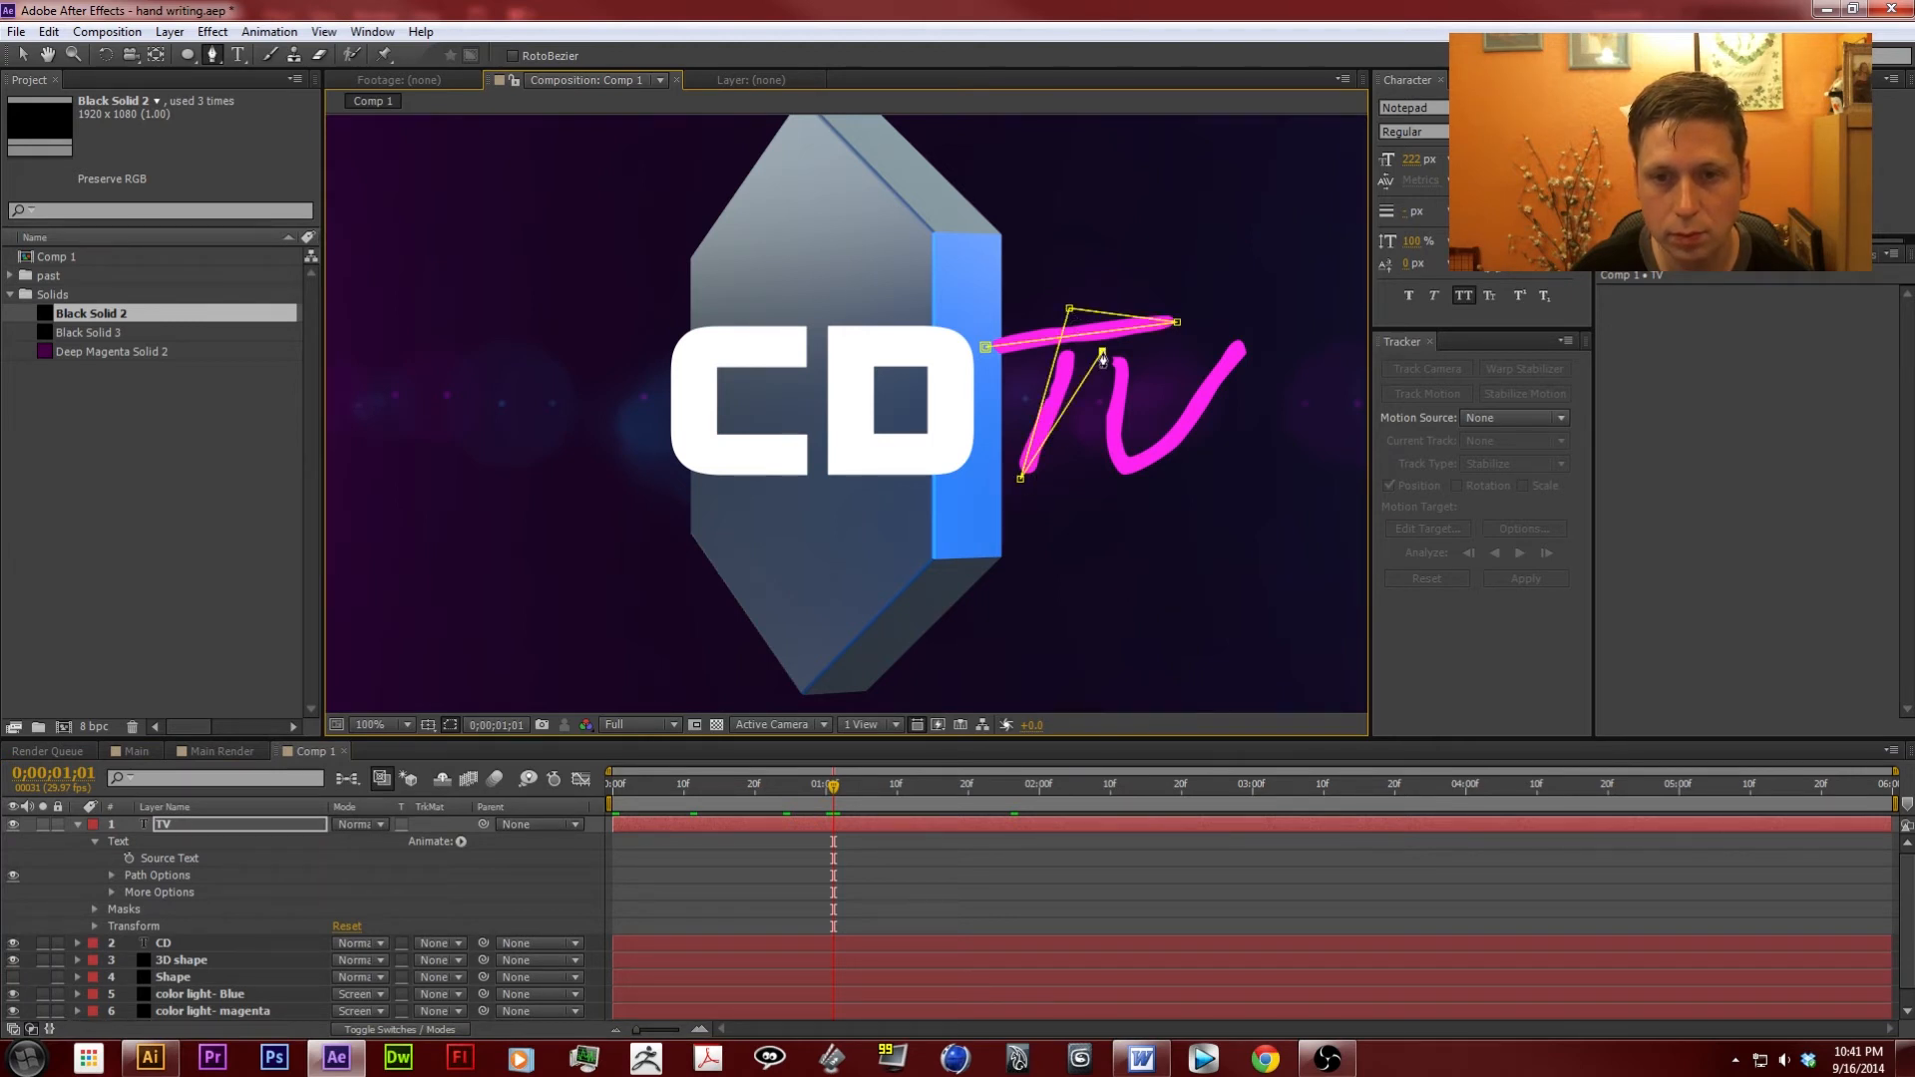
pyautogui.click(1123, 371)
pyautogui.click(1114, 420)
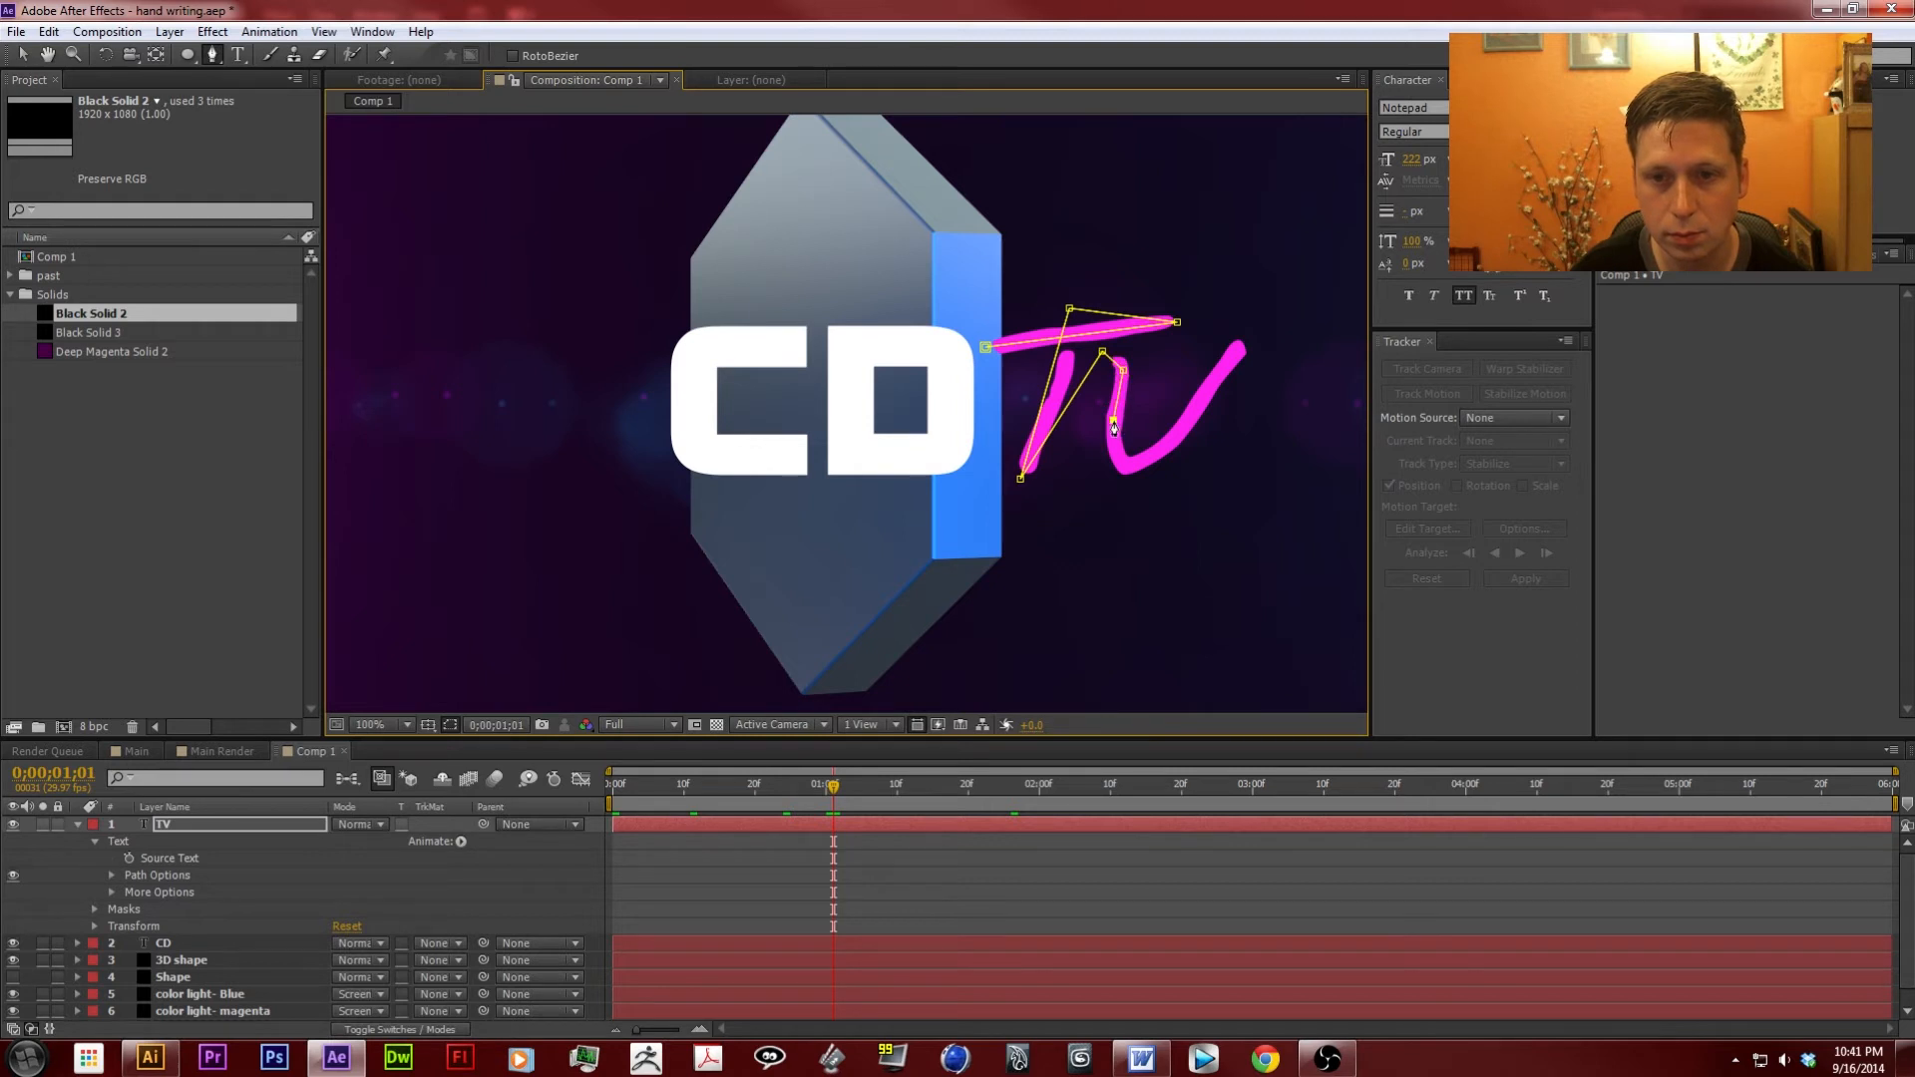
pyautogui.click(1122, 466)
pyautogui.click(1186, 427)
pyautogui.click(1236, 347)
pyautogui.click(1248, 342)
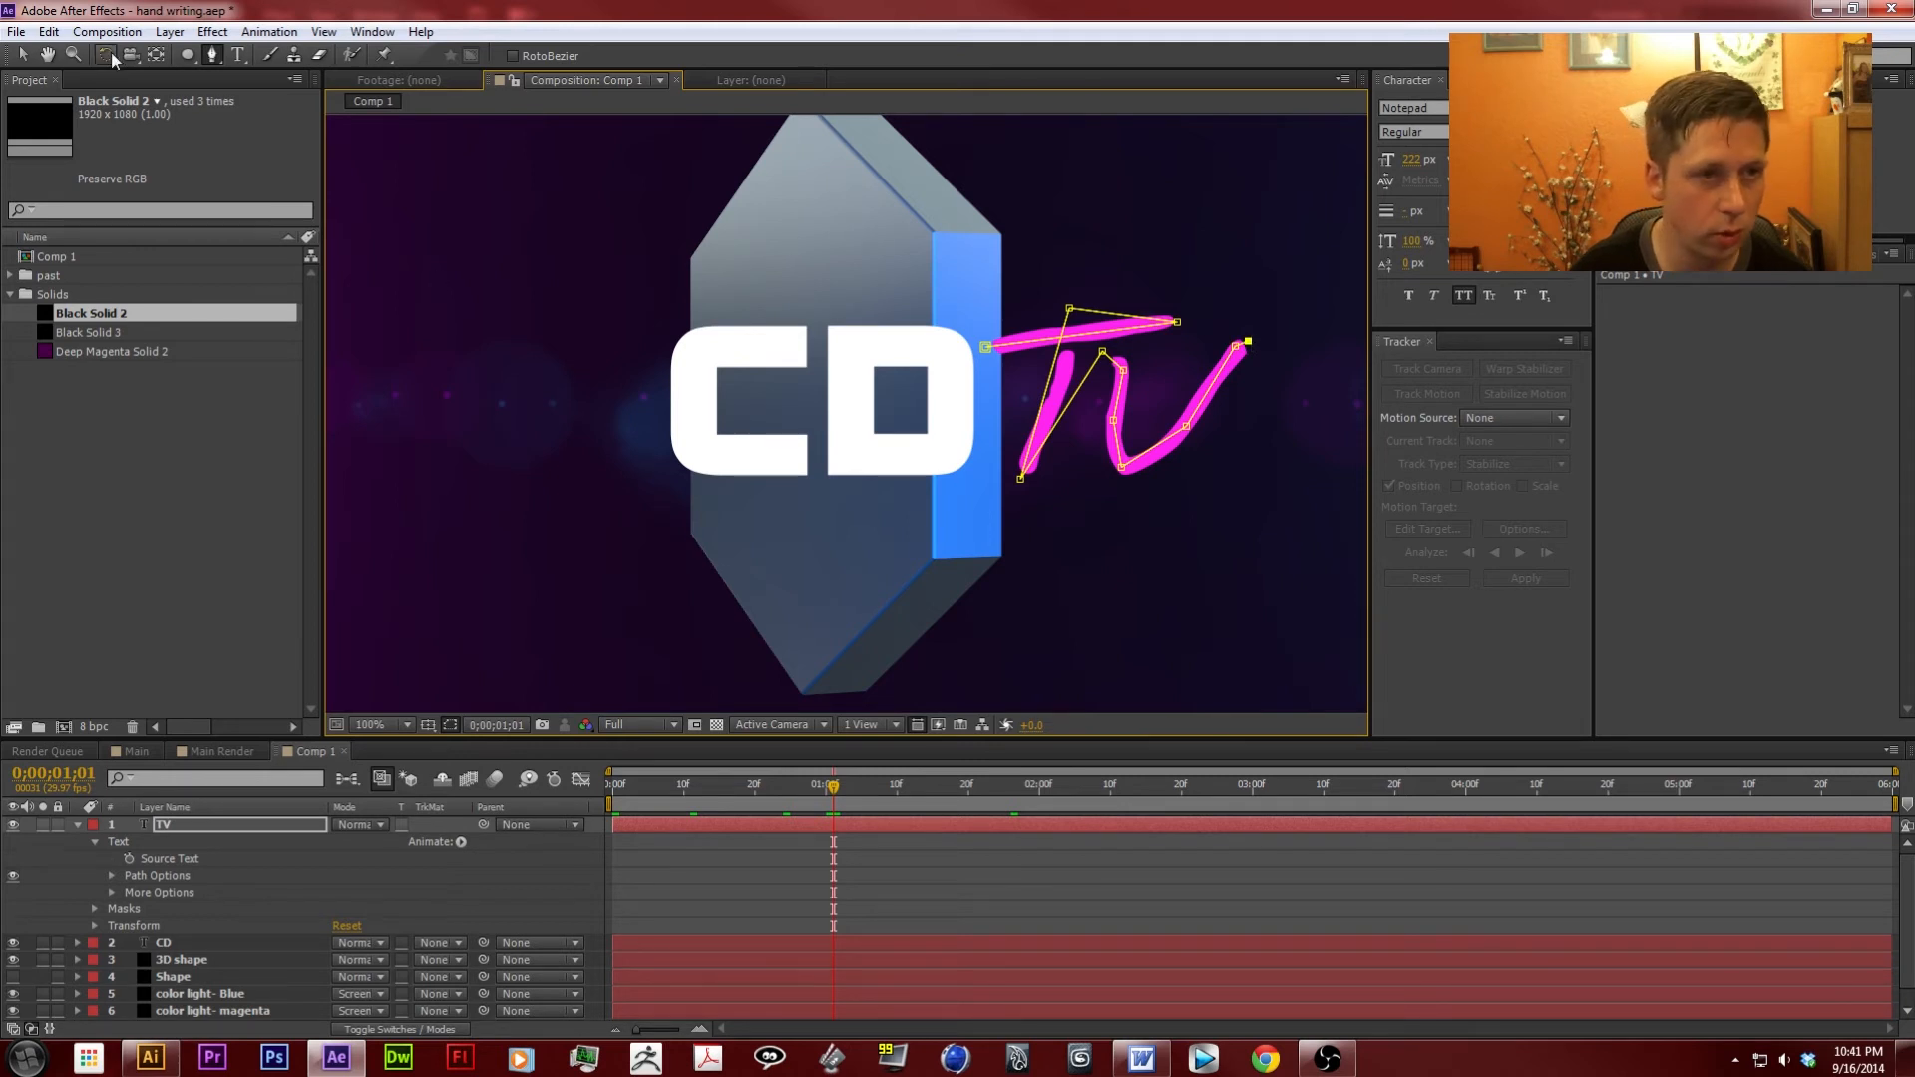
# Save the project and apply the Generate Stroke effect to the TV text.
pyautogui.click(47, 55)
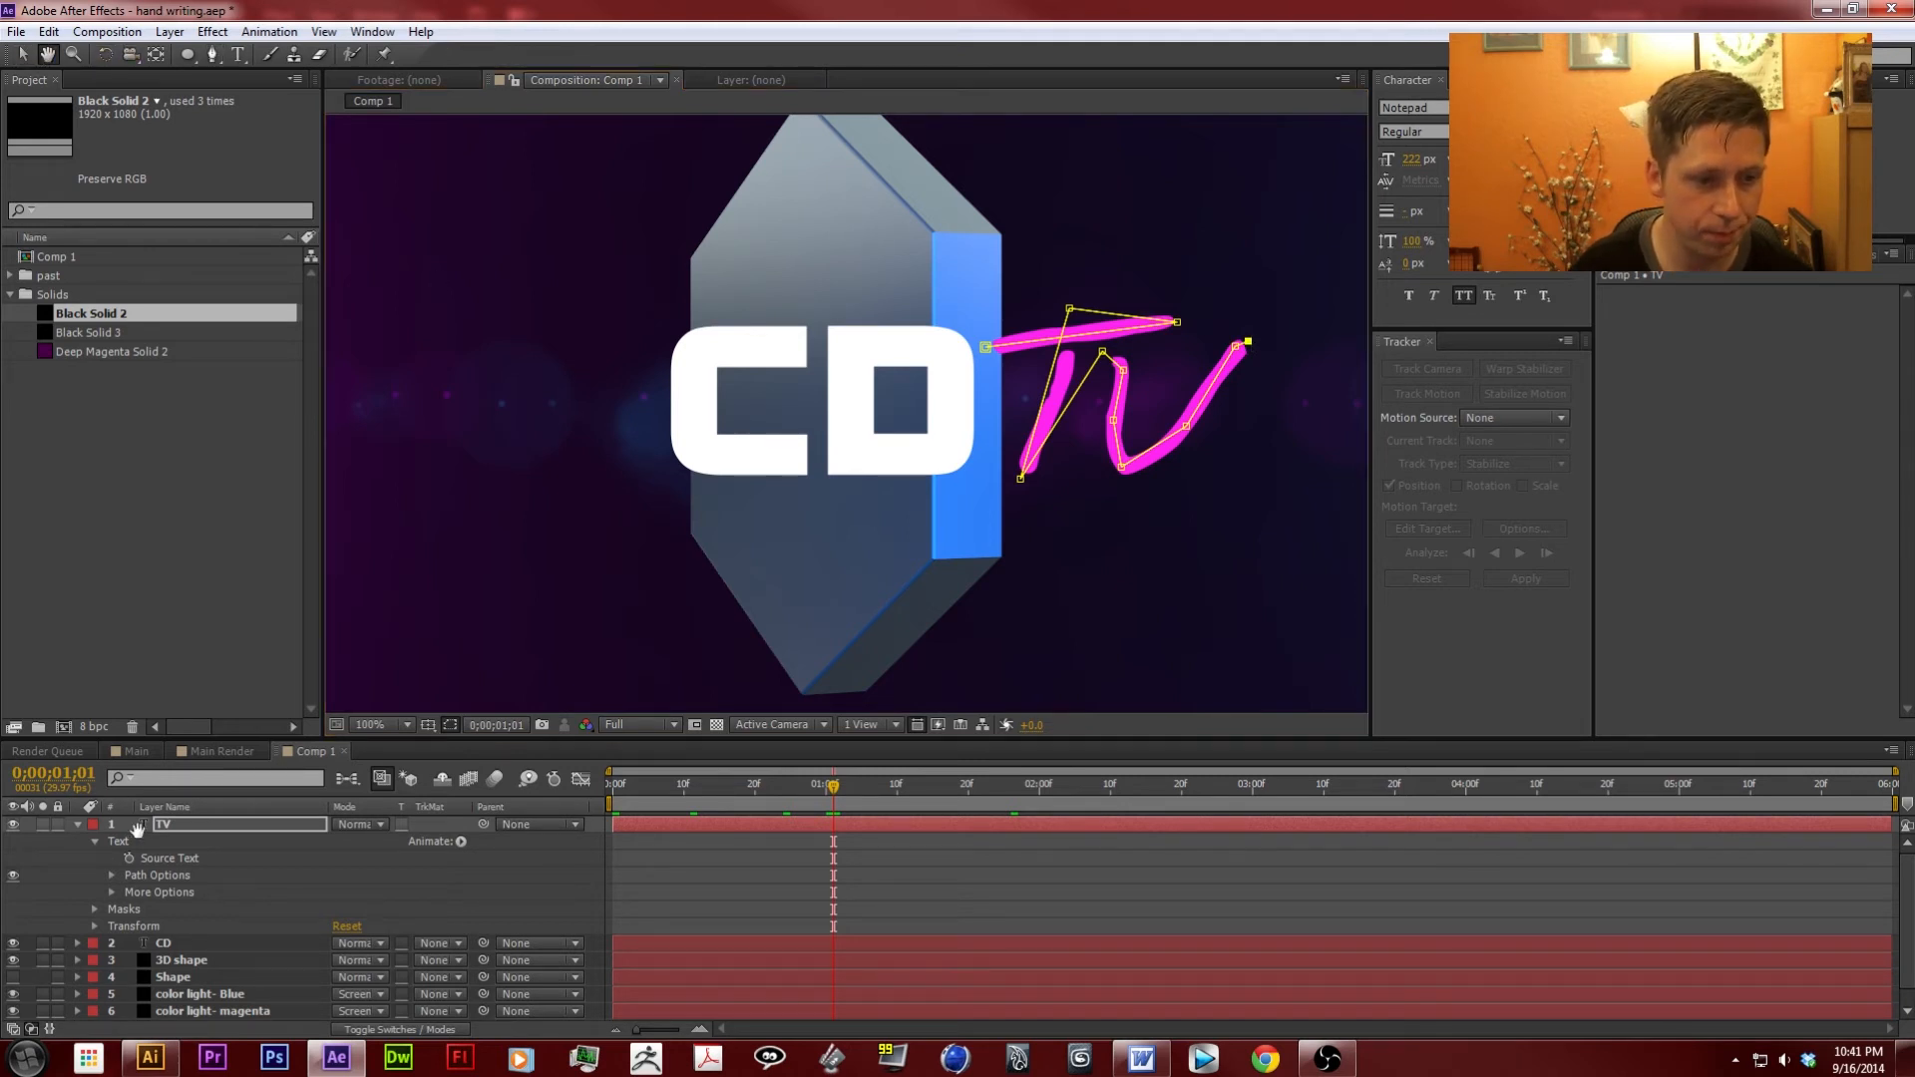
pyautogui.click(1845, 261)
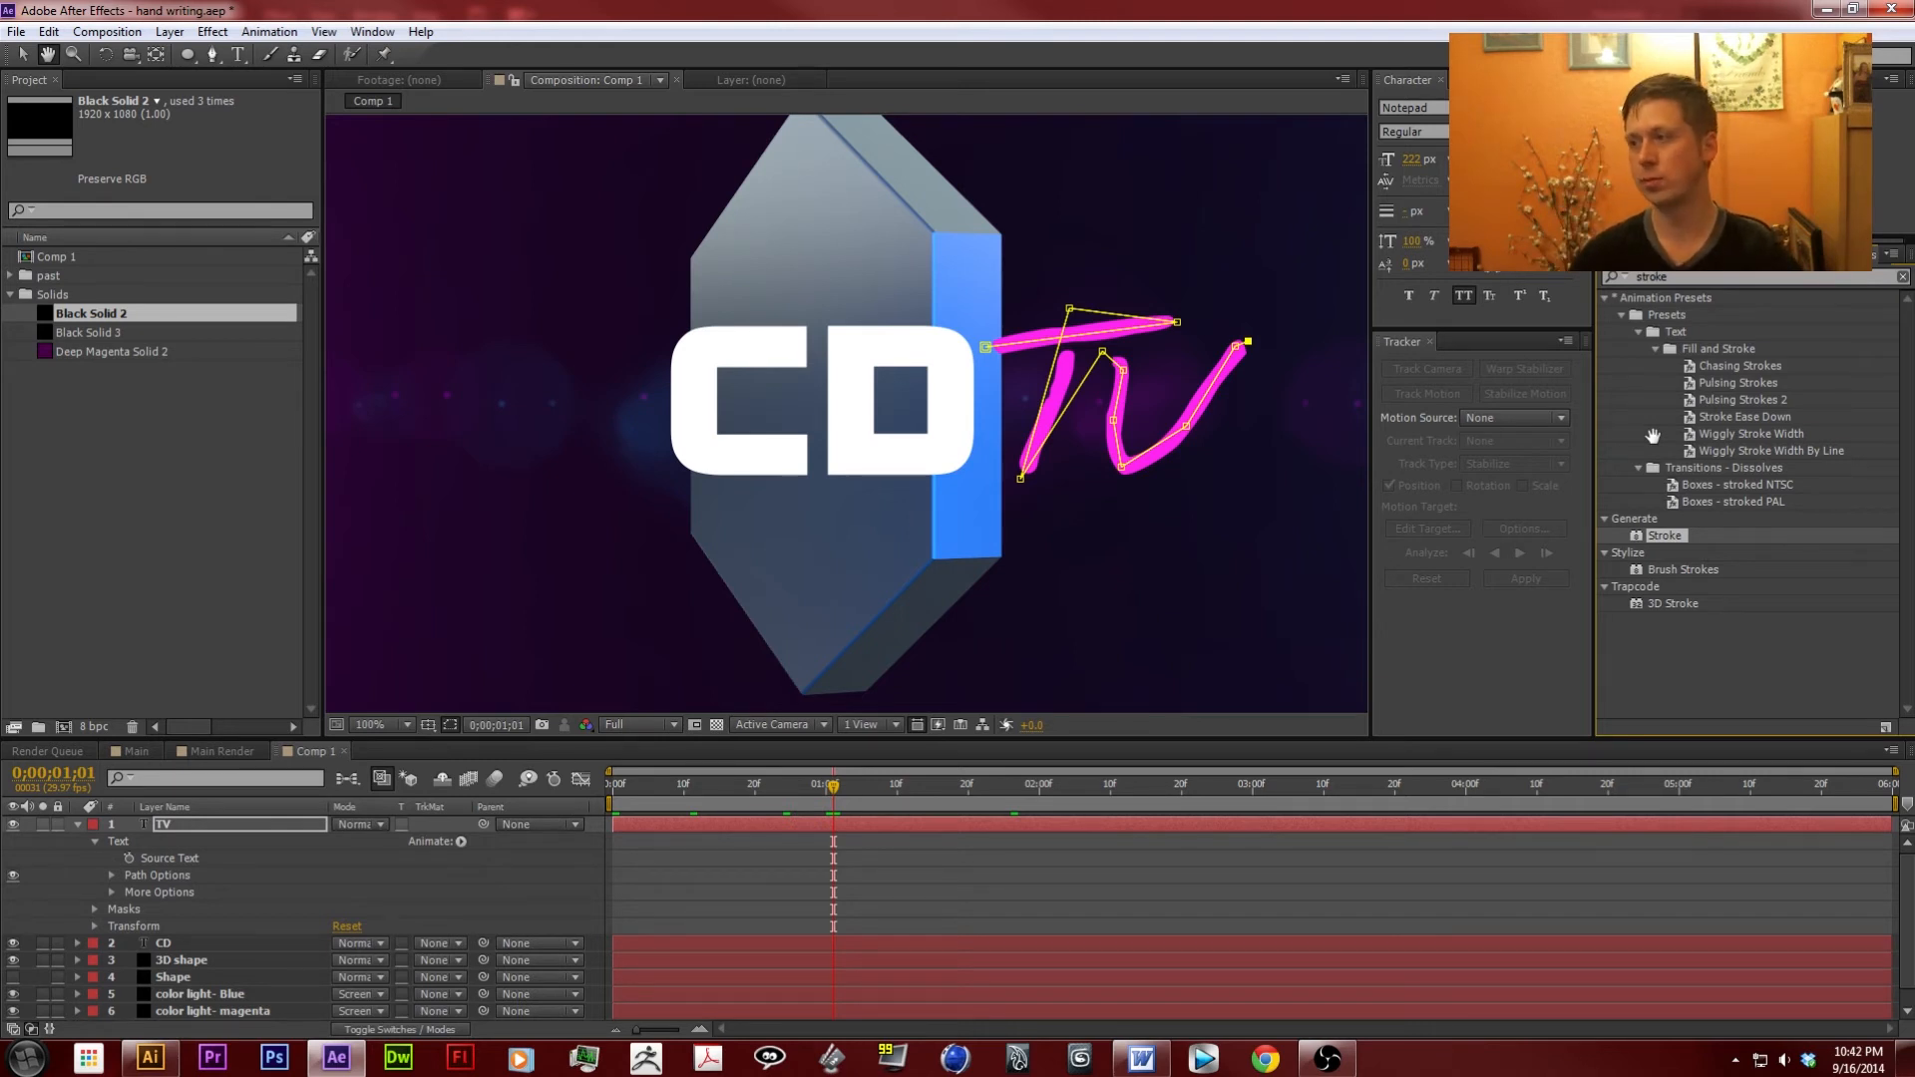
pyautogui.click(16, 31)
pyautogui.click(60, 195)
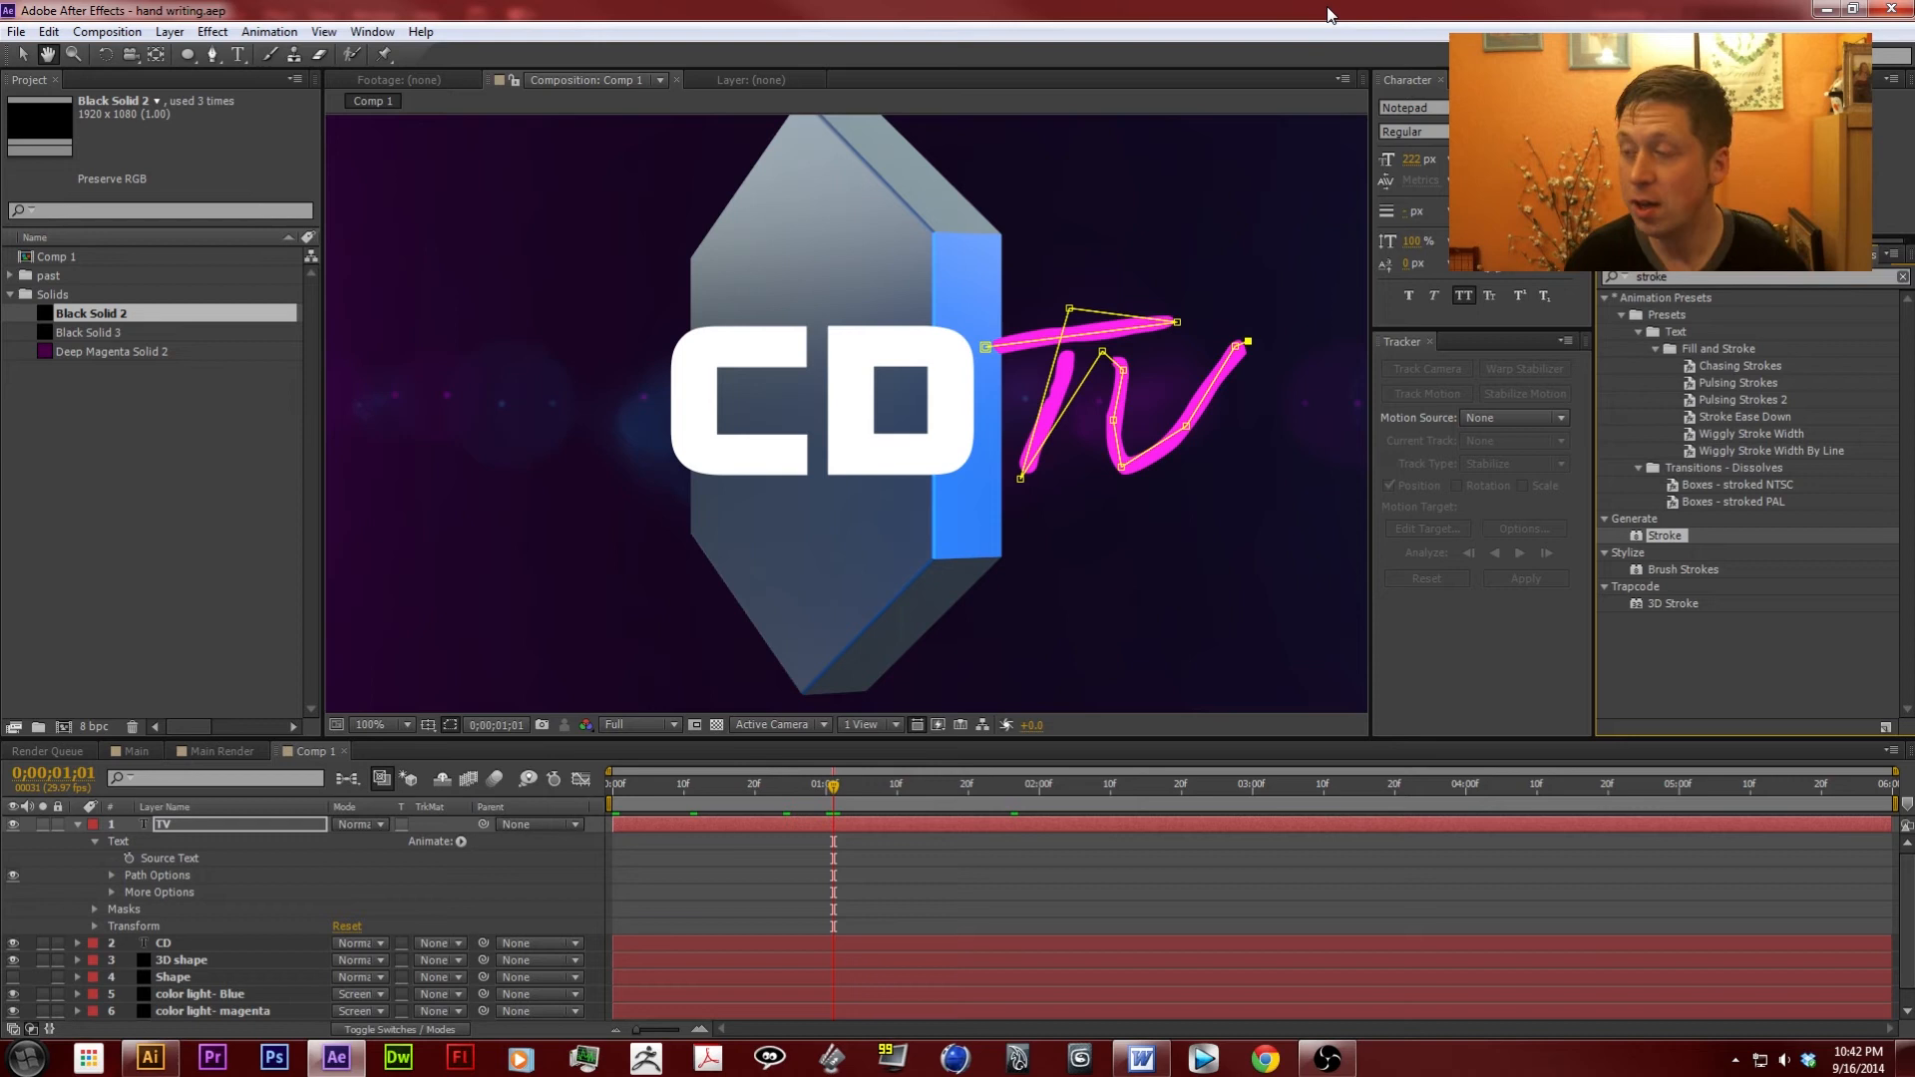
pyautogui.click(22, 54)
pyautogui.click(1674, 541)
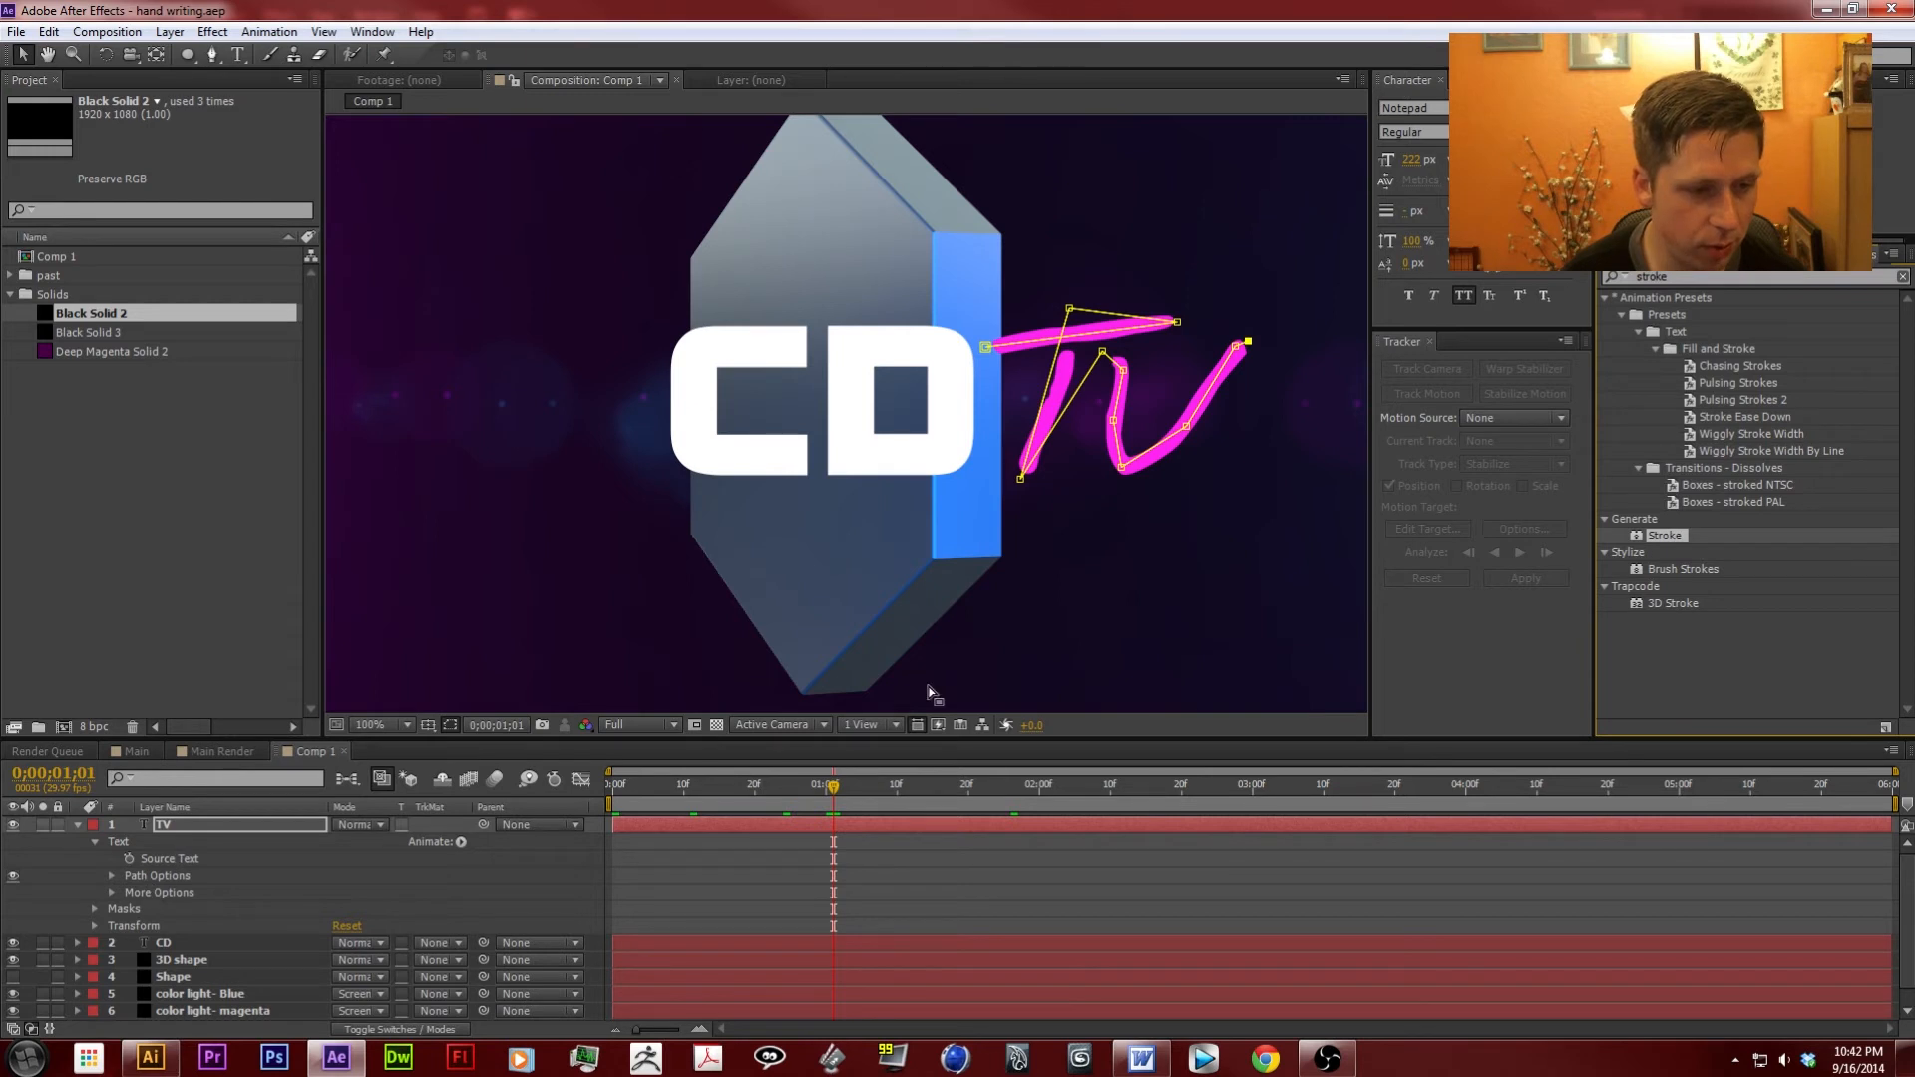
pyautogui.moveTo(1673, 539)
pyautogui.mouseDown()
pyautogui.moveTo(1261, 436)
pyautogui.moveTo(1159, 446)
pyautogui.mouseUp()
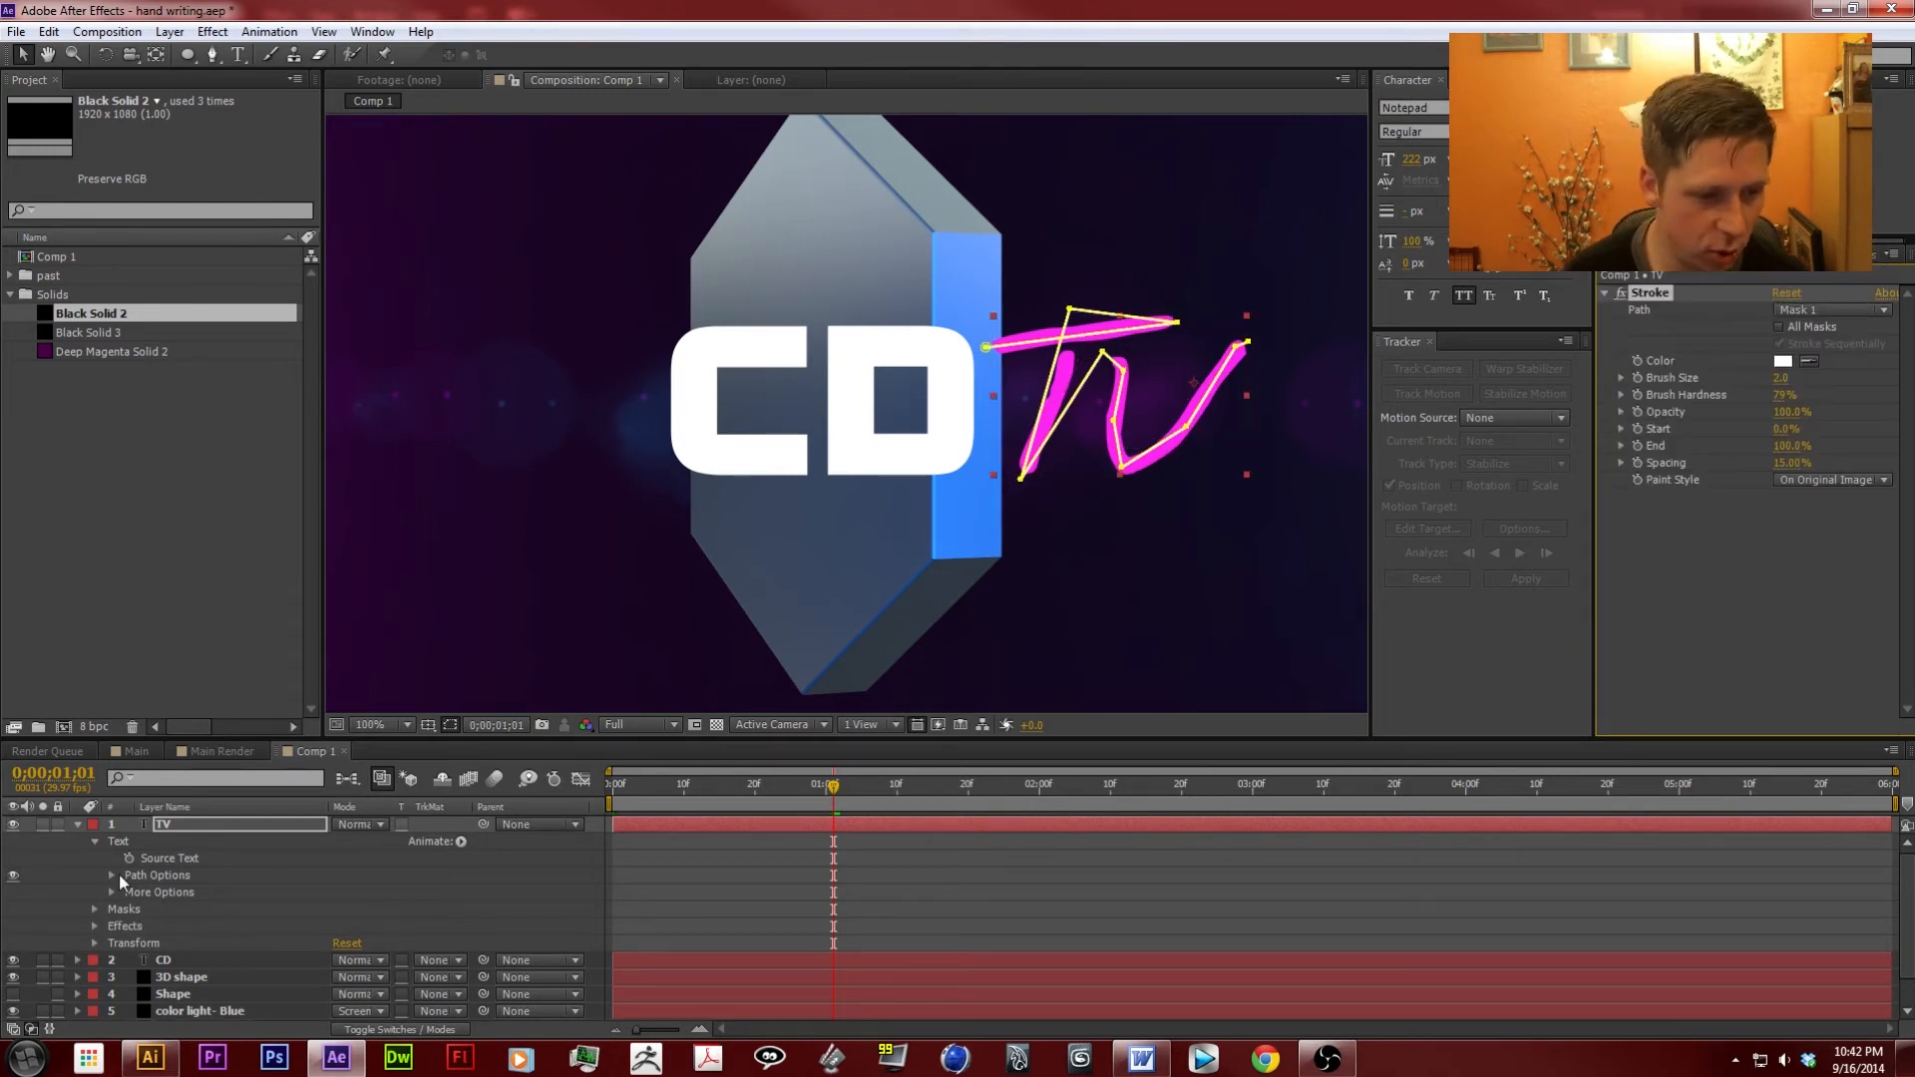
# Set the TV stroke's brush hardness to 100% and its brush size to 11.5.
pyautogui.click(94, 926)
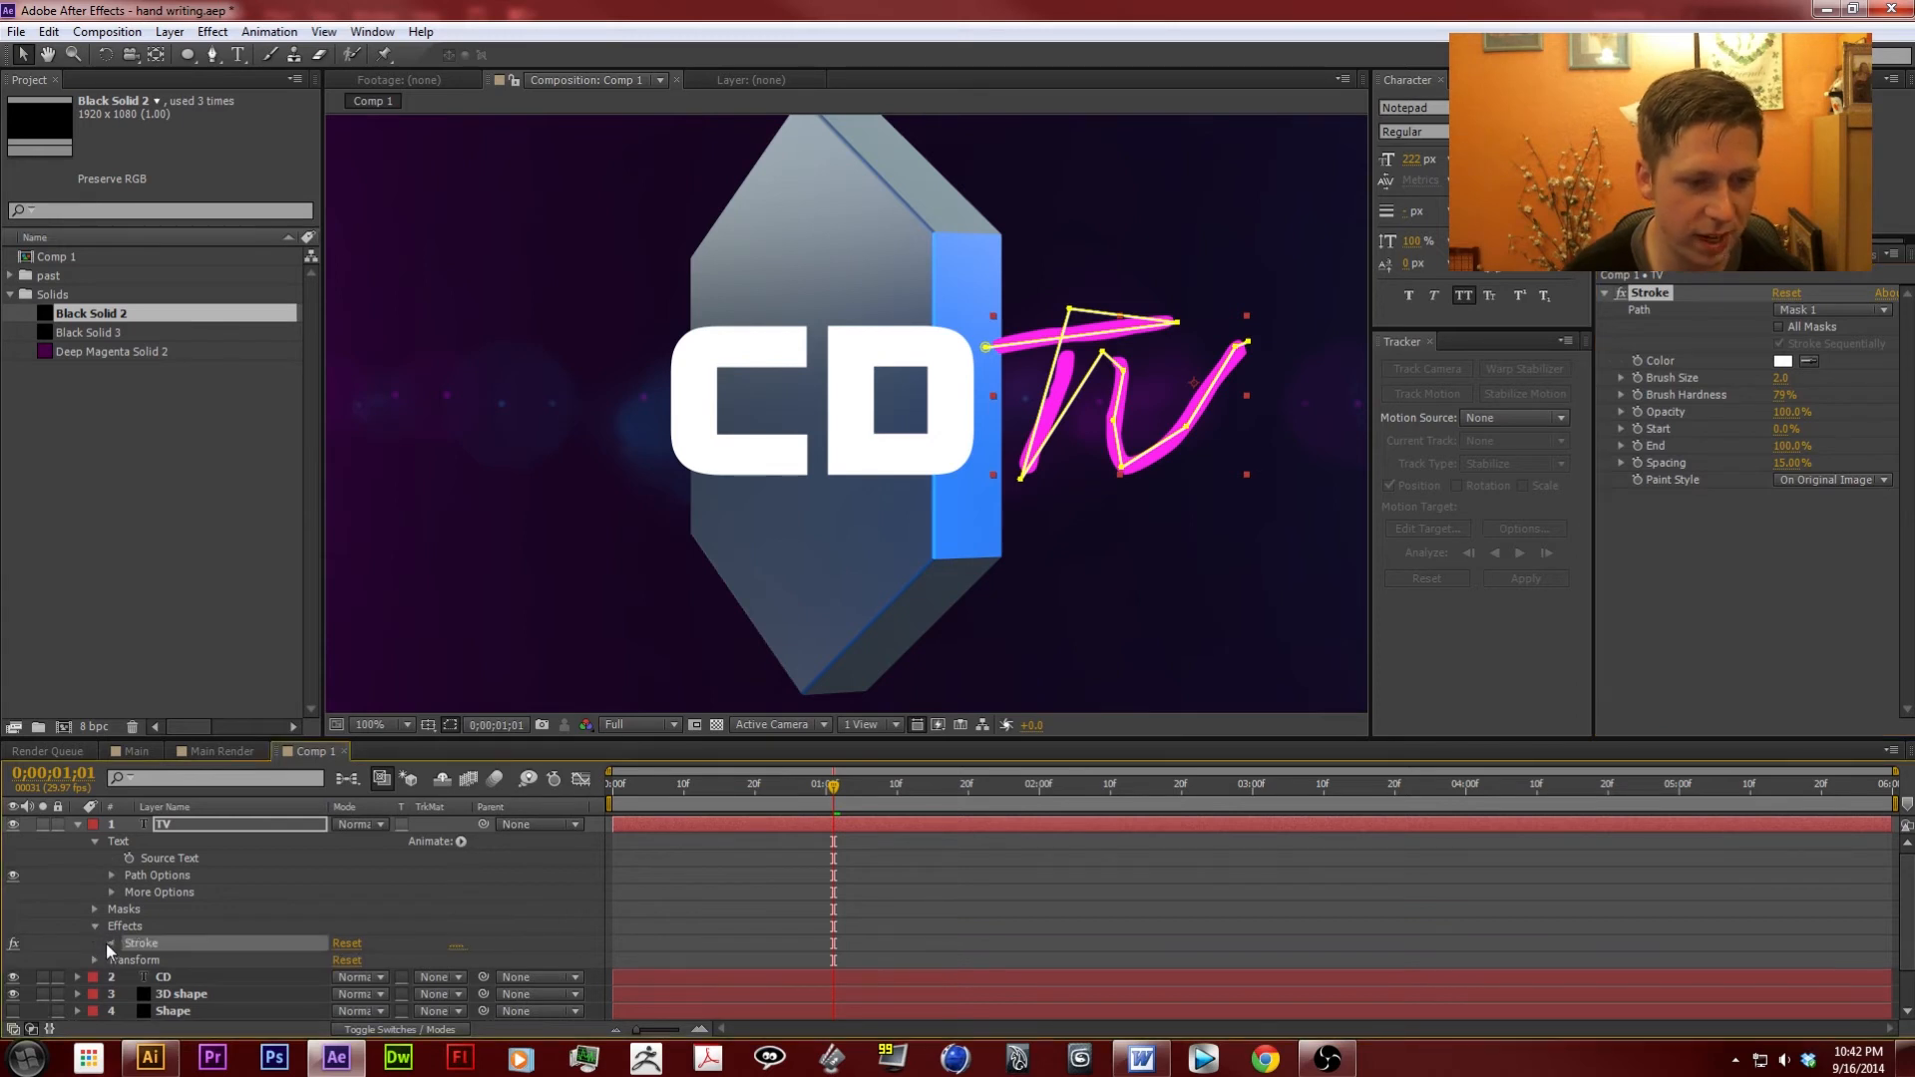
pyautogui.click(108, 942)
pyautogui.moveTo(341, 927); pyautogui.dragTo(824, 947)
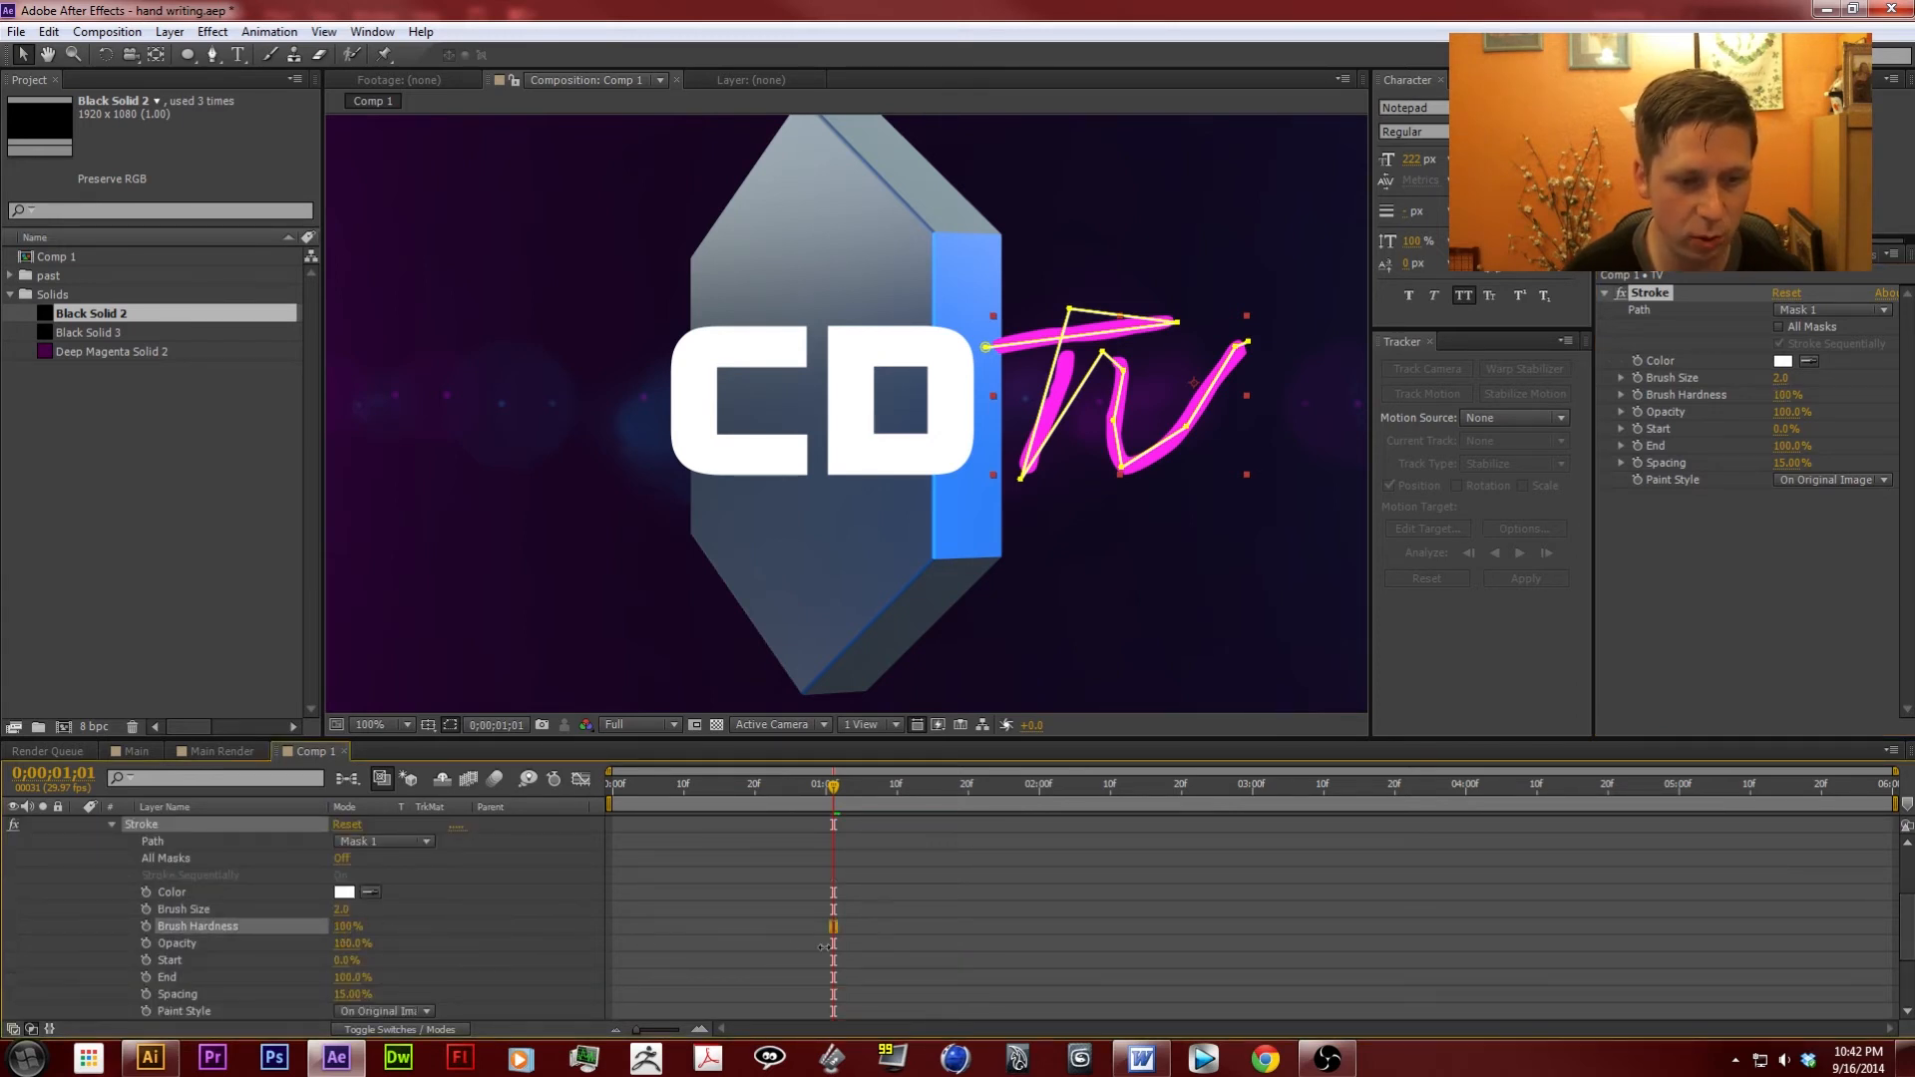
pyautogui.moveTo(340, 908); pyautogui.dragTo(423, 893)
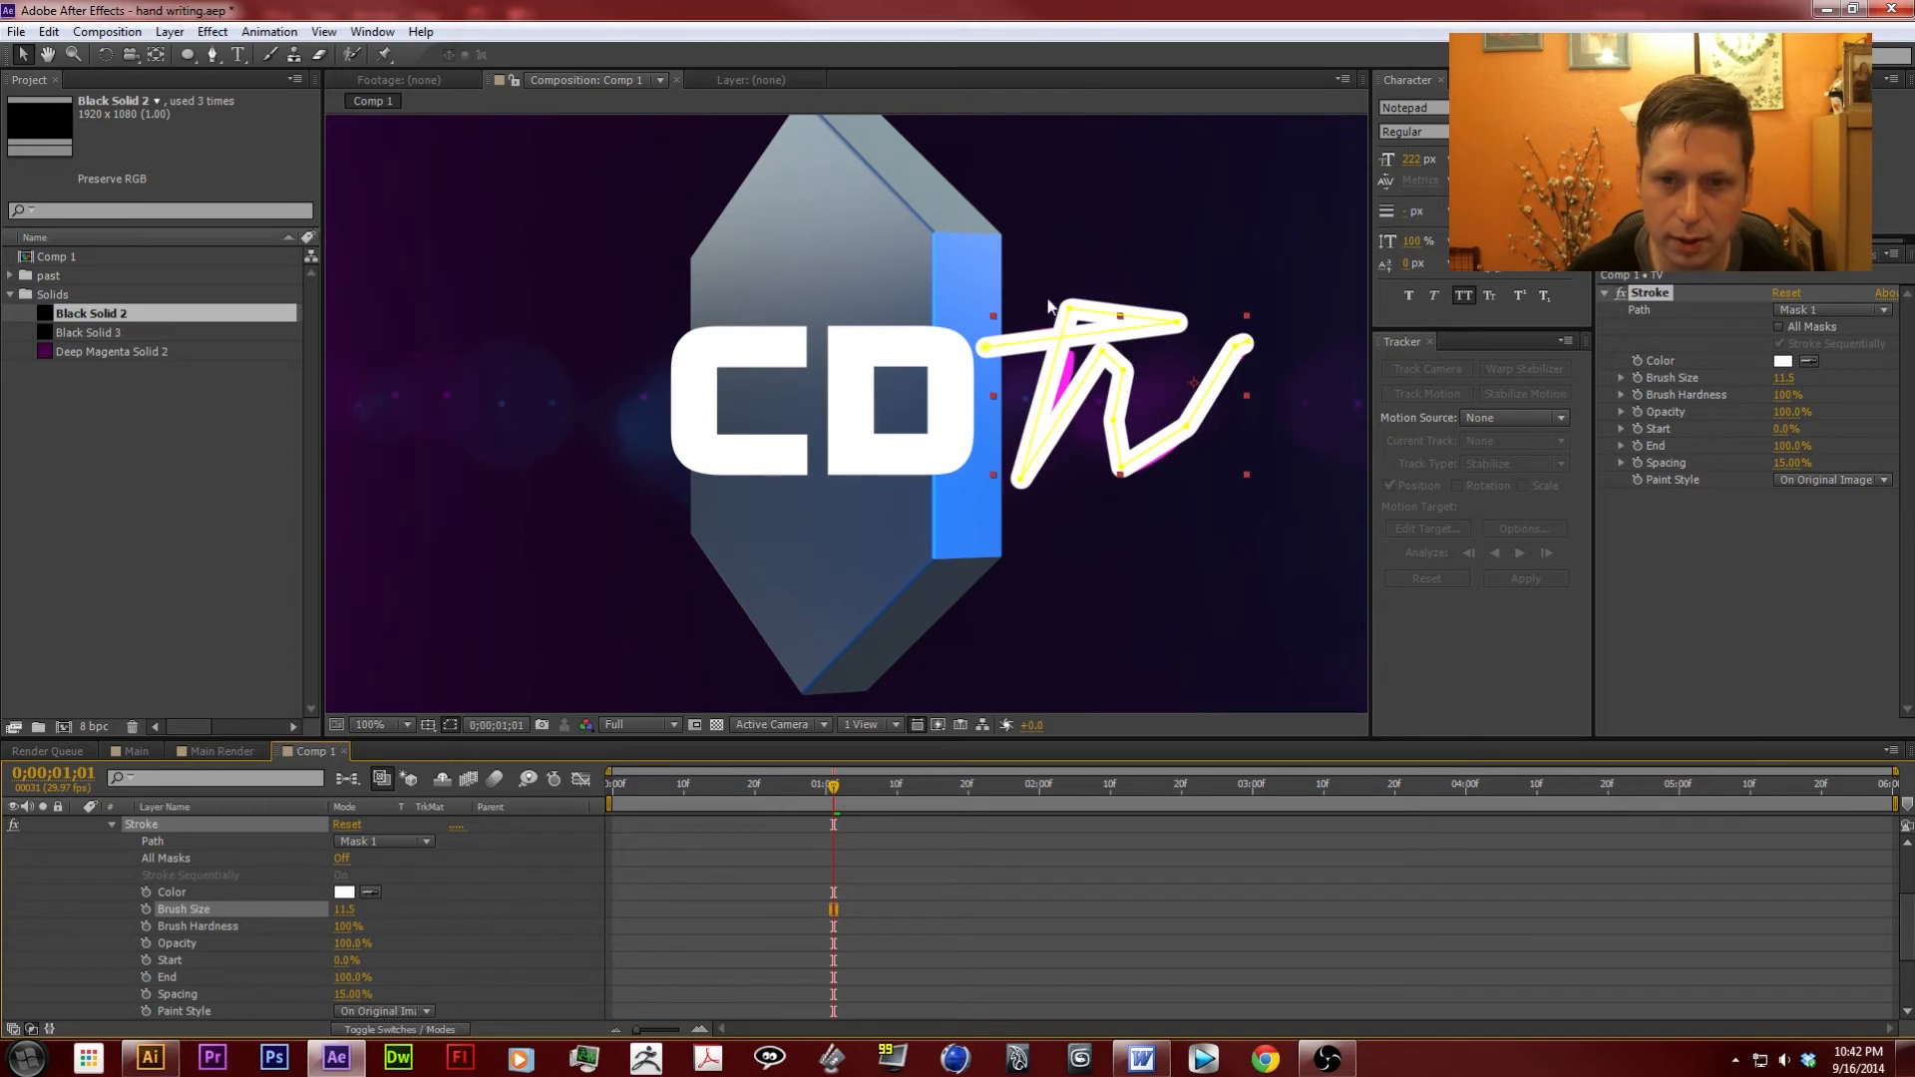
# Adjust the TV mask path, lowering the T stem's upper point below the crossbar and the V's lowest point slightly.
pyautogui.moveTo(1067, 312); pyautogui.dragTo(1071, 360)
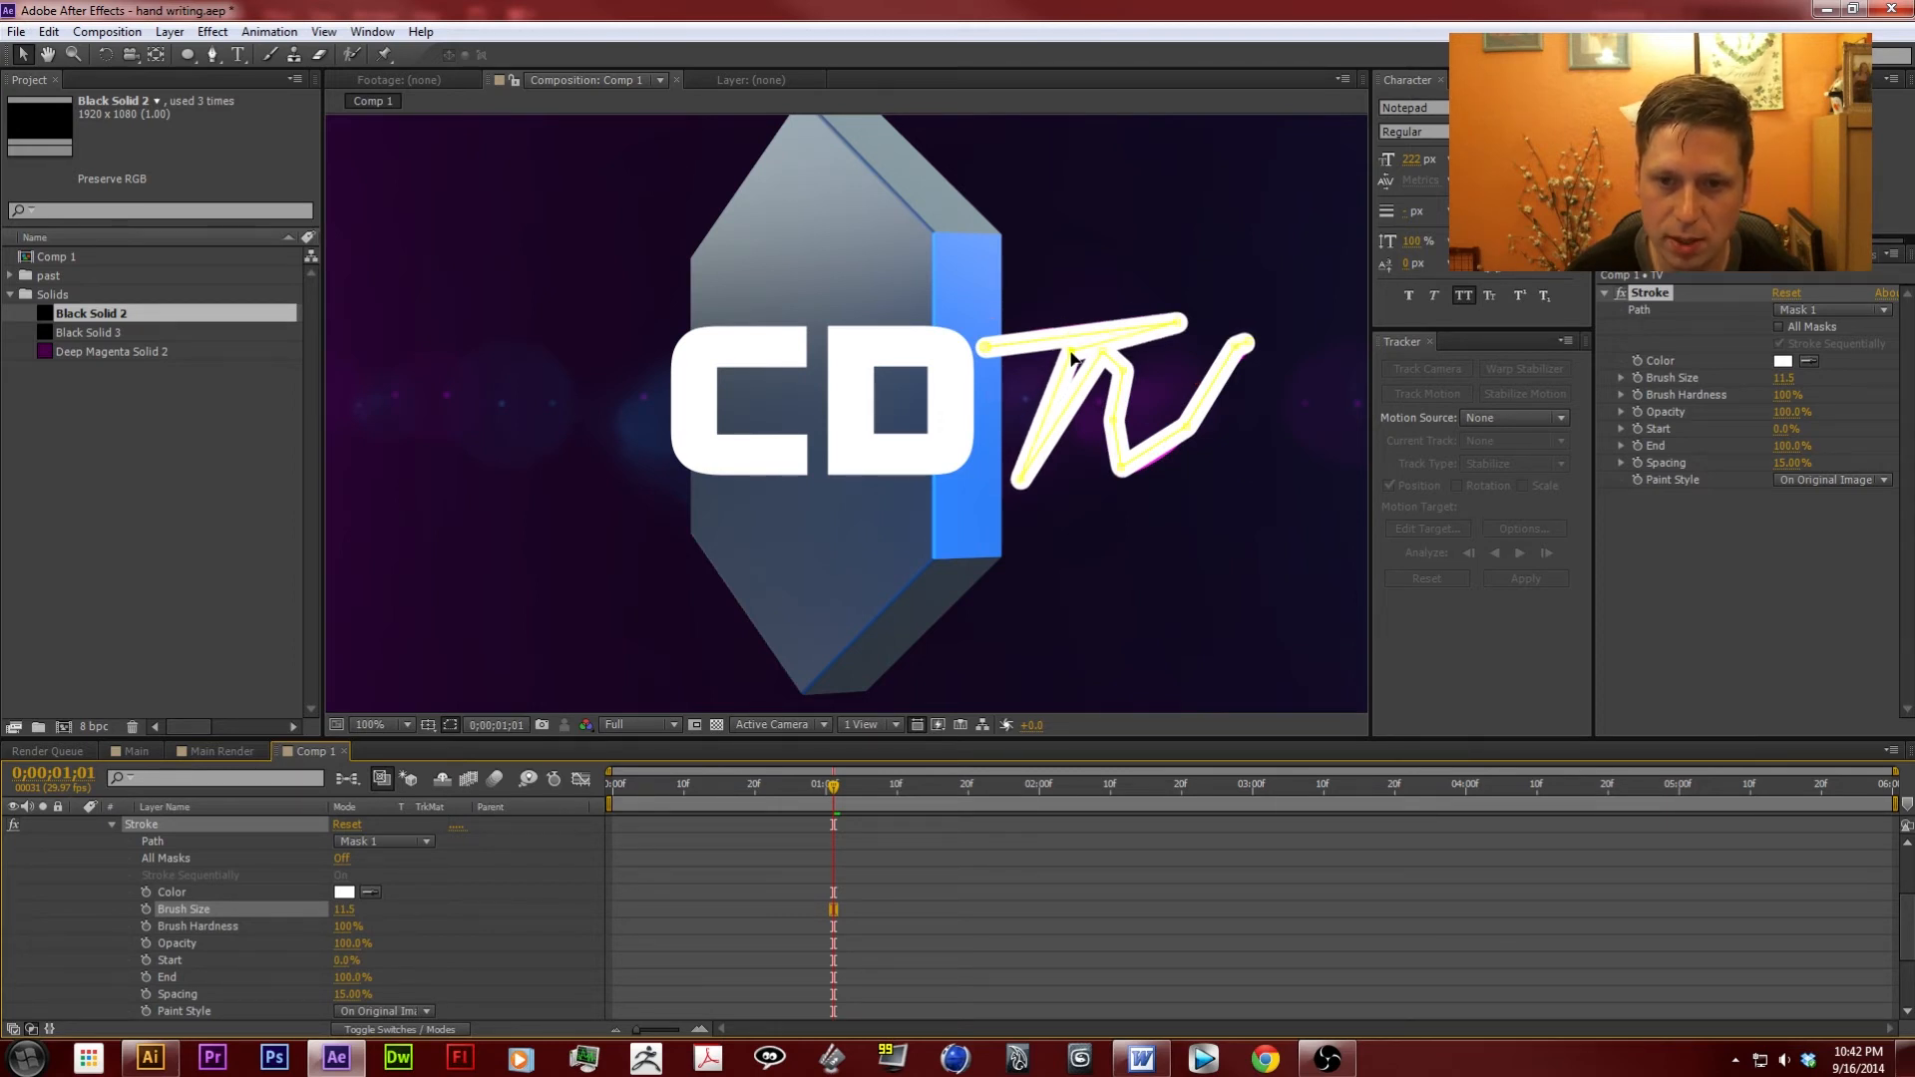
pyautogui.click(1072, 359)
pyautogui.moveTo(1130, 471); pyautogui.dragTo(1123, 480)
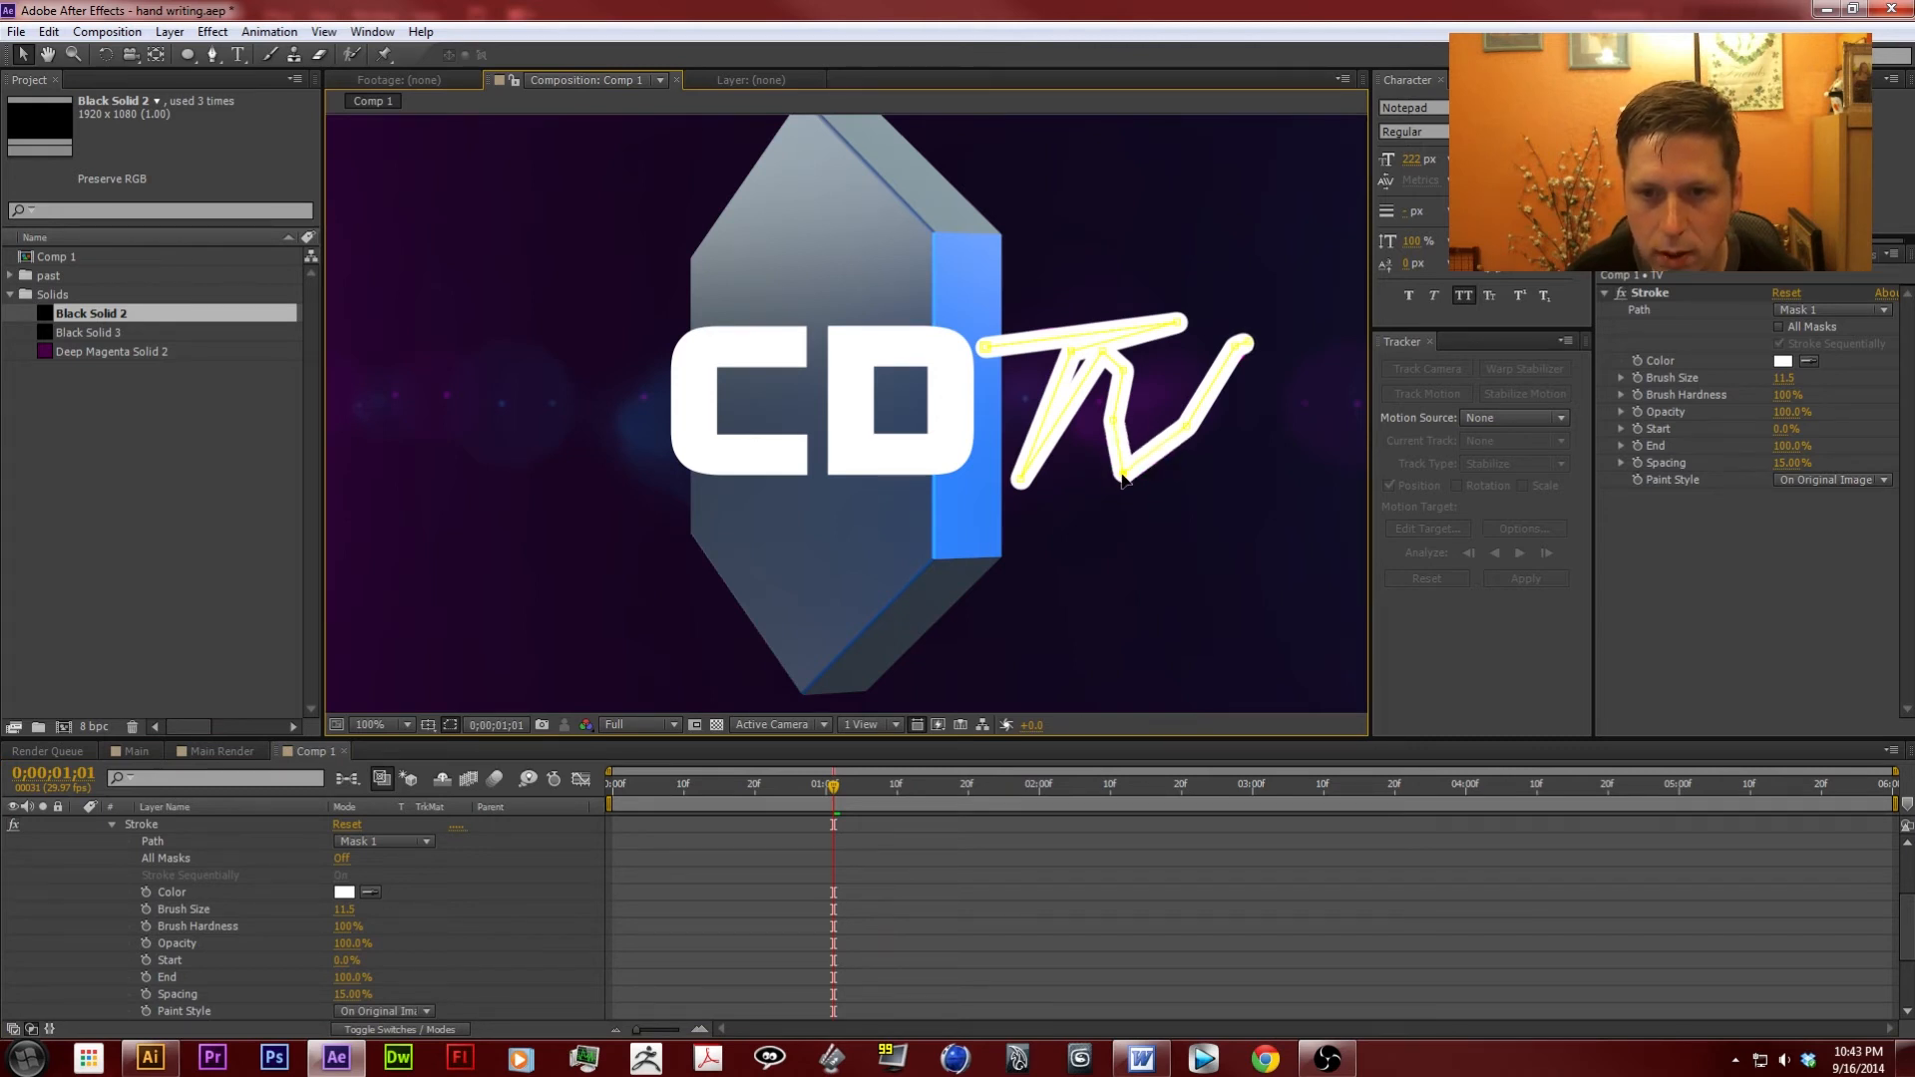
pyautogui.moveTo(1245, 344); pyautogui.dragTo(1241, 351)
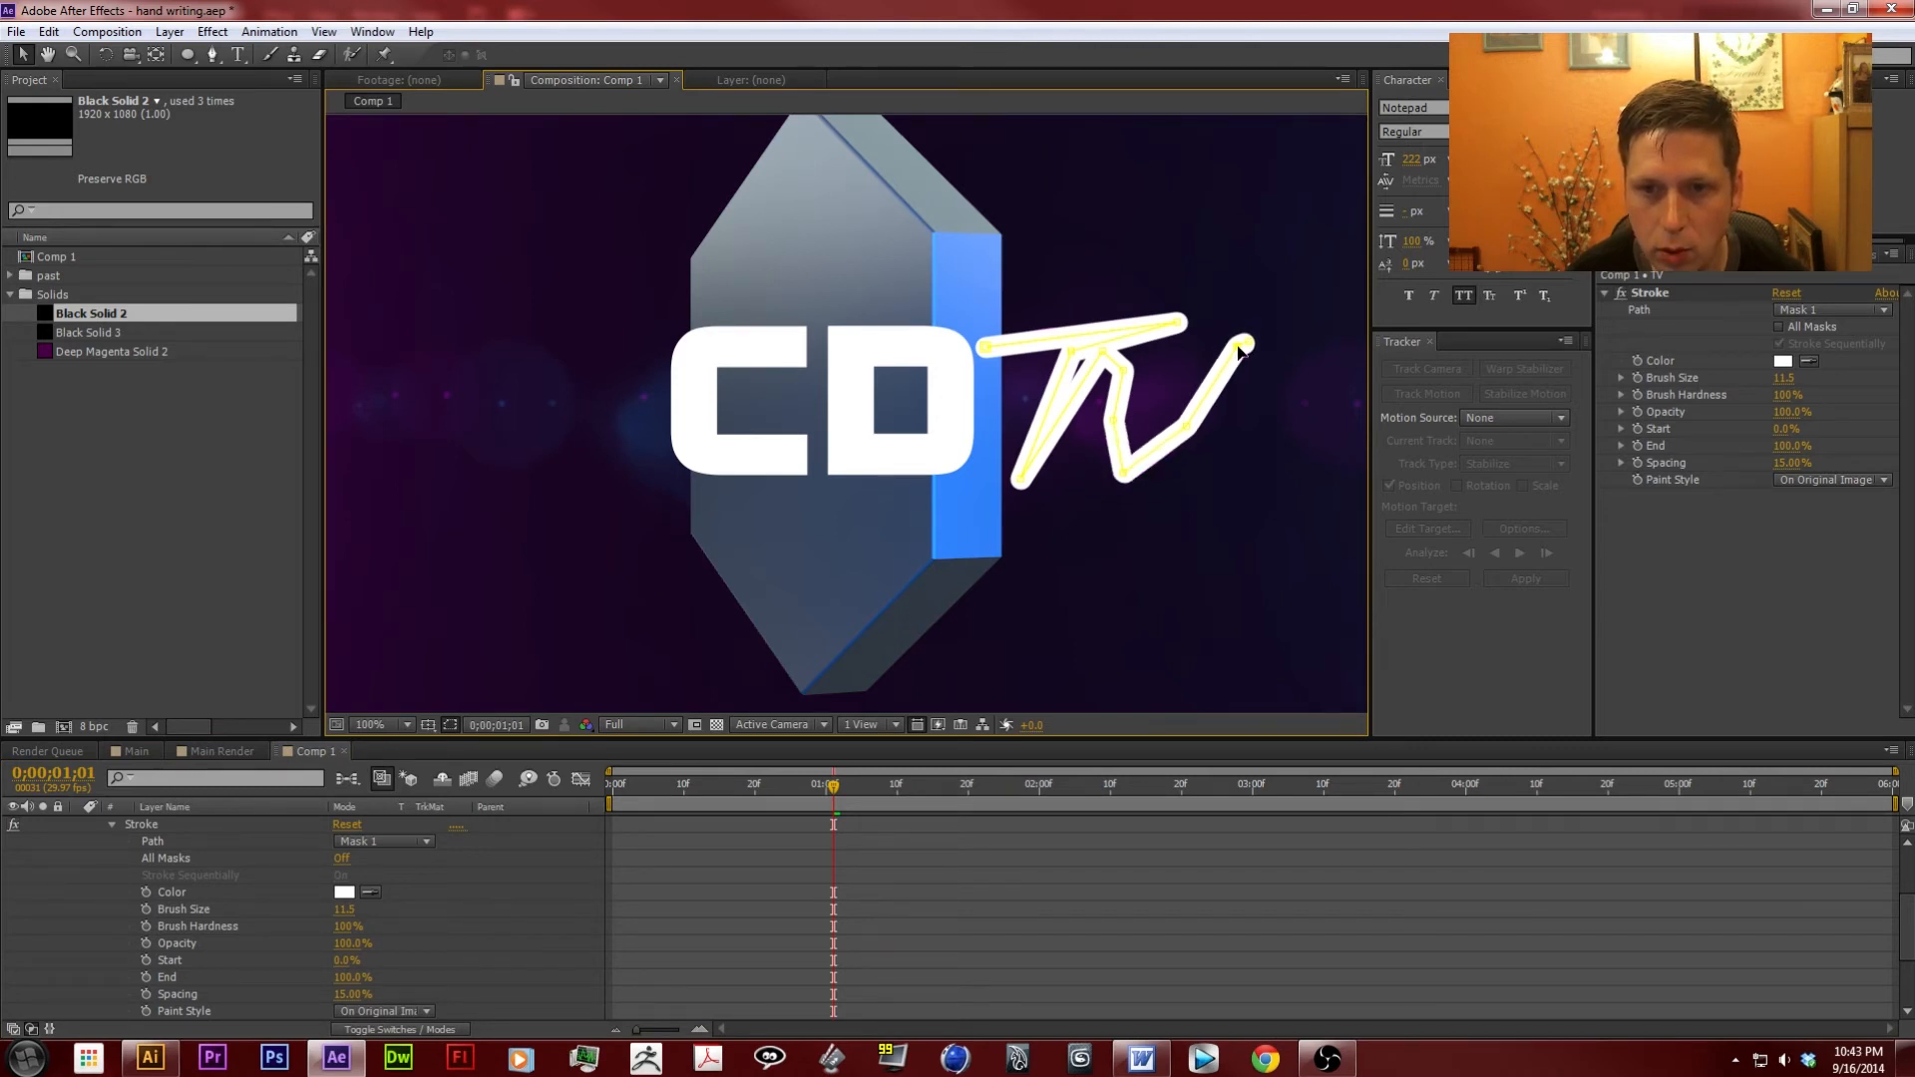
# Keyframe the TV stroke's End at 100% at 0;00;01;00 and 0% at the start of the composition.
pyautogui.moveTo(763, 788); pyautogui.dragTo(826, 788)
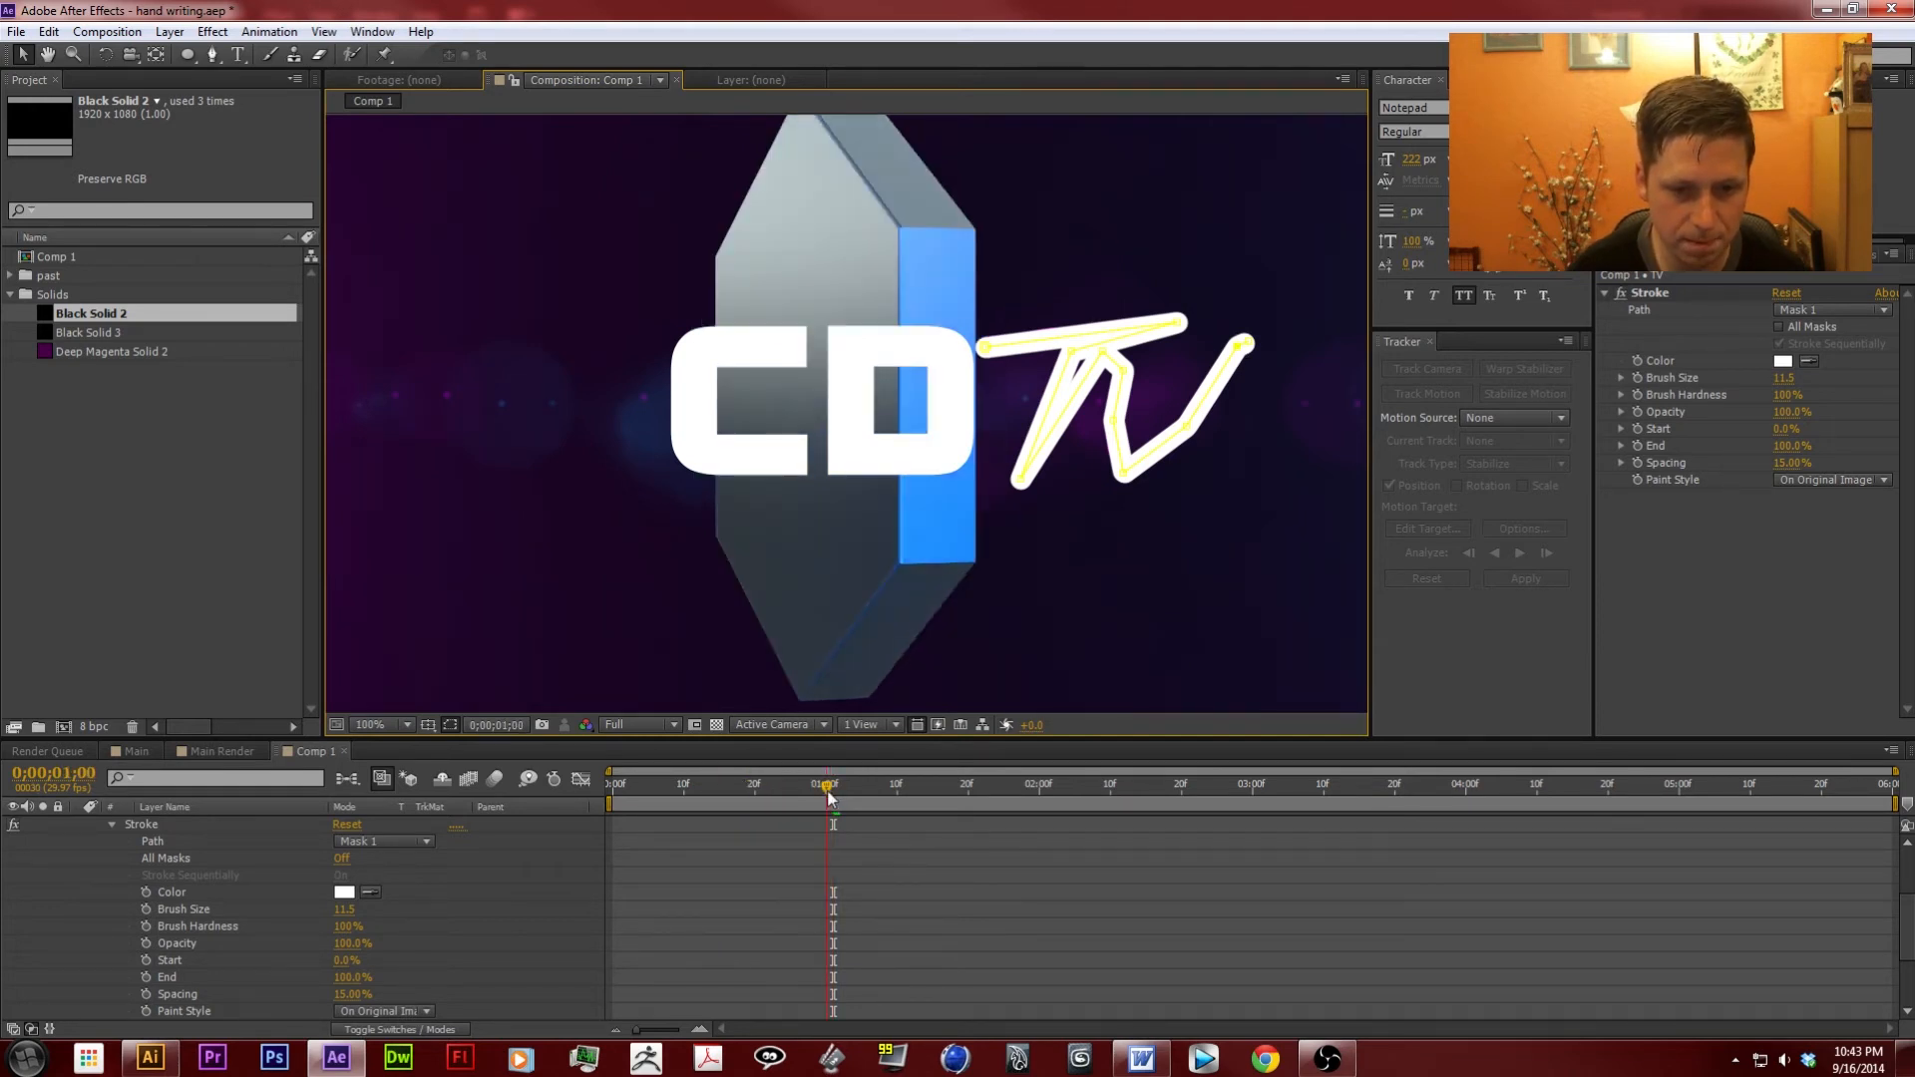
pyautogui.click(146, 976)
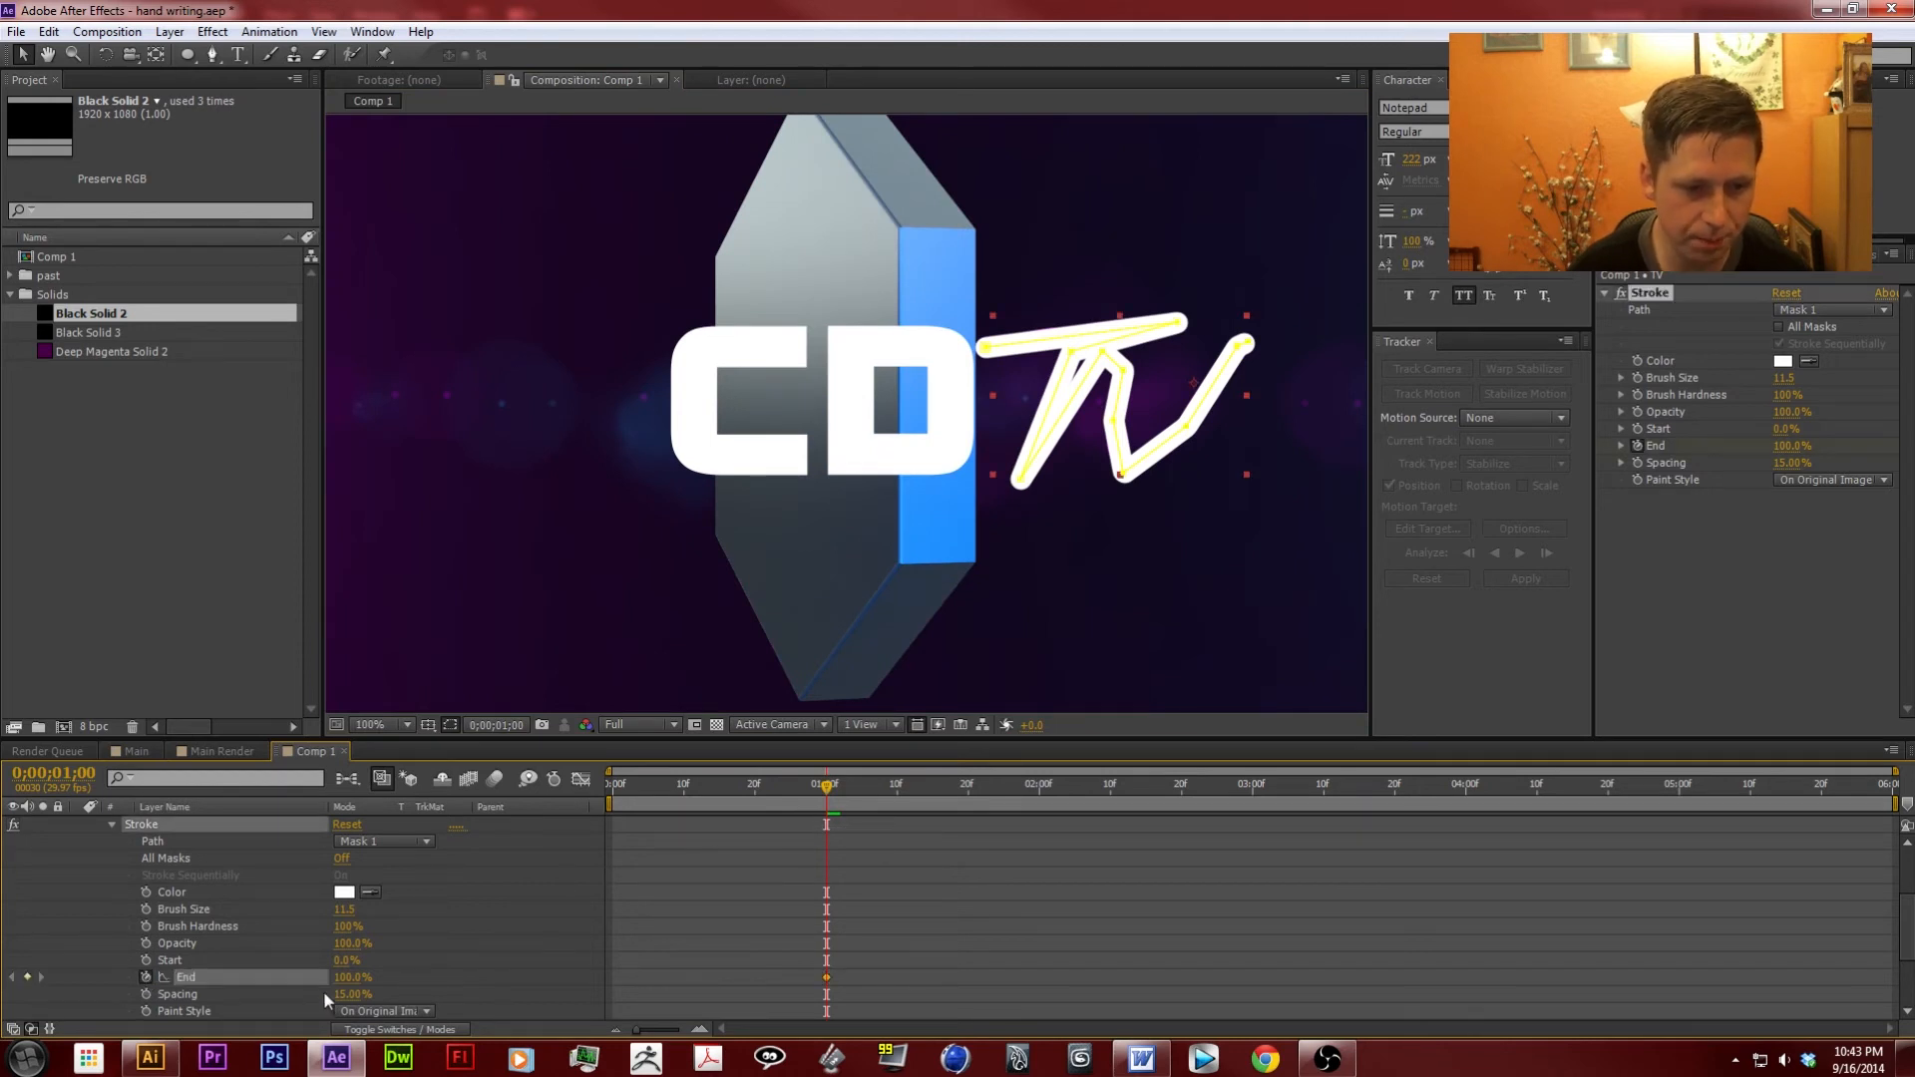
pyautogui.press('Home')
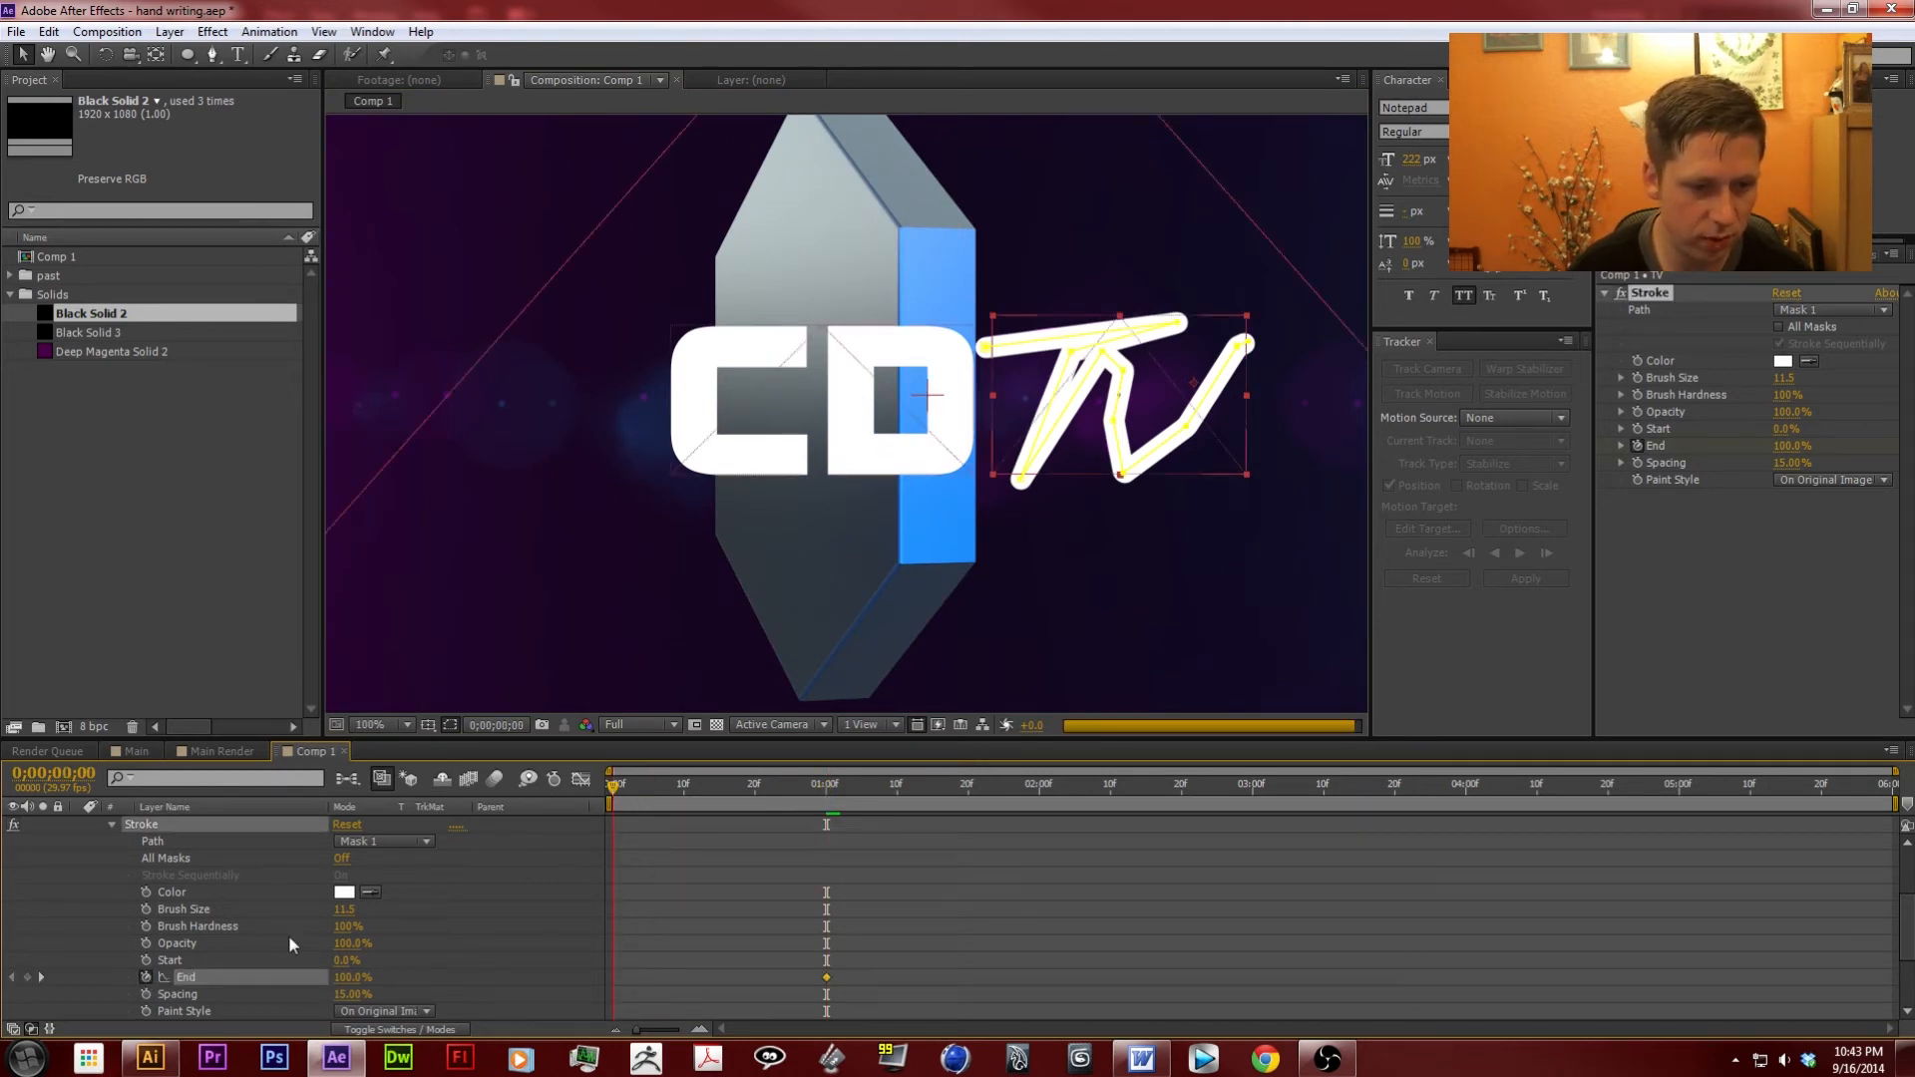
pyautogui.moveTo(348, 984); pyautogui.dragTo(248, 984)
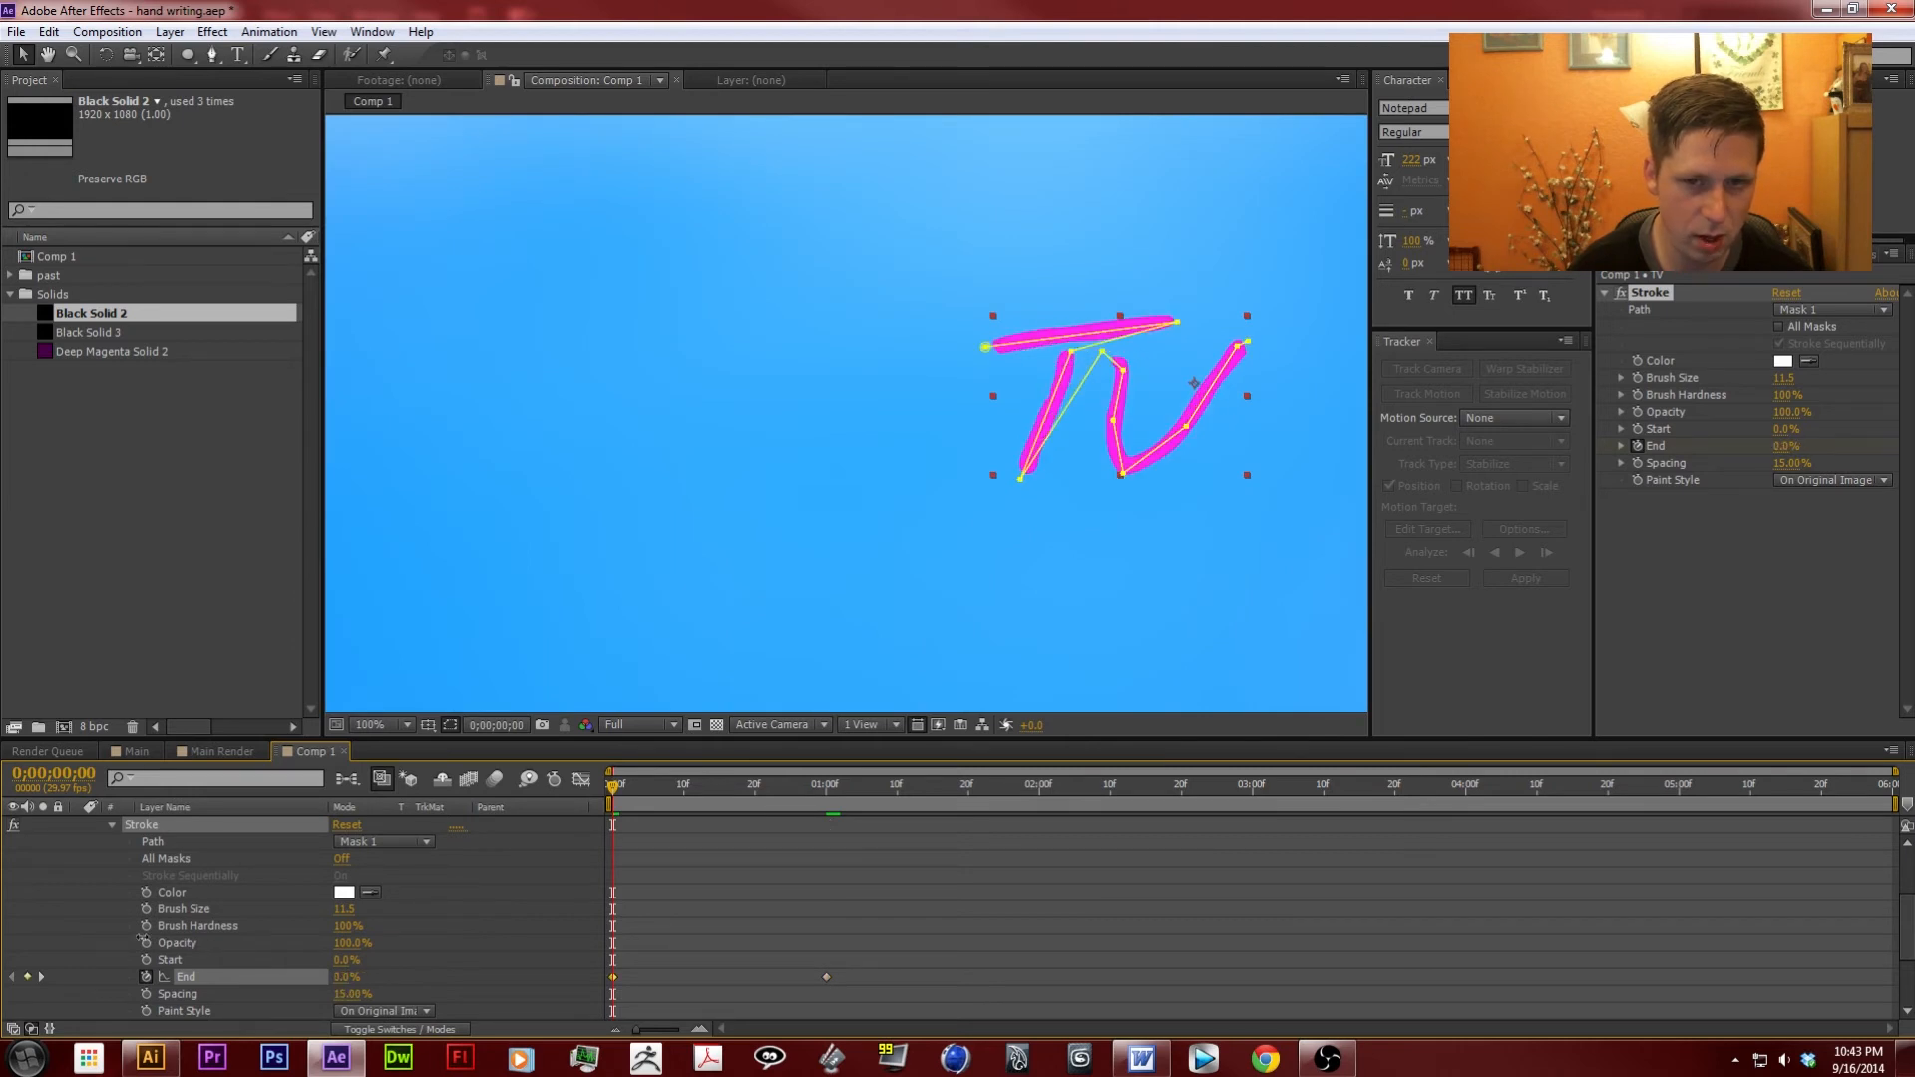
# Set the TV stroke's paint style to Reveal Original Image and scrub through the first second of the reveal.
pyautogui.click(393, 1010)
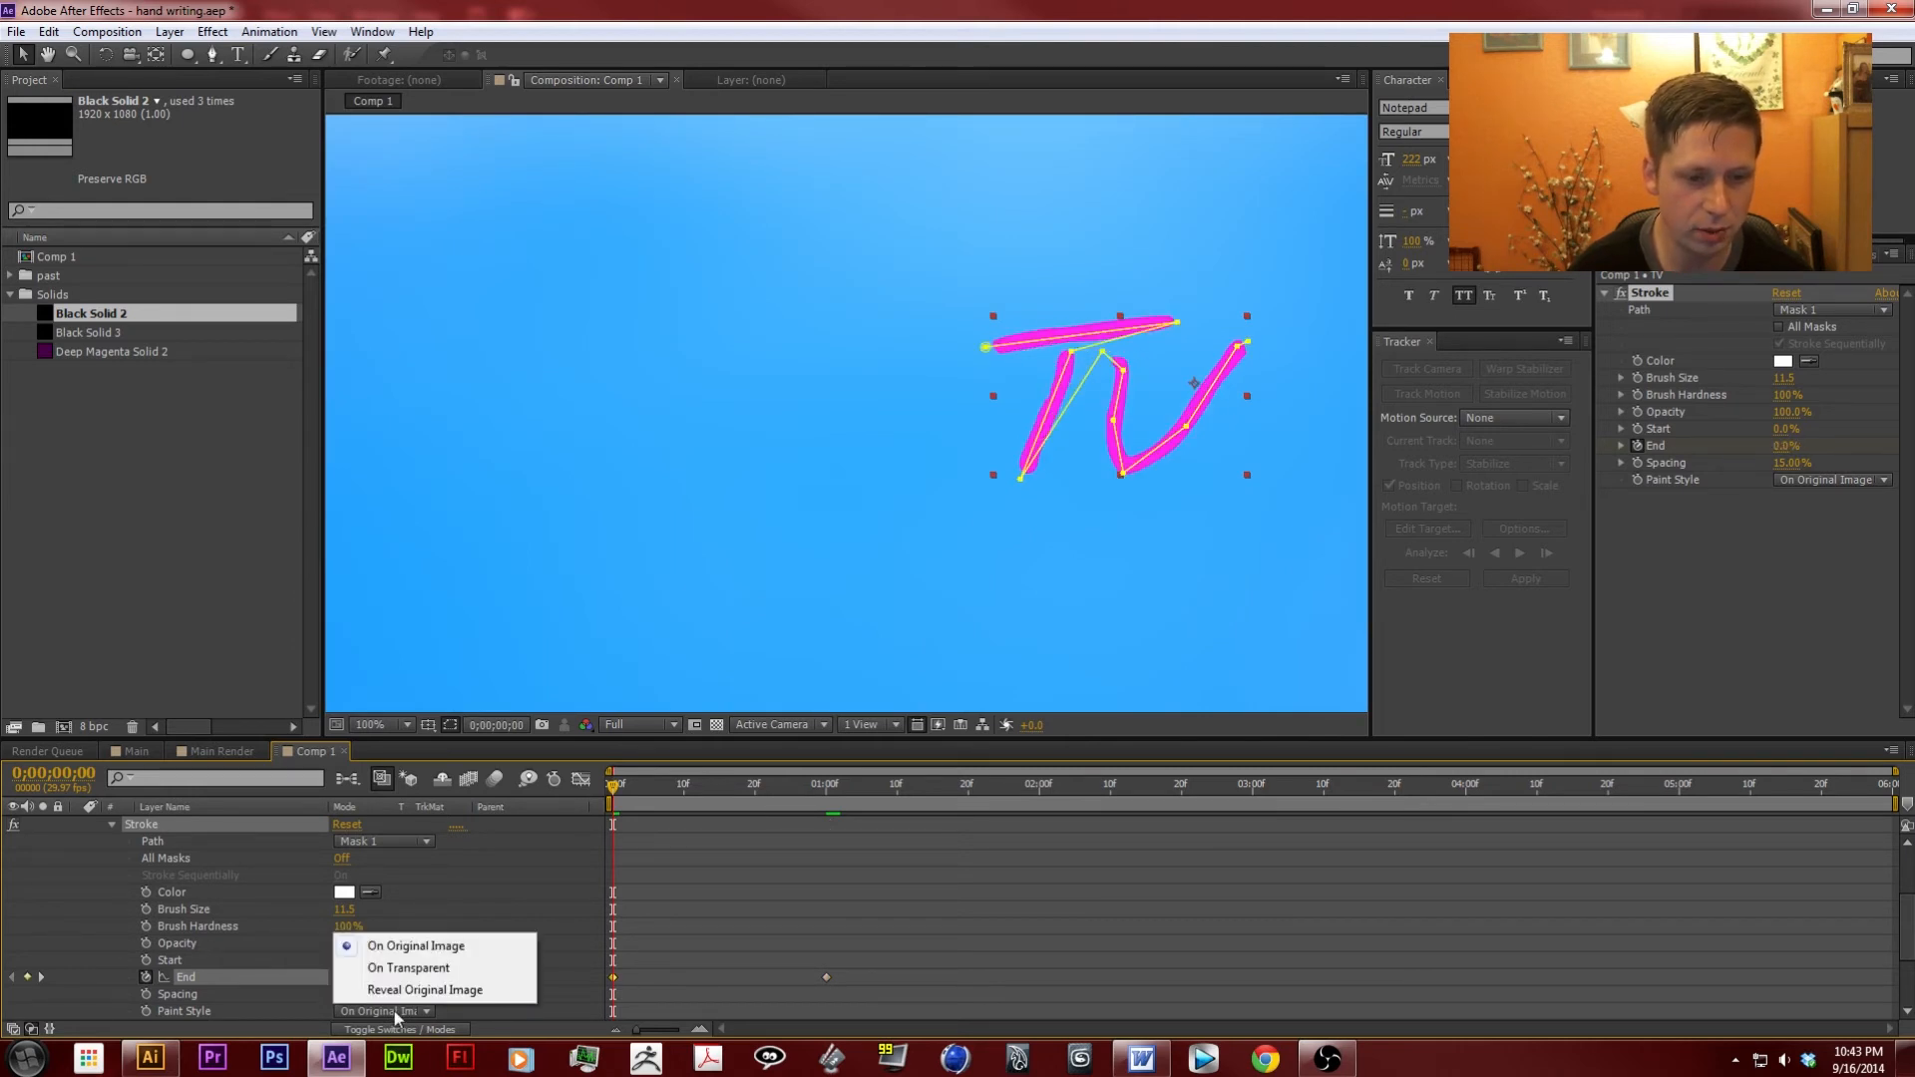
pyautogui.click(444, 991)
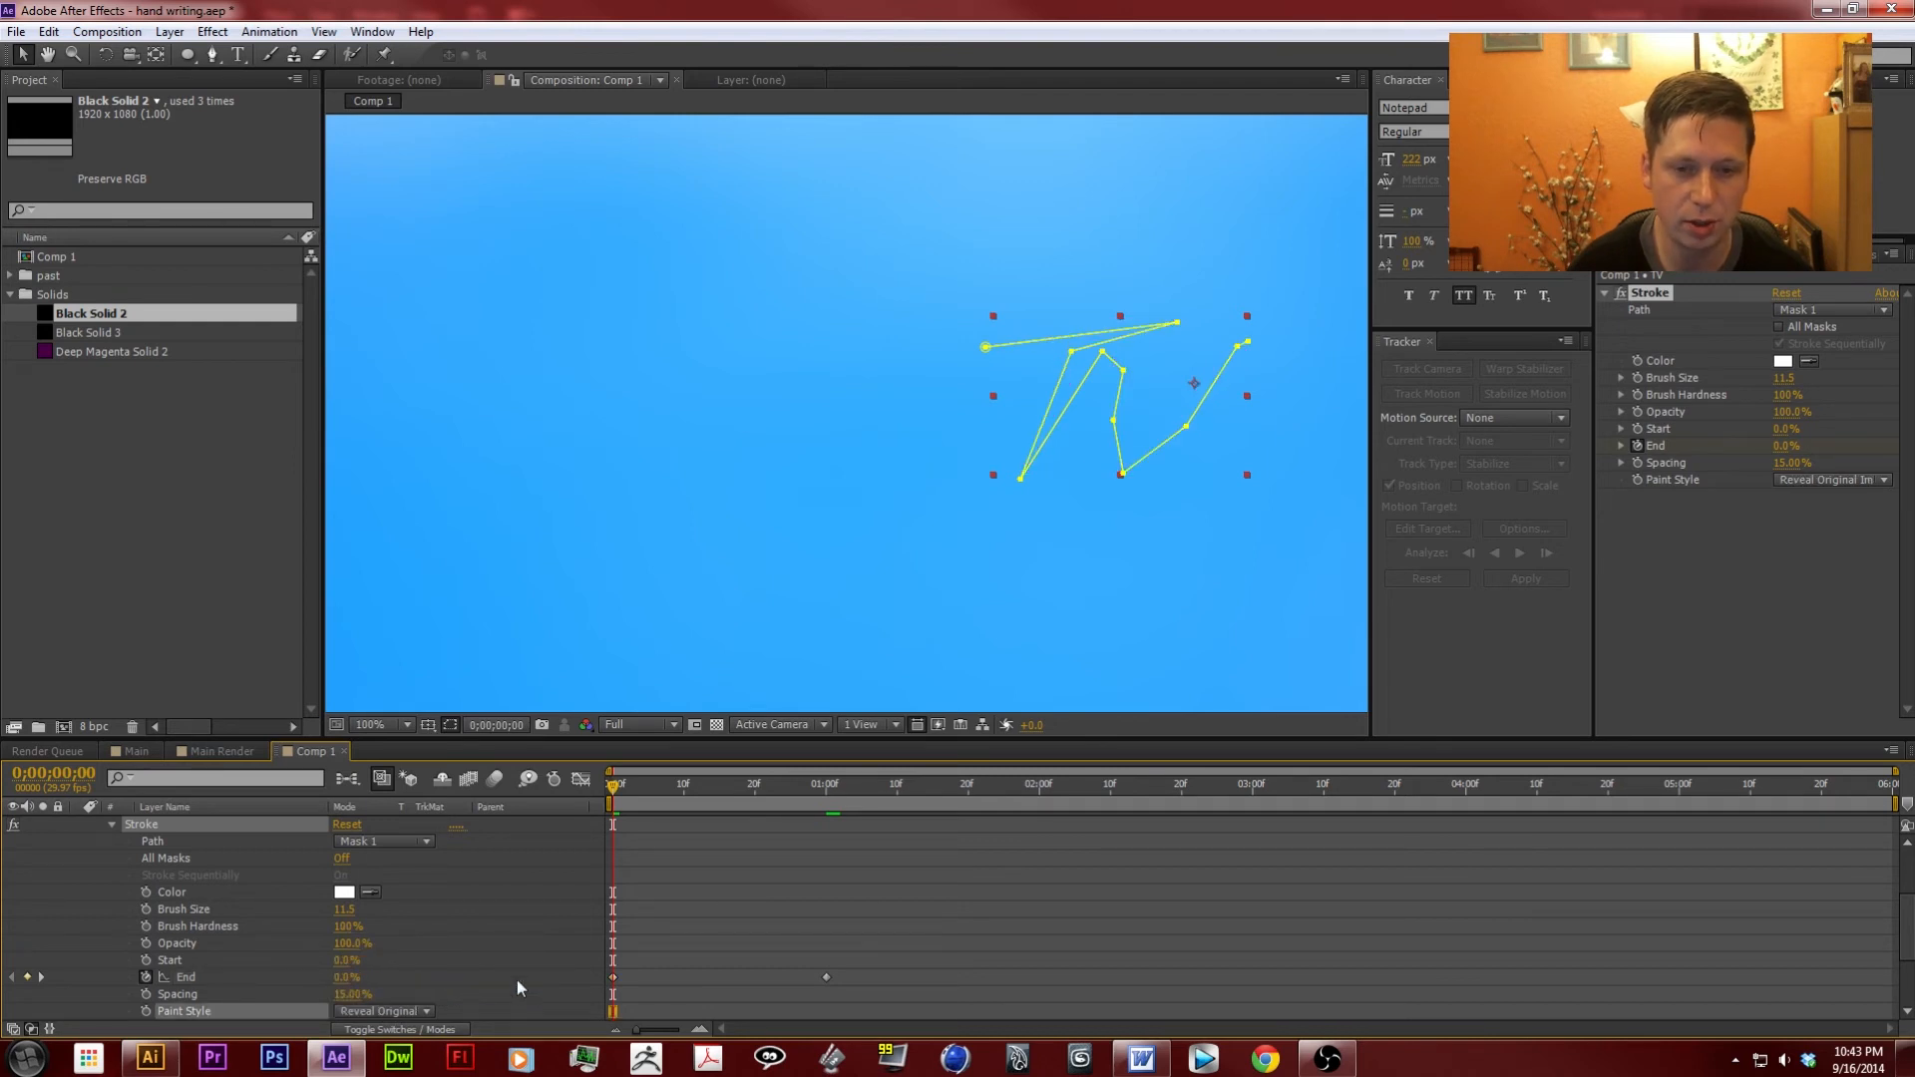
pyautogui.moveTo(614, 782); pyautogui.dragTo(688, 780)
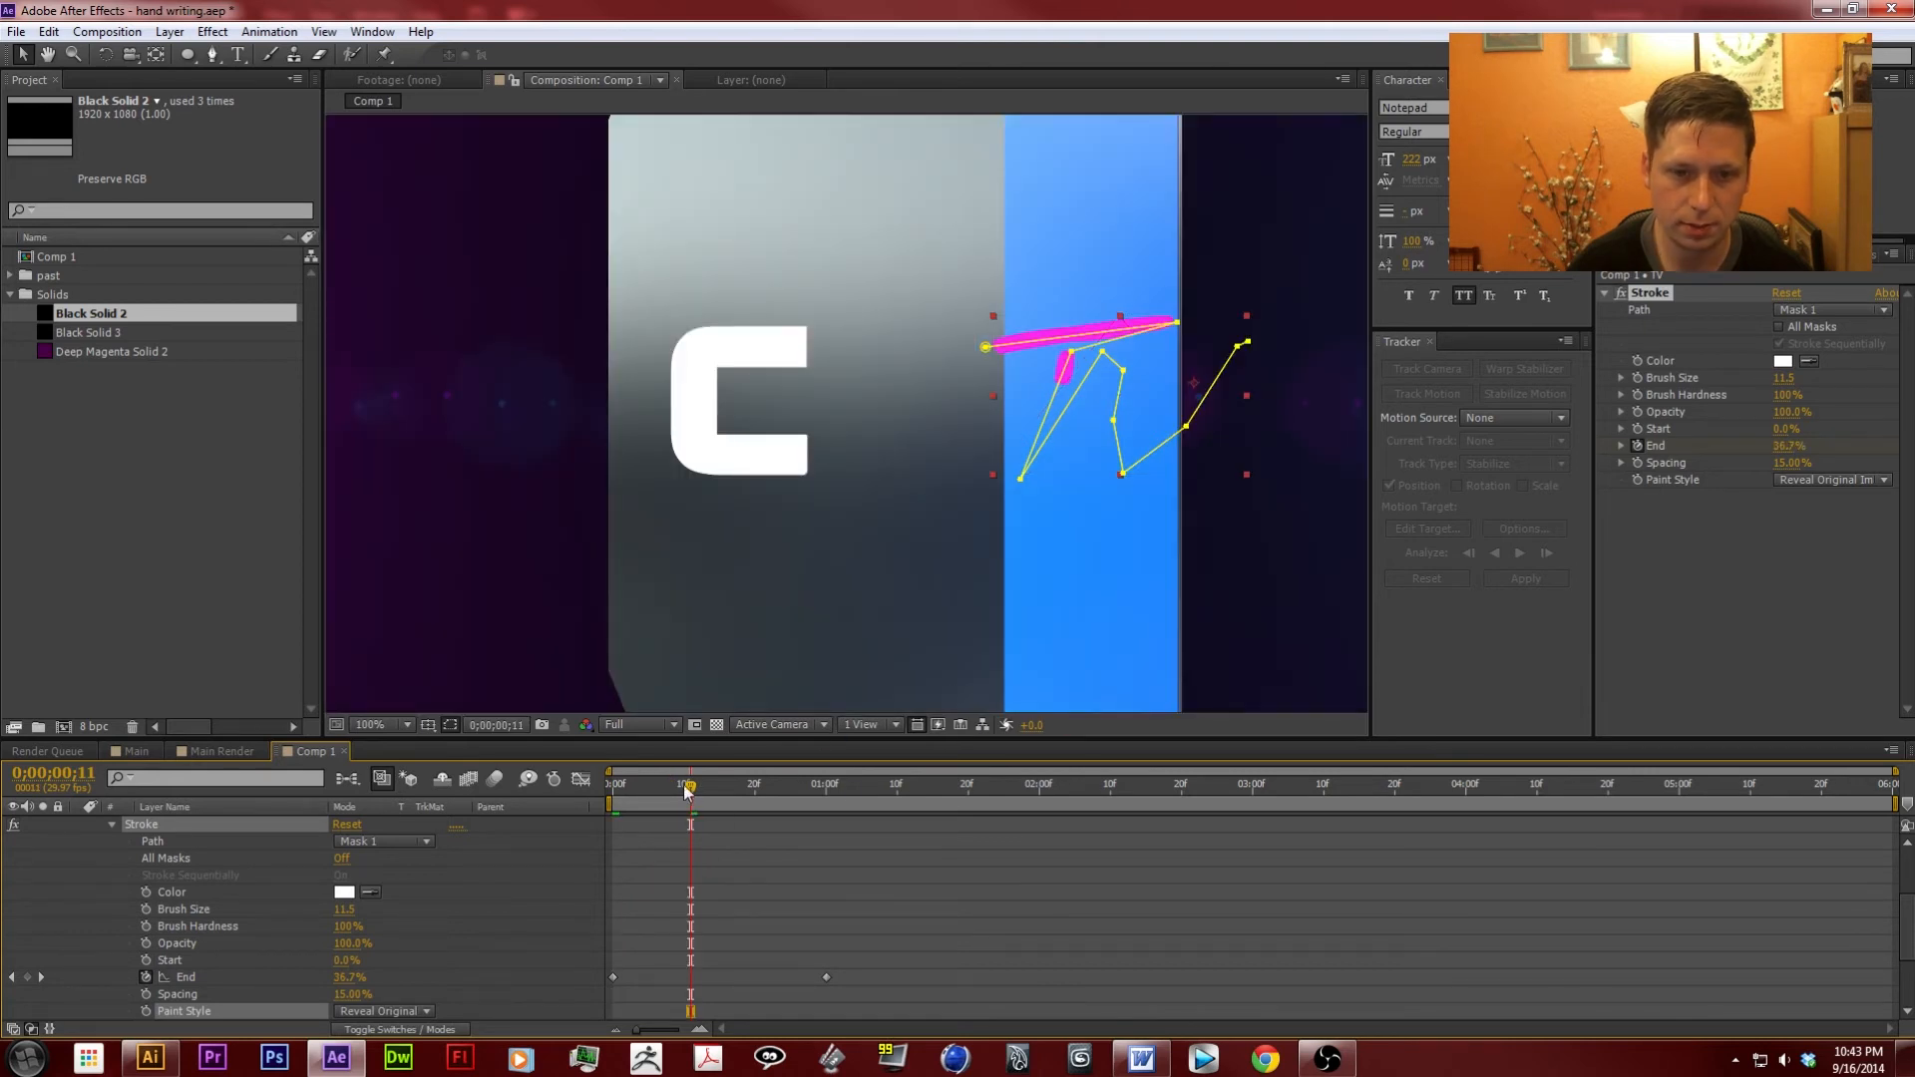
pyautogui.moveTo(722, 780); pyautogui.dragTo(838, 784)
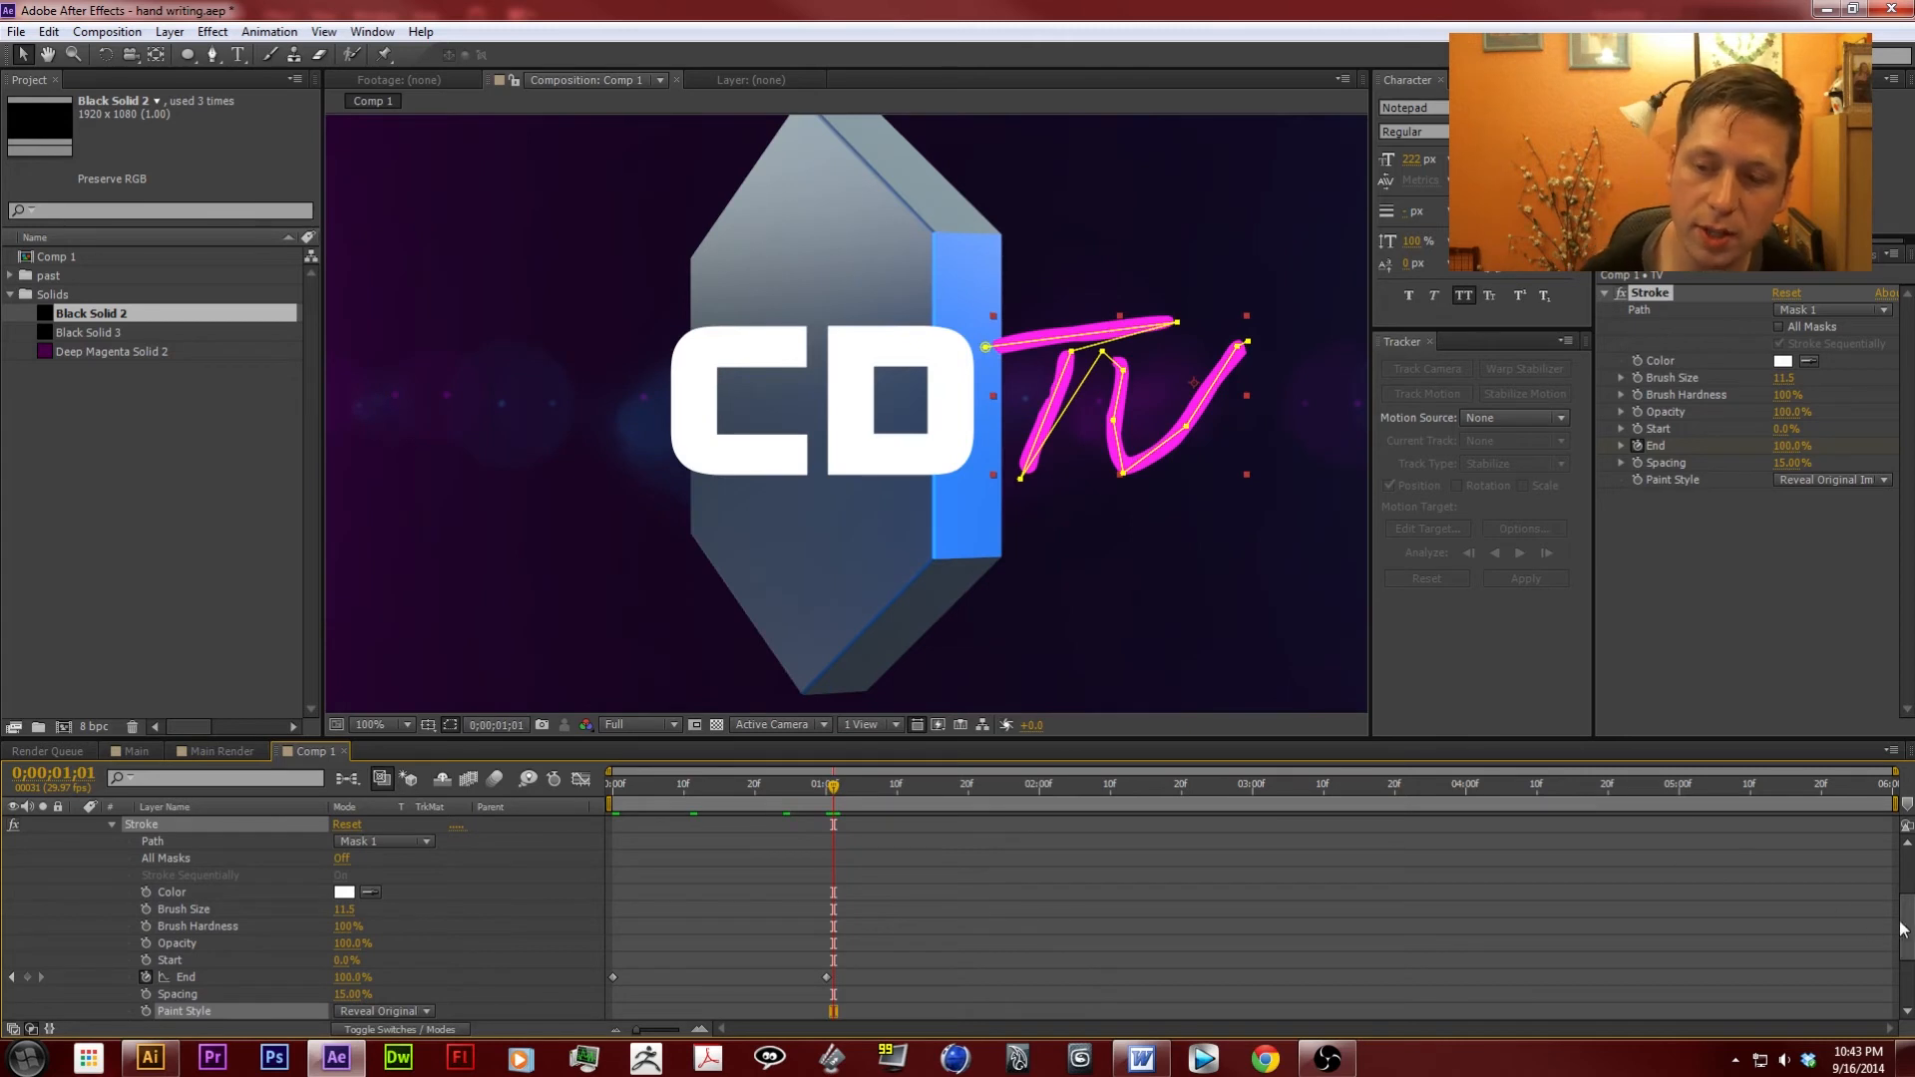
# Collapse the Stroke settings and the Effects group of the TV layer.
pyautogui.click(113, 824)
pyautogui.click(111, 825)
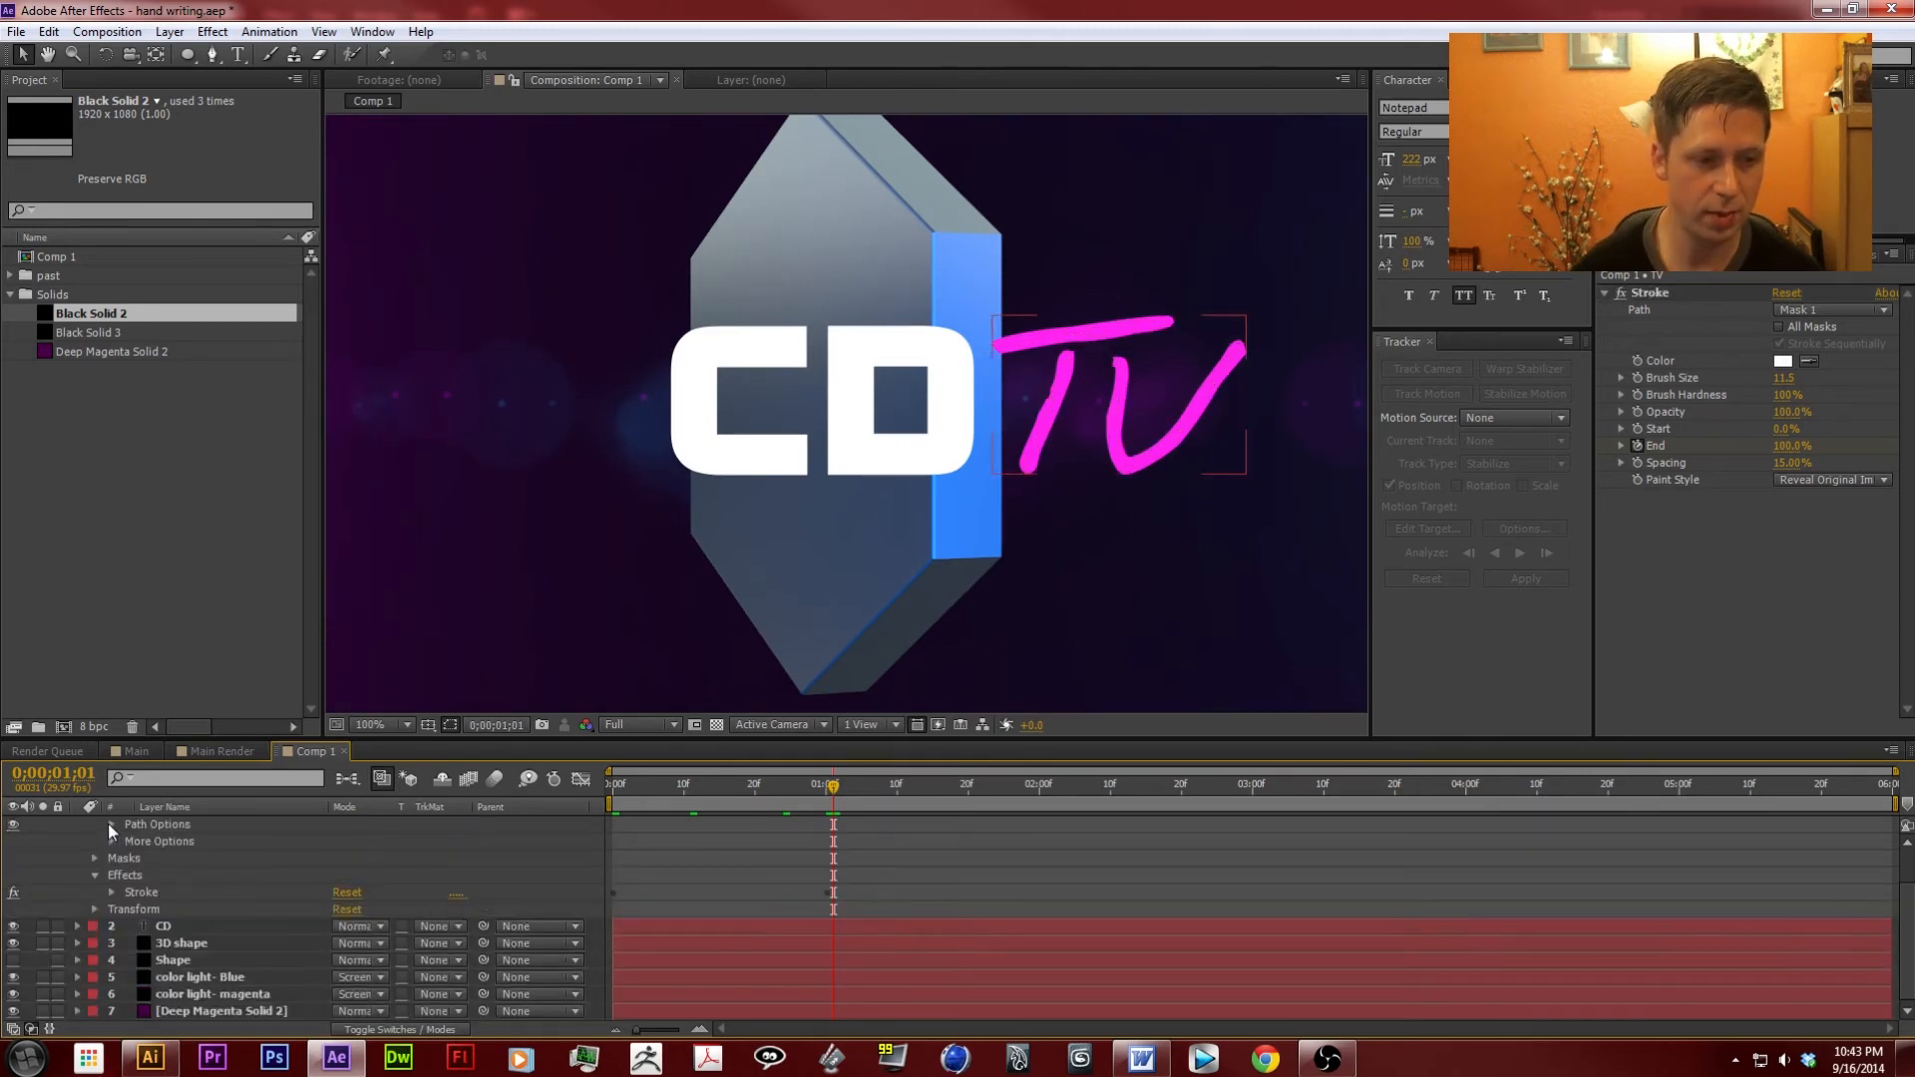
pyautogui.click(94, 876)
pyautogui.scroll(2, 499, 858)
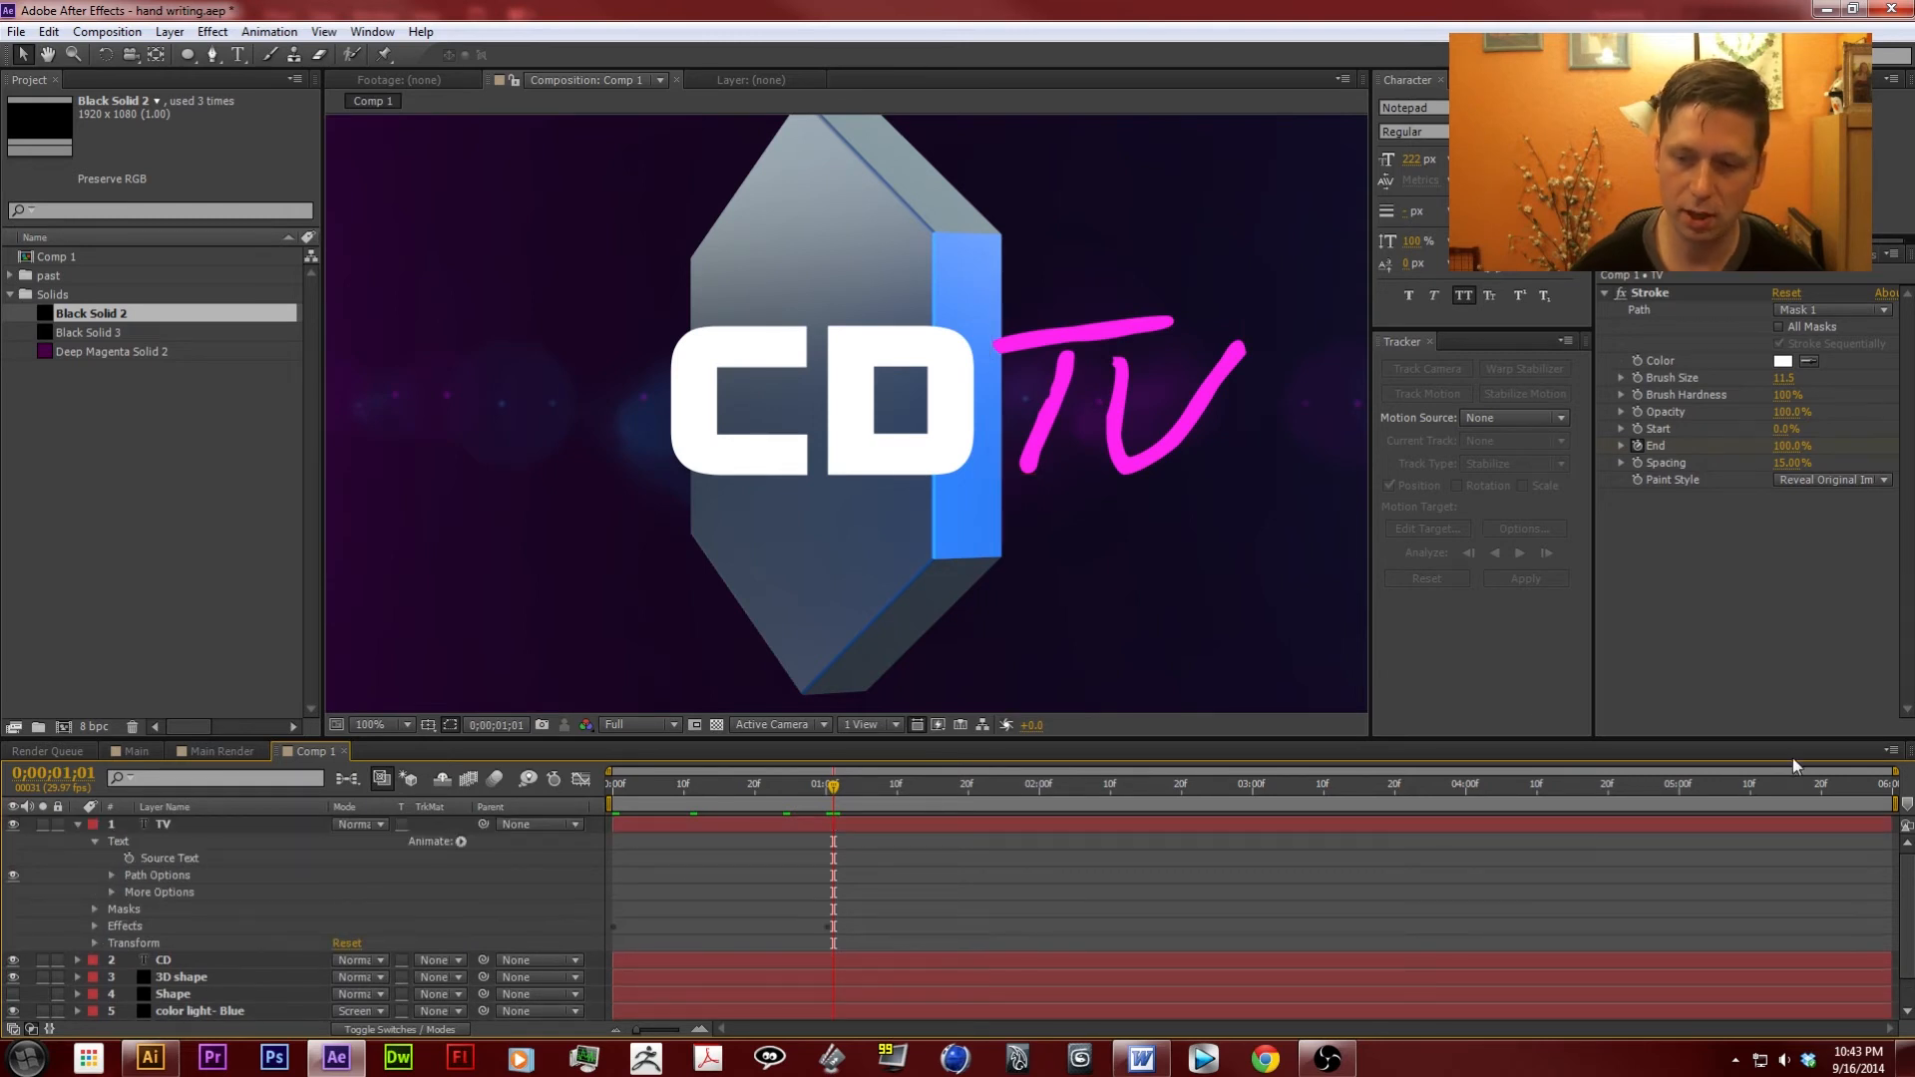
# Shift the TV layer in time so it starts at 0;00;01;00.
pyautogui.click(78, 824)
pyautogui.click(663, 820)
pyautogui.moveTo(703, 790); pyautogui.dragTo(829, 801)
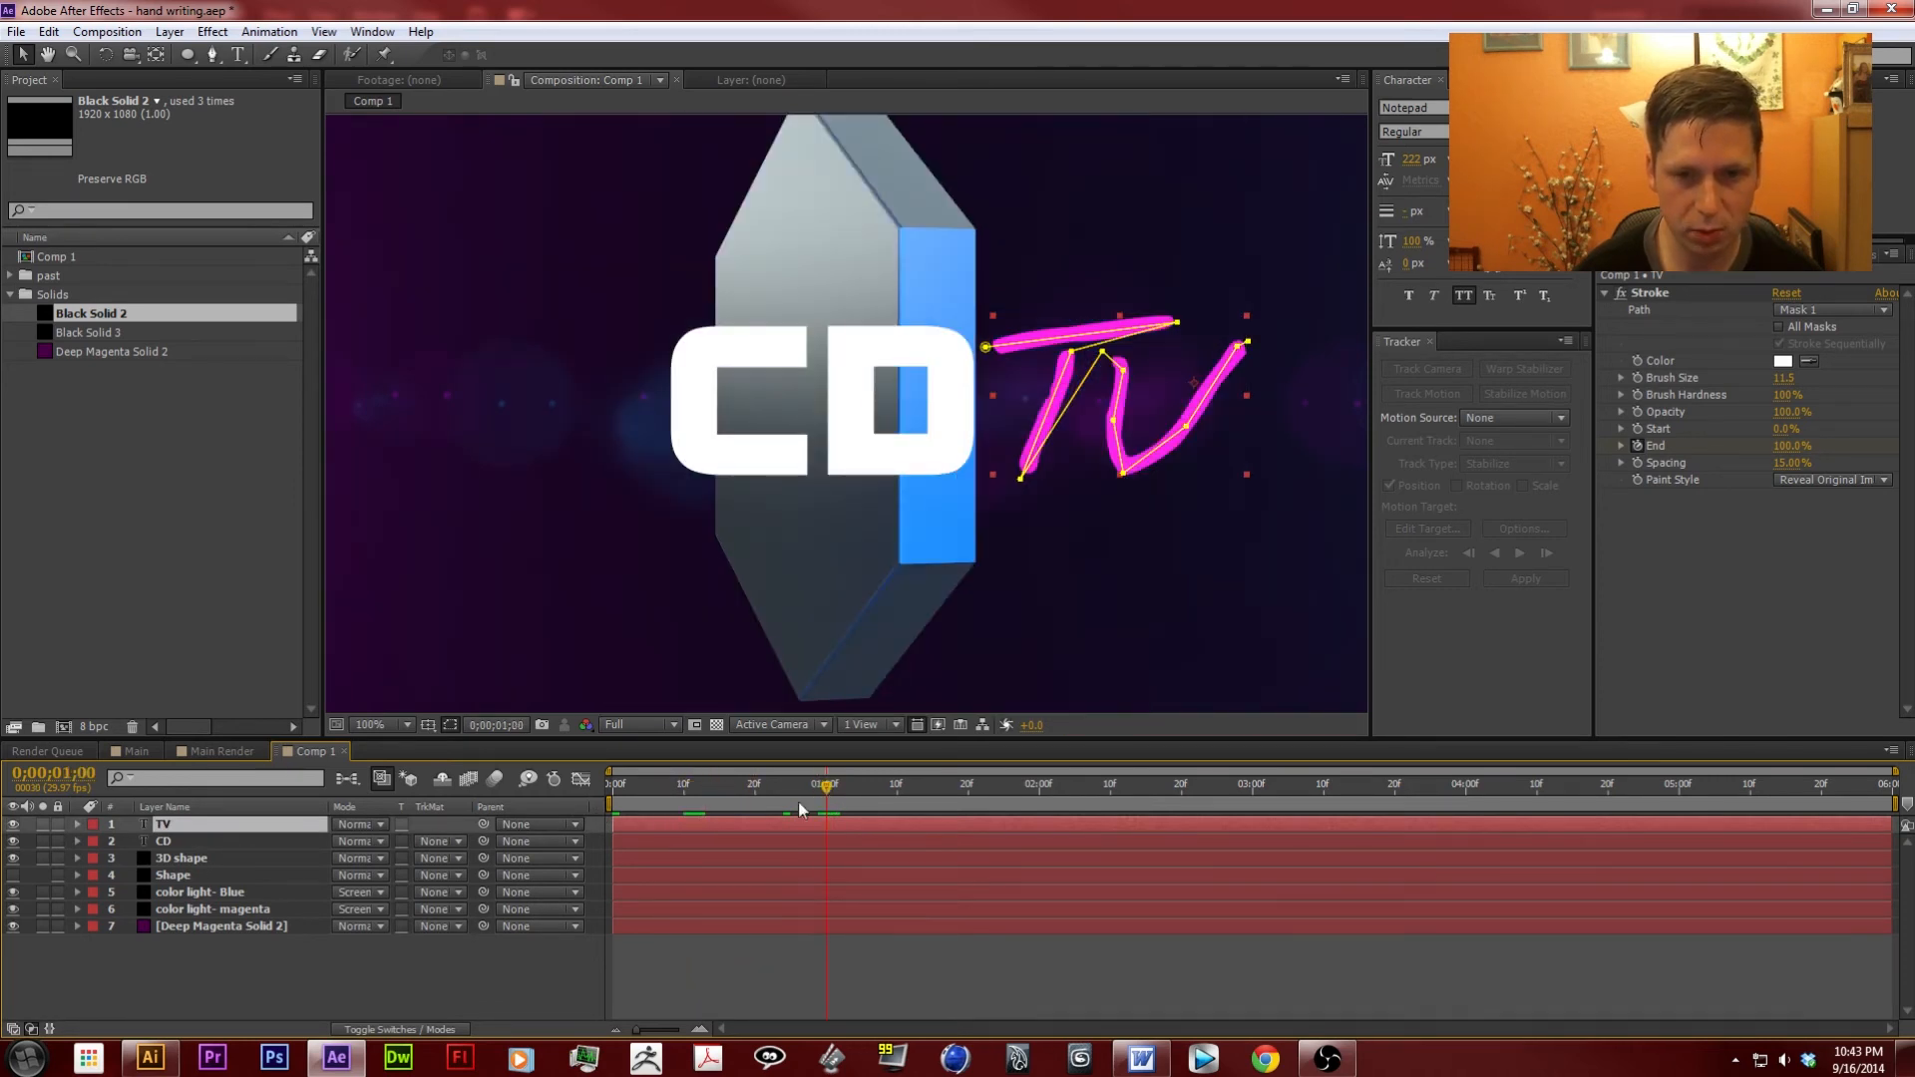
pyautogui.moveTo(646, 822); pyautogui.dragTo(859, 830)
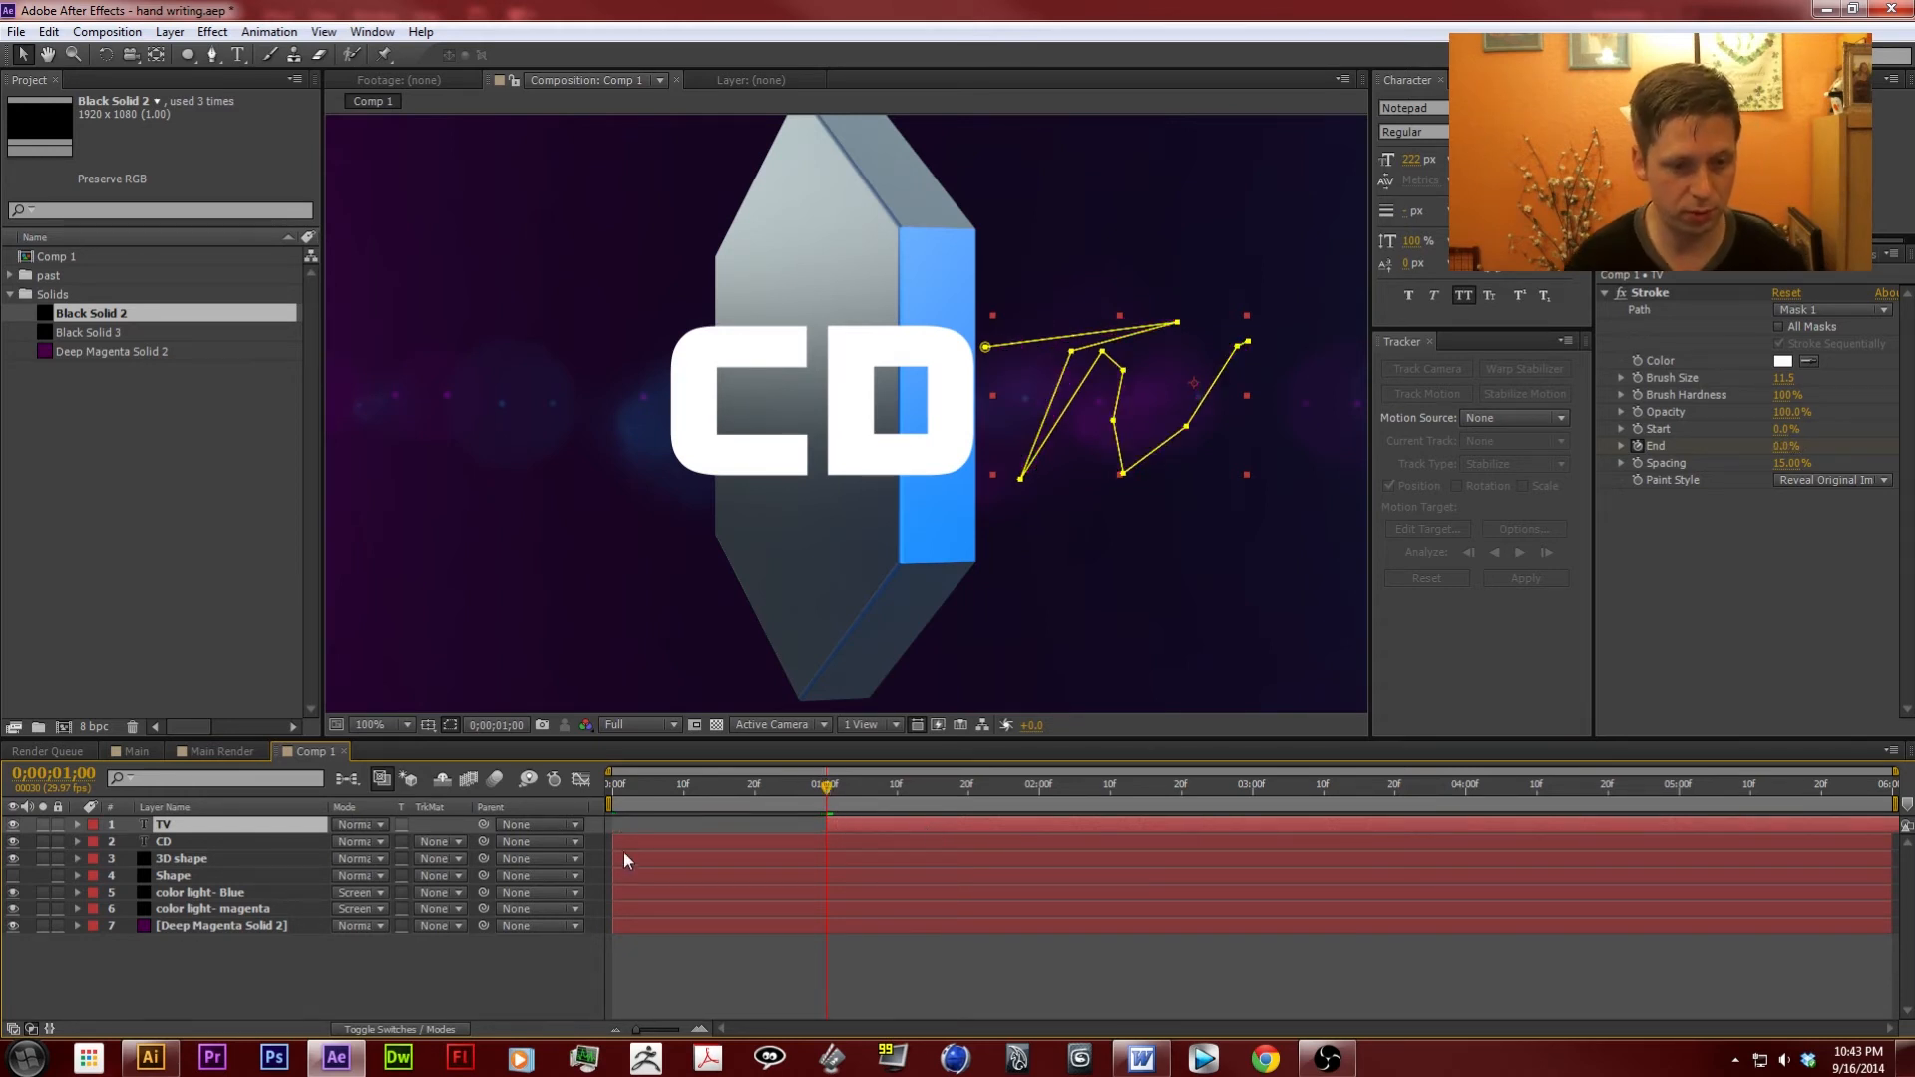
# Shift the CD and TV layers together so the CD layer starts at 0;00;01;13.
pyautogui.click(867, 843)
pyautogui.keyDown('shift'); pyautogui.click(872, 824); pyautogui.keyUp('shift')
pyautogui.moveTo(889, 798); pyautogui.dragTo(1000, 803)
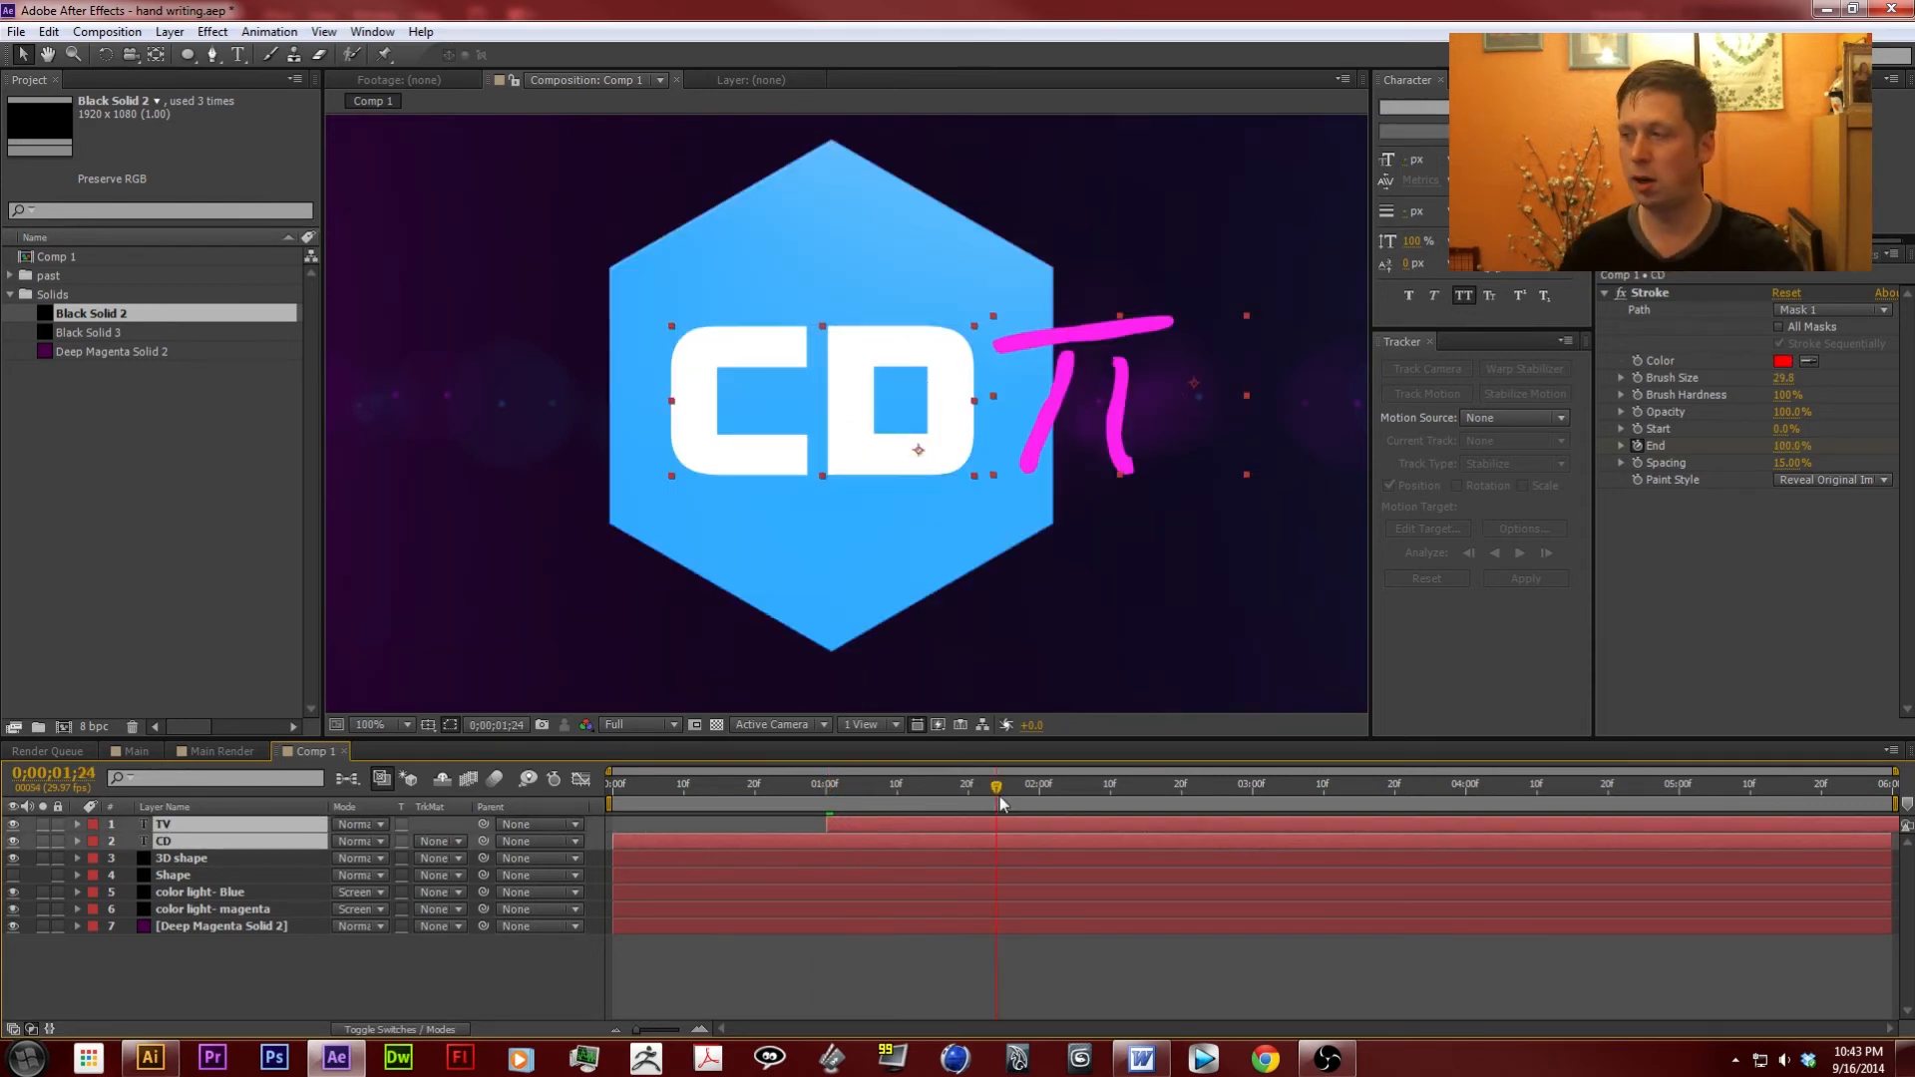
pyautogui.moveTo(999, 796)
pyautogui.mouseDown()
pyautogui.moveTo(825, 813)
pyautogui.moveTo(920, 801)
pyautogui.mouseUp()
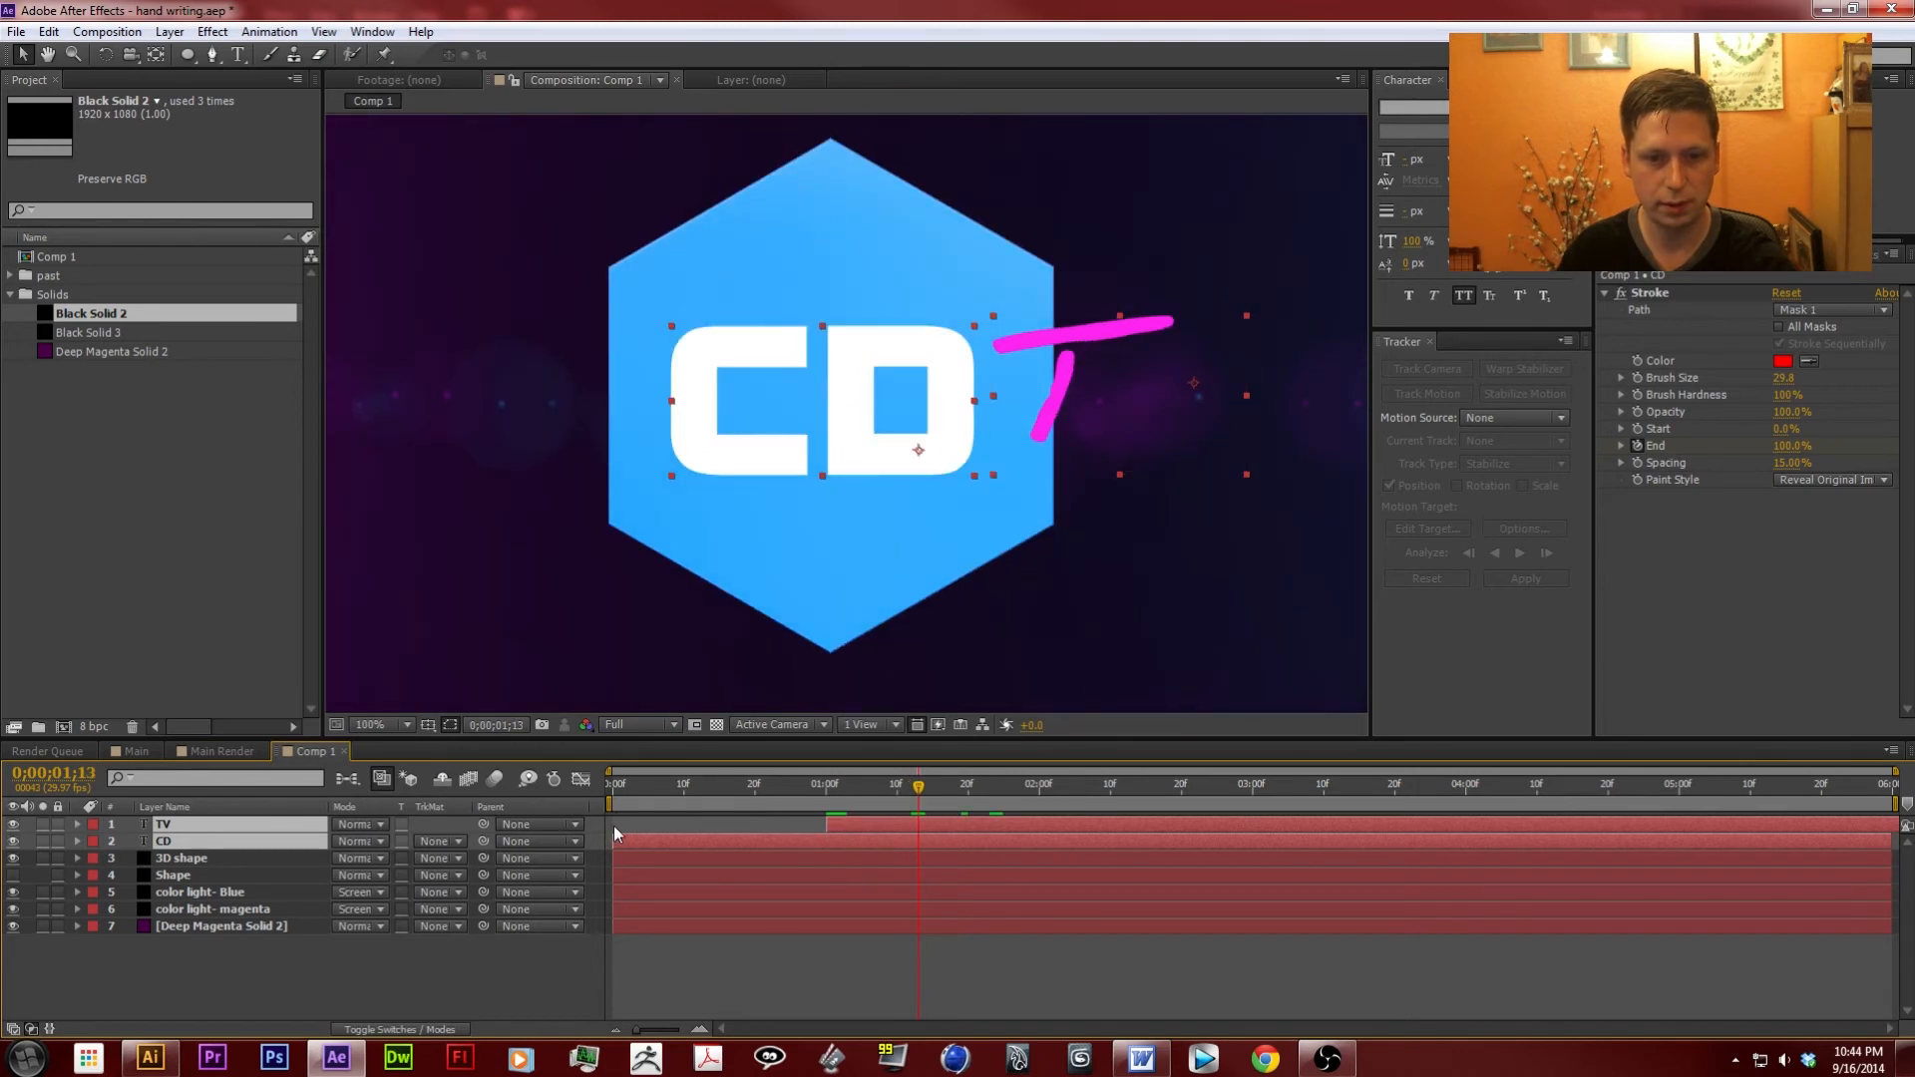
pyautogui.moveTo(625, 844); pyautogui.dragTo(929, 852)
pyautogui.click(925, 790)
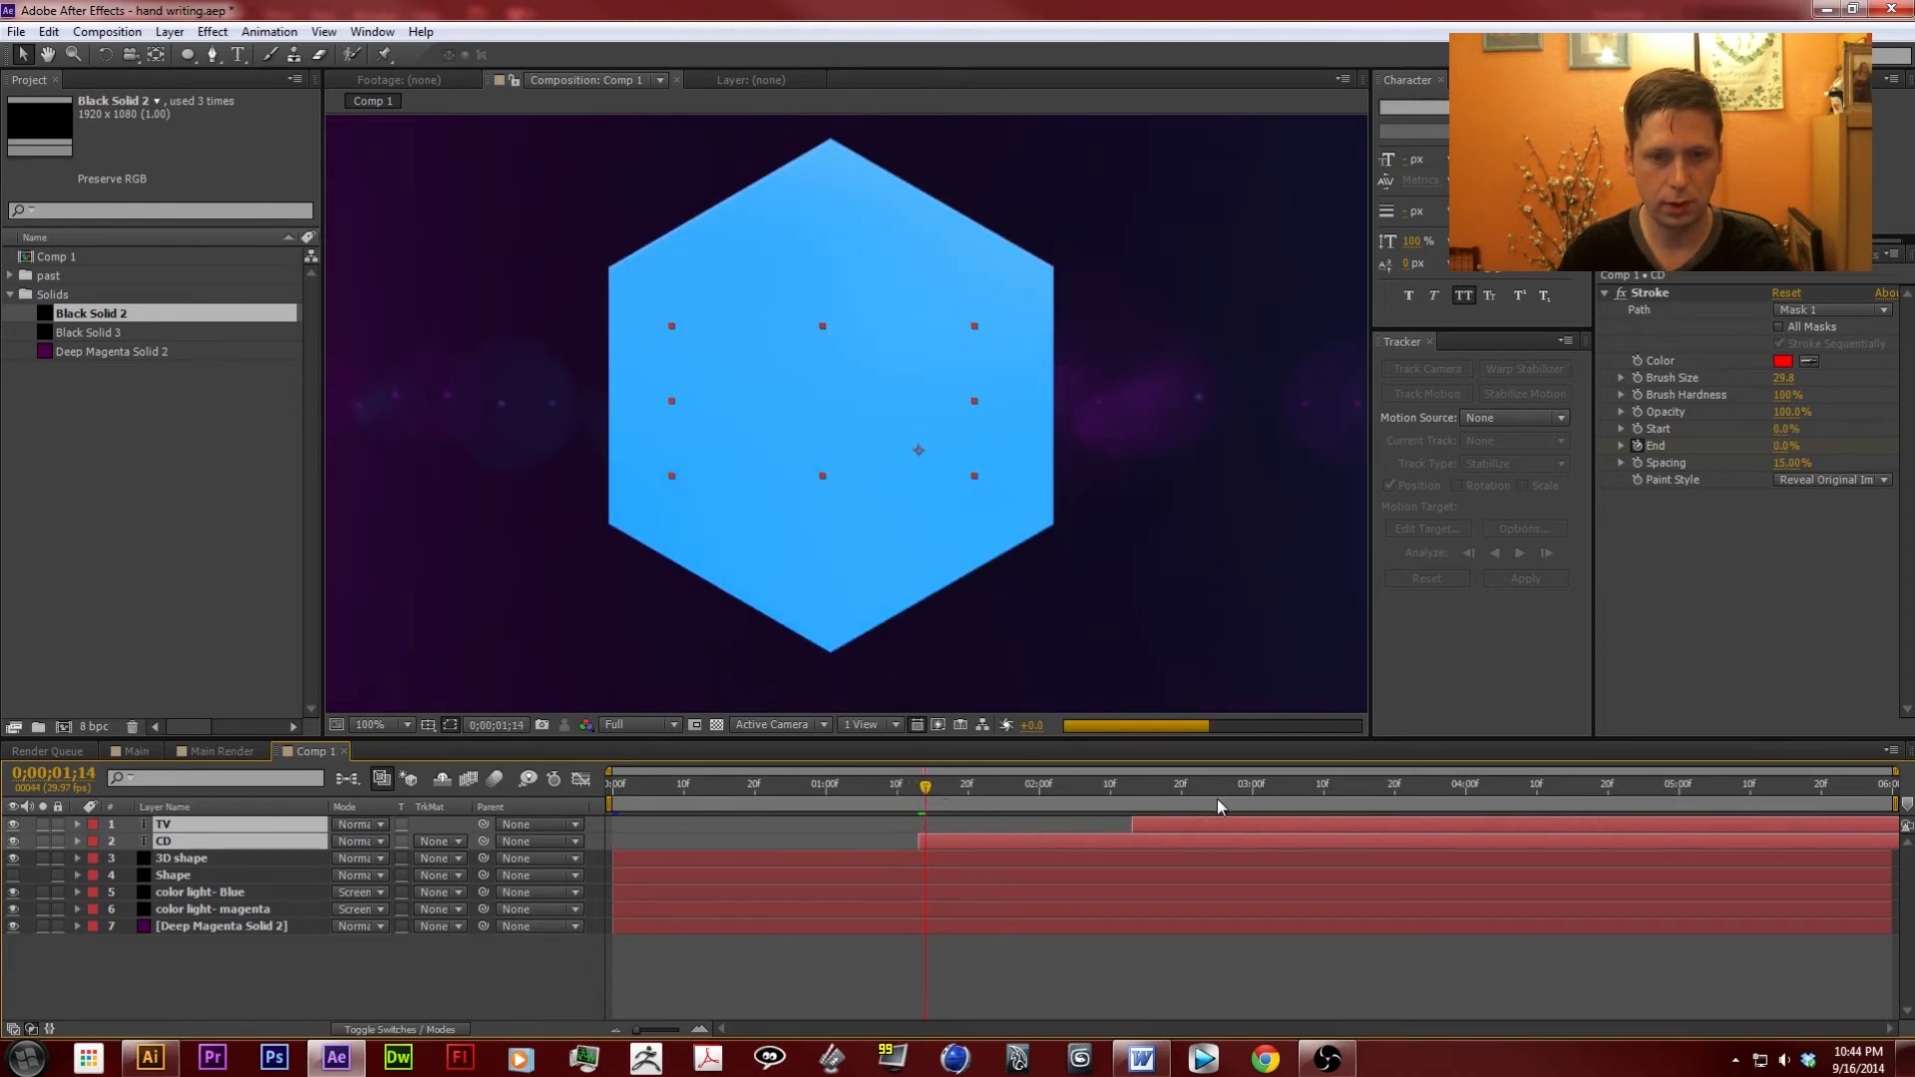
# Review the full composition frame at its last frame, 0;00;05;29, at 50% magnification.
pyautogui.moveTo(1343, 808); pyautogui.dragTo(1889, 828)
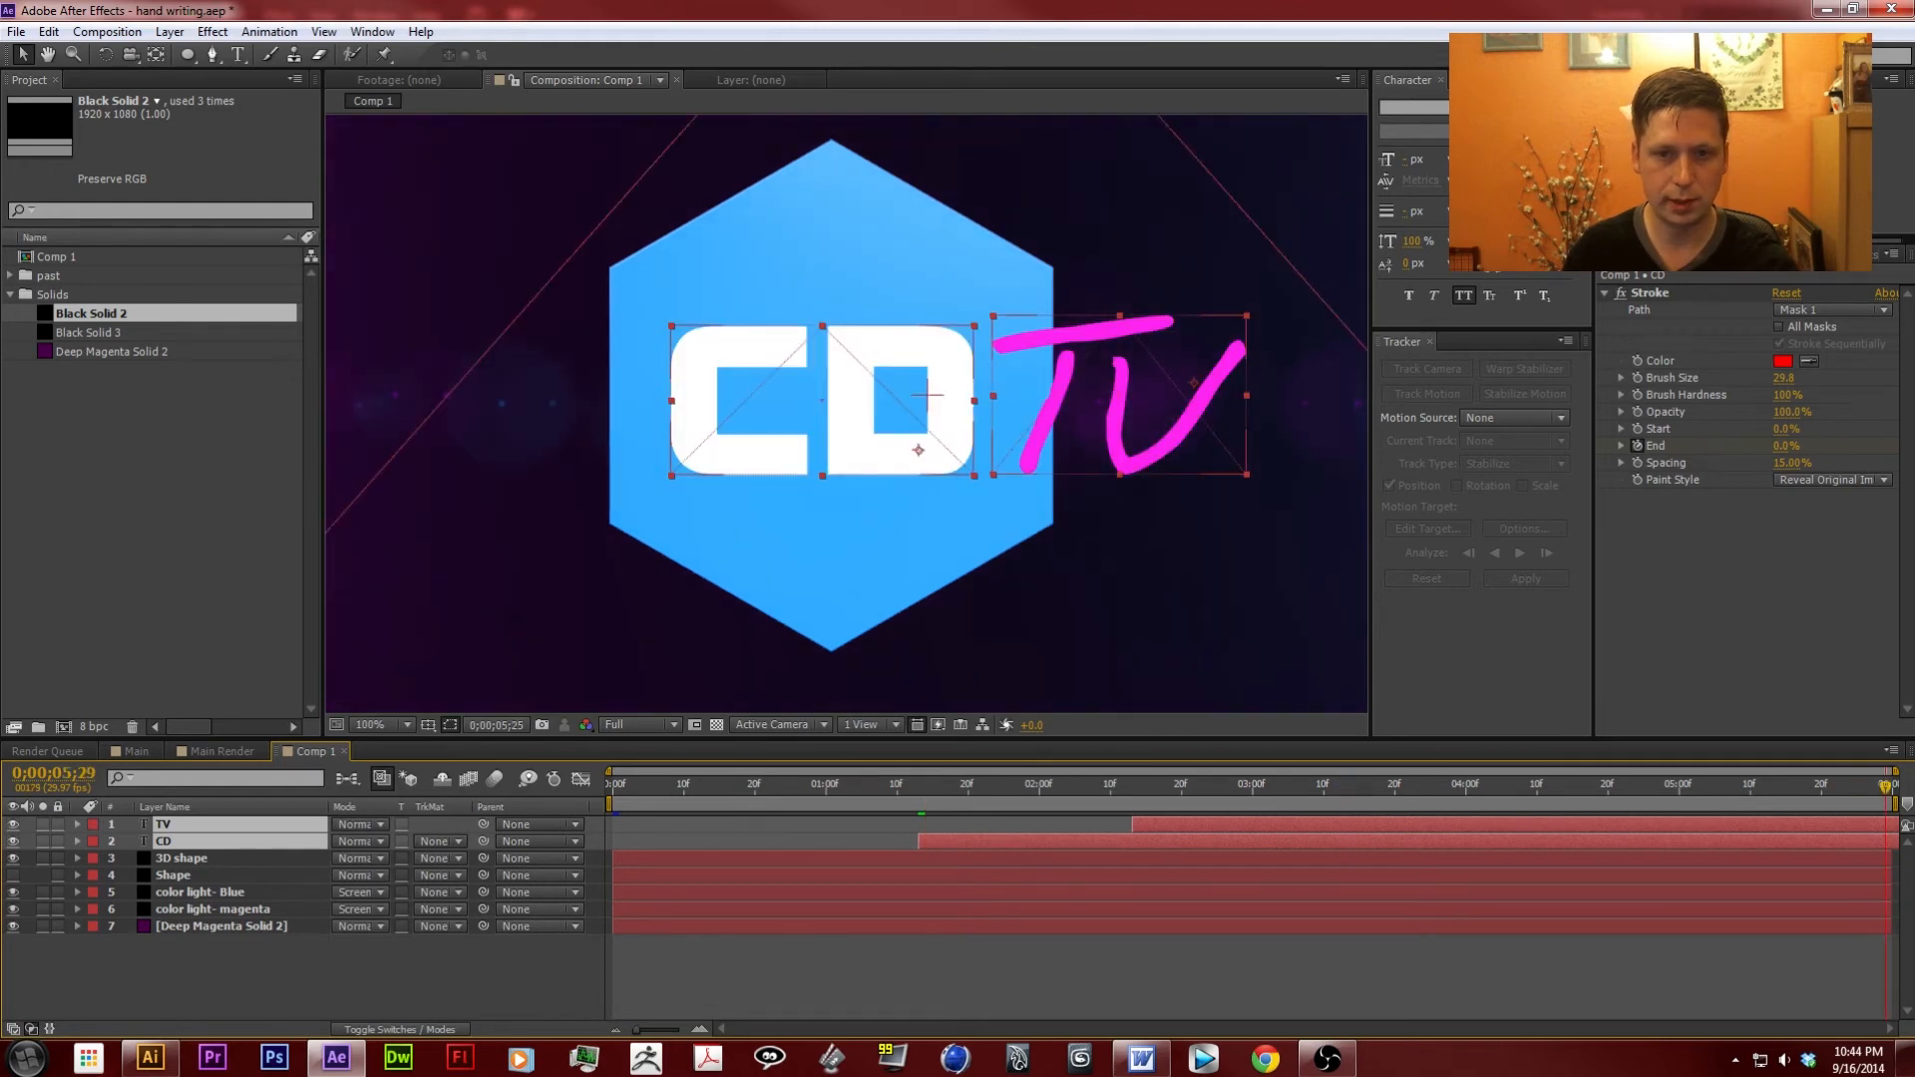
pyautogui.click(1103, 609)
pyautogui.press(',')
pyautogui.press(',')
pyautogui.press(',')
pyautogui.press(',')
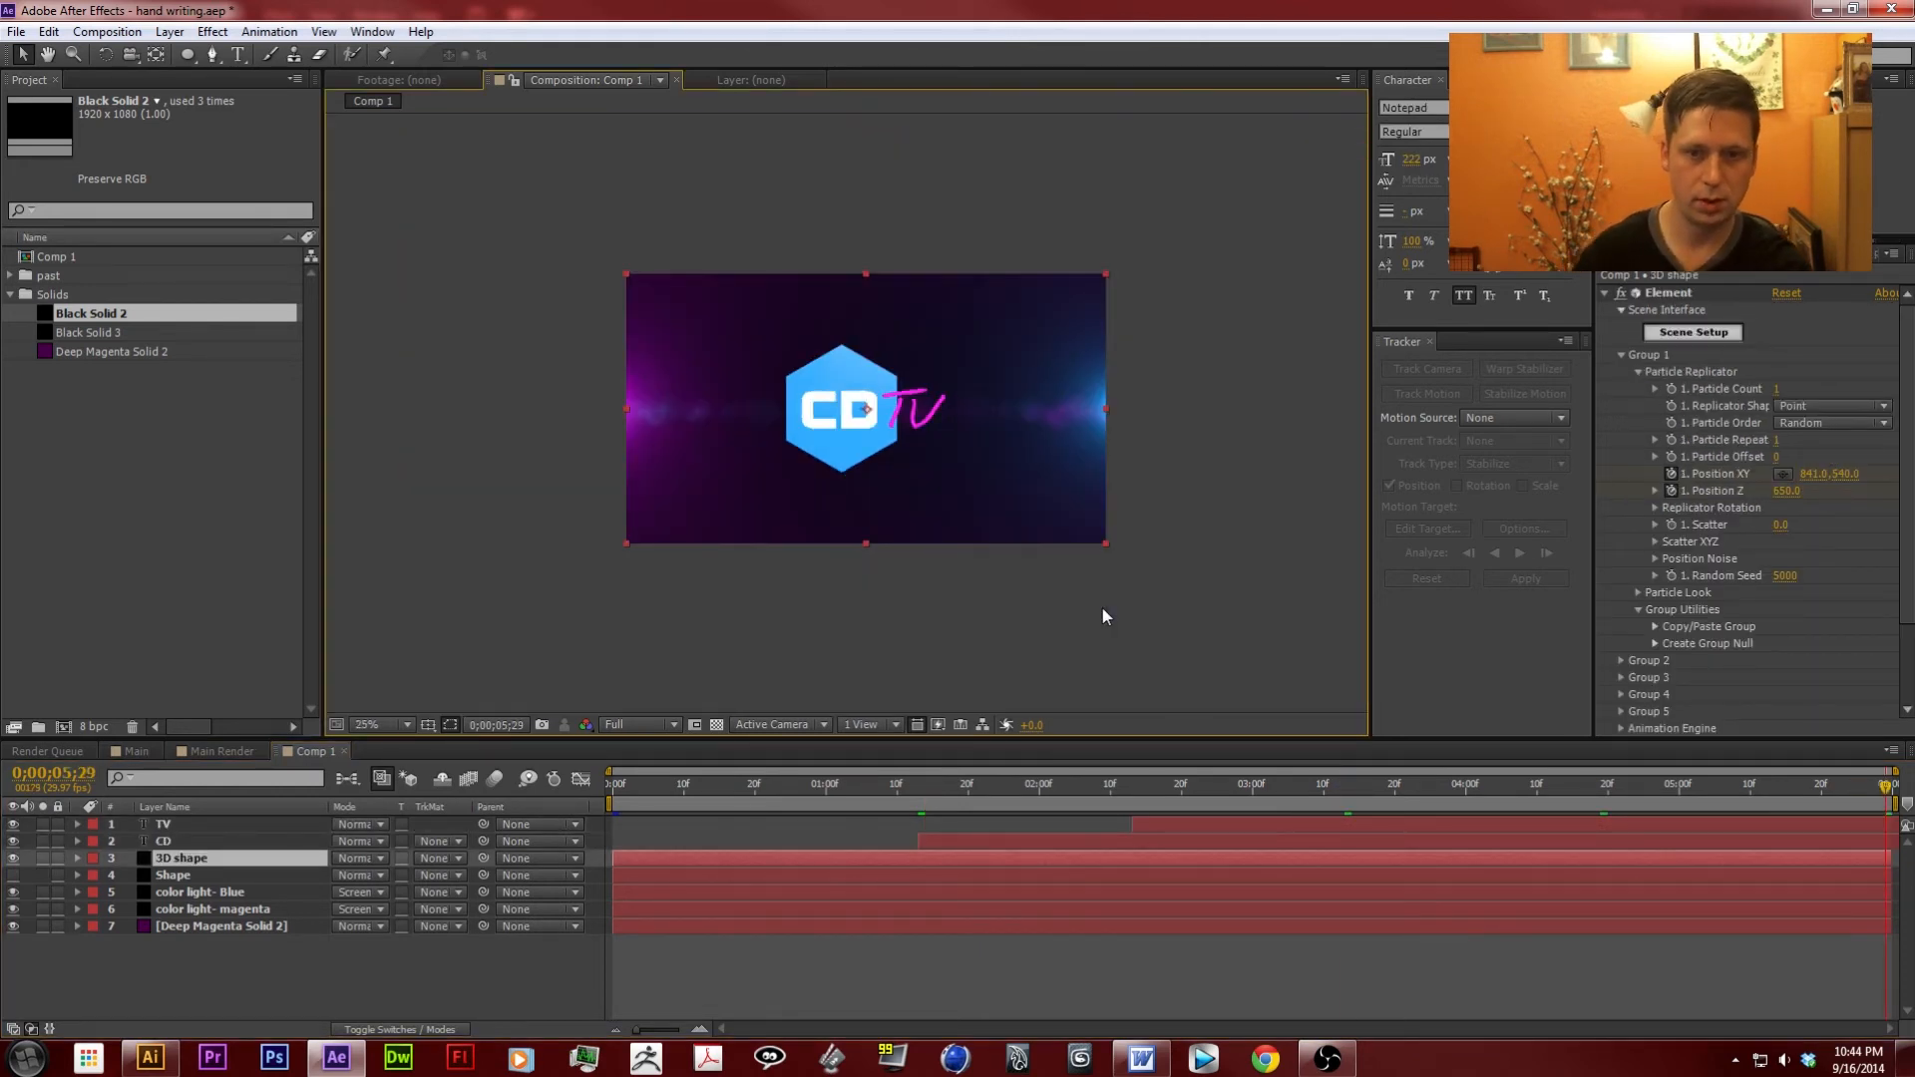
pyautogui.click(1049, 629)
pyautogui.press('.')
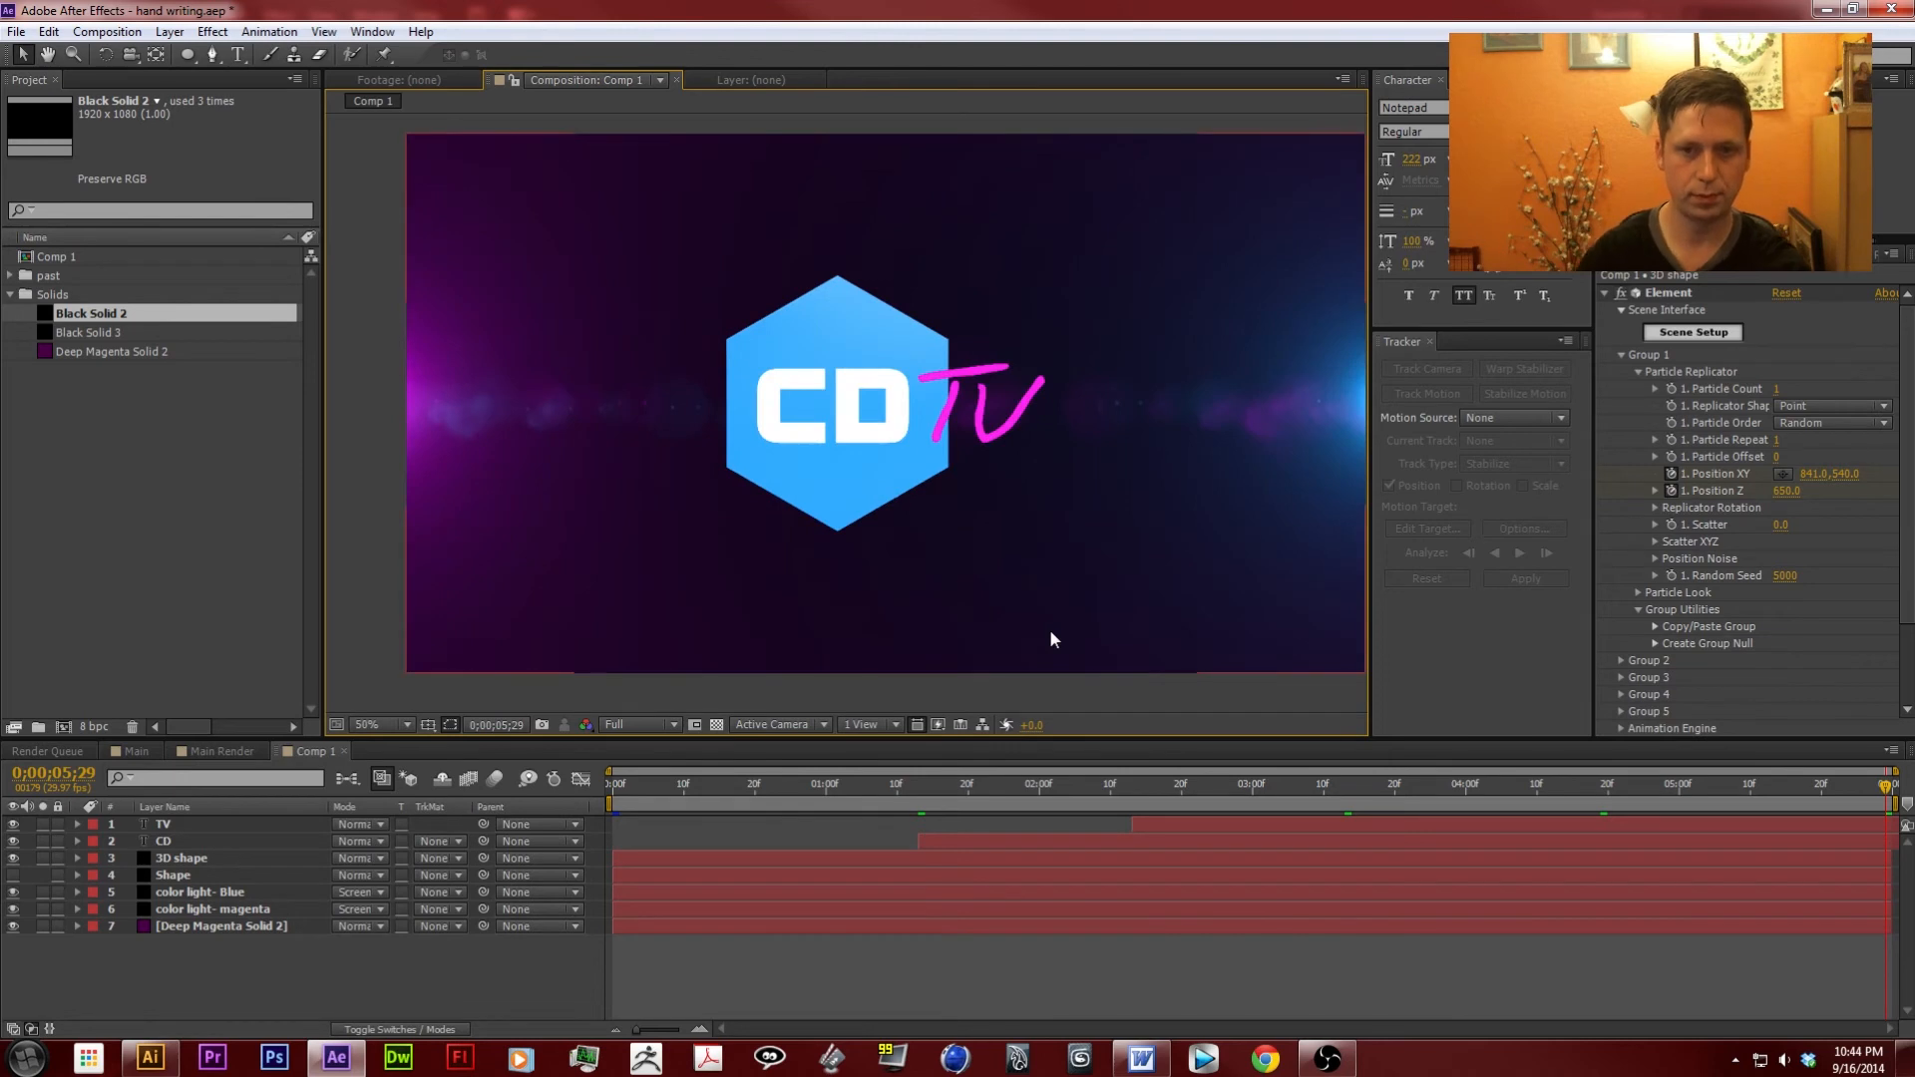
pyautogui.press('h')
pyautogui.moveTo(962, 689); pyautogui.dragTo(923, 693)
pyautogui.press('v')
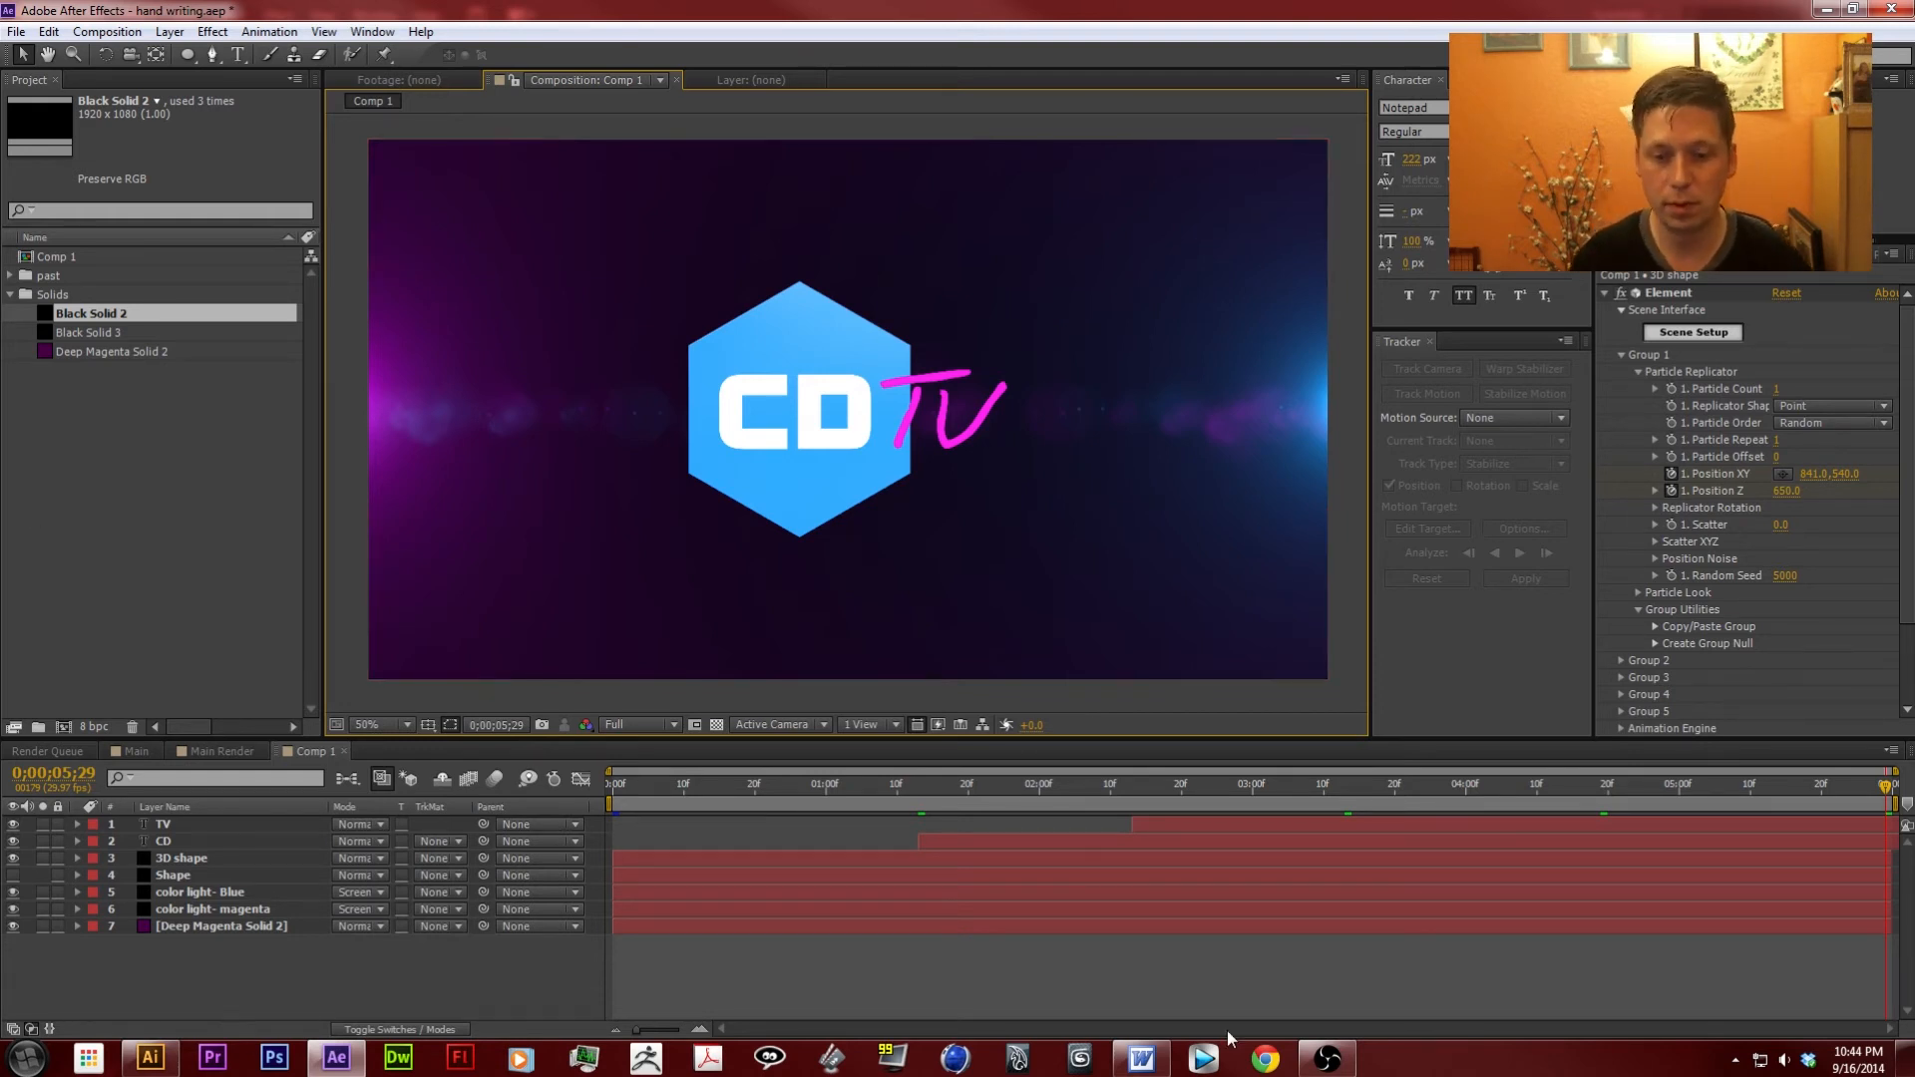
pyautogui.click(1141, 1058)
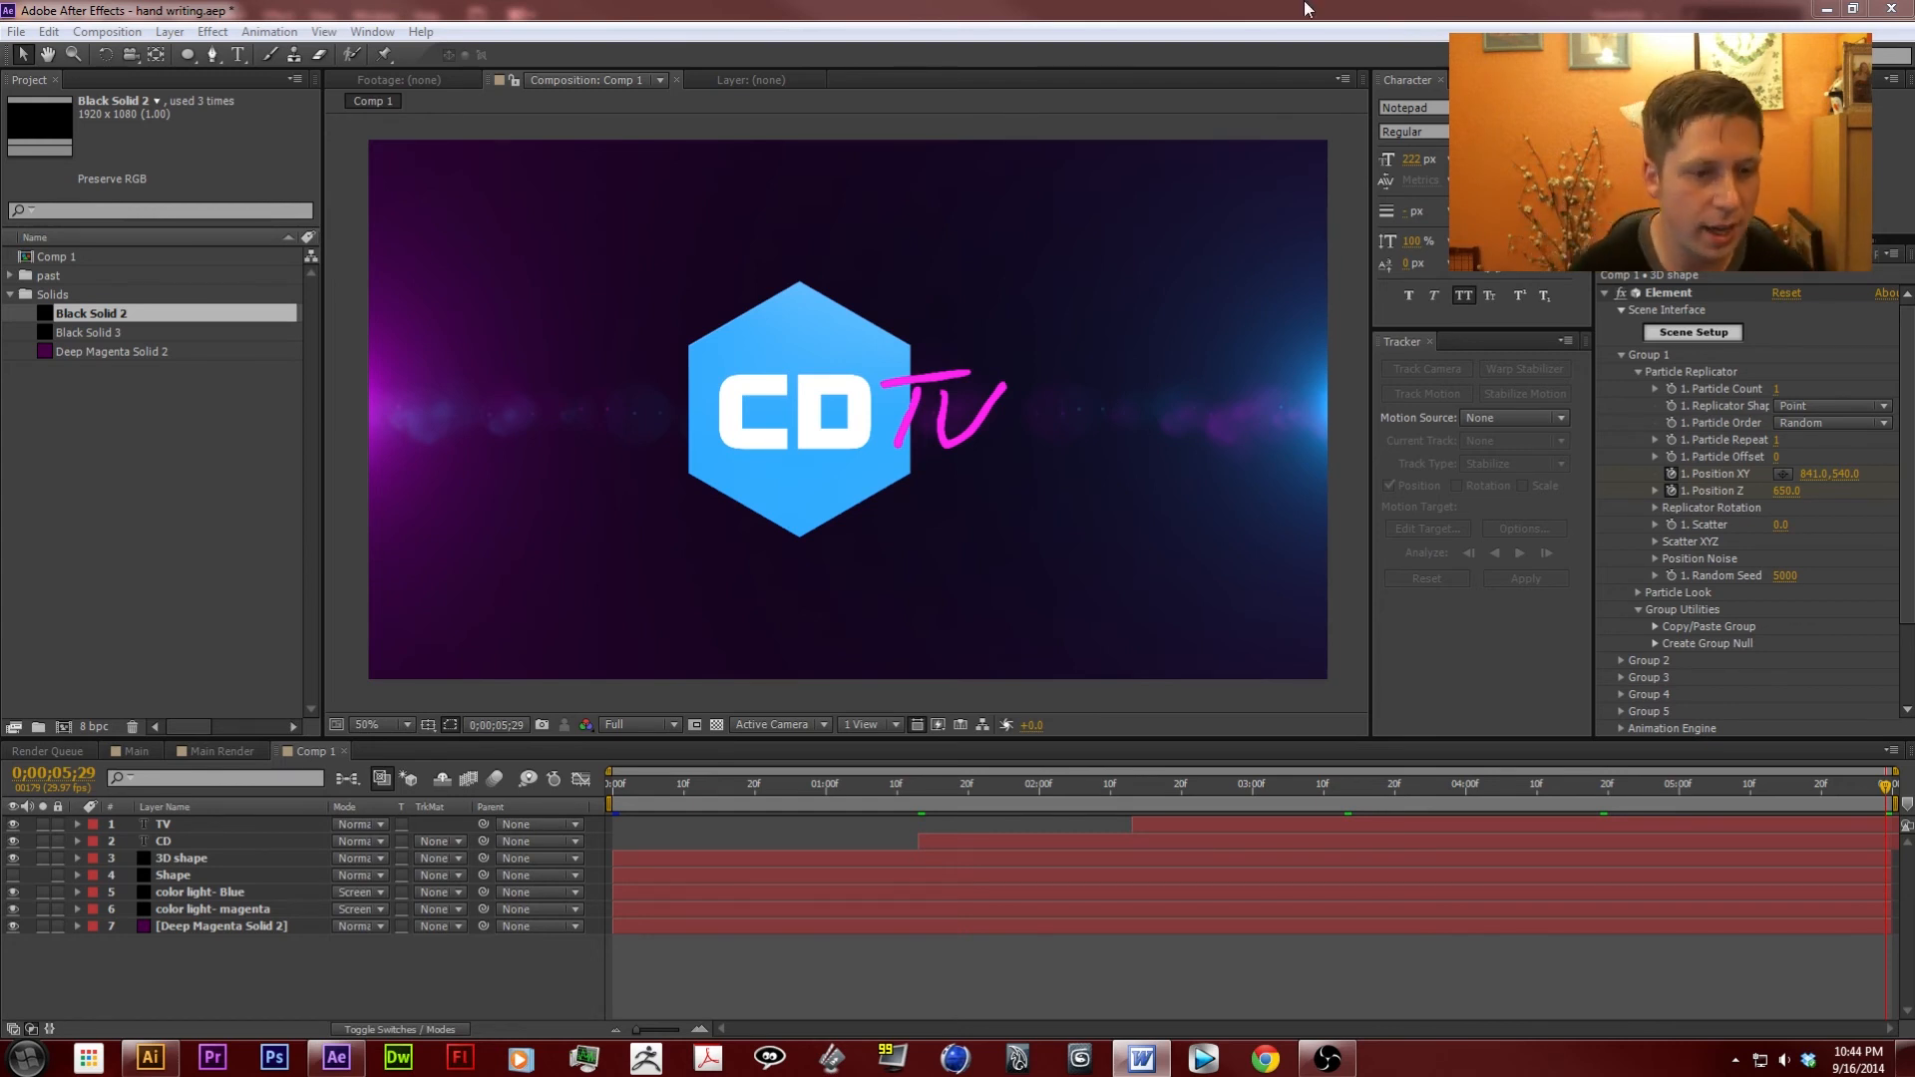
# Rename Comp 1 as animation.
pyautogui.click(60, 257)
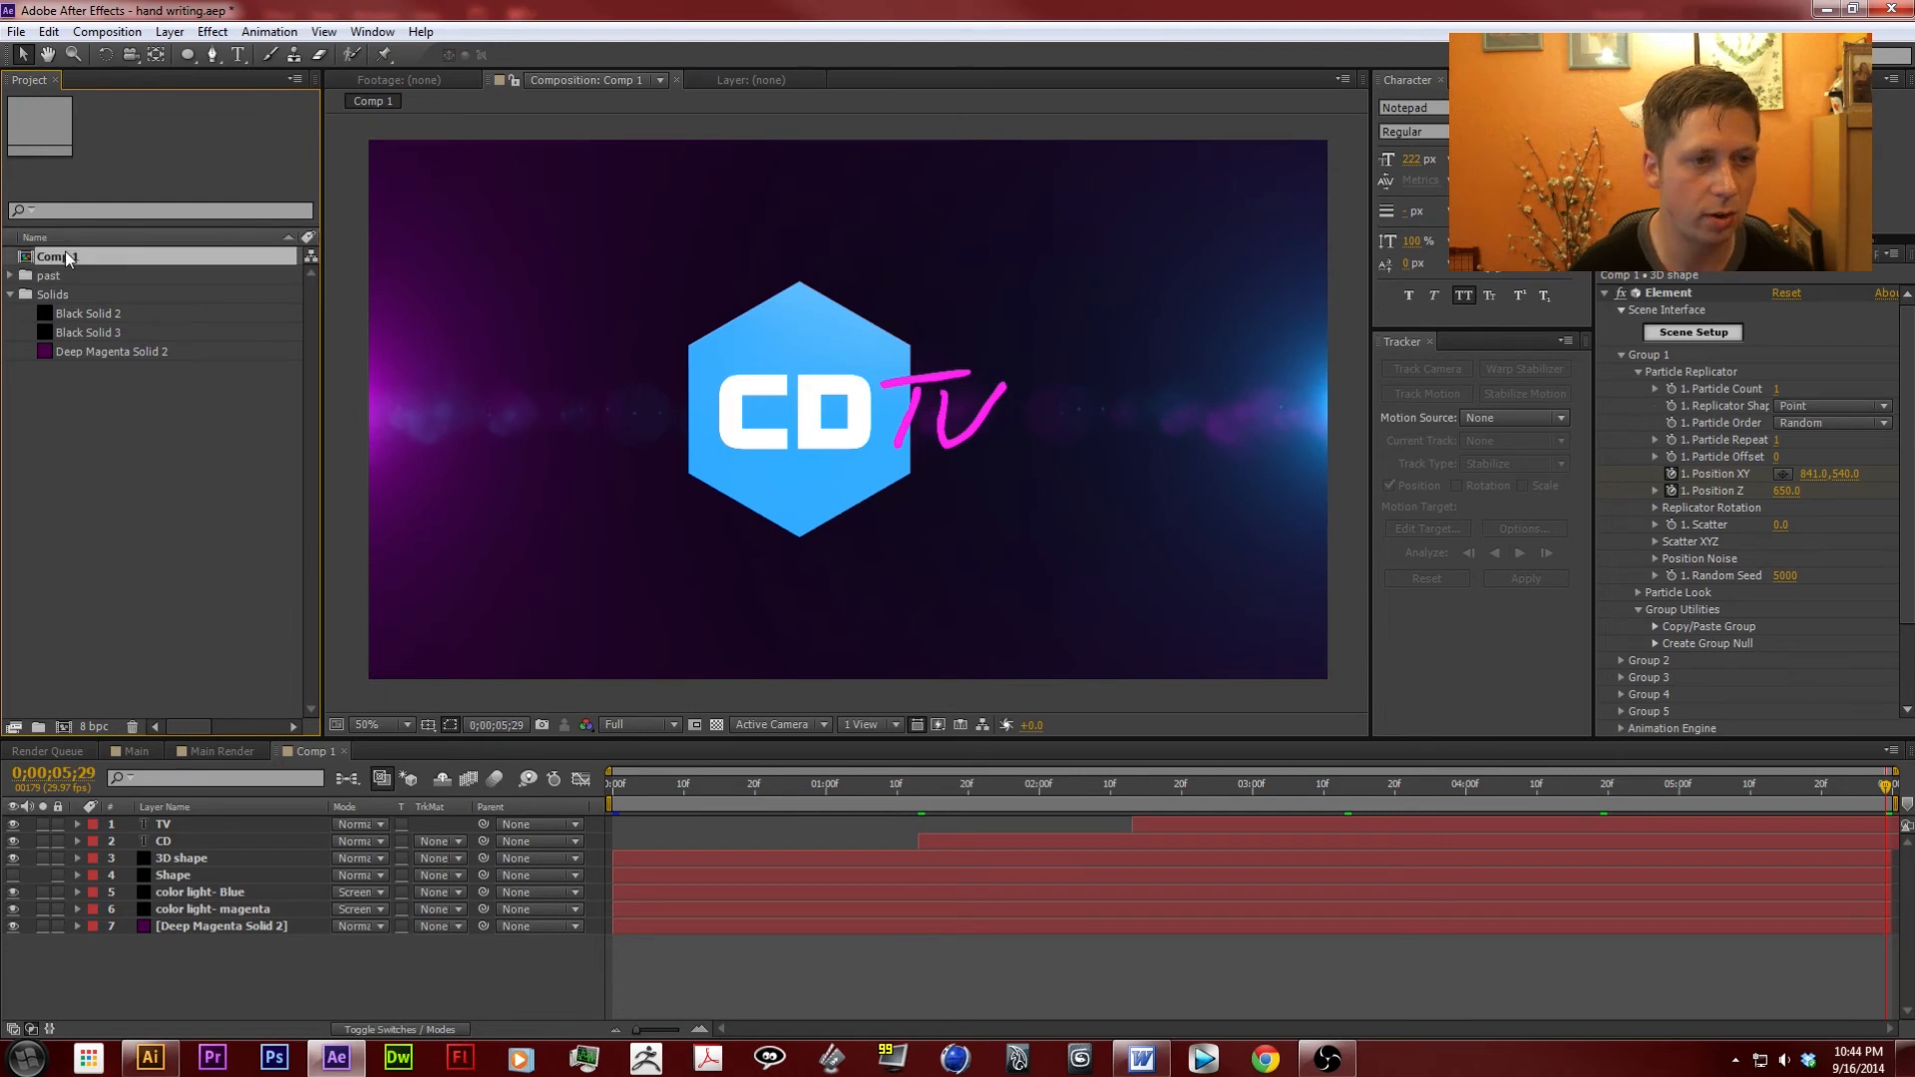
pyautogui.press('Return')
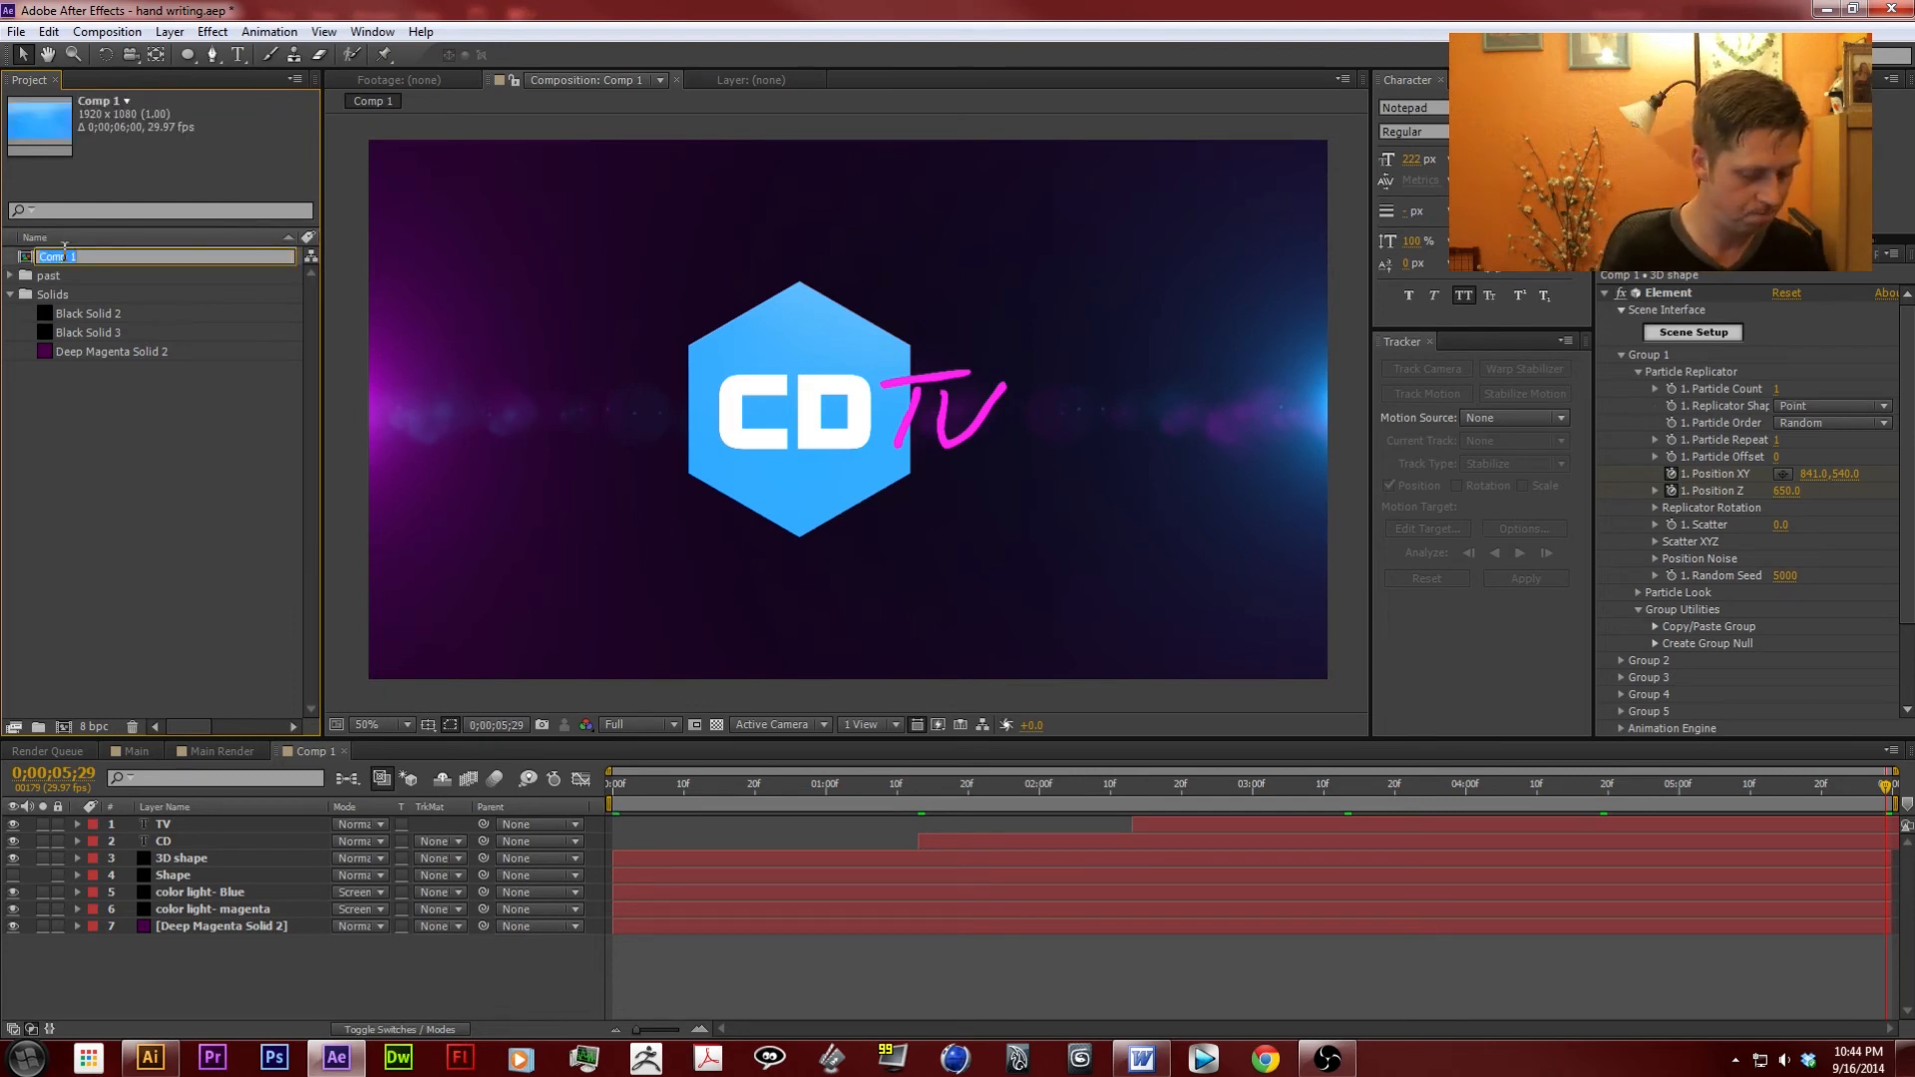
pyautogui.write('animatio')
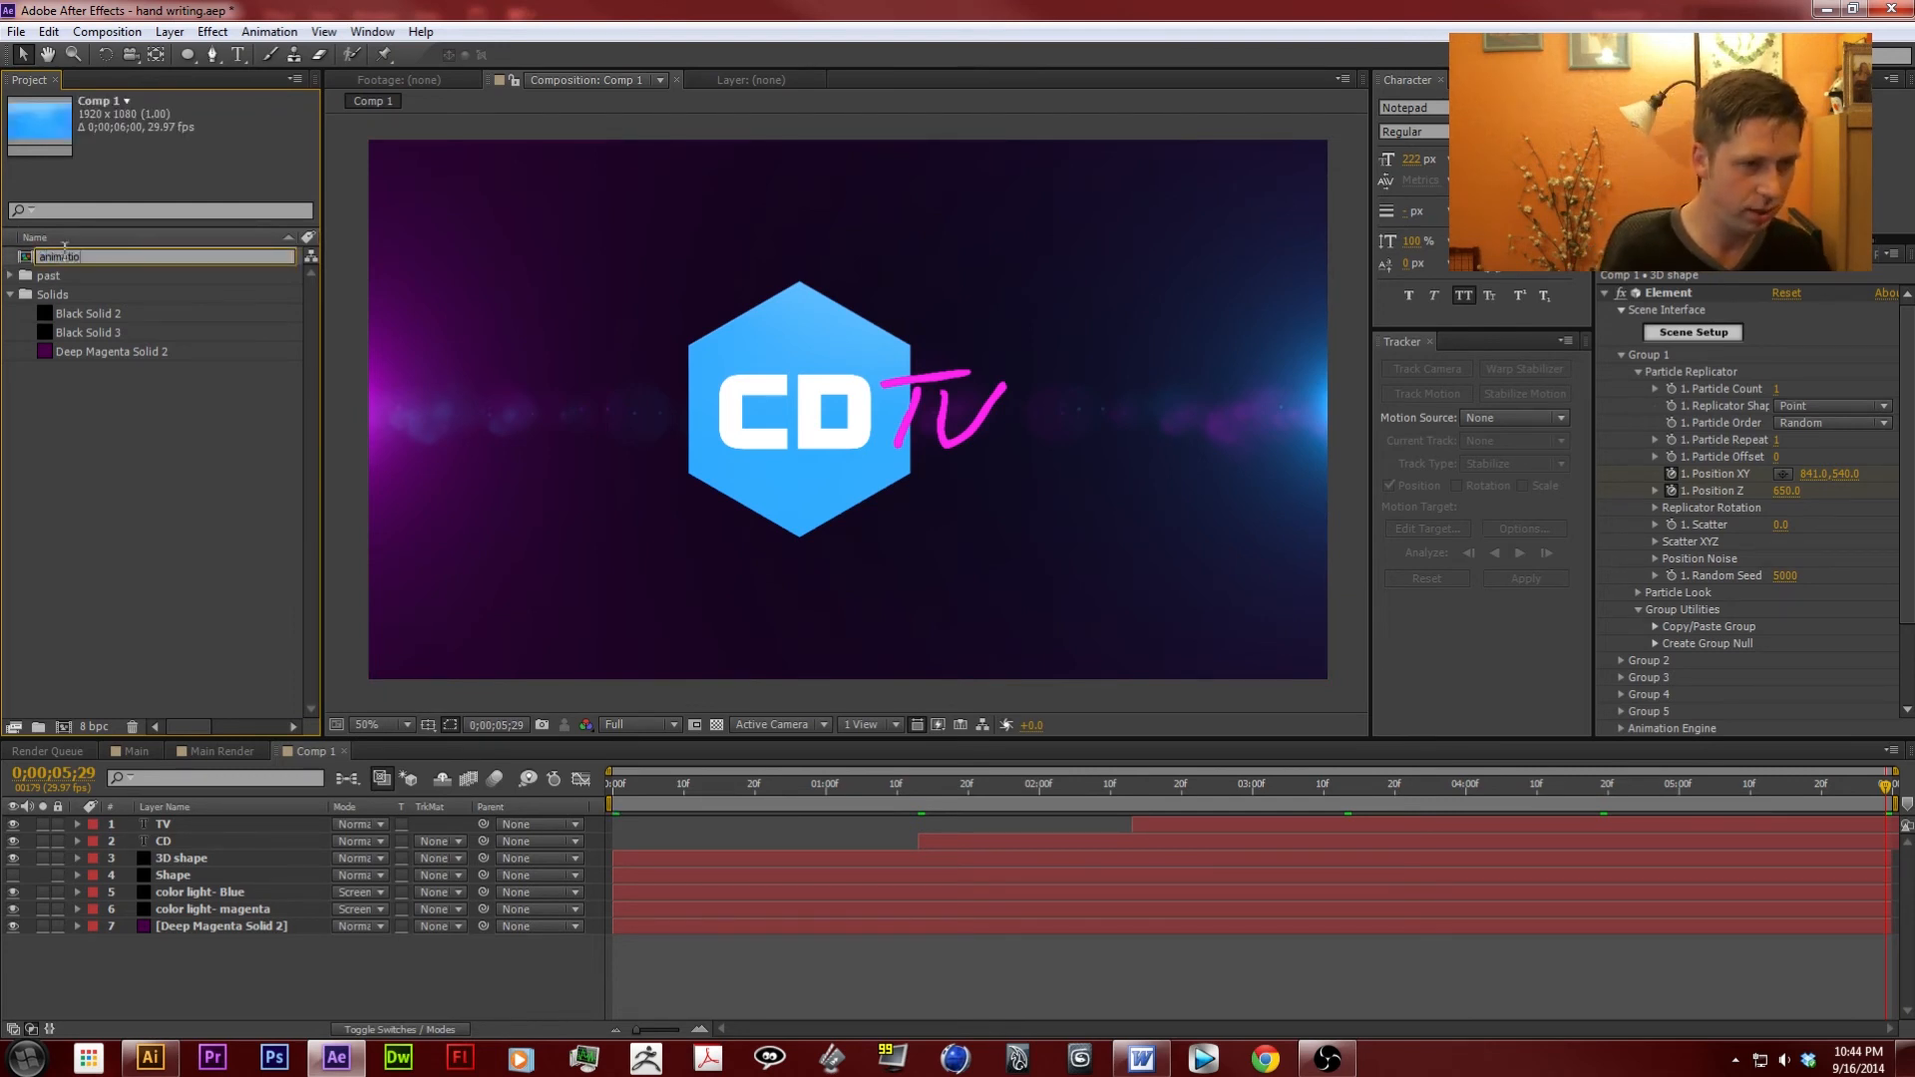
pyautogui.write('n')
pyautogui.press('Return')
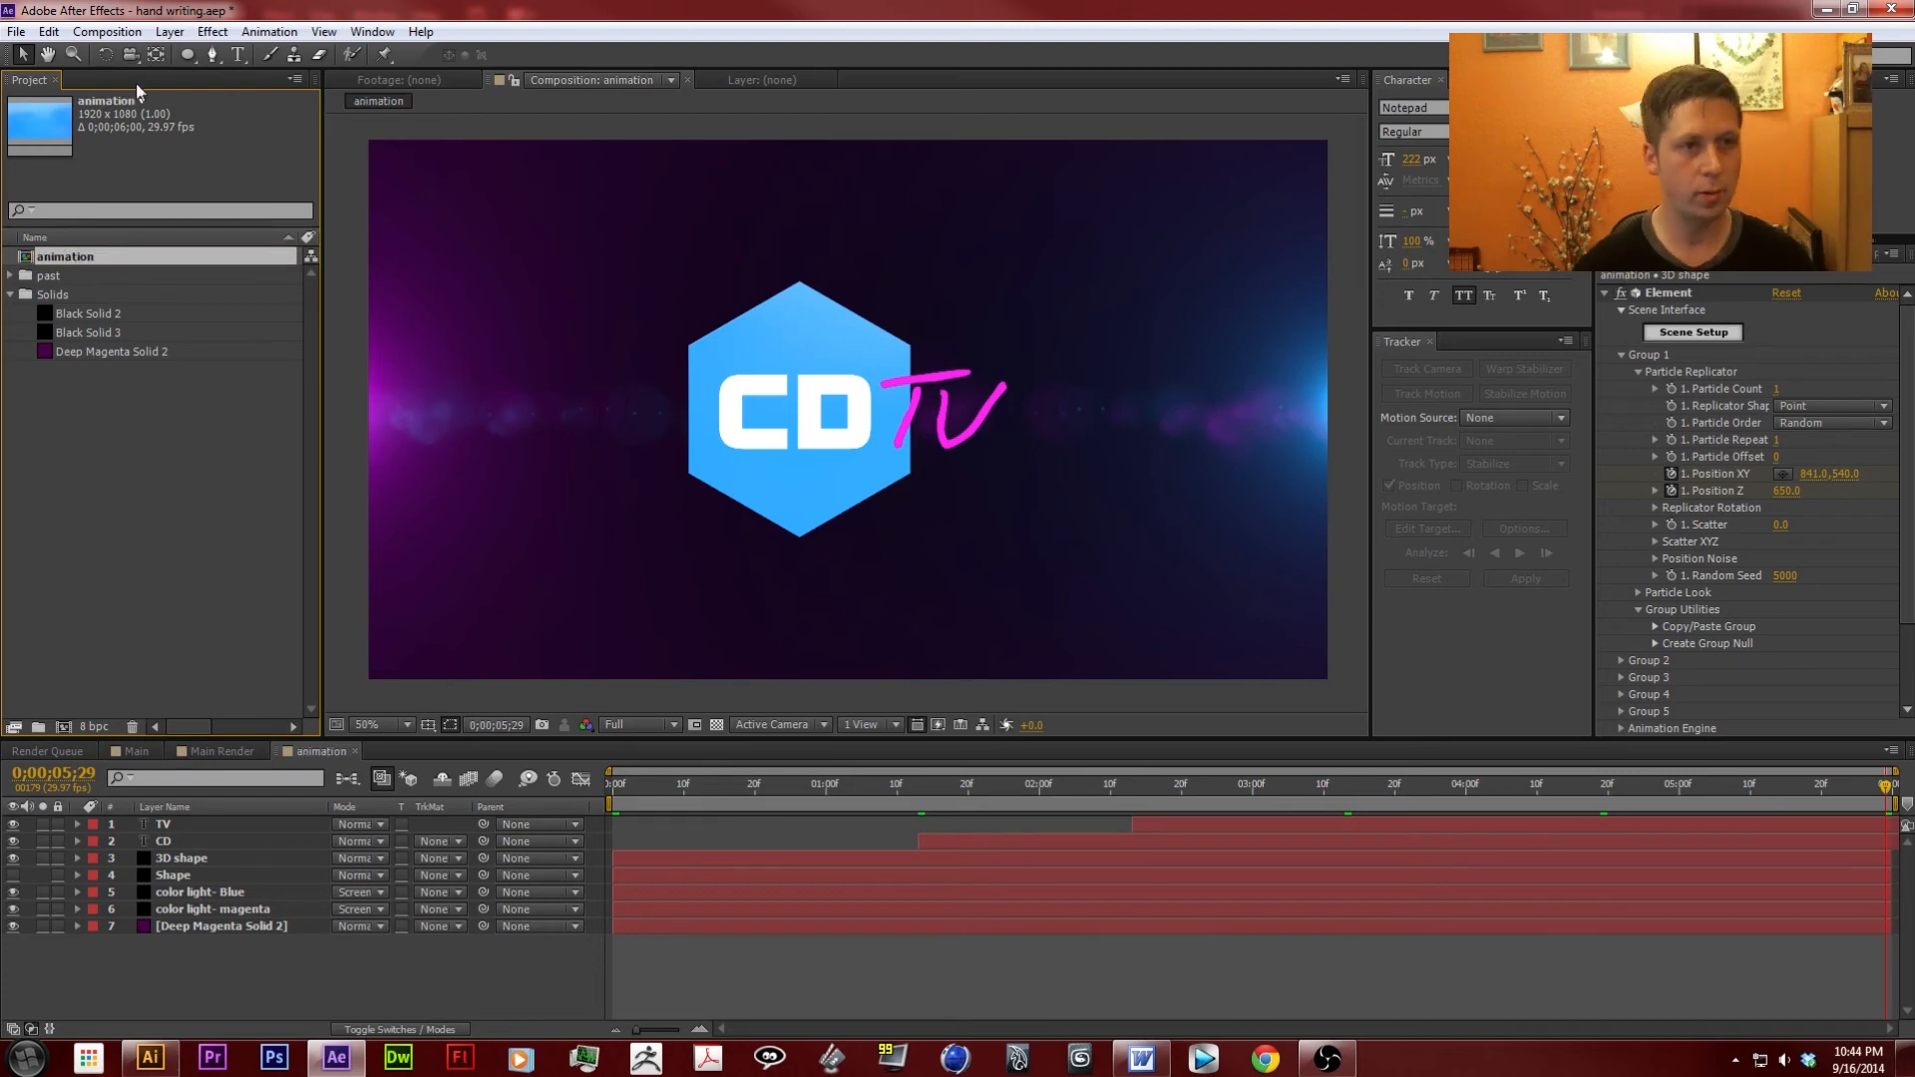
# Create a new composition named Comp 1 with the HDTV 1080 29.97 preset and a duration of 0;00;06;00.
pyautogui.click(127, 36)
pyautogui.click(130, 50)
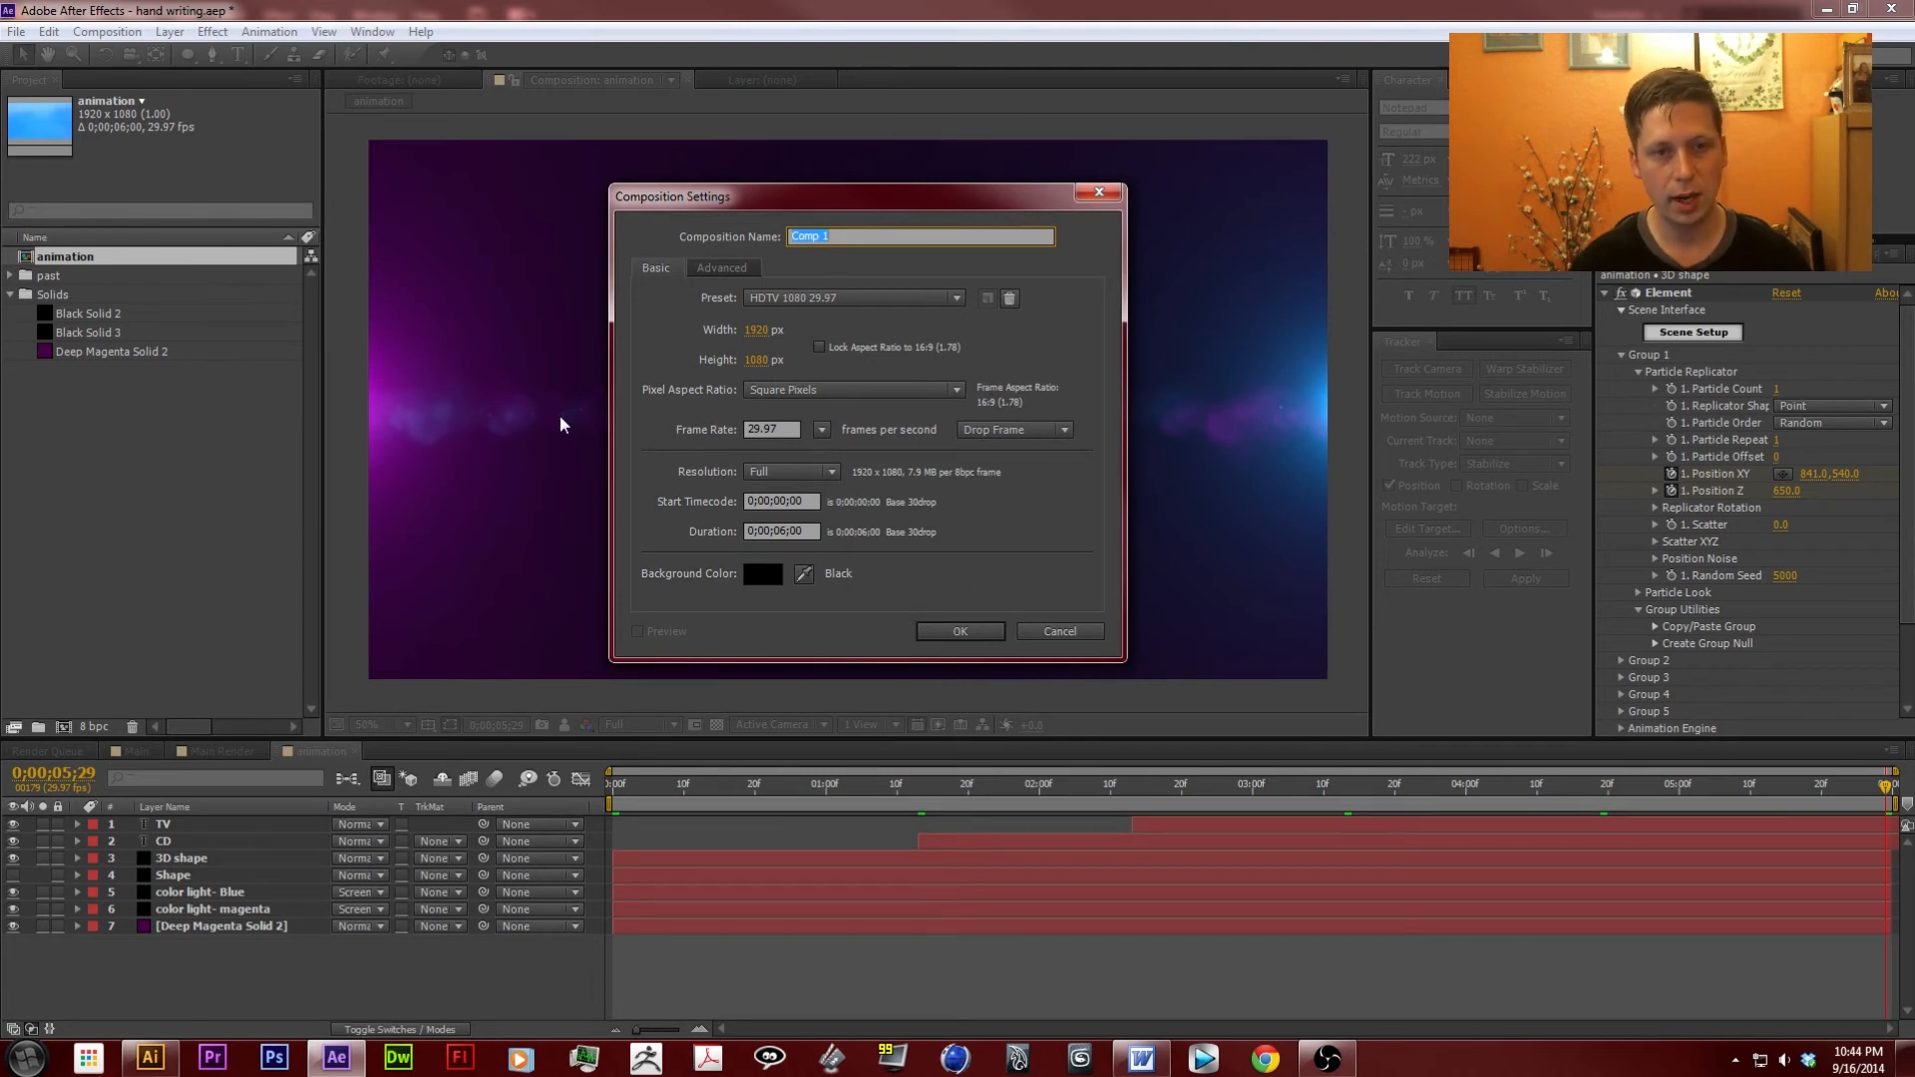
pyautogui.click(960, 632)
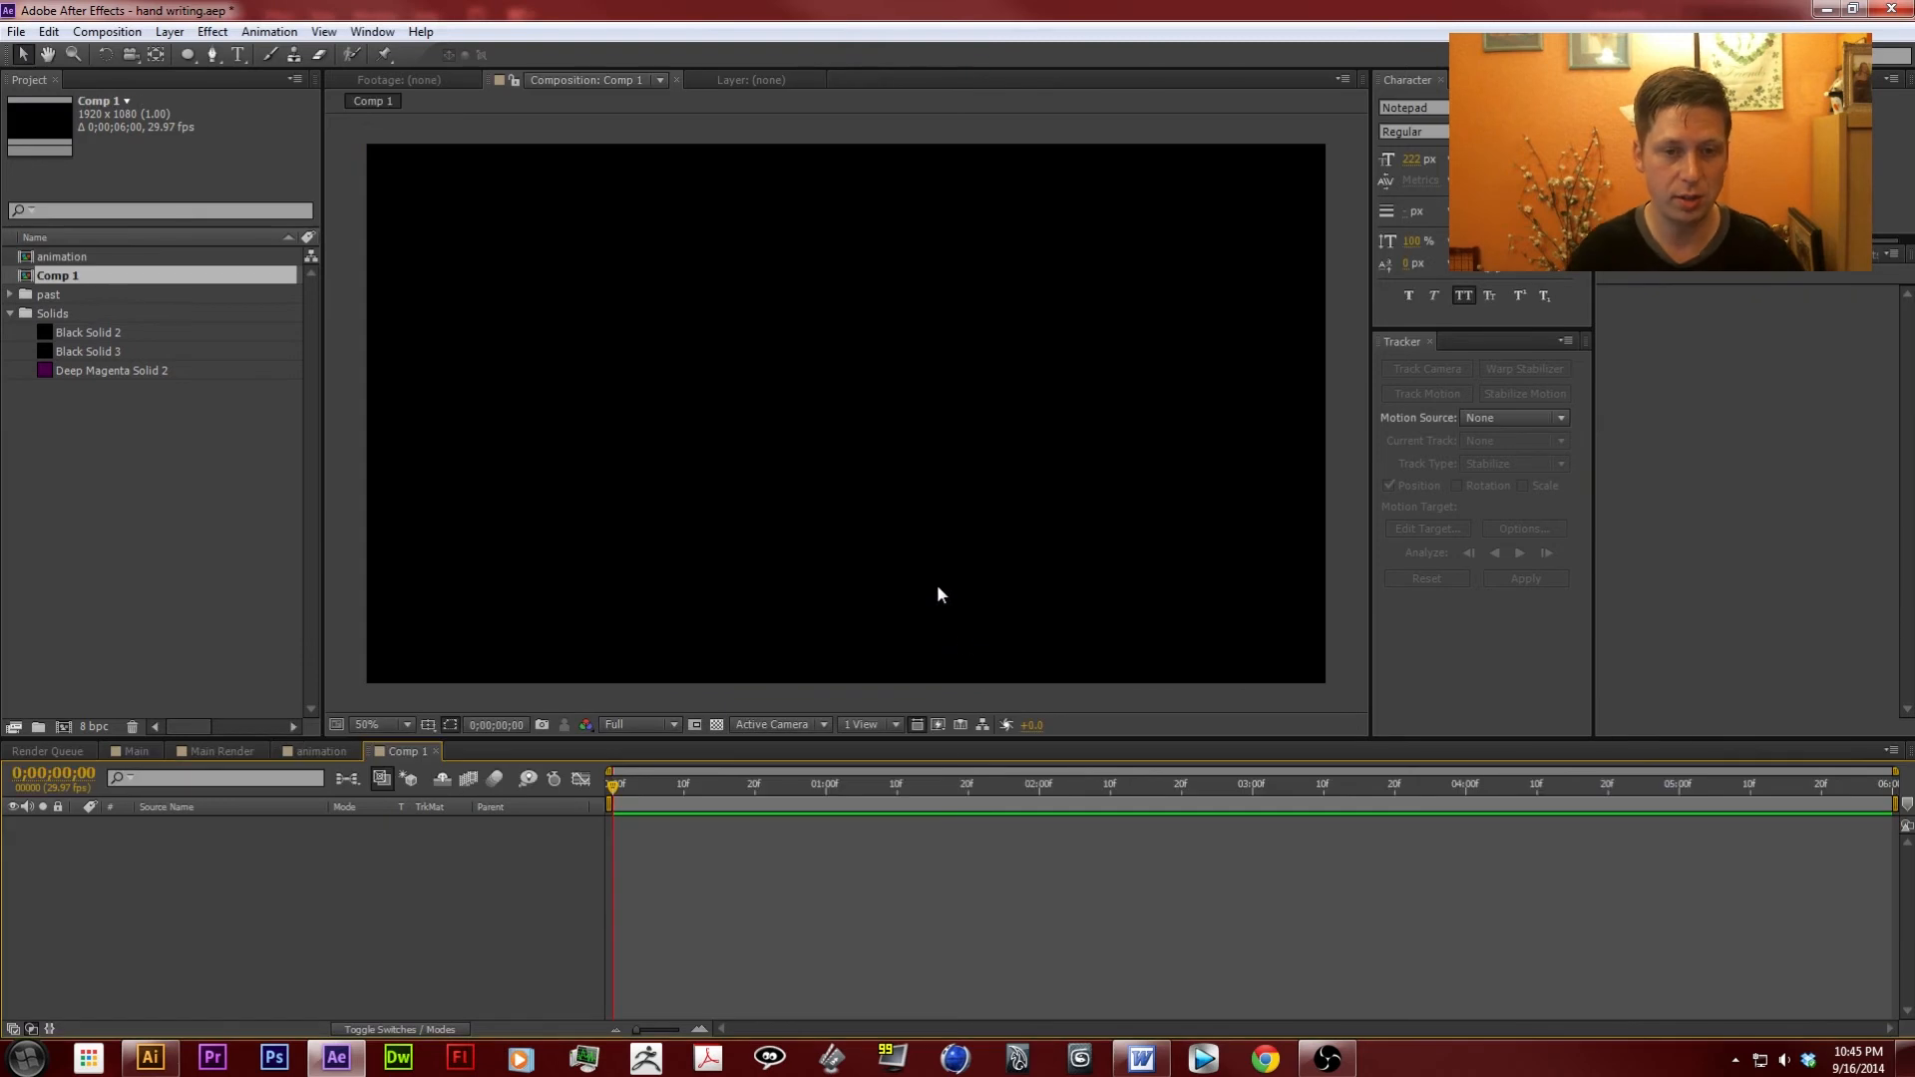
# Nest the animation composition in Comp 1 and return the time indicator to the start.
pyautogui.moveTo(60, 258); pyautogui.dragTo(842, 421)
pyautogui.click(183, 826)
pyautogui.moveTo(614, 786); pyautogui.dragTo(681, 748)
pyautogui.press('Home')
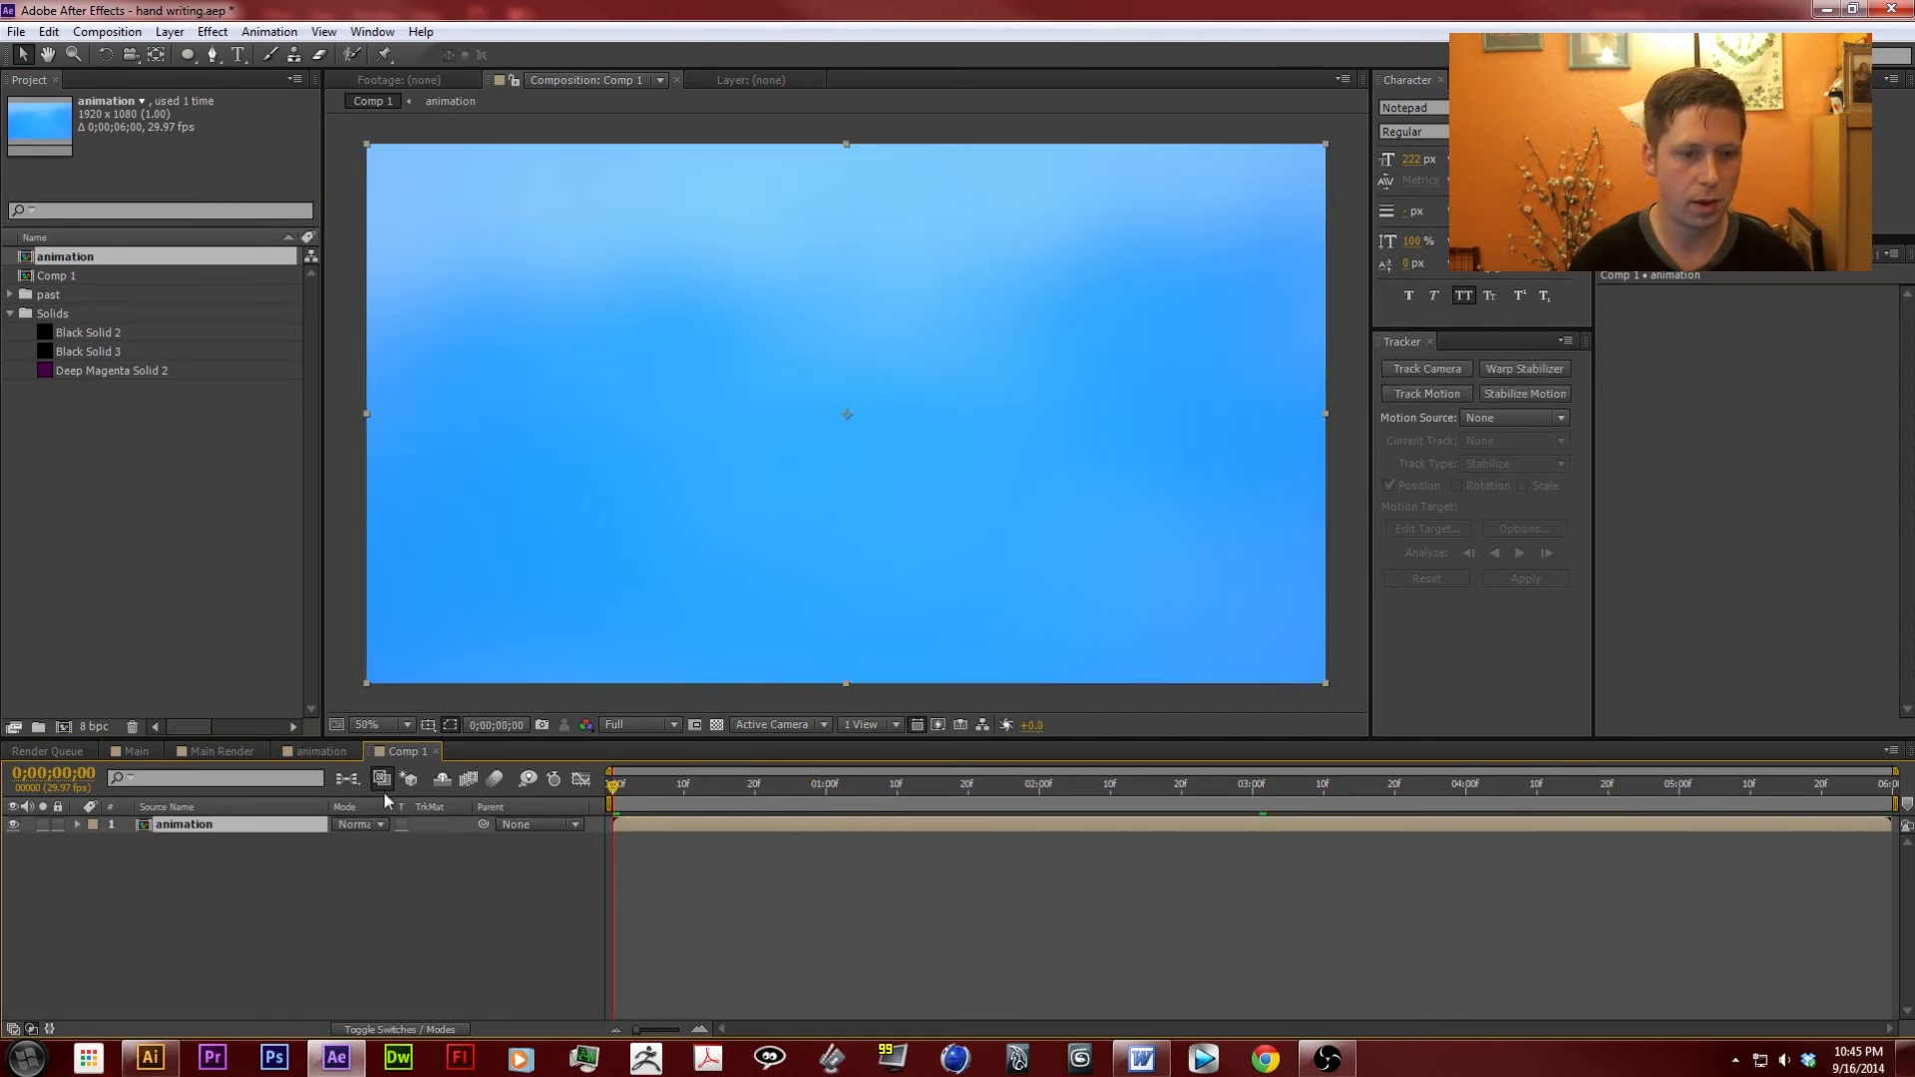
# Duplicate the animation layer and delete the surplus copy to leave three identical layers.
pyautogui.hotkey('ctrl', 'd')
pyautogui.hotkey('ctrl', 'd')
pyautogui.hotkey('ctrl', 'd')
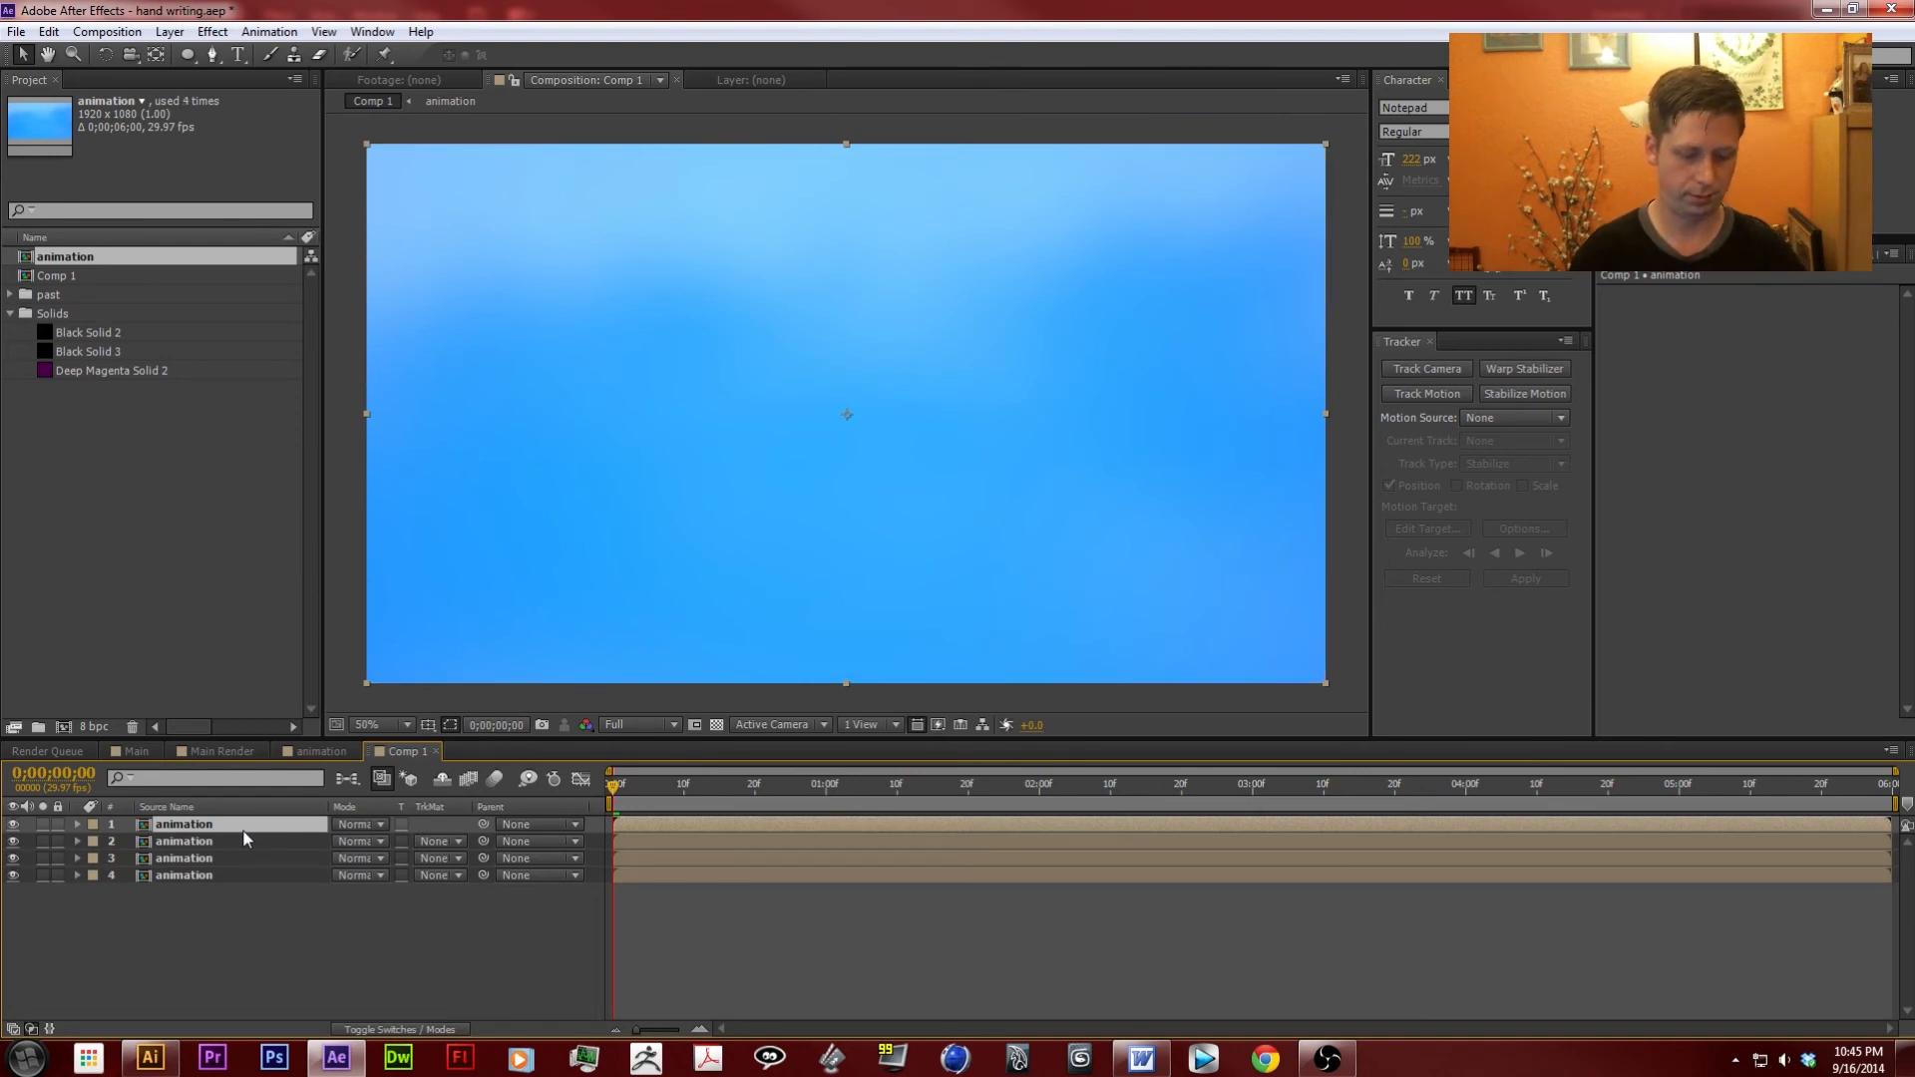
pyautogui.press('Delete')
pyautogui.click(201, 824)
pyautogui.click(200, 843)
pyautogui.click(193, 857)
pyautogui.click(202, 824)
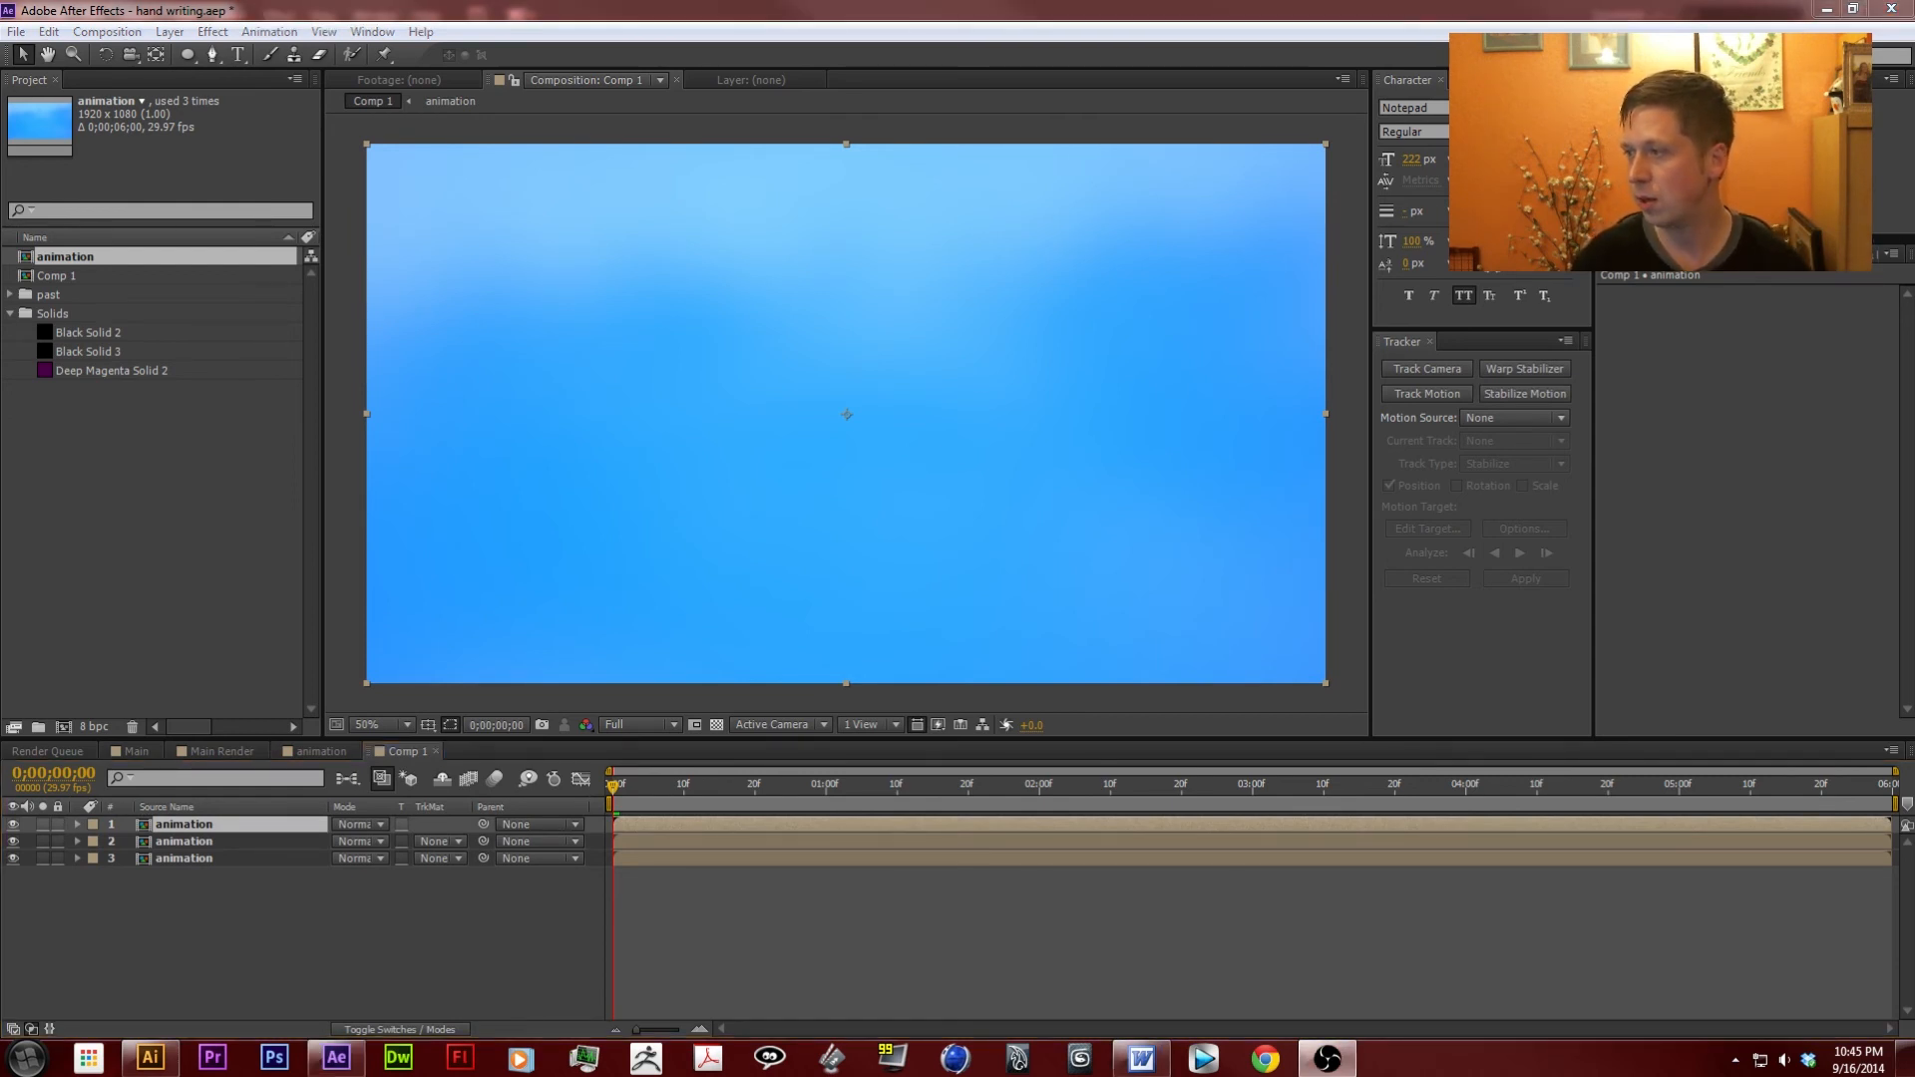
# Rename the first layer as animation- Blue.
pyautogui.click(203, 828)
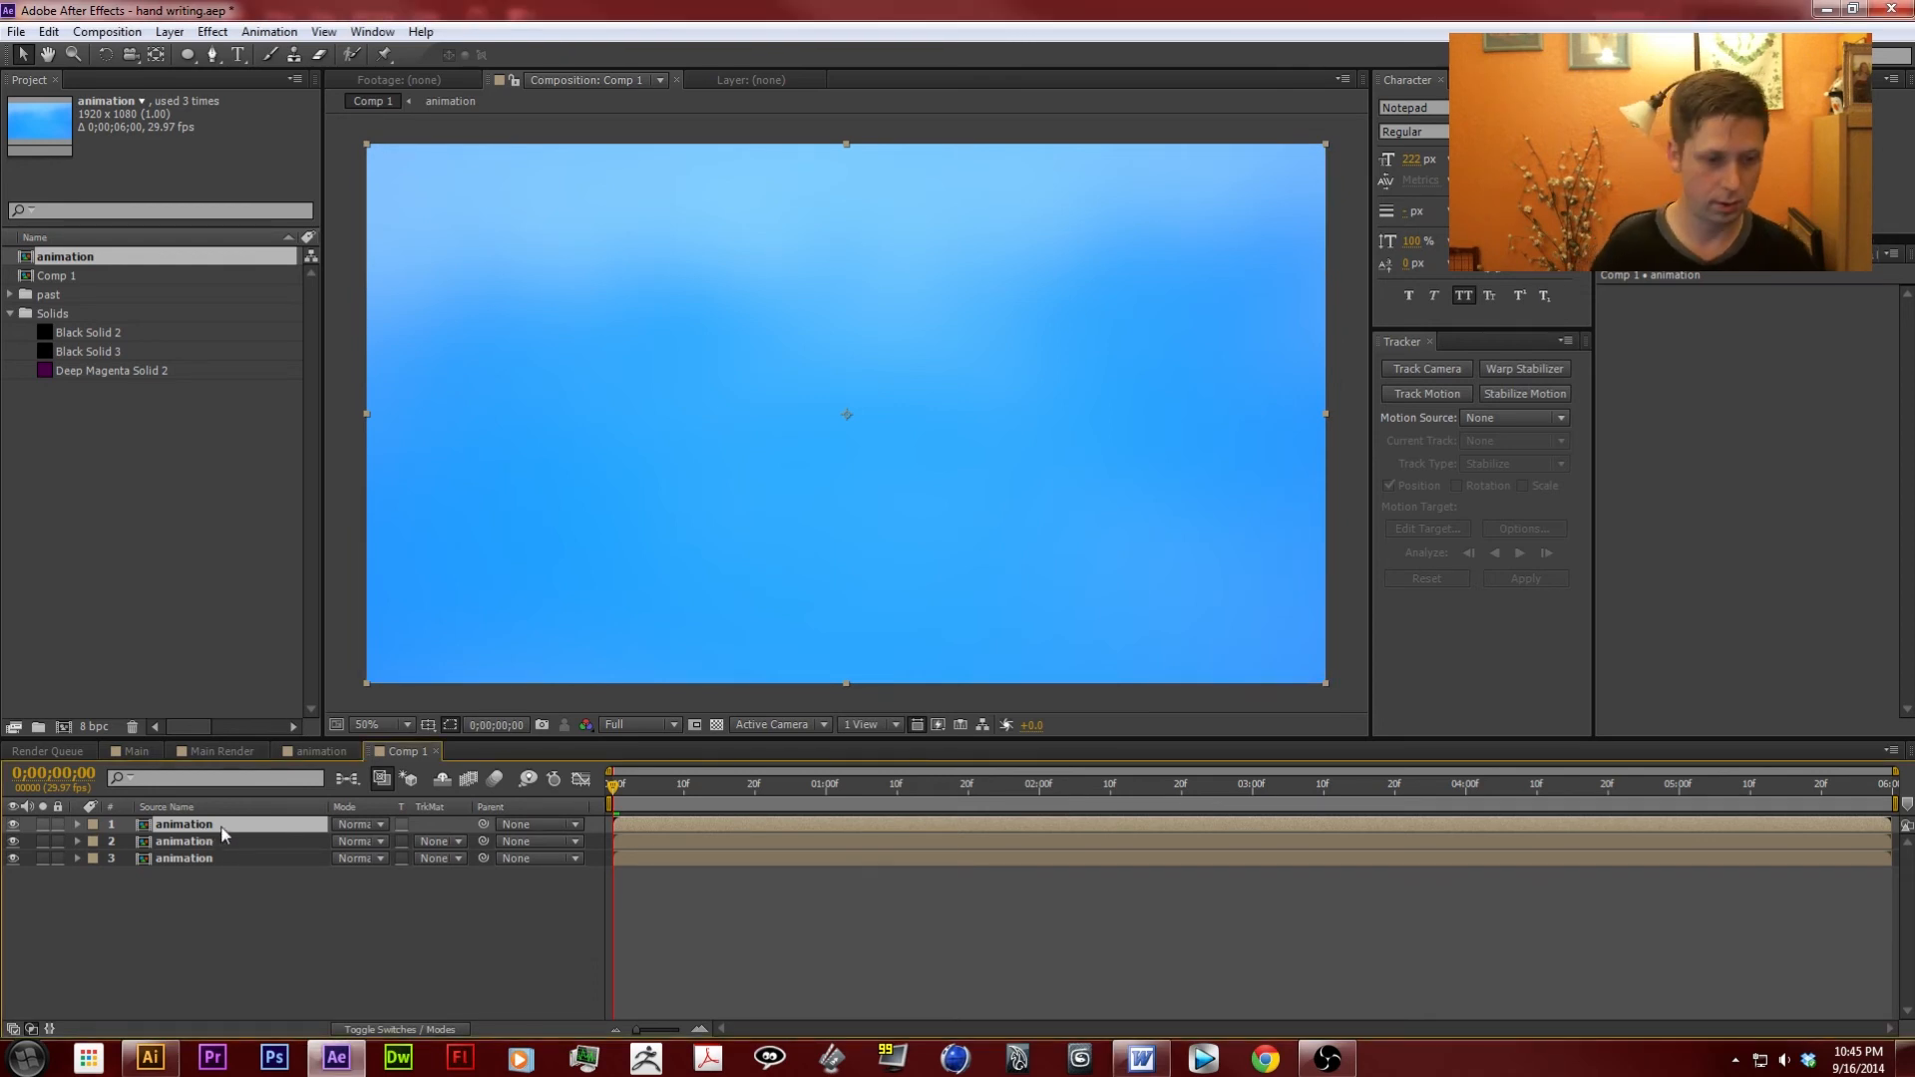
pyautogui.press('Return')
pyautogui.write('- Bl')
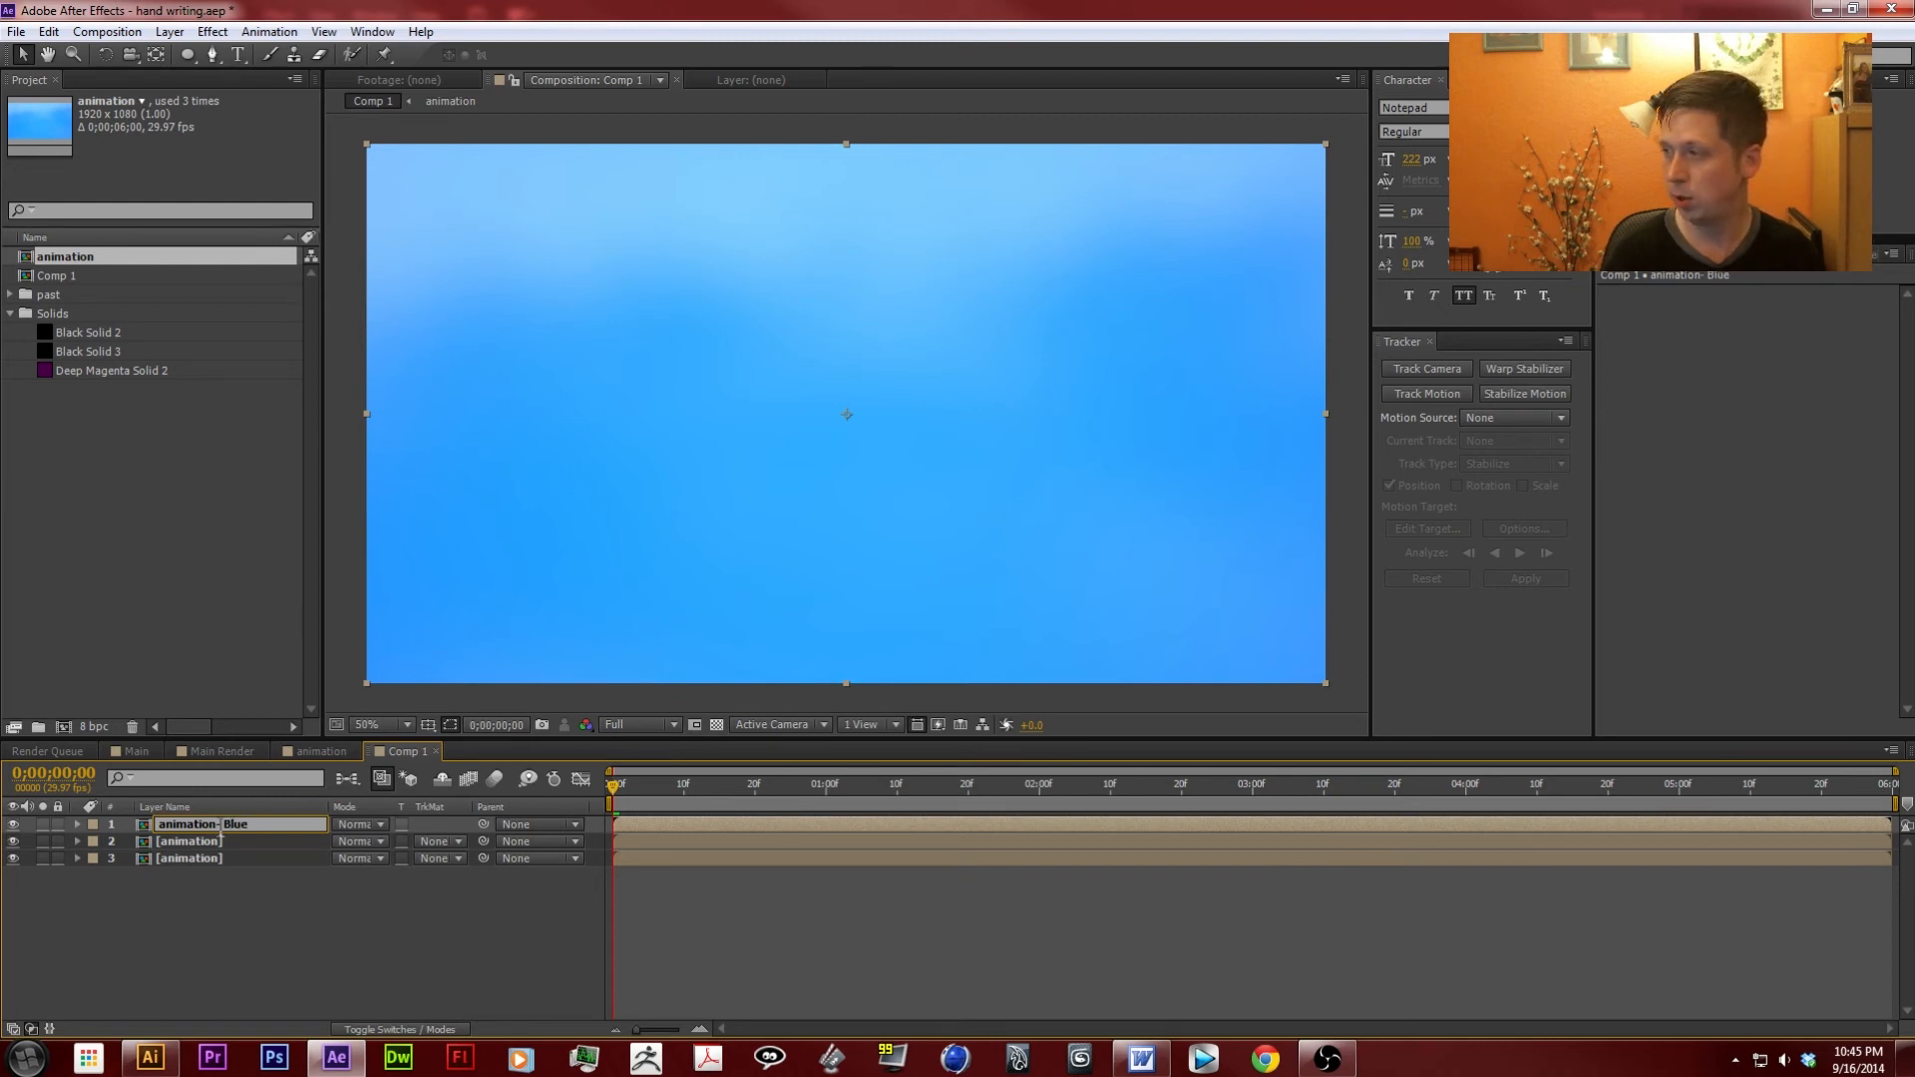
pyautogui.write('ue')
pyautogui.press('Return')
# Rename the second layer as animation- green.
pyautogui.click(218, 844)
pyautogui.press('Return')
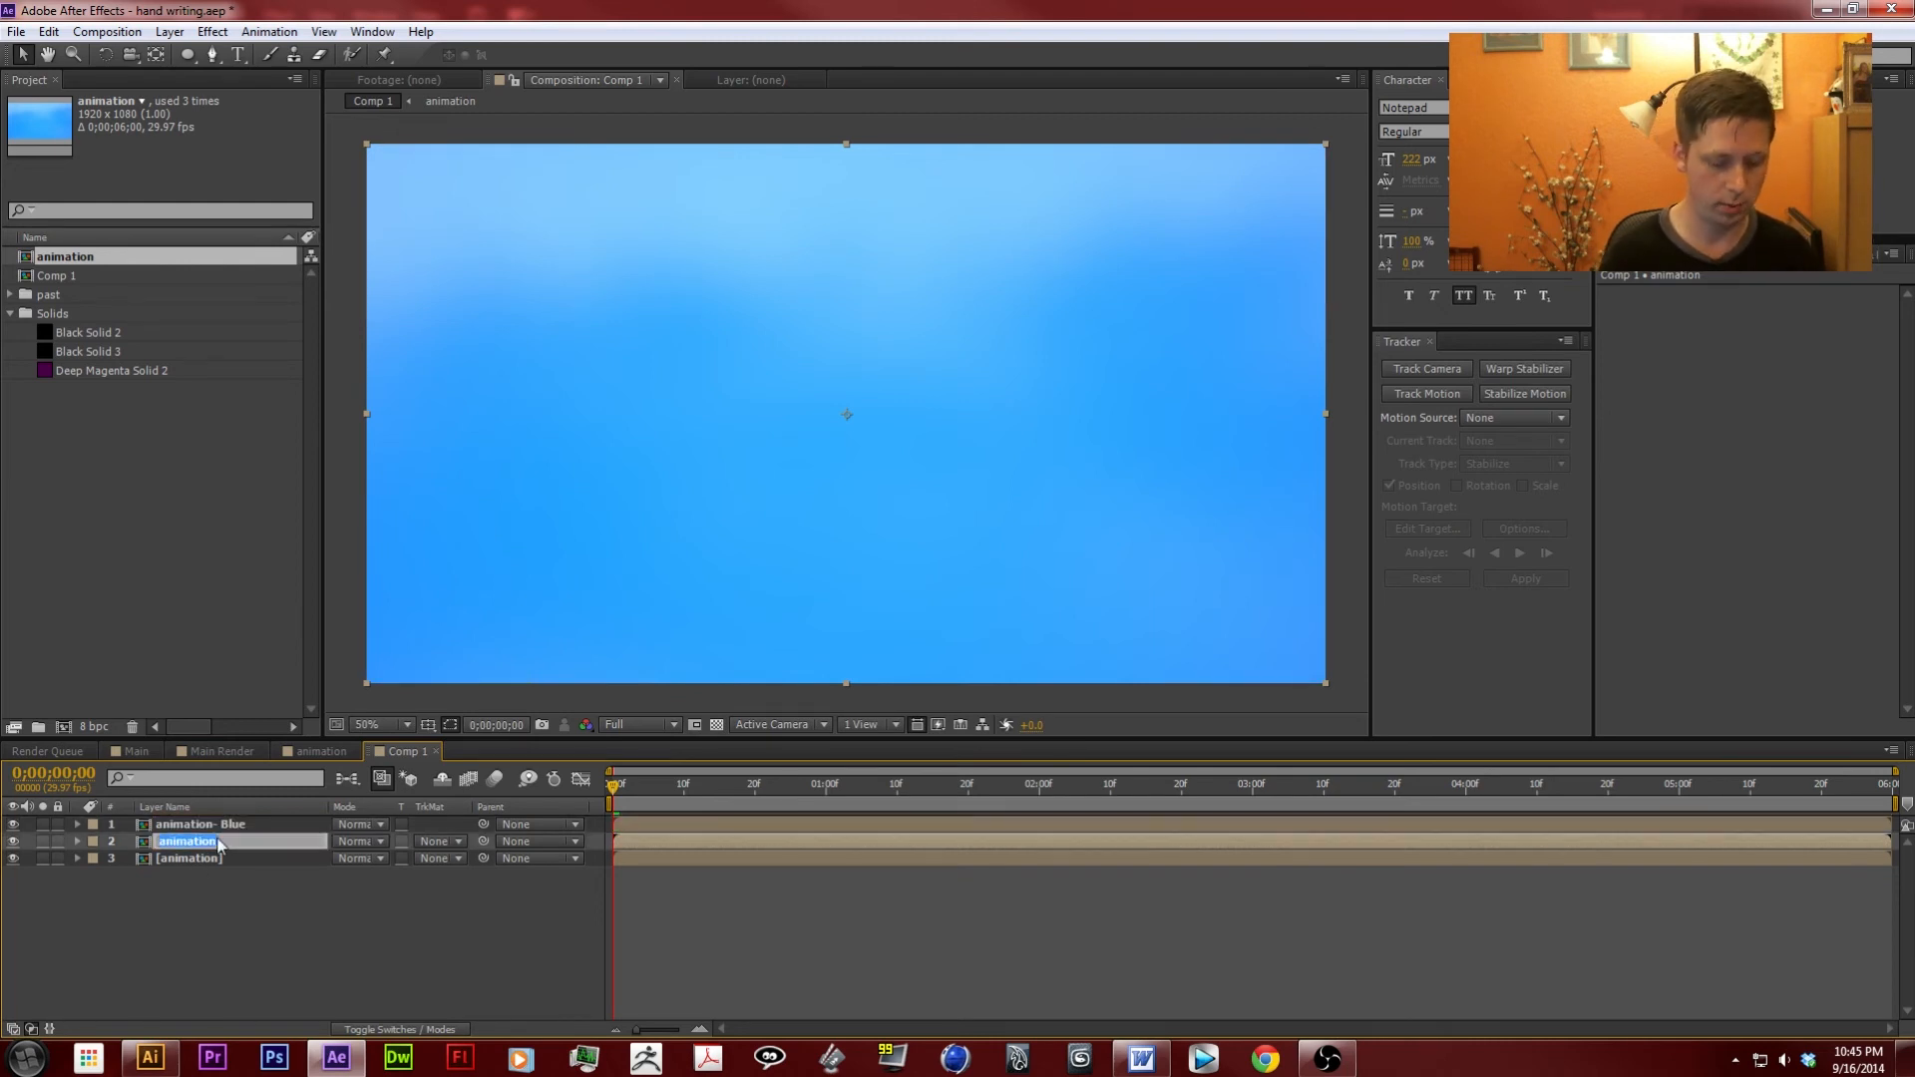
pyautogui.press('Right')
pyautogui.write('- g')
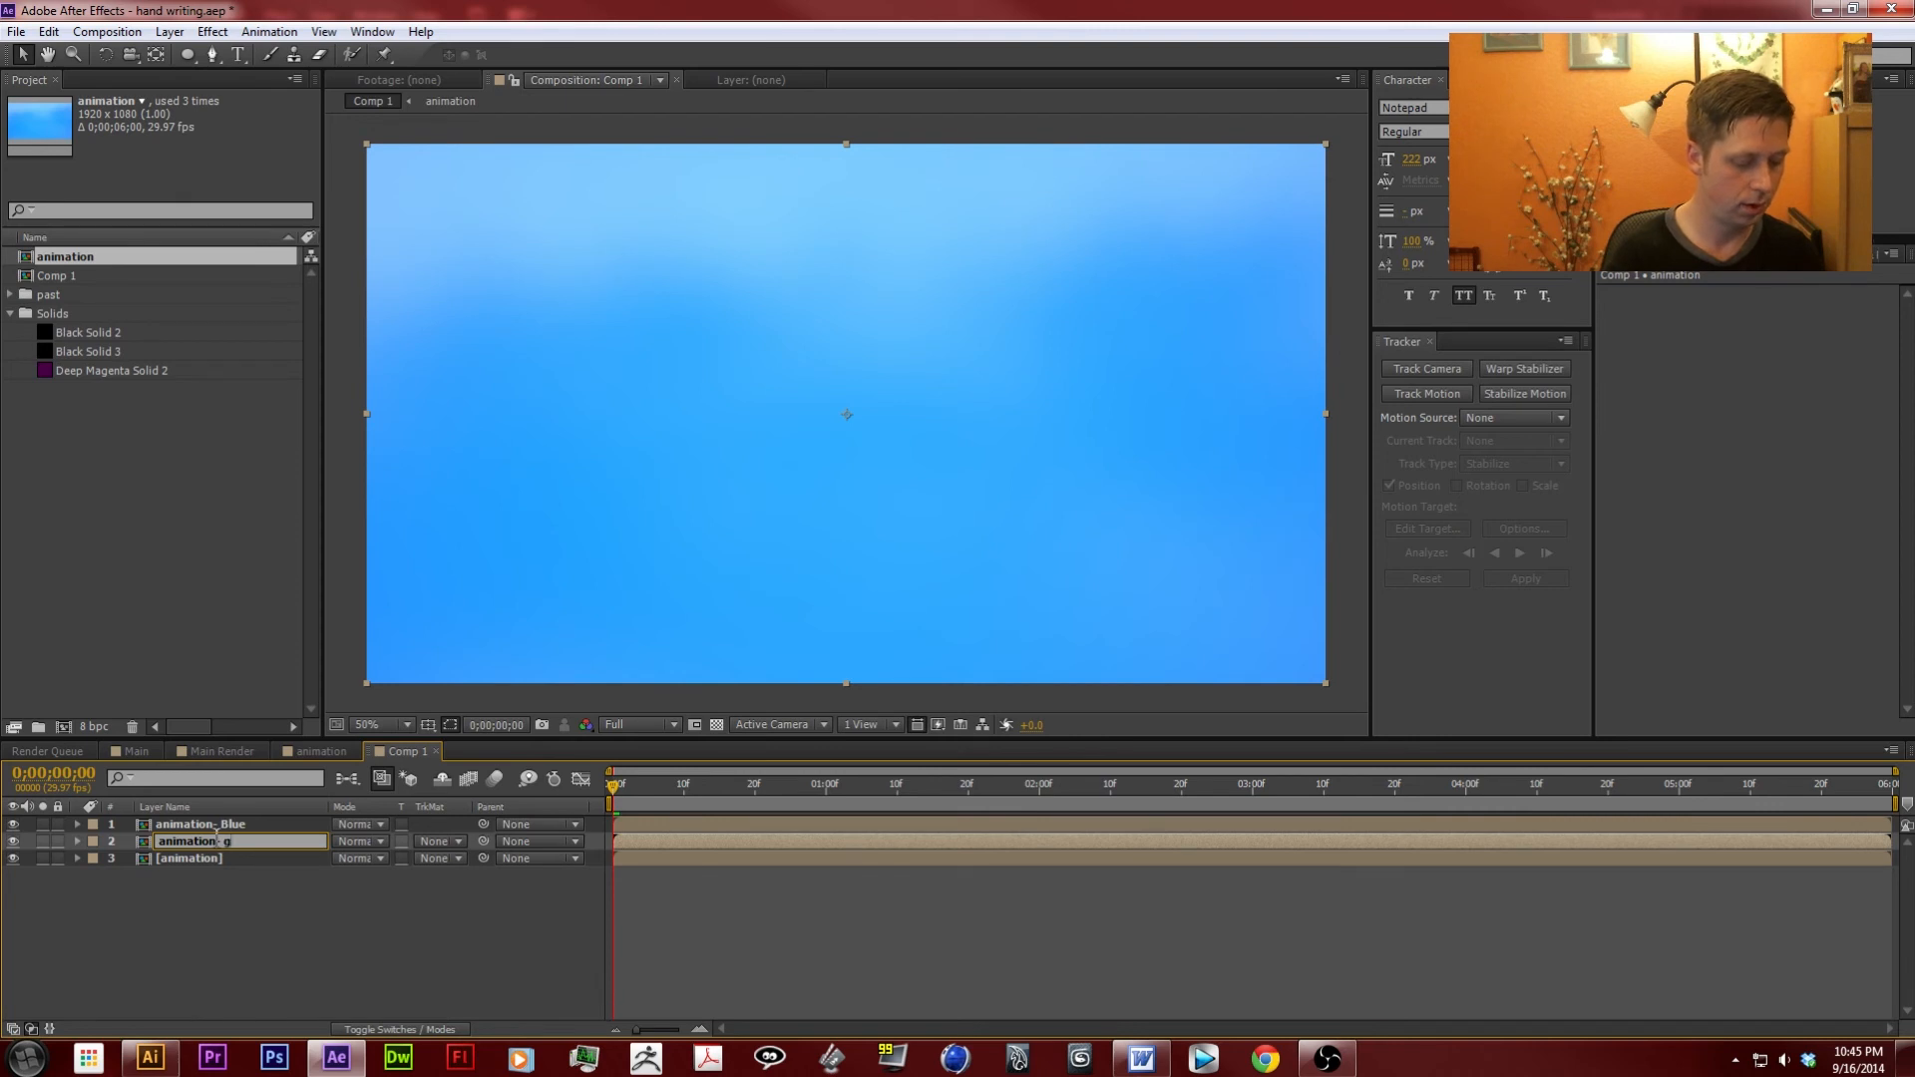
pyautogui.press('Return')
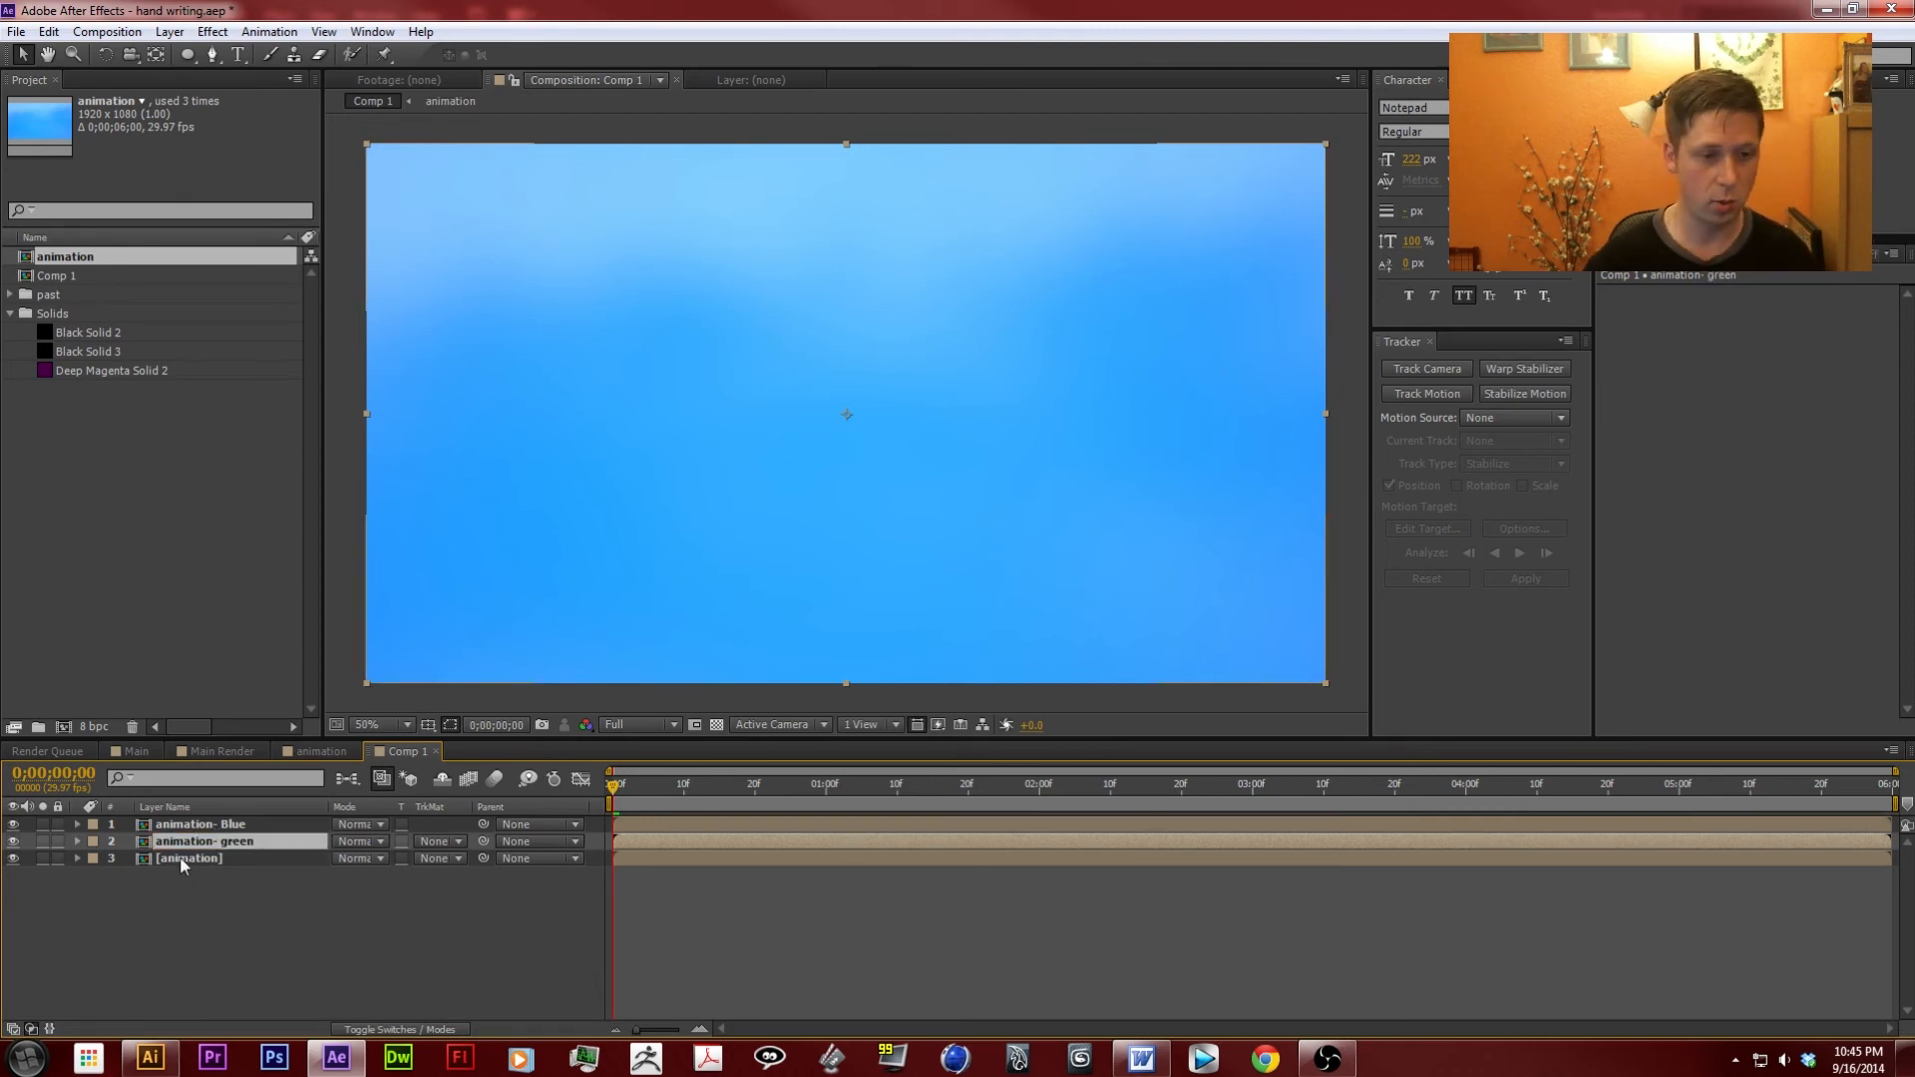
# Rename the third layer as animation - red.
pyautogui.click(181, 858)
pyautogui.press('Return')
pyautogui.write('0')
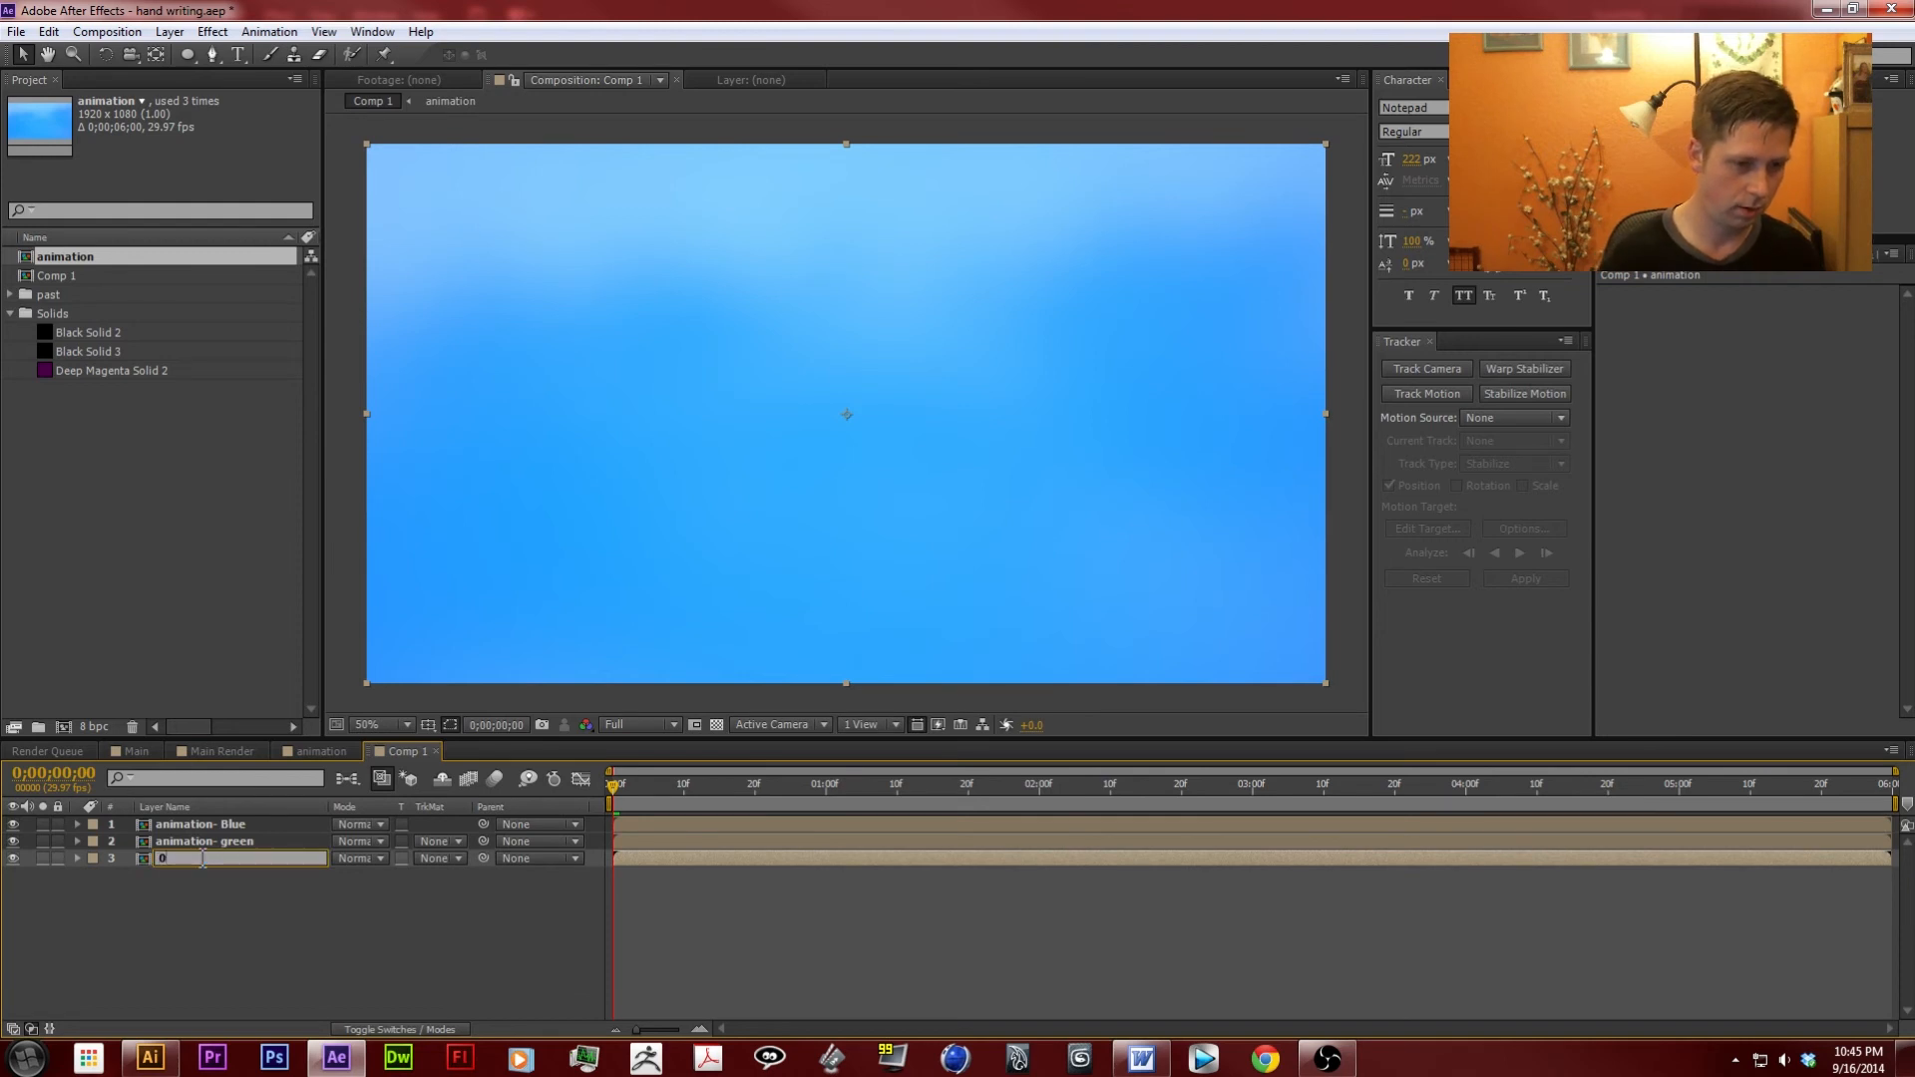
pyautogui.write('animat')
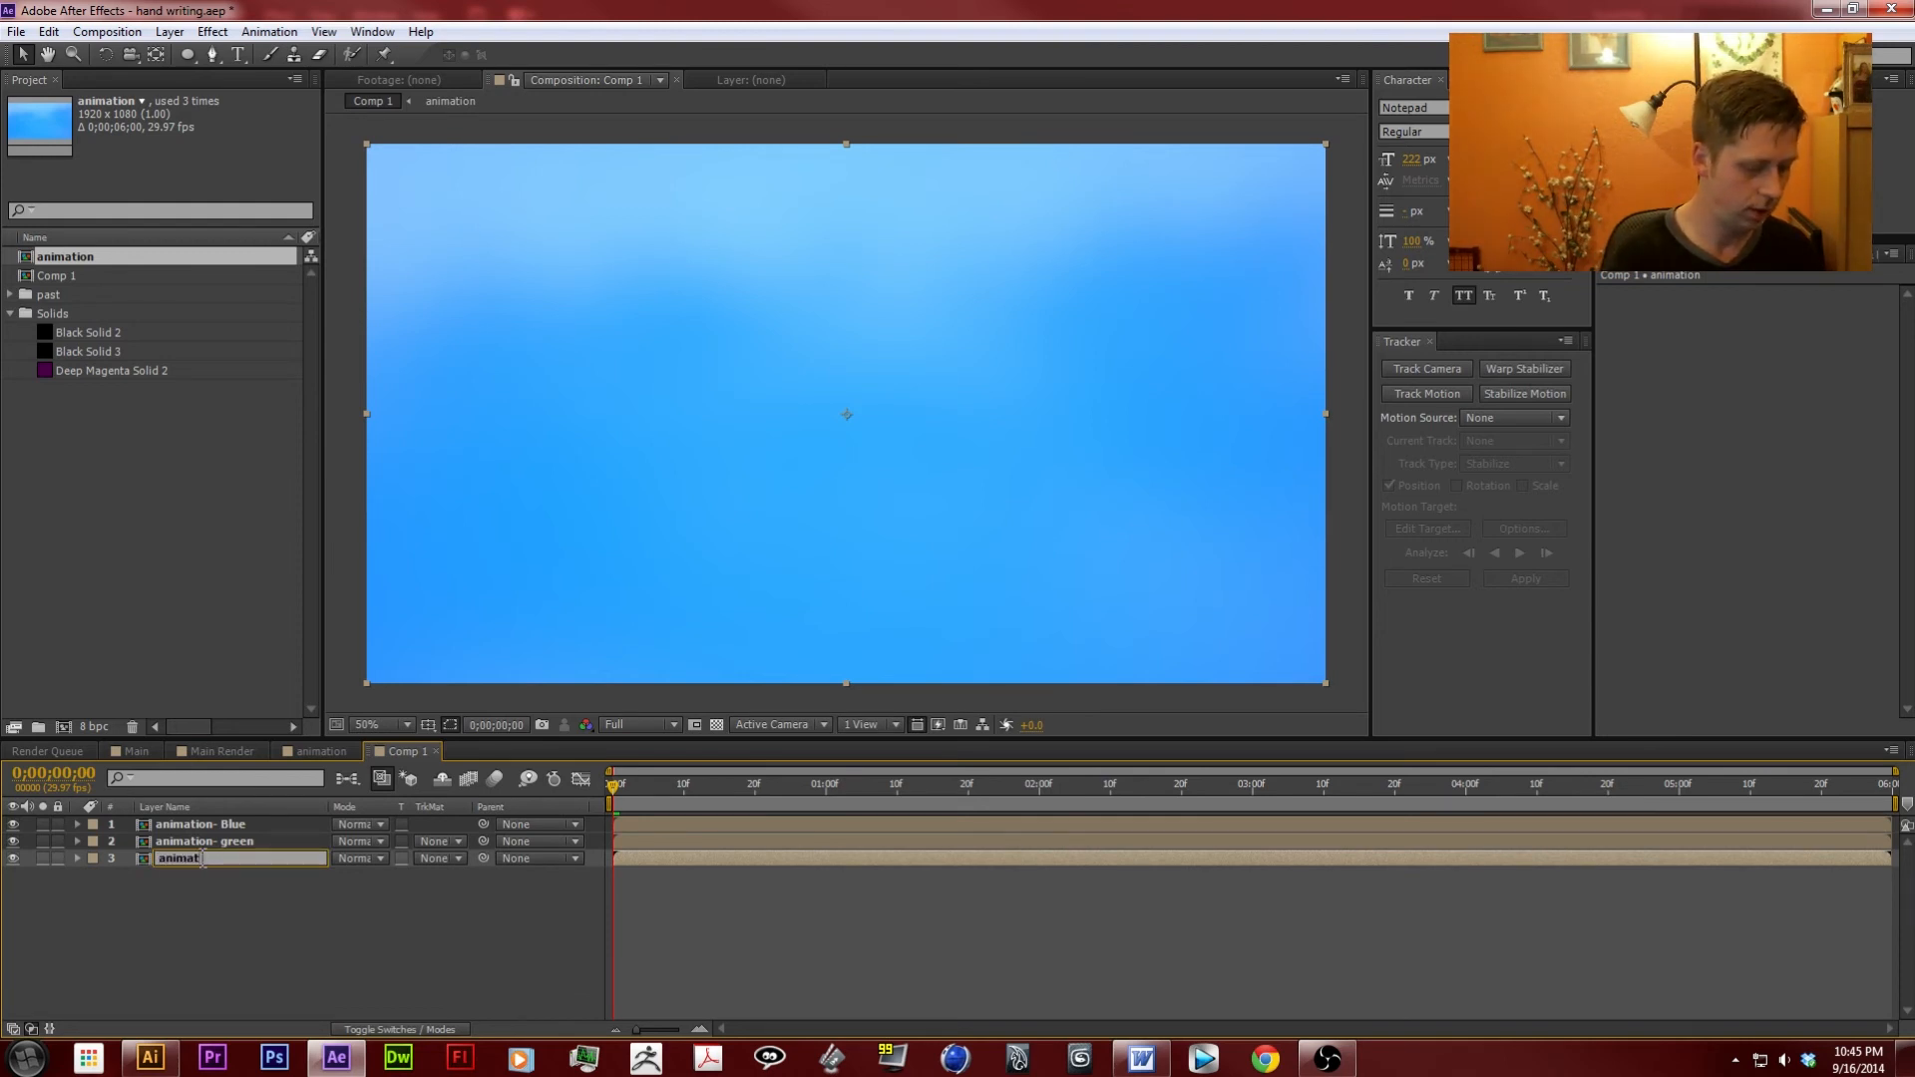
pyautogui.write('ion - red')
pyautogui.press('Return')
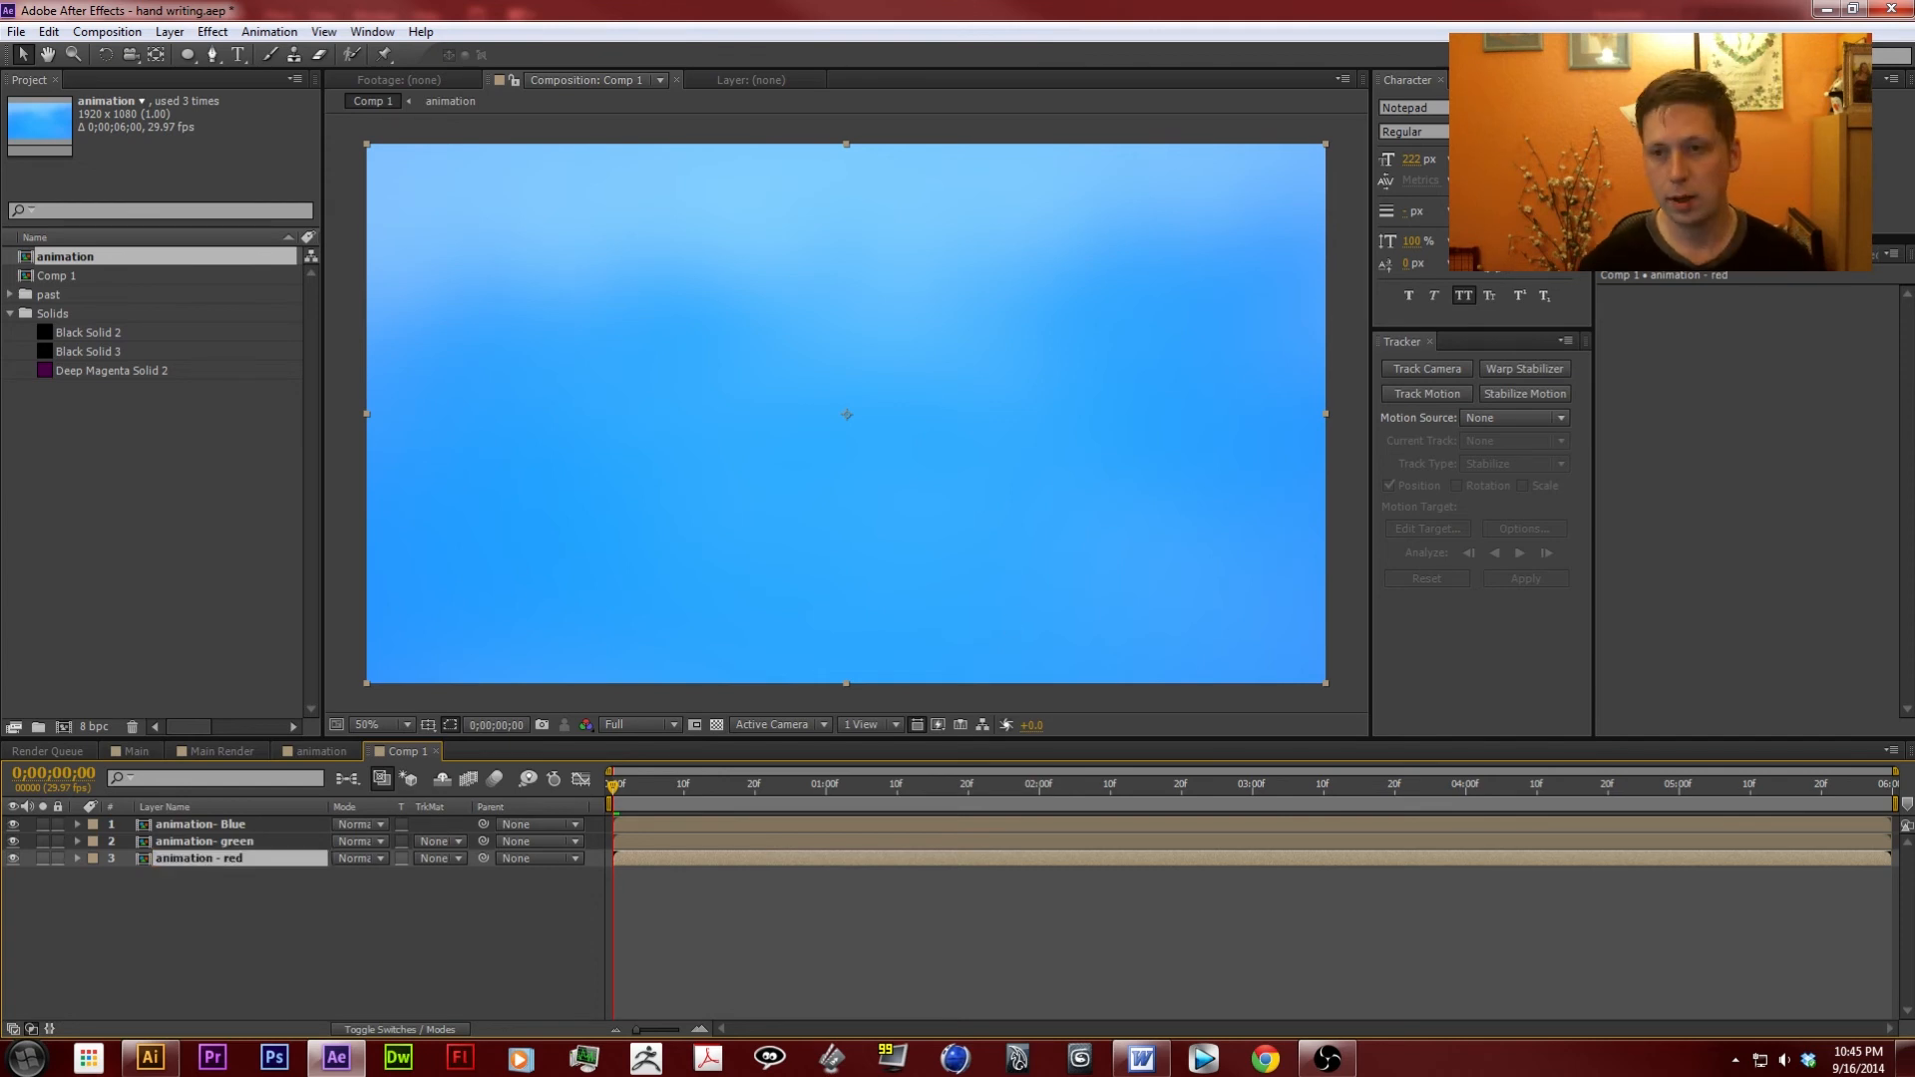
# Search the effects for channel and apply Channel Mixer to the animation- Blue layer.
pyautogui.click(1872, 261)
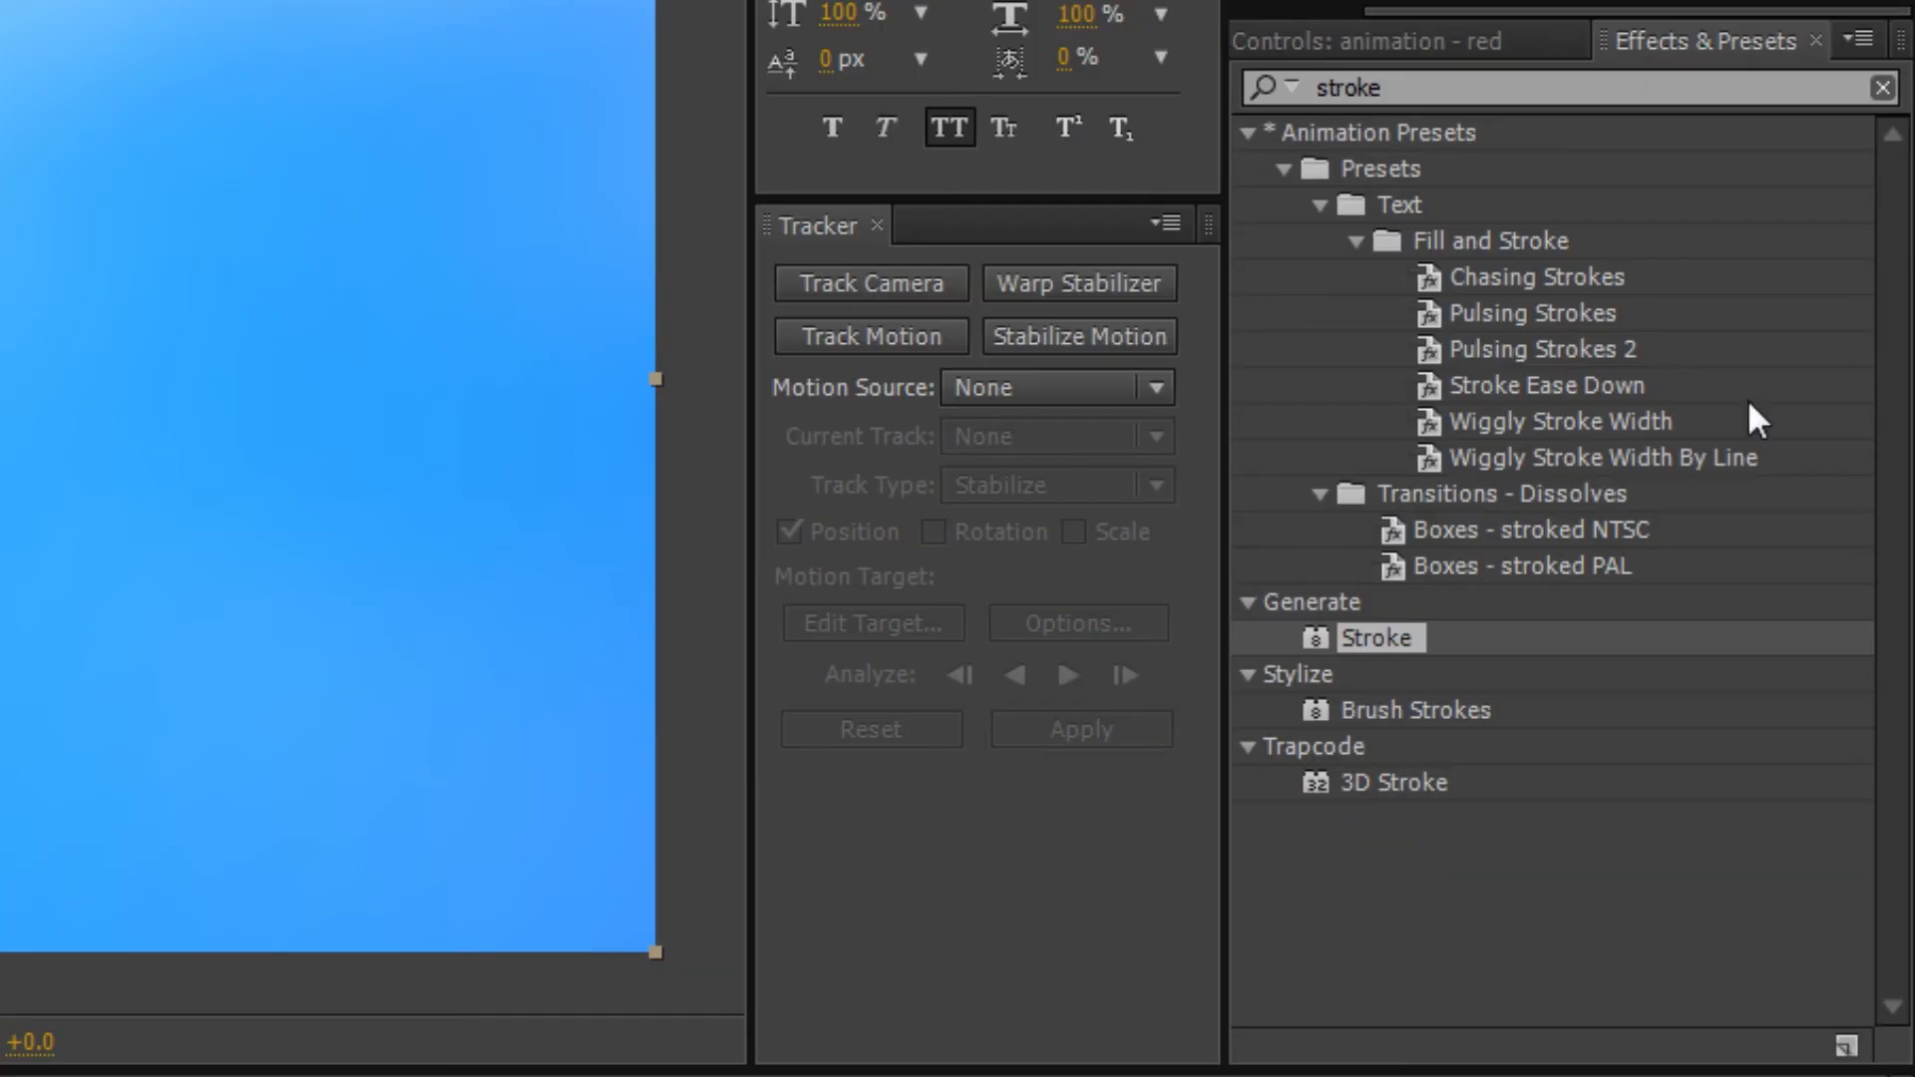
pyautogui.click(1451, 87)
pyautogui.press('BackSpace')
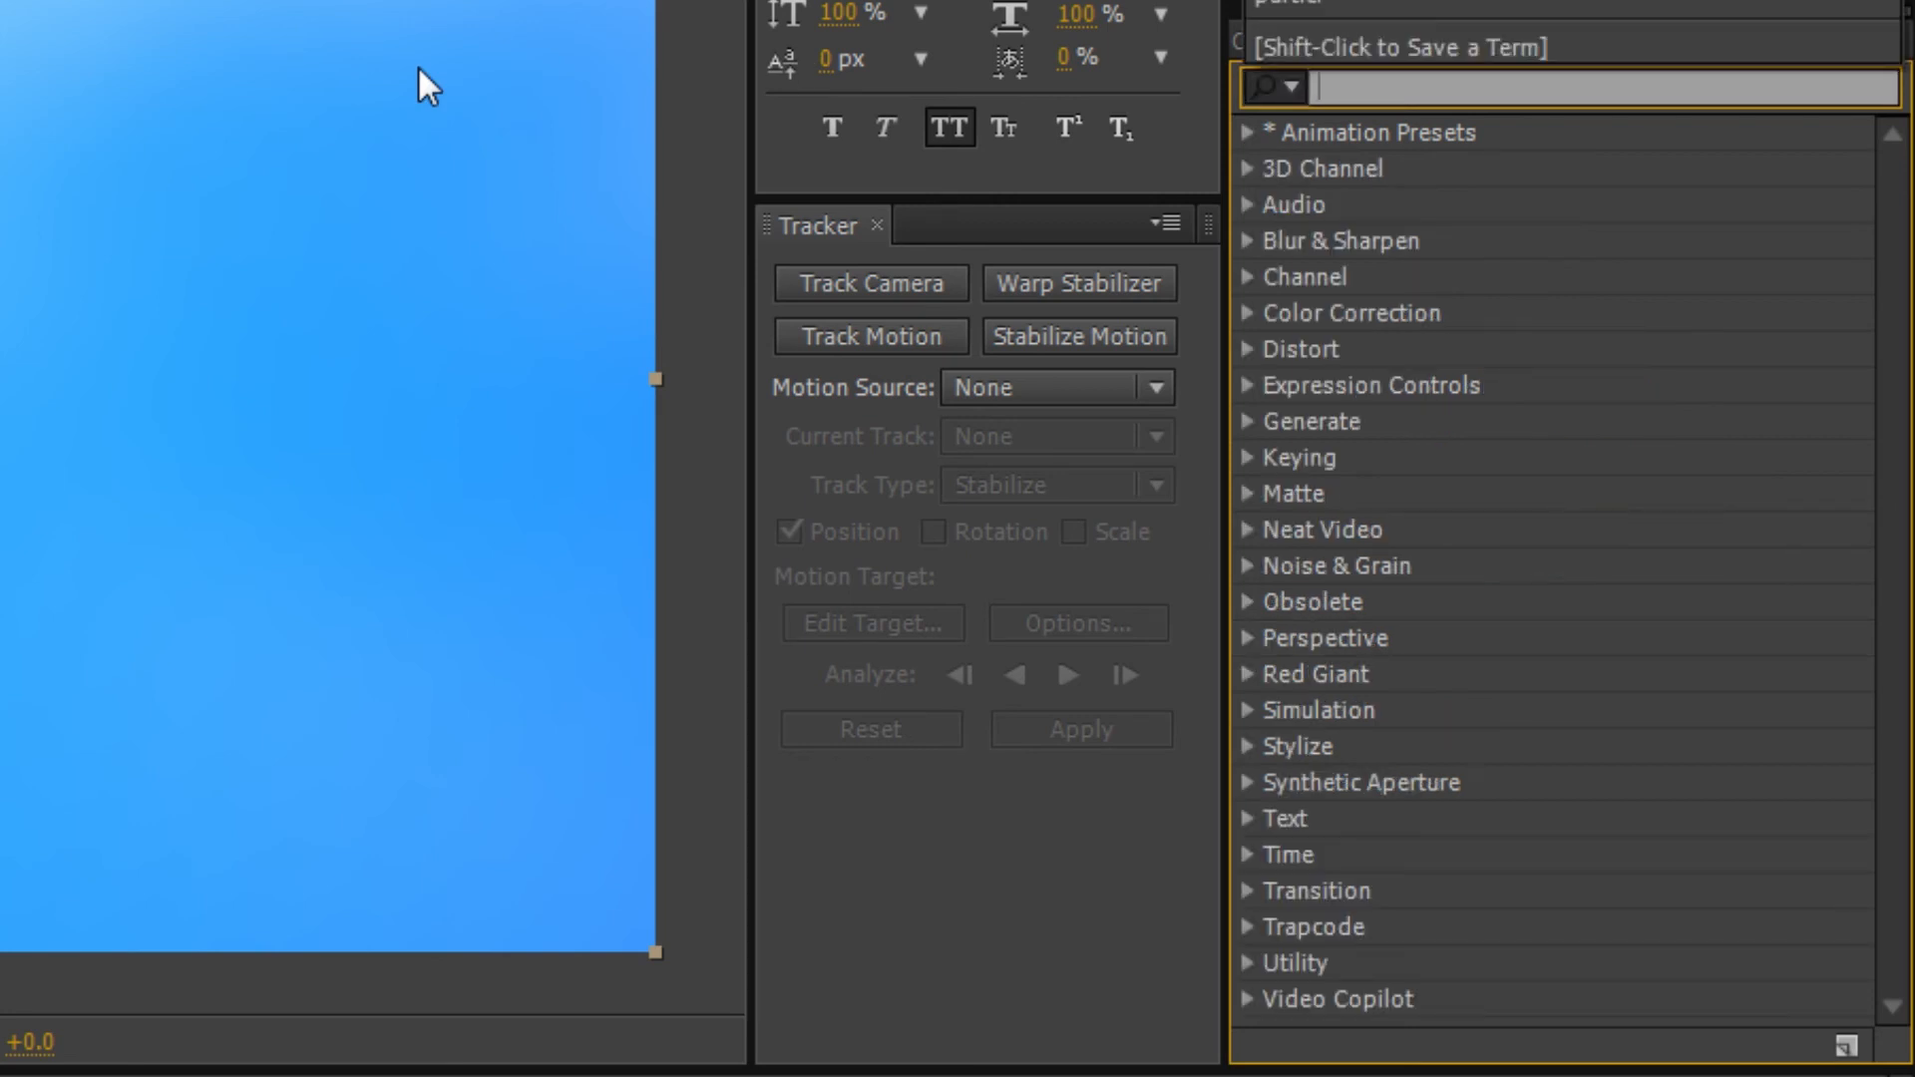
pyautogui.write('channel')
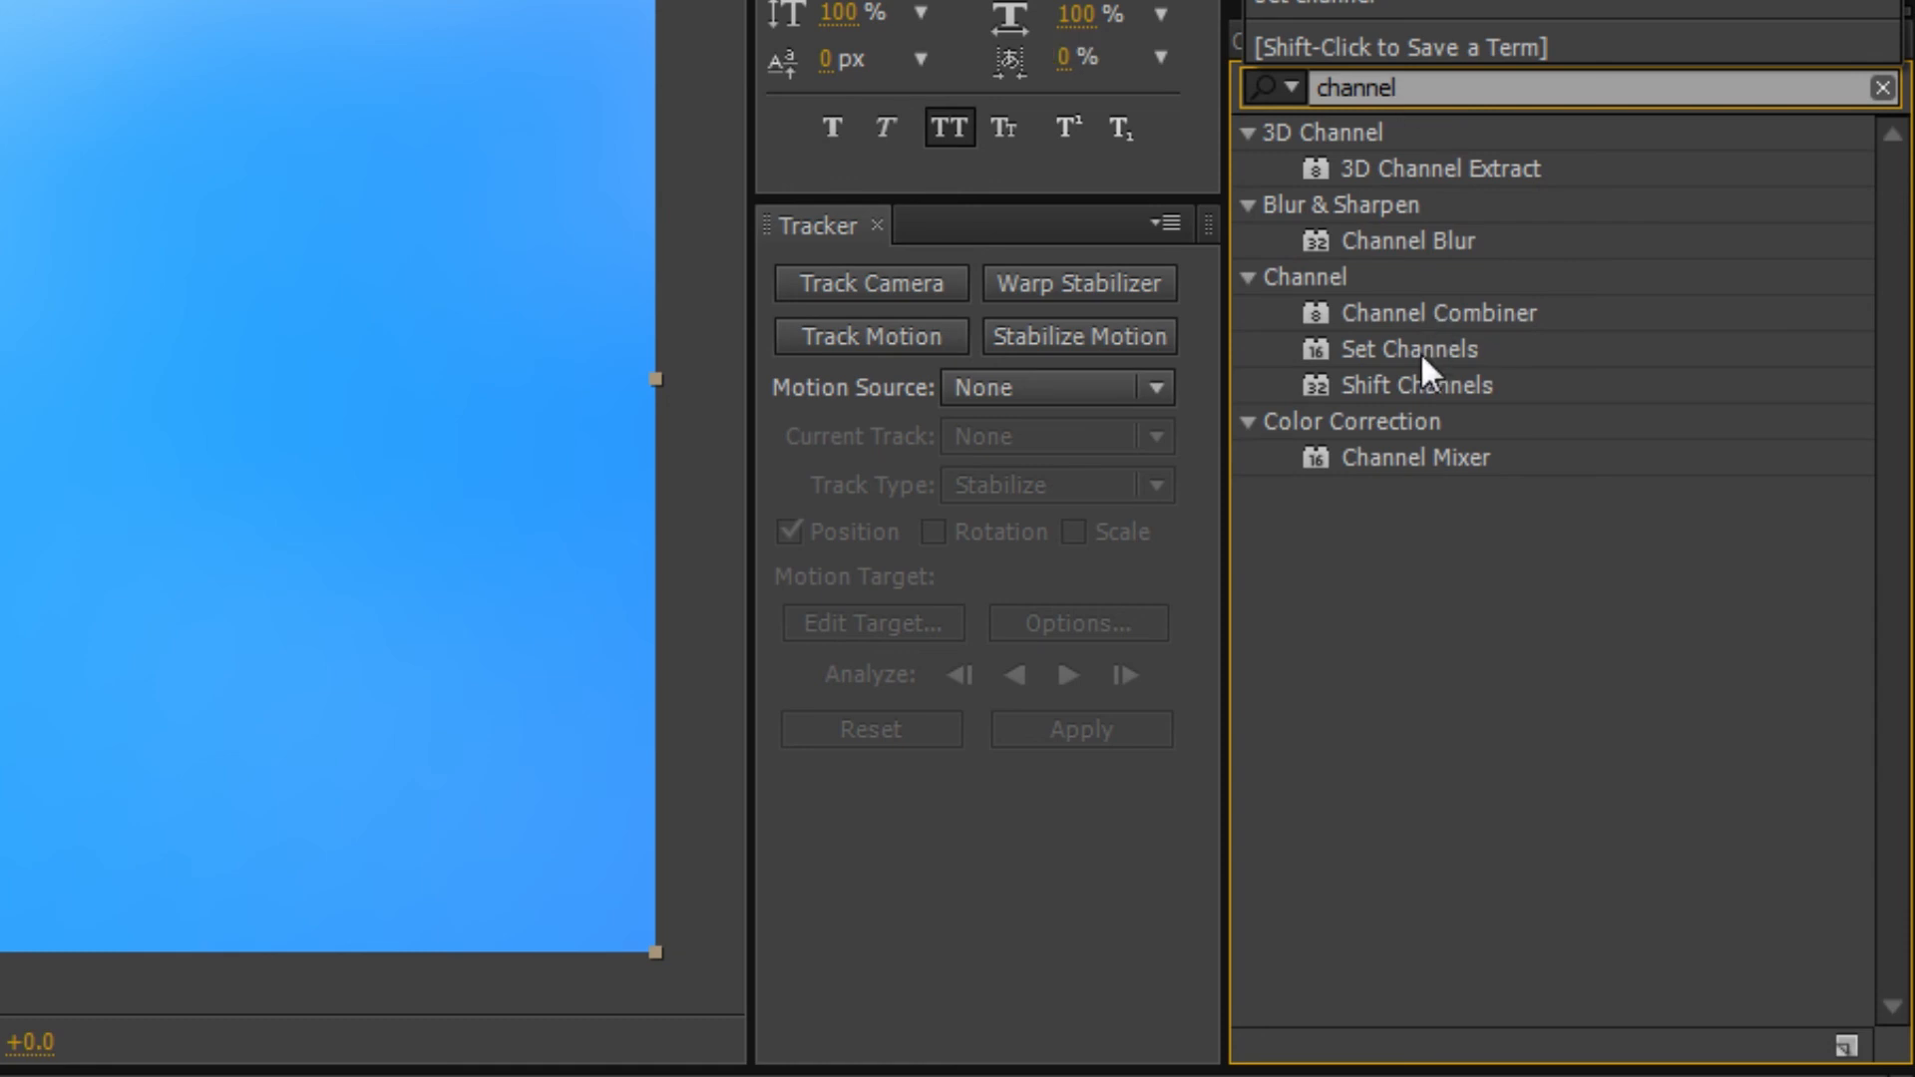
pyautogui.click(1392, 458)
pyautogui.moveTo(1392, 458); pyautogui.dragTo(449, 1072)
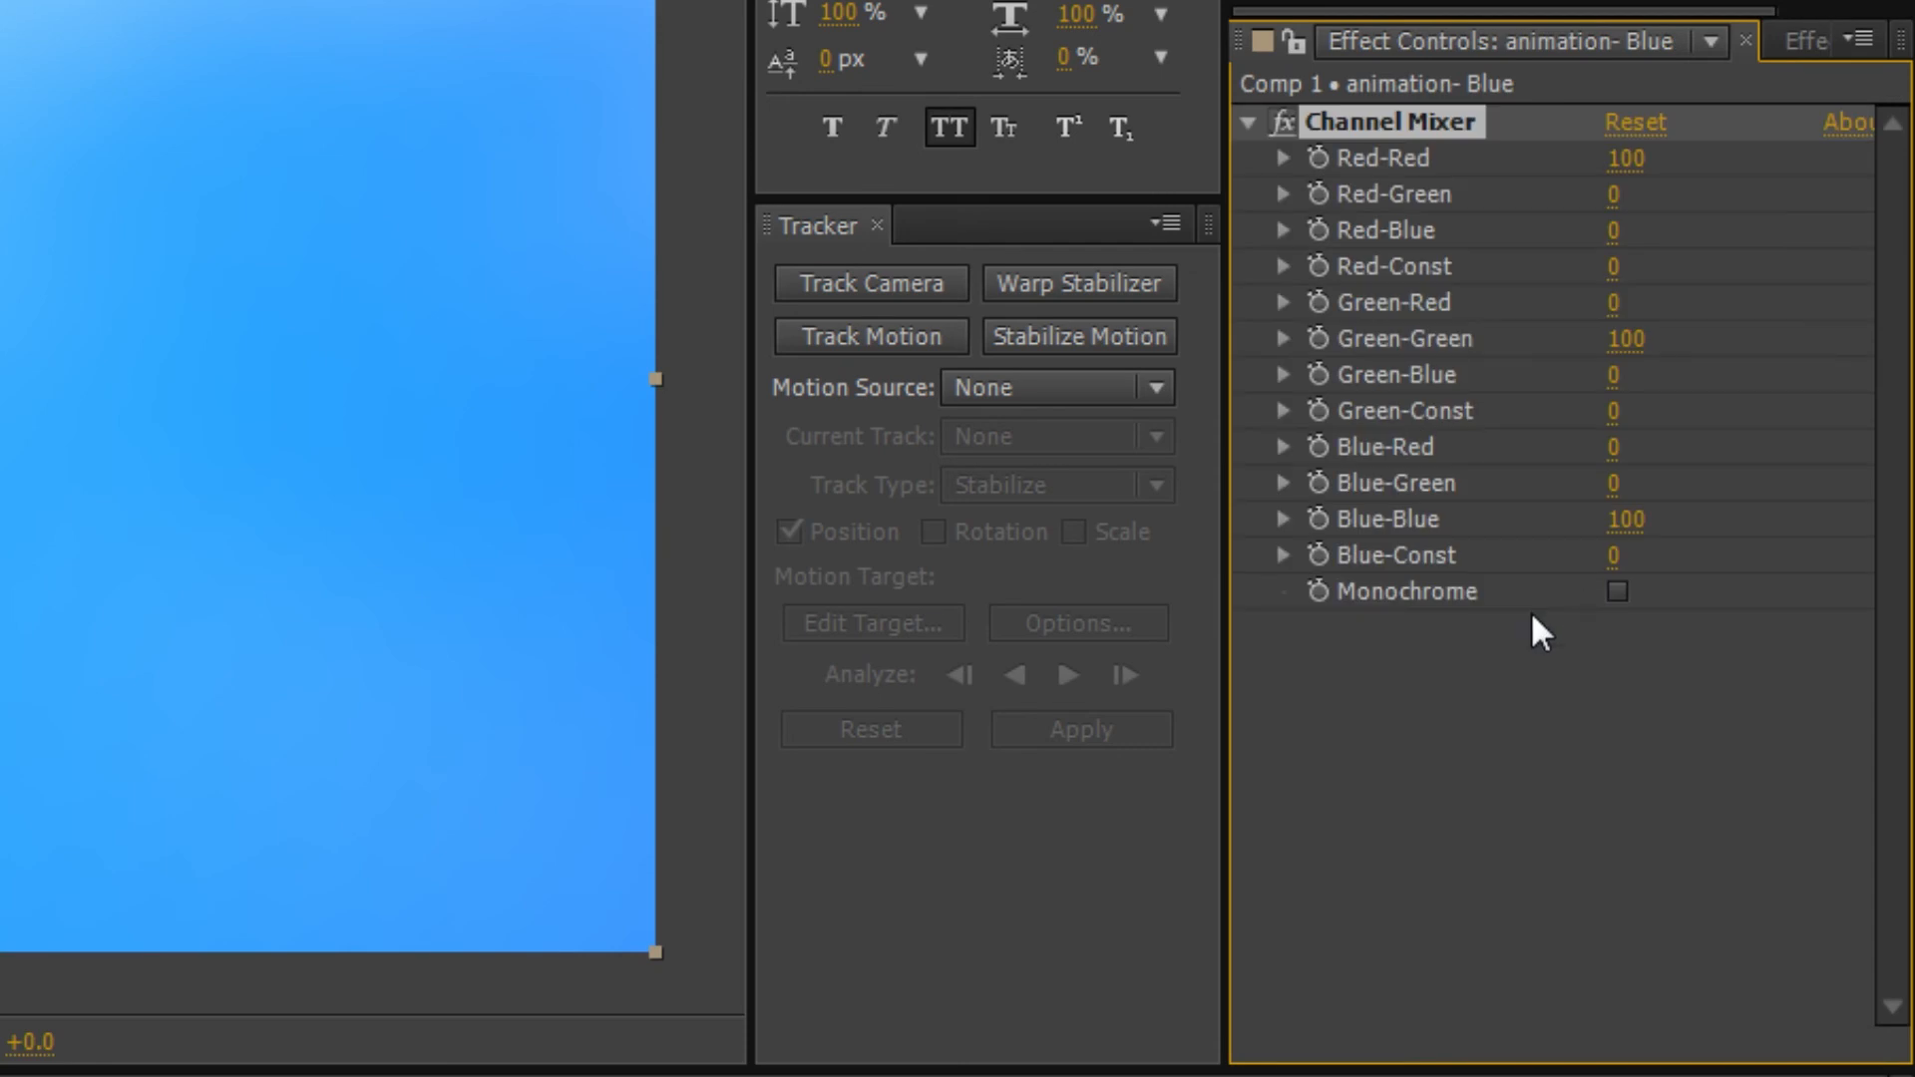
# Apply Channel Mixer to the animation- green and animation - red layers.
pyautogui.click(1806, 41)
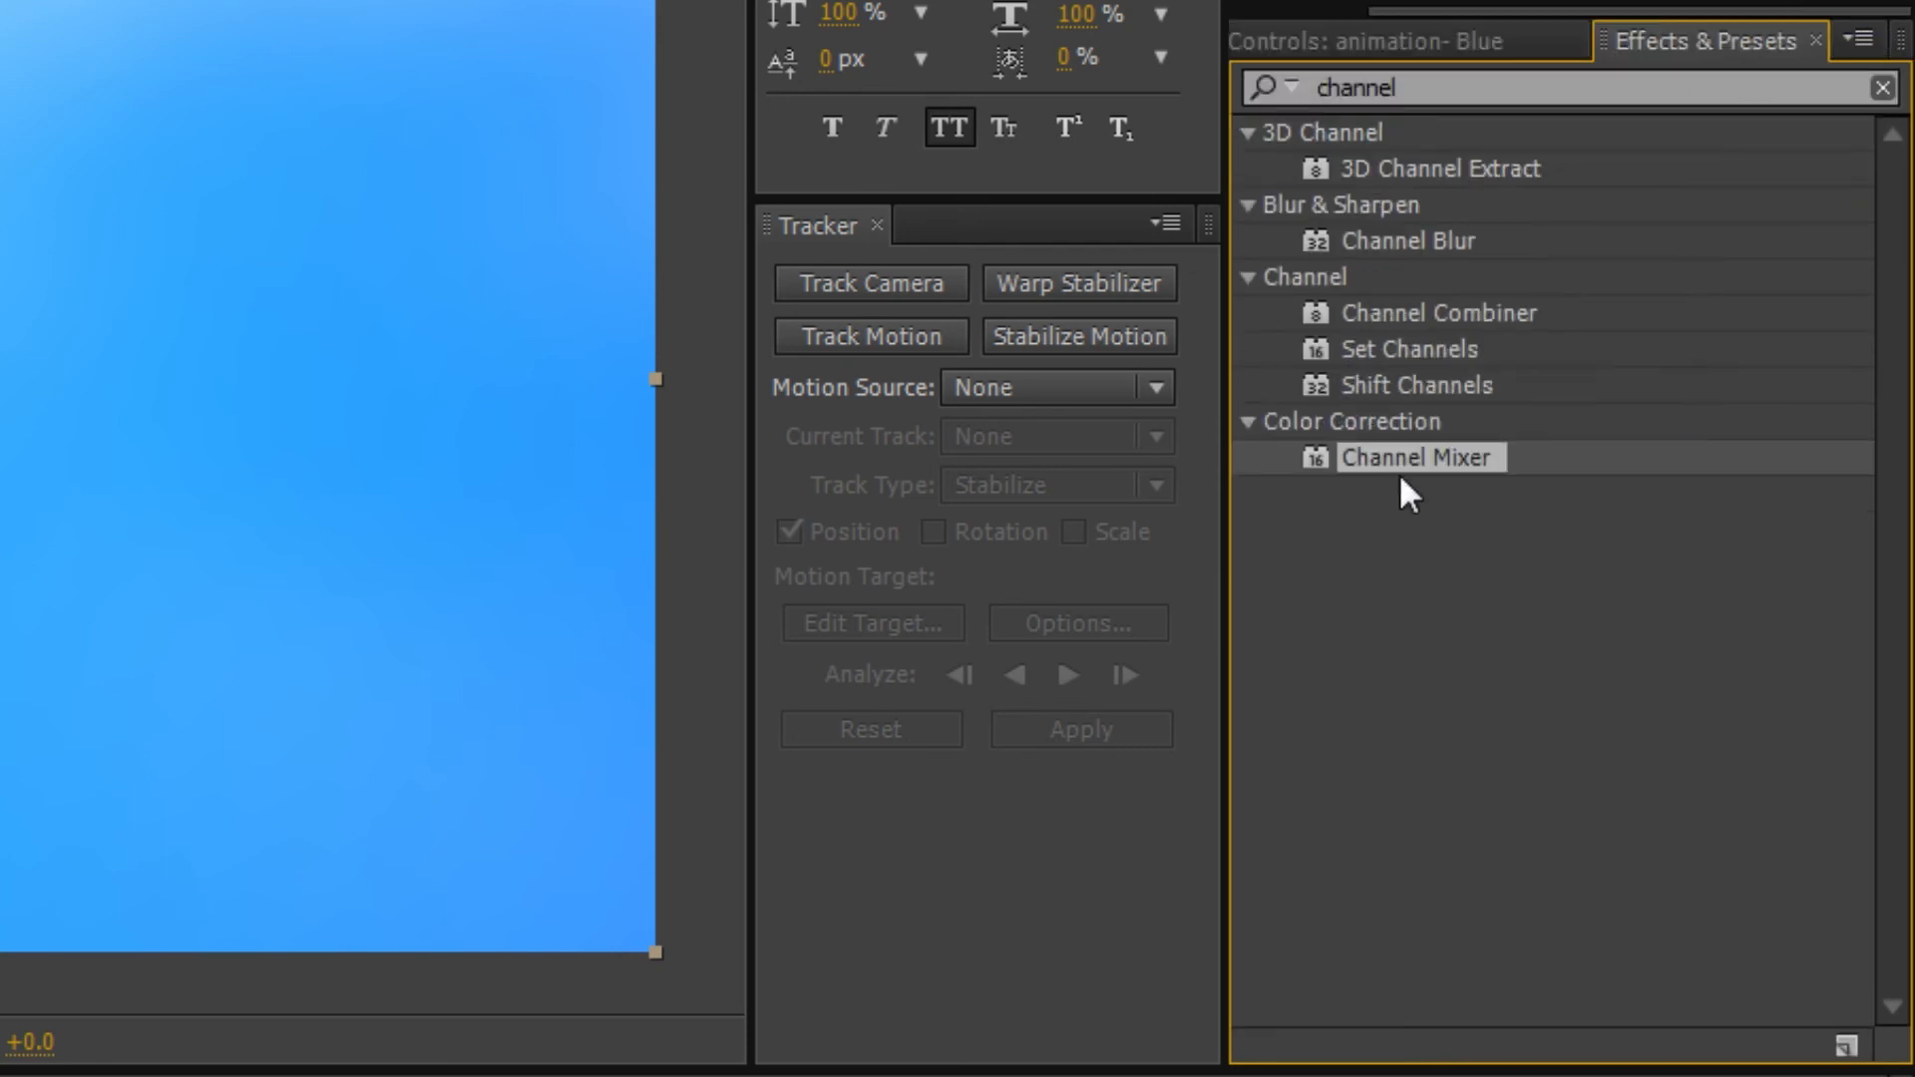
pyautogui.moveTo(1390, 461); pyautogui.dragTo(449, 1072)
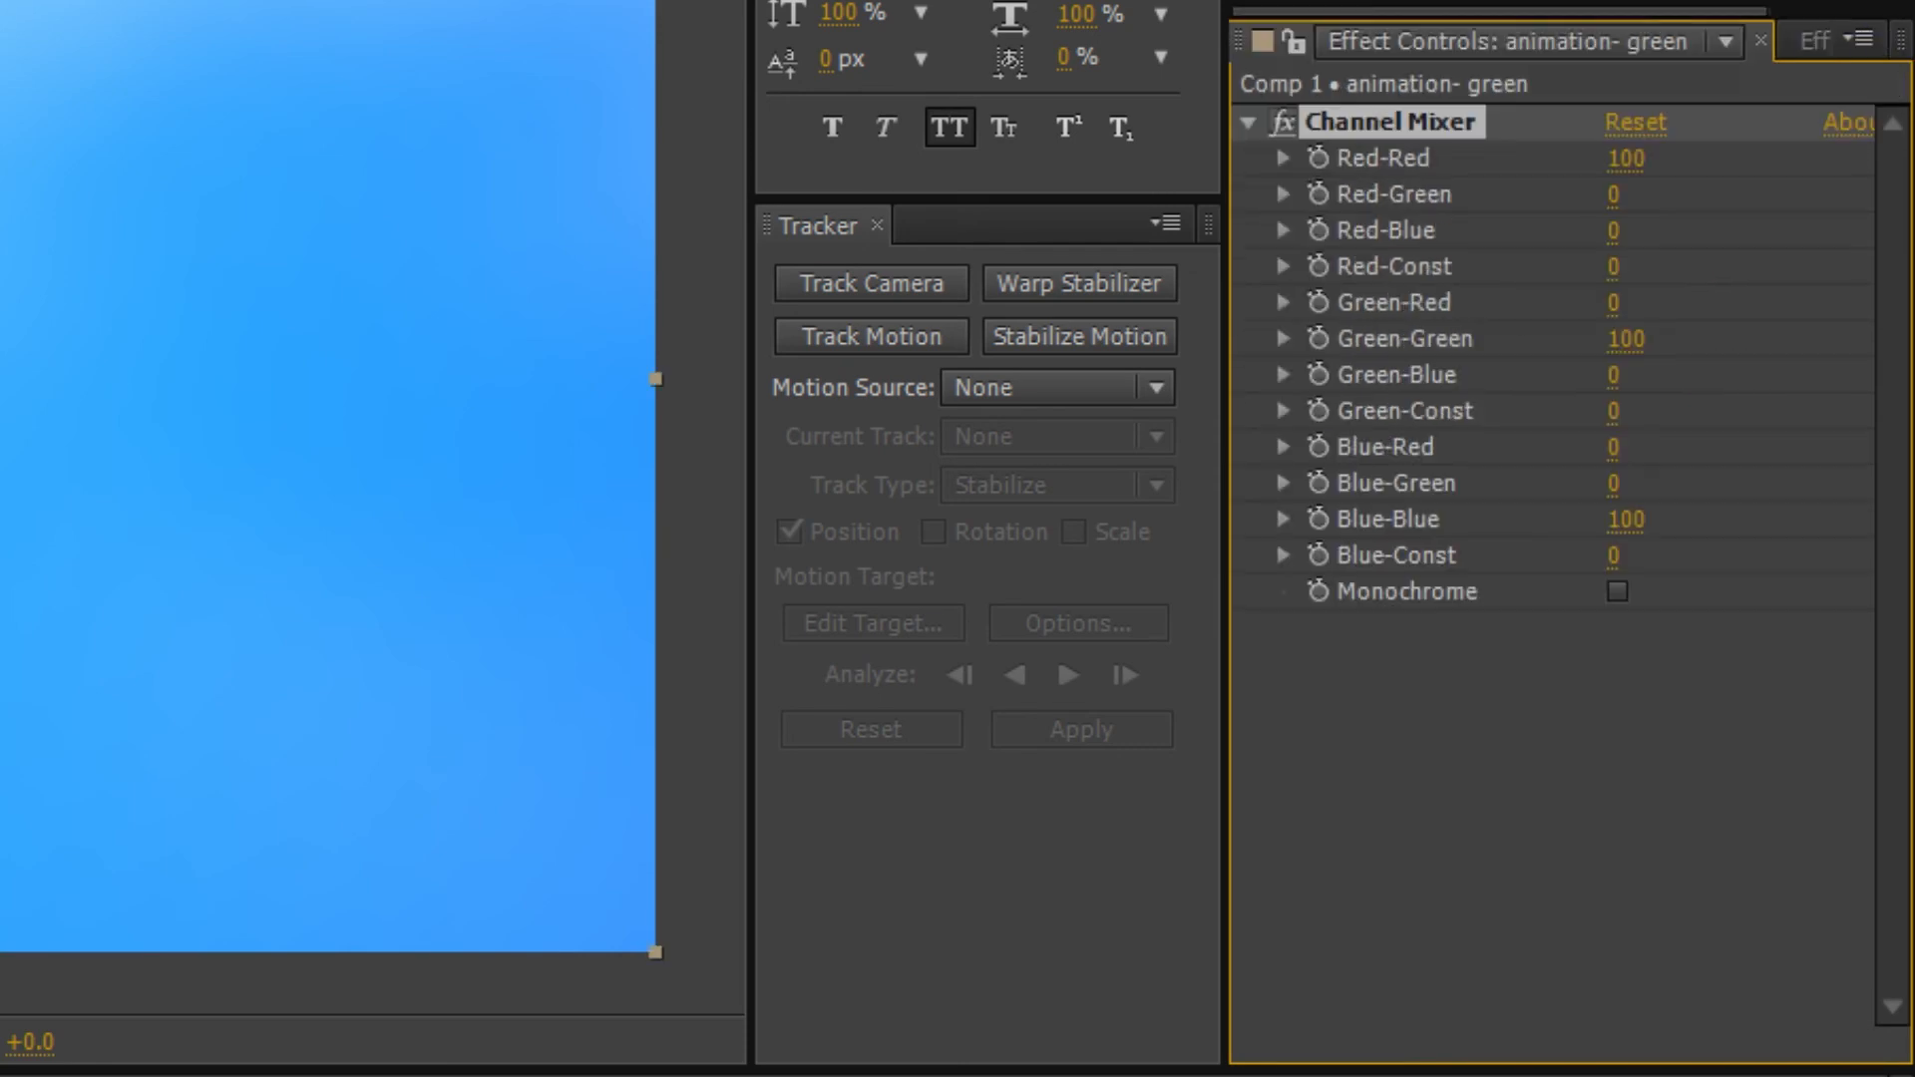
pyautogui.click(1791, 55)
pyautogui.moveTo(1443, 451); pyautogui.dragTo(449, 1073)
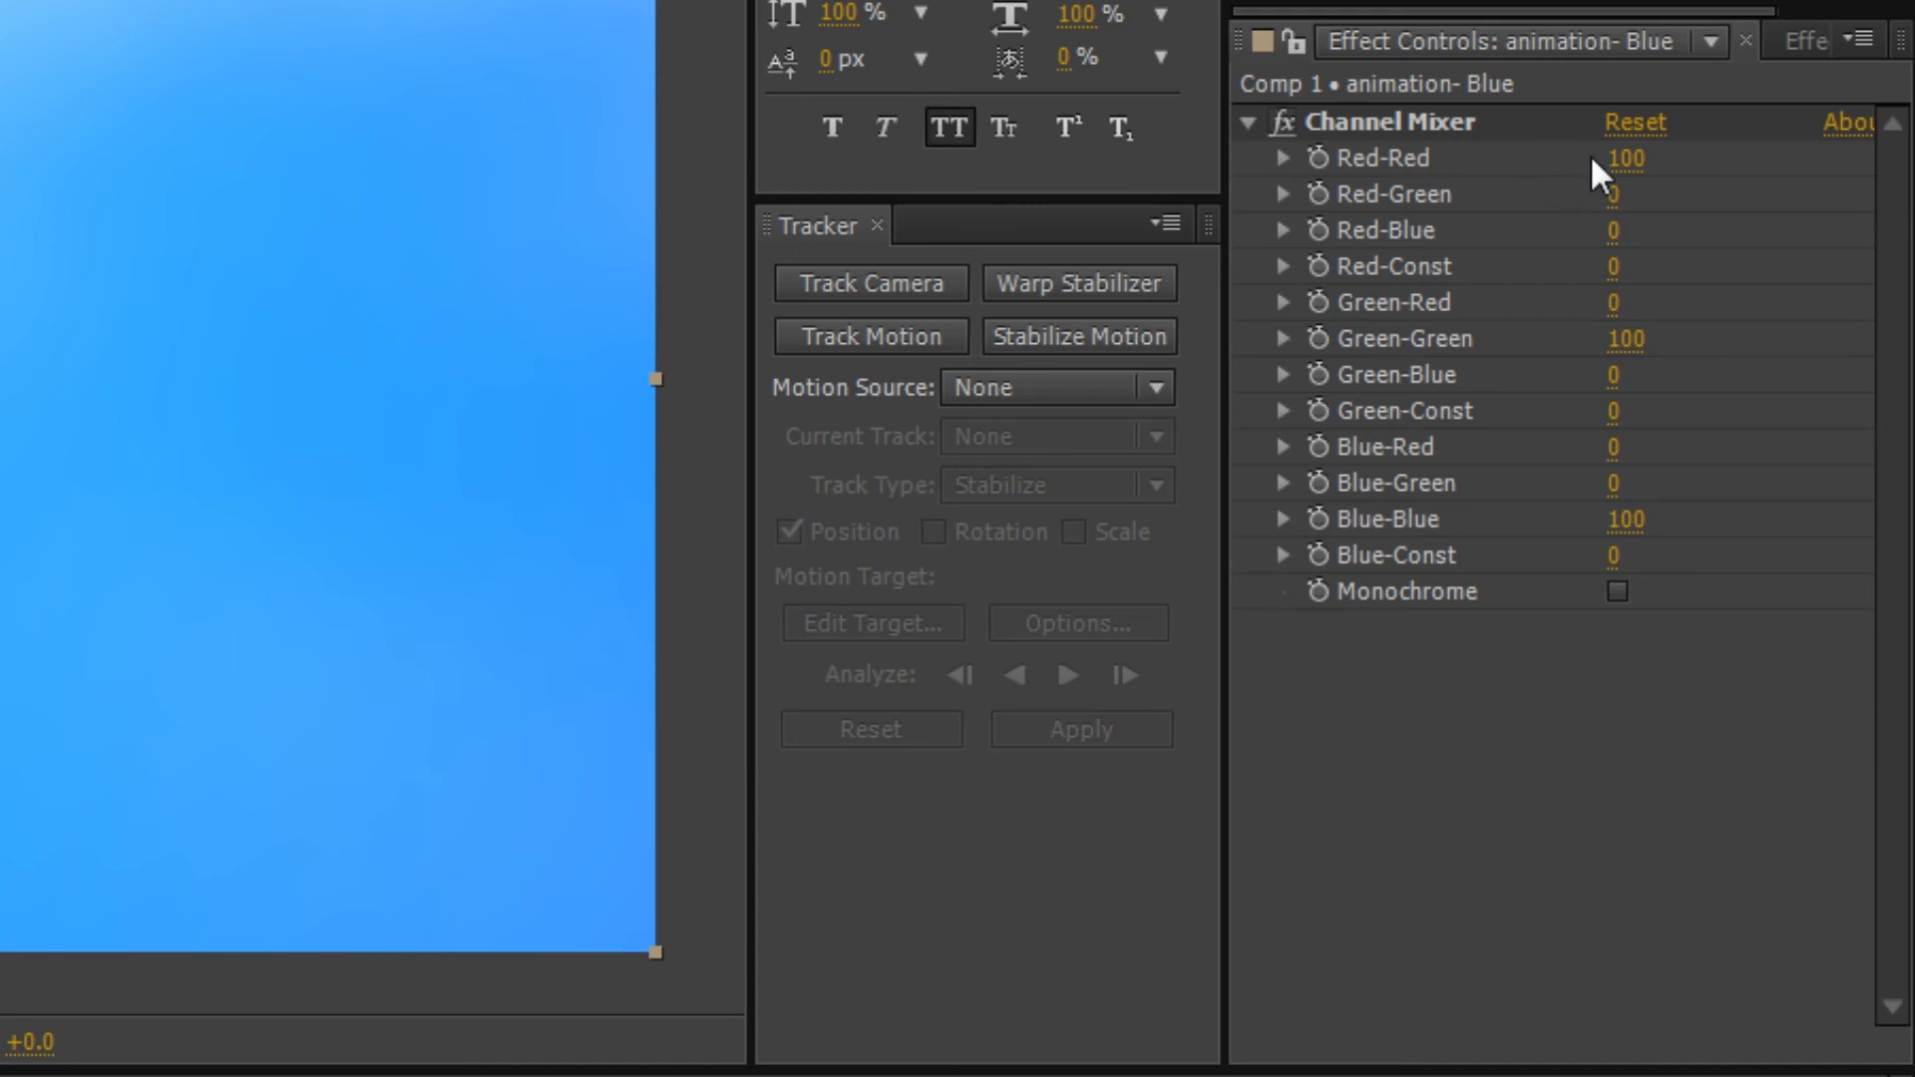
# Set Red-Red to 0 in the animation- Blue layer's Channel Mixer.
pyautogui.click(1626, 159)
pyautogui.write('0')
pyautogui.press('Return')
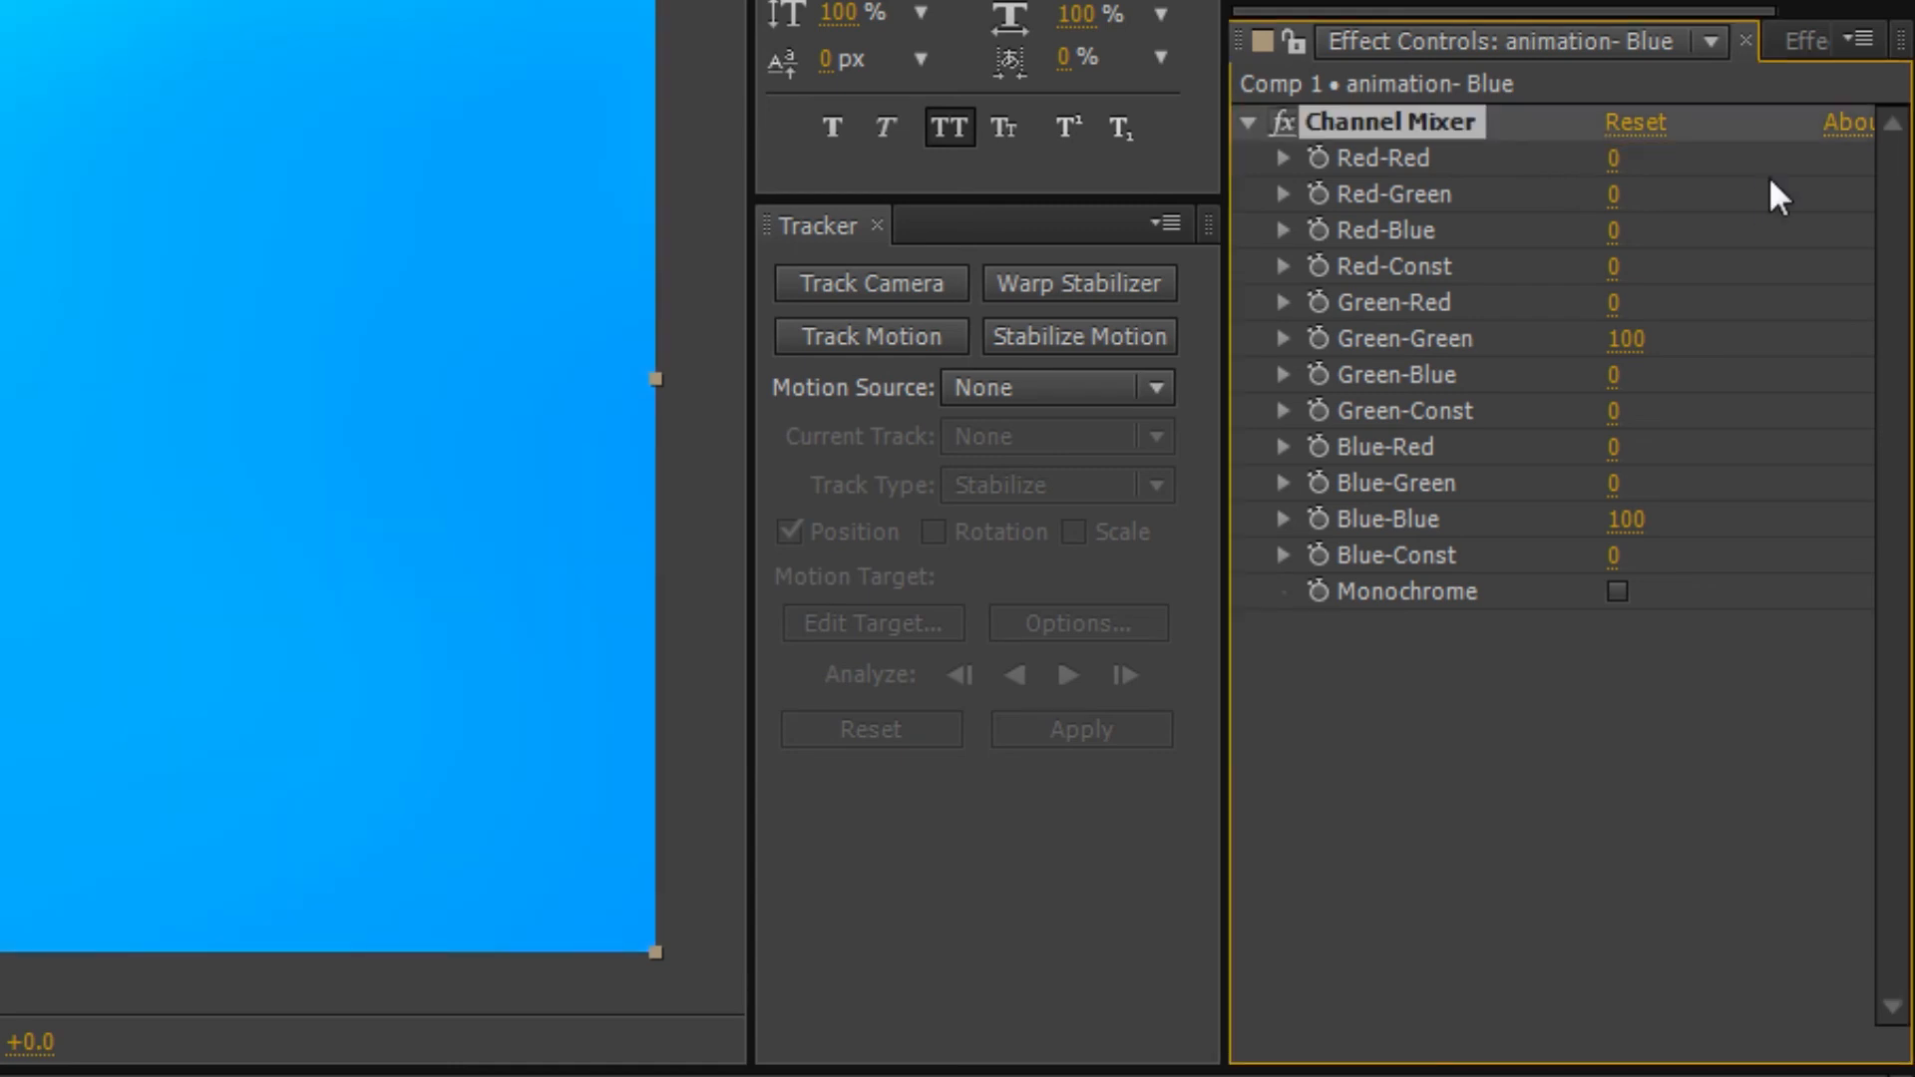
pyautogui.click(1623, 340)
pyautogui.press('Return')
pyautogui.click(1578, 878)
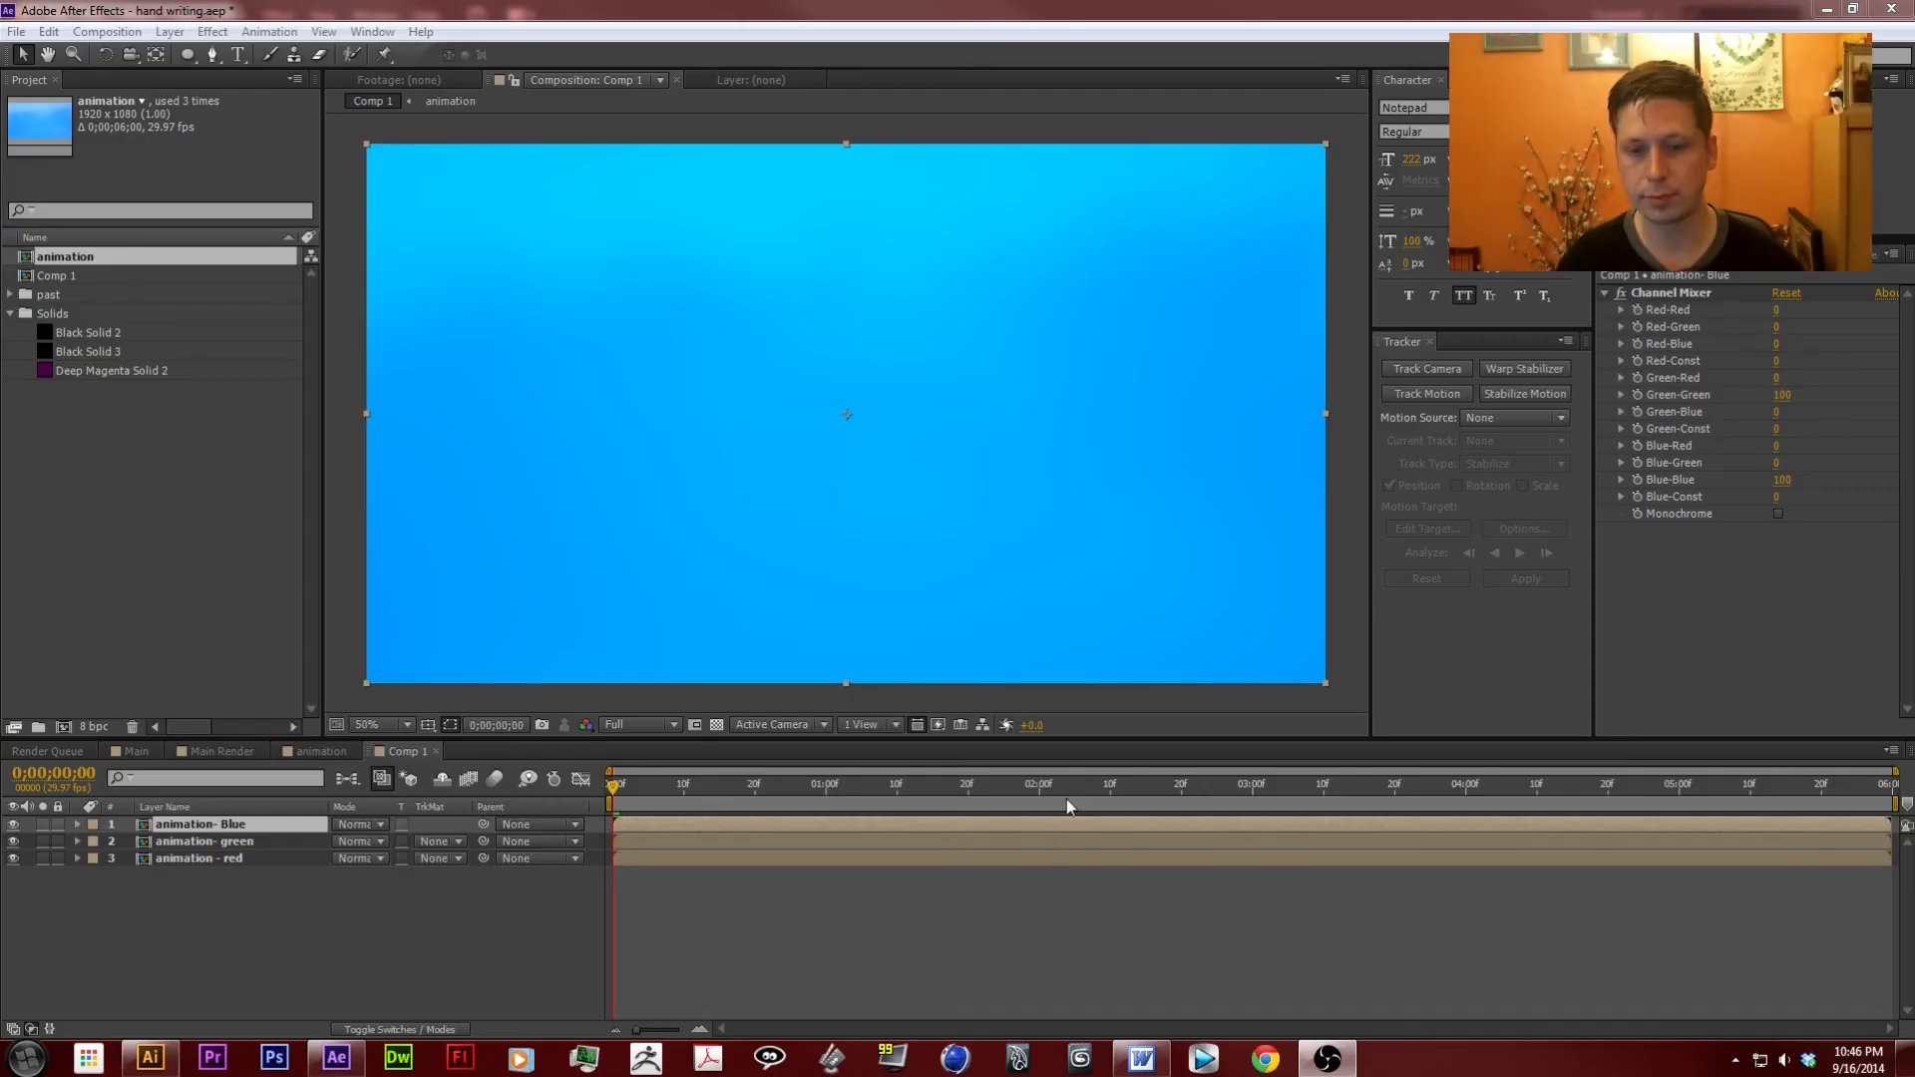
# Move the current time to 0;00;03;14 and hide the animation- Blue layer.
pyautogui.moveTo(1067, 790); pyautogui.dragTo(1353, 801)
pyautogui.click(199, 841)
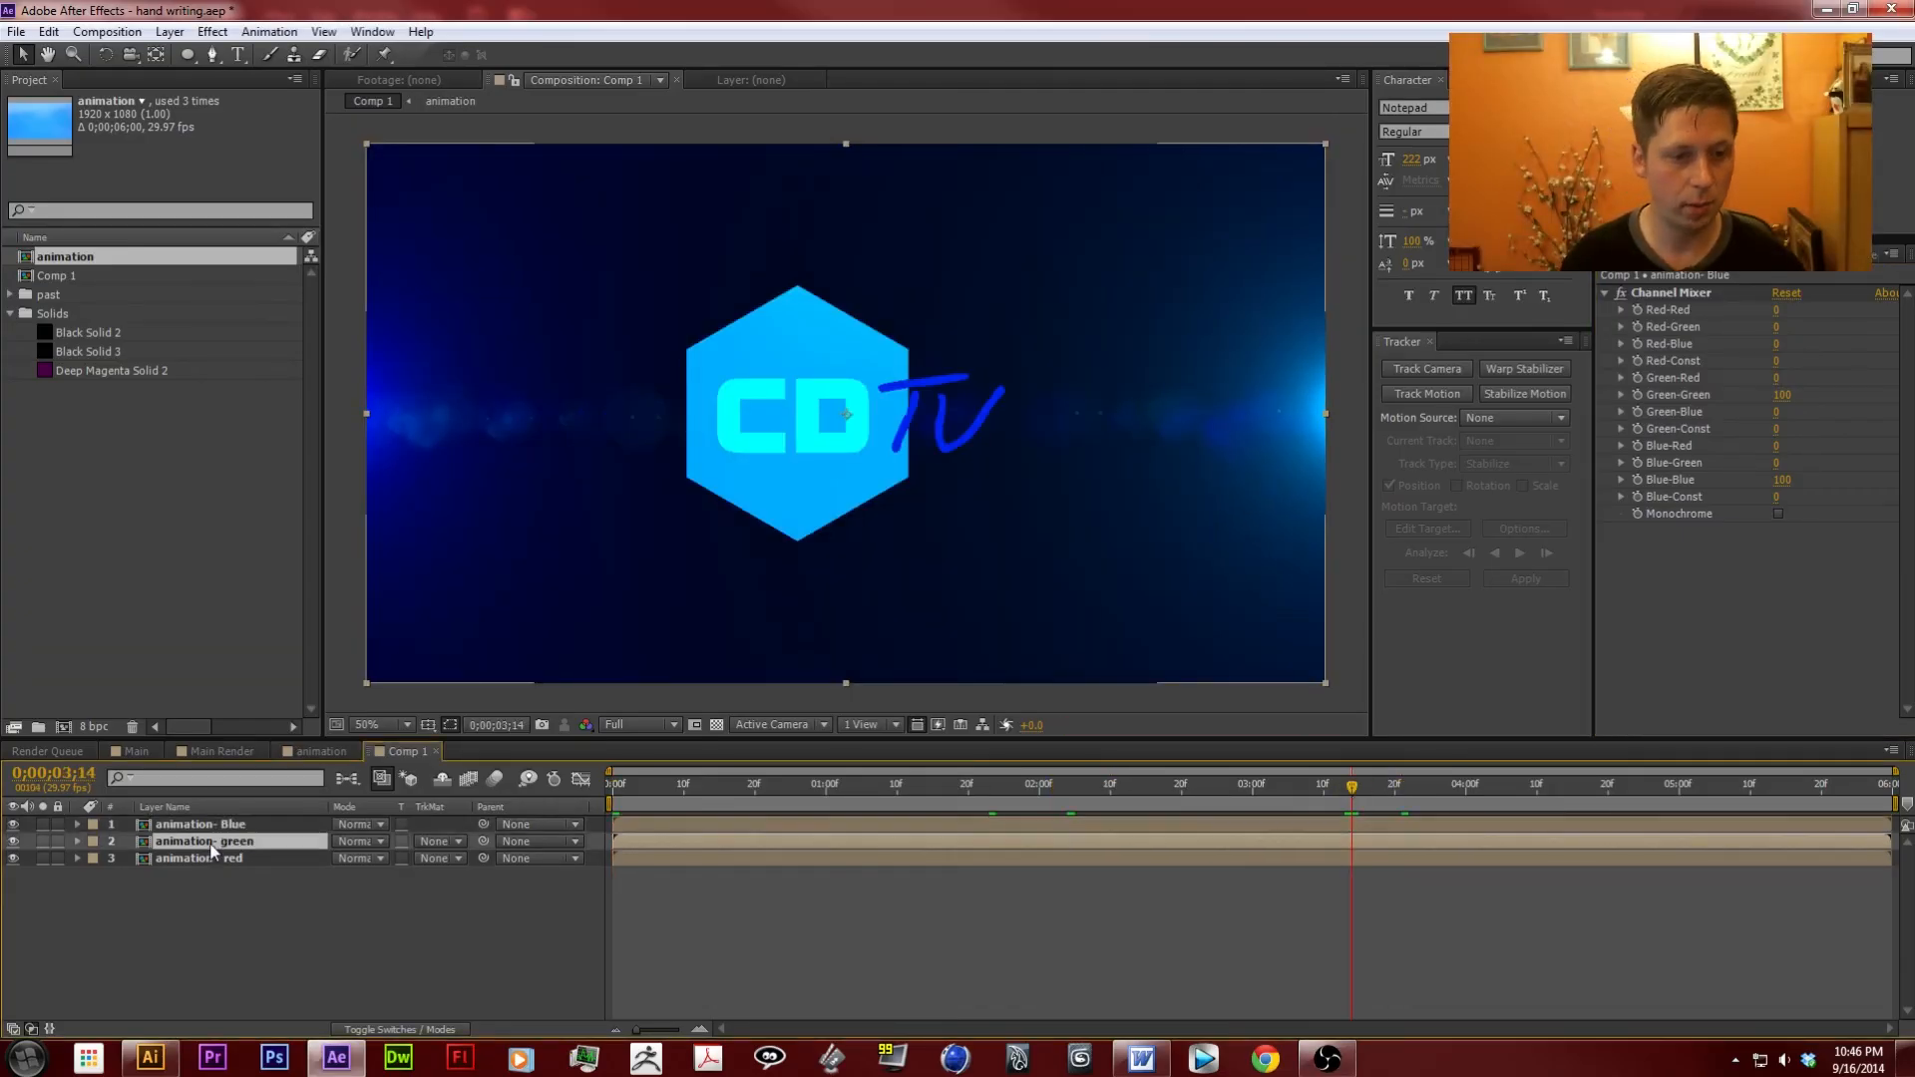
pyautogui.click(12, 825)
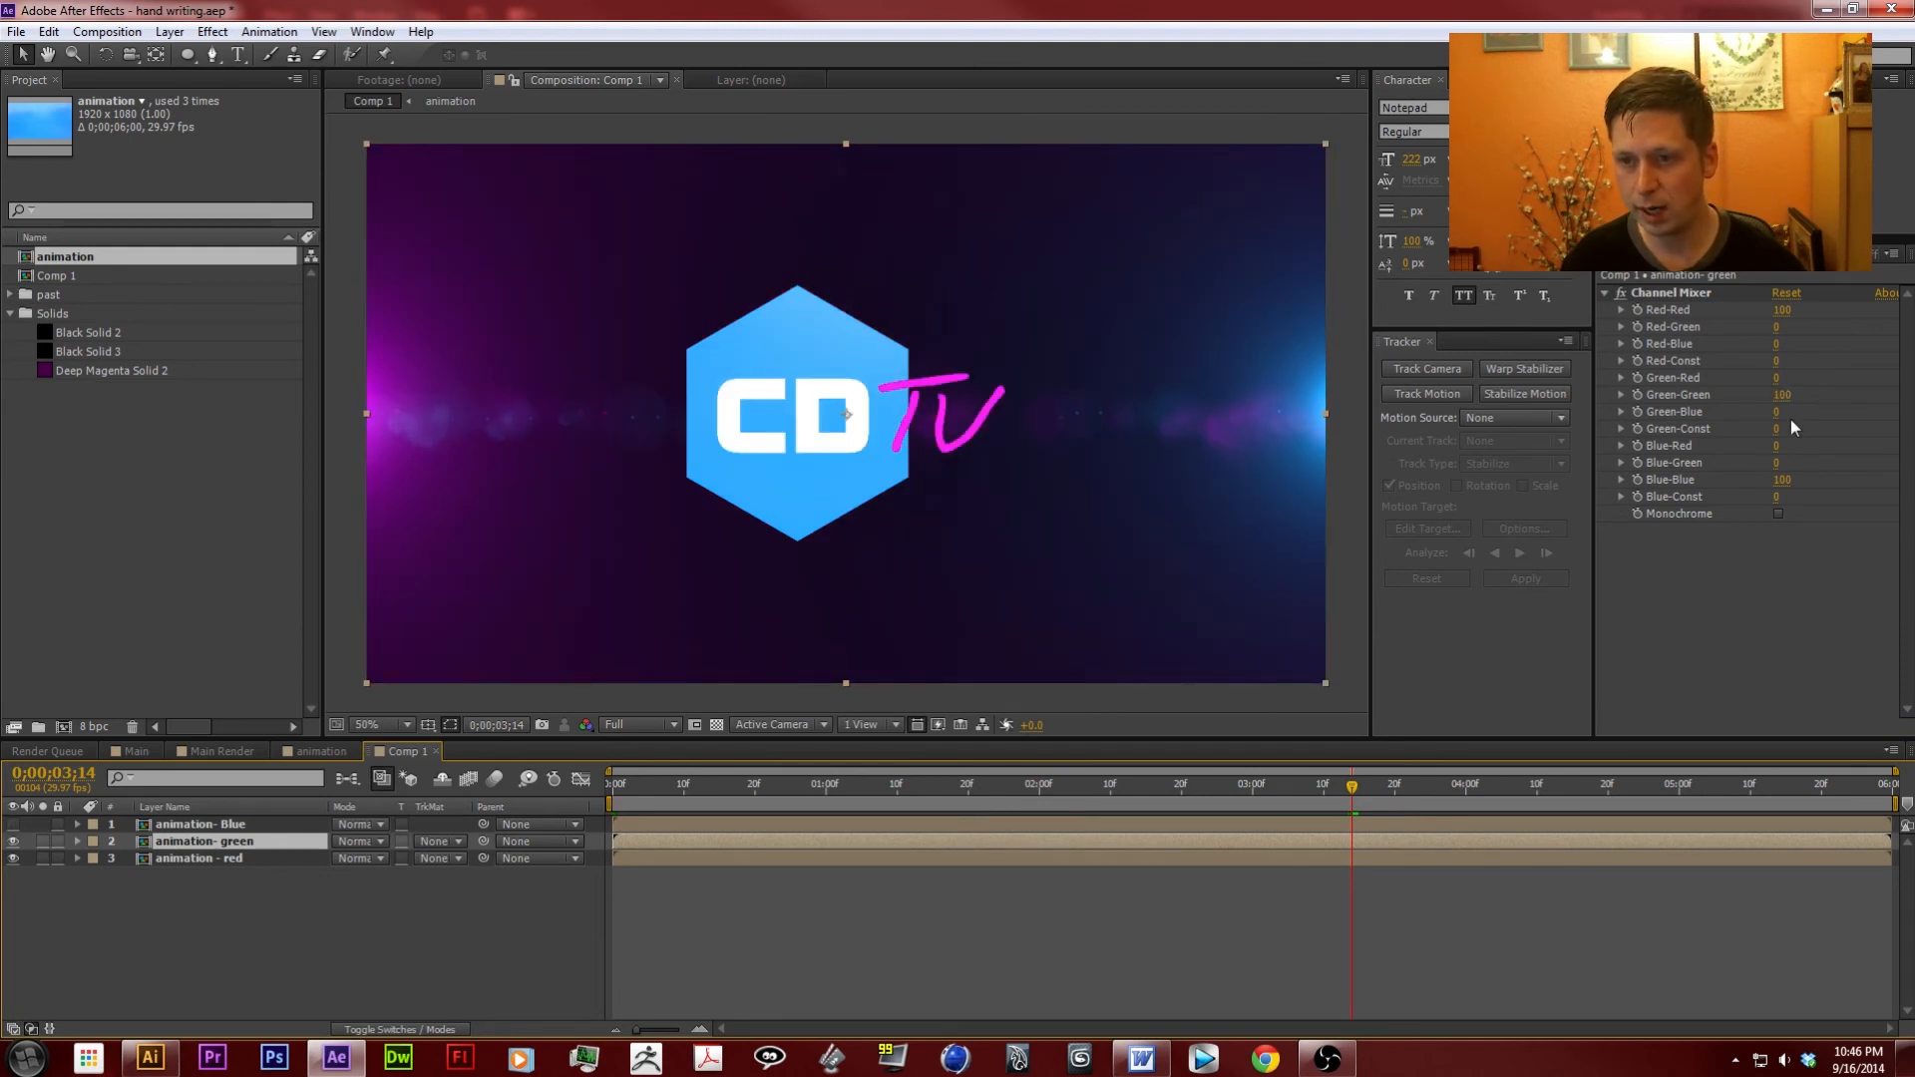
# Set Blue-Blue and Red-Red to 0 in the animation- green layer's Channel Mixer.
pyautogui.click(1783, 482)
pyautogui.press('Return')
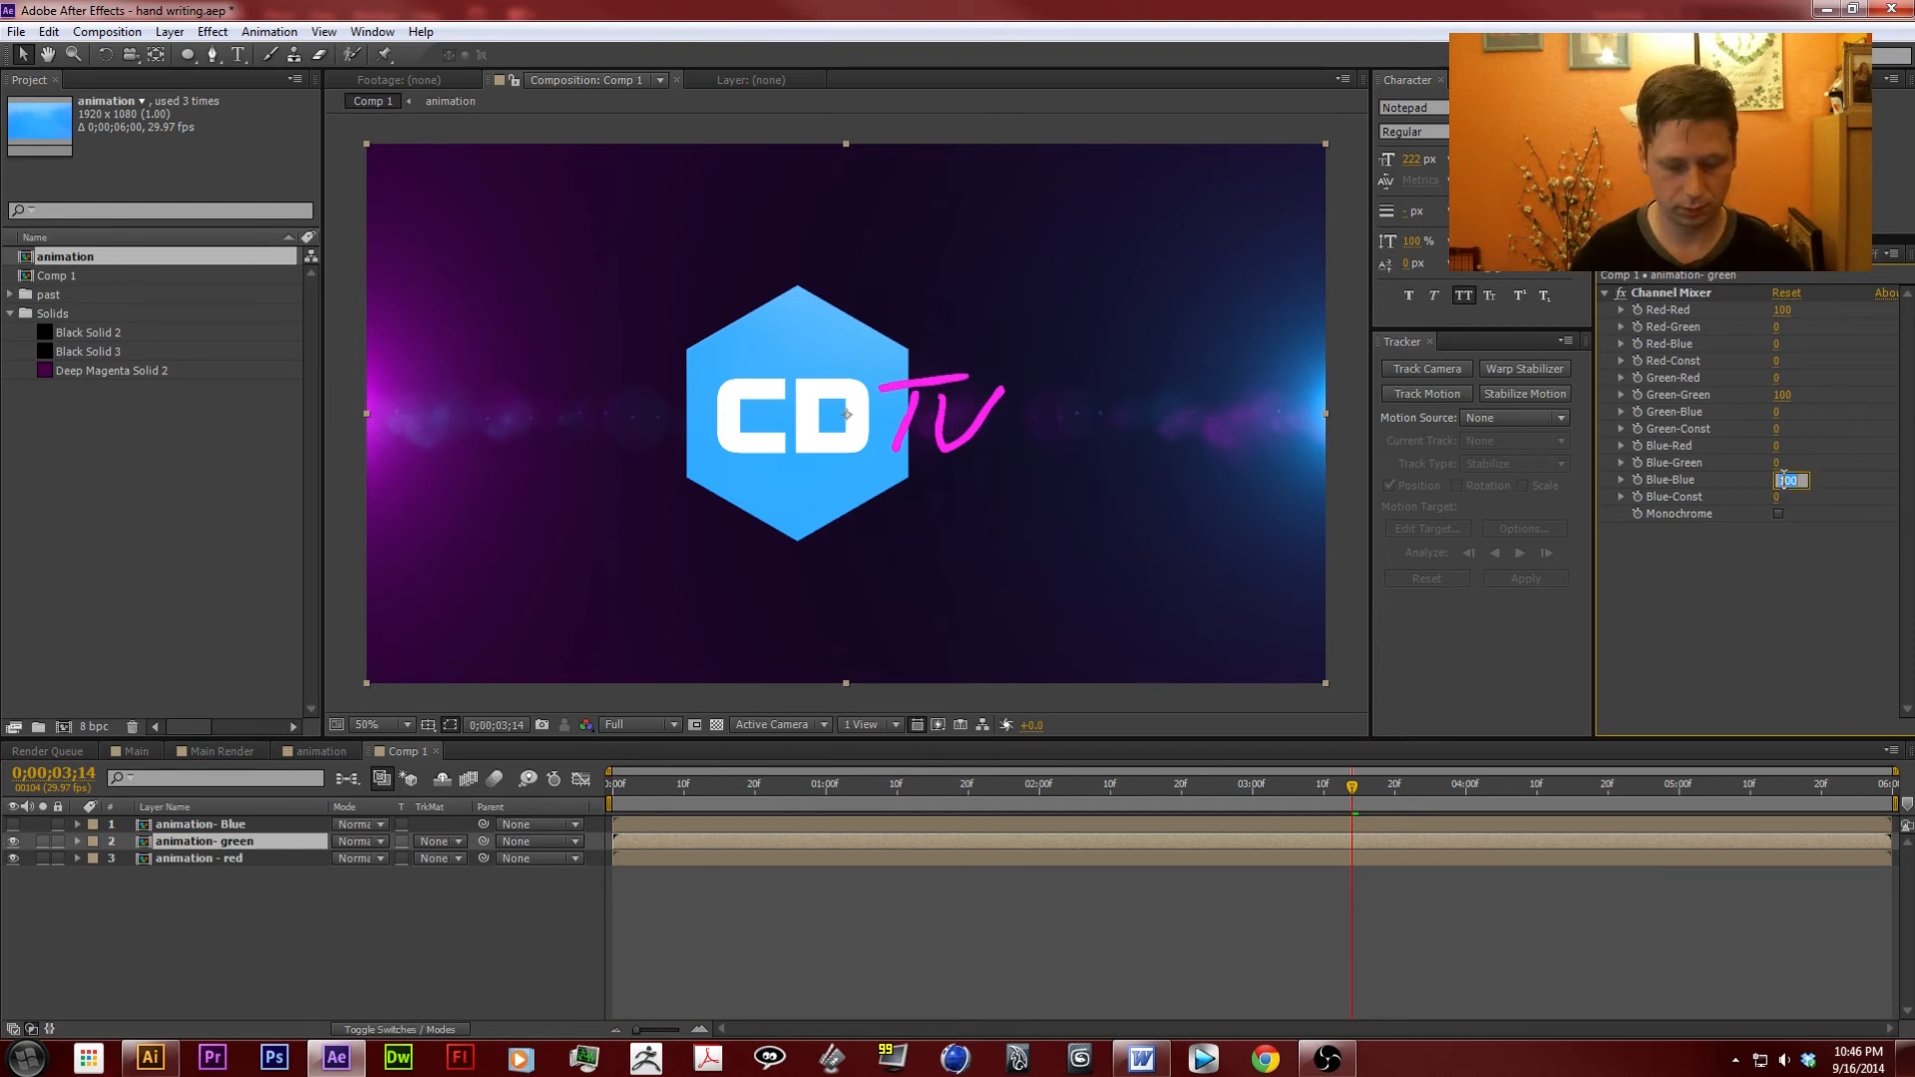
pyautogui.click(1785, 484)
pyautogui.write('0')
pyautogui.press('Return')
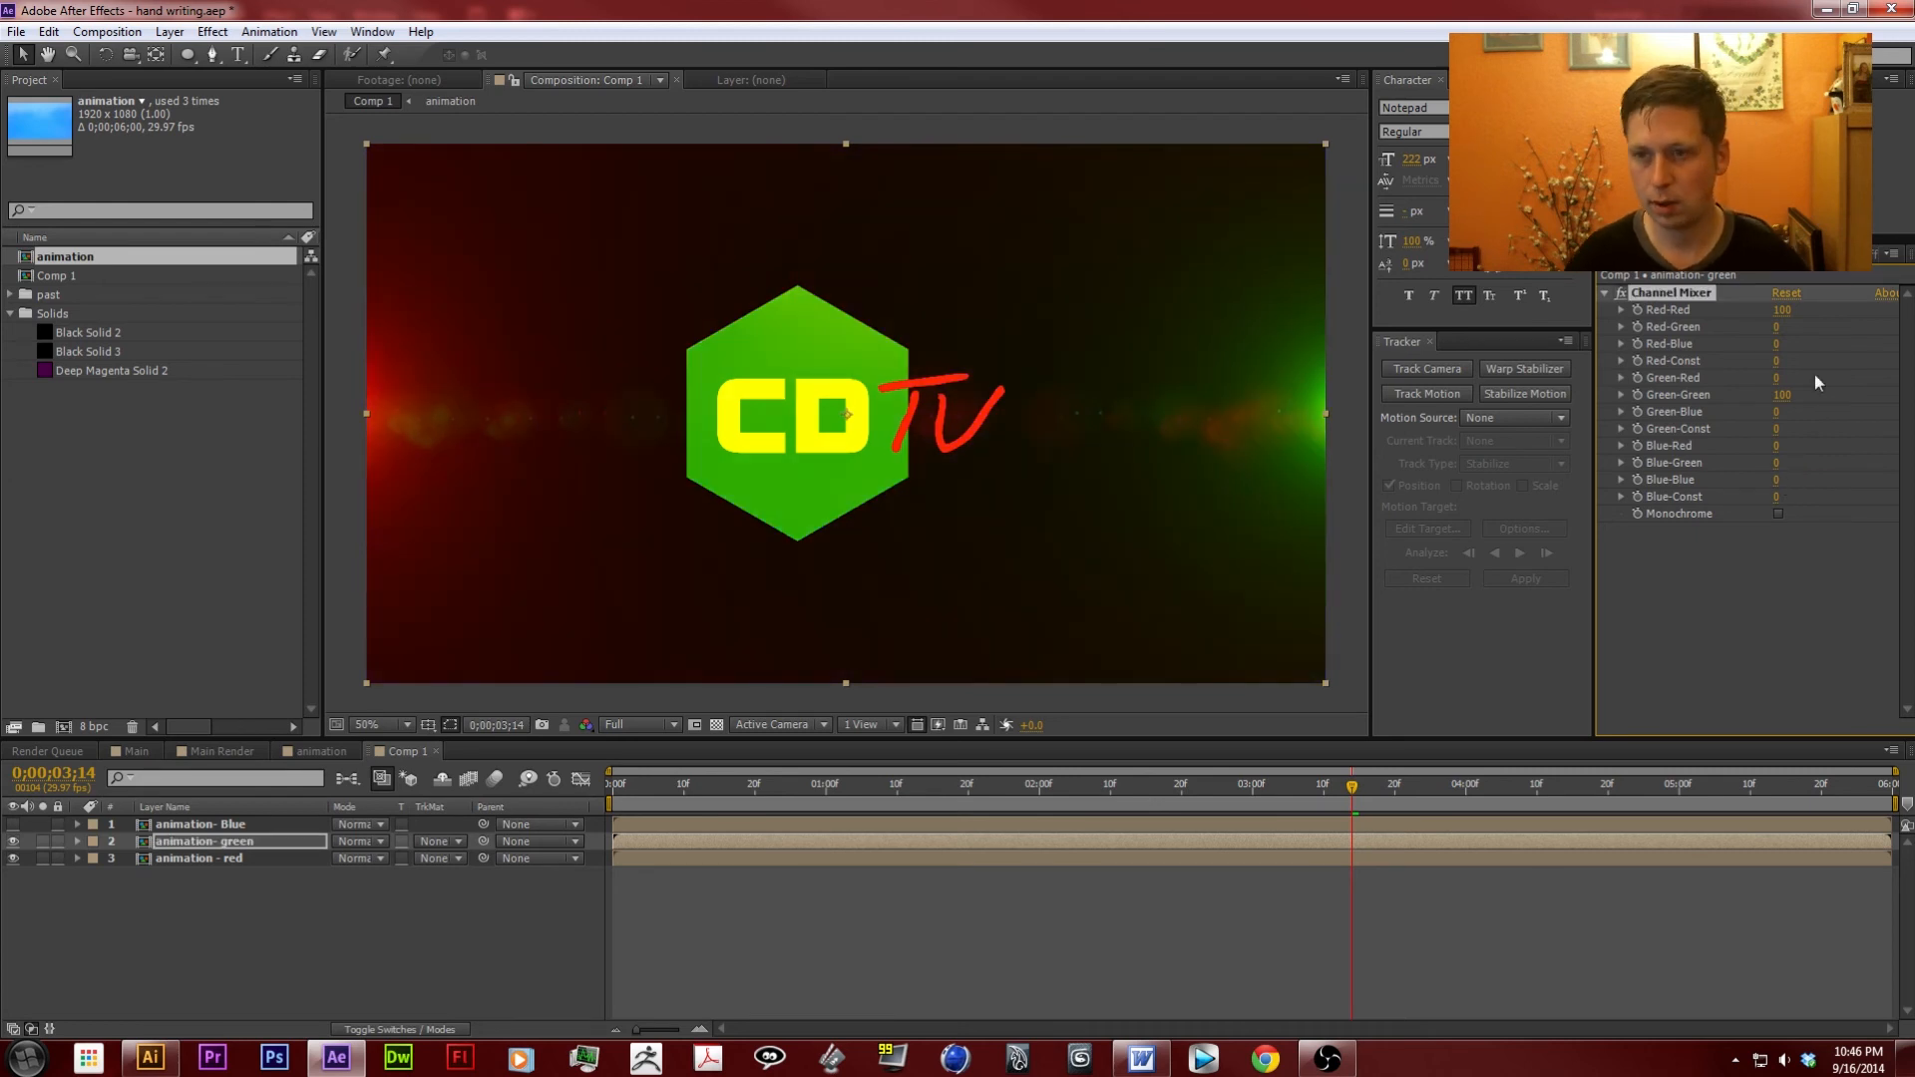
pyautogui.click(1783, 310)
pyautogui.write('0')
pyautogui.press('Return')
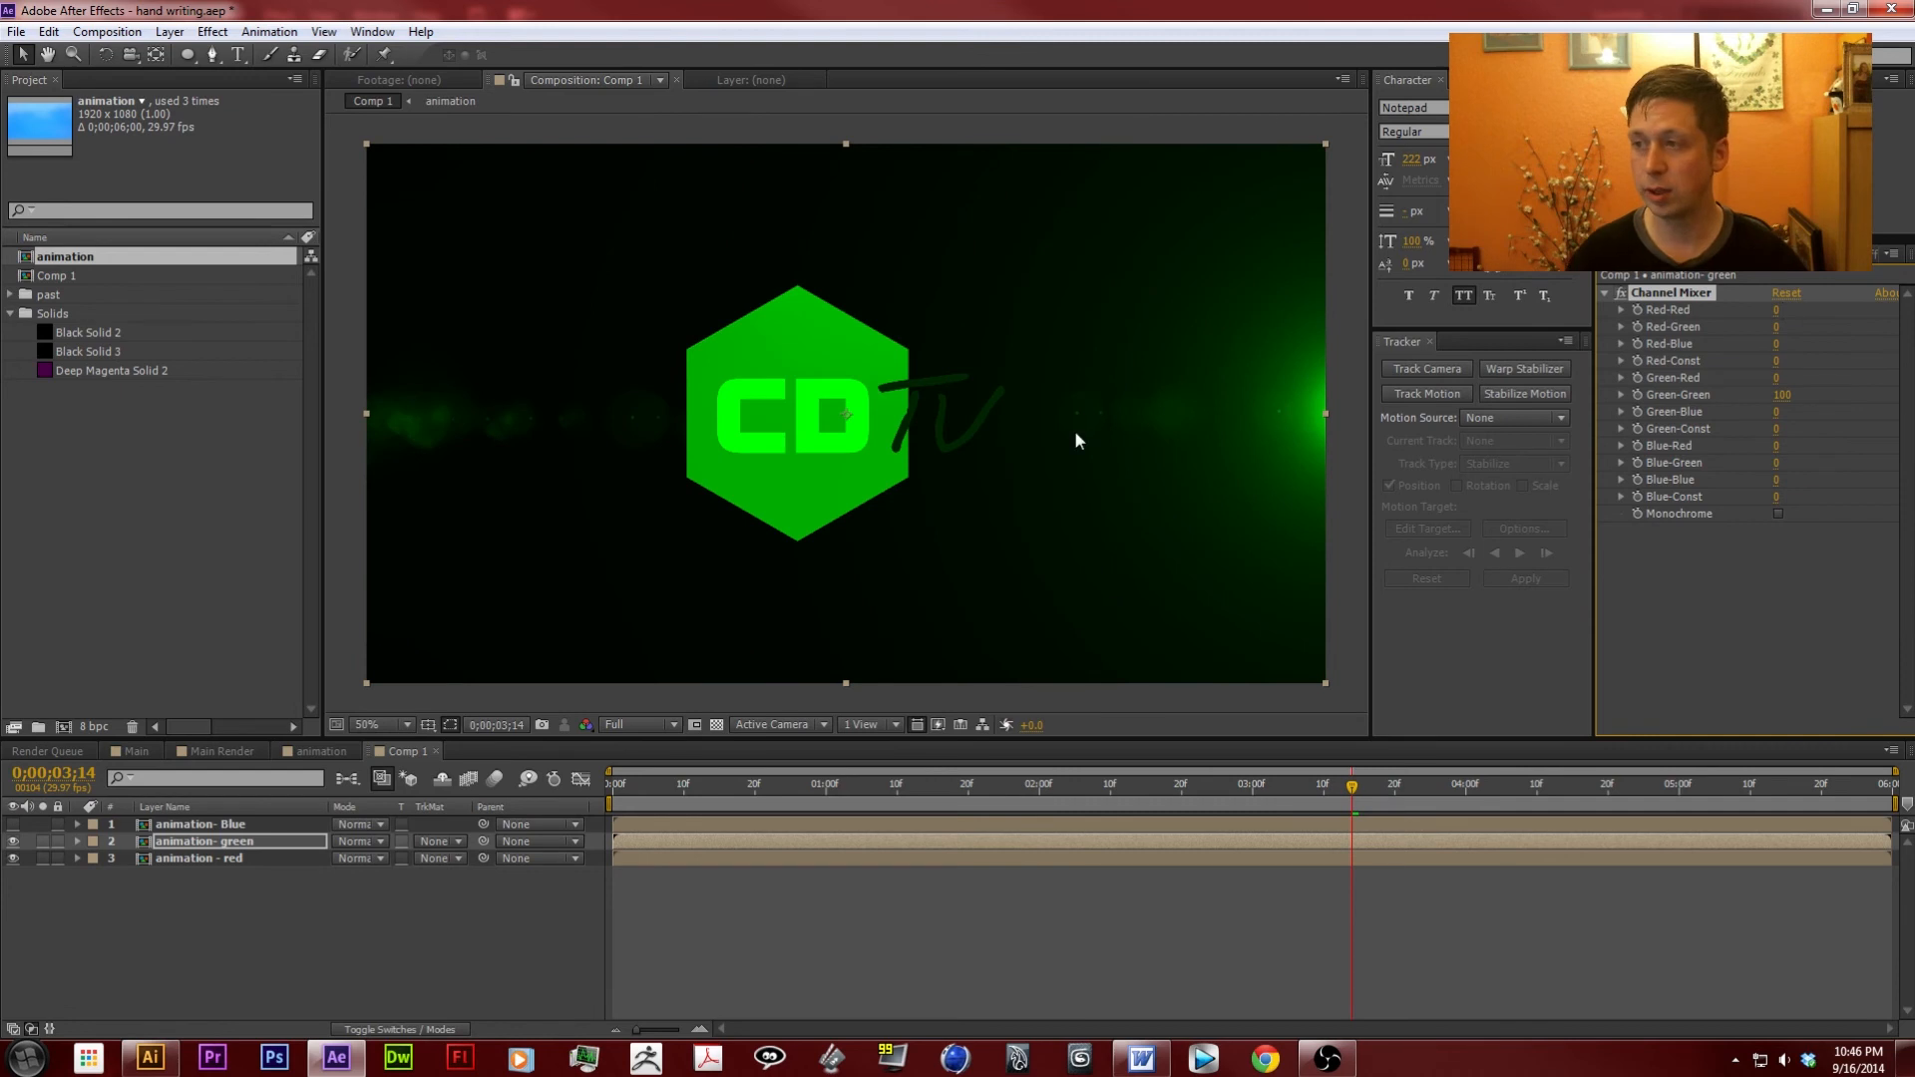
# Hide the animation- green layer and set Blue-Blue and Green-Green to 0 in the animation - red layer's Channel Mixer.
pyautogui.click(13, 841)
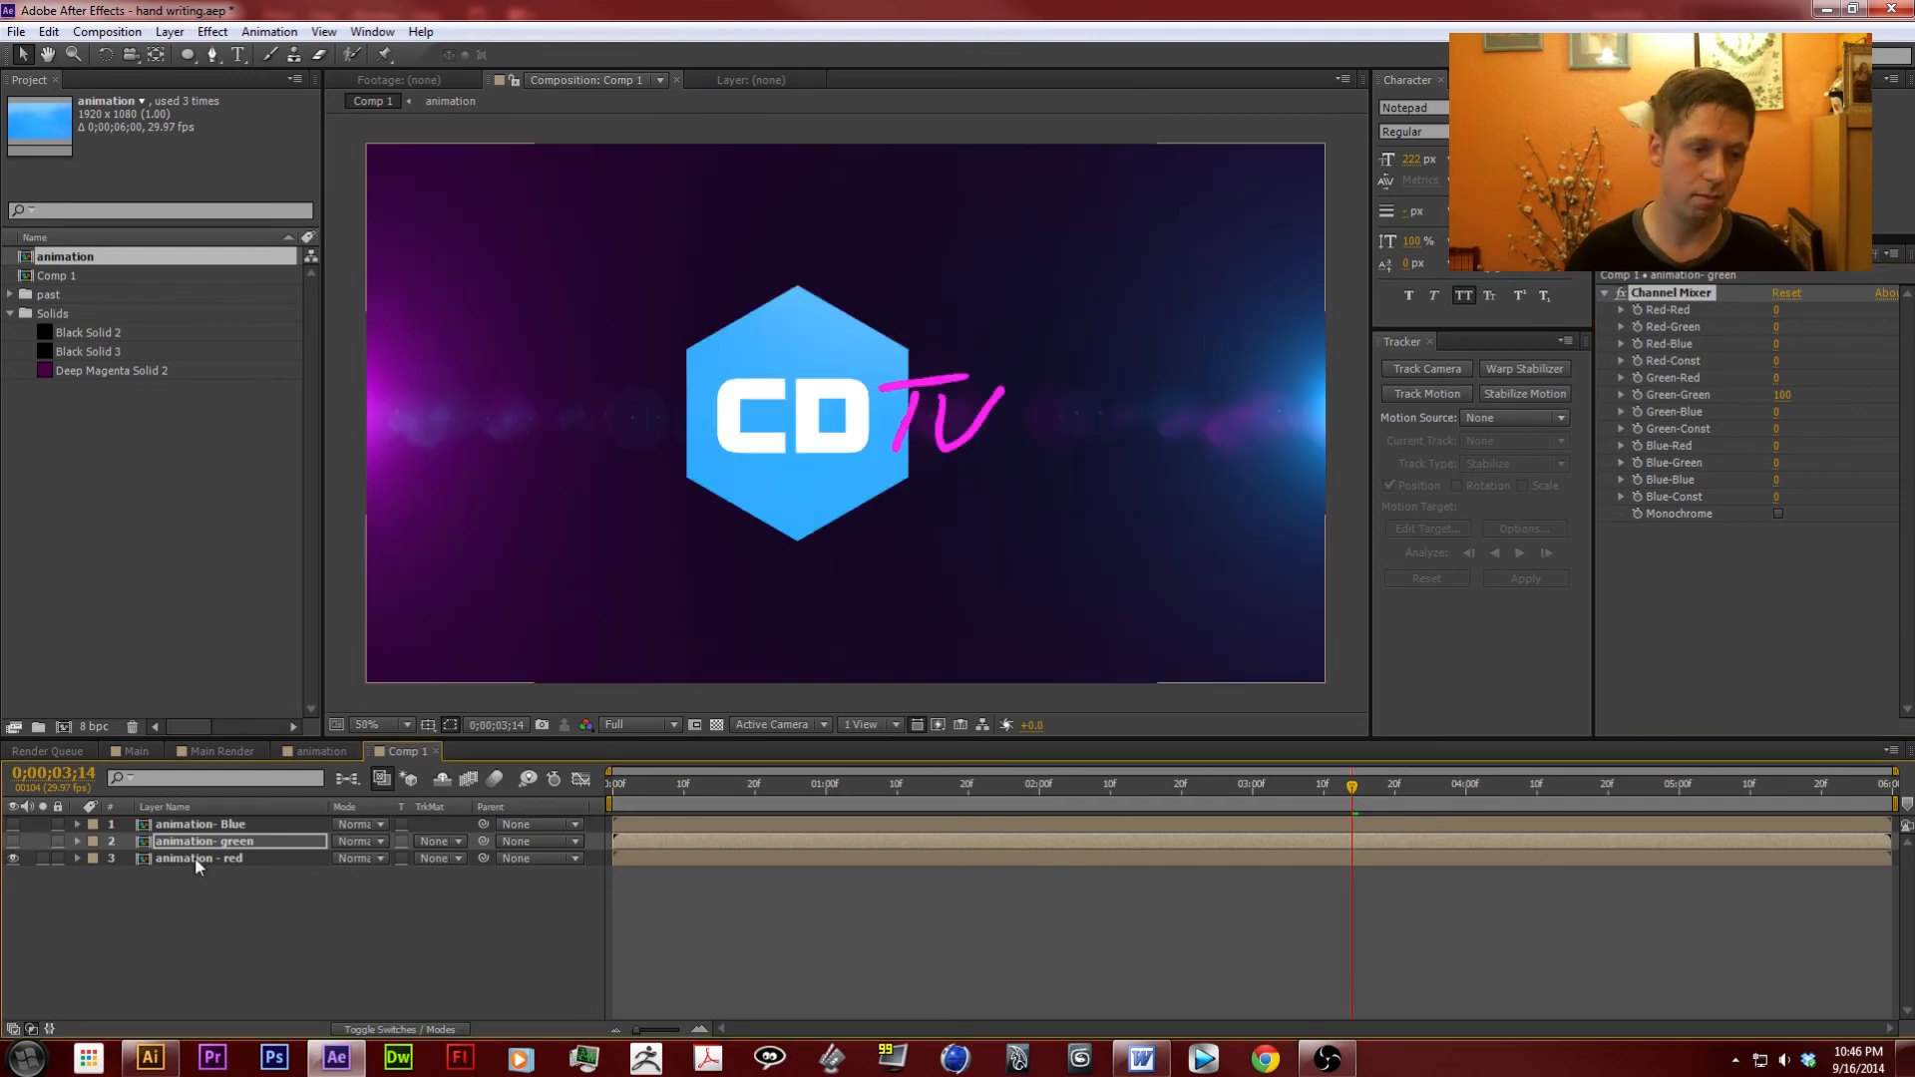
pyautogui.click(194, 858)
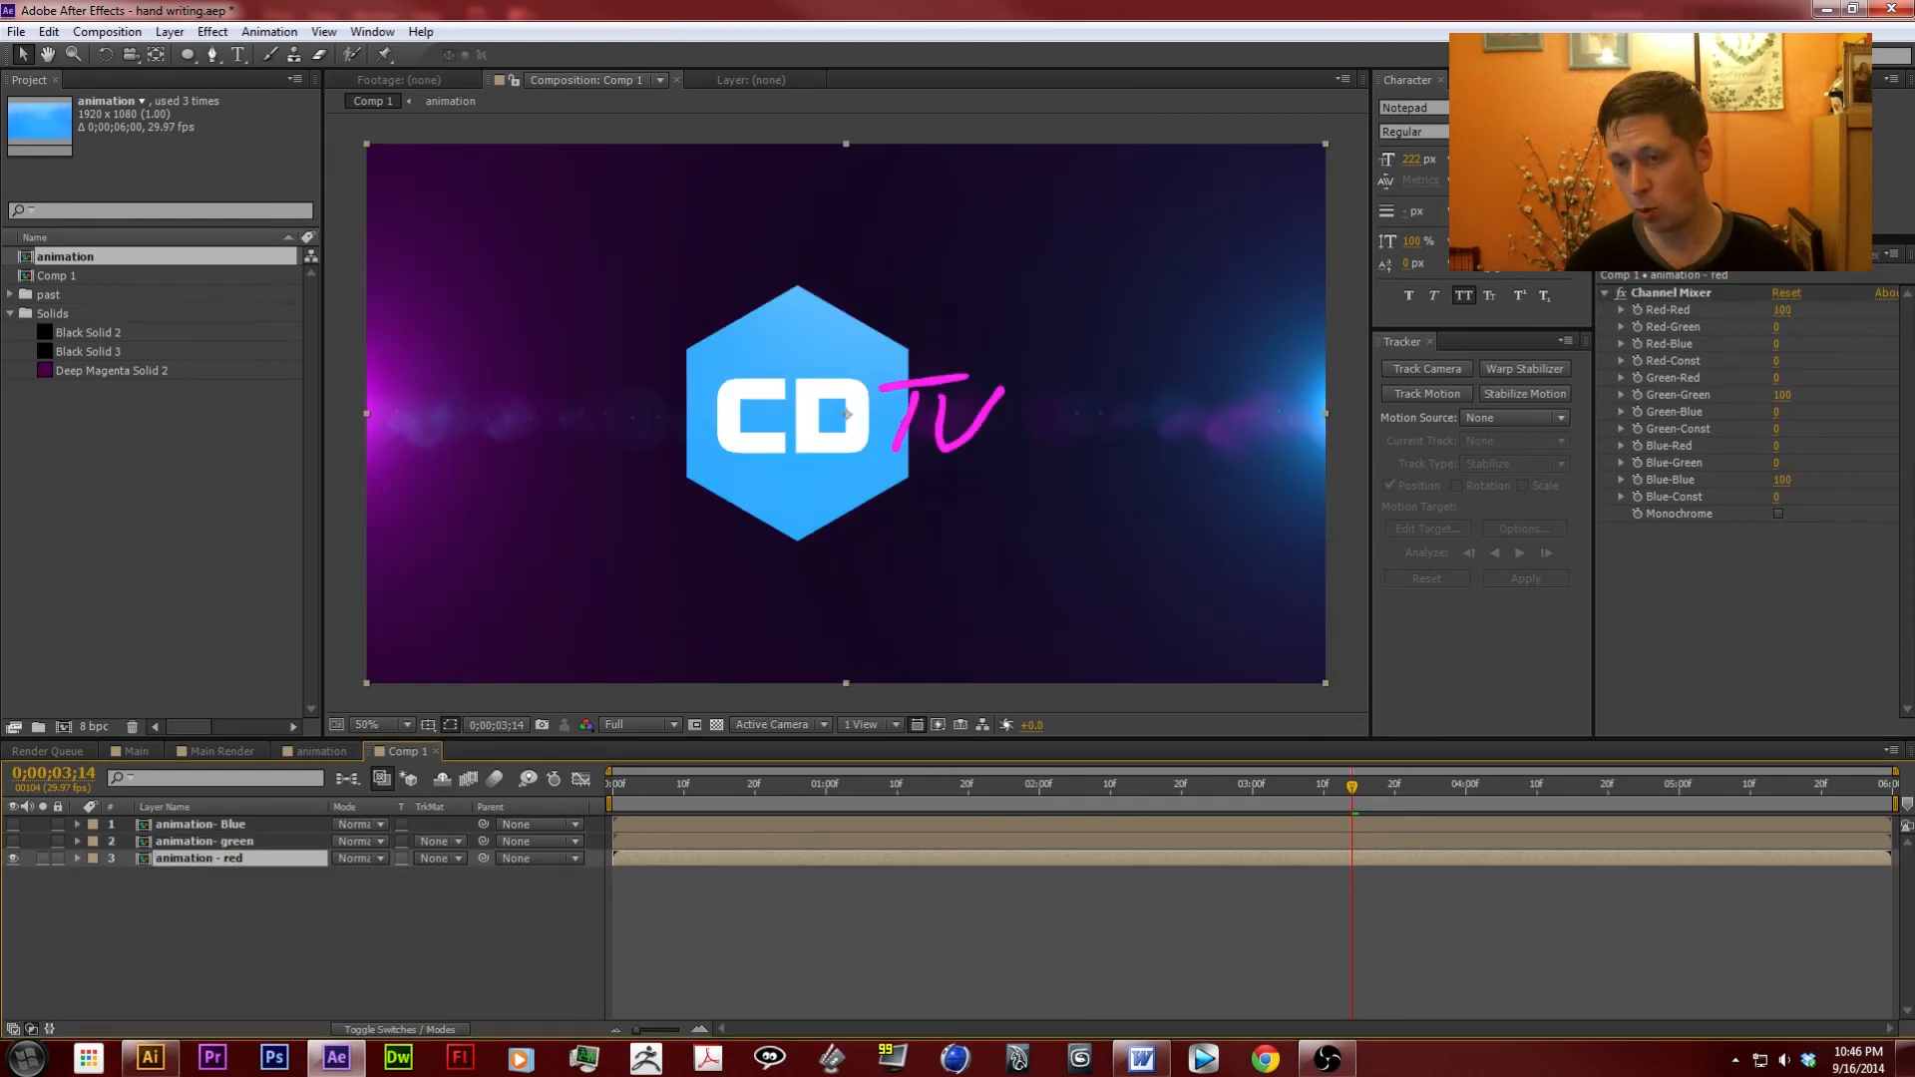
pyautogui.click(1781, 480)
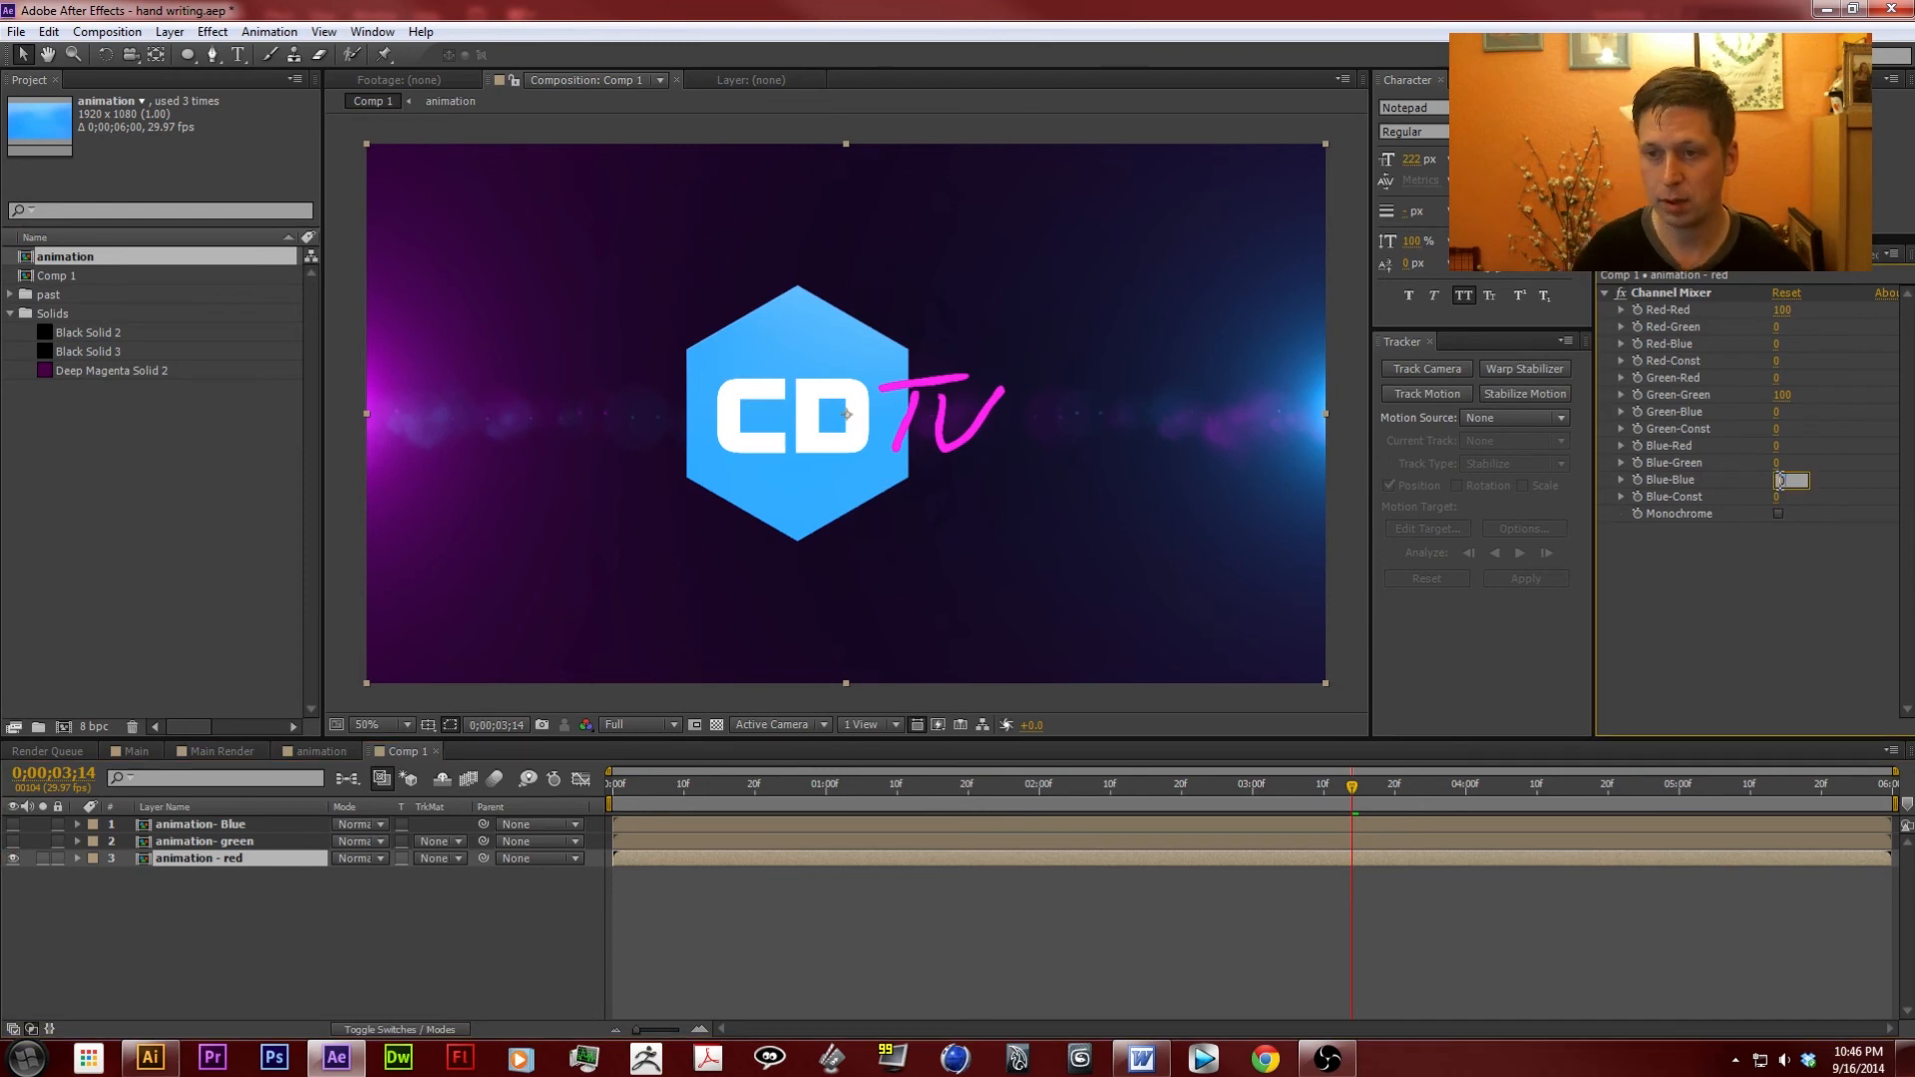
pyautogui.write('0')
pyautogui.press('Return')
pyautogui.click(1782, 395)
pyautogui.write('0')
pyautogui.press('Return')
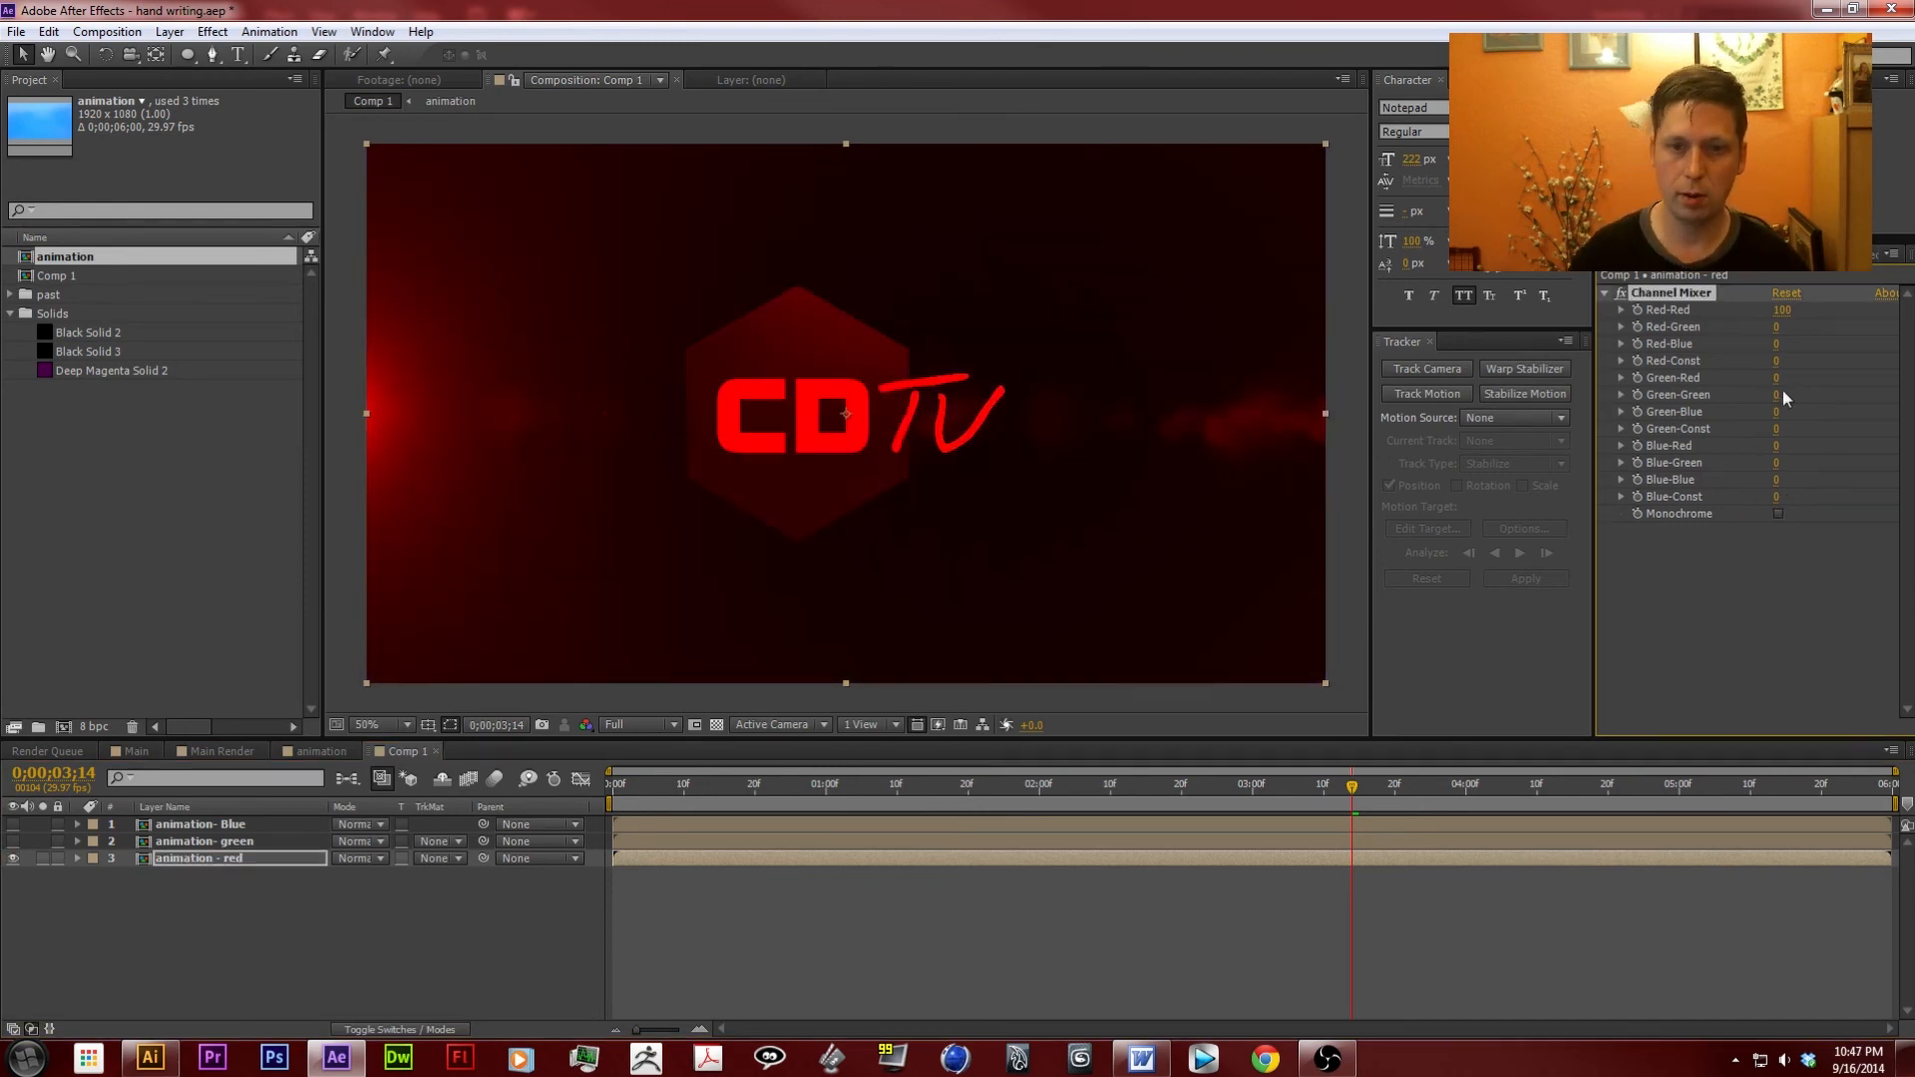
# Show the animation- green and animation- Blue layers again and set the green layer's blending mode to Add.
pyautogui.click(13, 841)
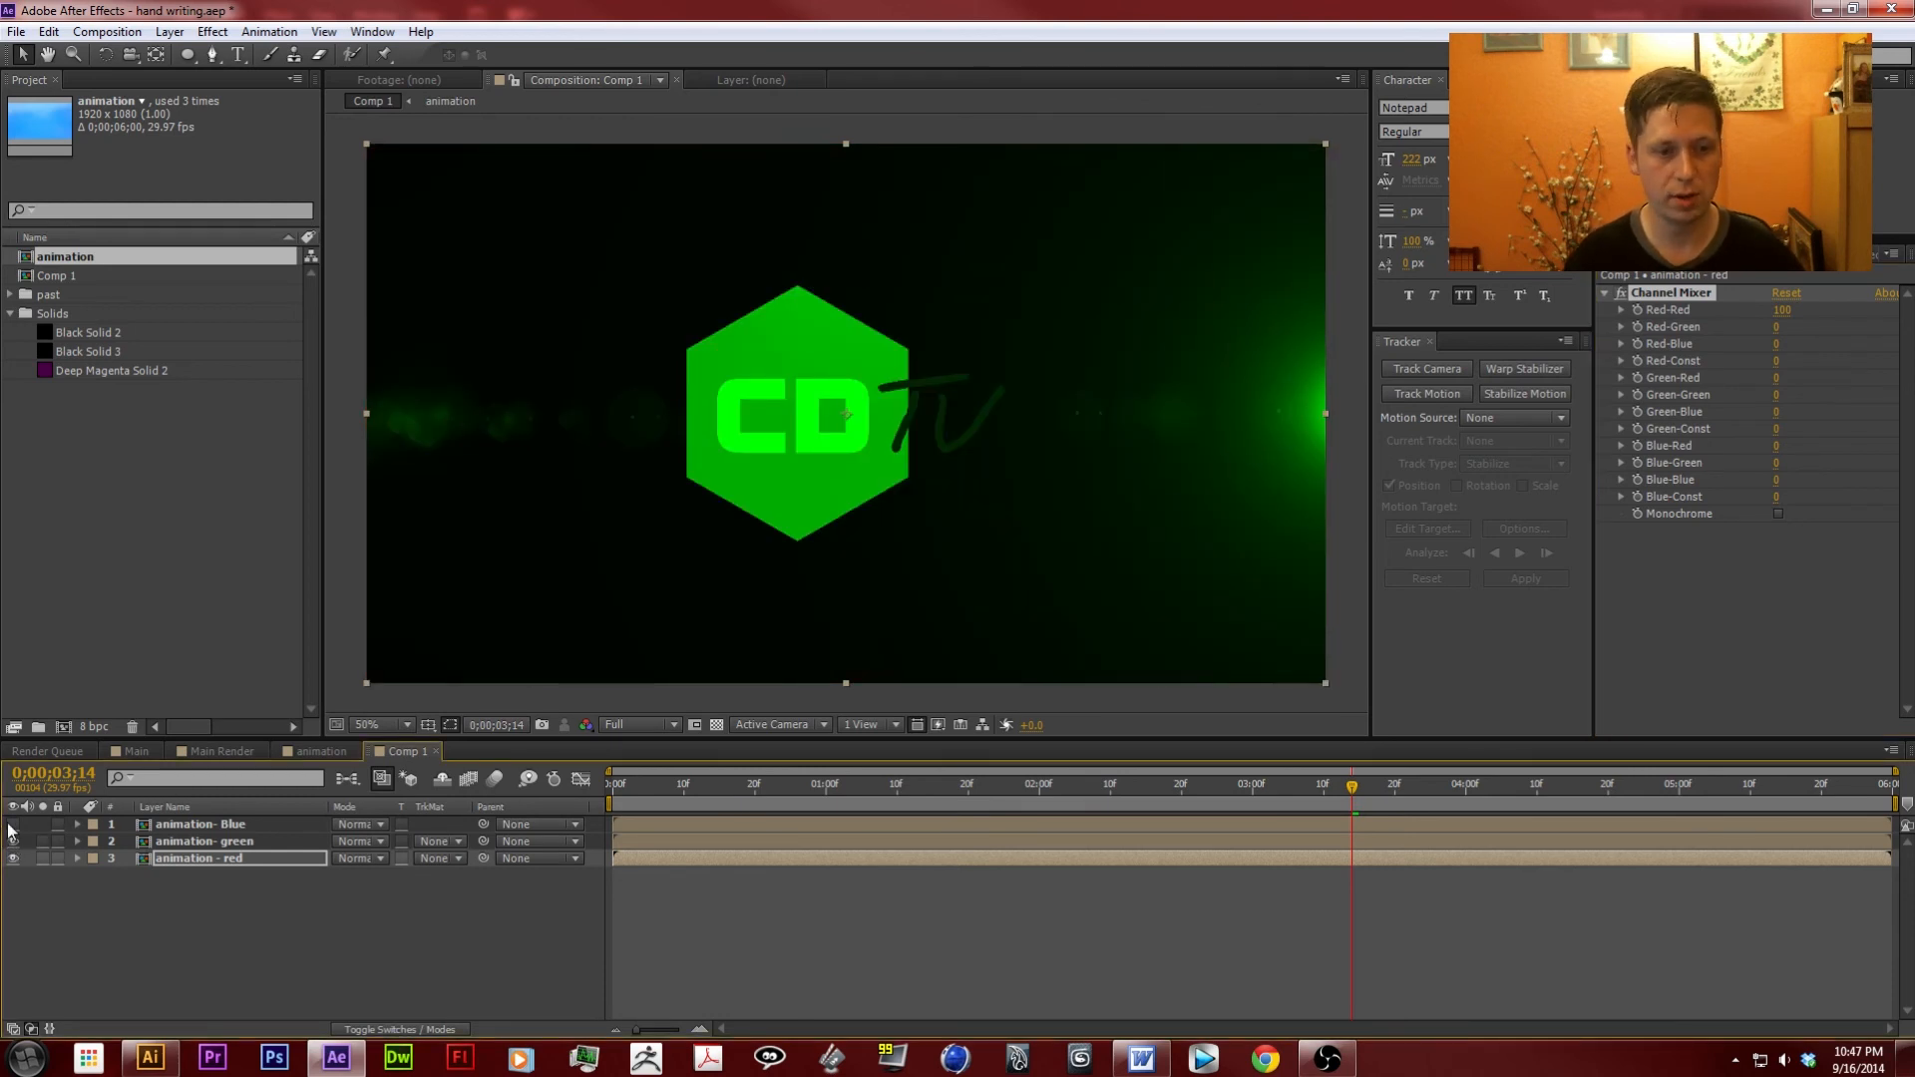
pyautogui.click(13, 823)
pyautogui.click(210, 841)
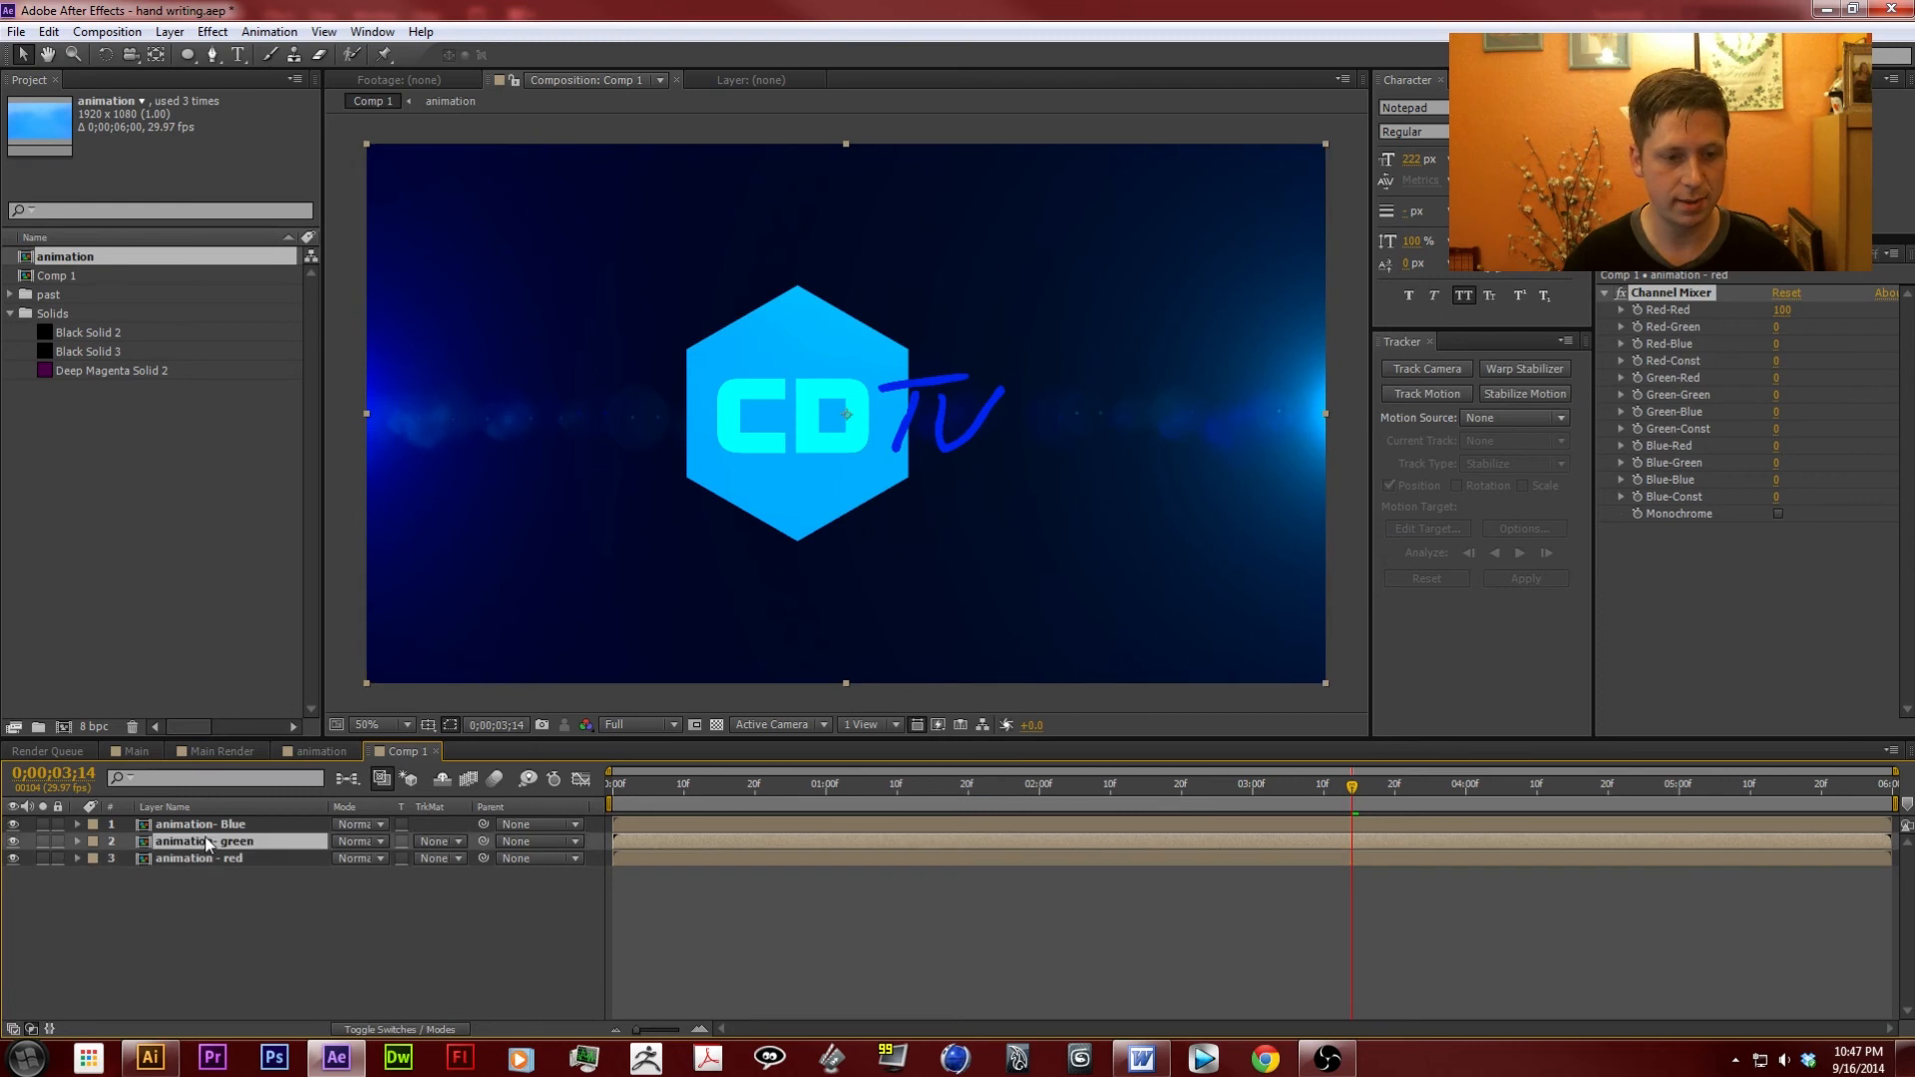
pyautogui.click(345, 842)
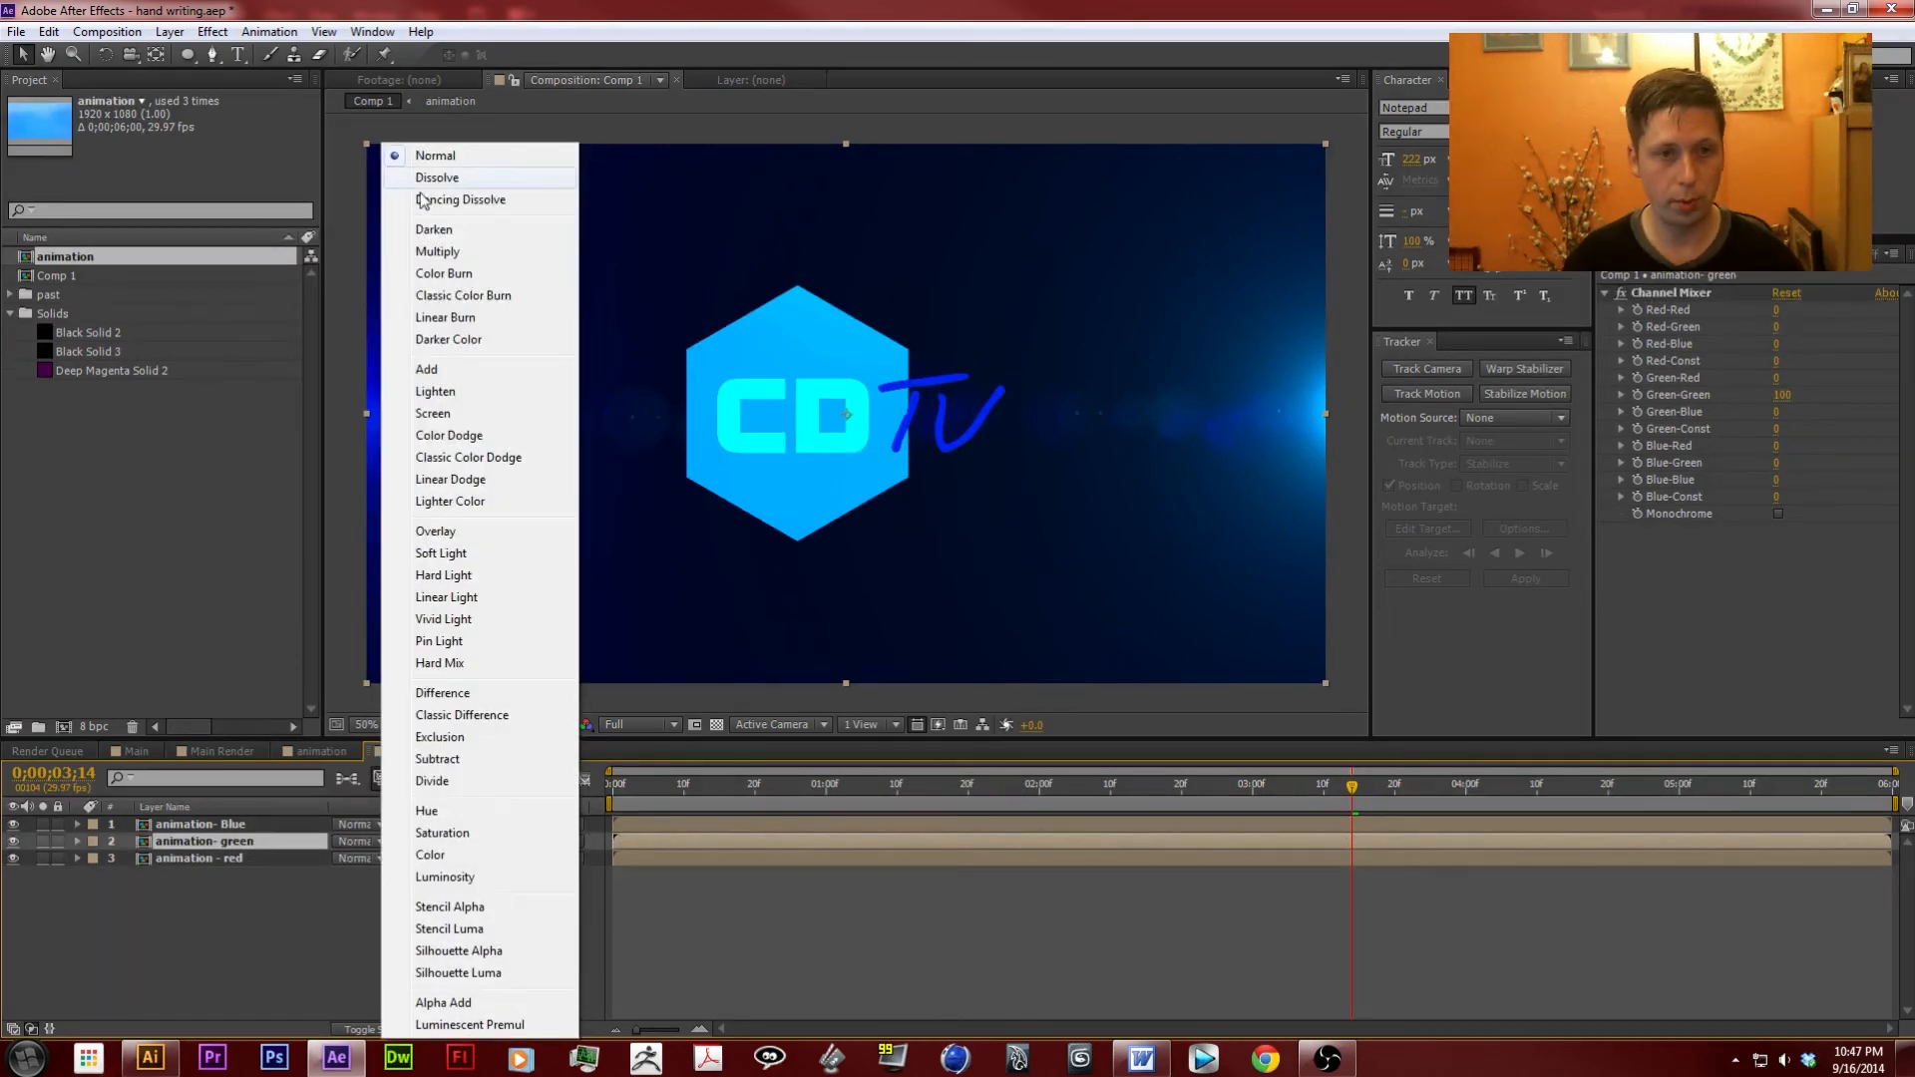
pyautogui.click(457, 370)
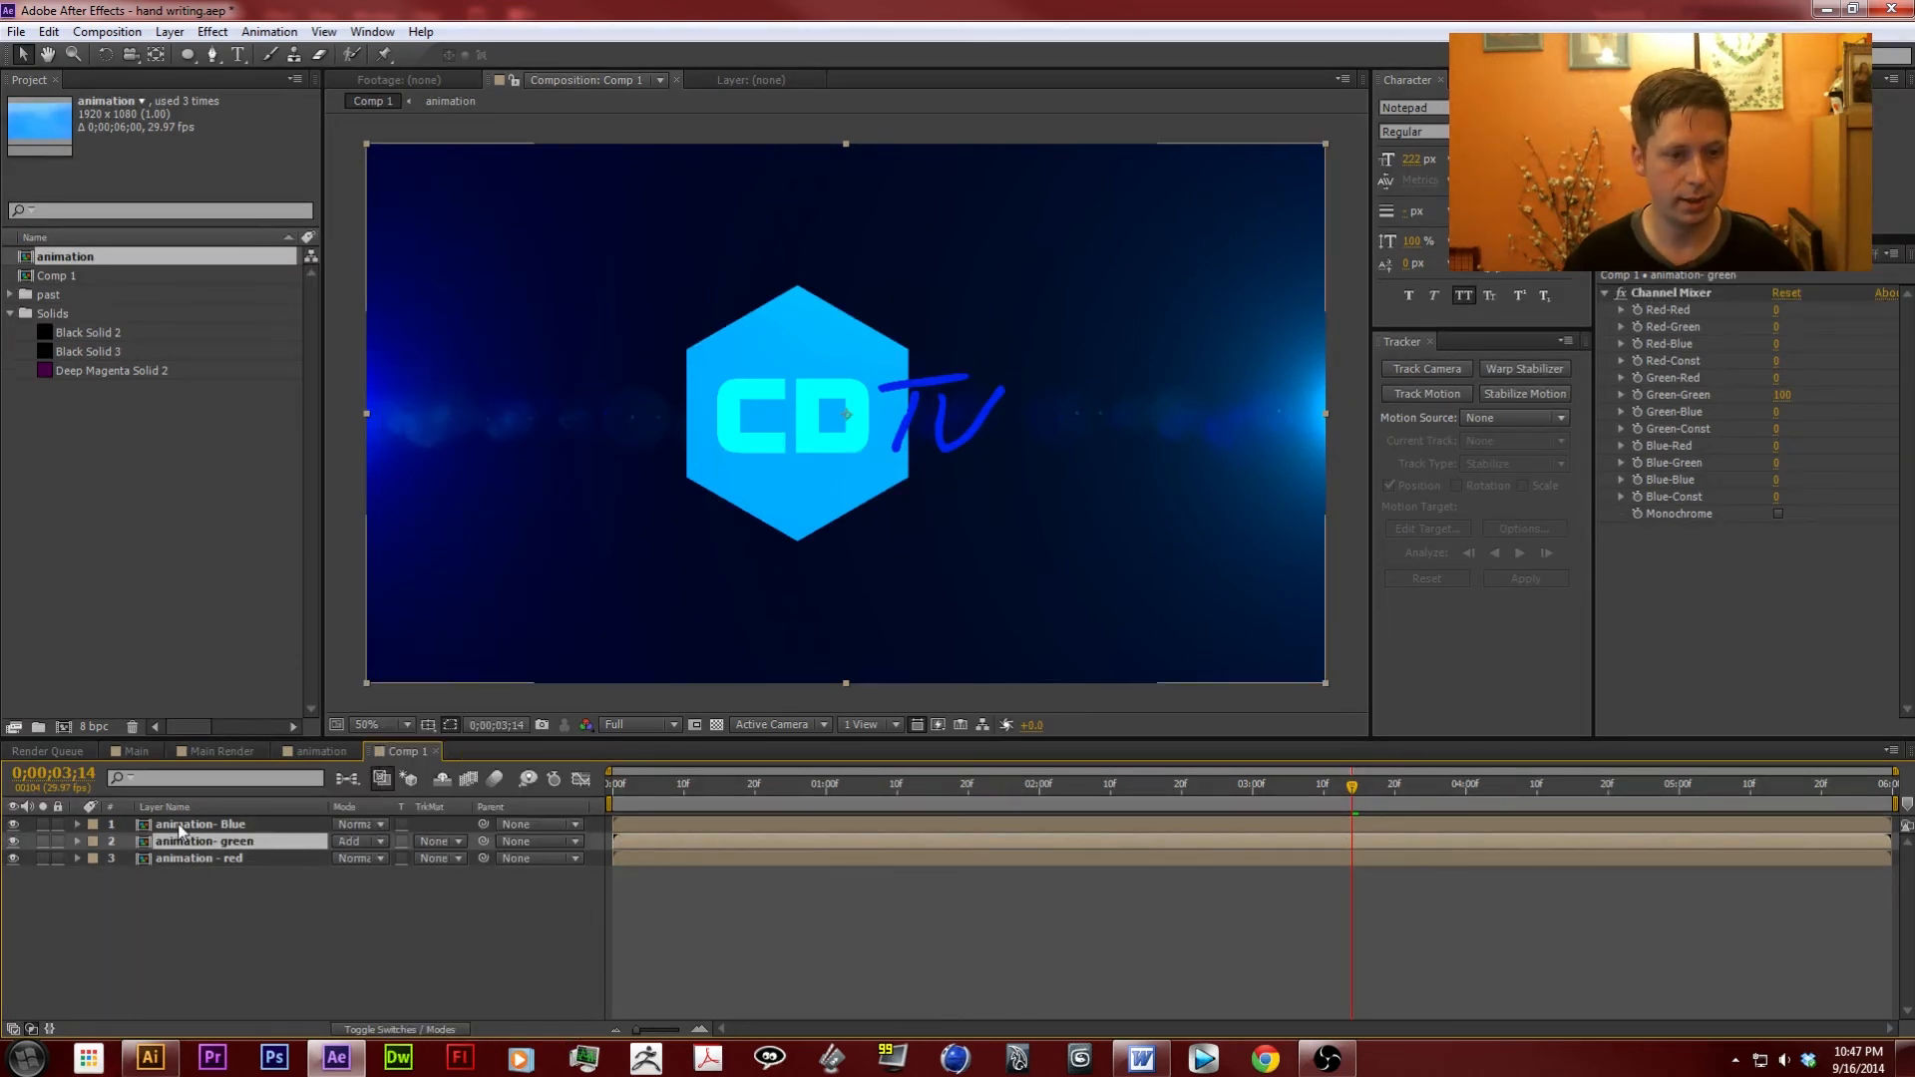
# Set the animation- Blue layer's blending mode to Add and move the layer below animation- green.
pyautogui.click(181, 826)
pyautogui.click(356, 823)
pyautogui.click(427, 369)
pyautogui.hotkey('ctrl', '[')
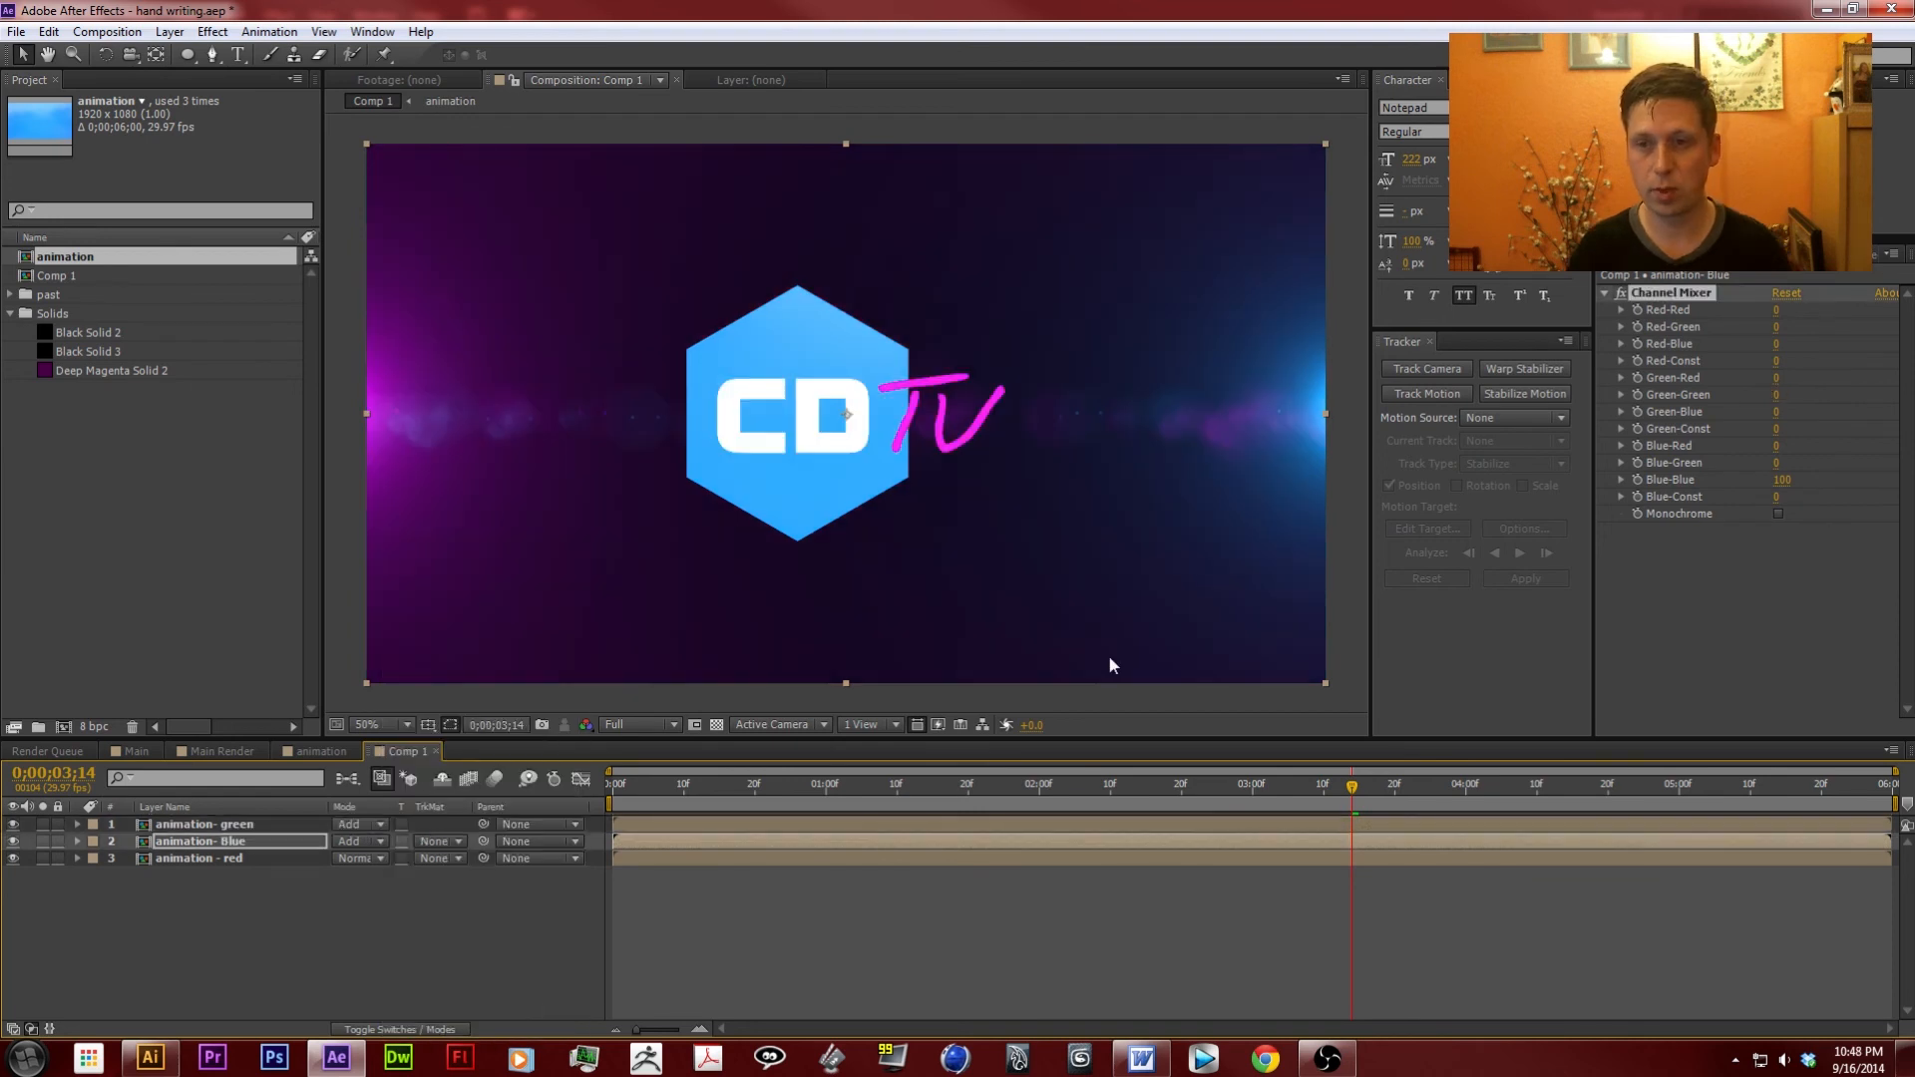
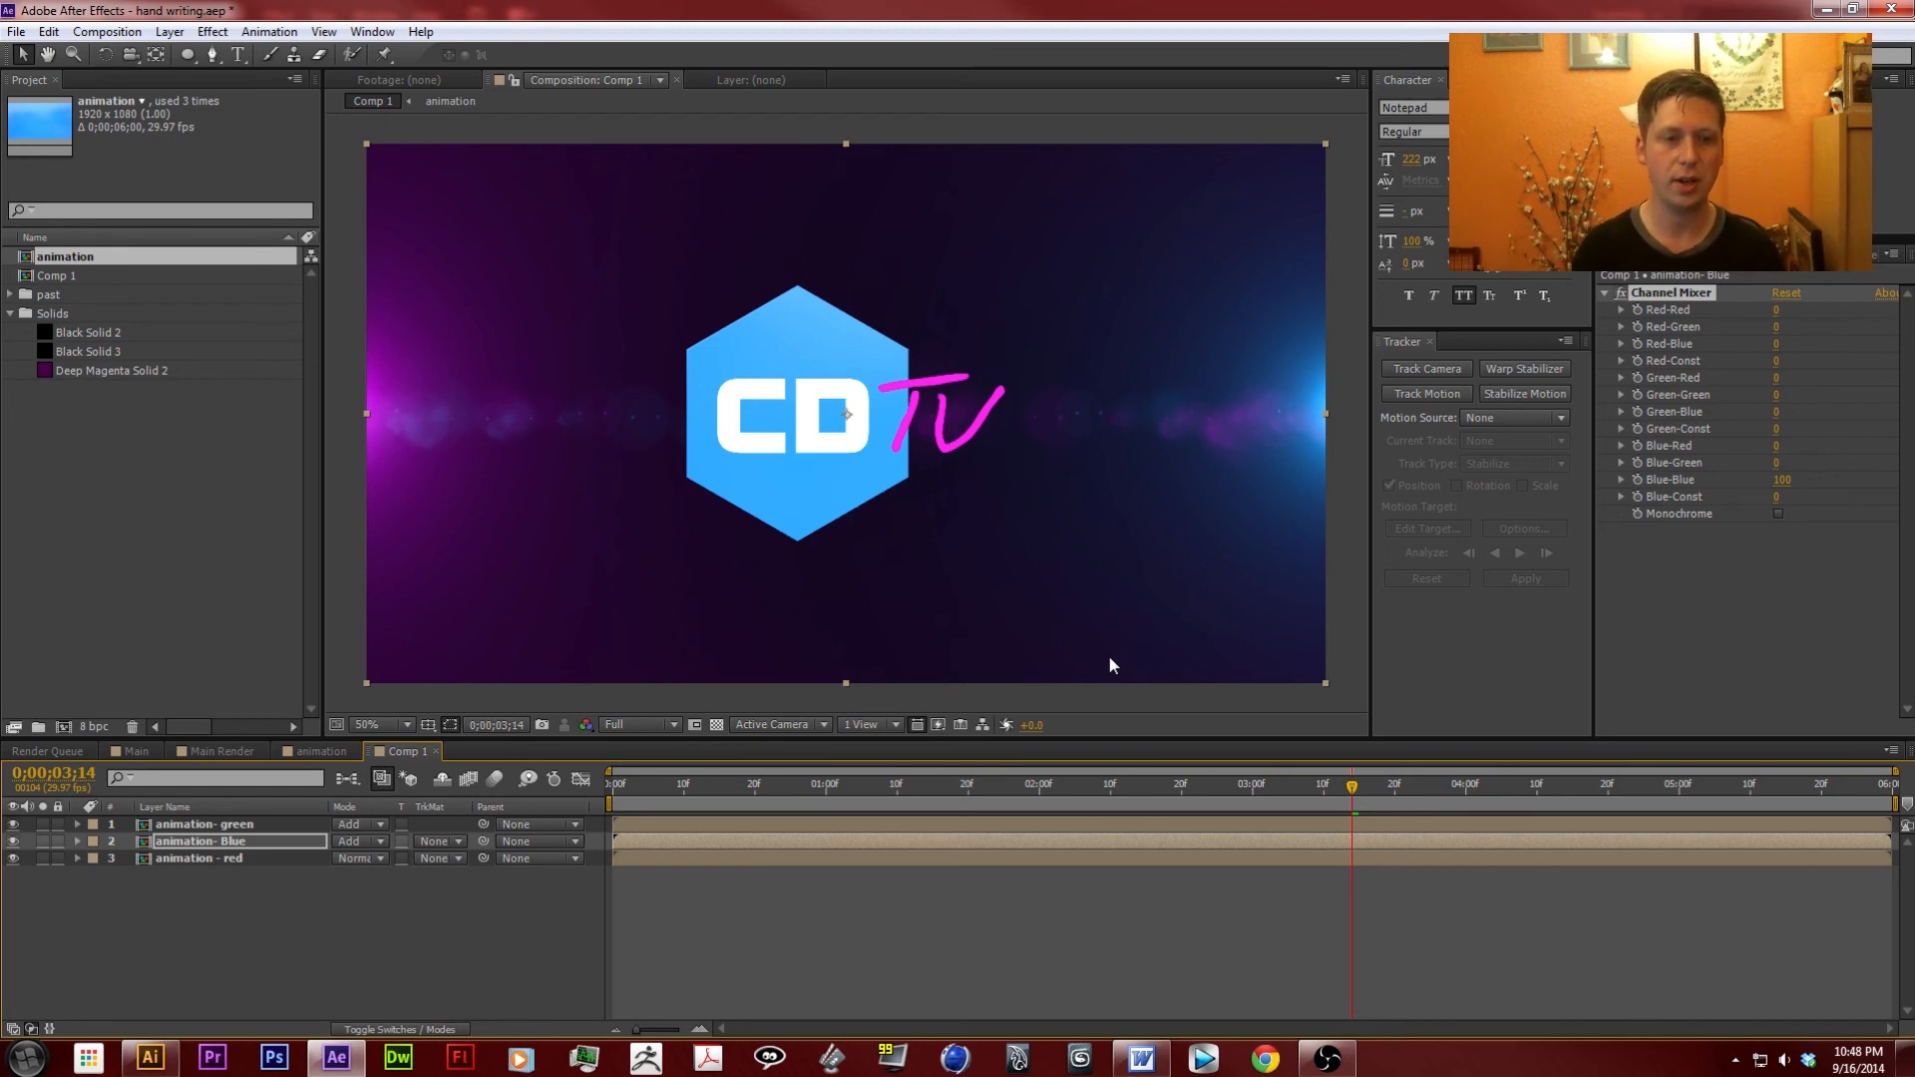
# Nudge the animation- green layer slightly right and the animation- Blue layer slightly left to create a colour-fringe offset.
pyautogui.click(222, 826)
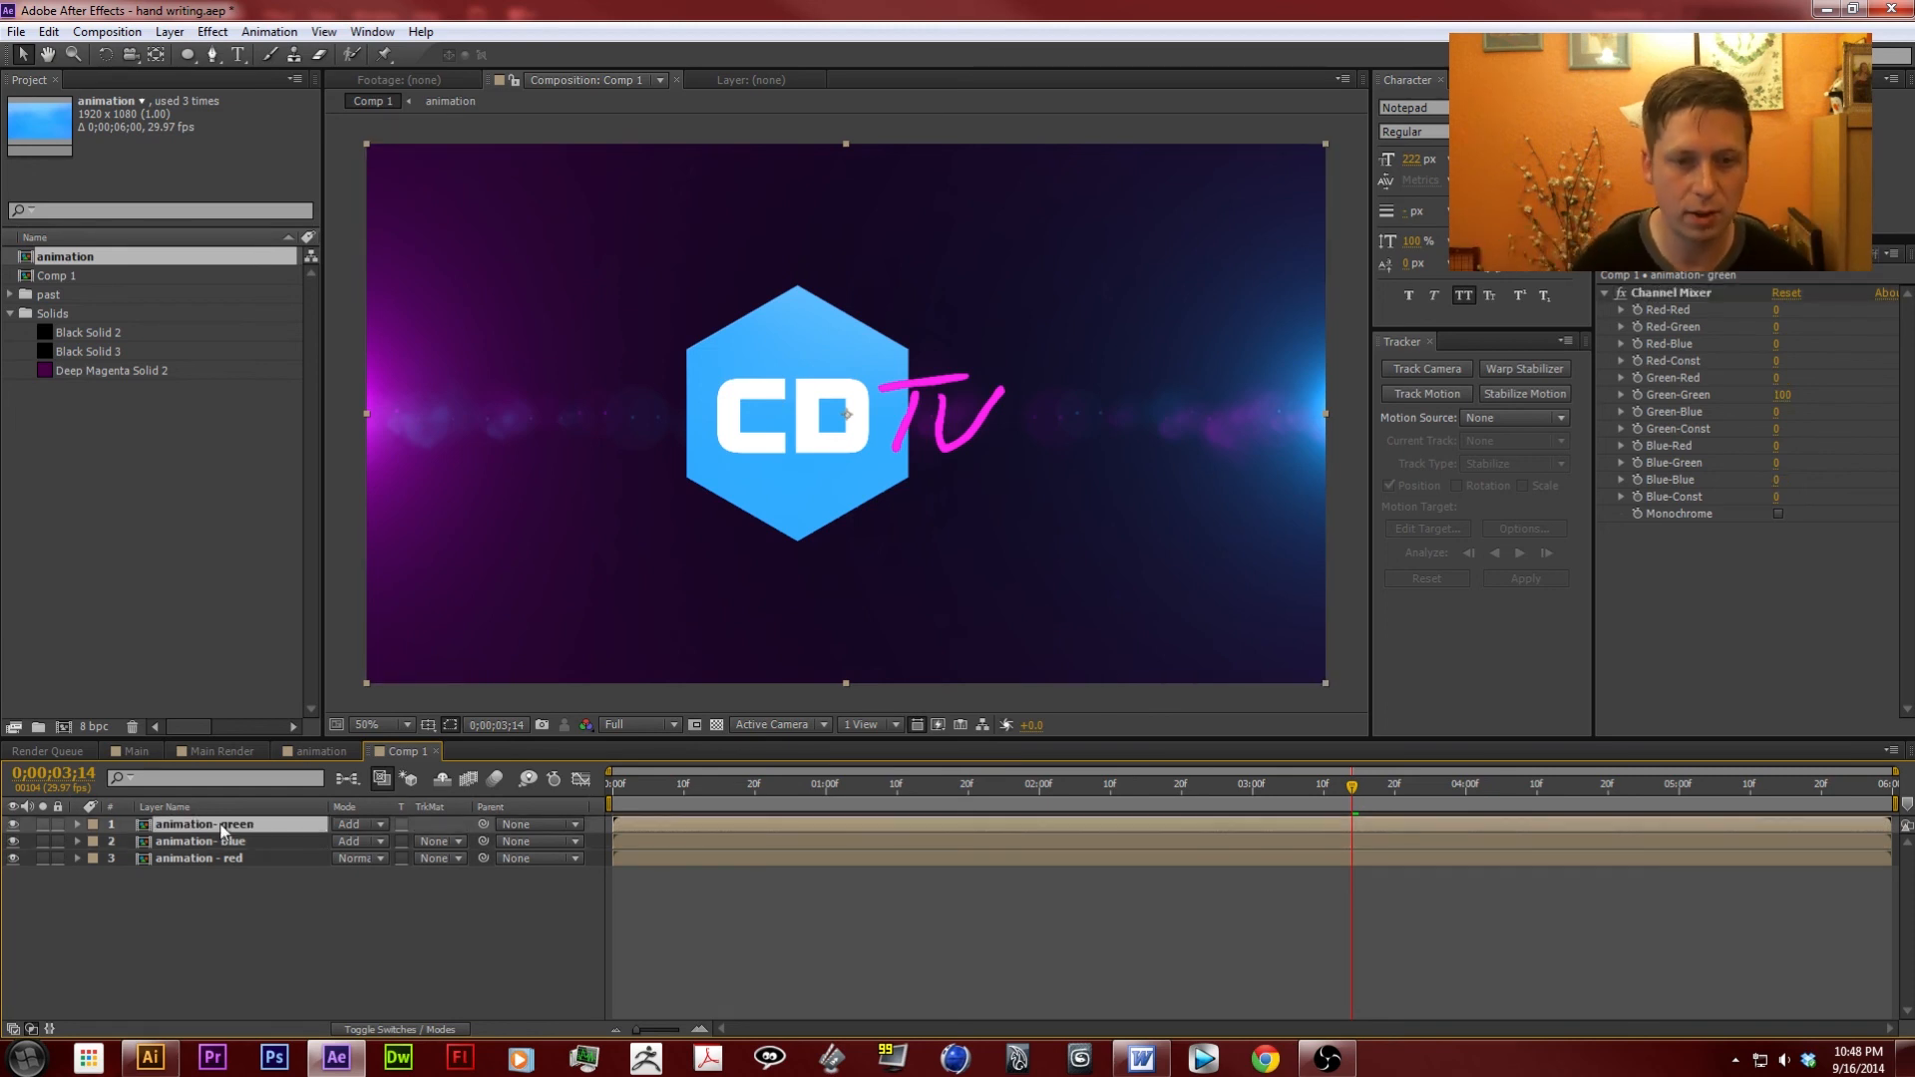
pyautogui.press('Return')
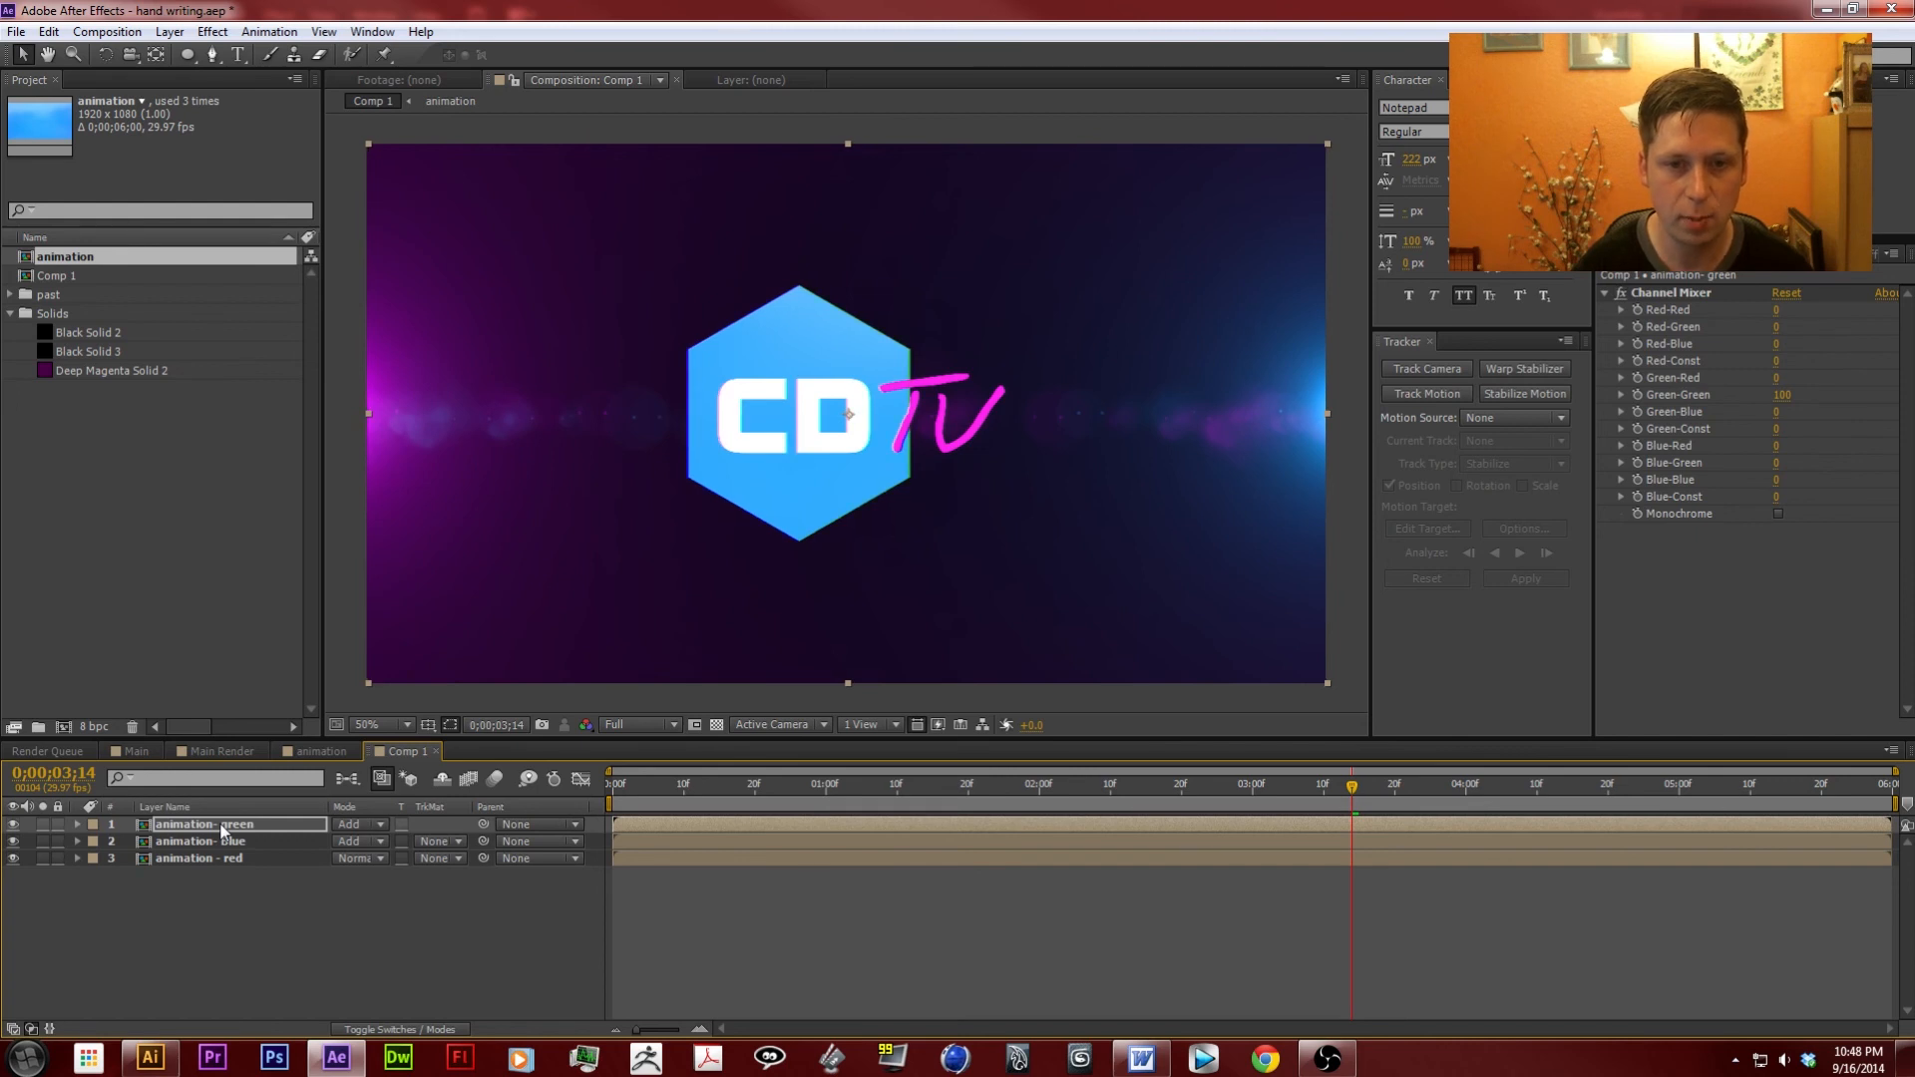
pyautogui.click(196, 844)
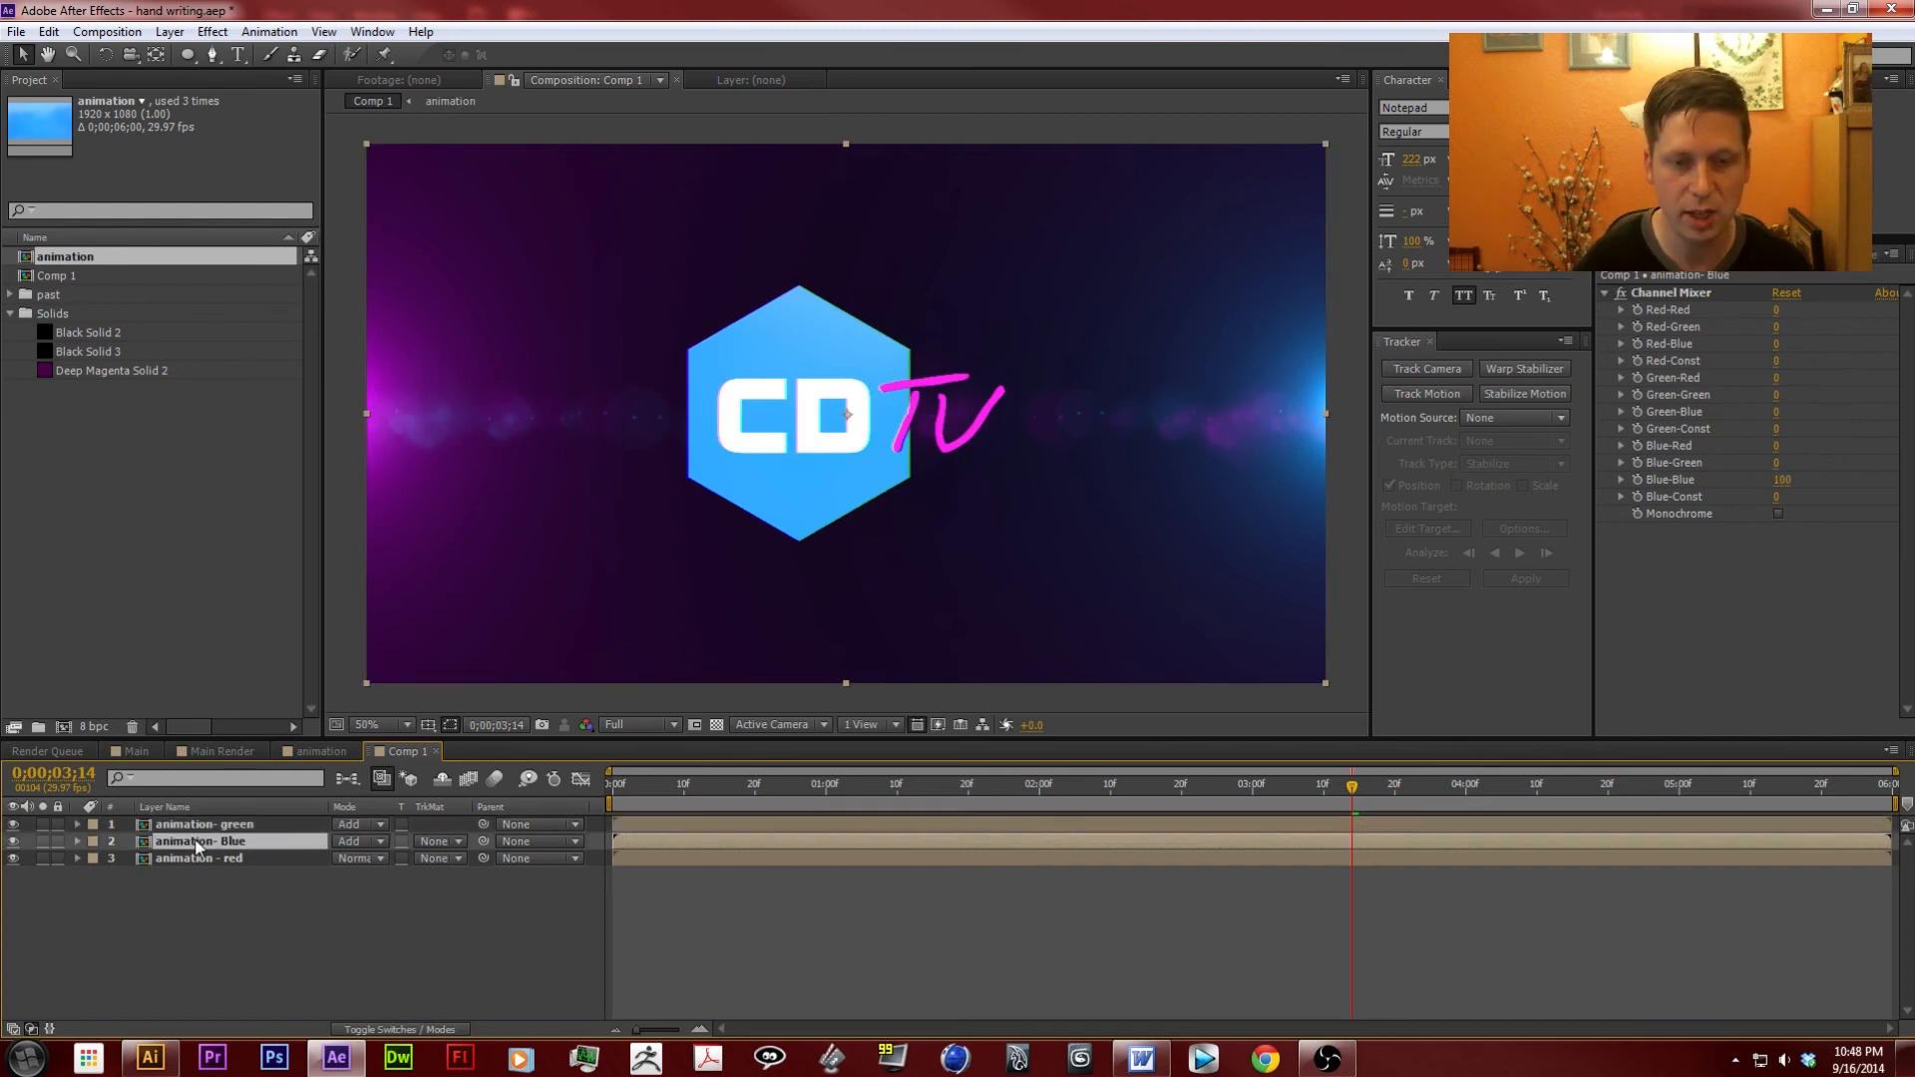
pyautogui.press('Return')
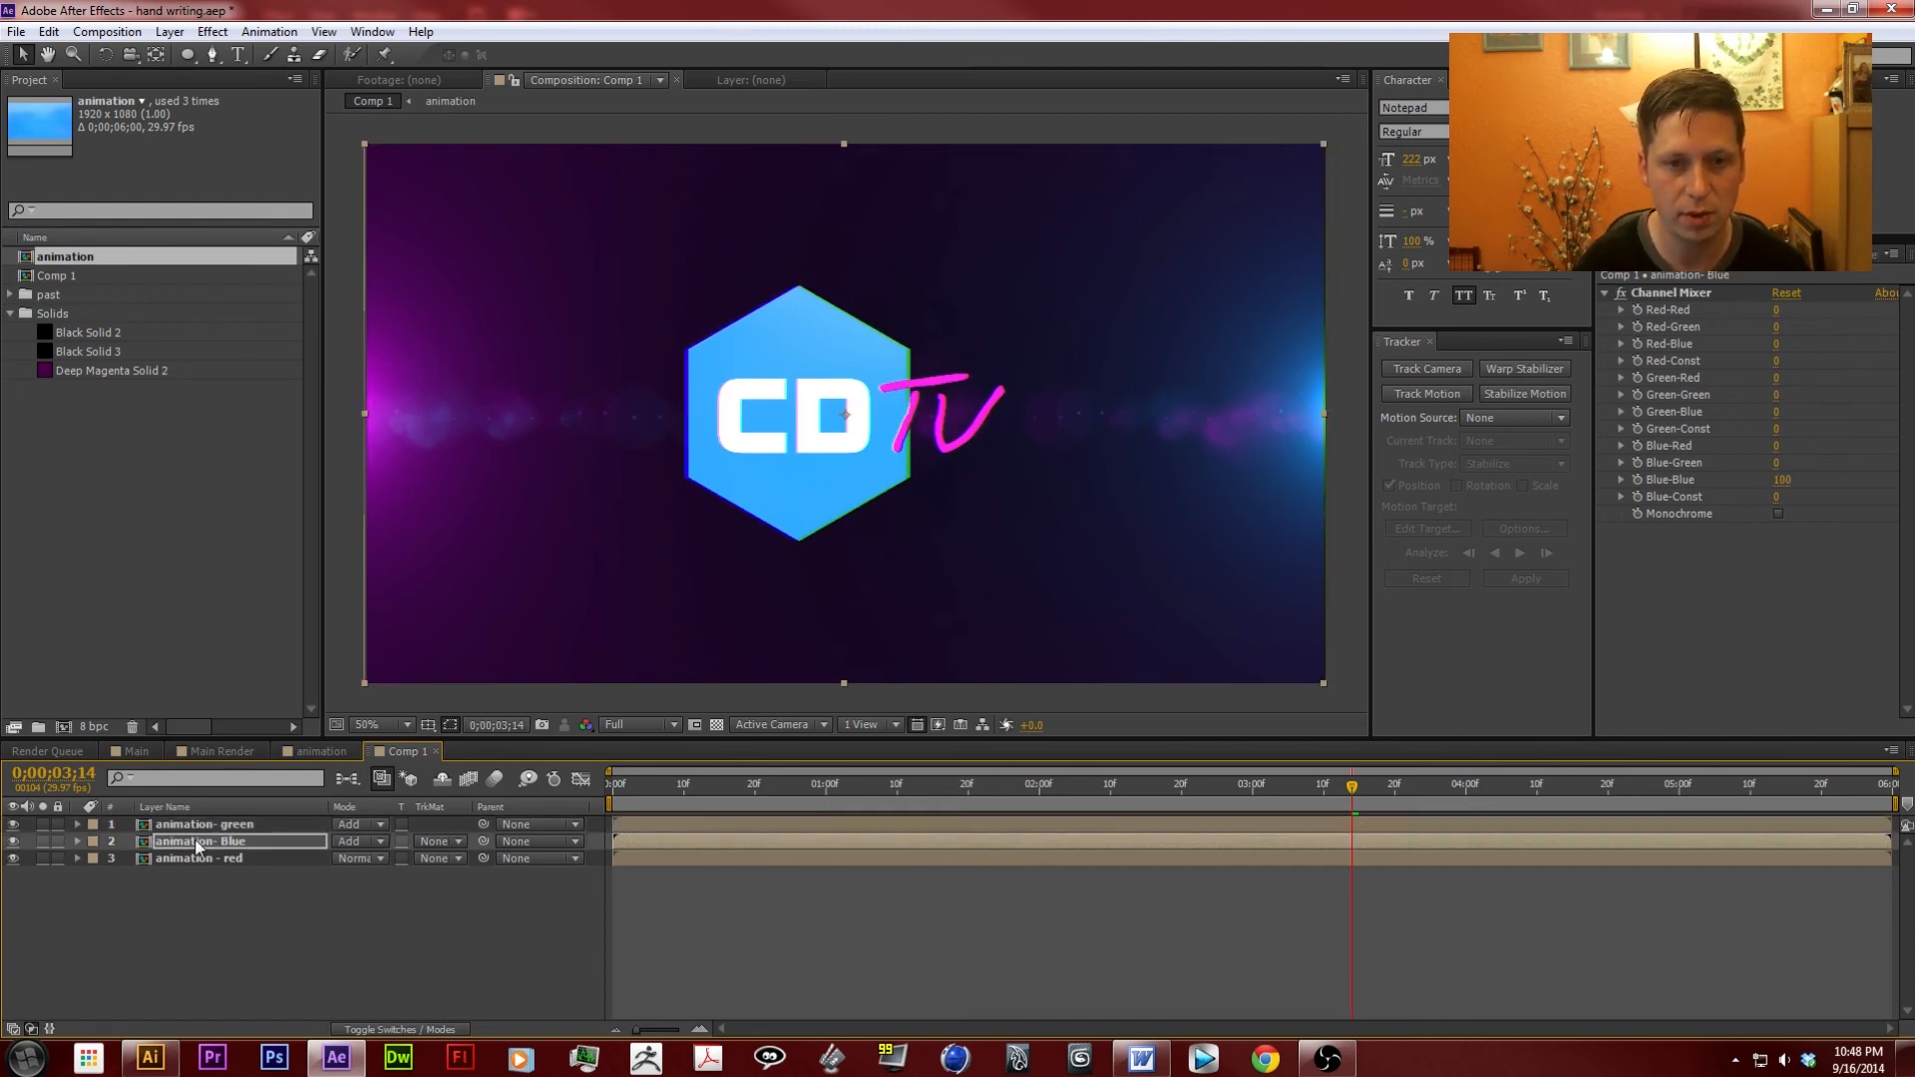
pyautogui.click(714, 992)
pyautogui.moveTo(735, 786); pyautogui.dragTo(1897, 824)
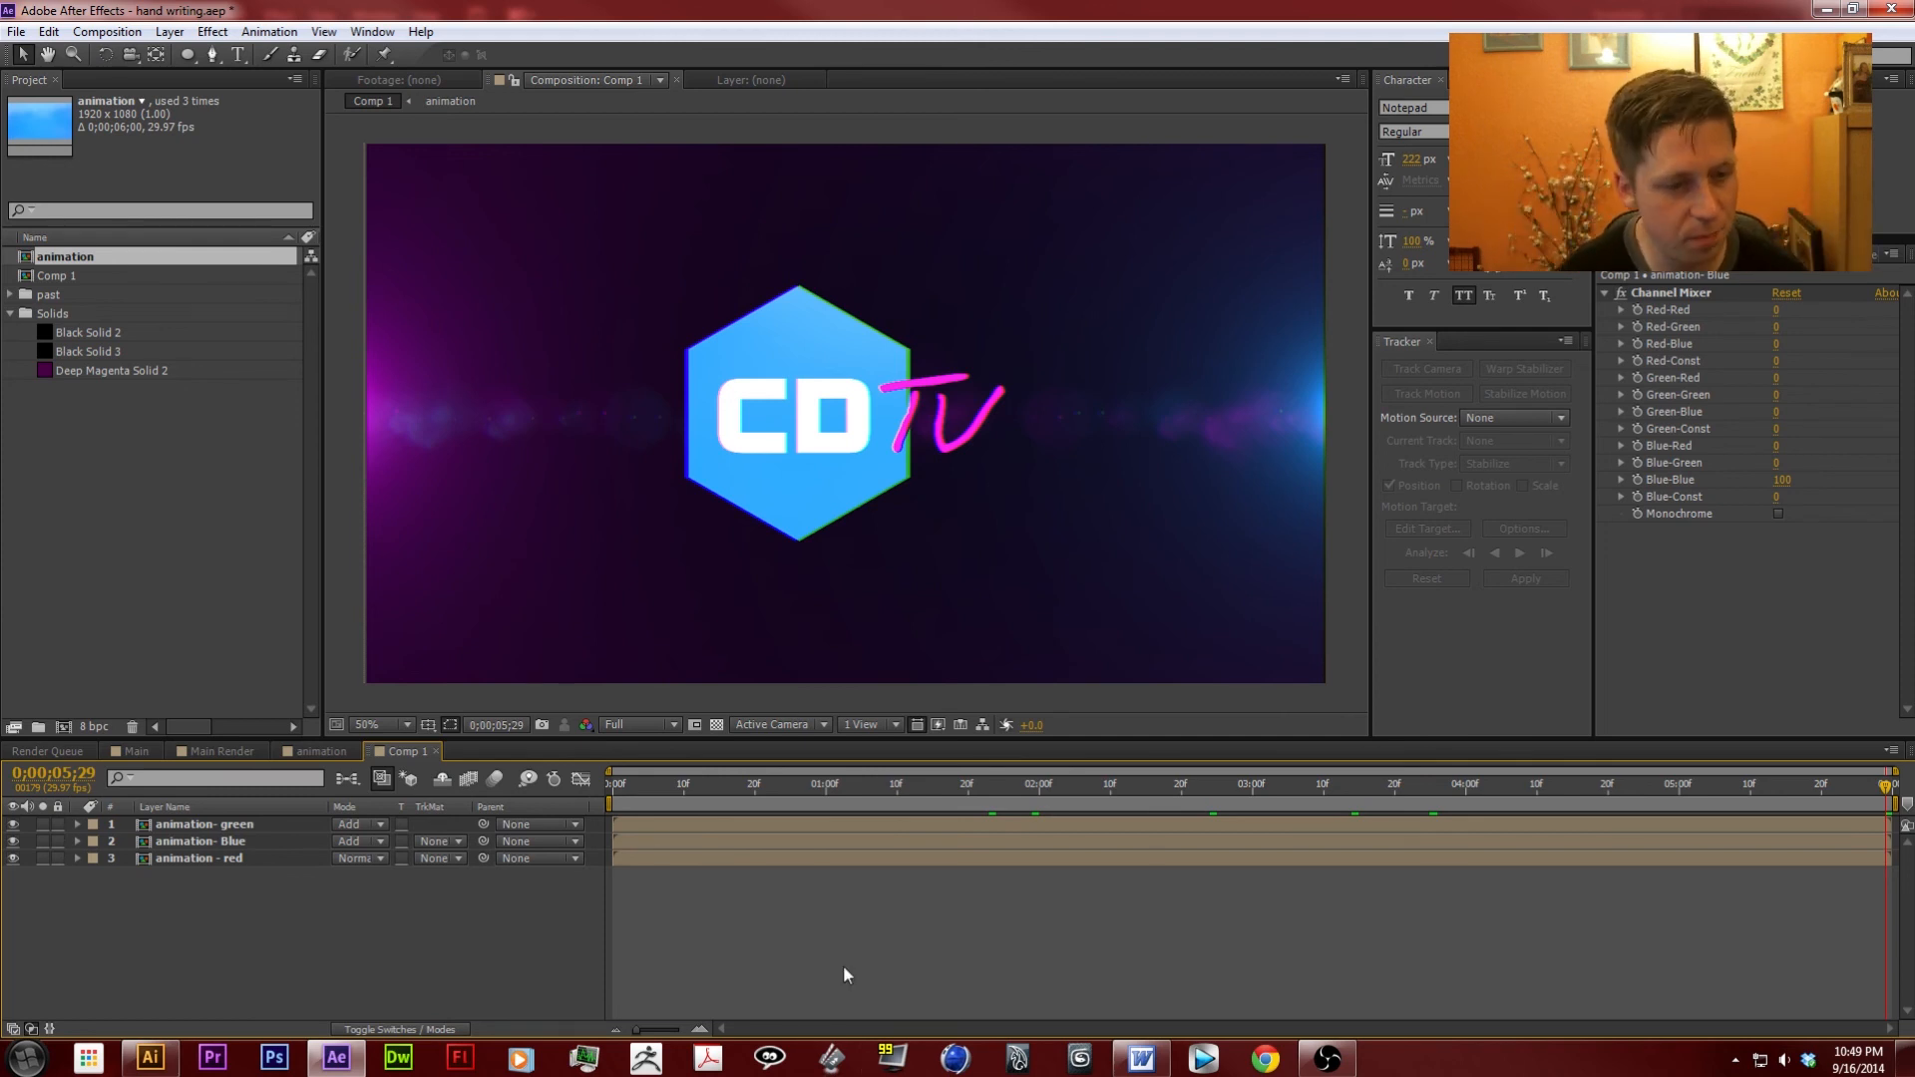
# Try to add a 35mm two-node camera to Comp 1.
pyautogui.click(110, 32)
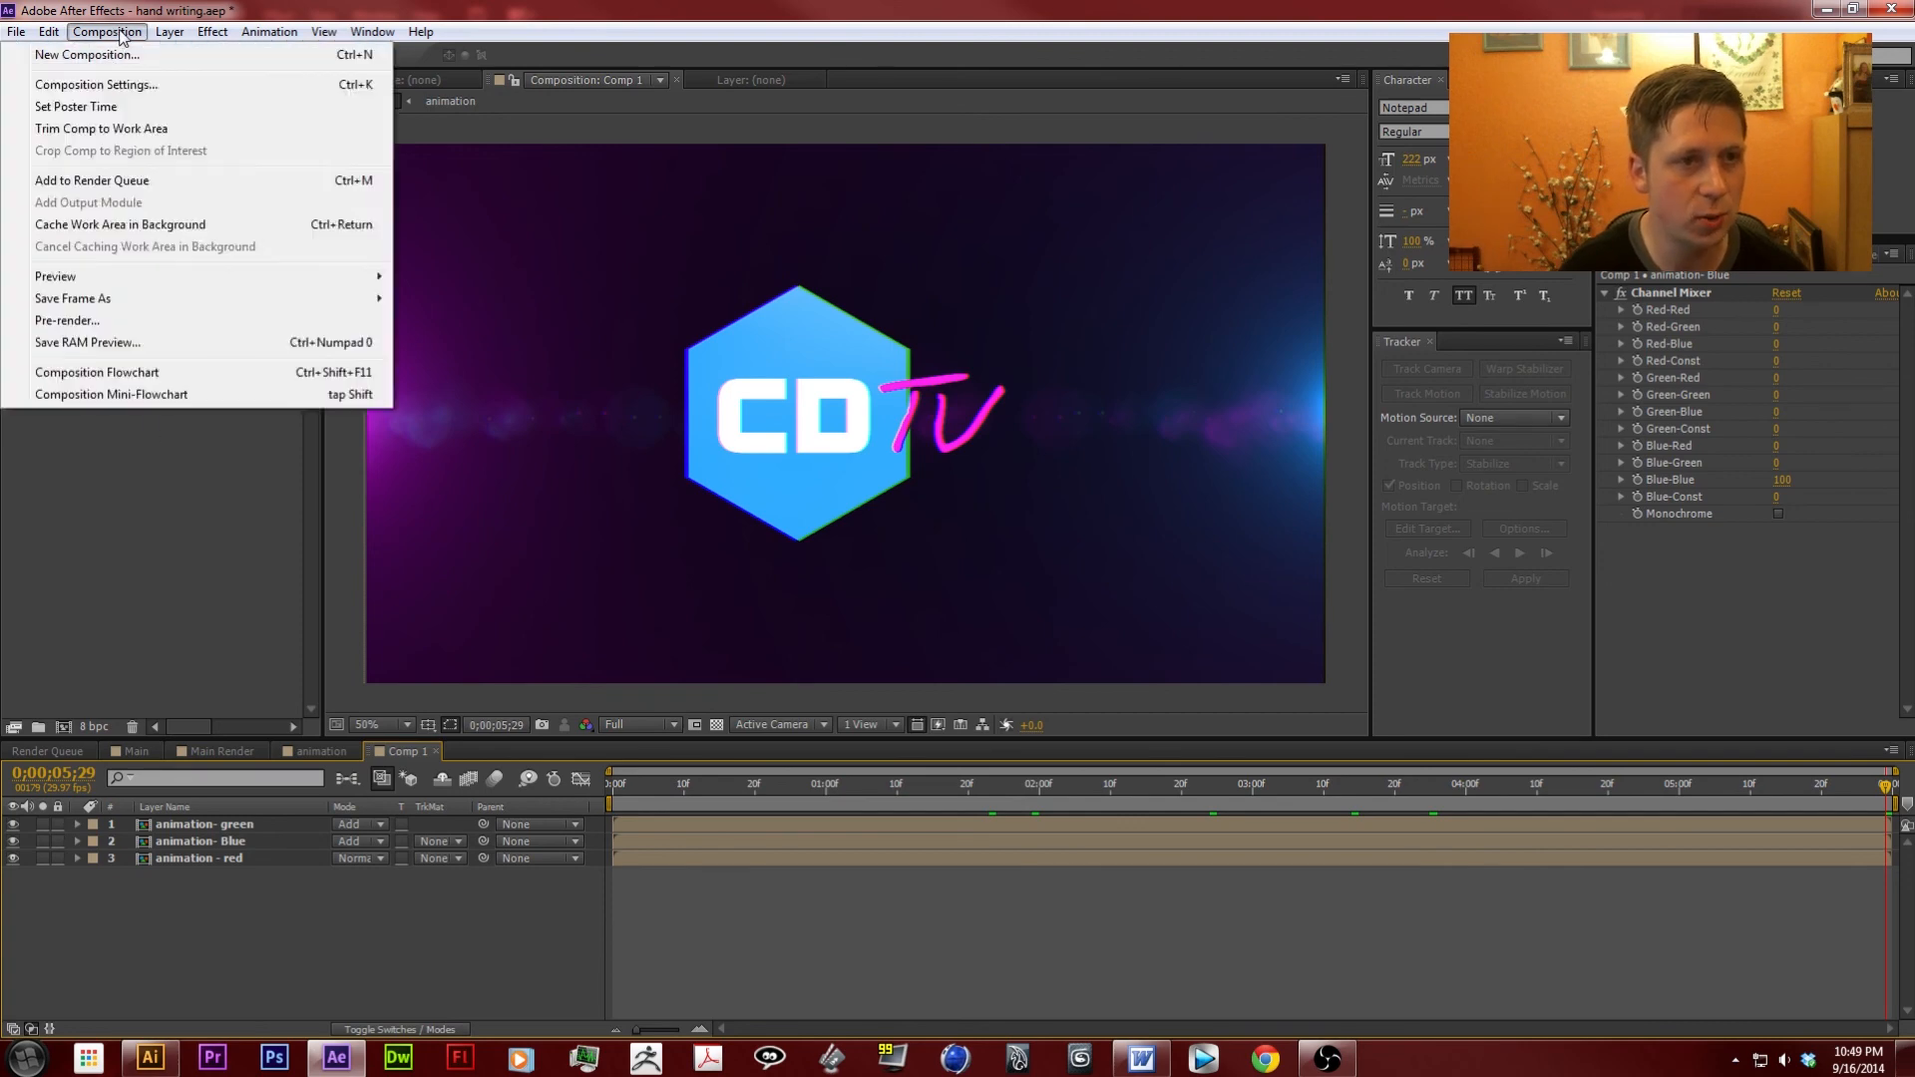
pyautogui.moveTo(200, 55)
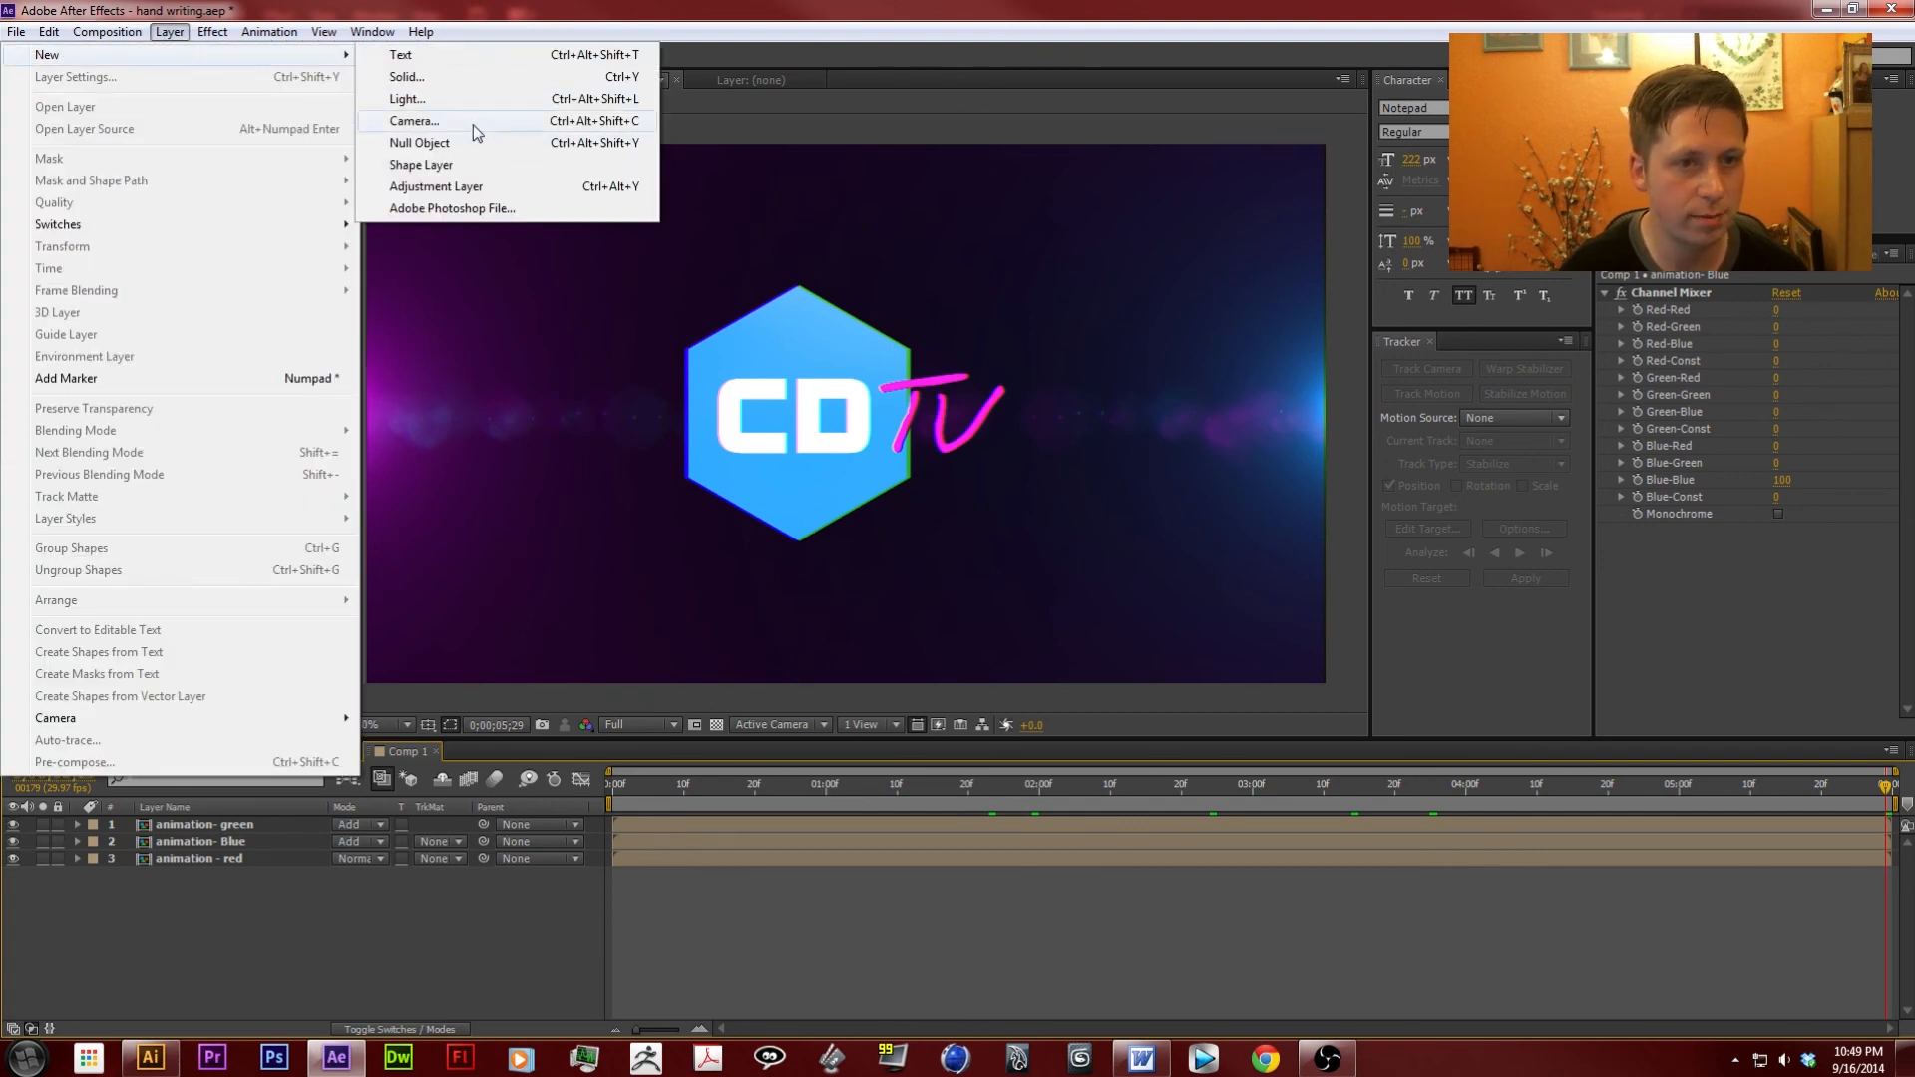
pyautogui.click(472, 124)
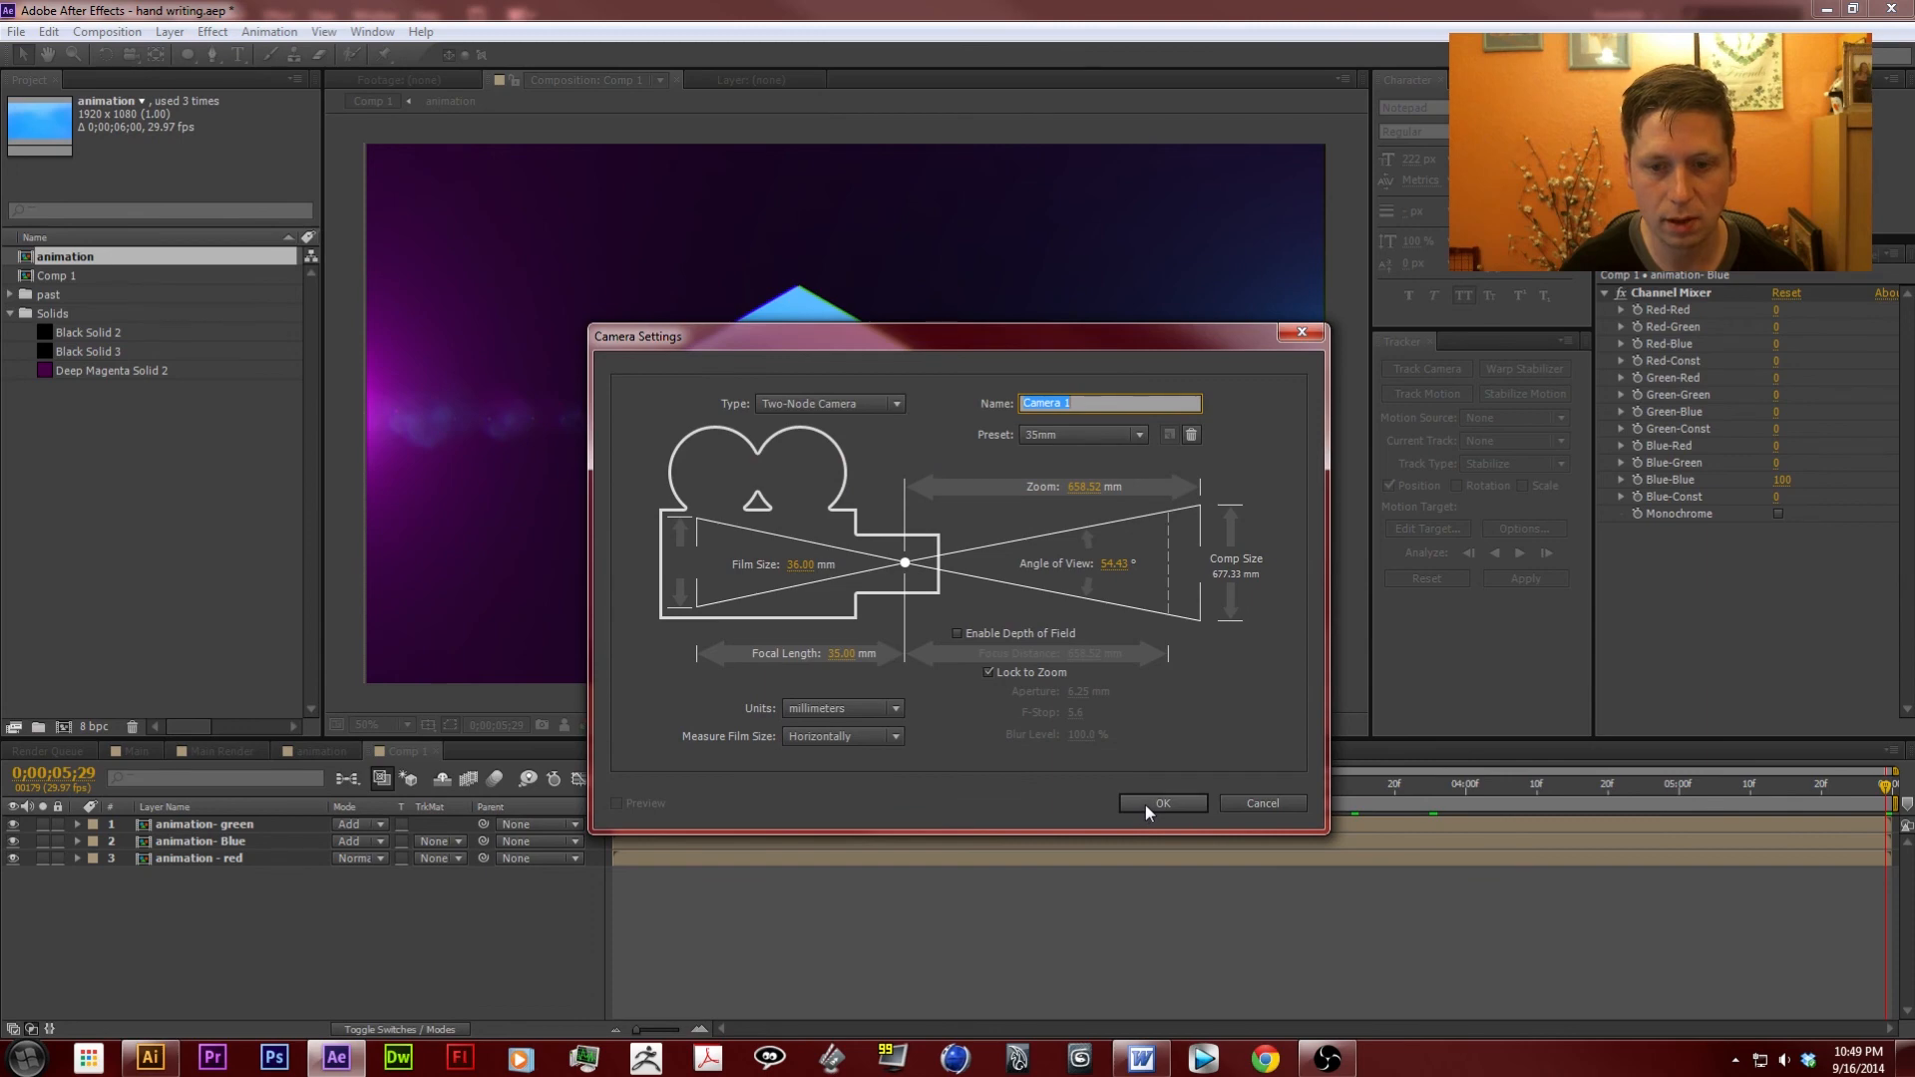
pyautogui.click(1145, 805)
pyautogui.click(1109, 660)
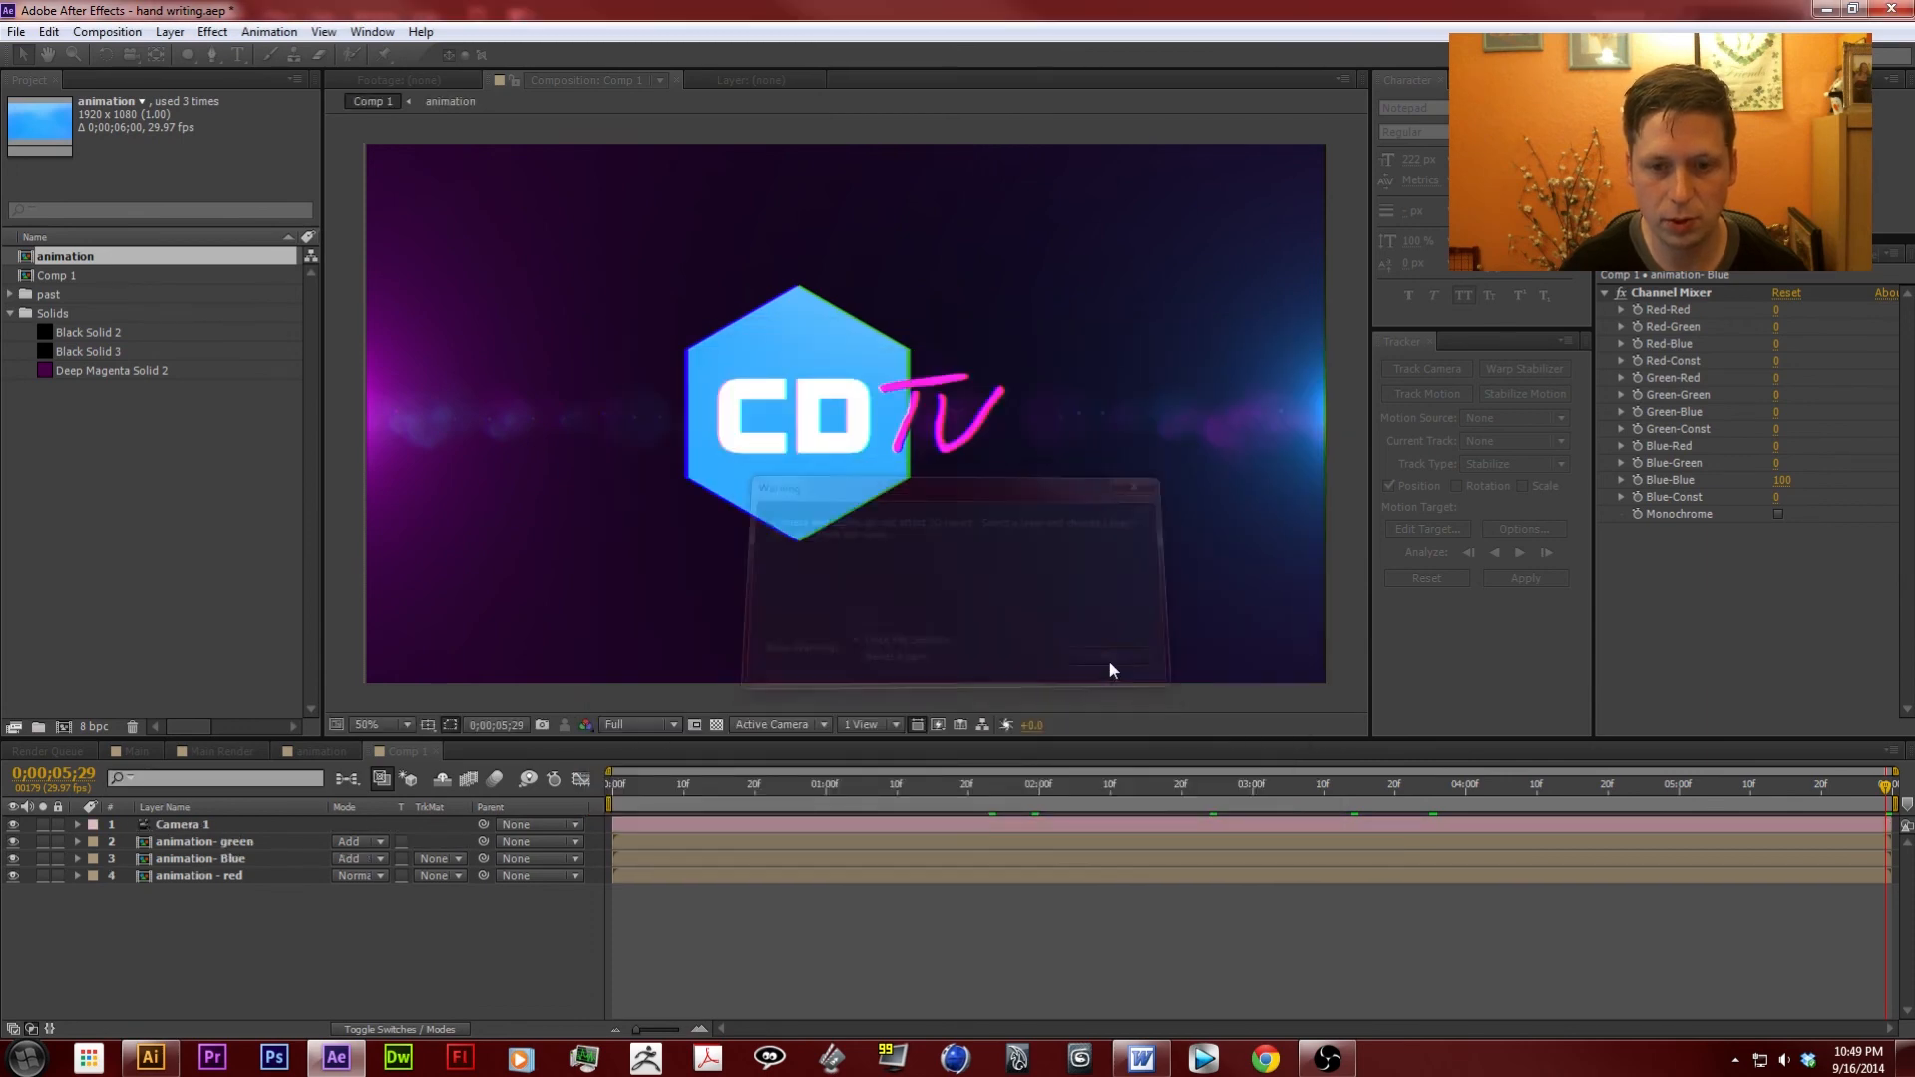
# Create a two-node camera named Camera 1 with the 35mm preset.
pyautogui.click(658, 798)
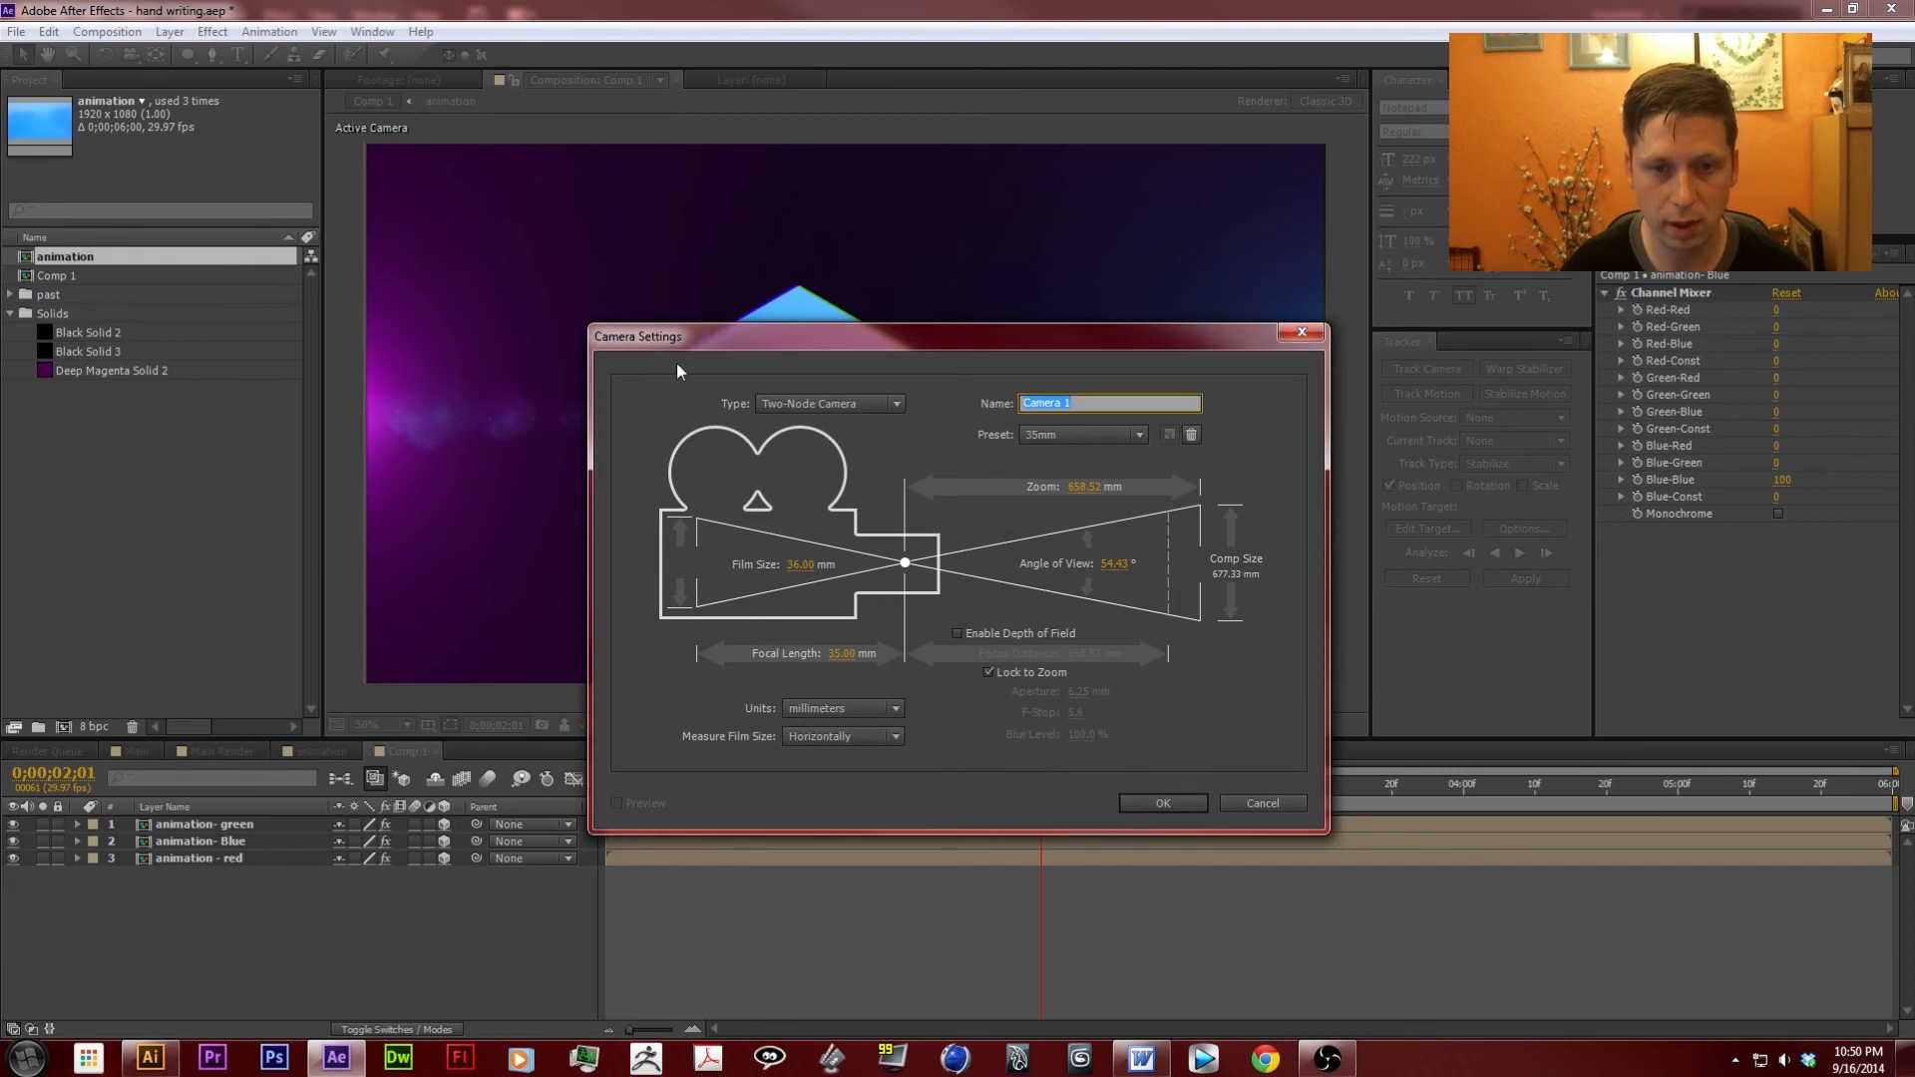
pyautogui.click(848, 407)
pyautogui.click(931, 383)
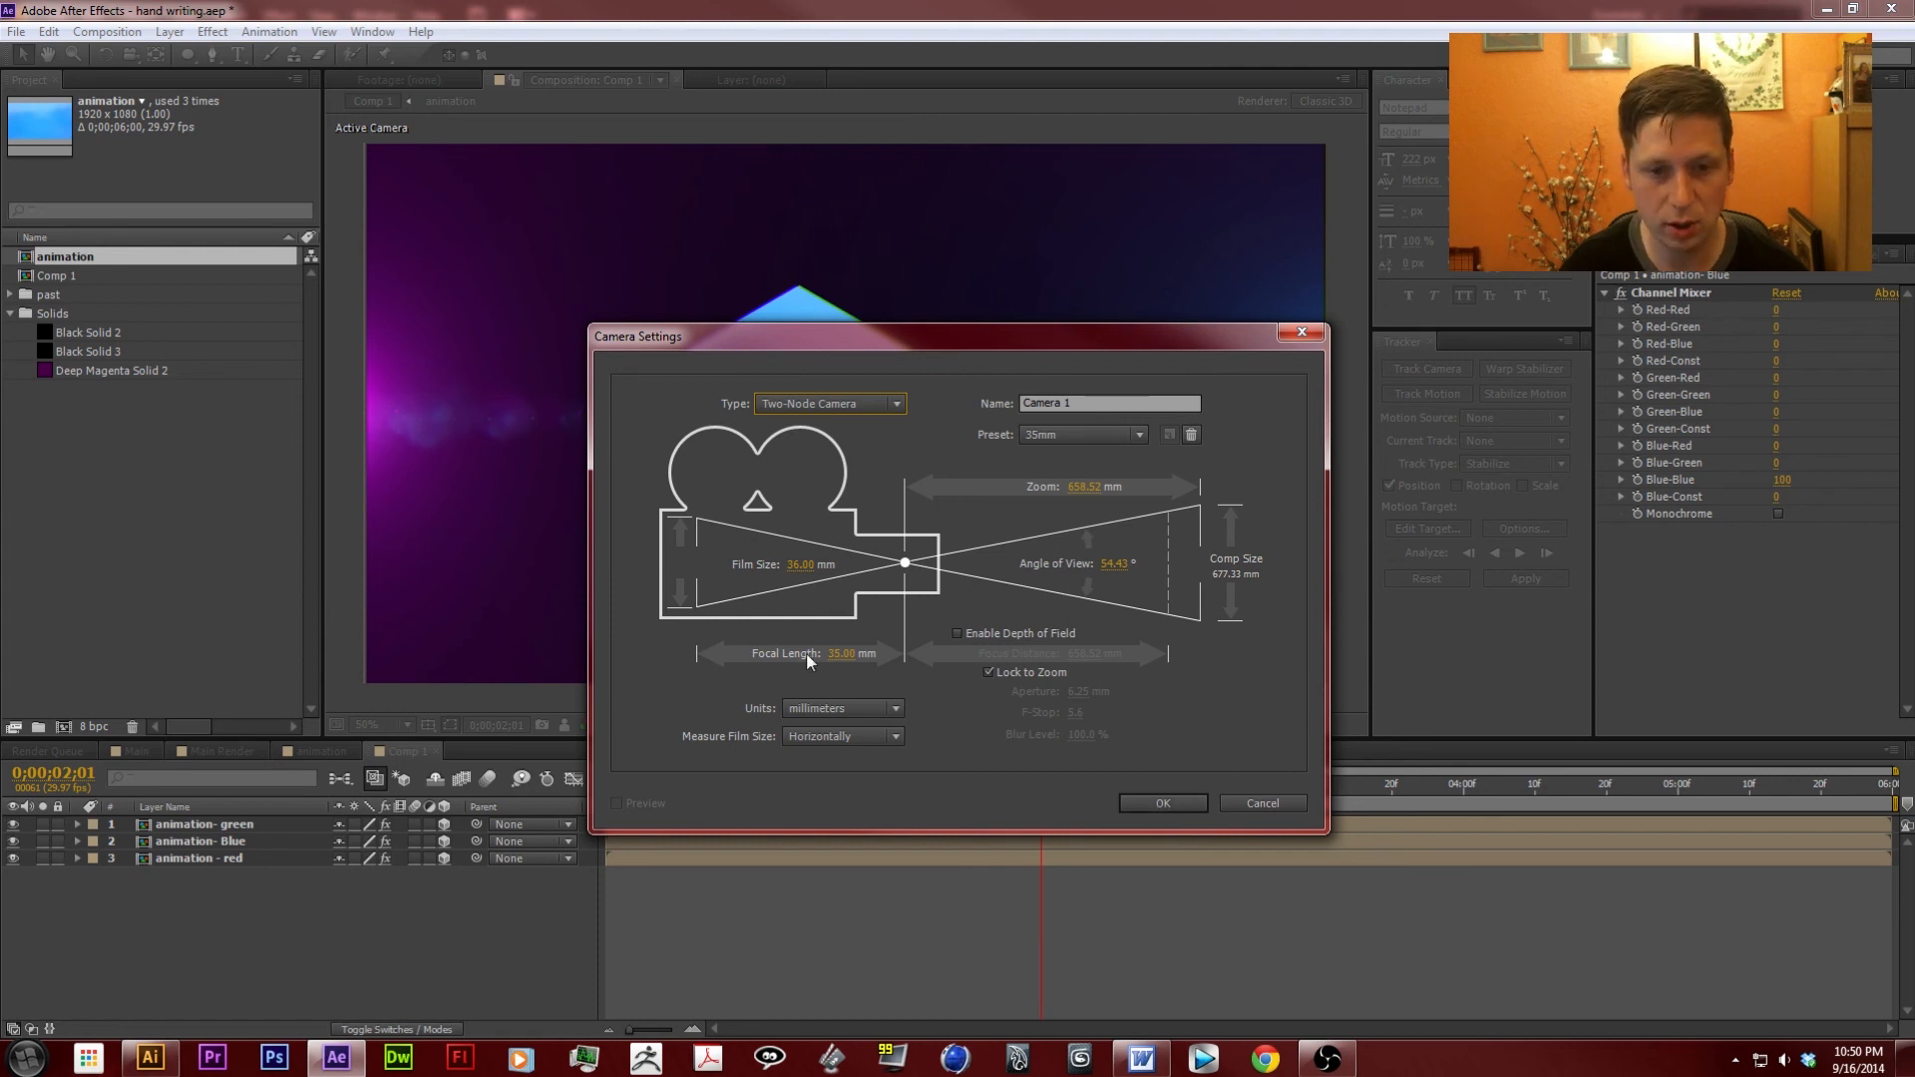
pyautogui.click(1153, 805)
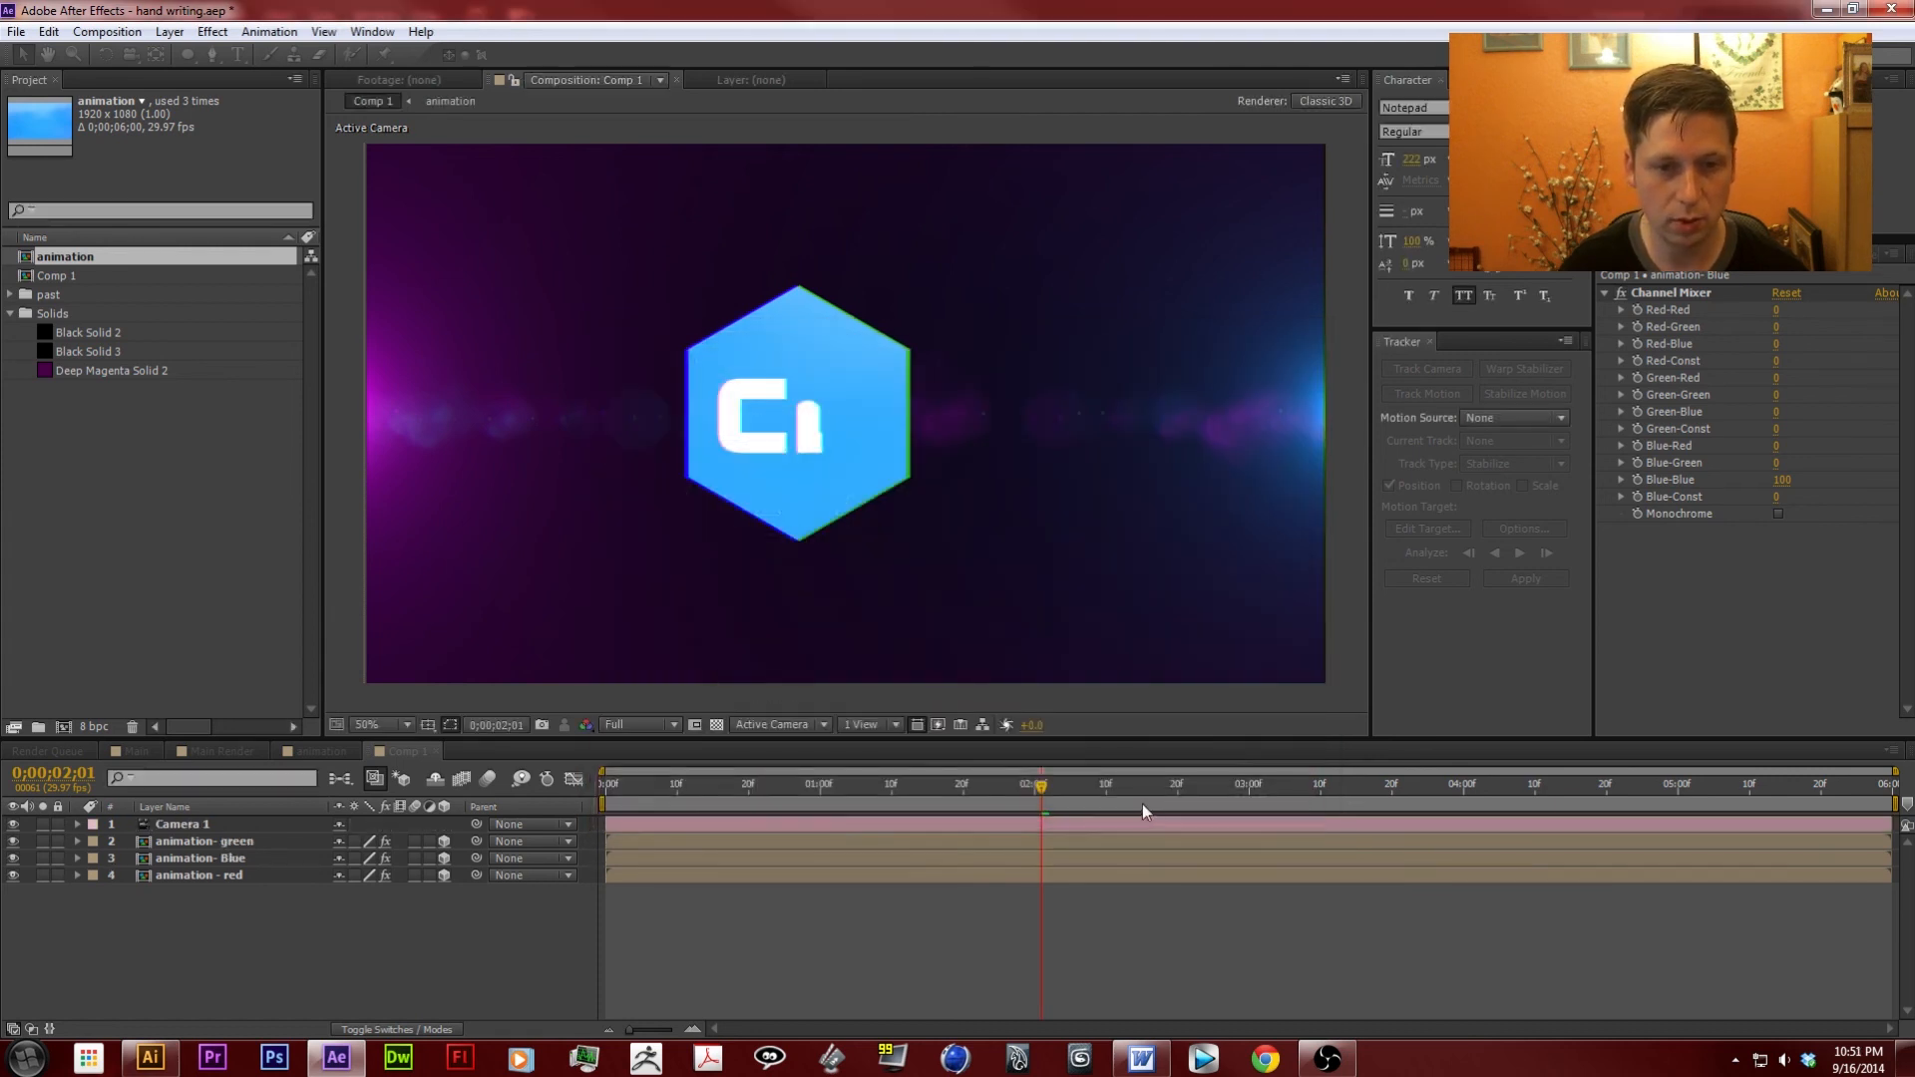
# Start keyframing Camera 1's Position at 0;00;00;00.
pyautogui.click(77, 824)
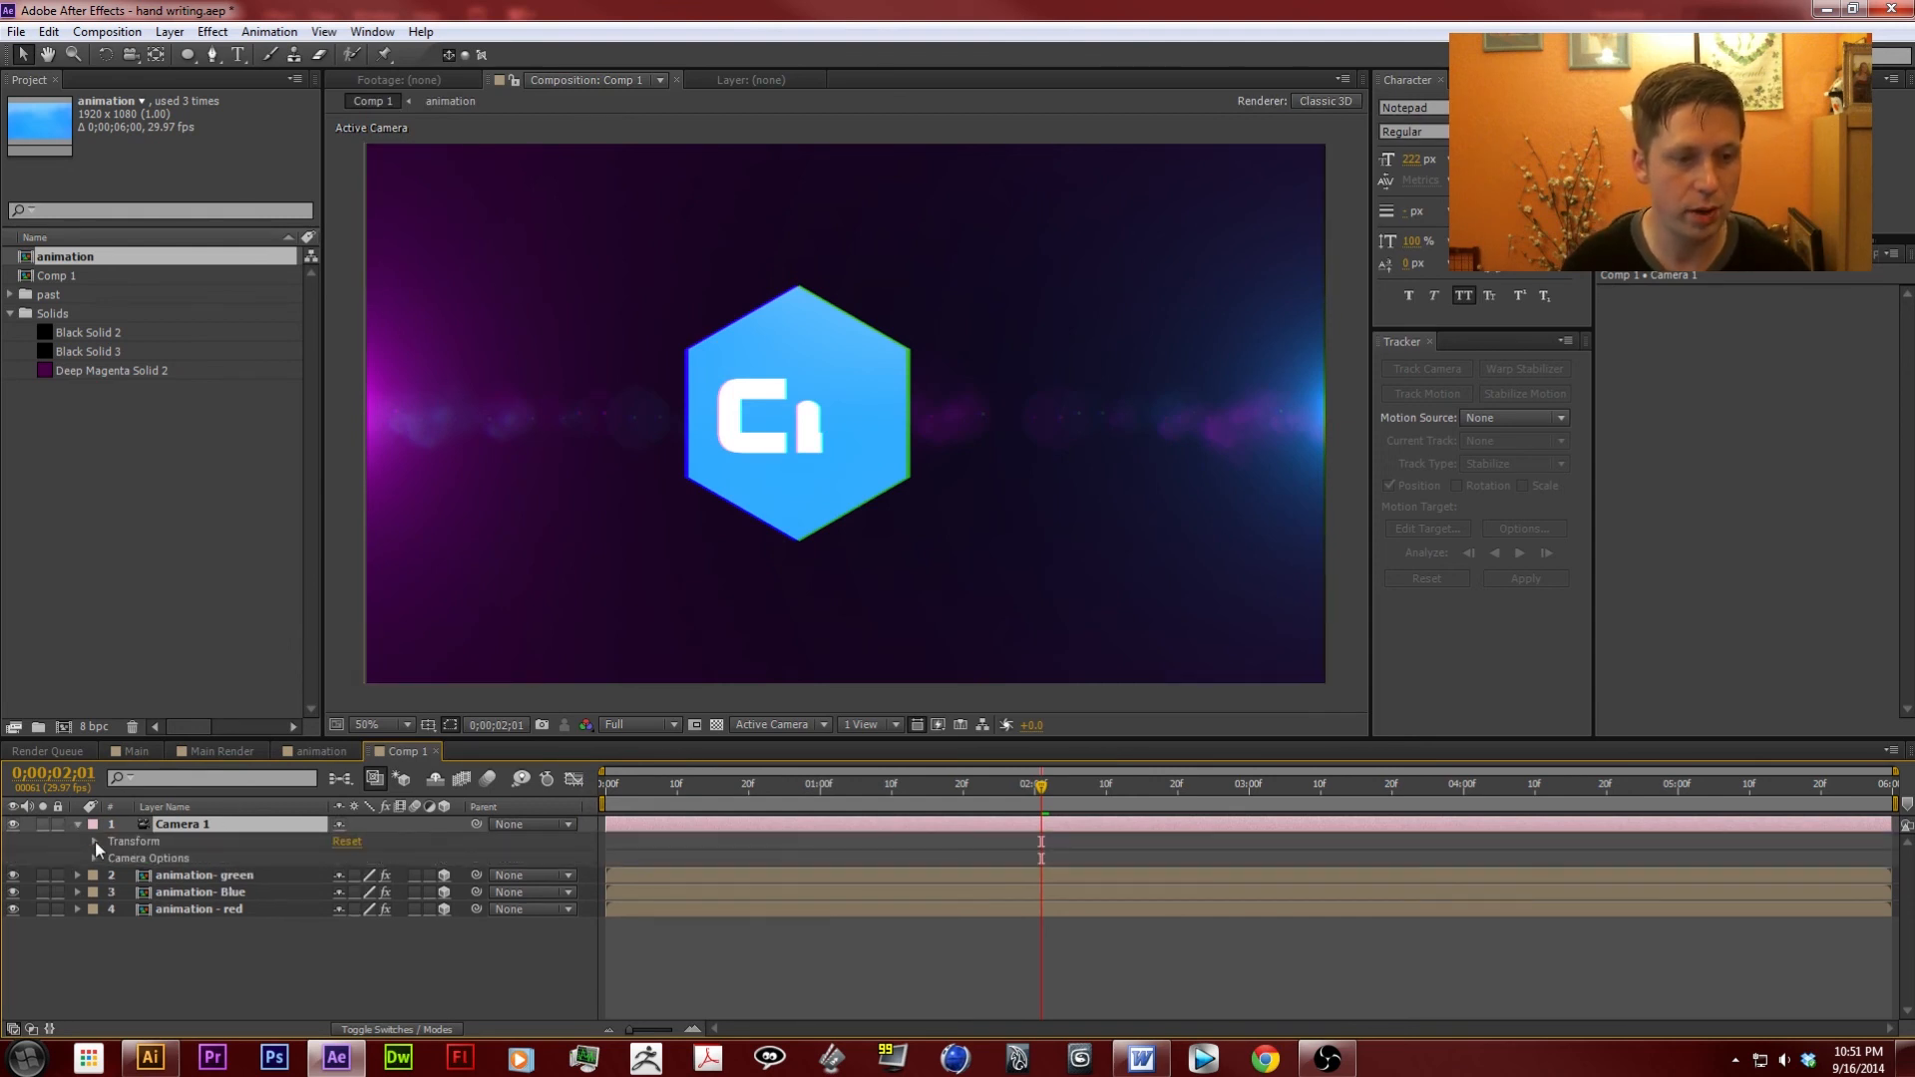
pyautogui.click(95, 841)
pyautogui.click(95, 841)
pyautogui.click(95, 840)
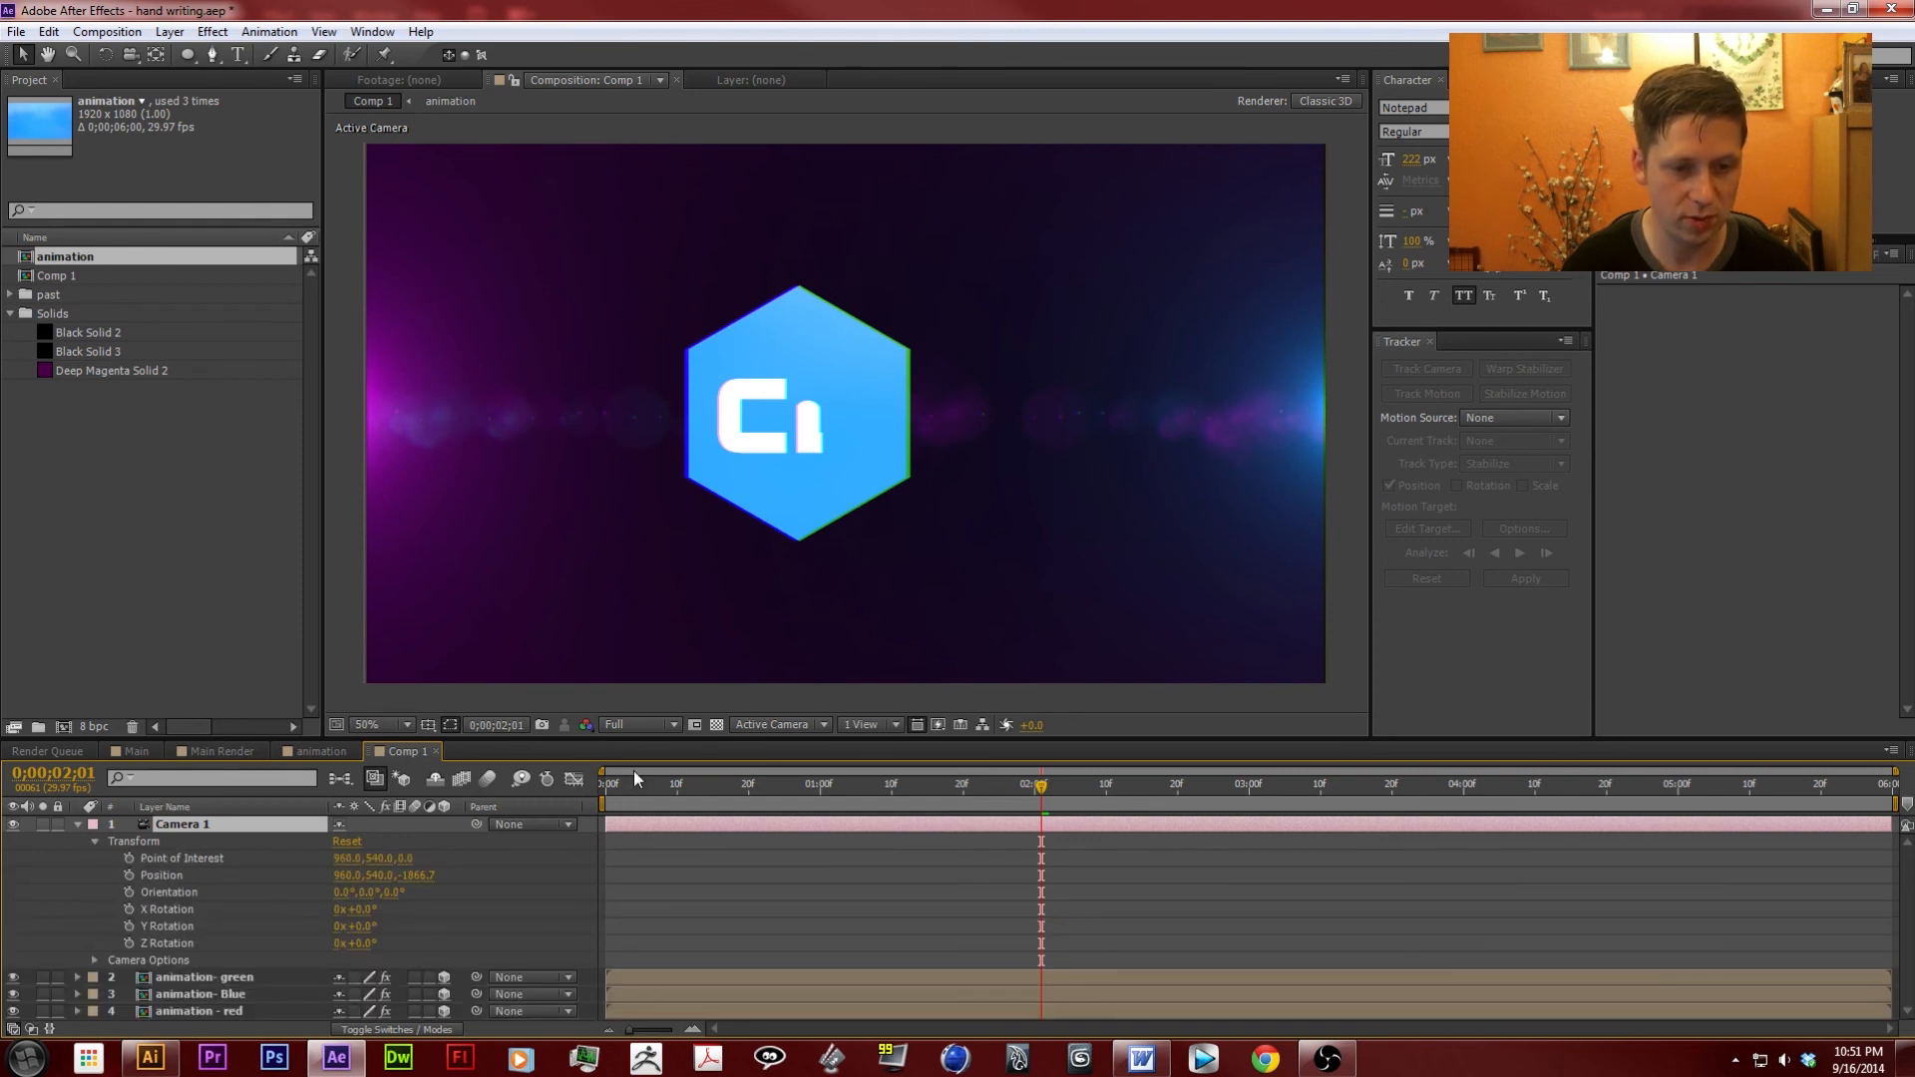
pyautogui.moveTo(628, 792); pyautogui.dragTo(538, 799)
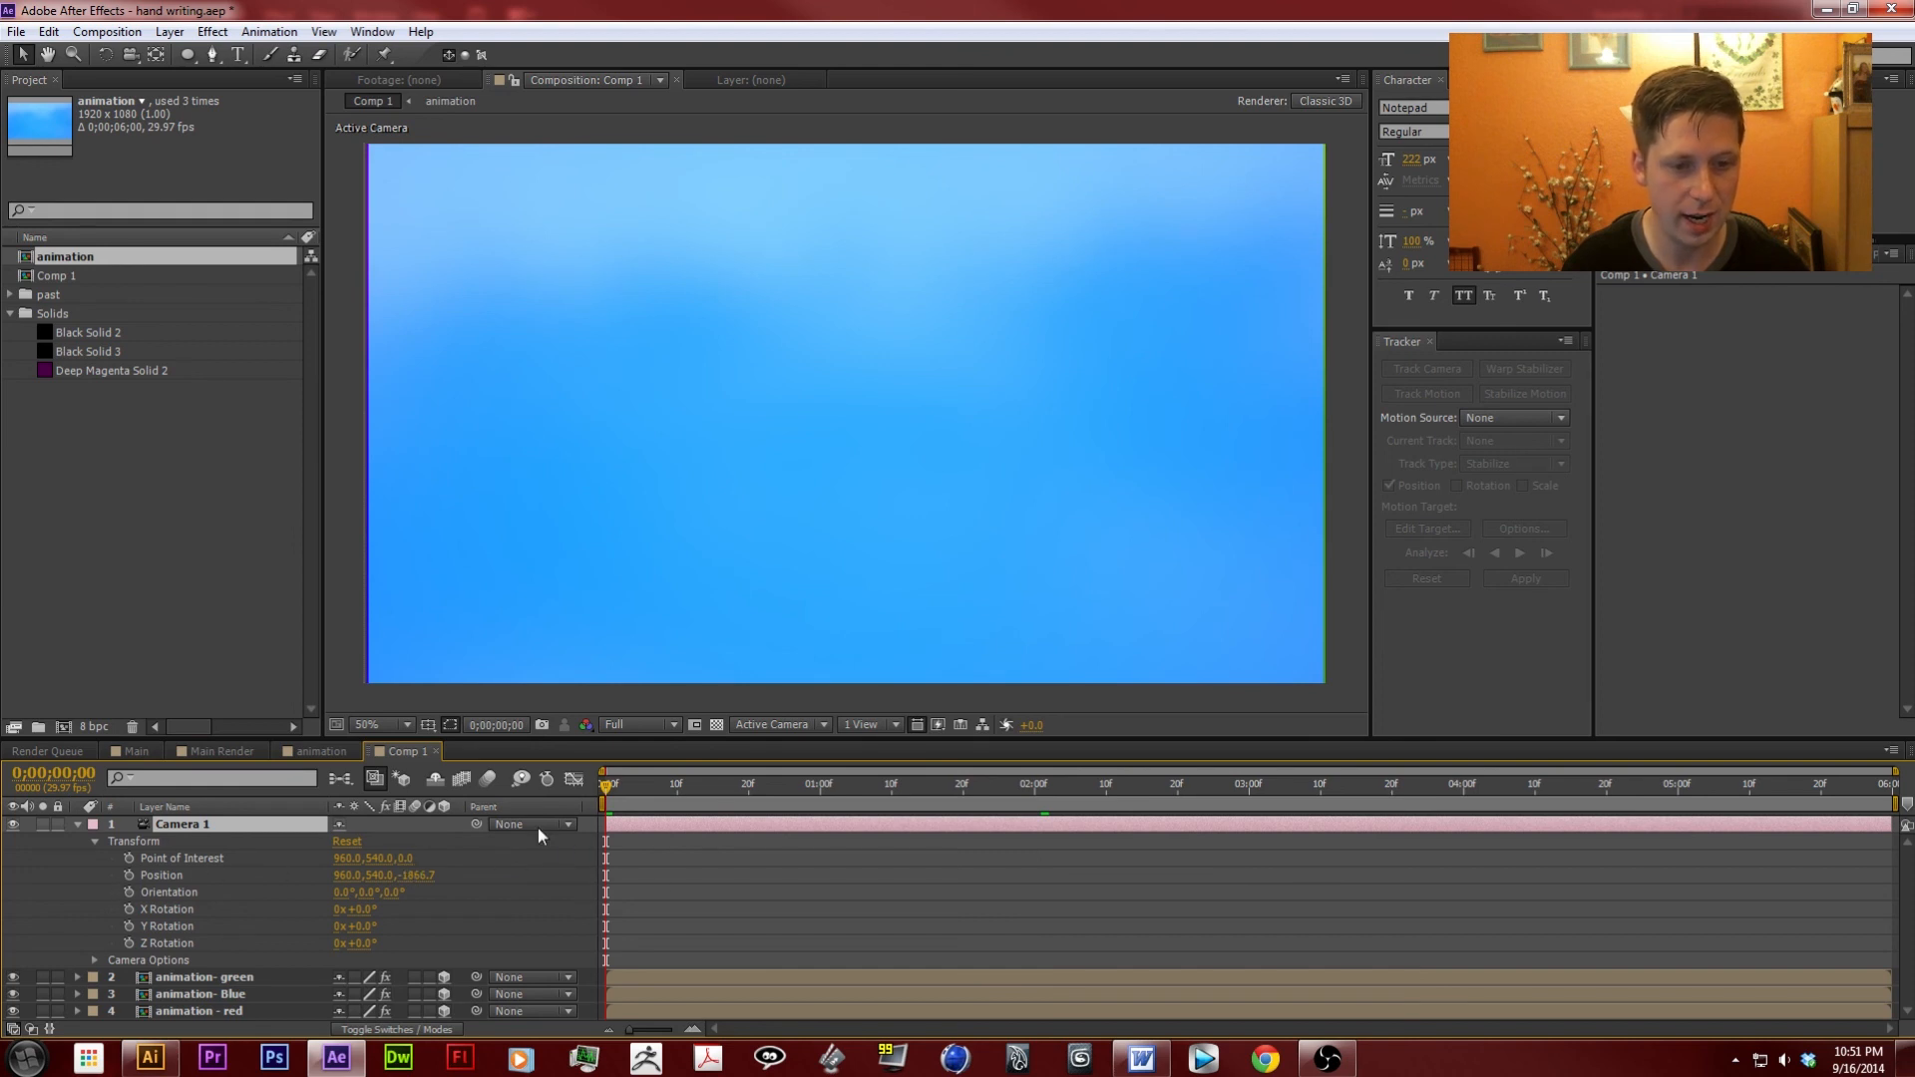
pyautogui.click(128, 875)
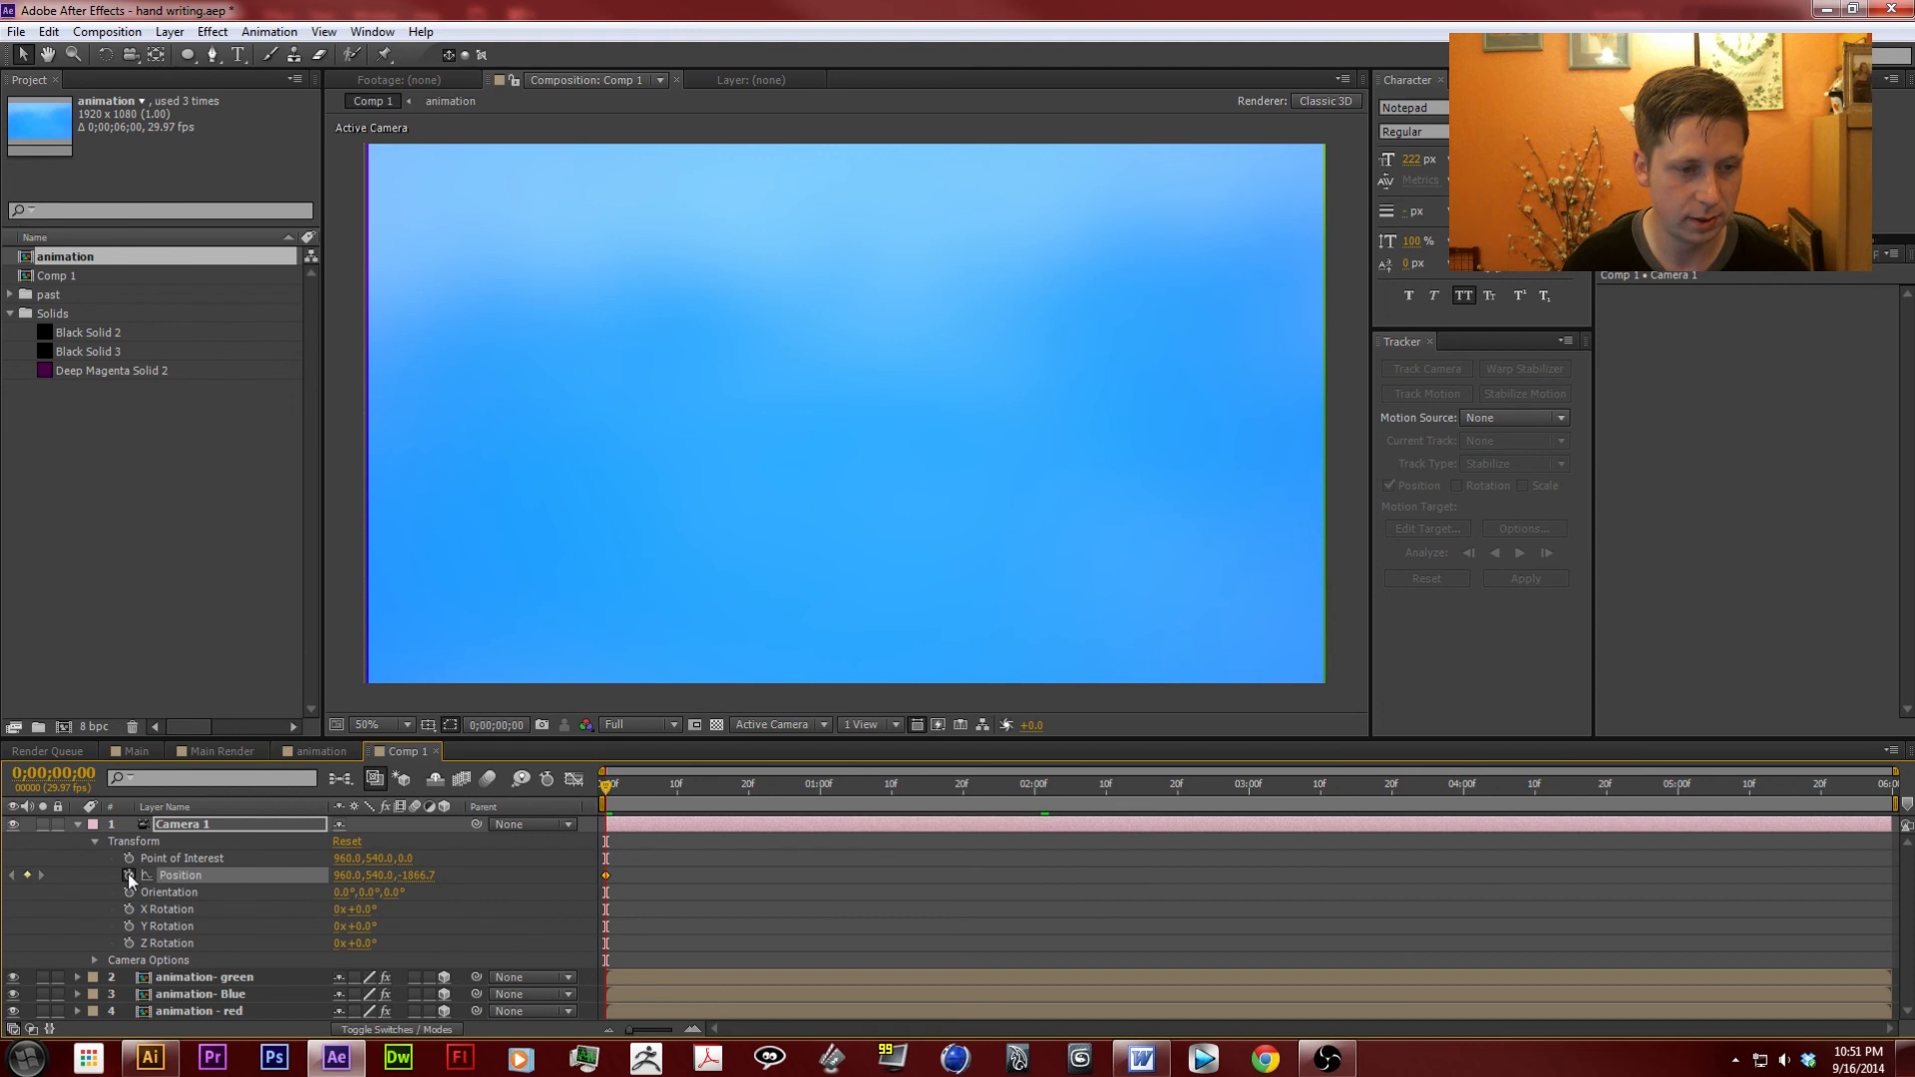
# Keyframe Camera 1's Z position closer to the logo at 0;00;05;29 and scrub through the resulting slow push-in.
pyautogui.moveTo(948, 793); pyautogui.dragTo(1883, 790)
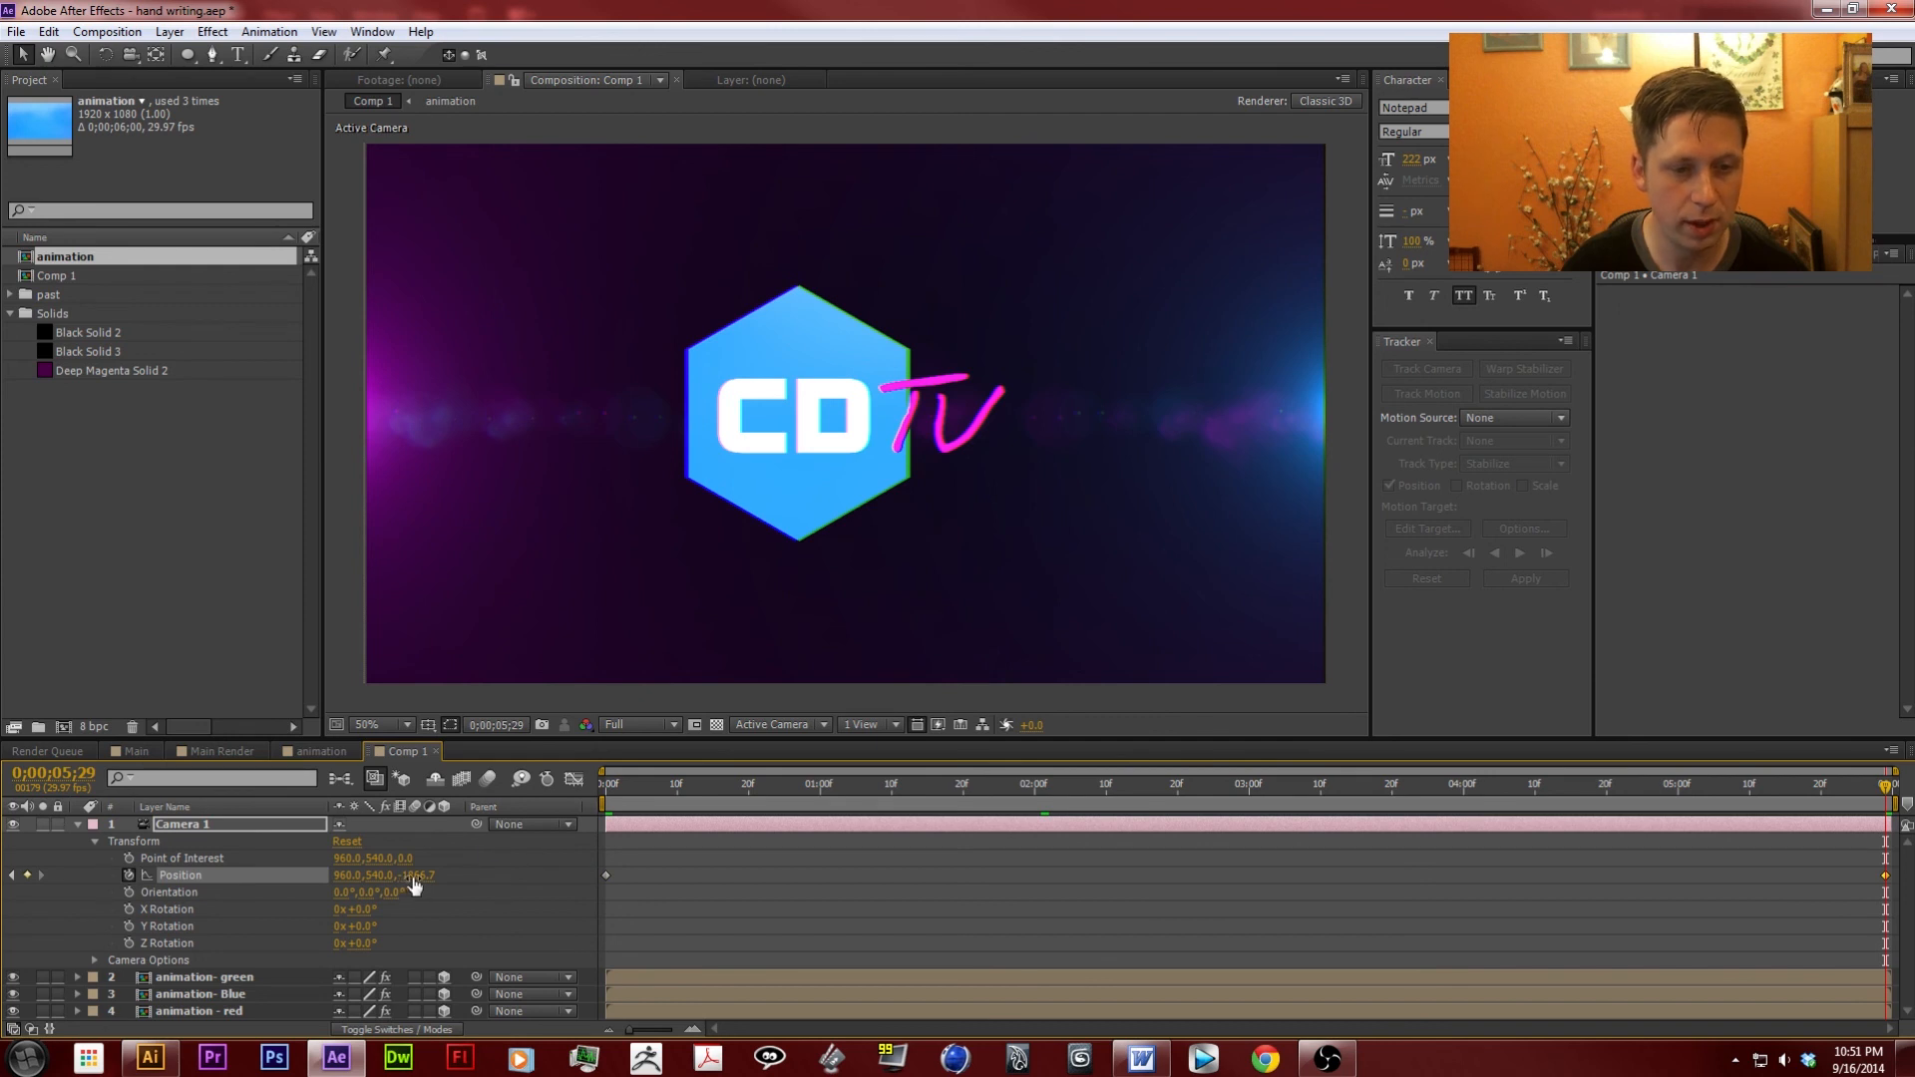
pyautogui.moveTo(417, 875); pyautogui.dragTo(544, 871)
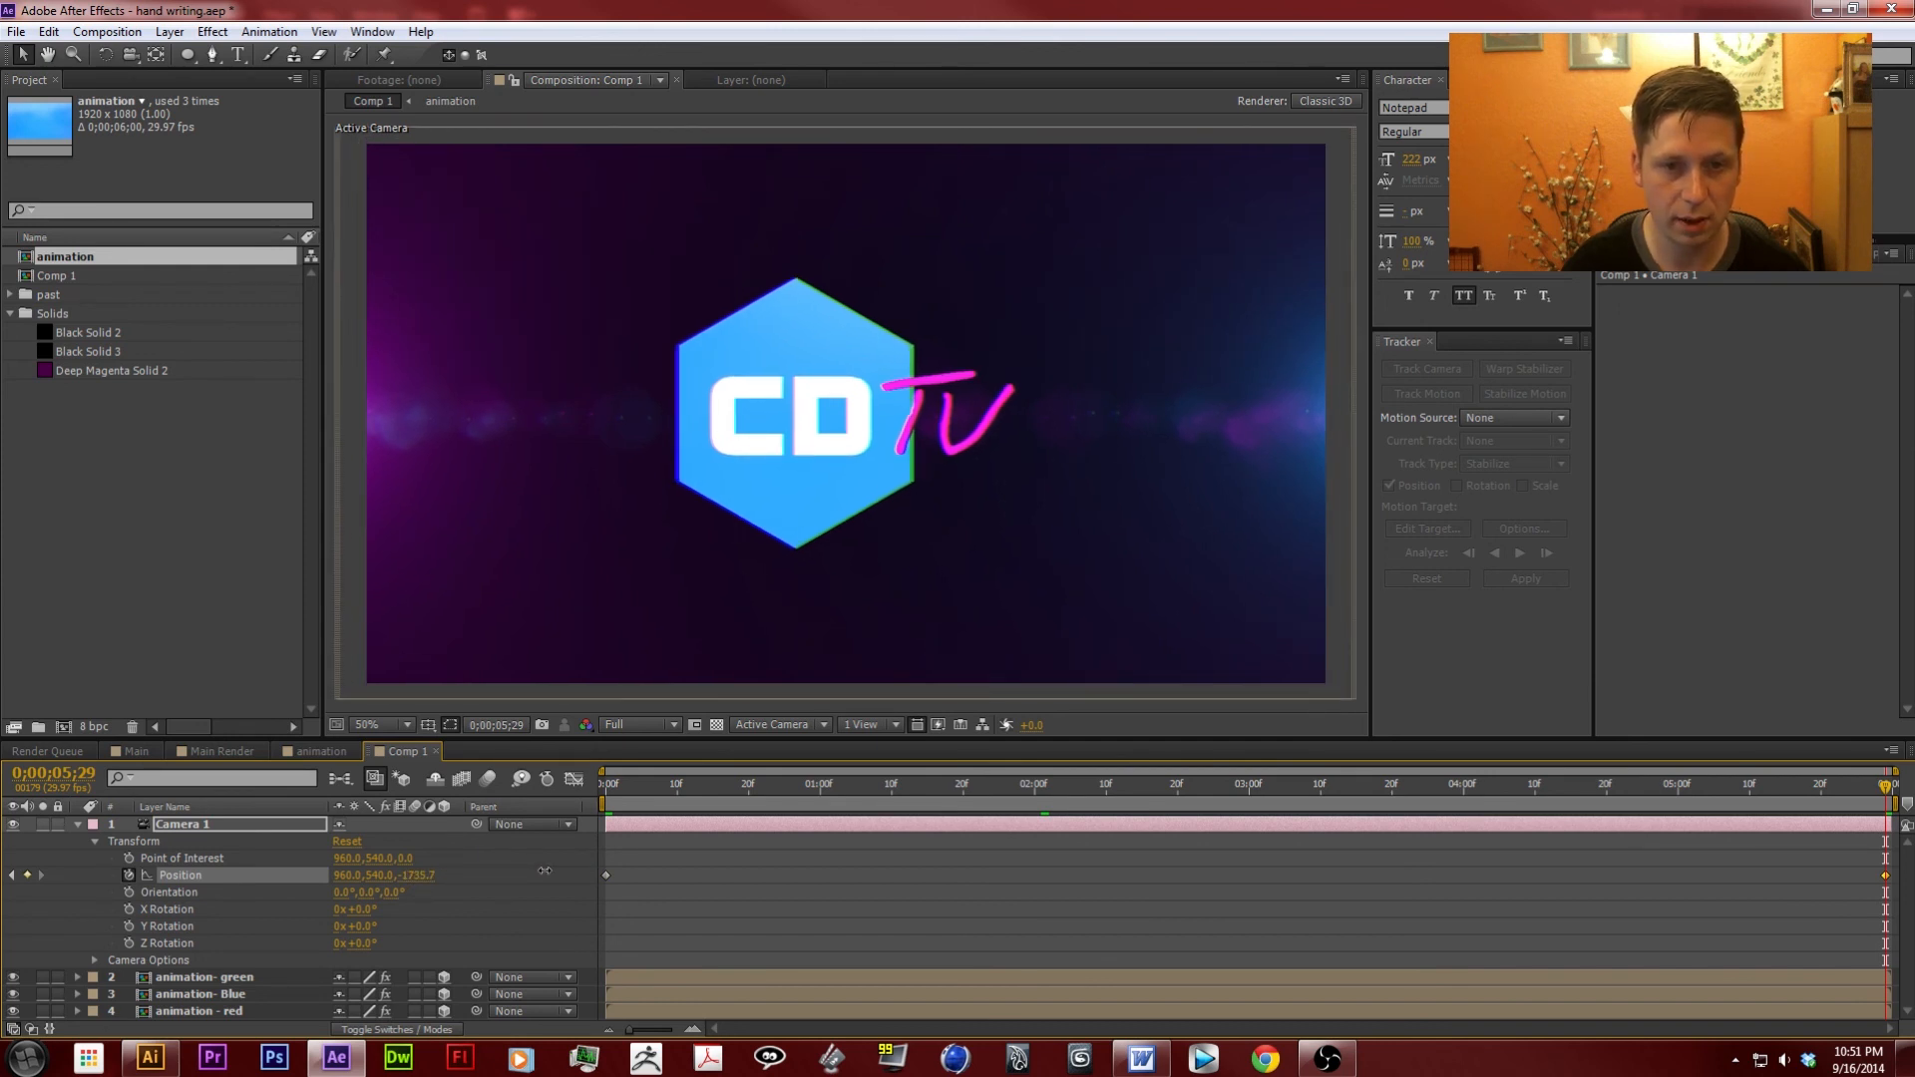
pyautogui.moveTo(689, 786); pyautogui.dragTo(1685, 795)
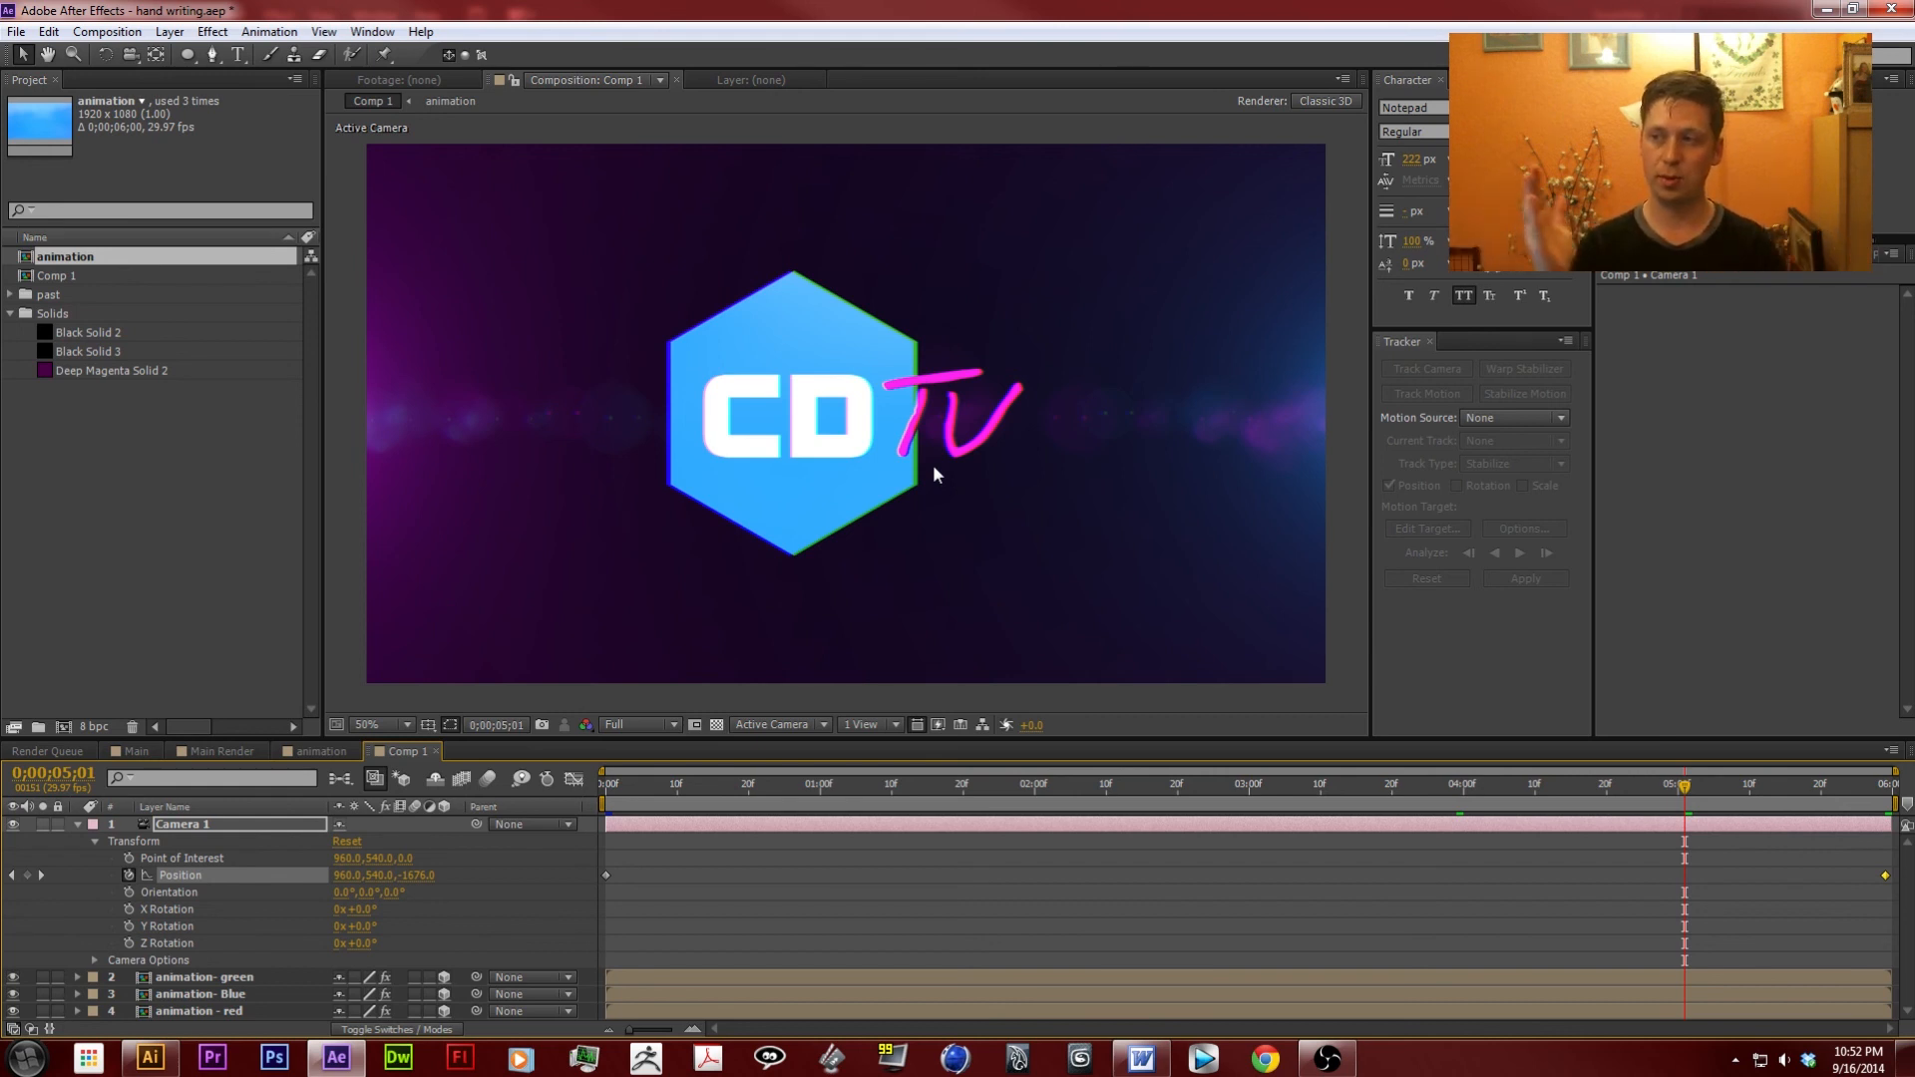
pyautogui.click(932, 464)
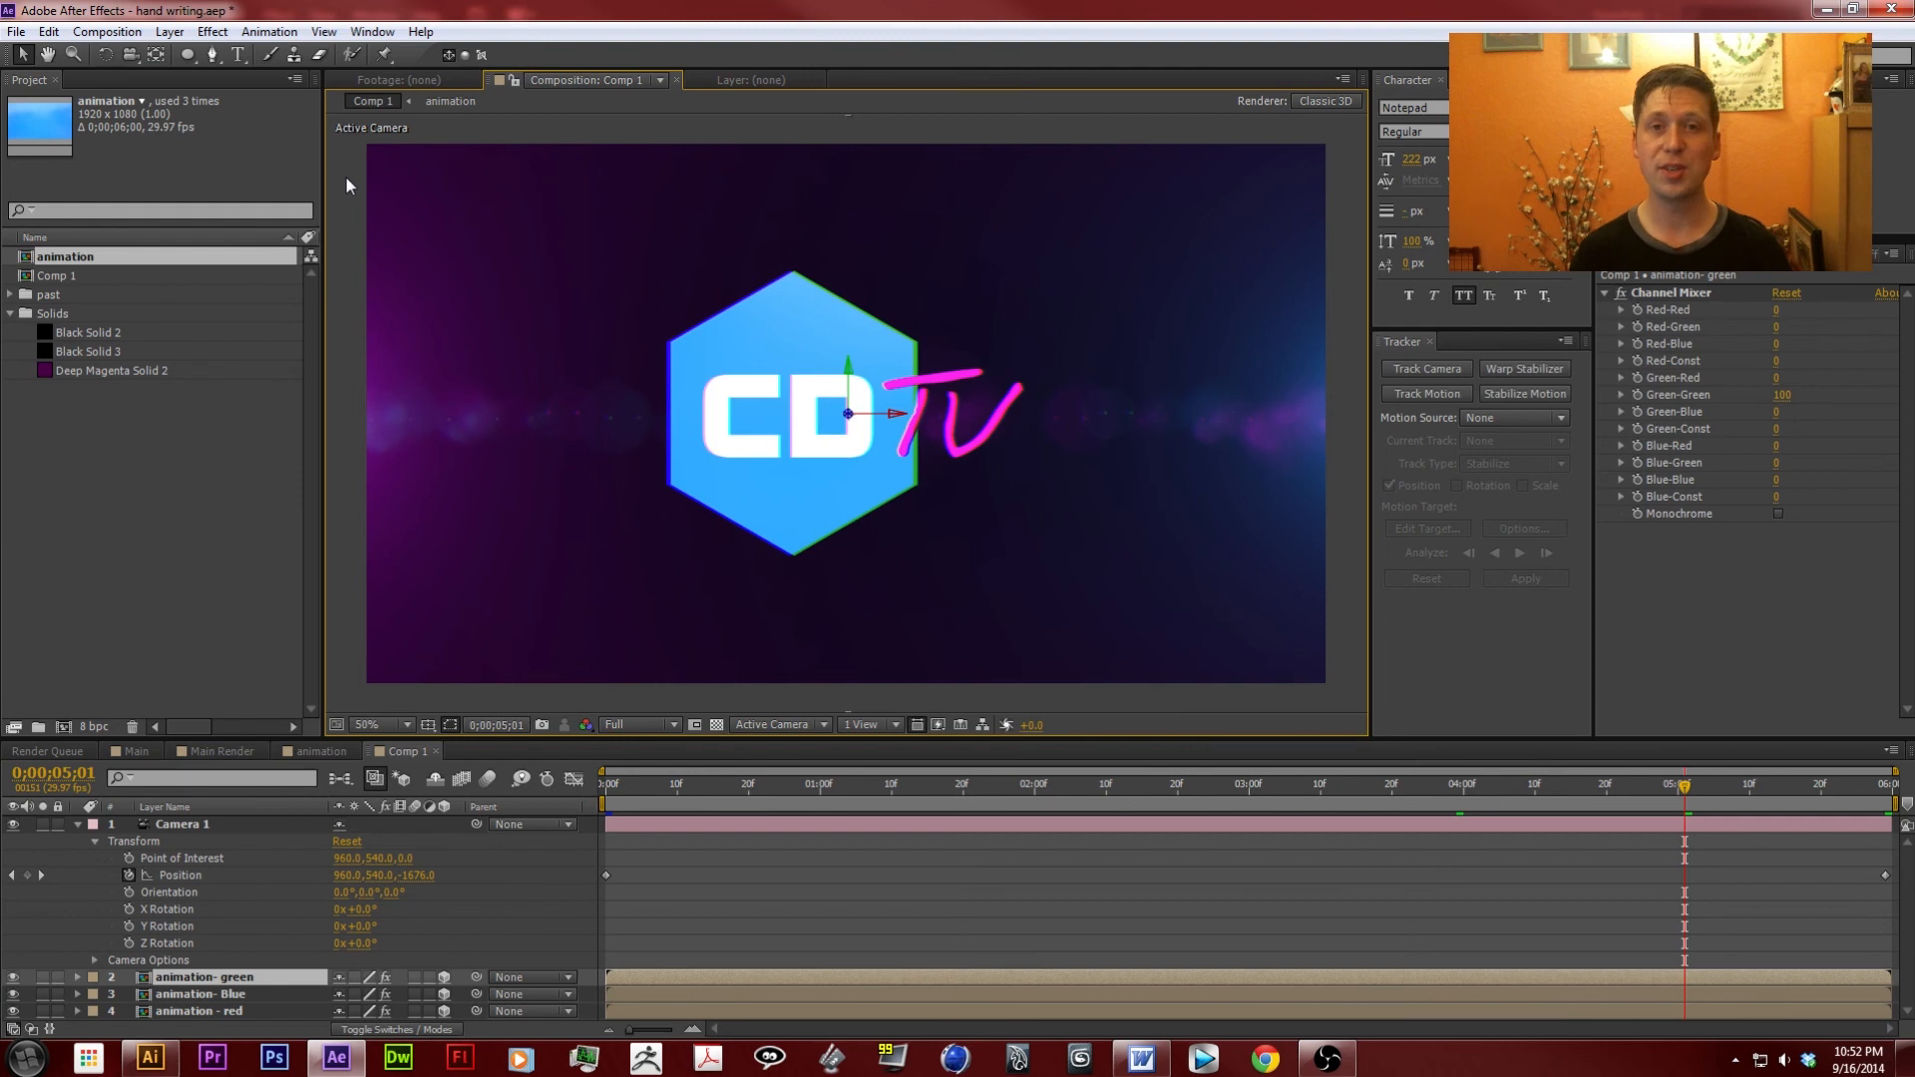